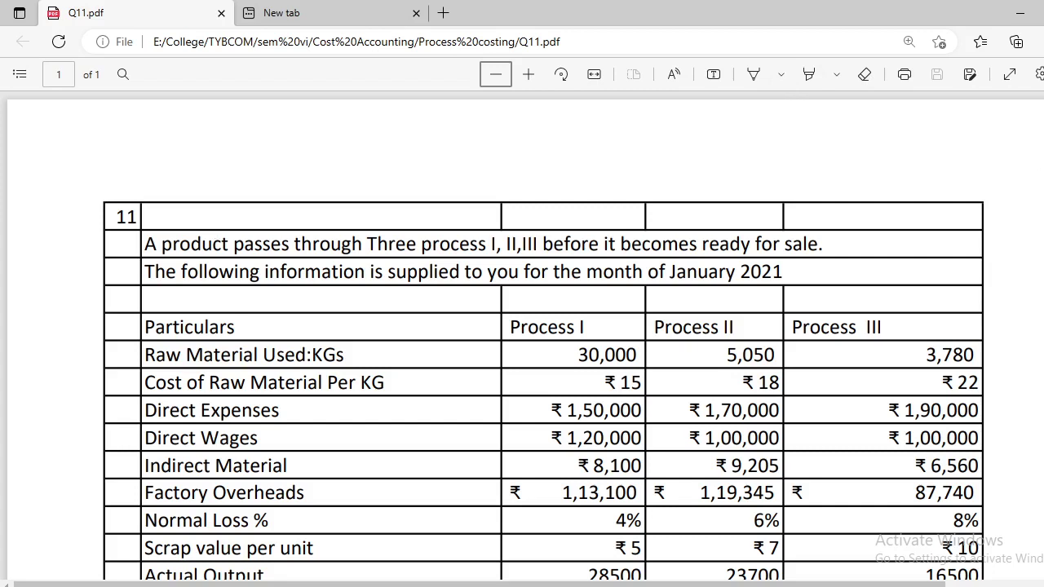
Review the full three-process costing problem in Q11.pdf, from the cost data to the requirement, and glance at the blank Process I account.
scroll(544, 346, "down", 2)
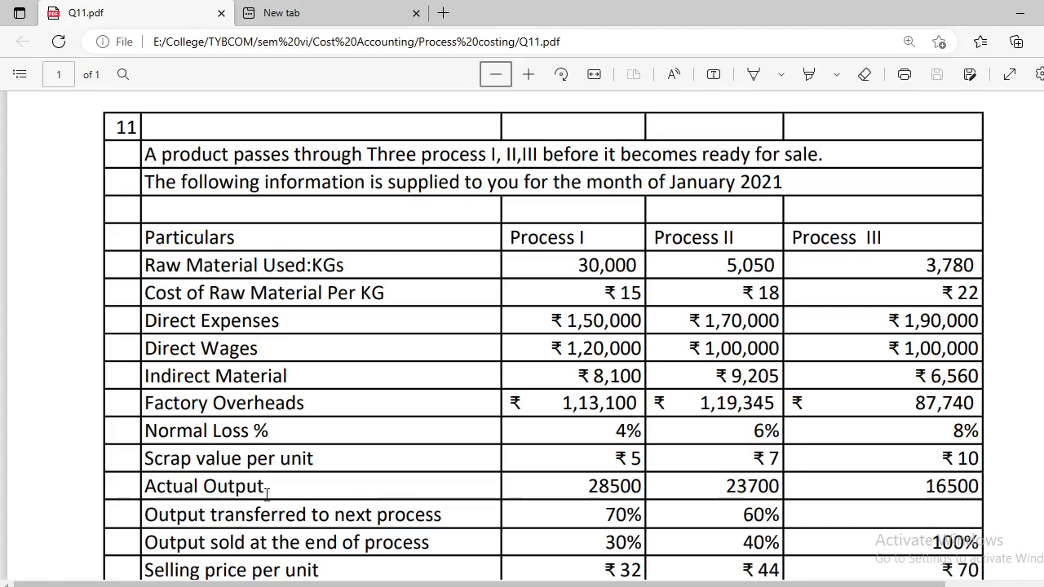
left_click_drag(270, 490, 204, 488)
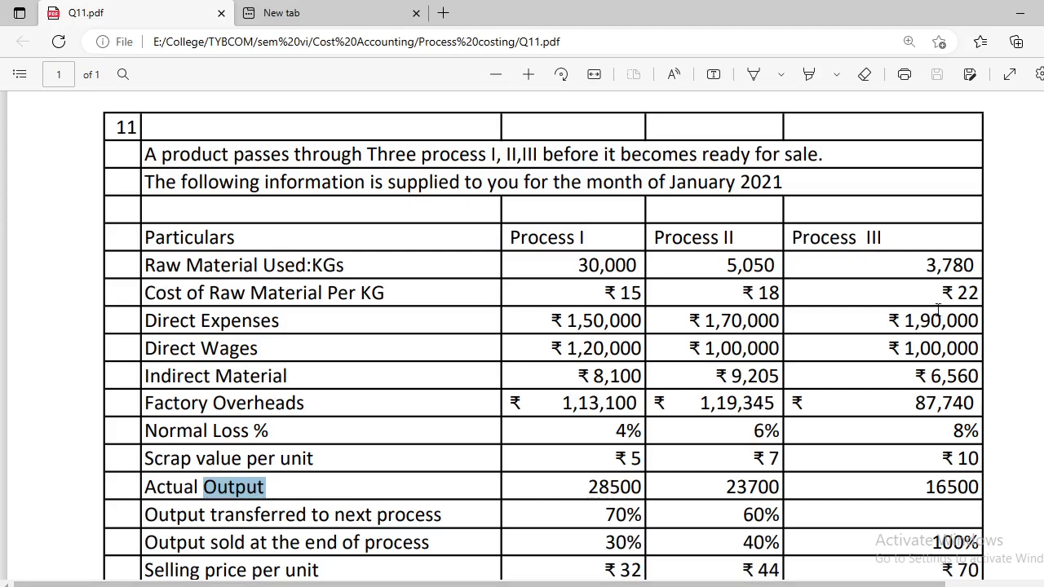
scroll(543, 327, "down", 2)
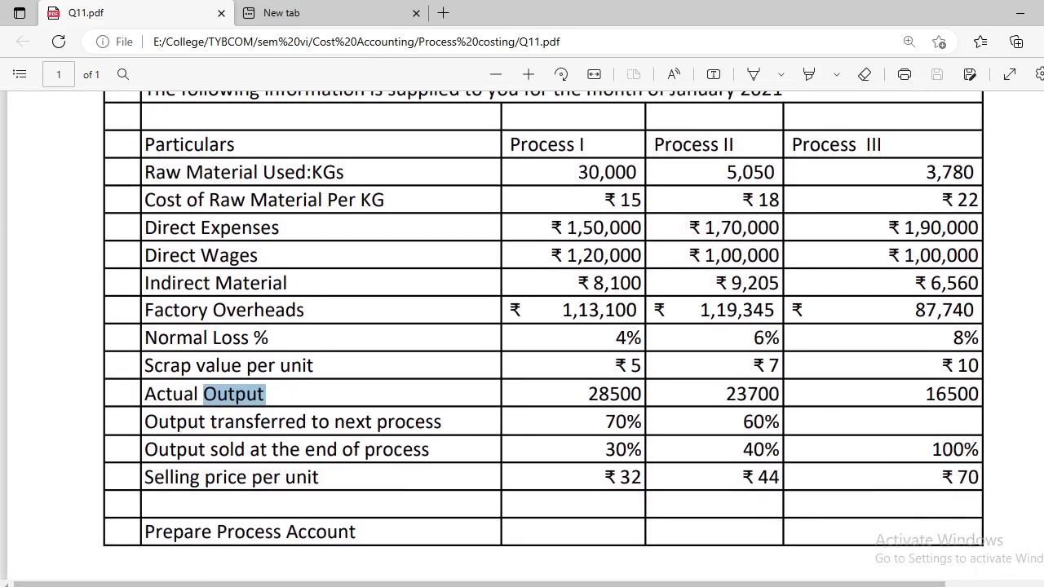
scroll(543, 326, "up", 3)
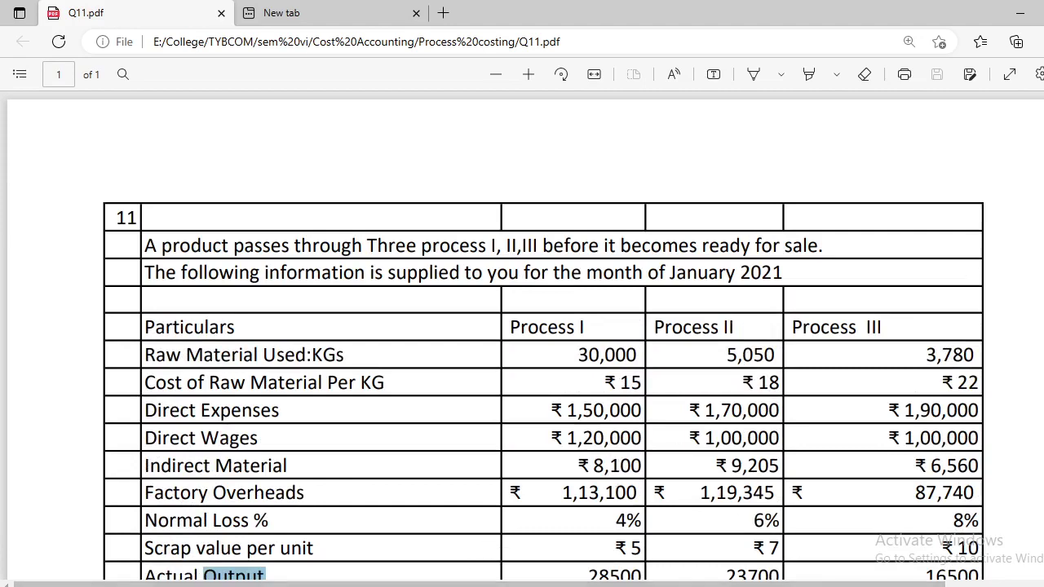
key("alt+Tab")
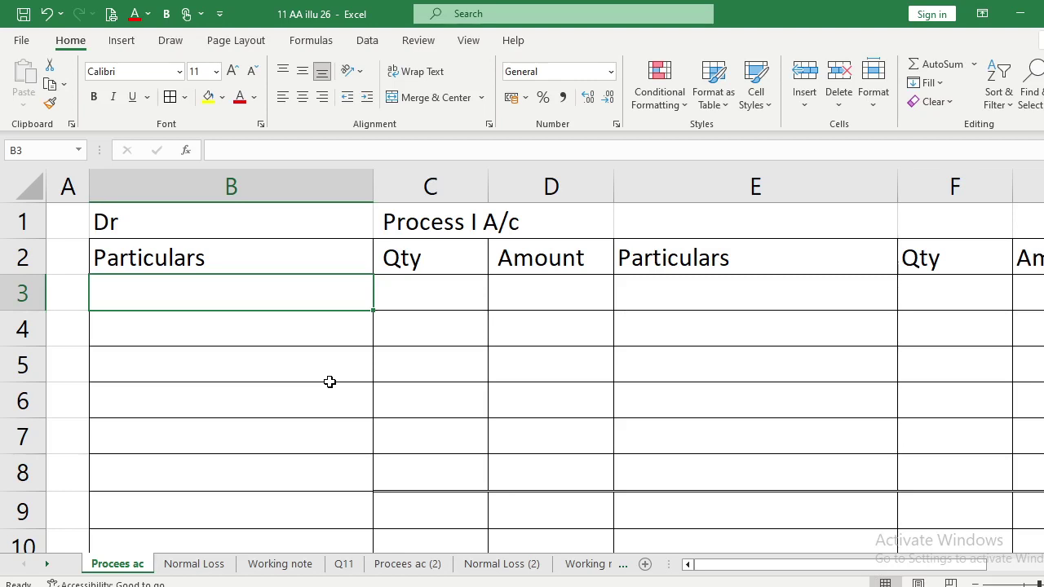
mouse_move(538, 583)
key("alt+Tab")
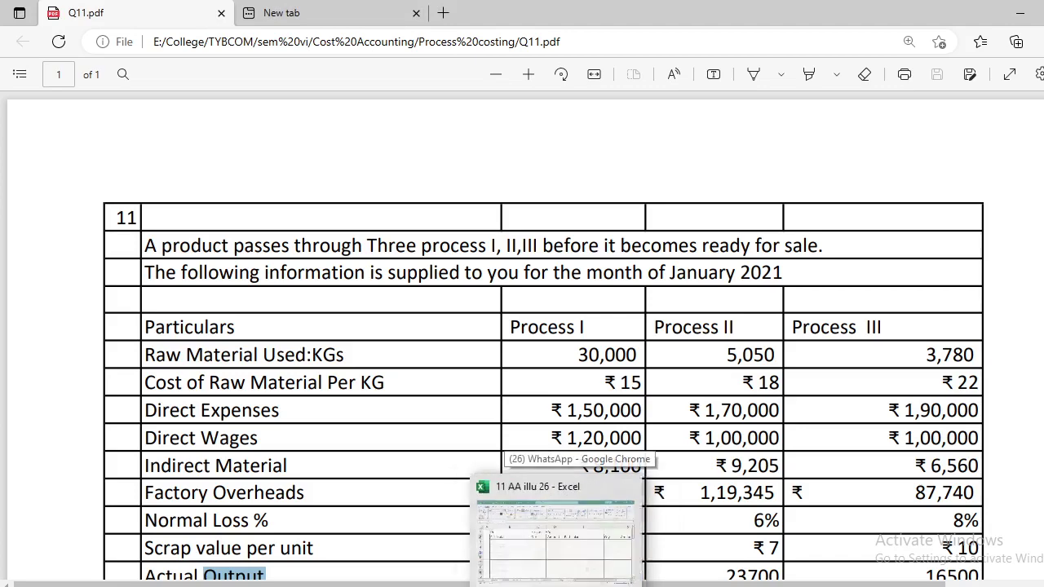
Switch to the Excel workbook and enter "To Input" in B3 with quantity 30000 in C3.
left_click(538, 534)
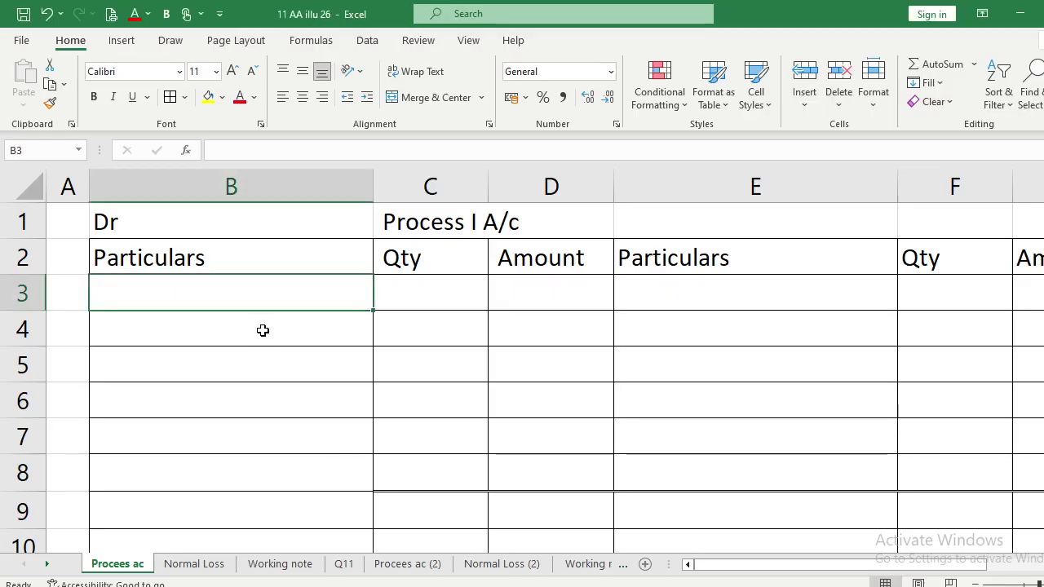
type("To Input")
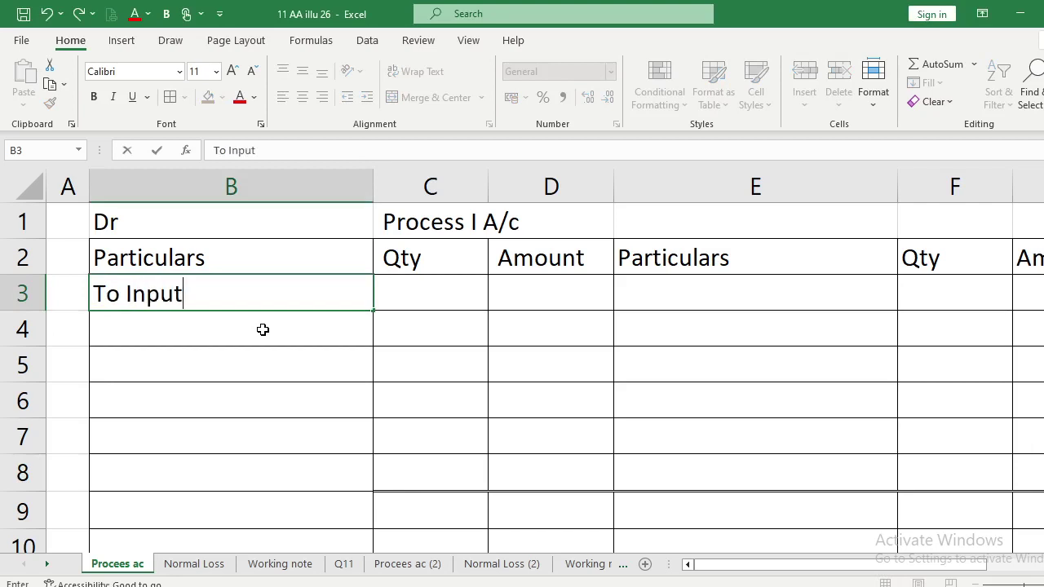
key("Return")
key("Up")
key("Right")
type("30000")
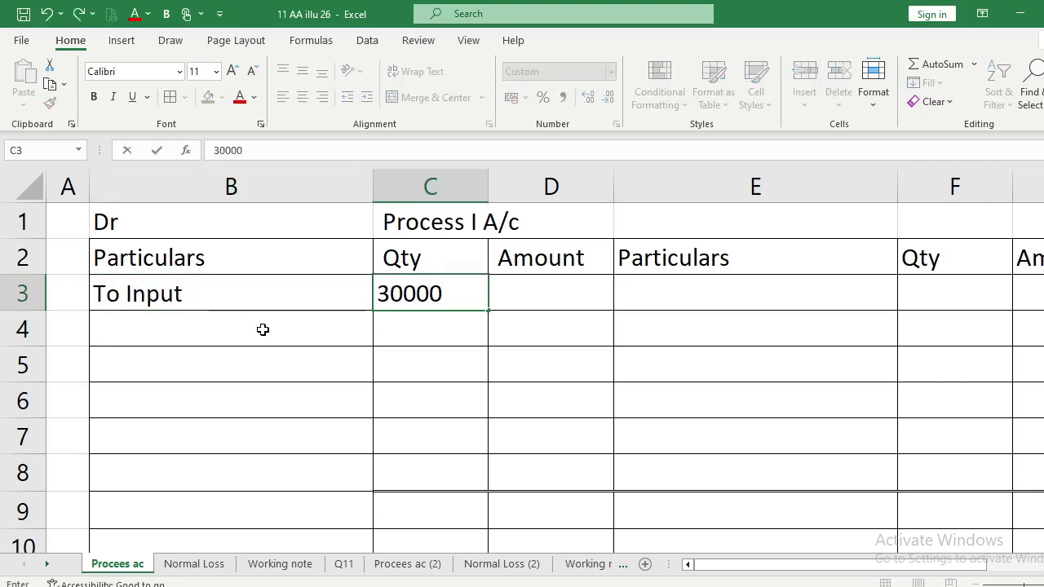
key("Return")
key("Up")
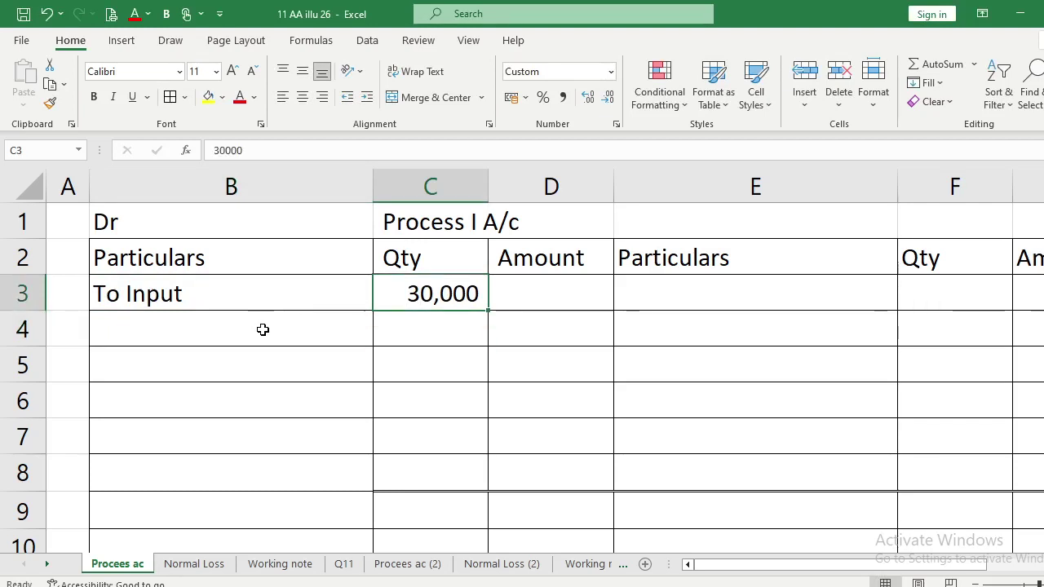
Check the Process I material rate in Q11.pdf and enter the input amount in D3 as =30000*15.
key("Right")
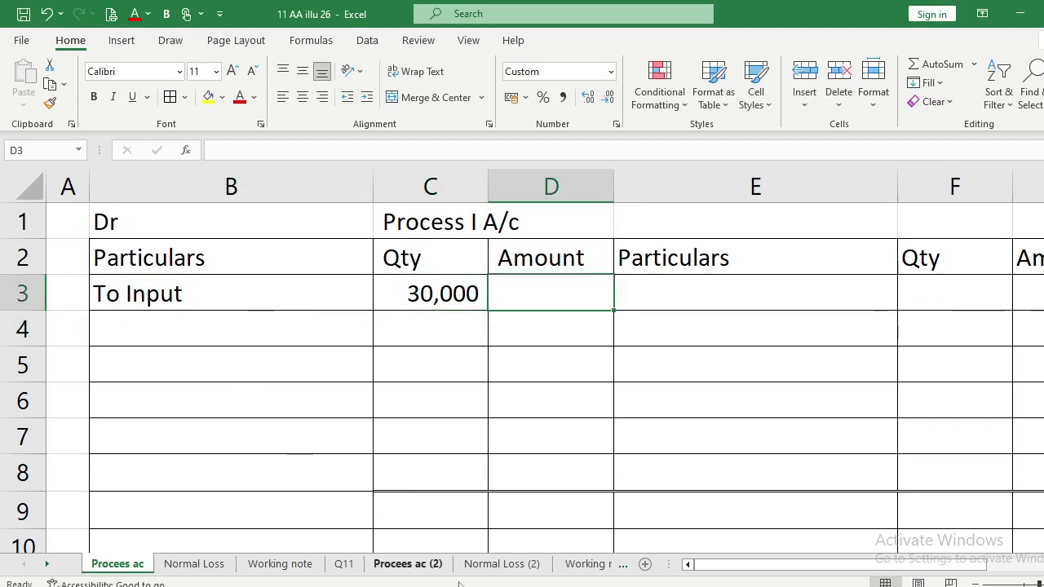
key("alt+Tab")
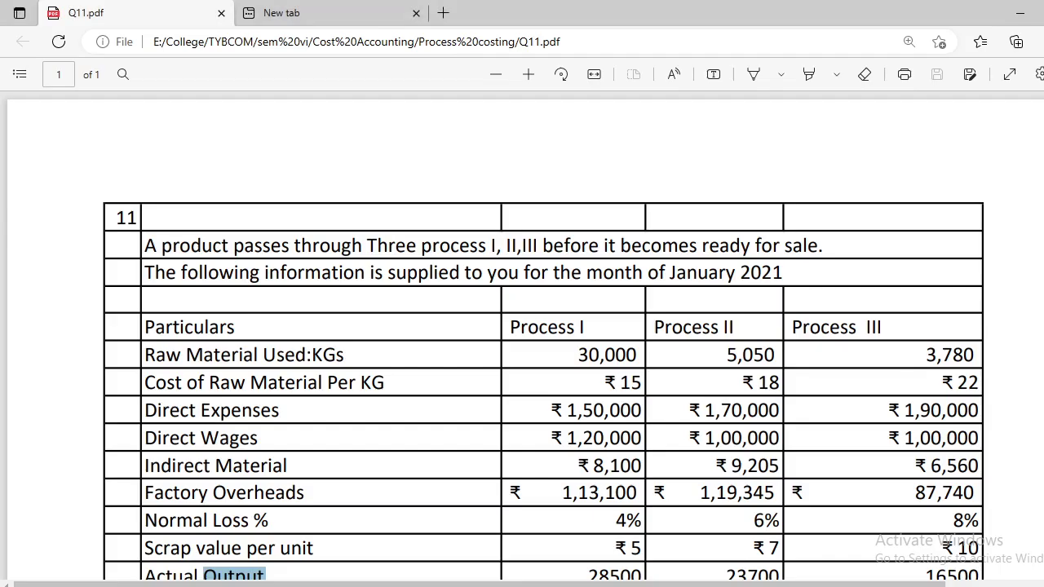
key("alt+Tab")
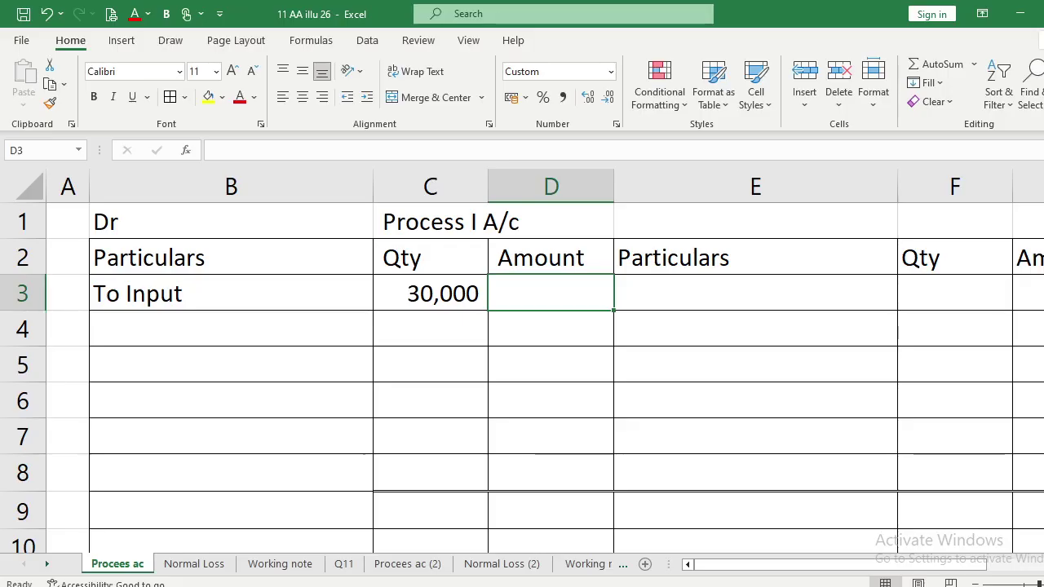
type("=")
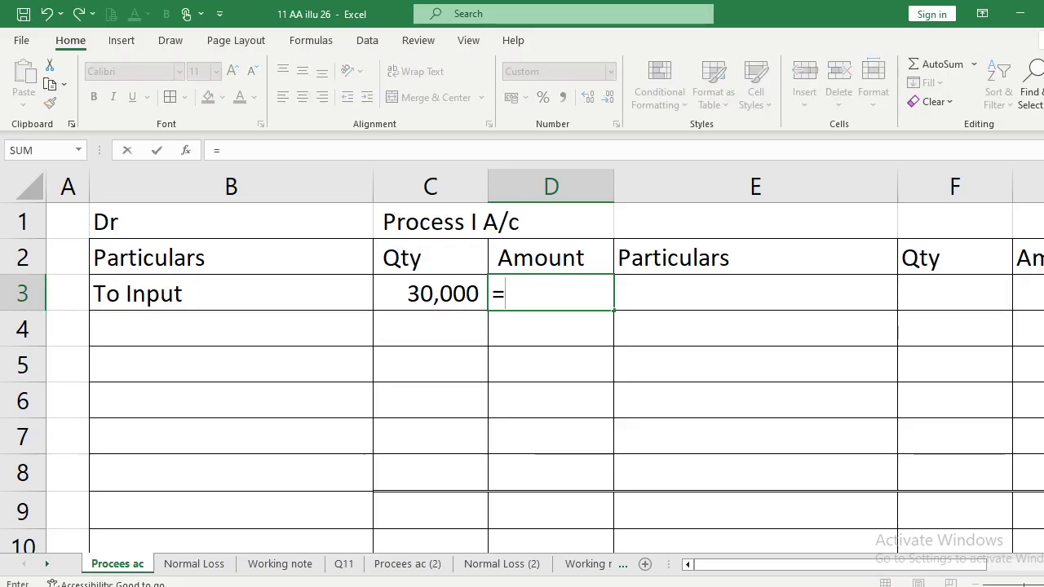
type("30000*15")
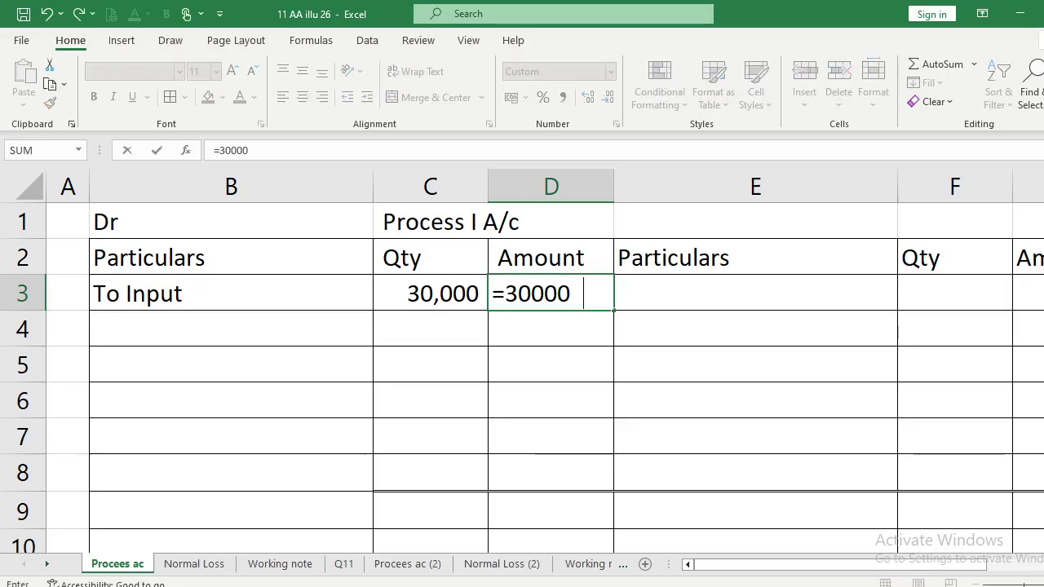
key("Return")
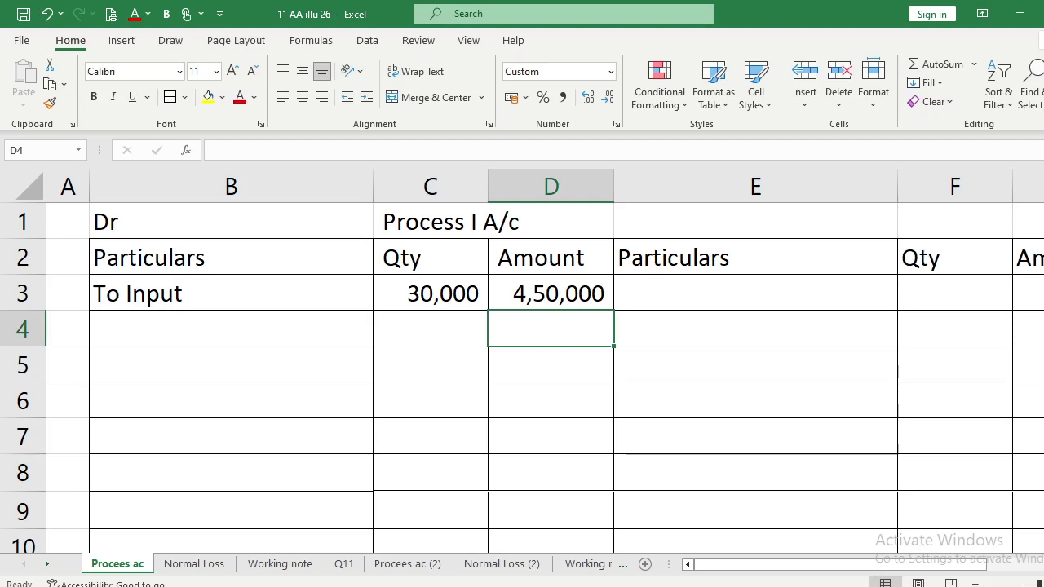
Look up the next Process I cost item in Q11.pdf and enter "To Direct Expenses" in B4.
key("alt+Tab")
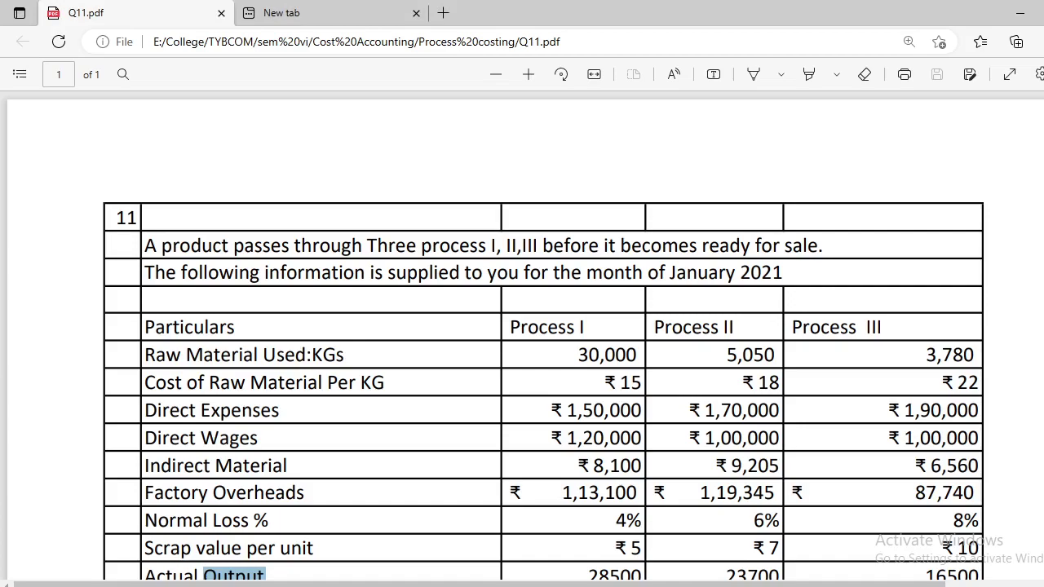
key("alt+Tab")
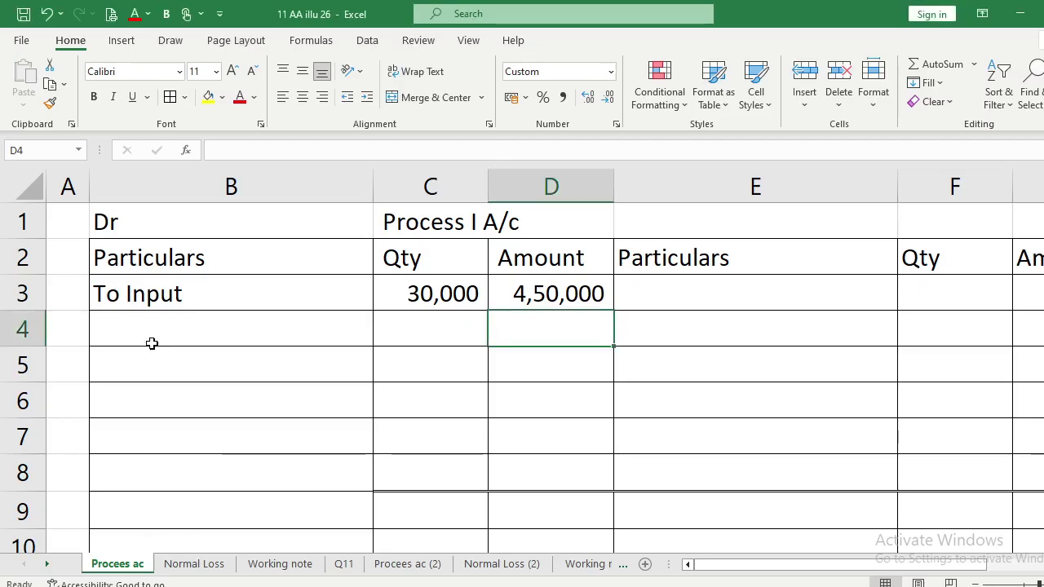
left_click(152, 346)
type("To ")
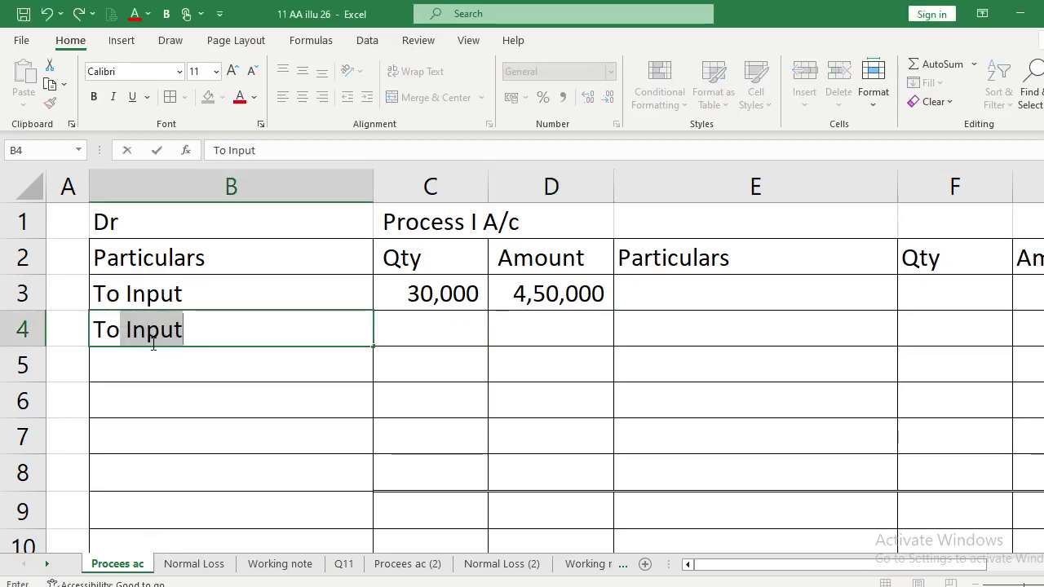
type("Direct ")
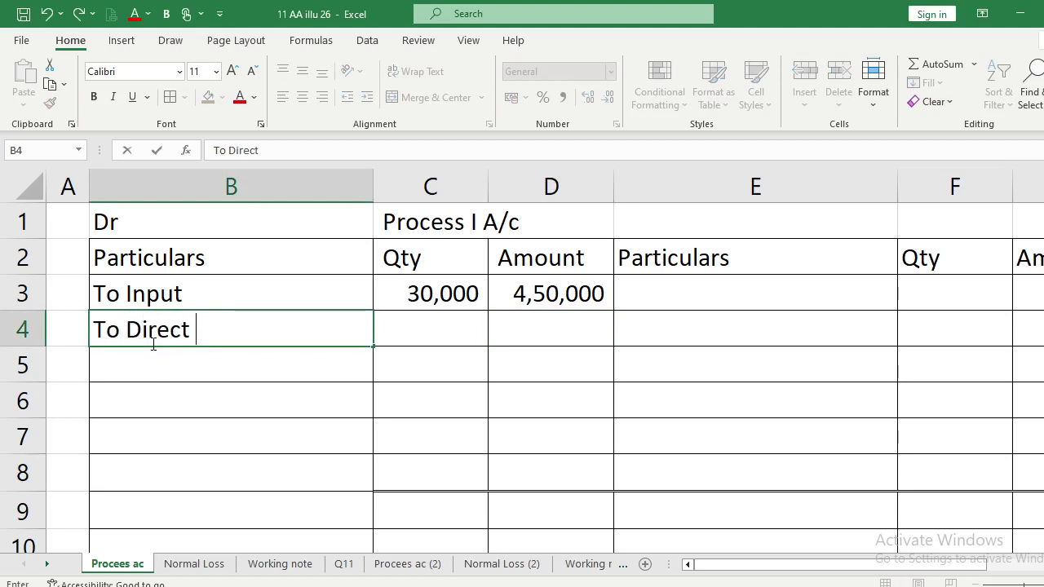
type("Expenses")
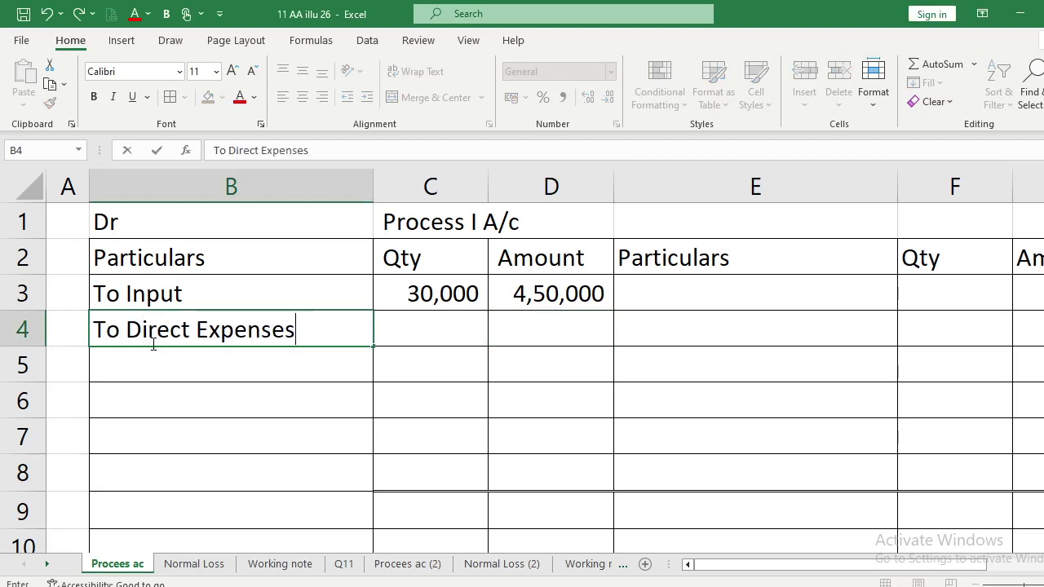
key("Return")
Check the Process I direct expenses in Q11.pdf and enter 150000 as their amount in D4.
left_click(152, 344)
key("Right")
key("Right")
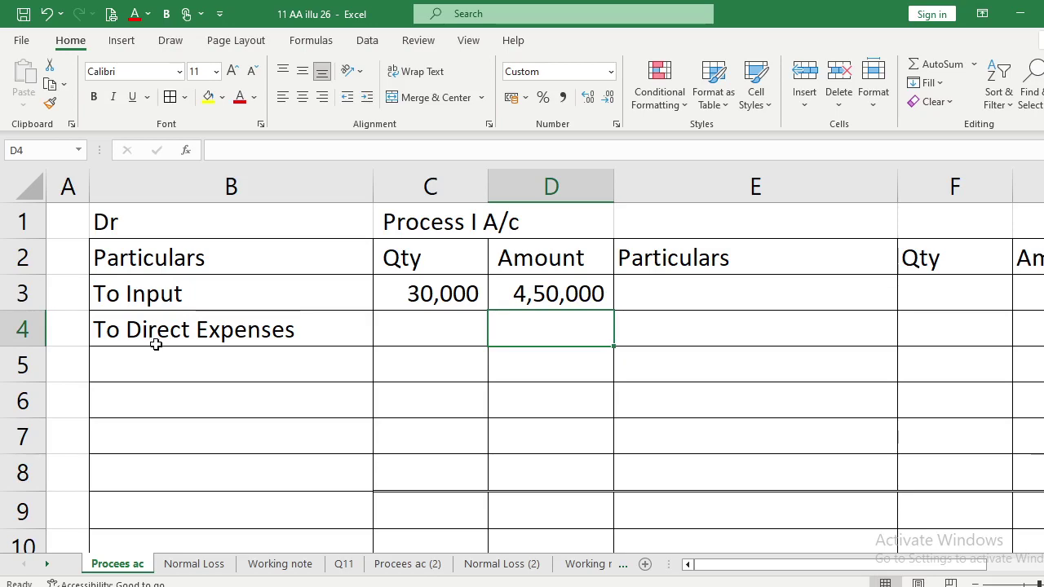
key("alt+Tab")
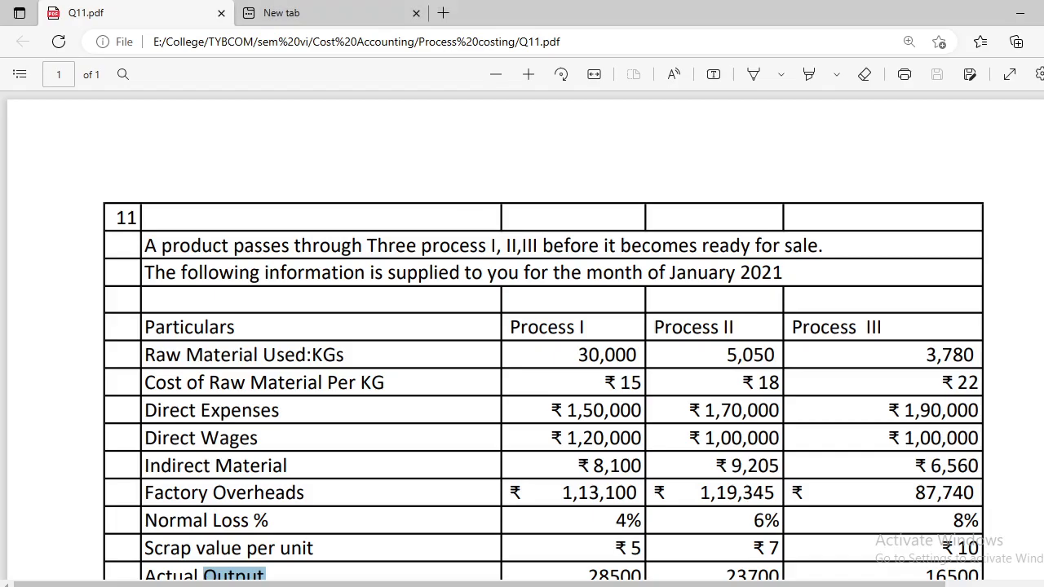
key("alt+Tab")
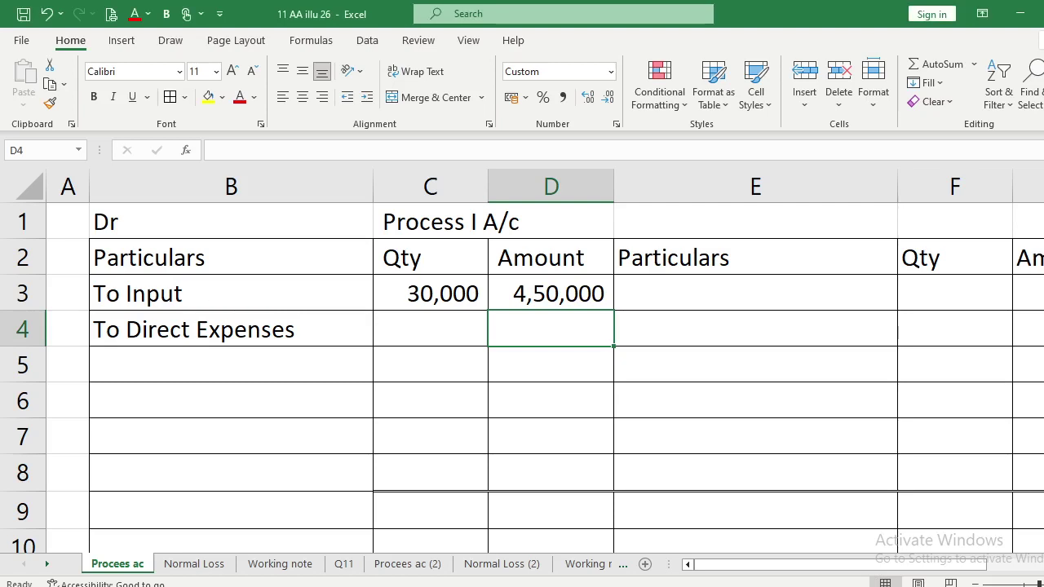
type("150000")
key("Return")
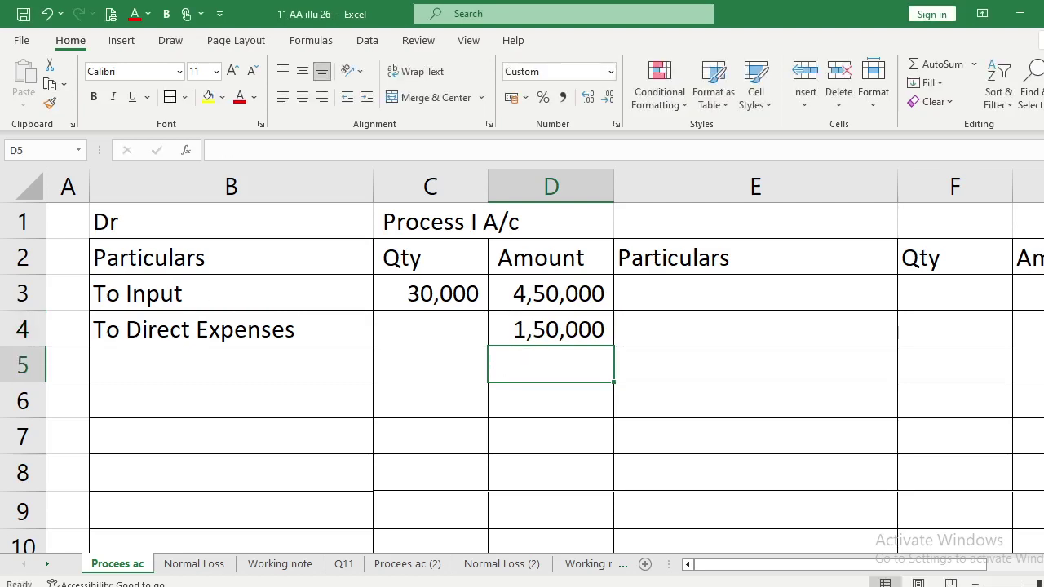
Look up the following Process I cost item in Q11.pdf and enter "To Direct Wages" in B5.
key("alt+Tab")
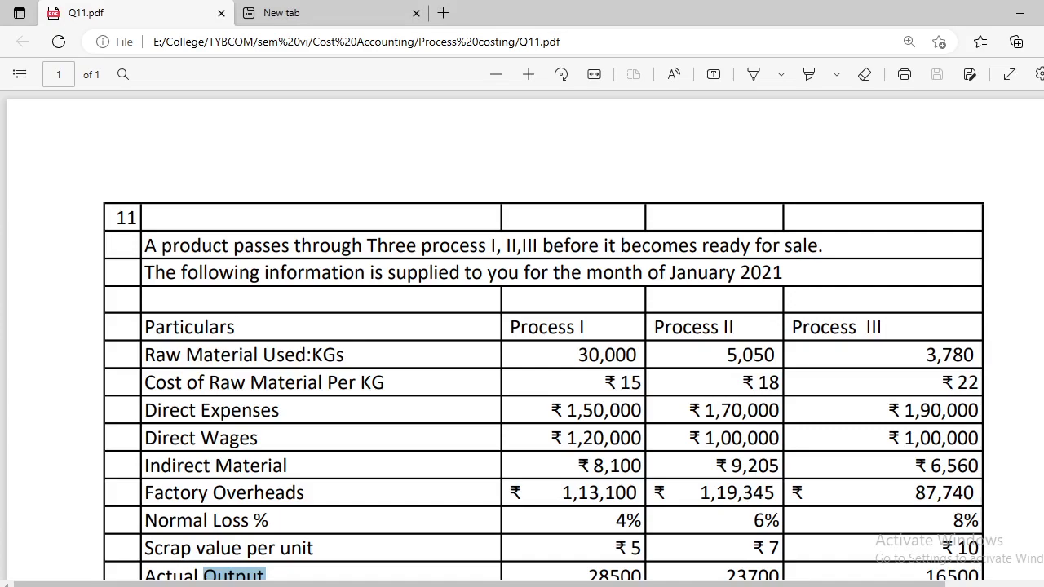
key("alt+Tab")
left_click(237, 357)
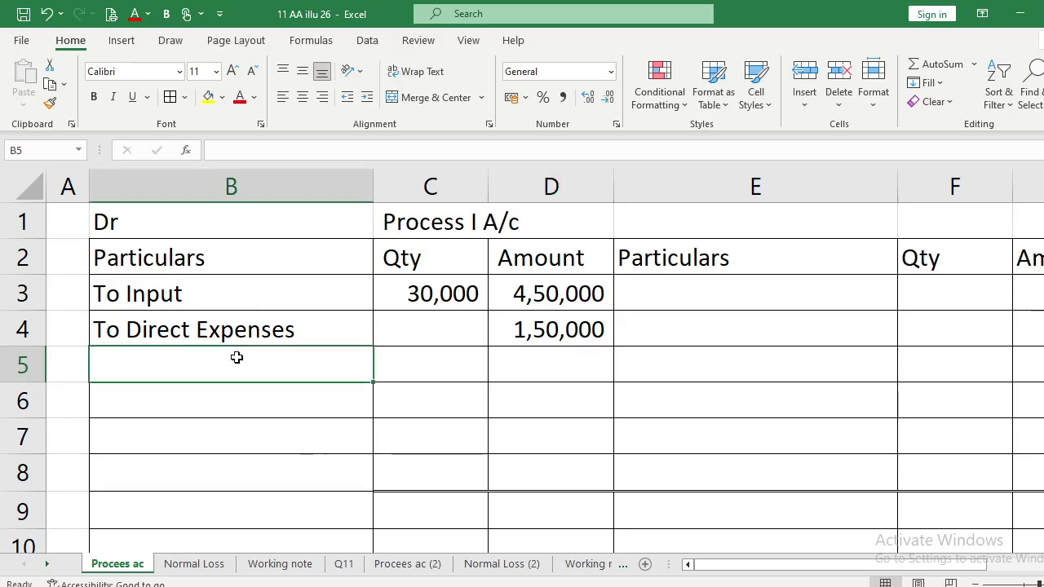
type("To Dir")
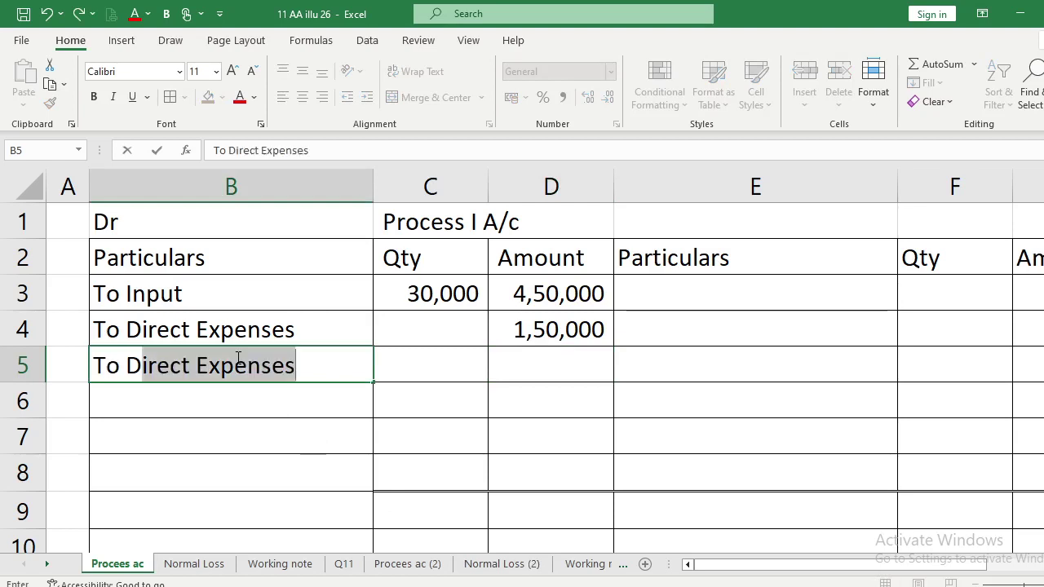
type("ect Wages")
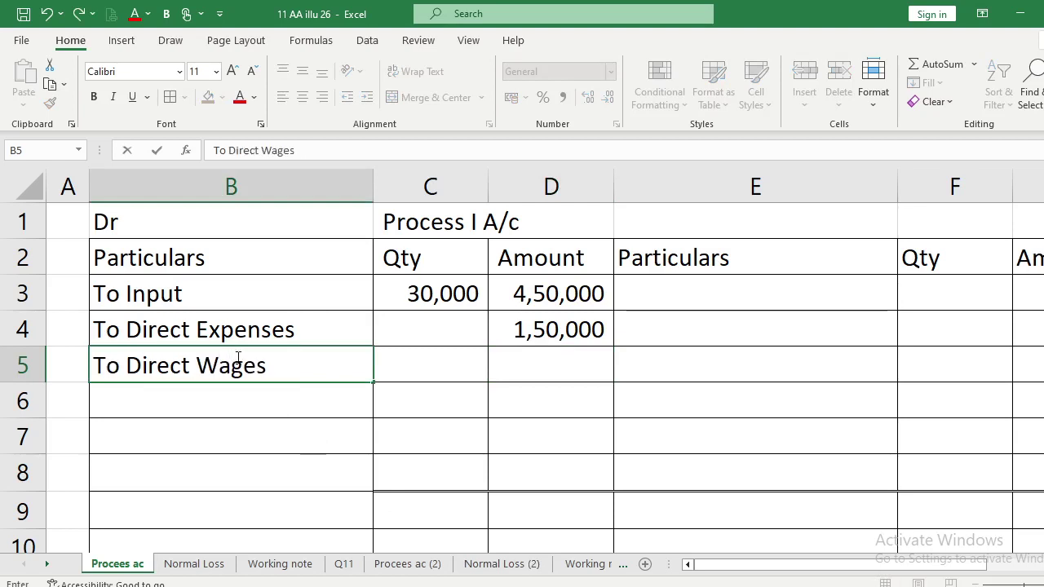
key("Return")
Enter 120000 as the direct wages amount in D5 of the Process I account.
key("Up")
key("Right")
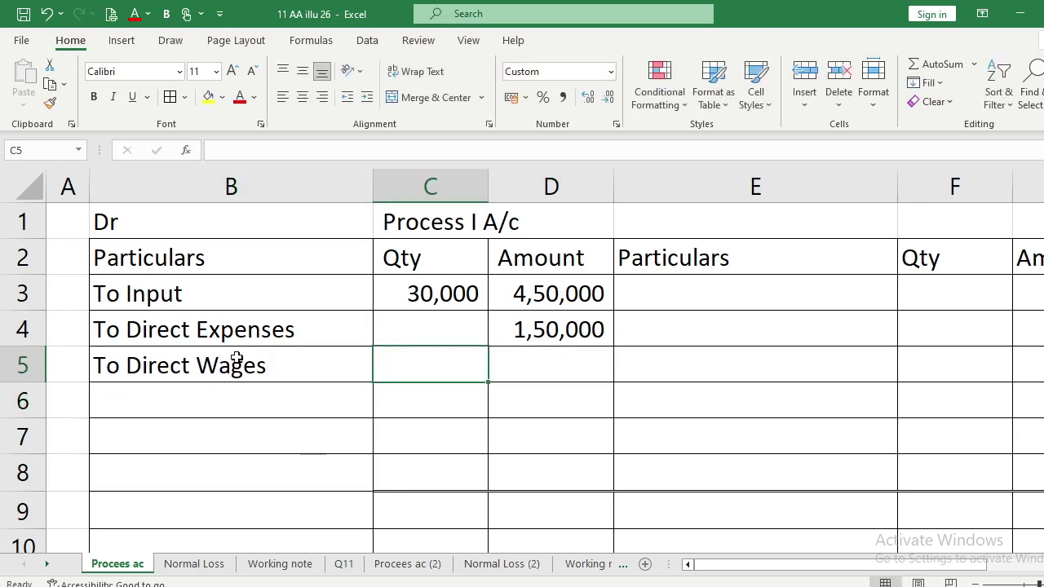
key("Right")
type("1,20,0")
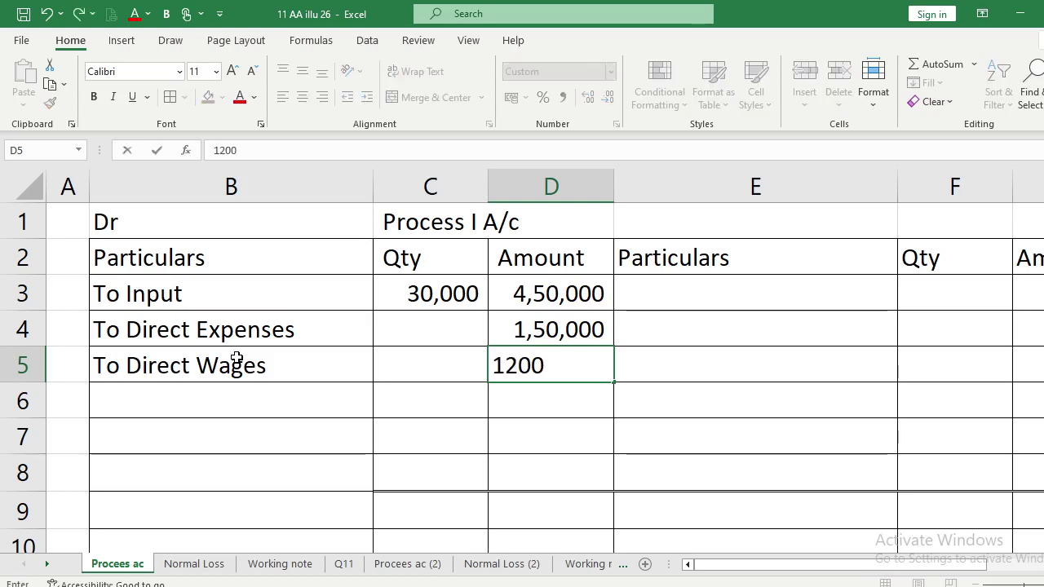
type("00")
key("Return")
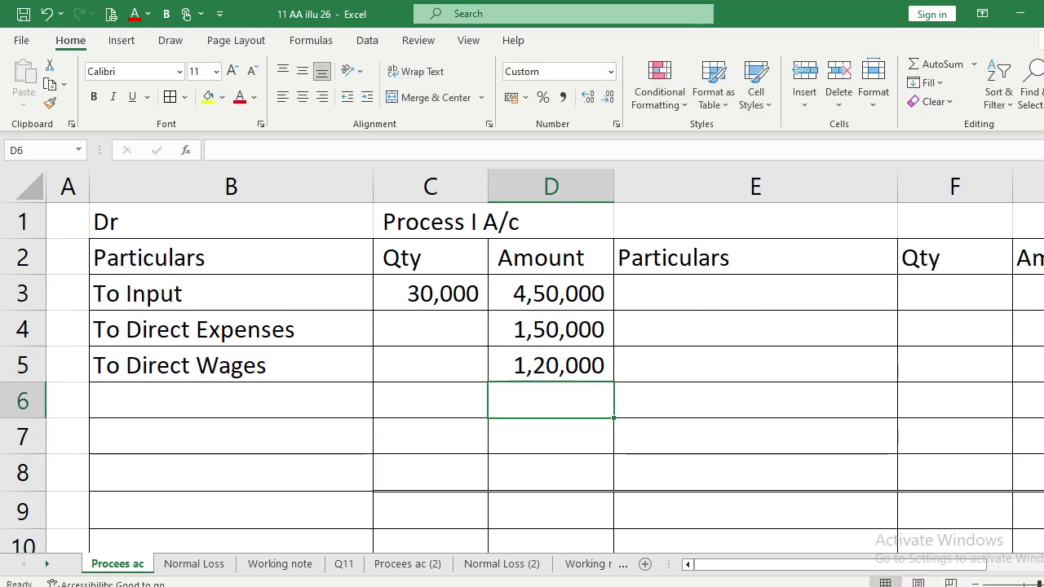
Look up the next Process I cost item in Q11.pdf and enter "To Indirect Material" in B6 with 8100 in D6.
key("alt+Tab")
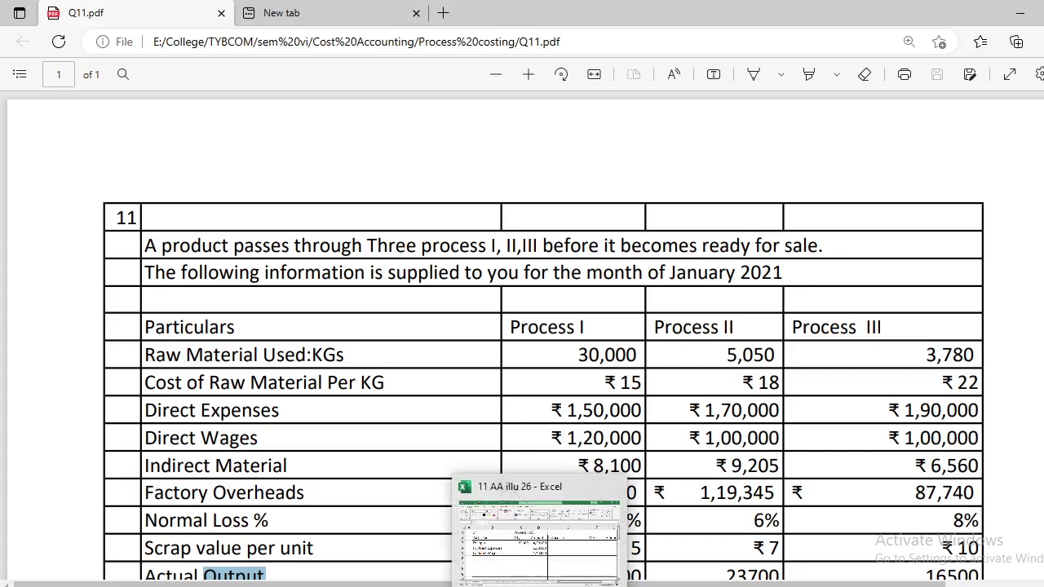
left_click(538, 584)
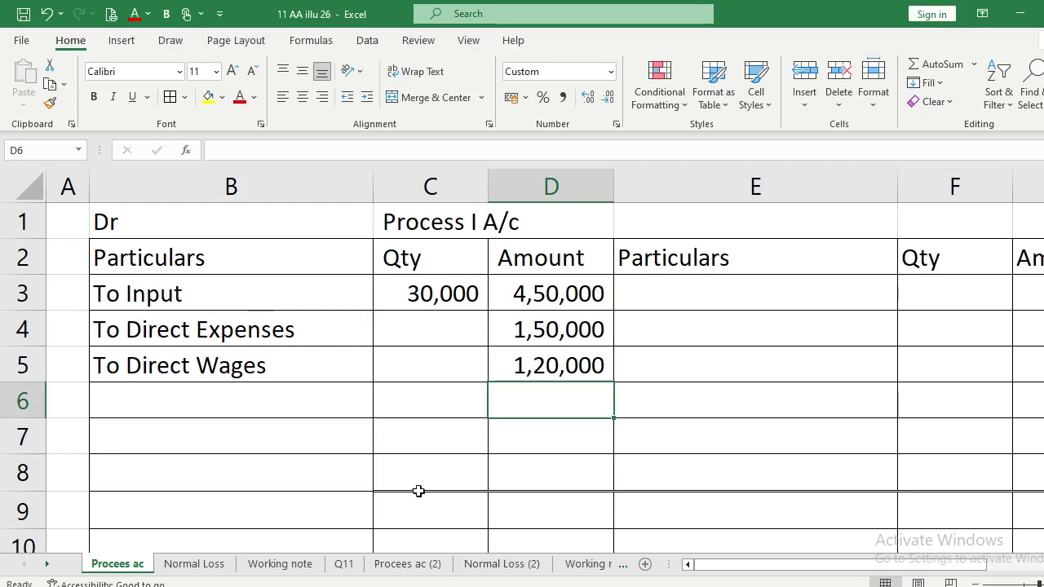
left_click(296, 407)
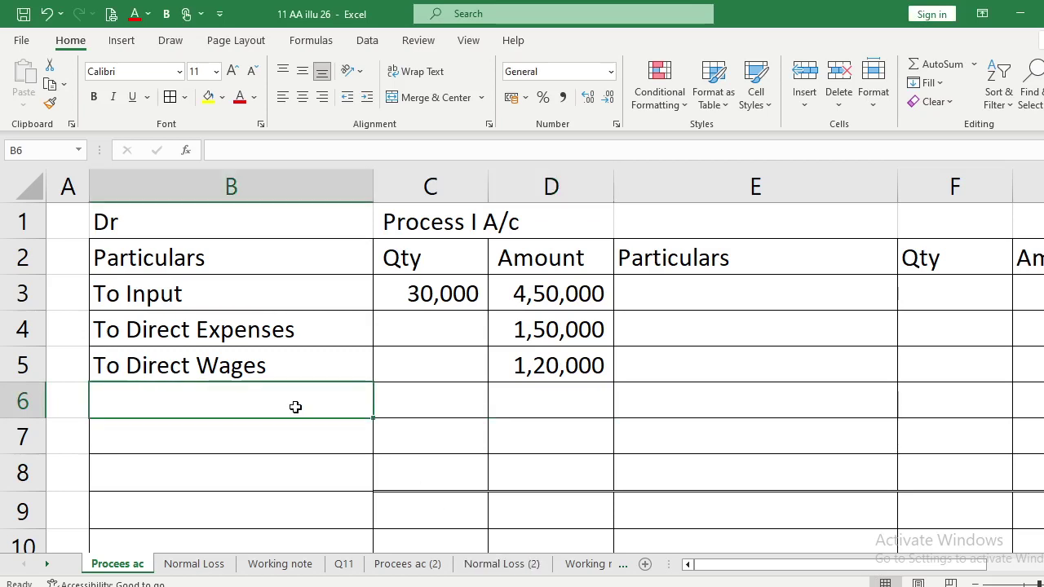
type("To Indirec")
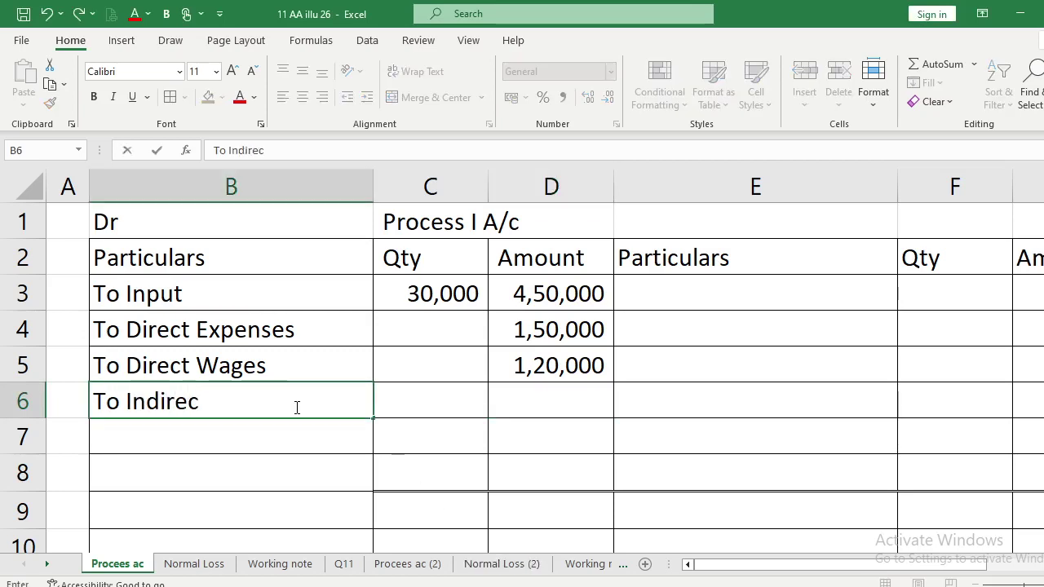
type("t Material")
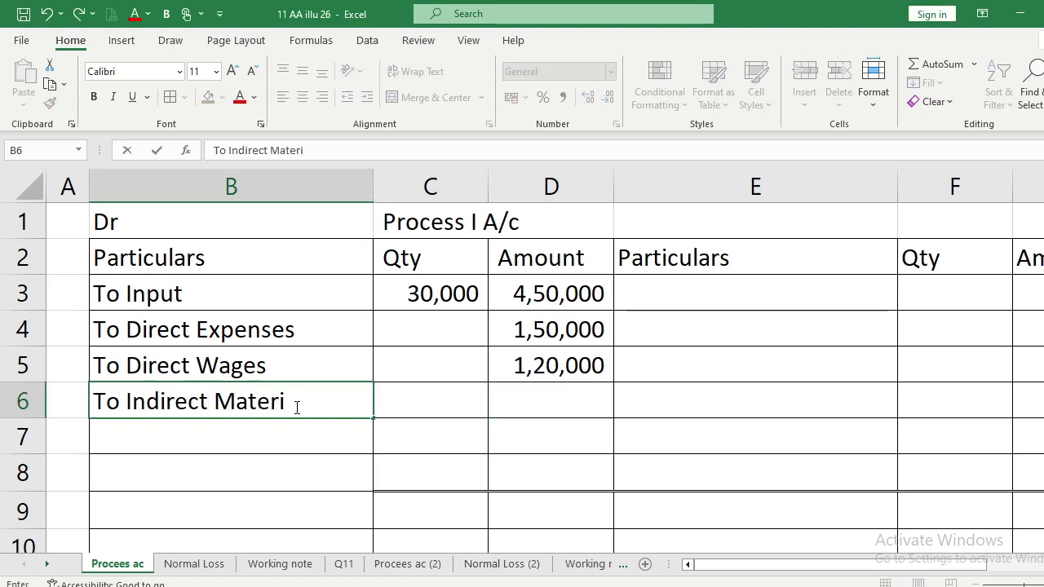
key("Right")
key("Right")
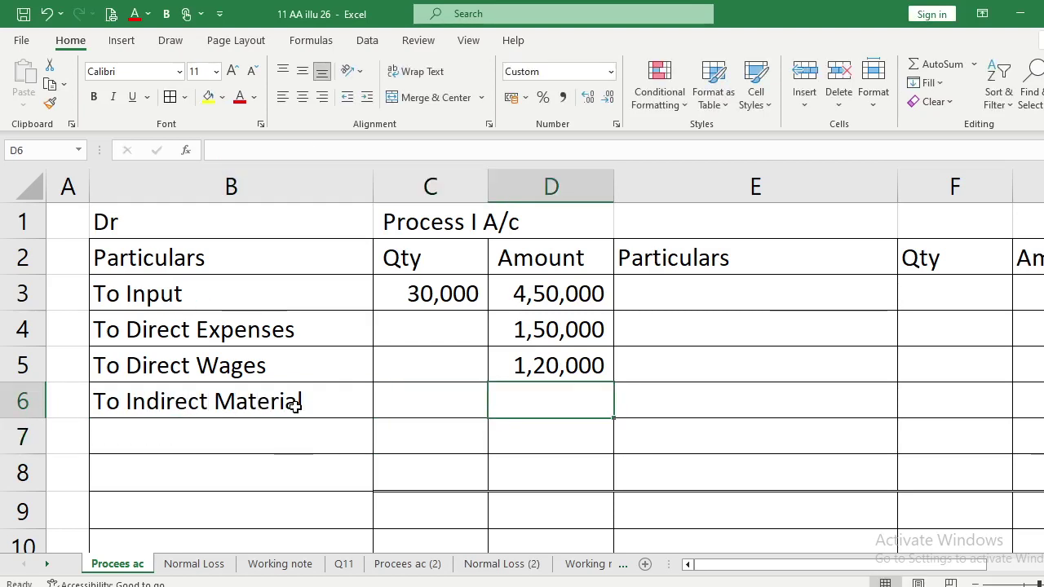
type("8100")
key("Return")
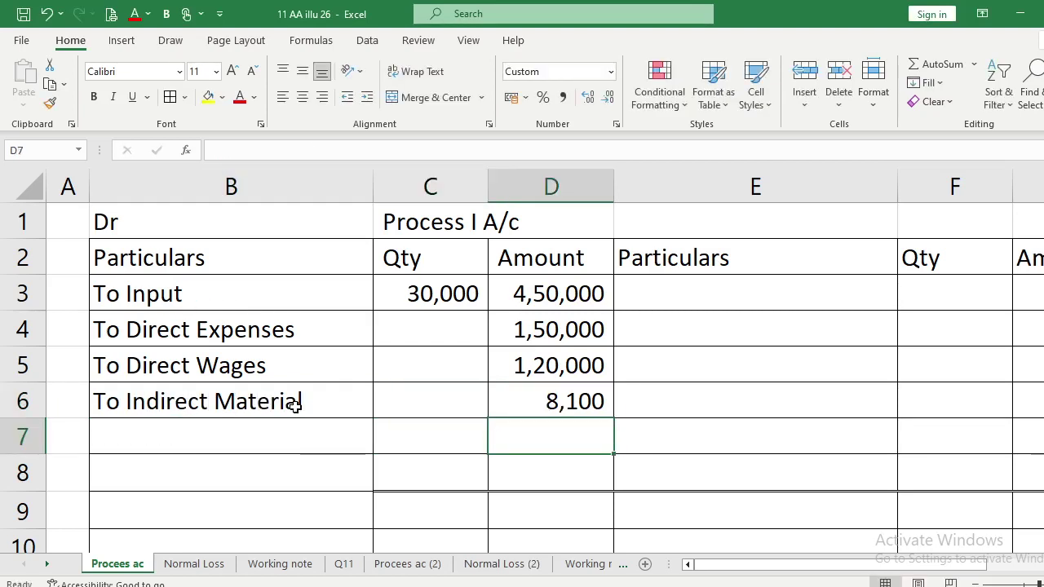
Look up the following Process I cost item in Q11.pdf and enter "To Factory Overheads" in B7.
key("alt+Tab")
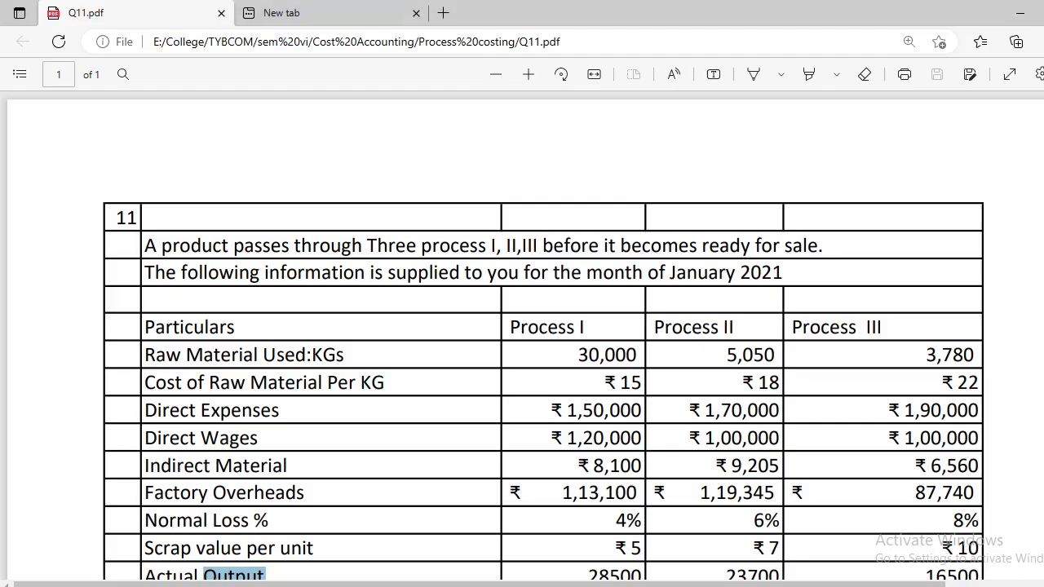
key("alt+Tab")
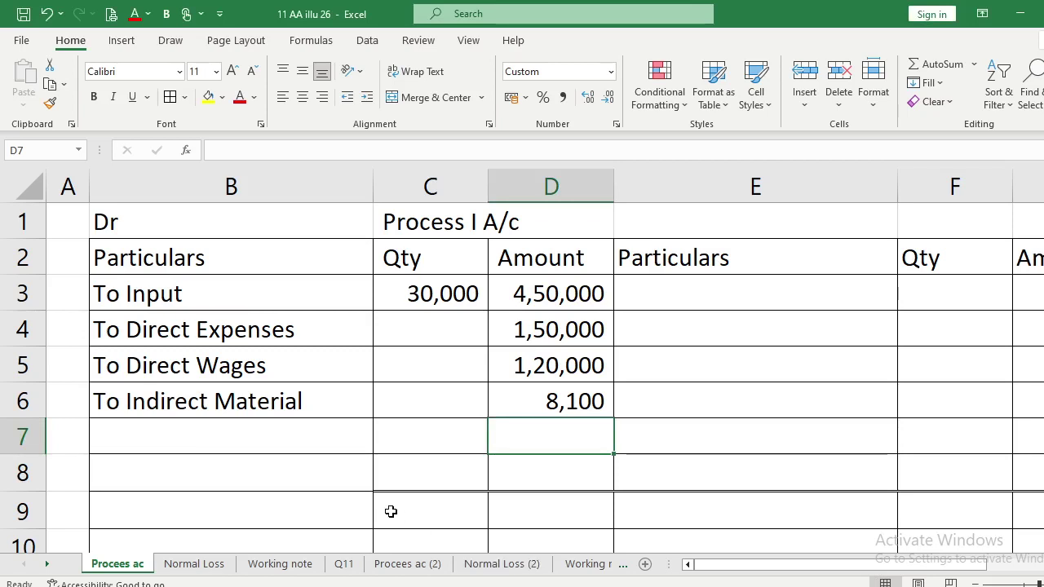
left_click(302, 435)
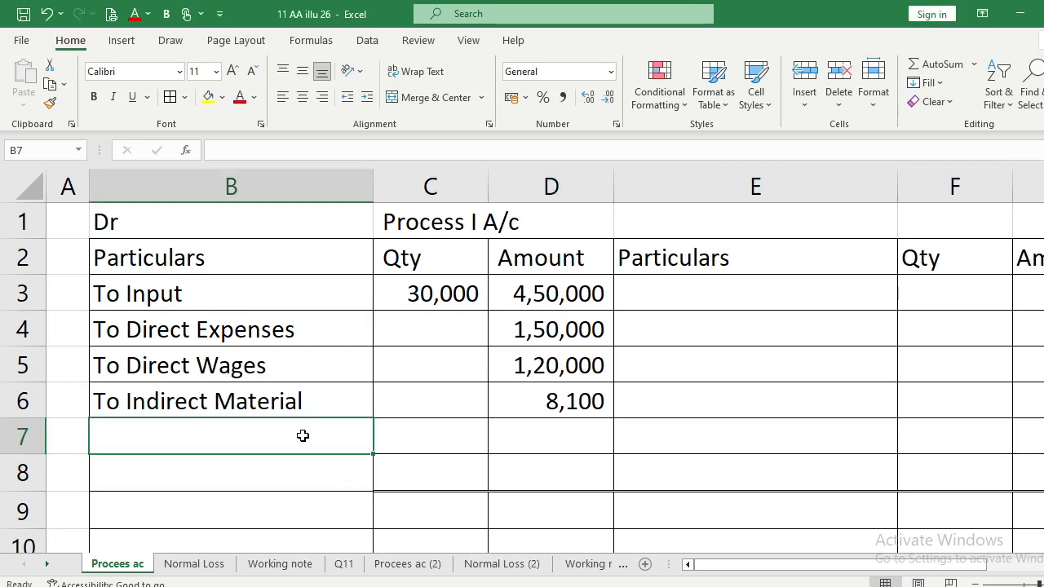
type("To F")
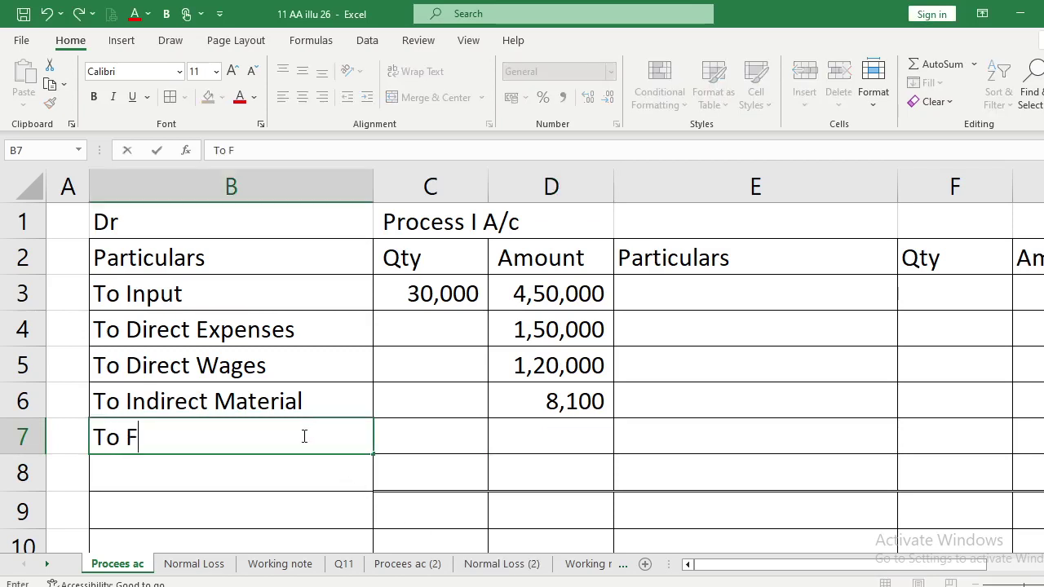
type("actory Ove")
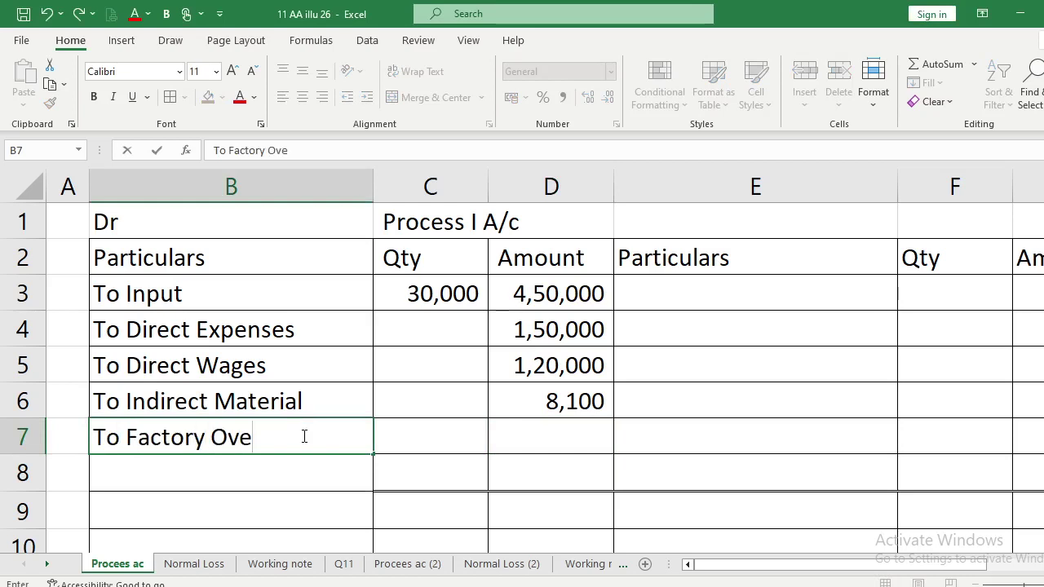
type("rheads")
key("Return")
Enter 13100 as the factory overheads amount in D7 of the Process I account.
key("Up")
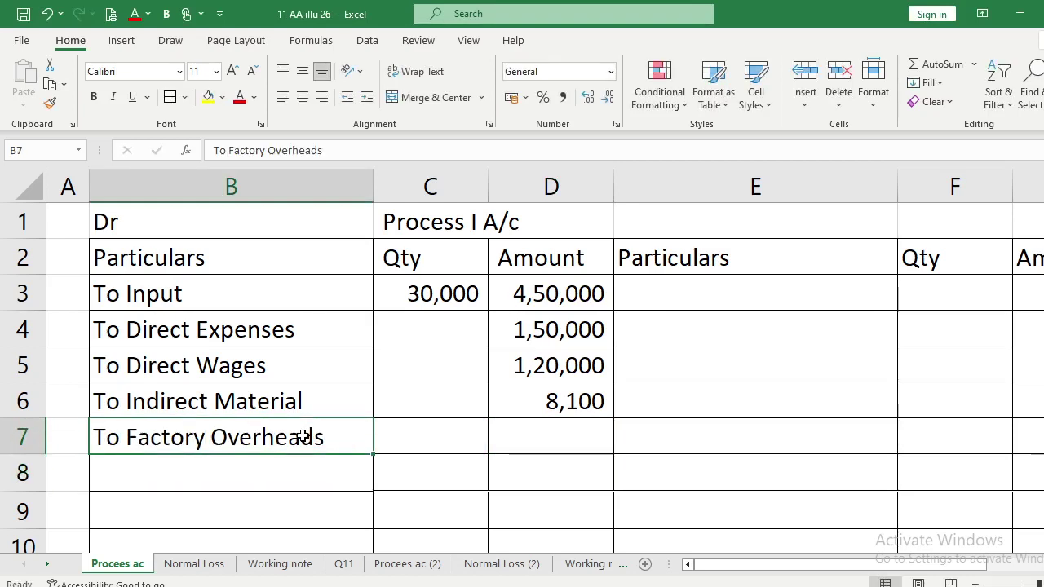
key("Right")
key("Right")
type("13100")
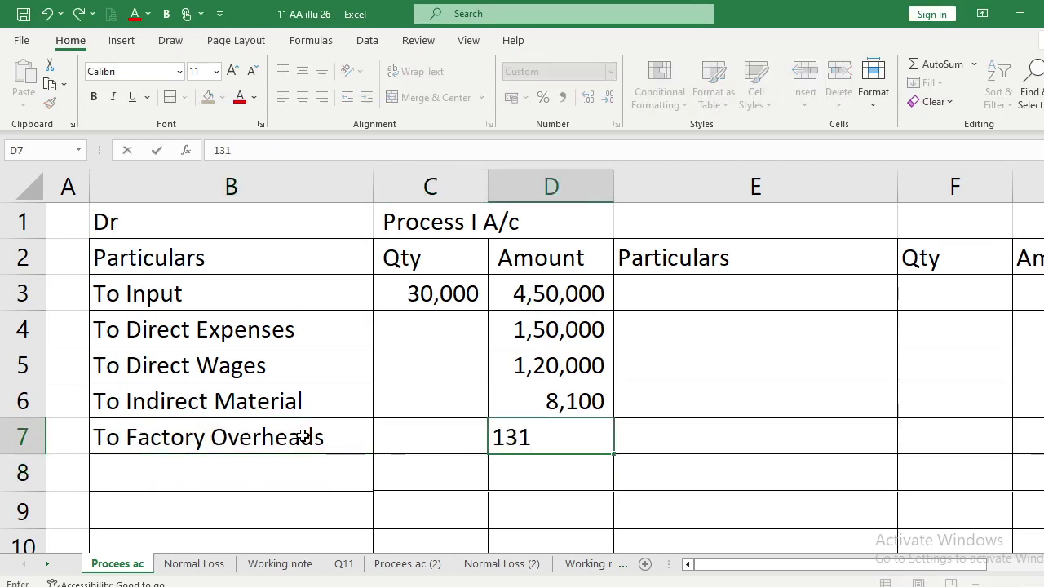
key("Return")
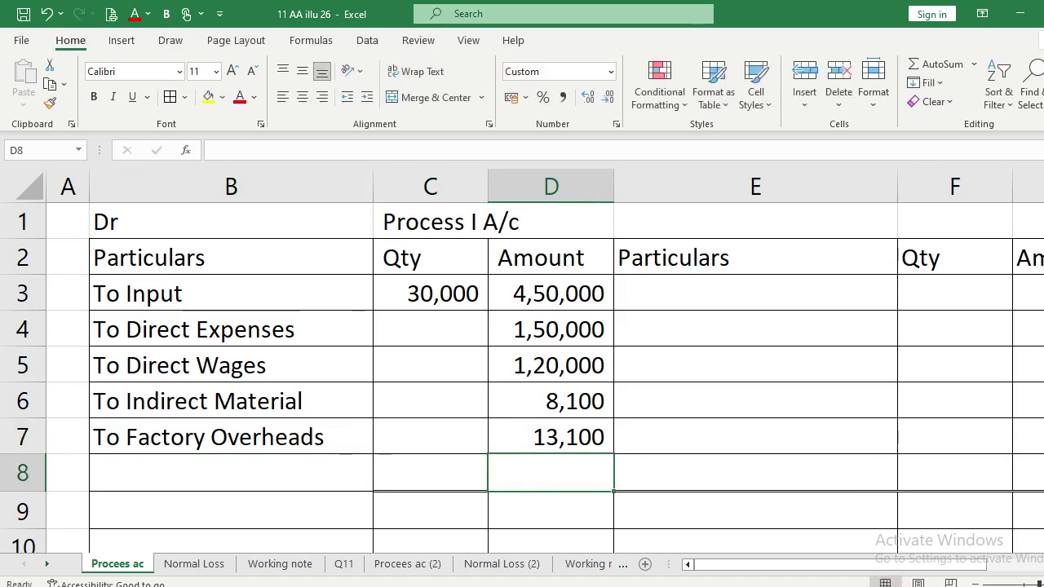
Check the Process I normal loss rate in Q11.pdf and enter "By Normal Loss (4%)" in E3 on the credit side.
key("alt+Tab")
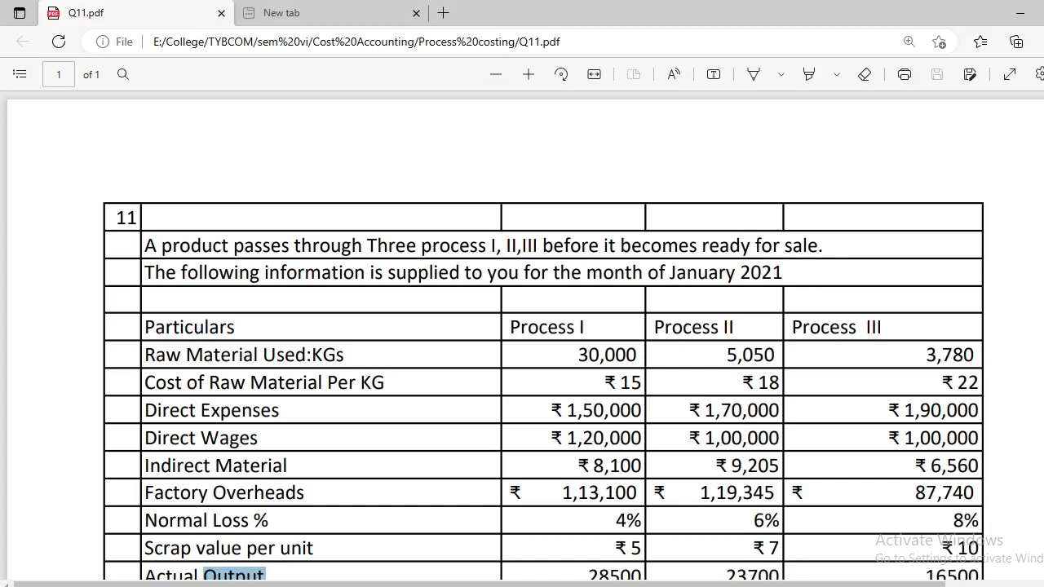
left_click(538, 584)
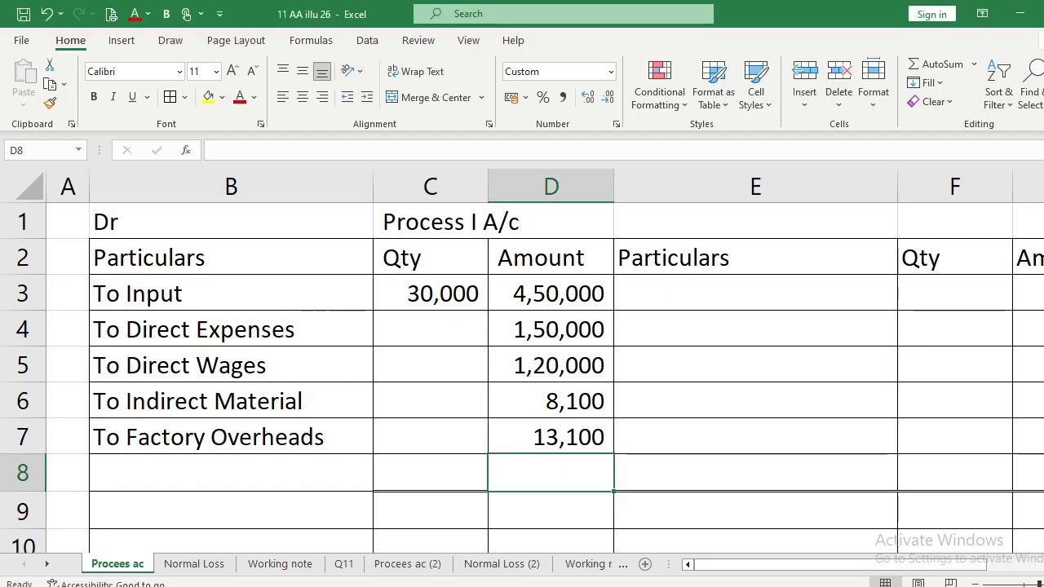
left_click(653, 291)
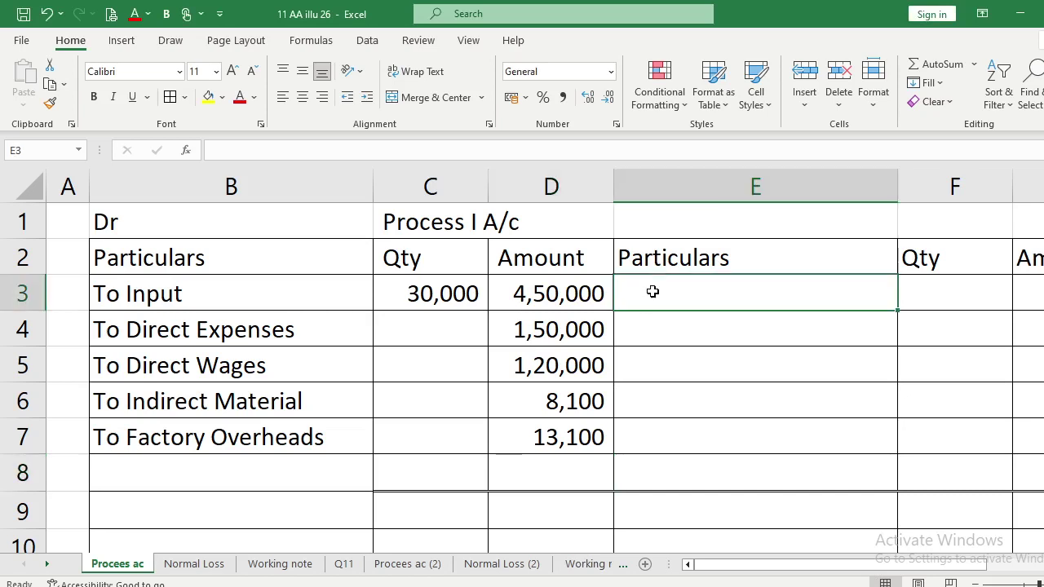
type("N")
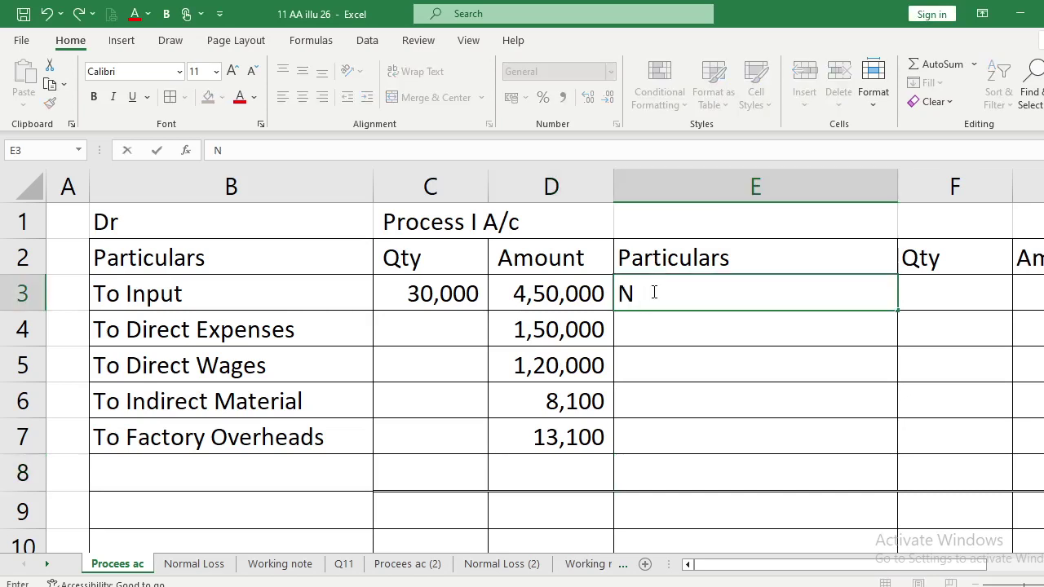
type("y")
key("BackSpace")
key("BackSpace")
type("By Normal")
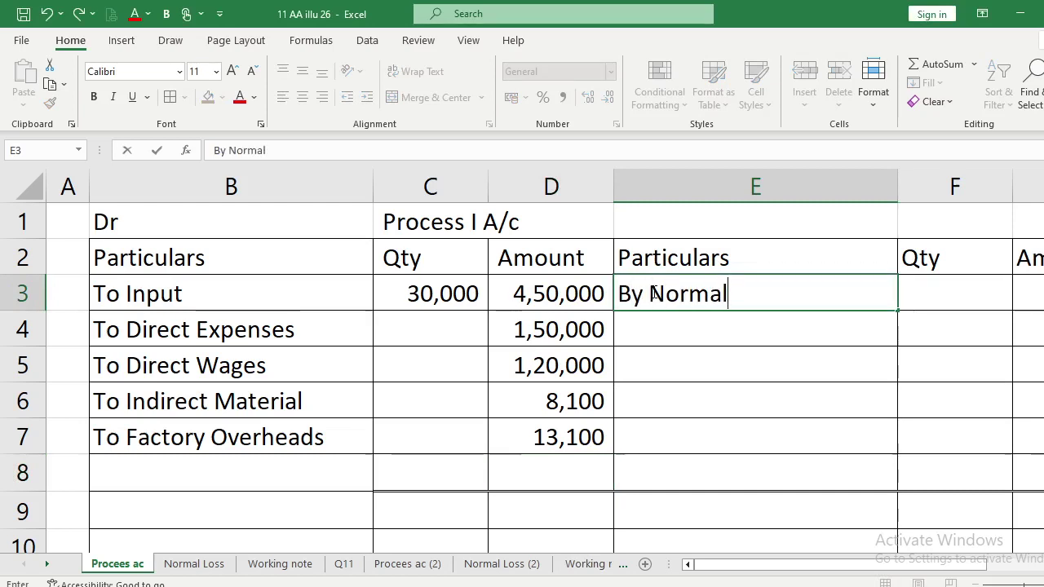
type(" Loss (")
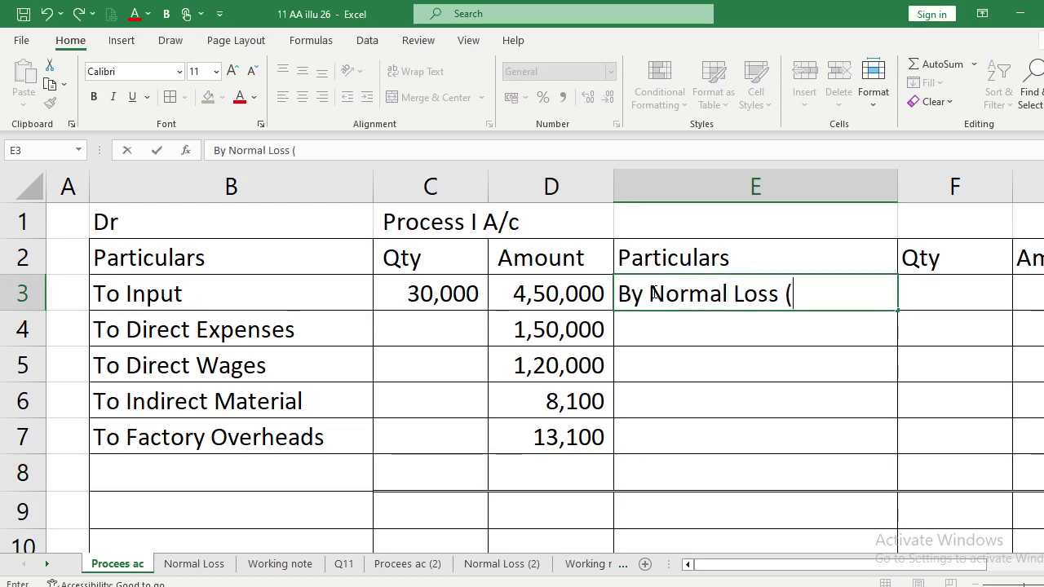
type("45")
key("BackSpace")
type("%")
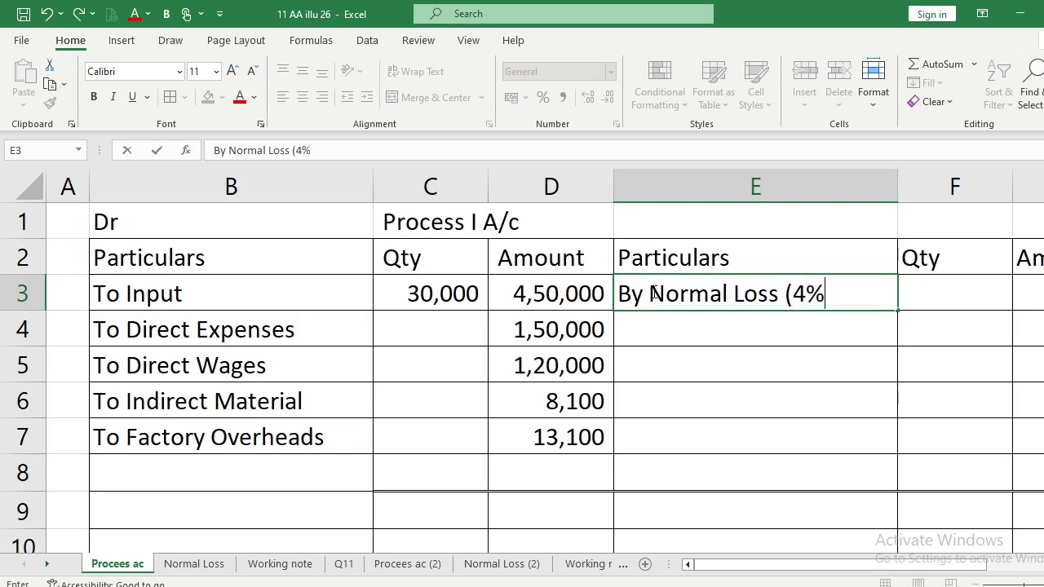
type(")")
key("Return")
Calculate the normal loss quantity in F3 with the formula =30000*4%.
key("Up")
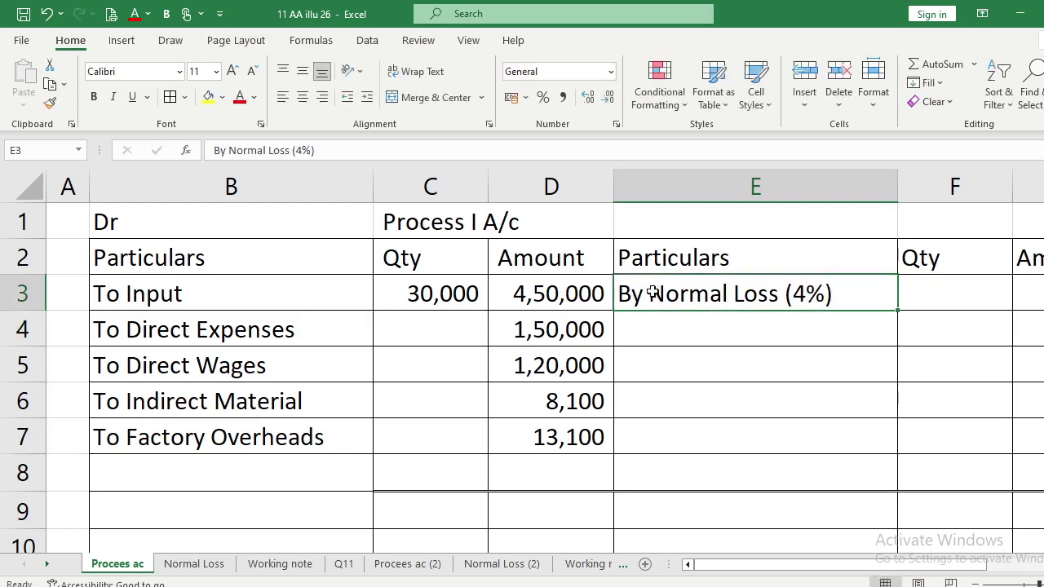
key("Right")
type("=")
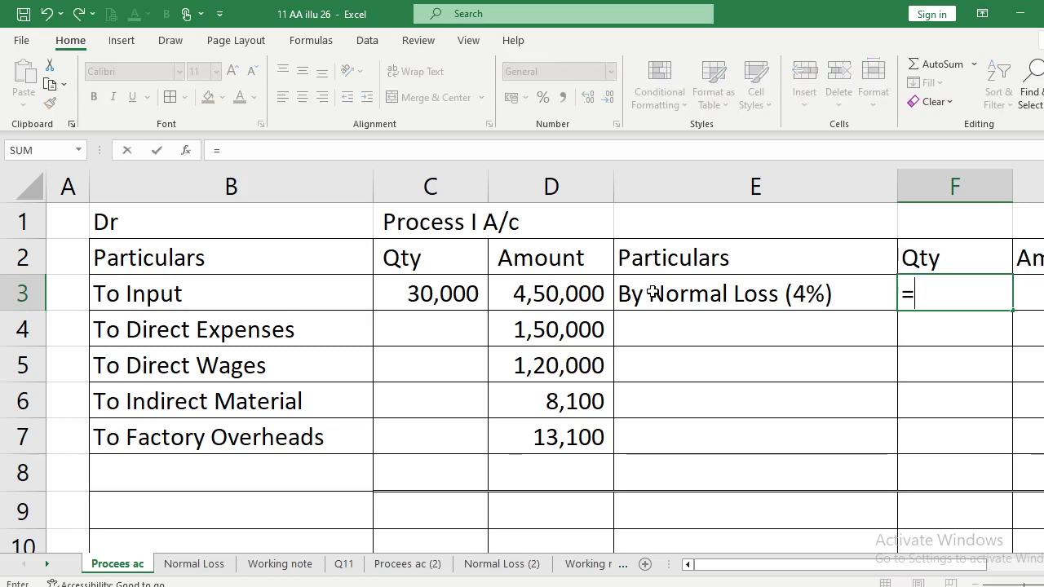
type("30000*")
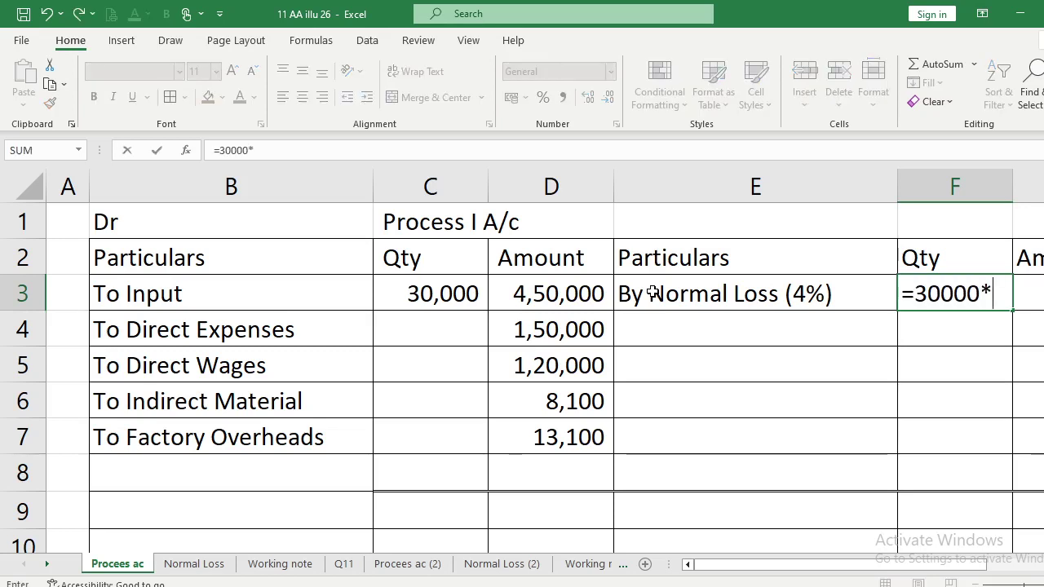
type("4%")
key("Return")
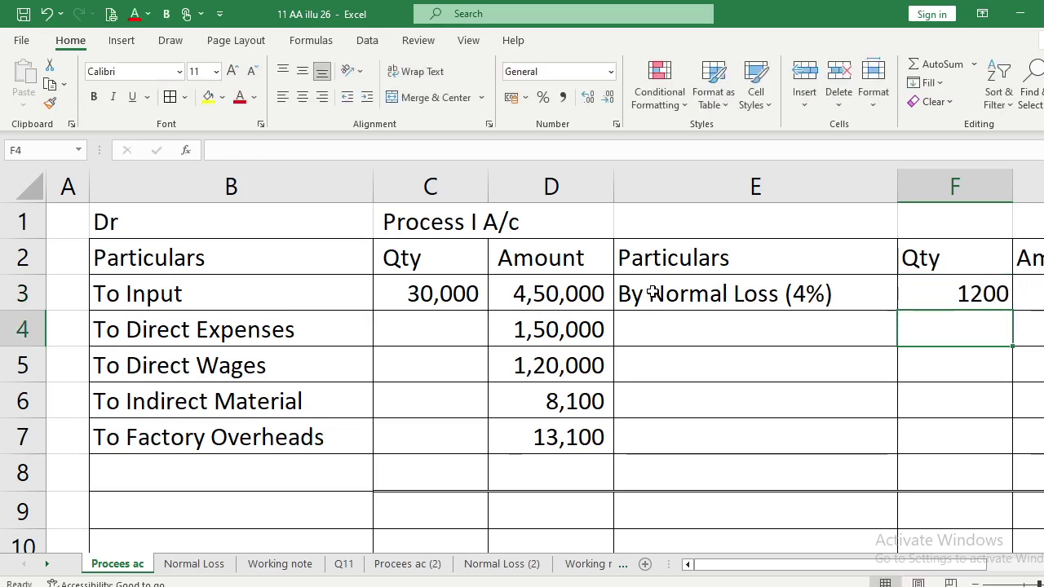
Check the Process I scrap value per unit in Q11.pdf and calculate the normal loss amount in G3 with =1200*5.
key("Up")
key("Right")
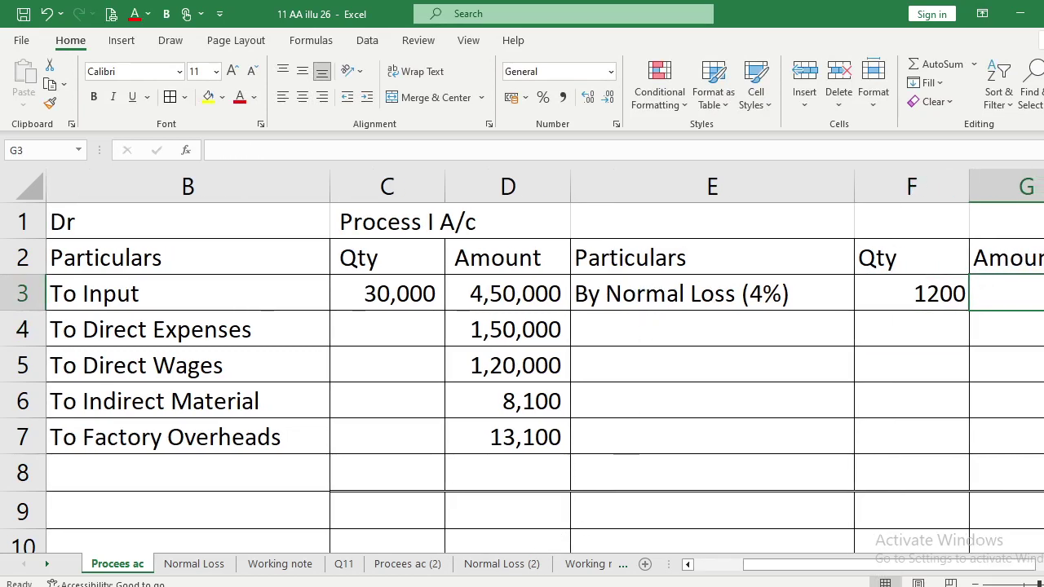
key("alt+Tab")
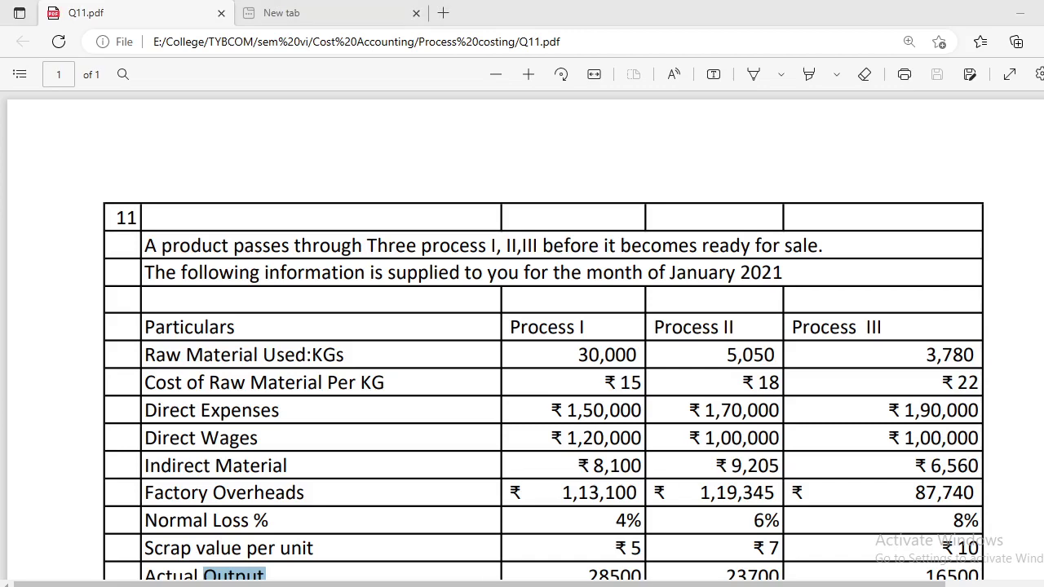
key("alt+Tab")
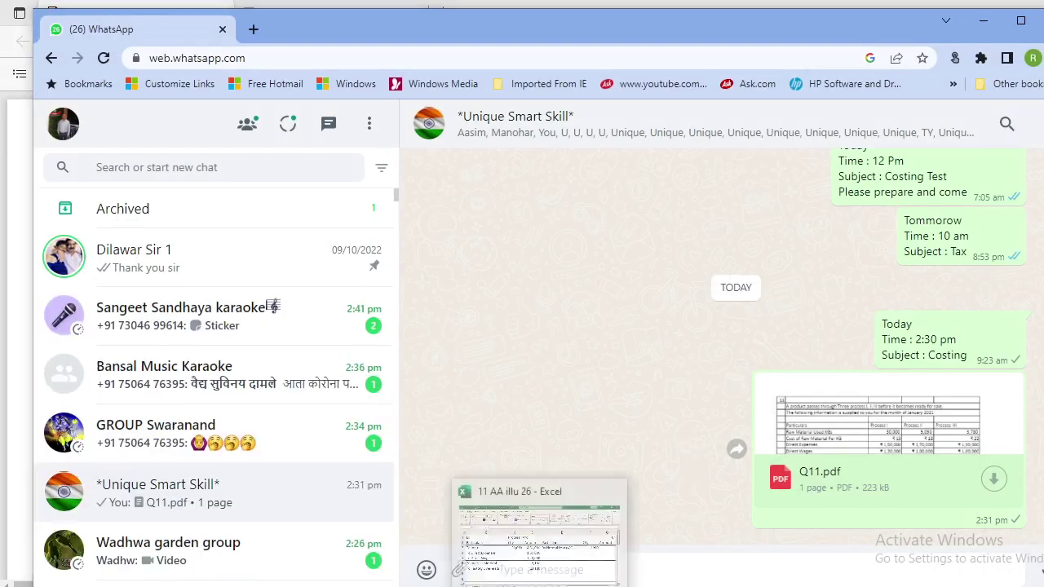
left_click(514, 513)
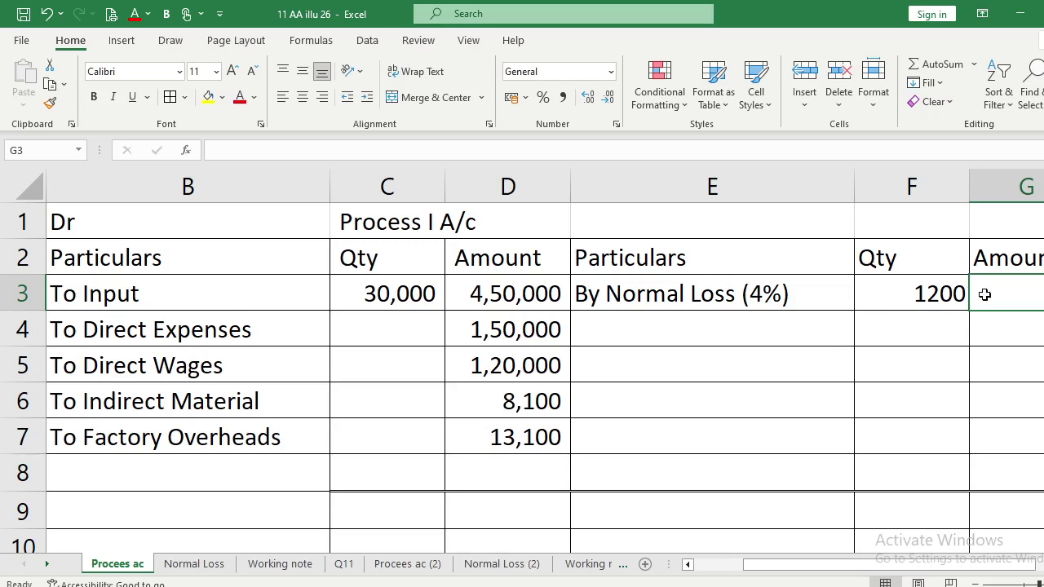
type("=1200")
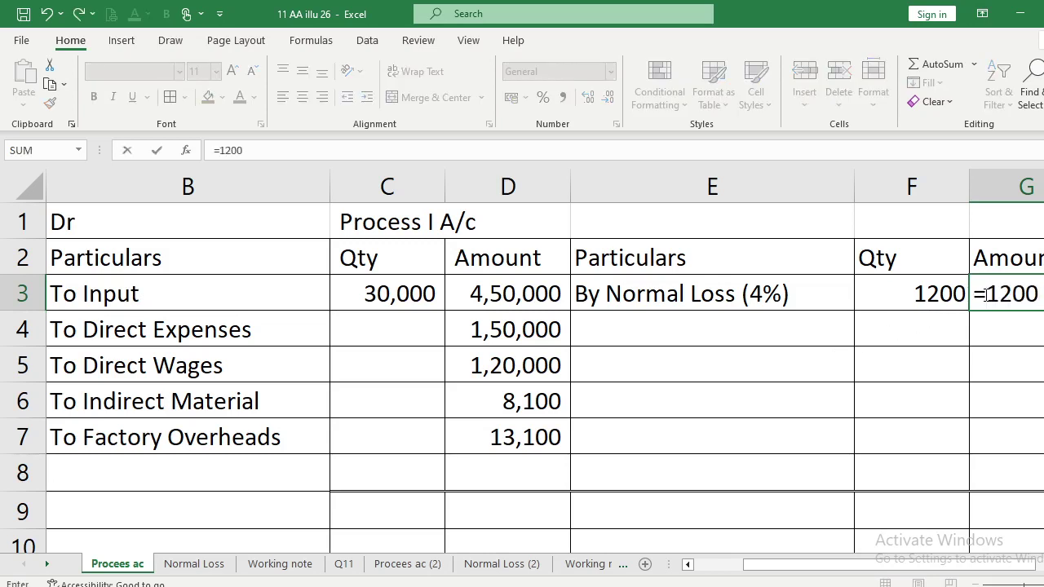
type("*5")
key("Return")
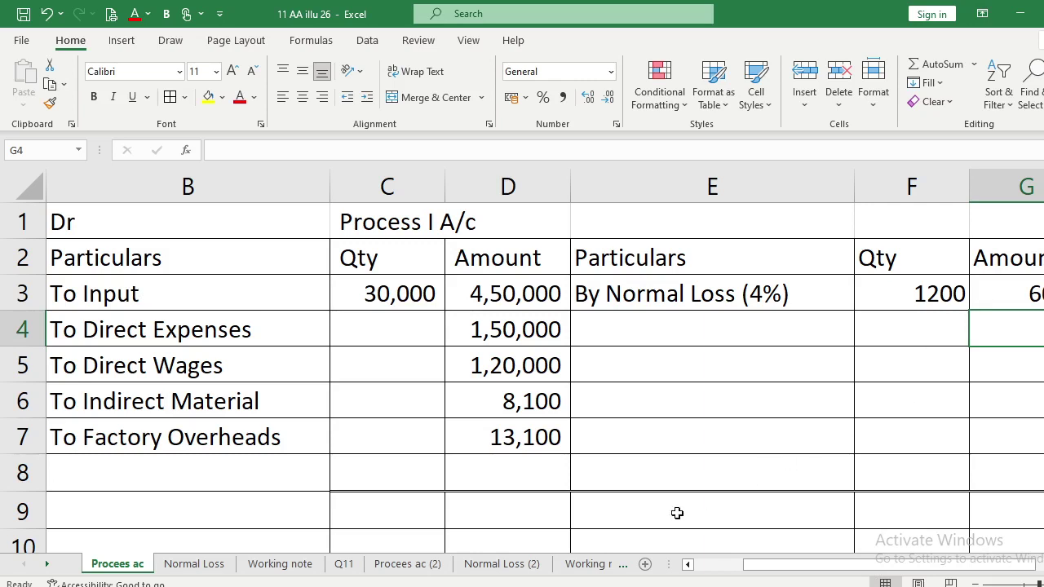
Change the working's heading in B7 of the Working note sheet to "Process I".
key("alt+Tab")
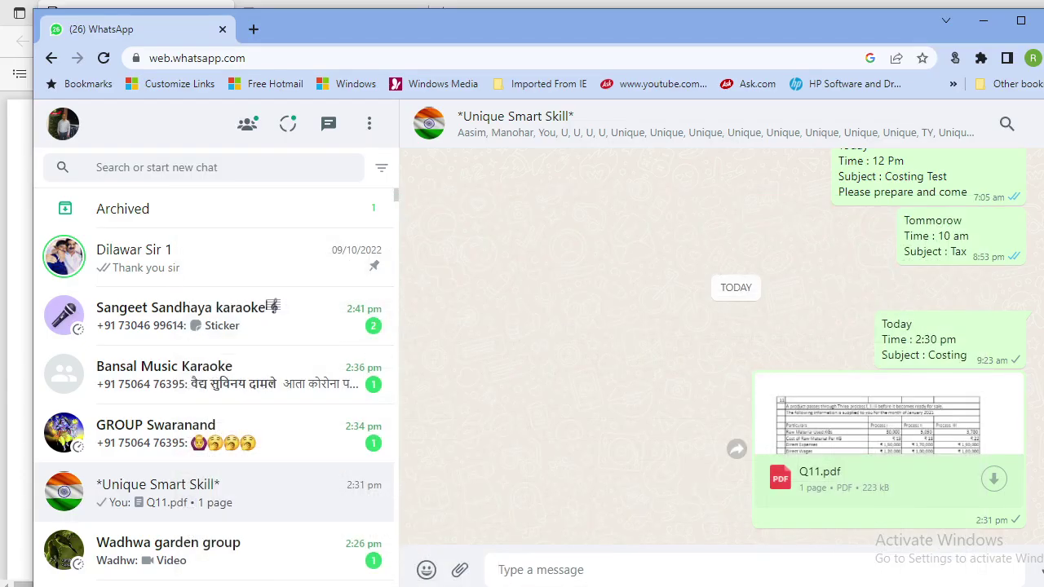
key("alt+Tab")
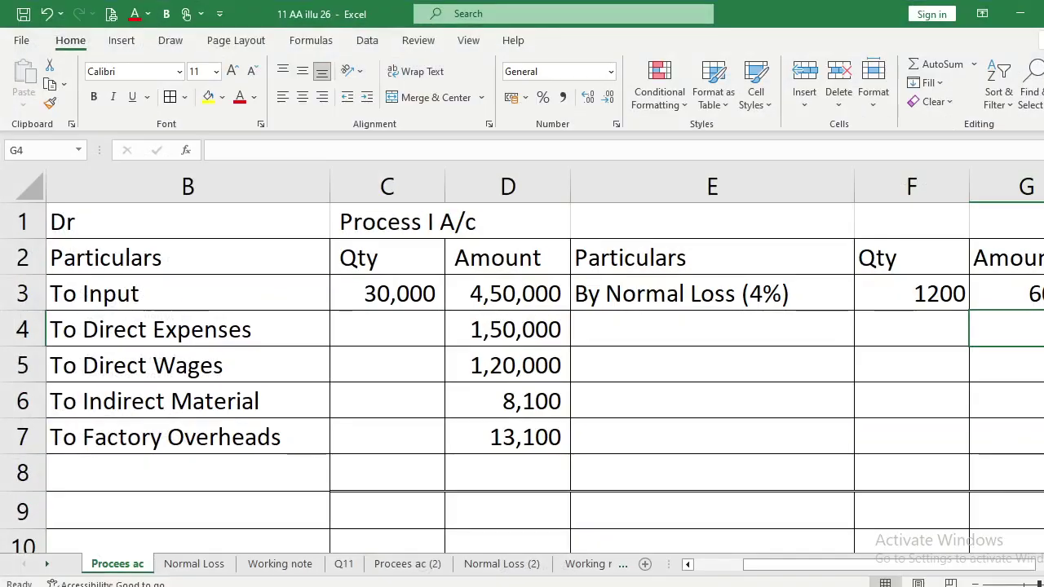
left_click(265, 569)
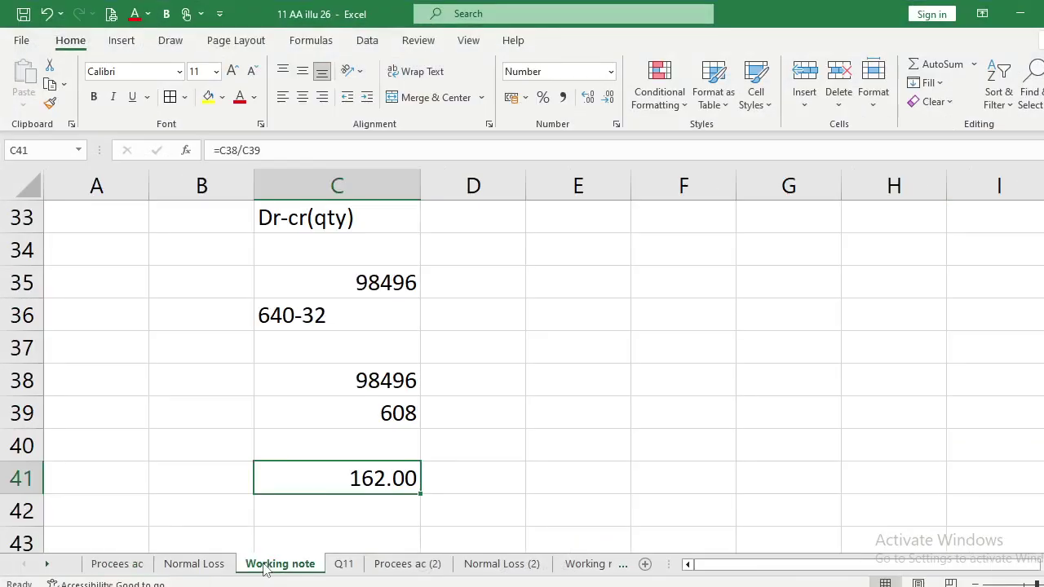
left_click(234, 461)
key("Up")
key("Up")
key("Up")
key("Up")
key("Up")
key("Up")
key("Up")
key("Up")
key("Up")
key("Up")
key("Up")
key("Up")
key("Up")
key("Up")
key("Up")
key("Up")
key("Up")
key("Up")
key("Up")
key("Up")
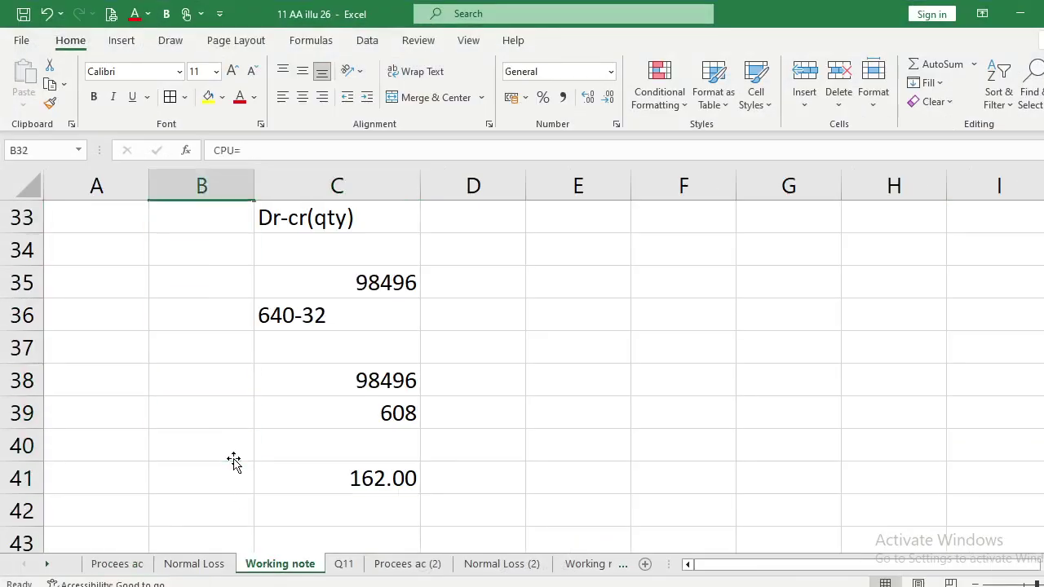
key("Up")
key("Up")
key("Up")
key("Up")
key("Up")
key("Up")
key("Up")
key("Up")
key("Up")
key("Up")
key("Up")
key("Up")
key("Up")
key("Up")
key("Up")
key("Up")
key("Down")
key("Down")
key("Down")
key("Down")
key("Down")
key("Down")
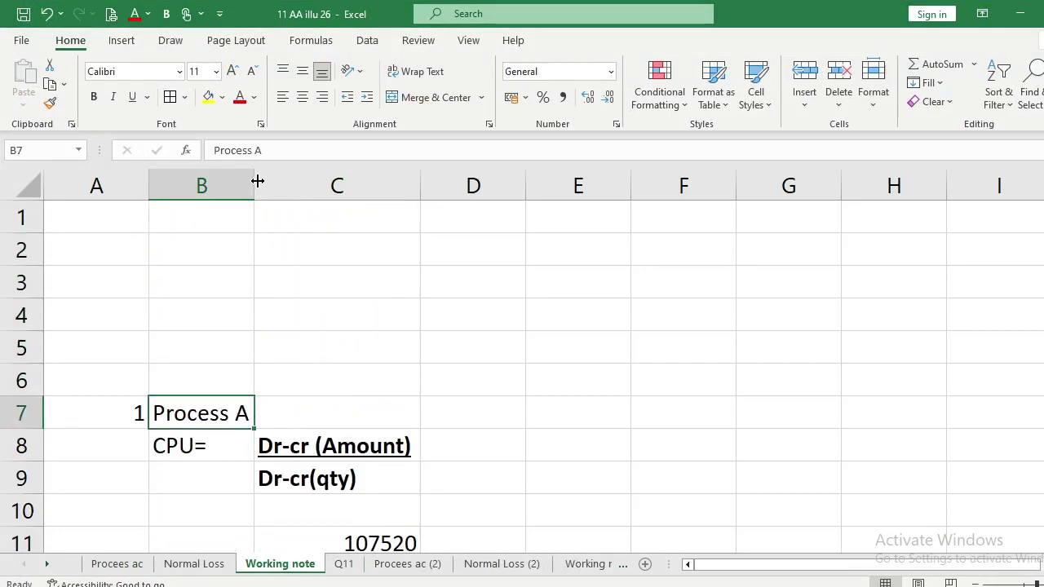
left_click(271, 154)
key("BackSpace")
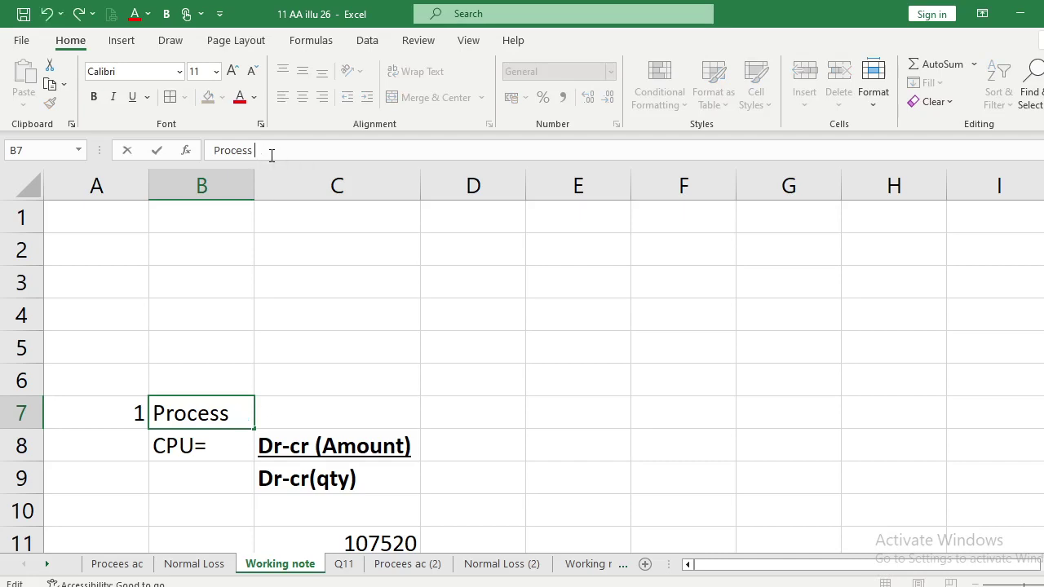
type("I")
key("Return")
Select C11 in the Working note sheet, and total the Process I debit amounts in D3:D7 of the Procees ac sheet.
key("Down")
key("Down")
key("Down")
key("Down")
key("Down")
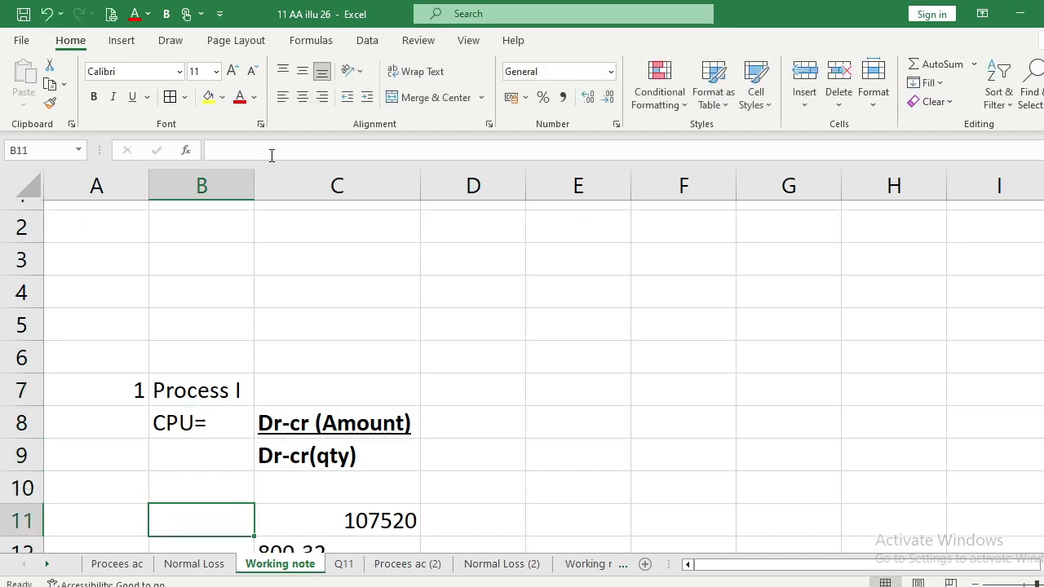
key("Right")
key("Up")
key("Up")
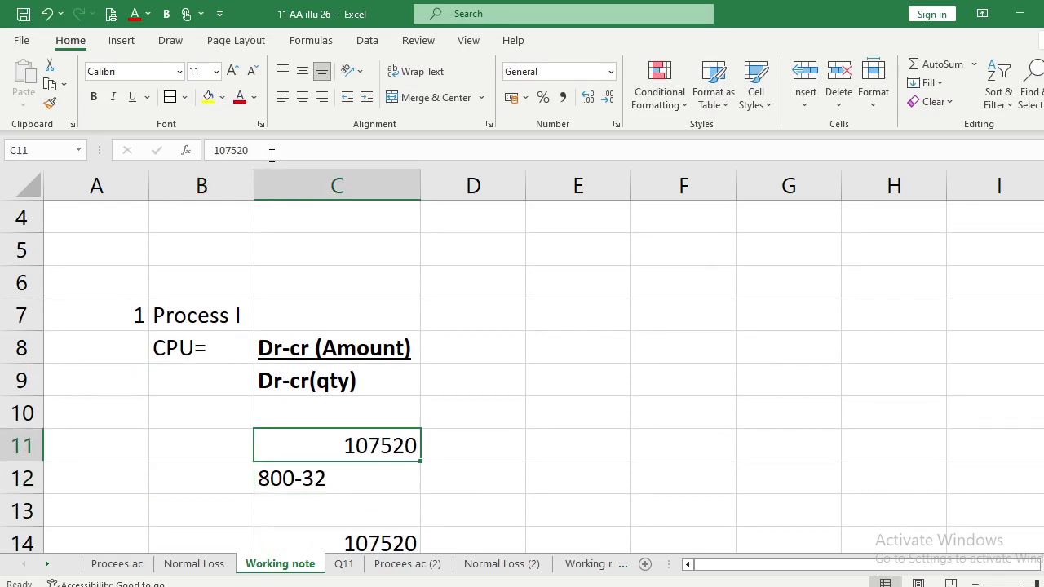
left_click(137, 569)
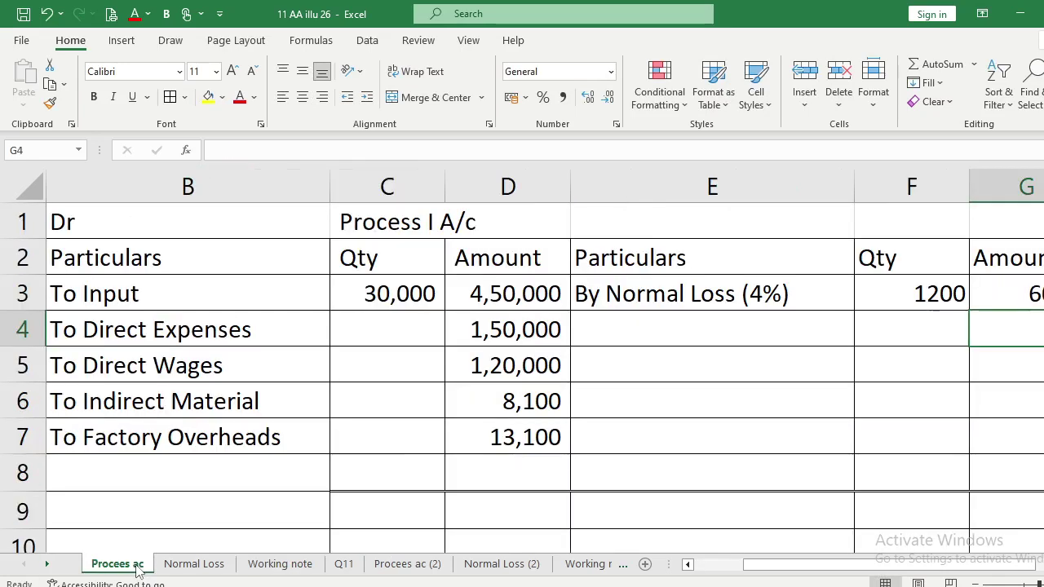
left_click(490, 299)
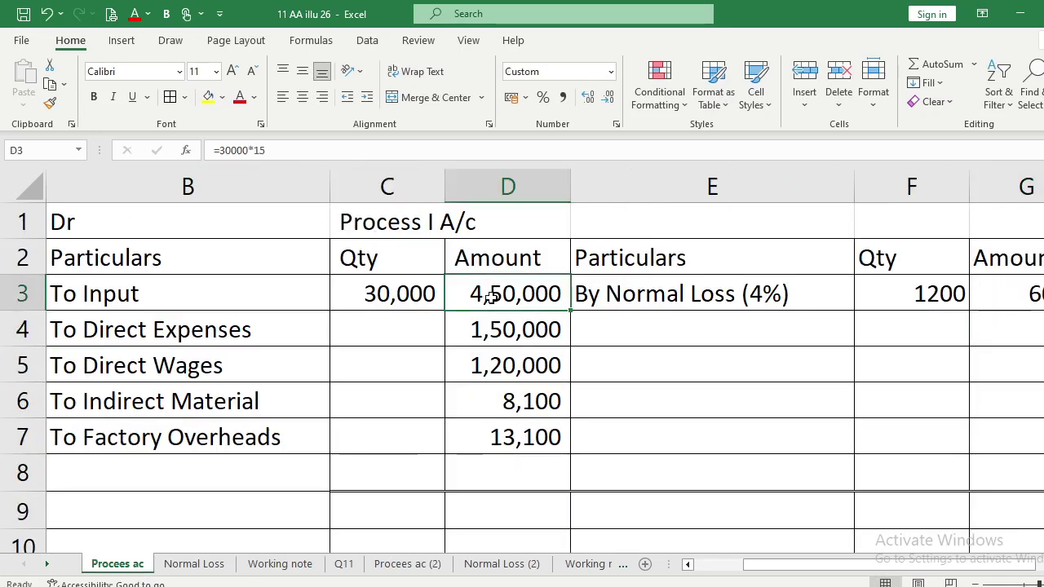
key("shift+Down")
key("shift+Down")
key("shift+Down")
key("shift+Down")
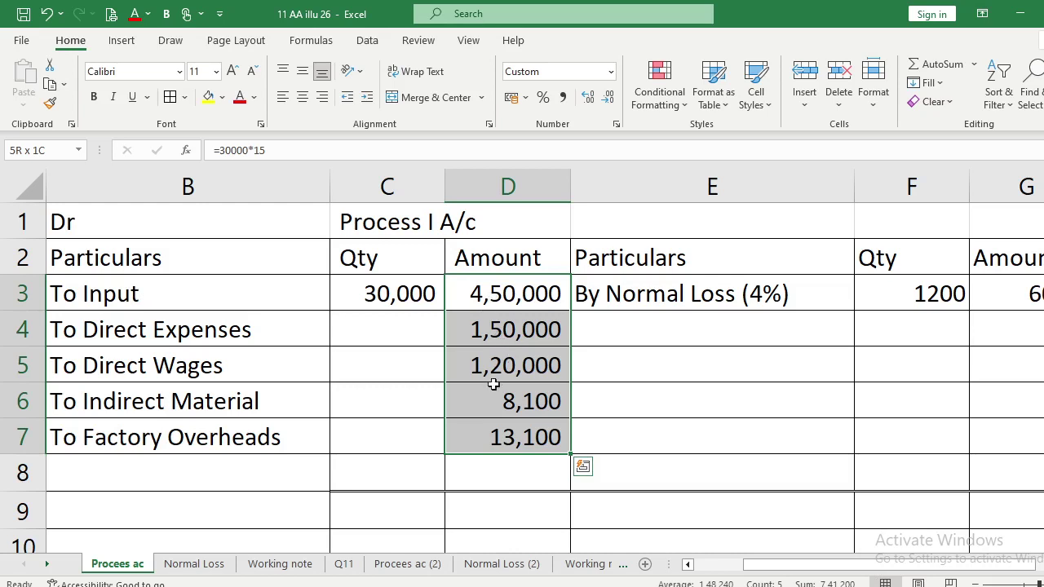
left_click(302, 563)
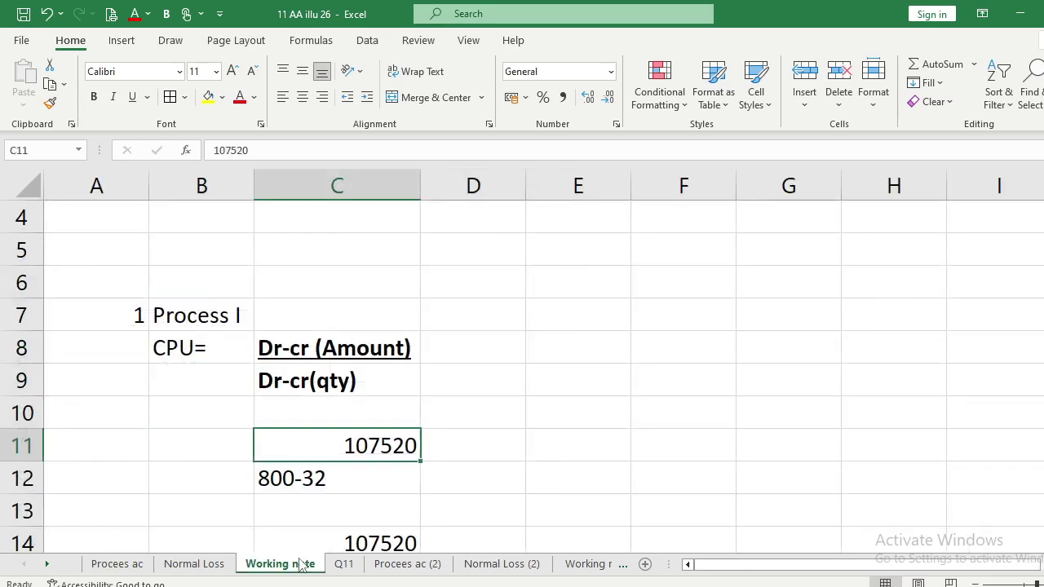
type("741200")
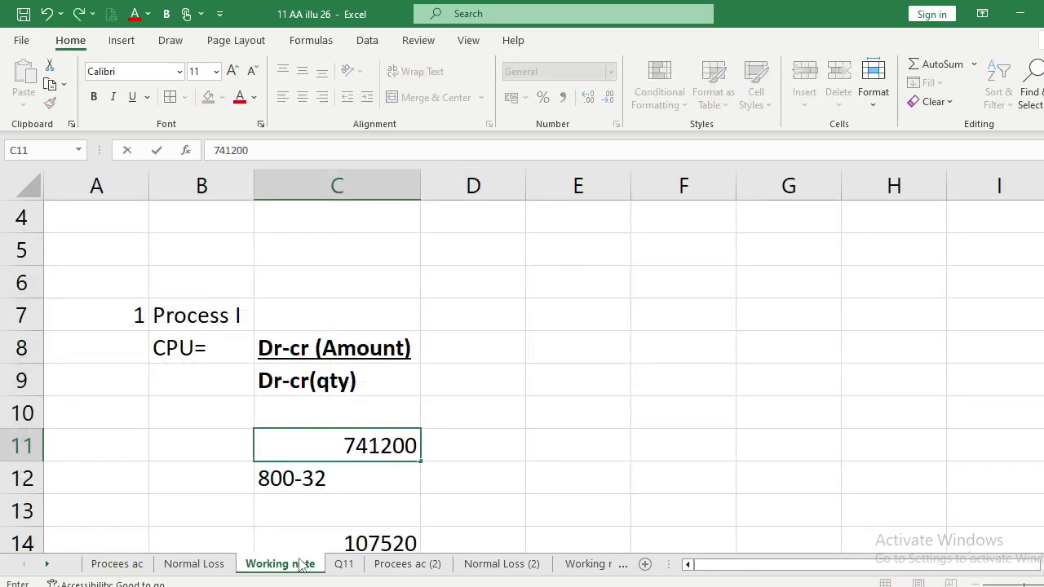
type("-")
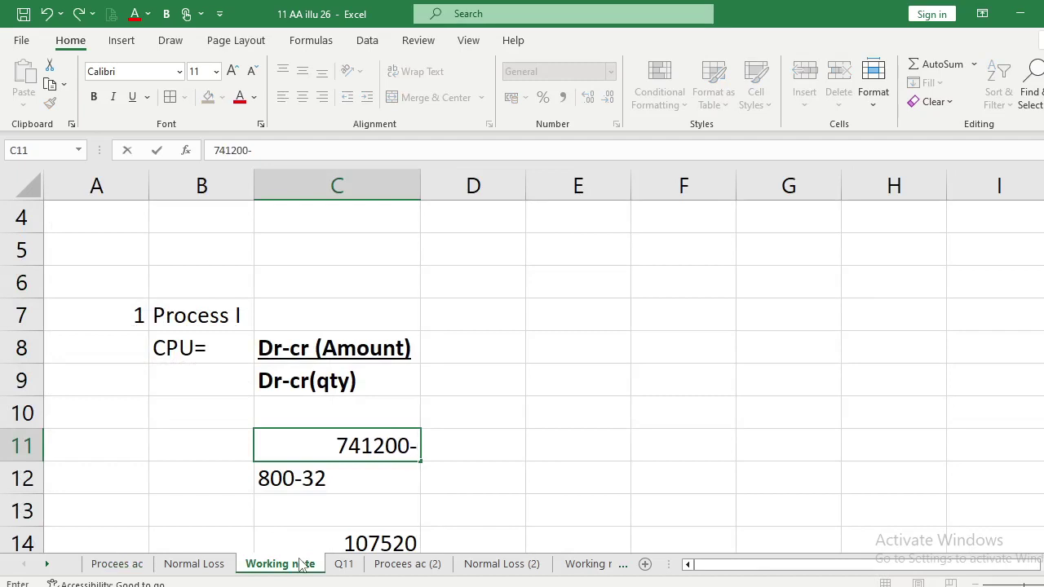
key("BackSpace")
key("BackSpace")
key("BackSpace")
key("BackSpace")
key("BackSpace")
key("BackSpace")
key("BackSpace")
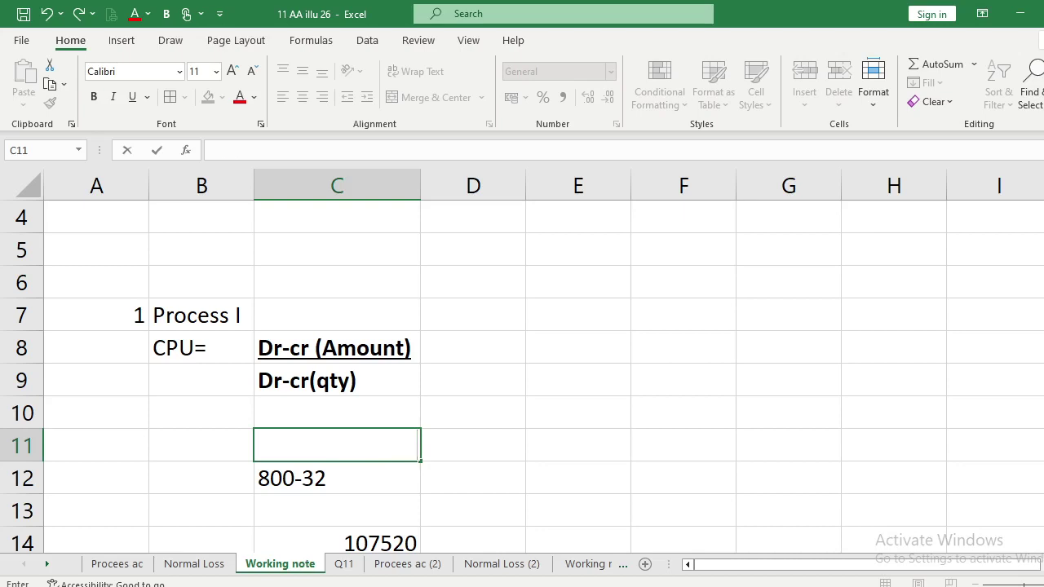
Check the Process I factory overheads in Q11.pdf and correct D7 of the Procees ac sheet to 113100.
key("alt+Tab")
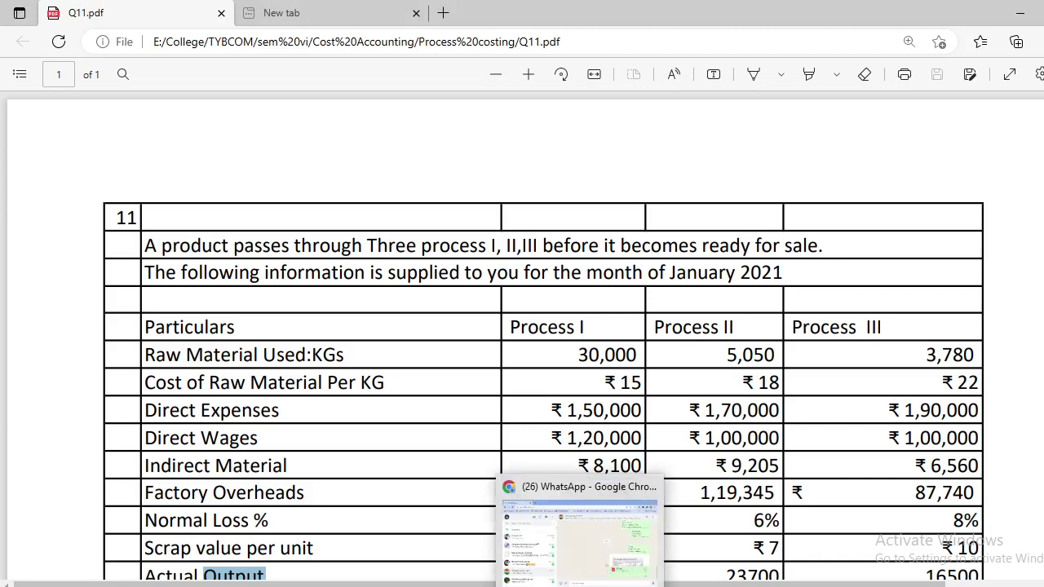
left_click(612, 550)
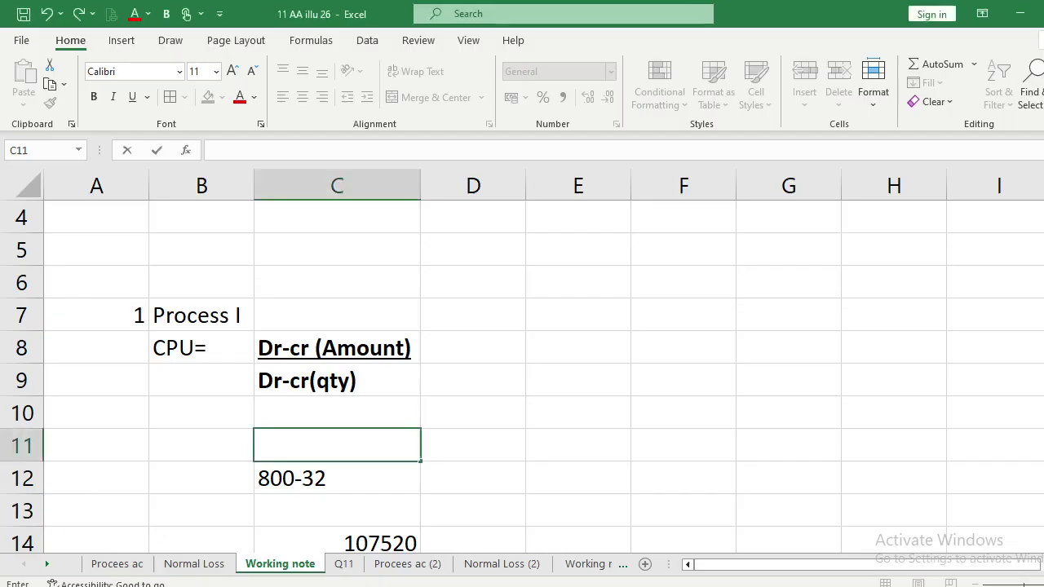
left_click(116, 564)
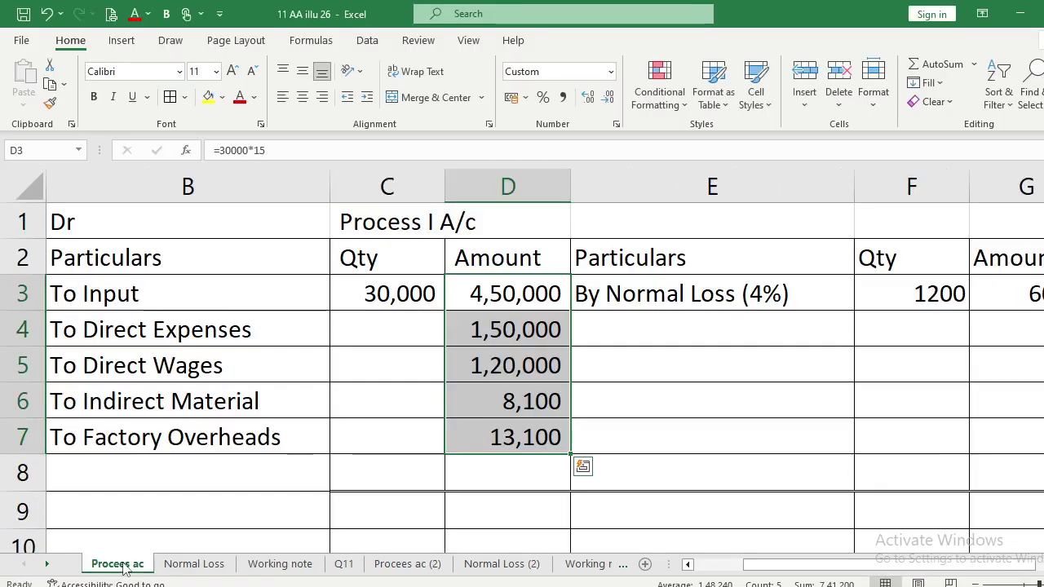
left_click(469, 421)
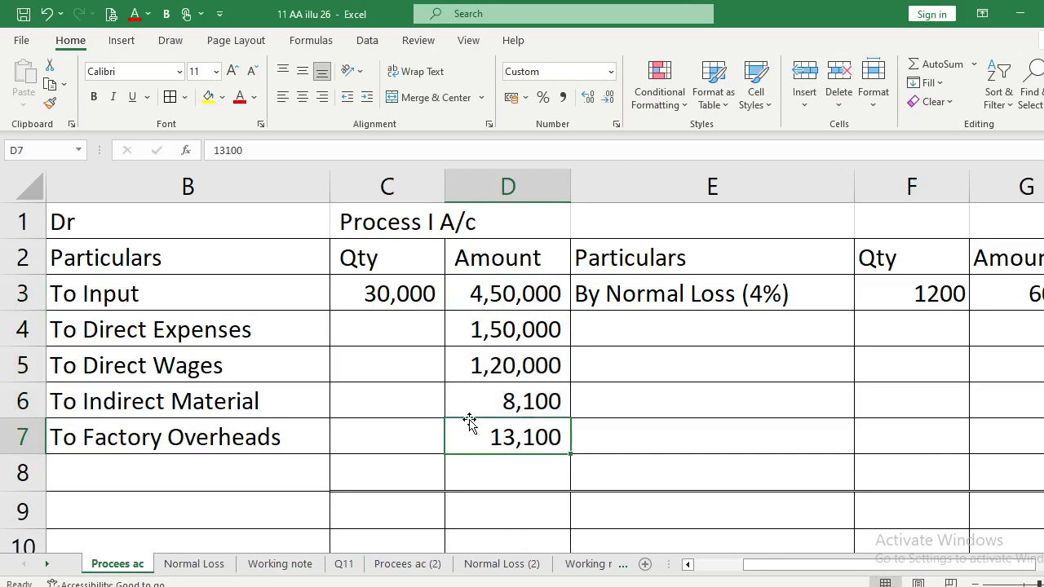
type("113100")
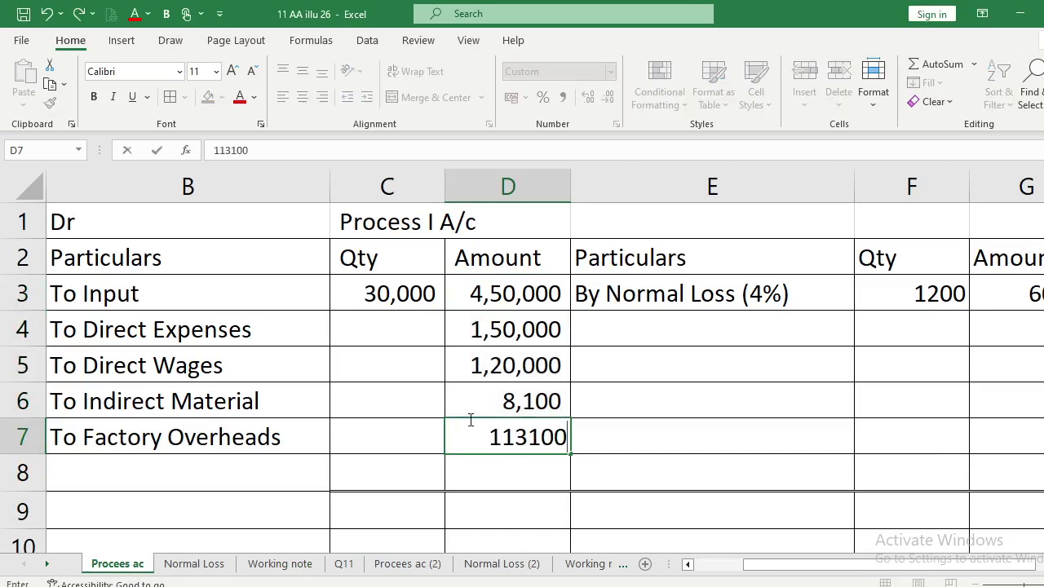
key("Return")
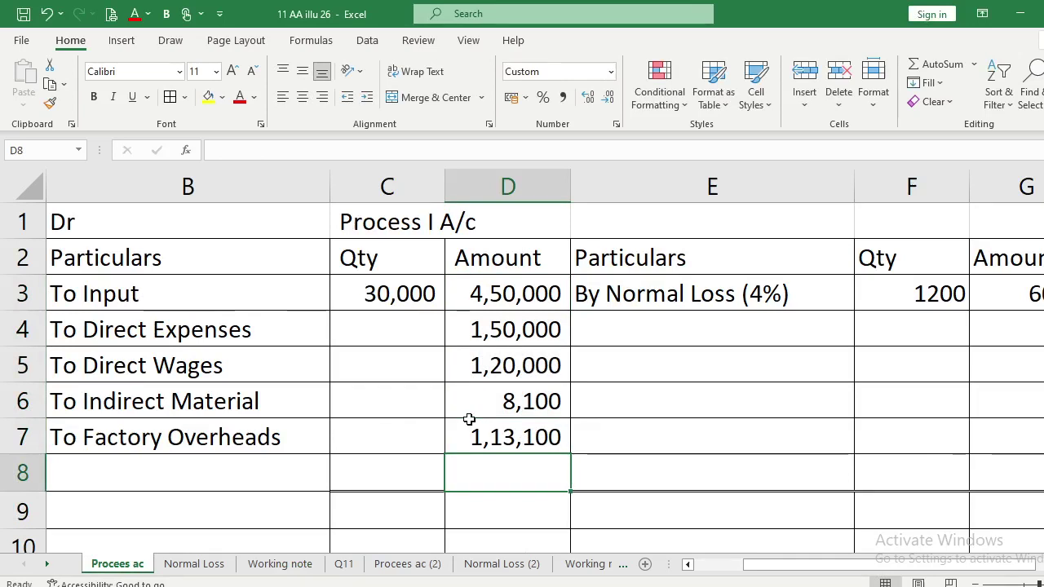
Total the corrected Process I debit amounts by selecting D3:D7.
key("Up")
key("Up")
key("Up")
key("Up")
key("Up")
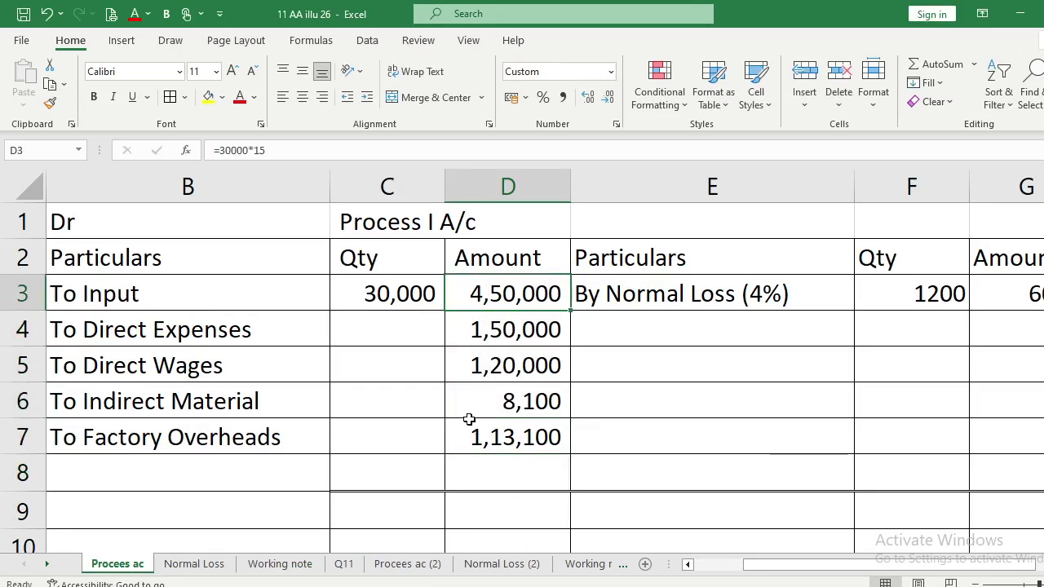
key("shift+Down")
key("shift+Down")
key("shift+Down")
key("shift+Down")
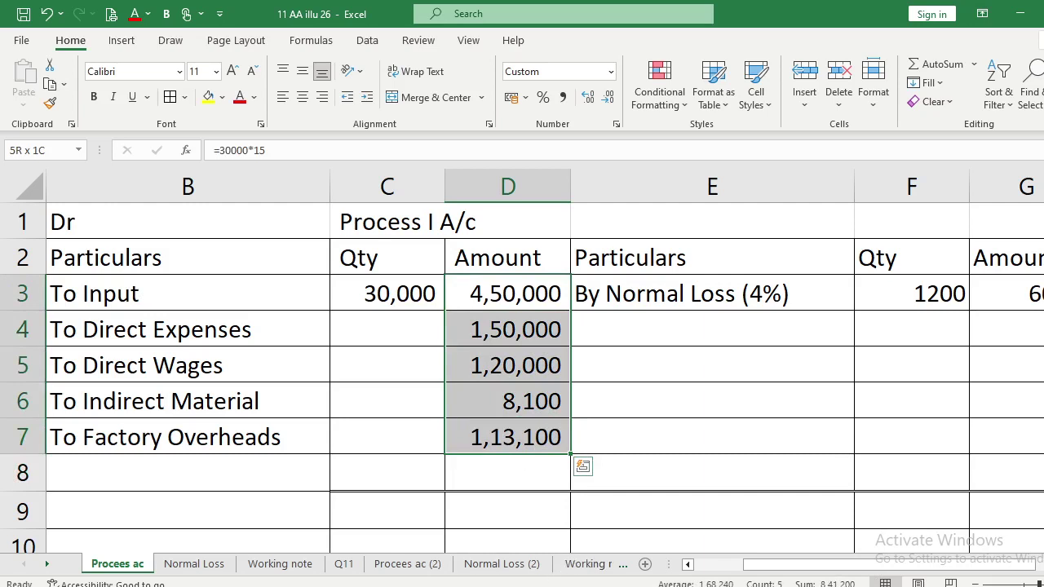
mouse_move(539, 586)
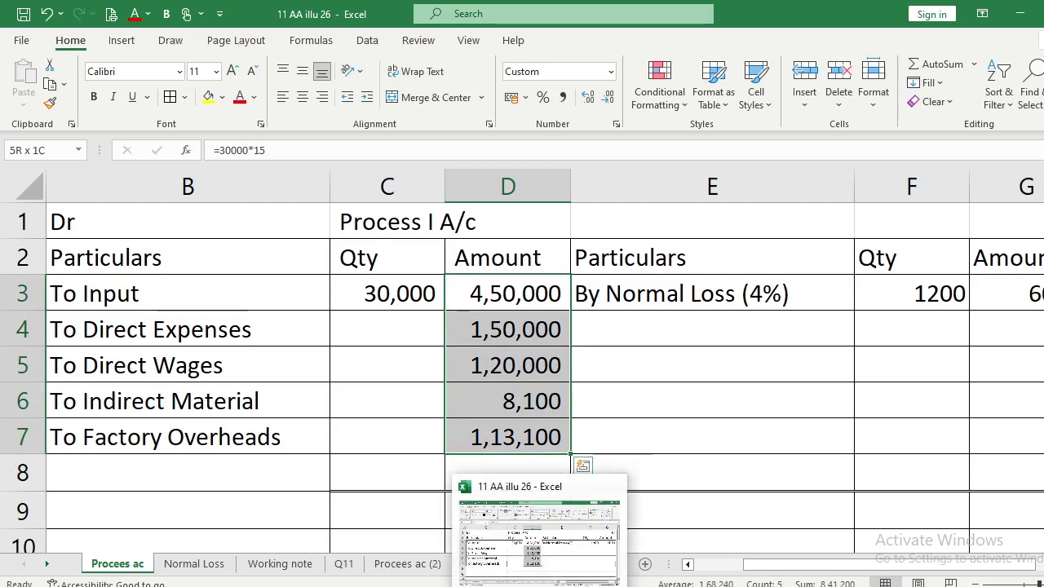
left_click(299, 571)
type("841200")
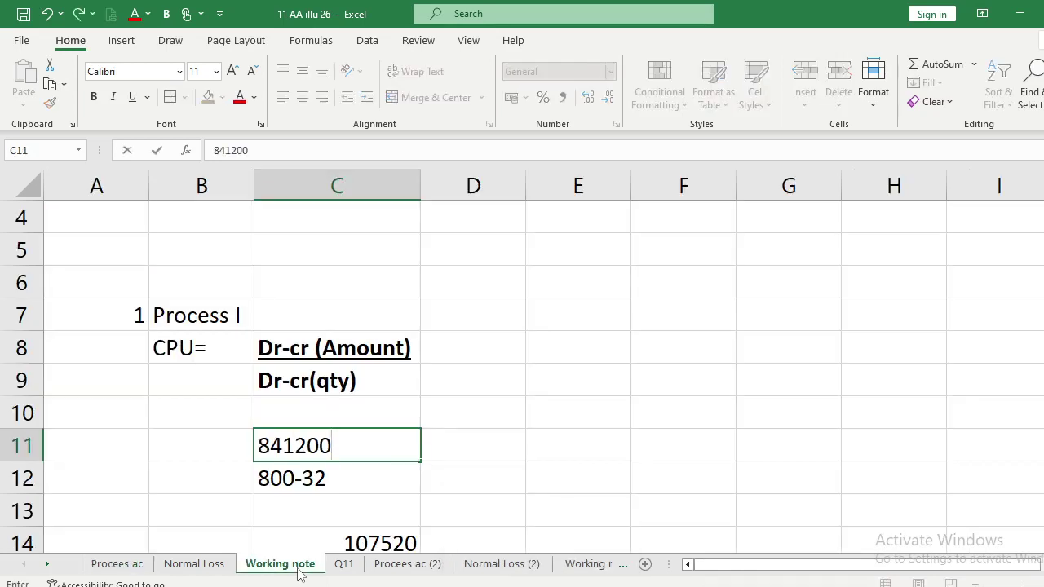
type("-")
left_click(119, 566)
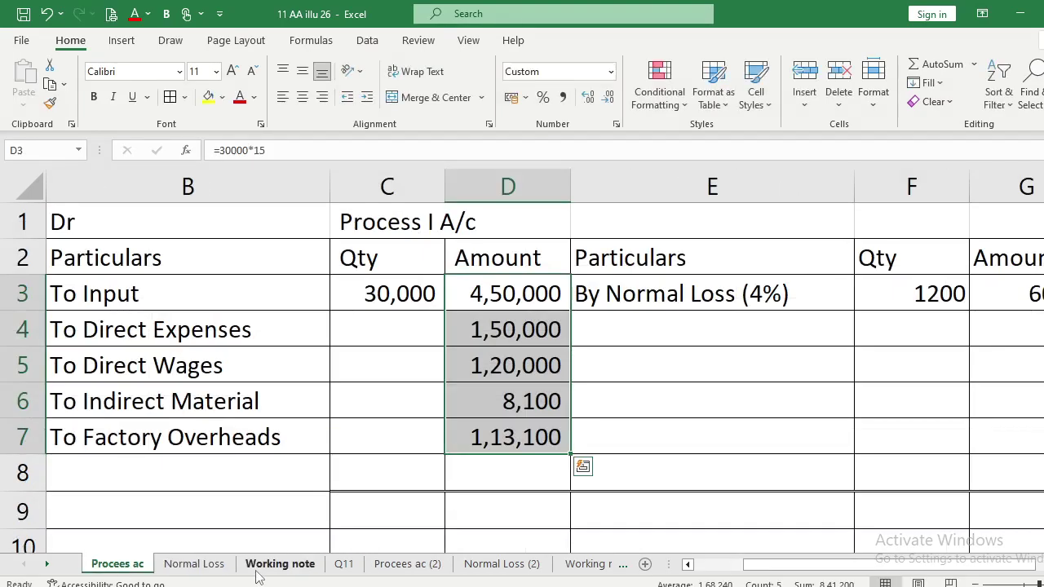
left_click(279, 564)
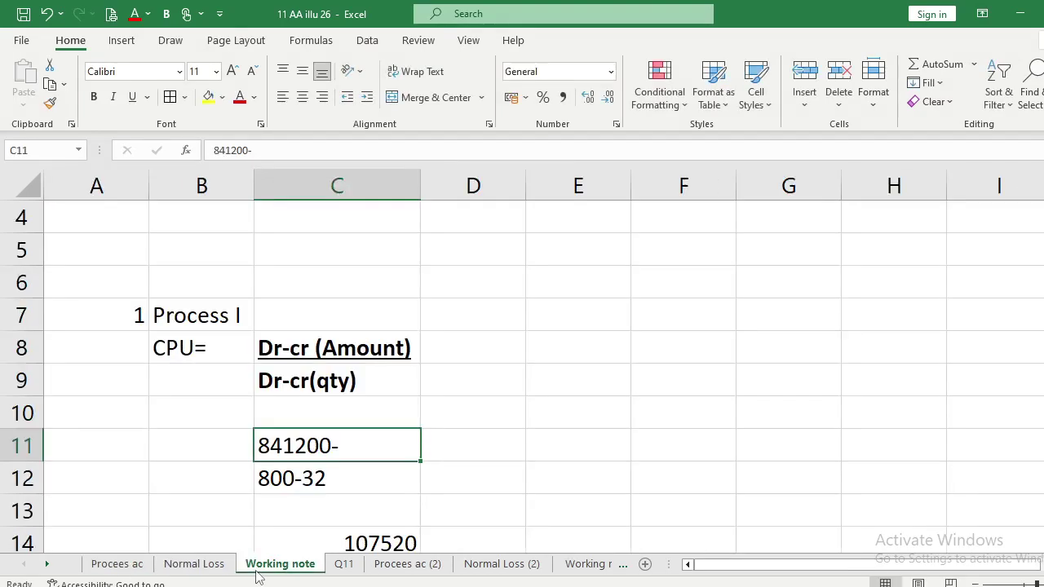
double_click(350, 447)
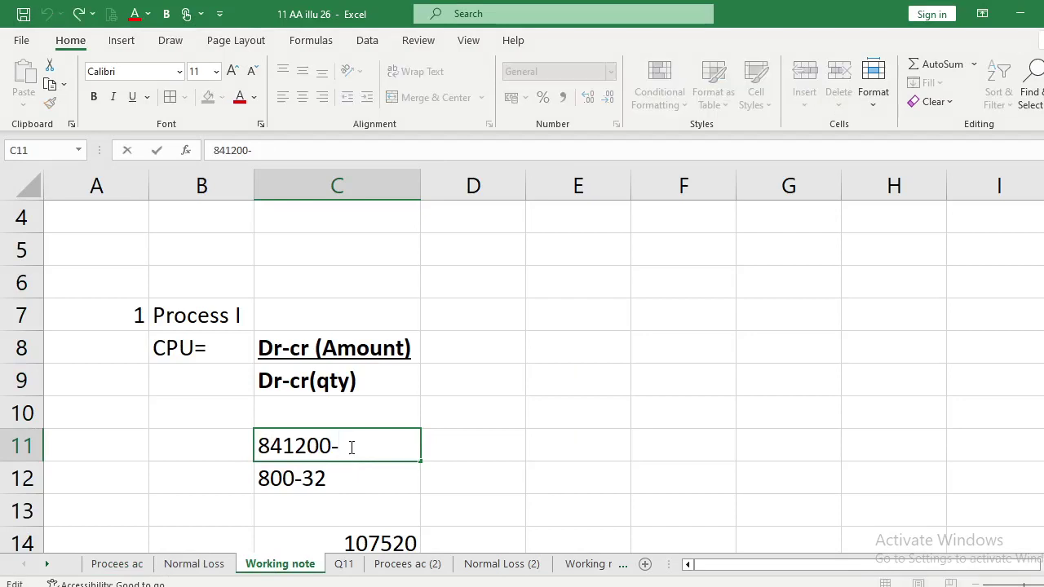
type("6000")
key("Return")
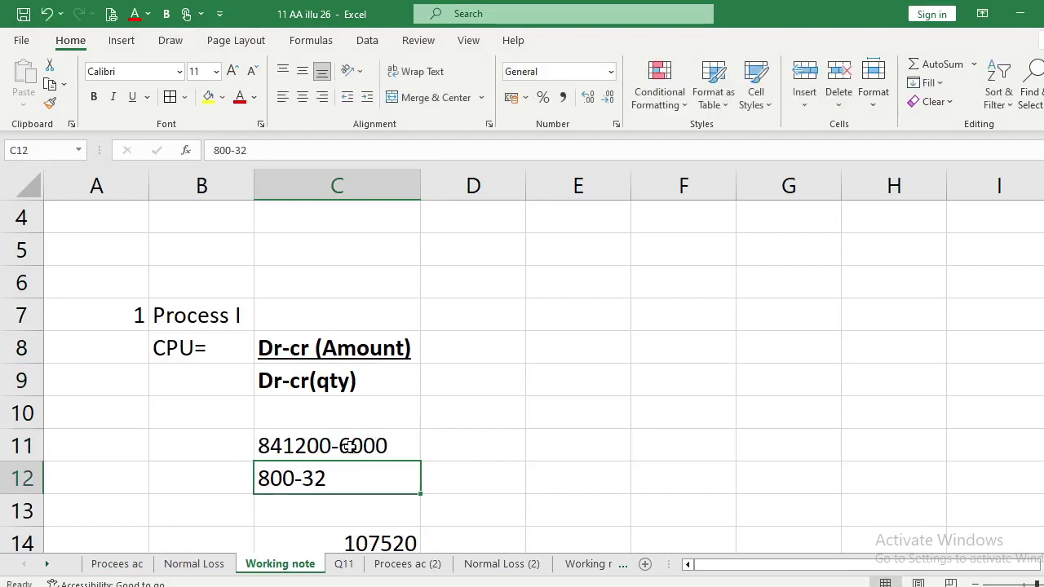
Check the Process I quantities in the account and enter 30000-1200 in C12 of the Working note sheet.
left_click(118, 563)
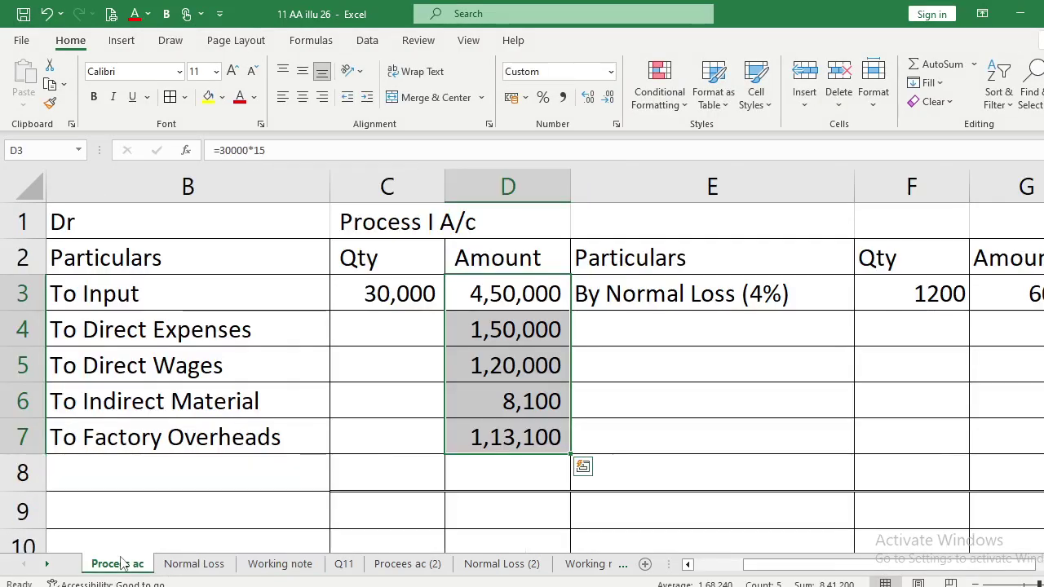
left_click(265, 566)
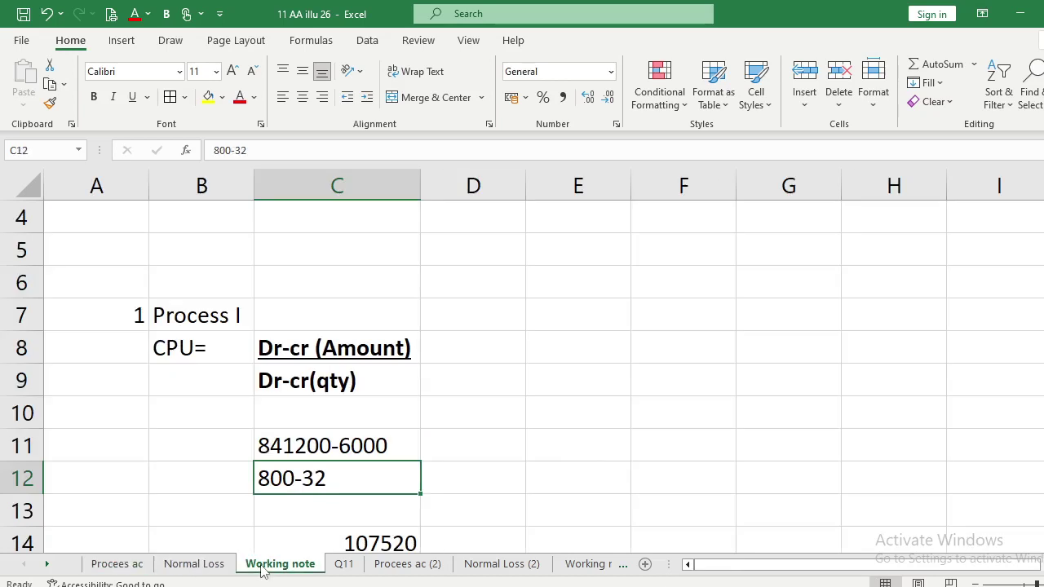
type("30000")
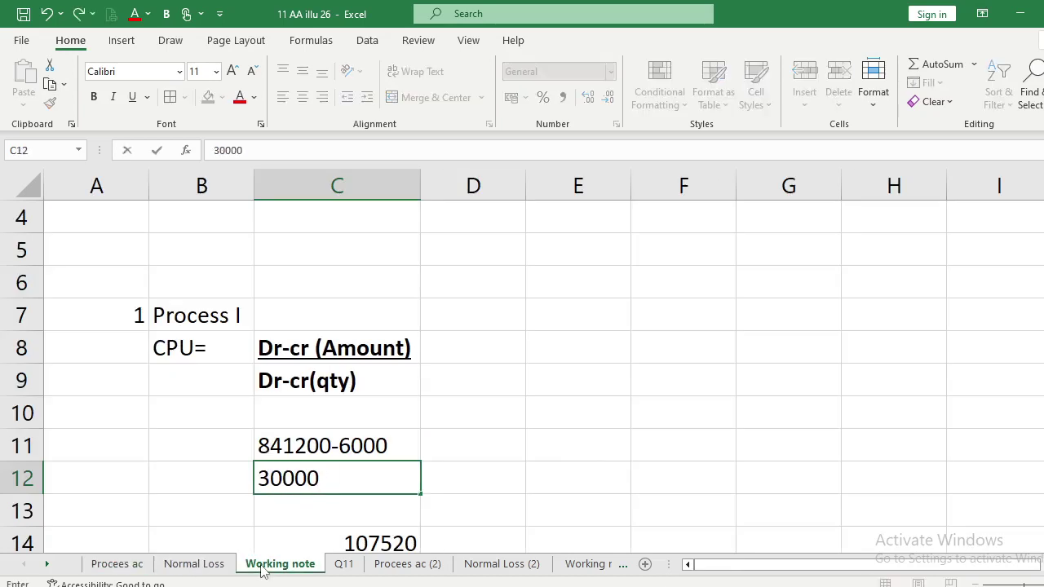
type("-1200")
key("Return")
key("Up")
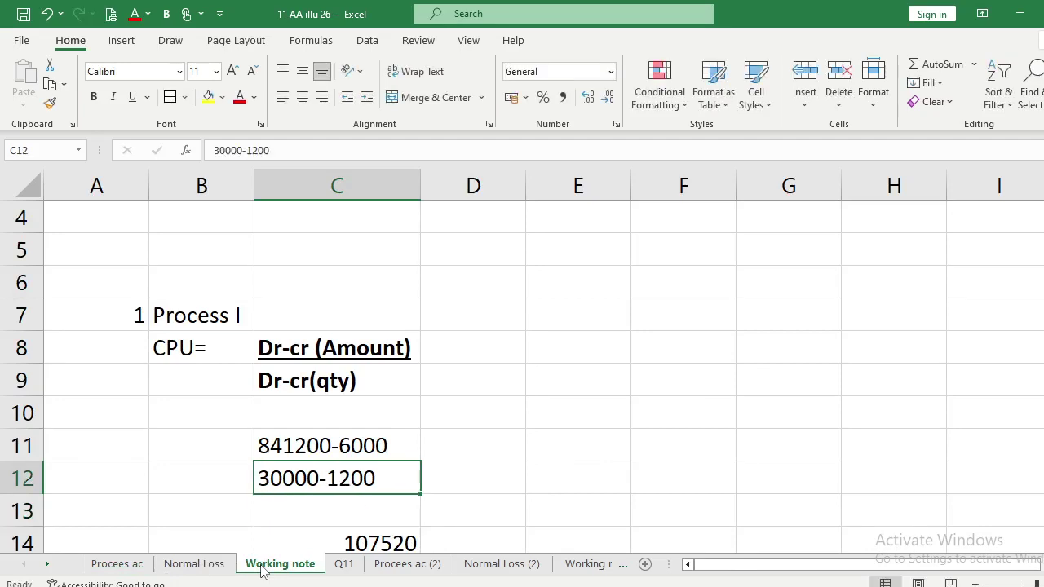
key("Down")
key("Down")
key("Down")
key("Up")
key("Up")
key("Up")
key("Up")
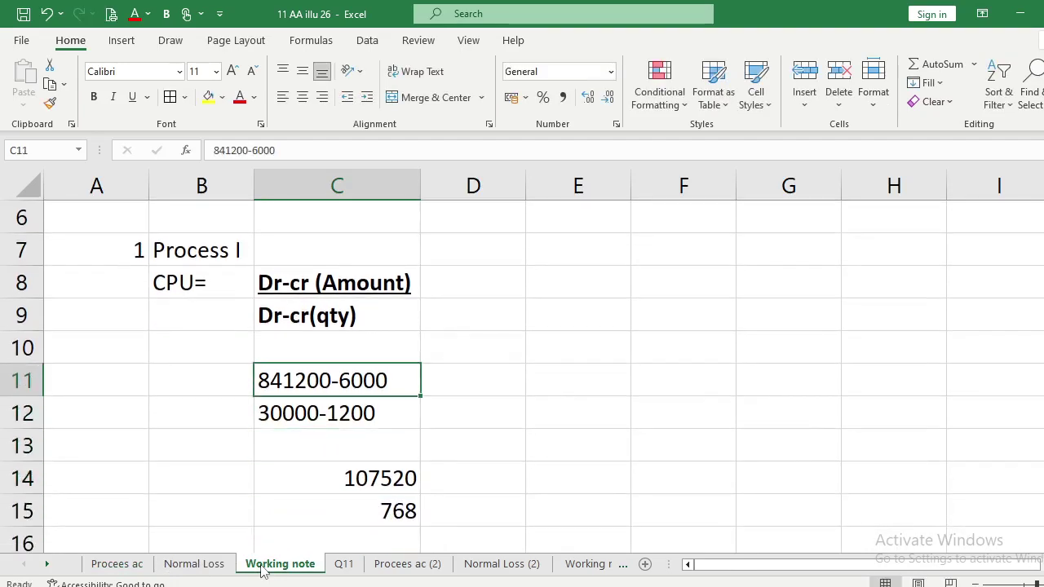
key("ctrl+c")
key("Down")
key("Down")
key("Down")
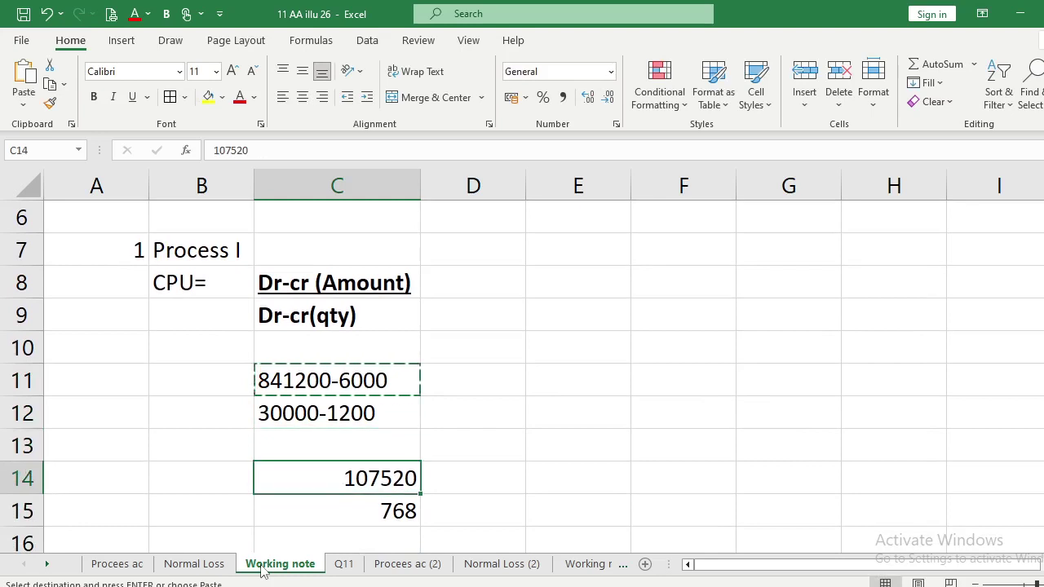
key("ctrl+v")
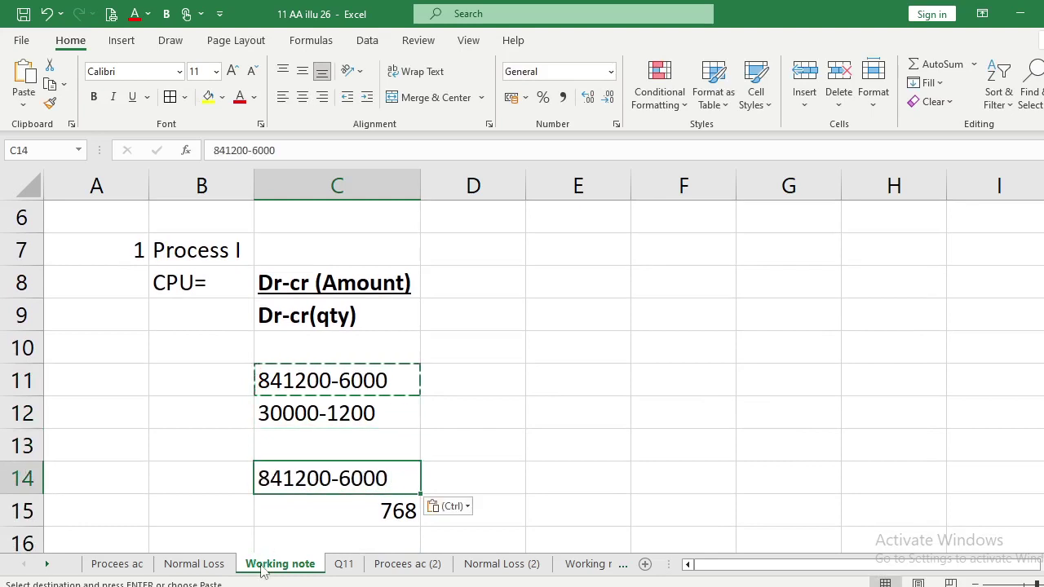
left_click(210, 155)
type("=")
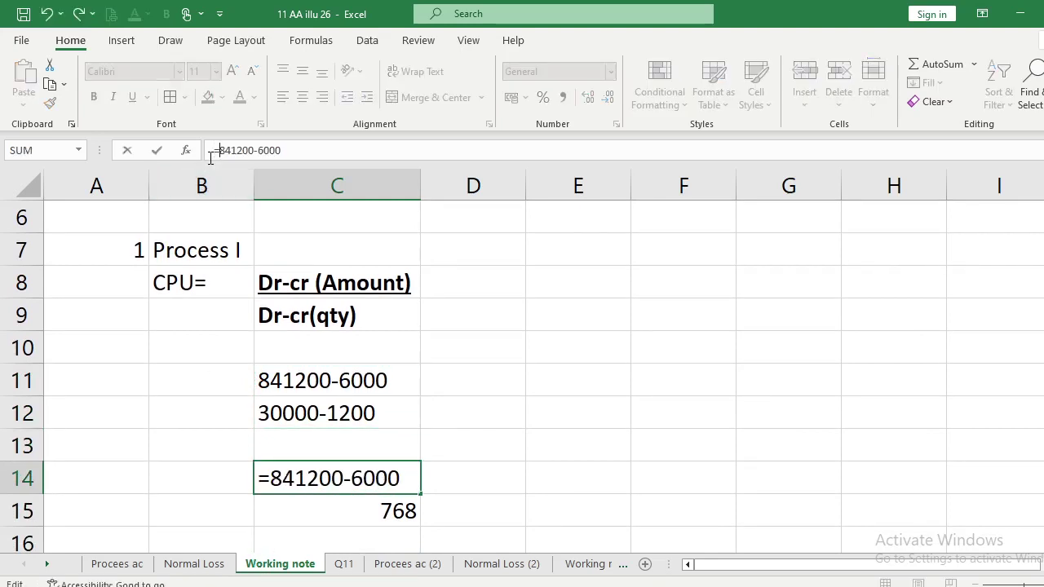
key("Return")
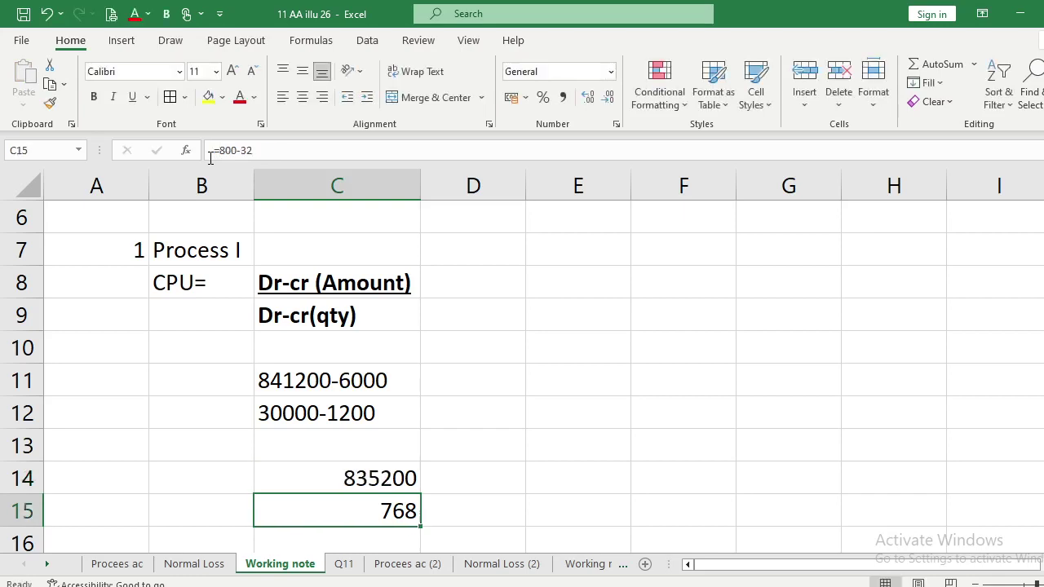
Copy the quantity expression from C12 to C15 and turn it into the formula =30000-1200.
key("Up")
key("Up")
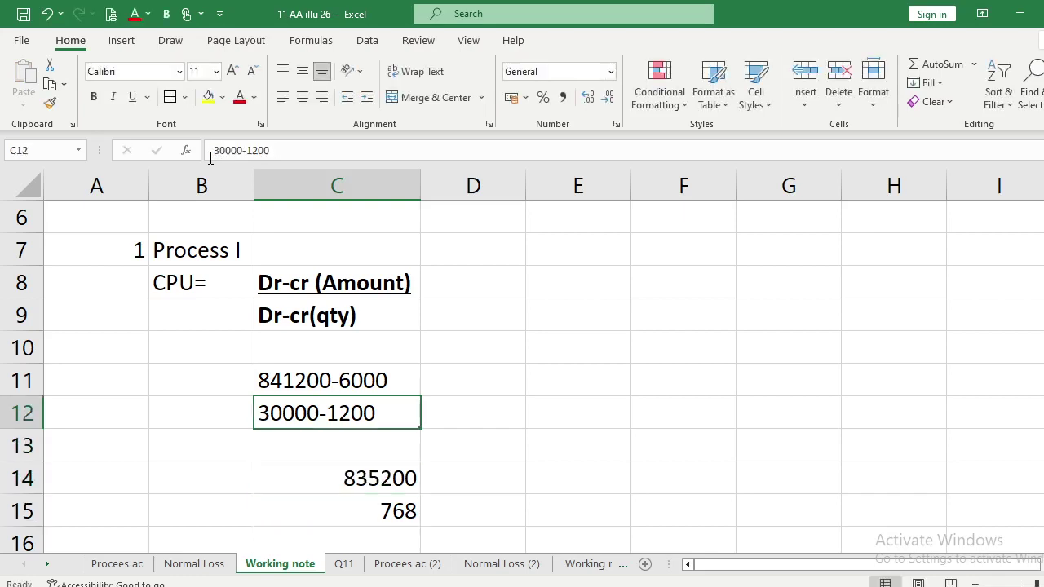
key("ctrl+c")
key("Down")
key("Down")
key("Down")
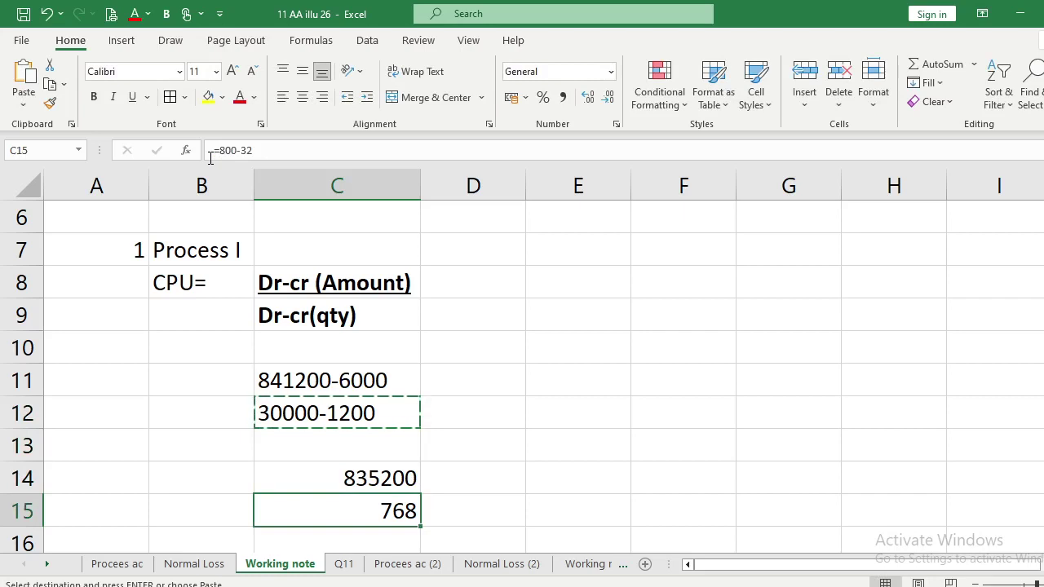
key("ctrl+v")
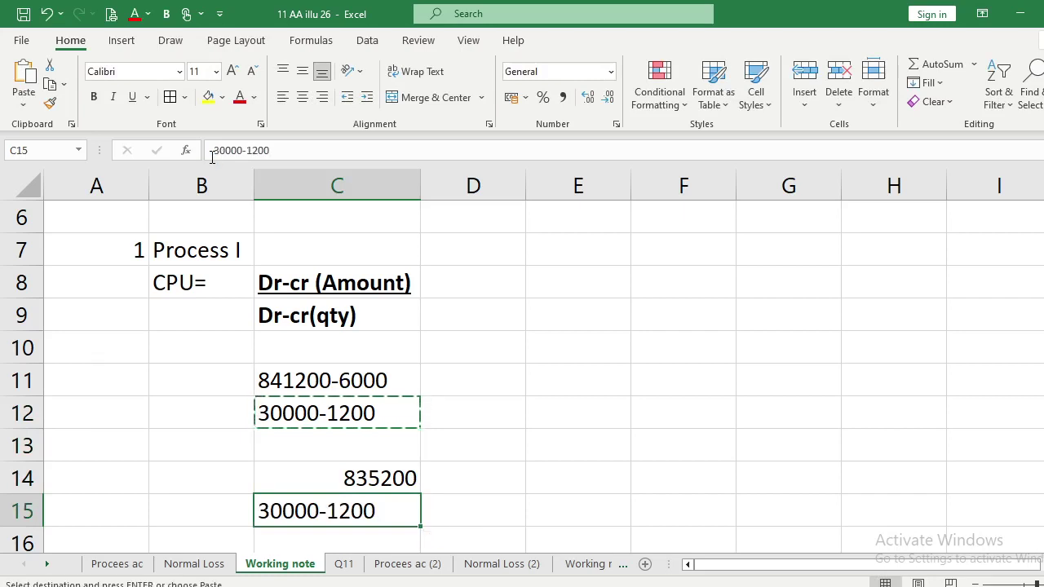
left_click(212, 157)
type("=")
key("Return")
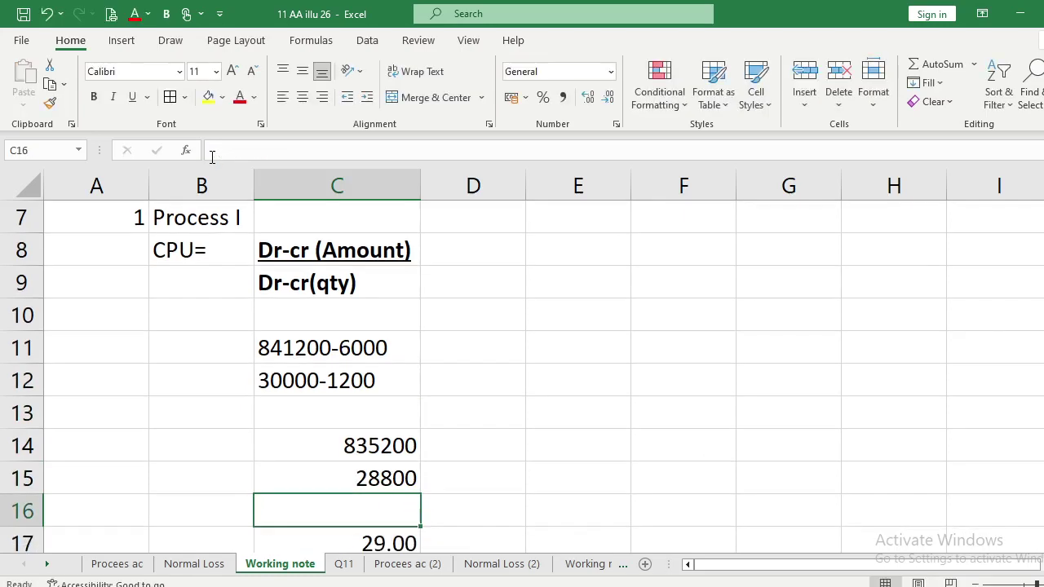
key("Down")
key("Up")
key("Up")
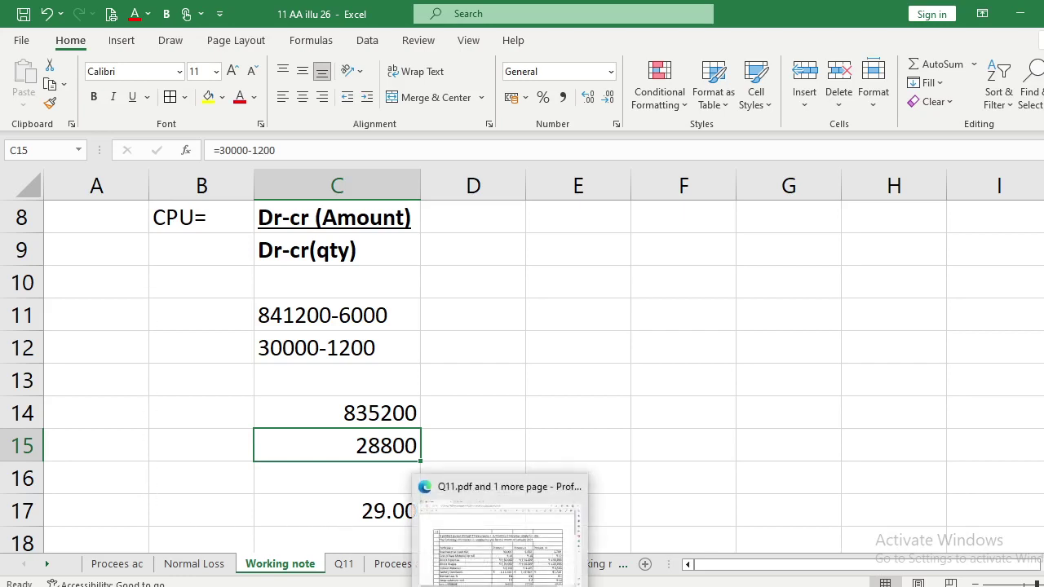
Check the Process I output in Q11.pdf and enter BY Output c/d in E5 of the Procees ac sheet.
left_click(501, 522)
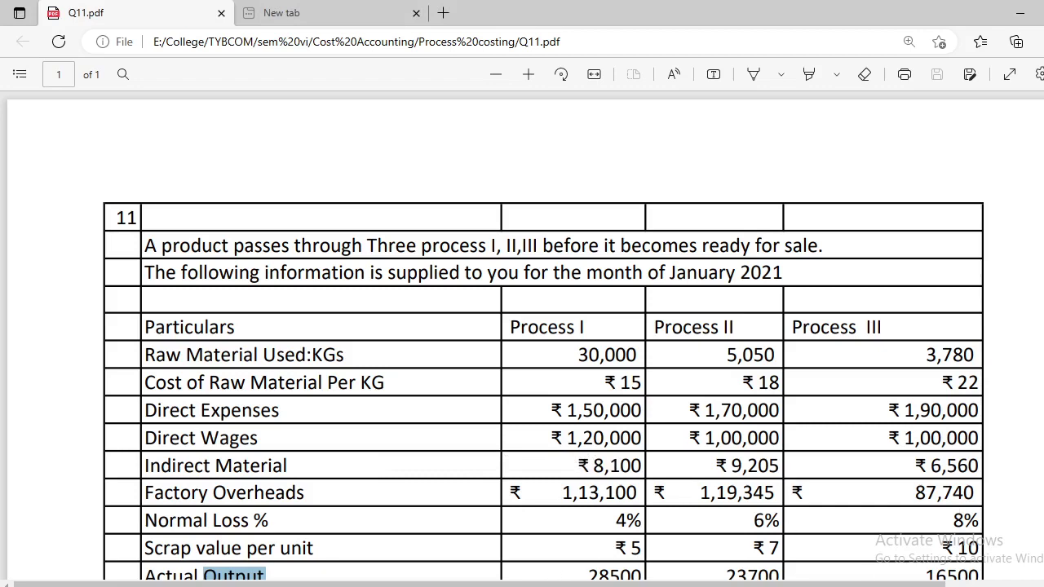
scroll(522, 336, "down", 3)
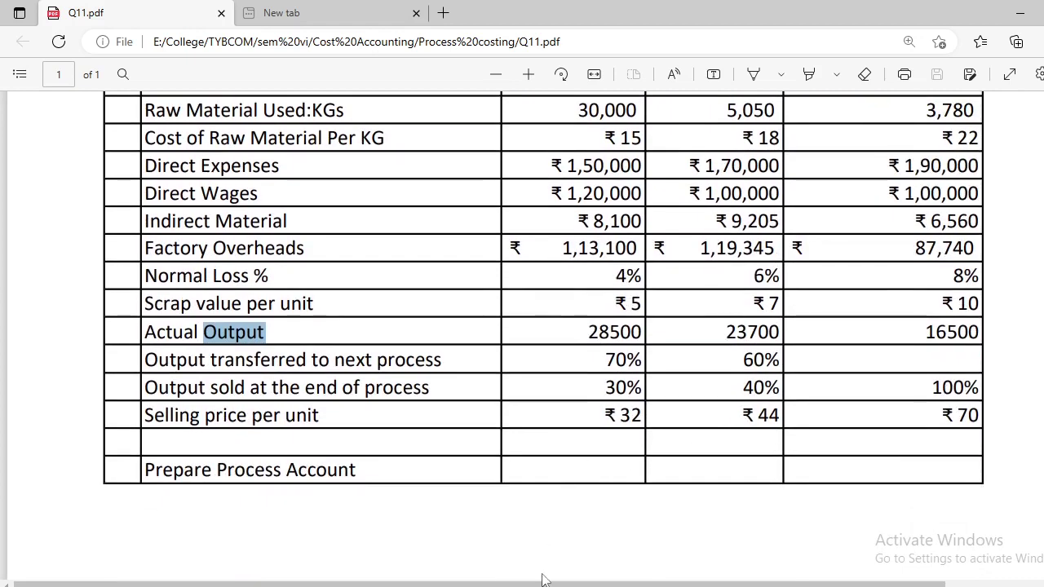
key("alt+Tab")
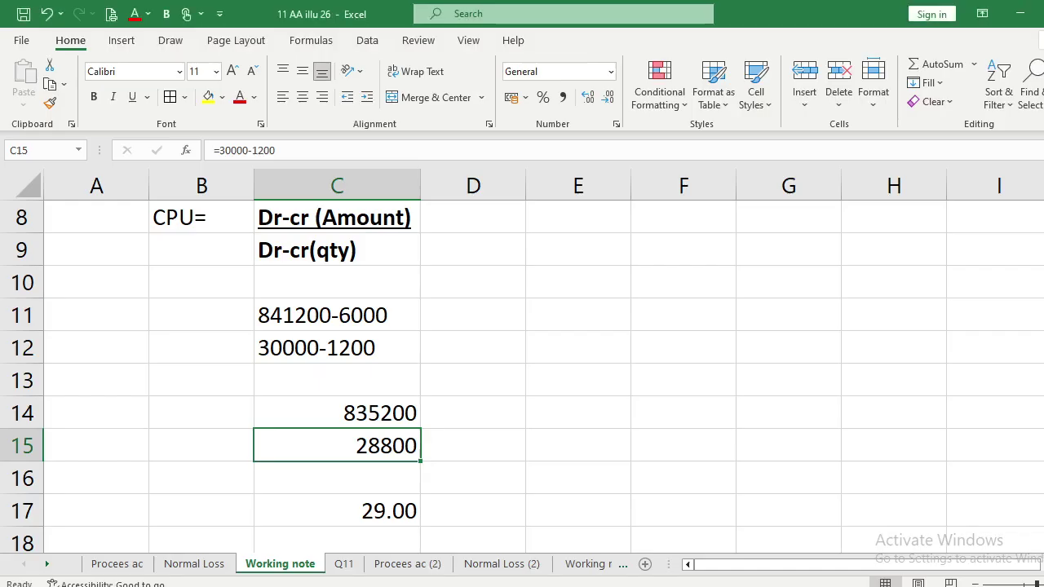
left_click(116, 564)
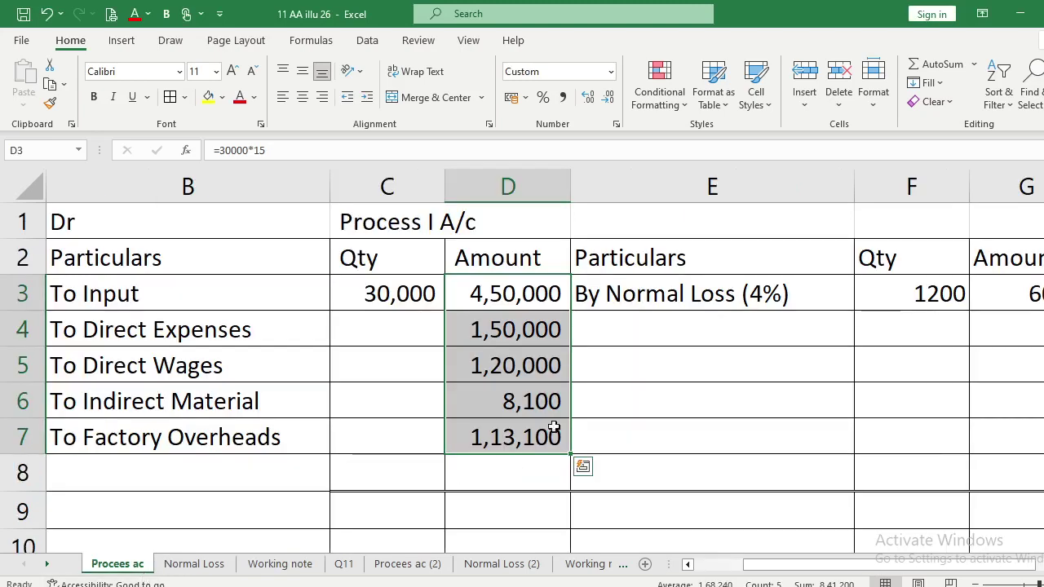
left_click(600, 381)
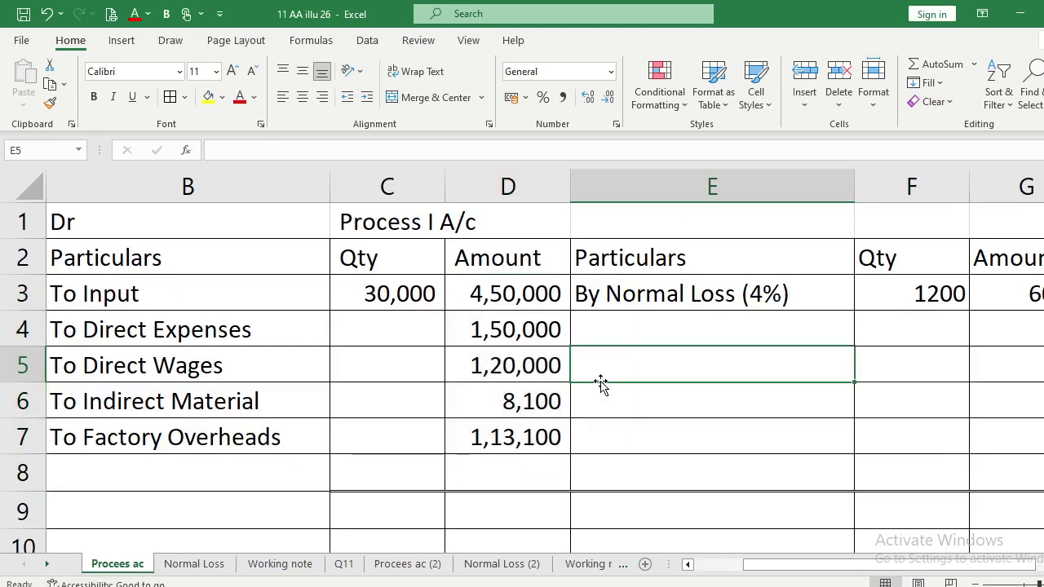
type("BY")
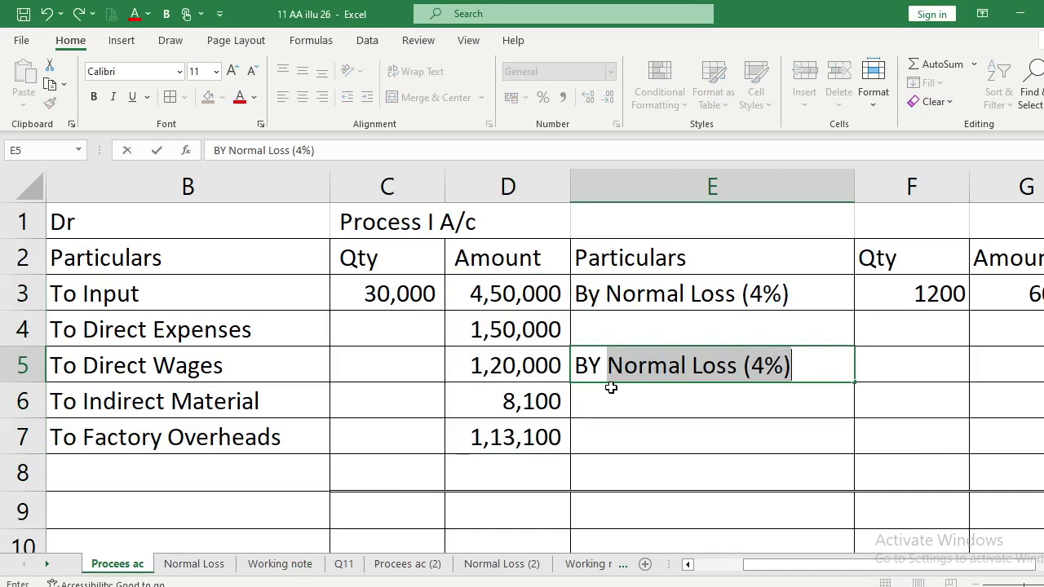
type(" Outp")
key("BackSpace")
type("tp")
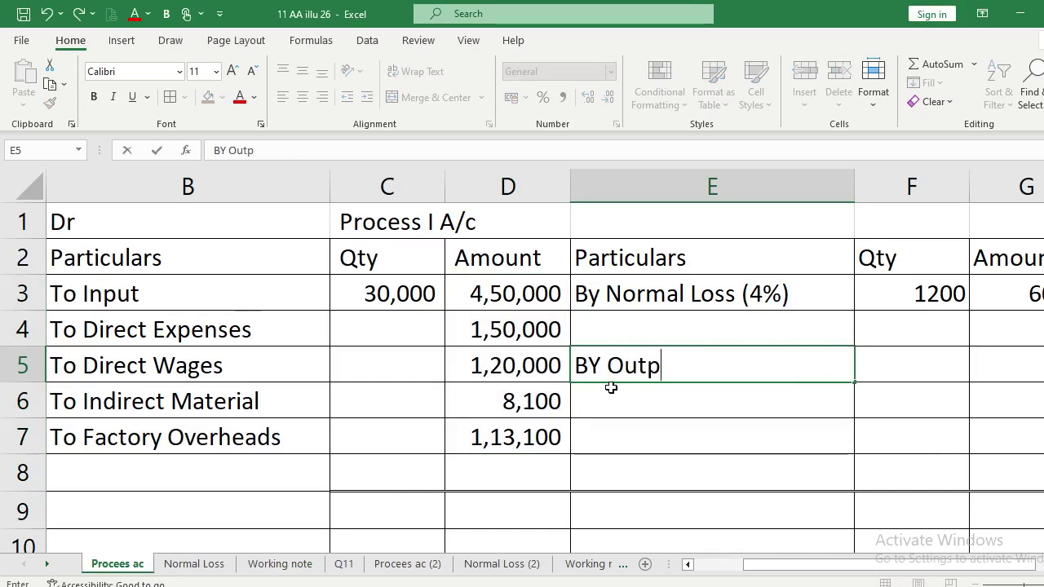
type("ut c/d")
key("Return")
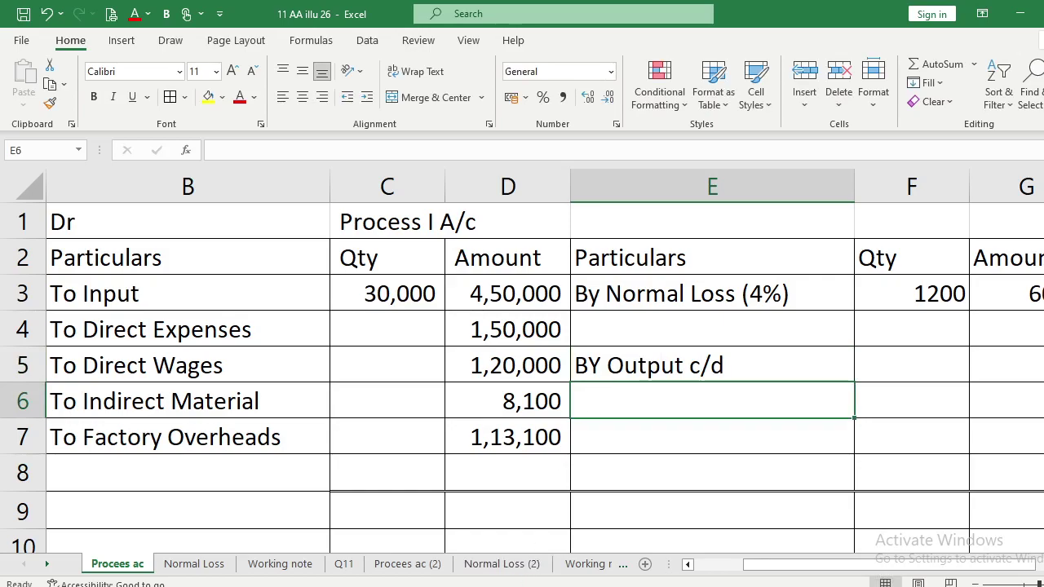
Check the Process I actual output in Q11.pdf again and enter 28500 as the output quantity in F5.
key("alt+Tab")
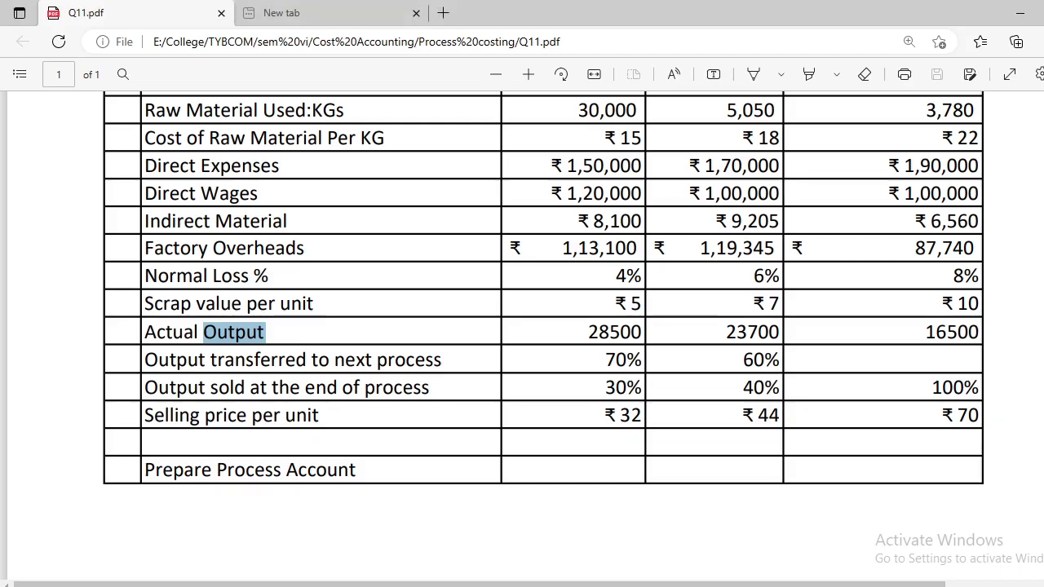
key("alt+Tab")
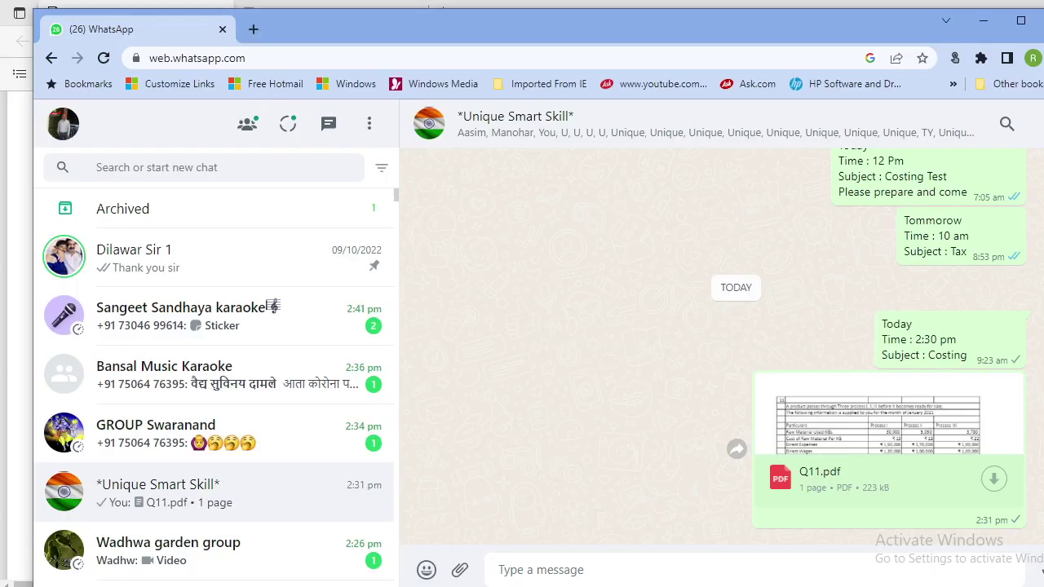
key("alt+Tab")
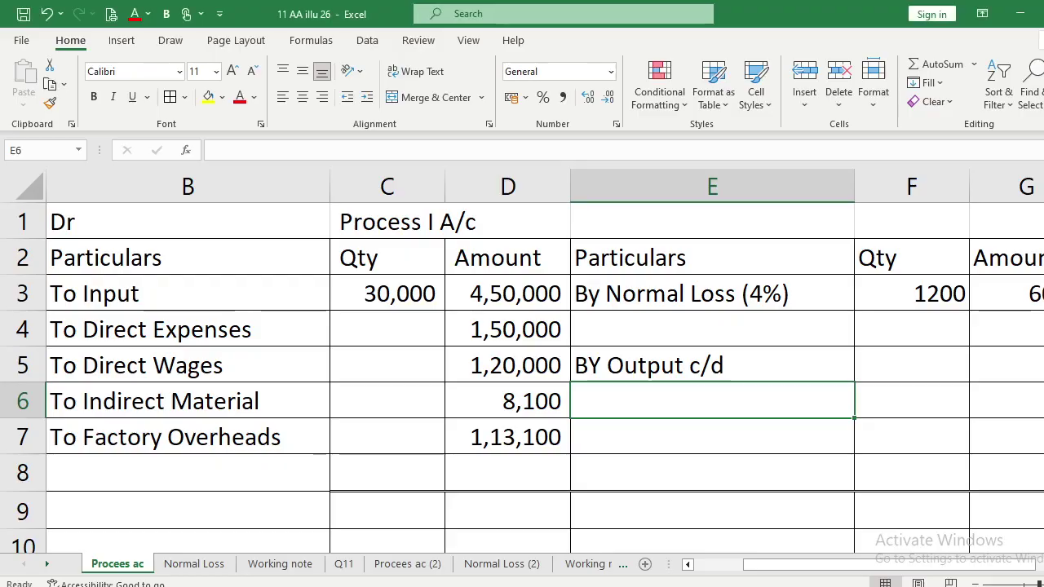
left_click(894, 375)
type("28500")
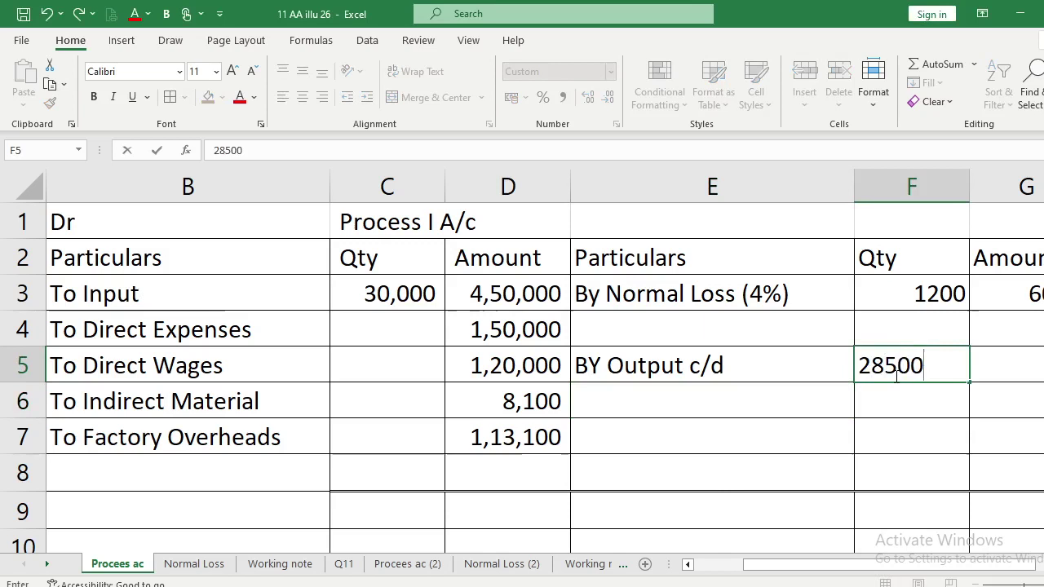
key("Return")
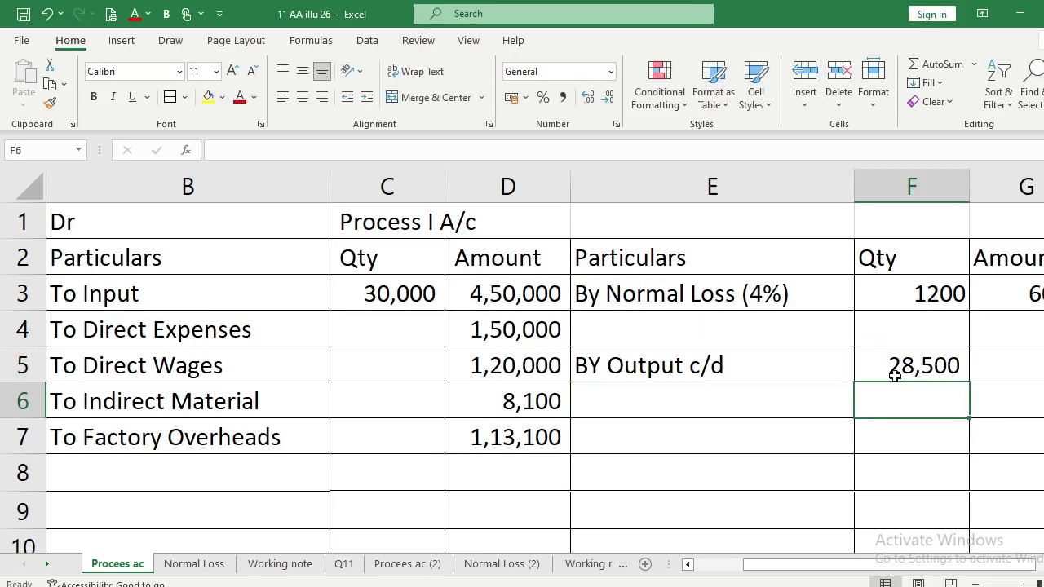
Go over the credit-side quantities in column F of the Process I account.
key("Down")
key("Down")
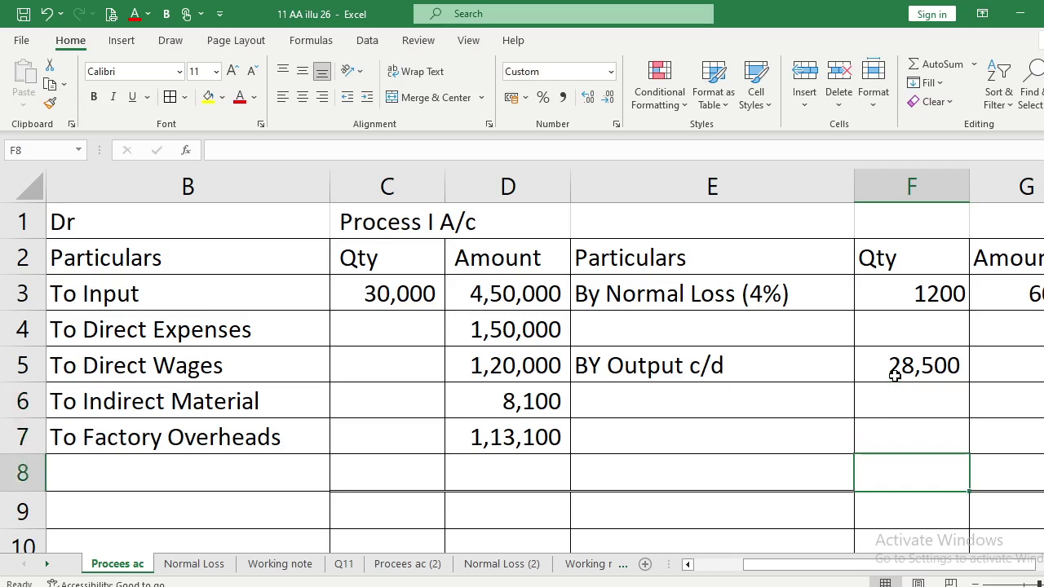
key("Up")
key("Up")
key("Up")
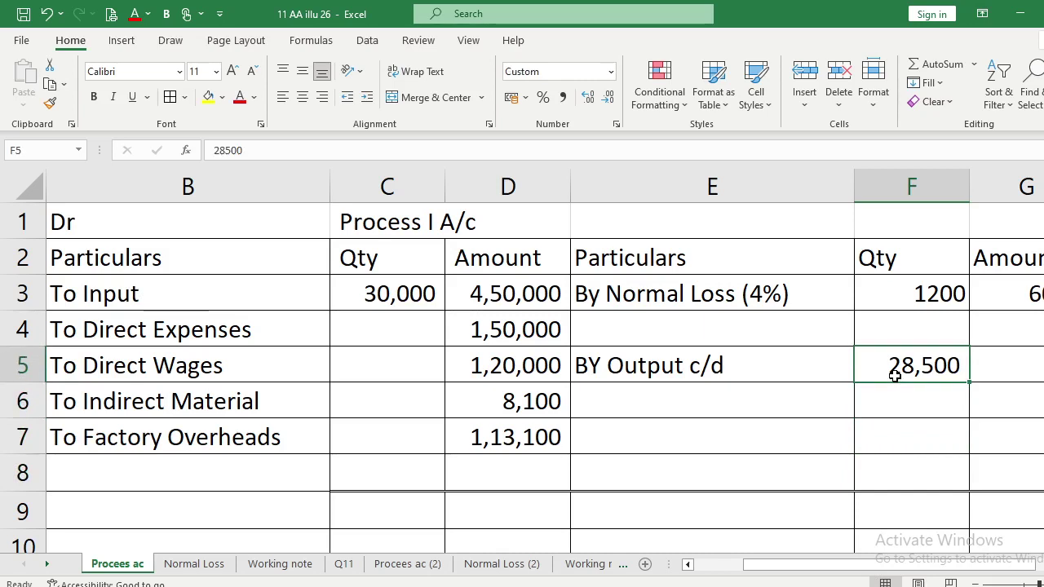
key("Up")
key("Up")
key("Up")
key("Up")
key("Down")
key("Down")
key("Down")
key("Down")
key("Down")
key("Down")
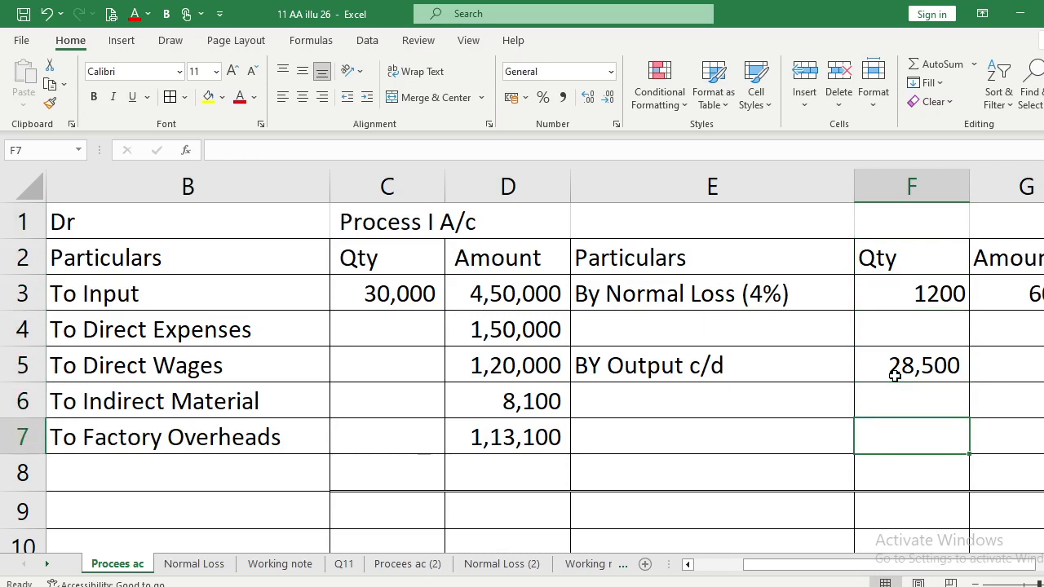
Enter 30000 as the total quantity on both sides of the Process I account, in C8 and F8.
key("Left")
key("Left")
key("Left")
key("Down")
key("Down")
key("Up")
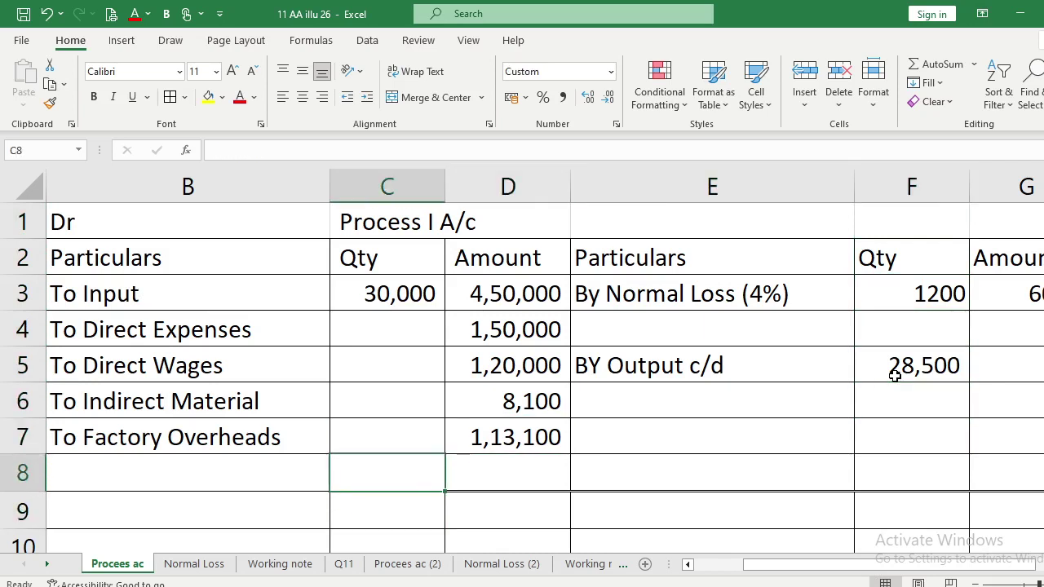
type("30000")
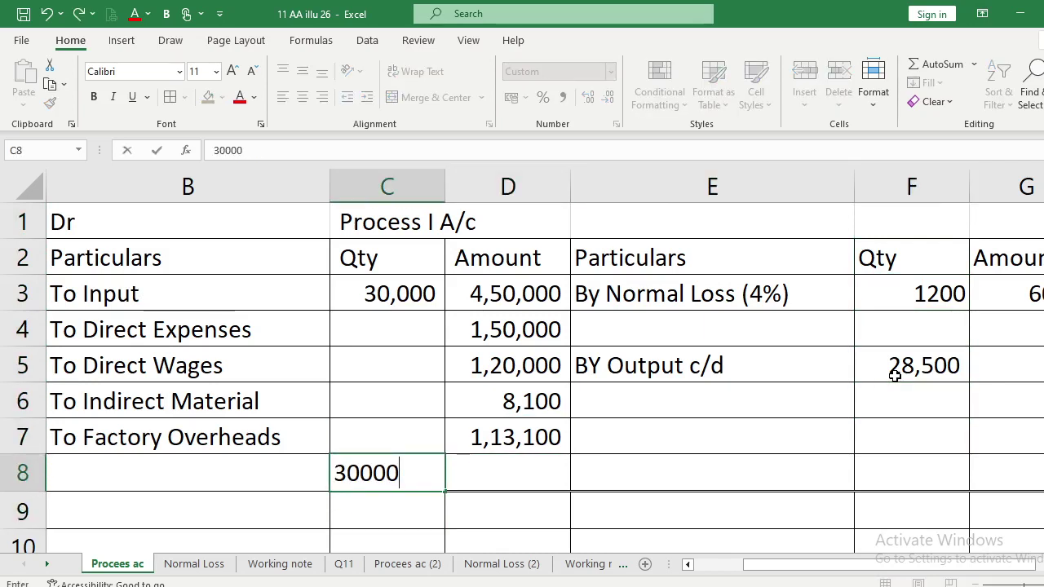
key("Return")
key("Up")
key("Right")
key("Right")
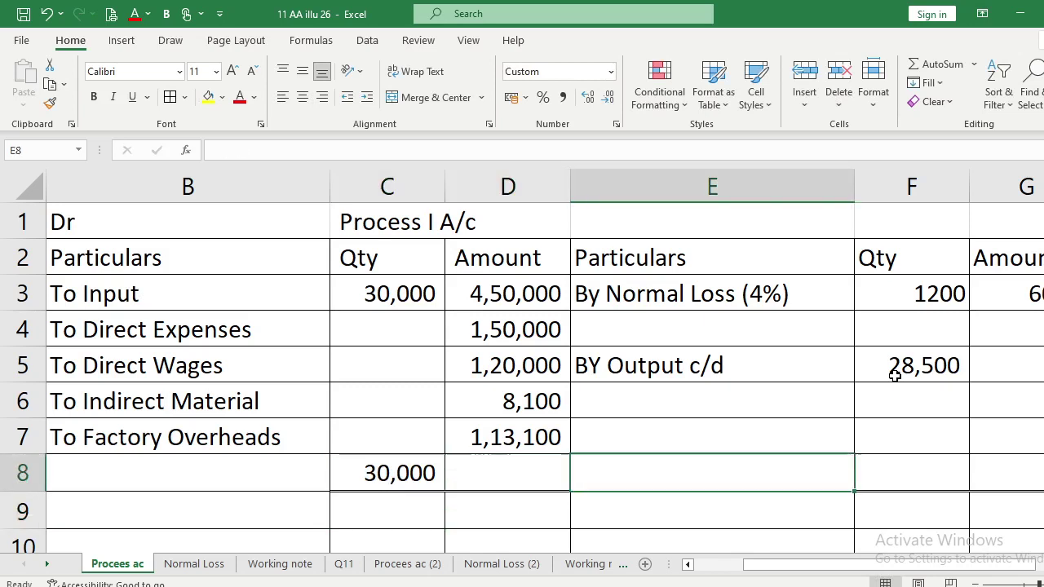
key("Right")
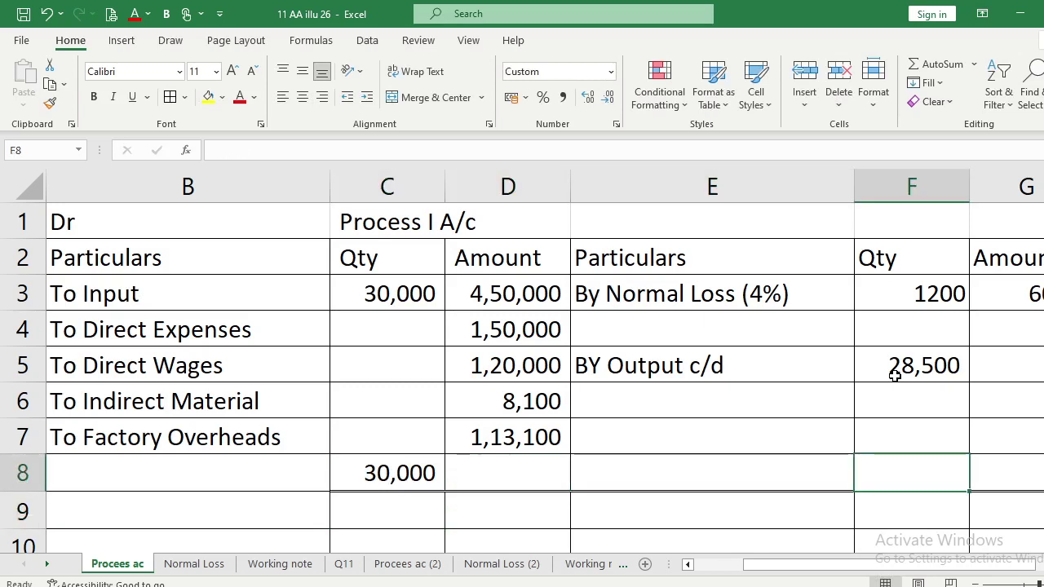
type("30000")
key("Return")
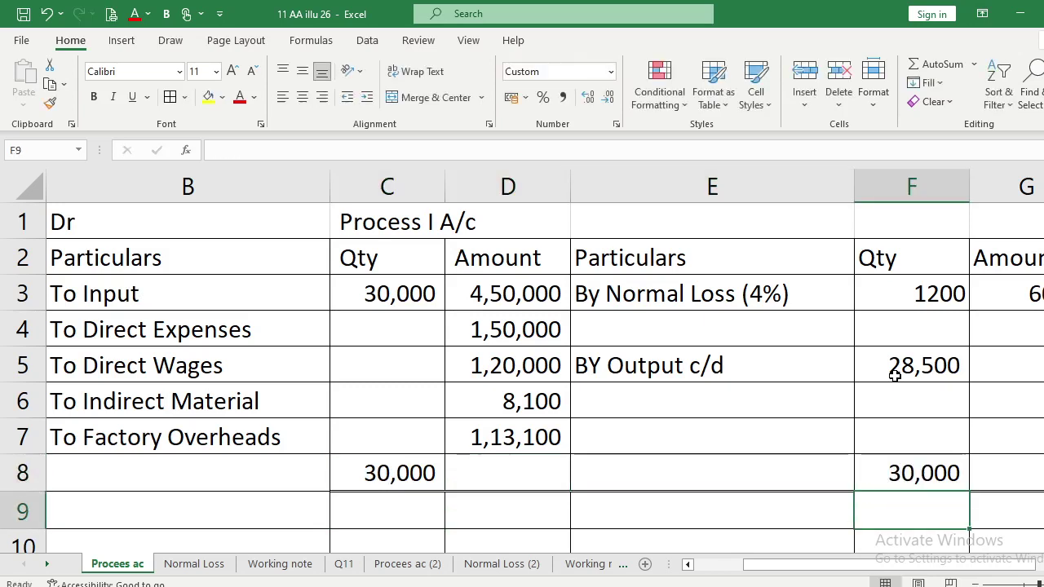
Enter By Abormal Loss as the credit-side particular in E4, above the output entry.
key("Up")
key("Up")
key("Up")
key("Up")
key("Up")
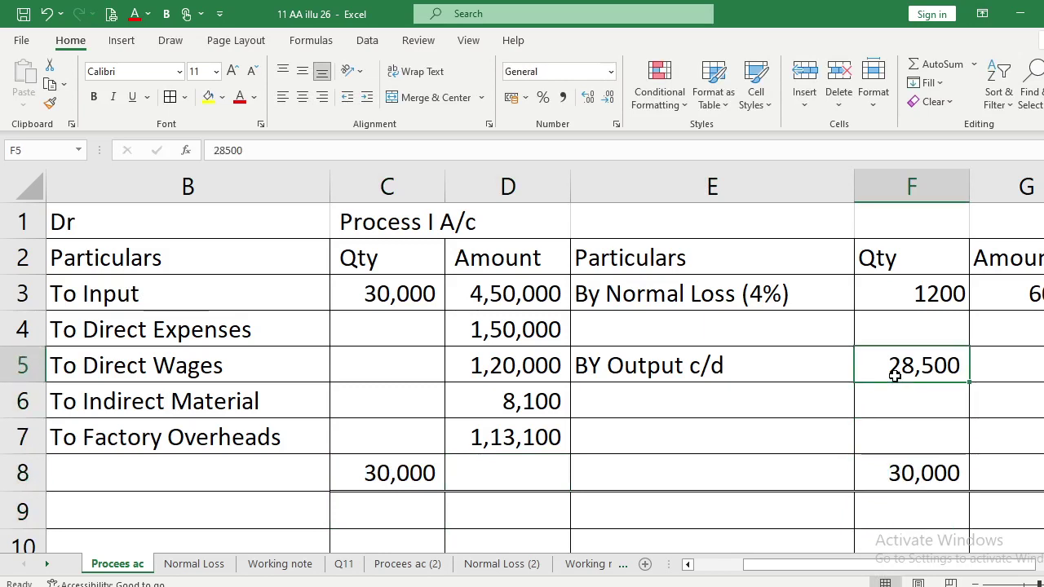
key("Left")
type("By")
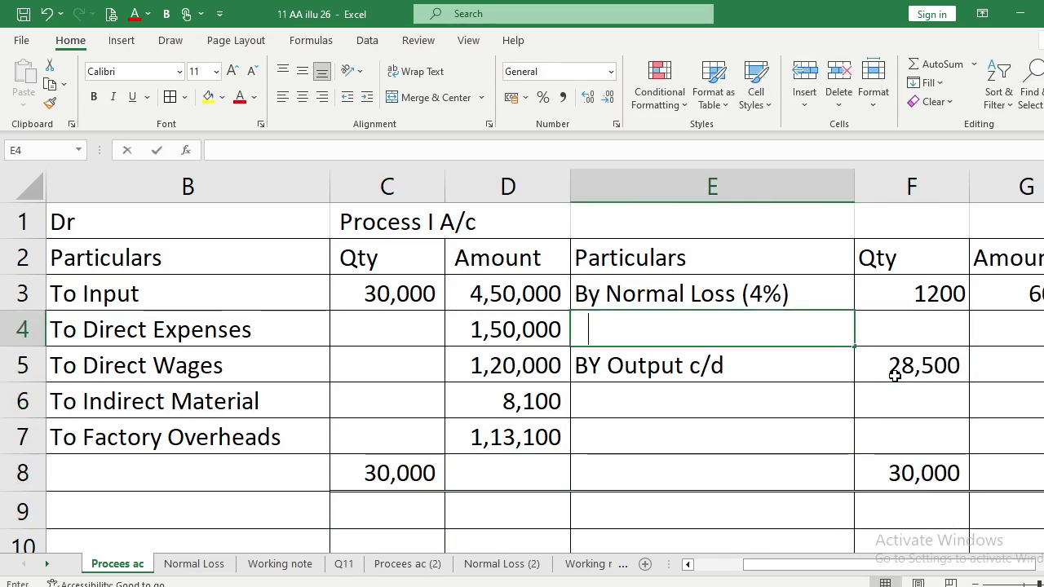
type(" Ab")
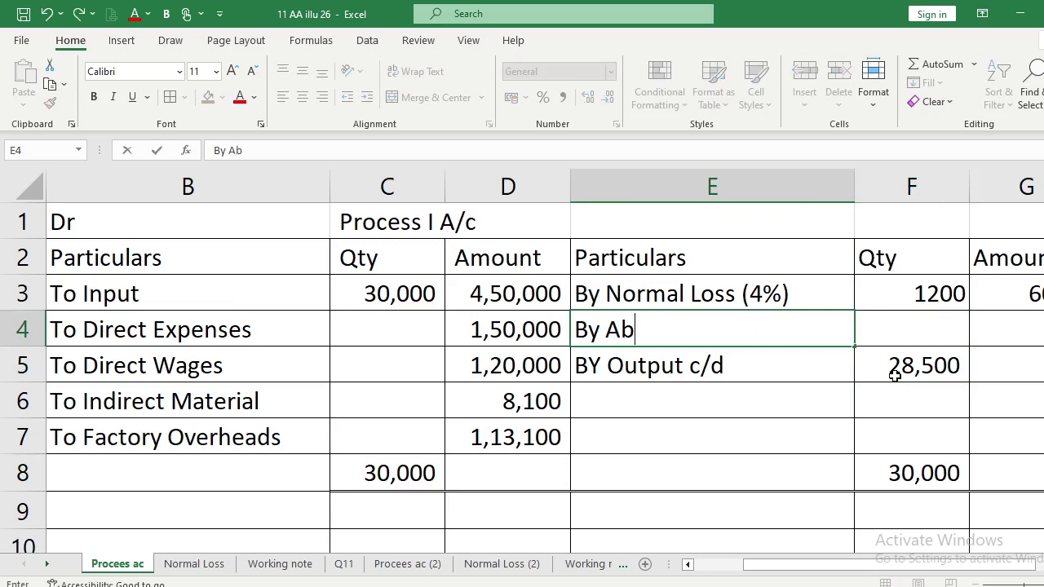
type("ormal Loss")
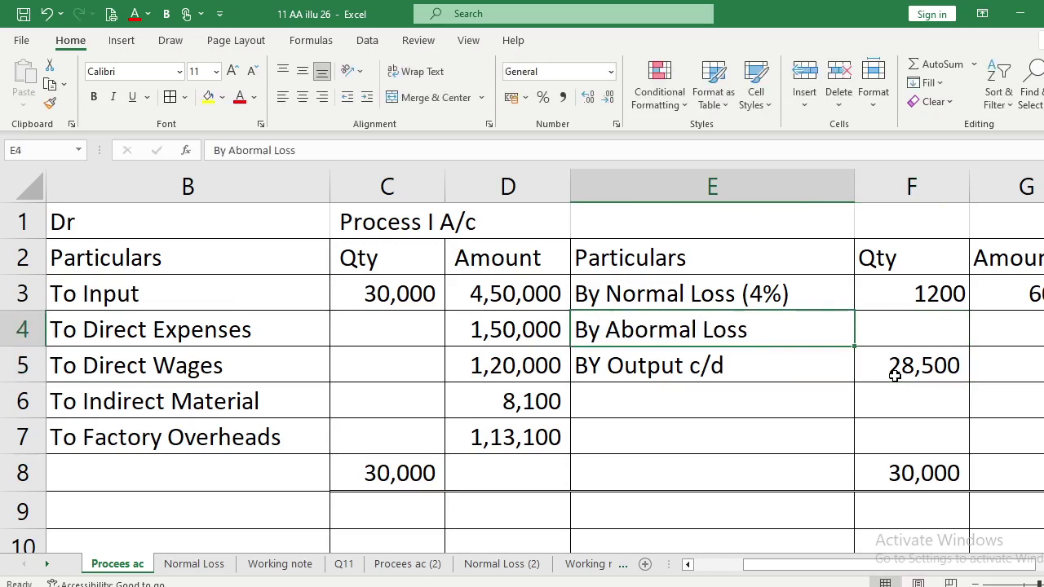
Enter 300 as the abnormal loss quantity in F4 of the Process I account.
key("Tab")
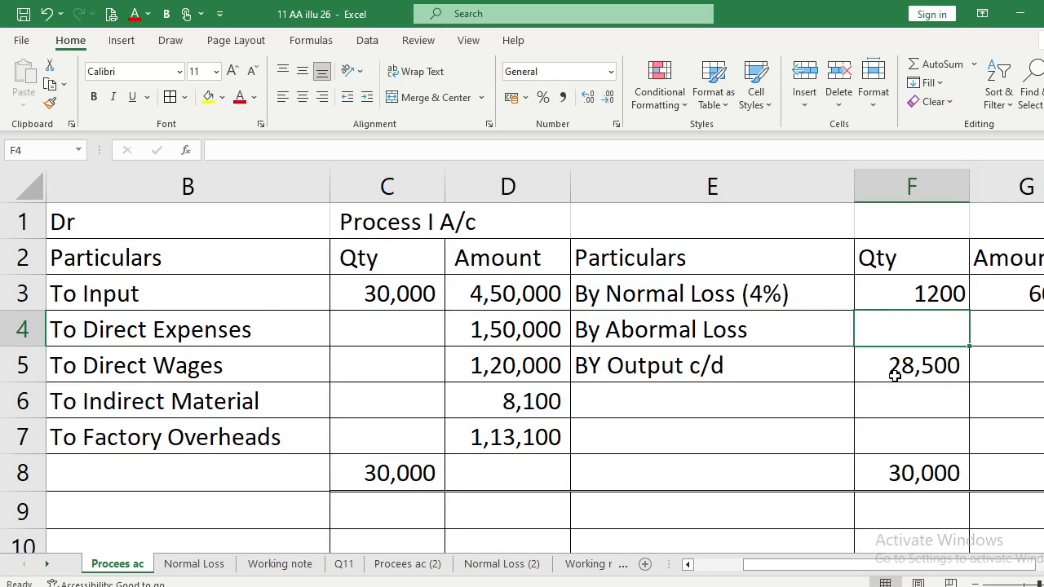
type("300")
key("Return")
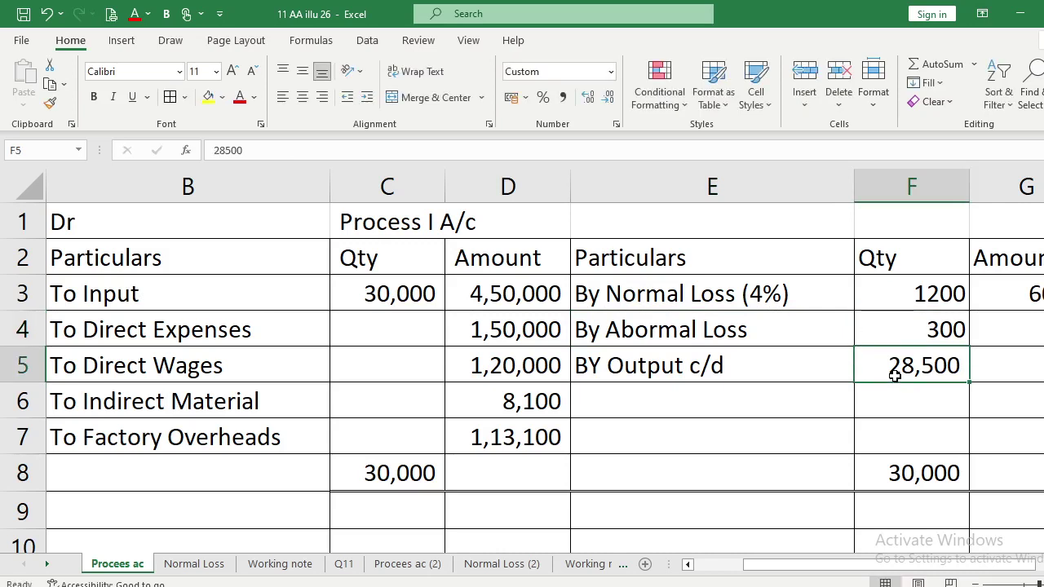
key("Down")
key("Up")
key("Up")
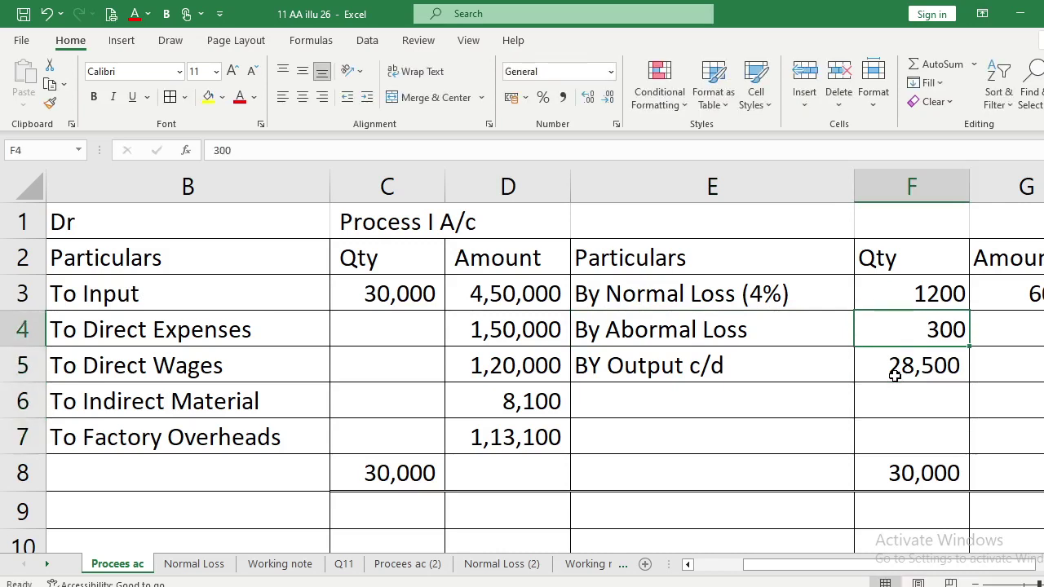
Calculate the abnormal loss amount in G4 with the formula =300*29.
key("Right")
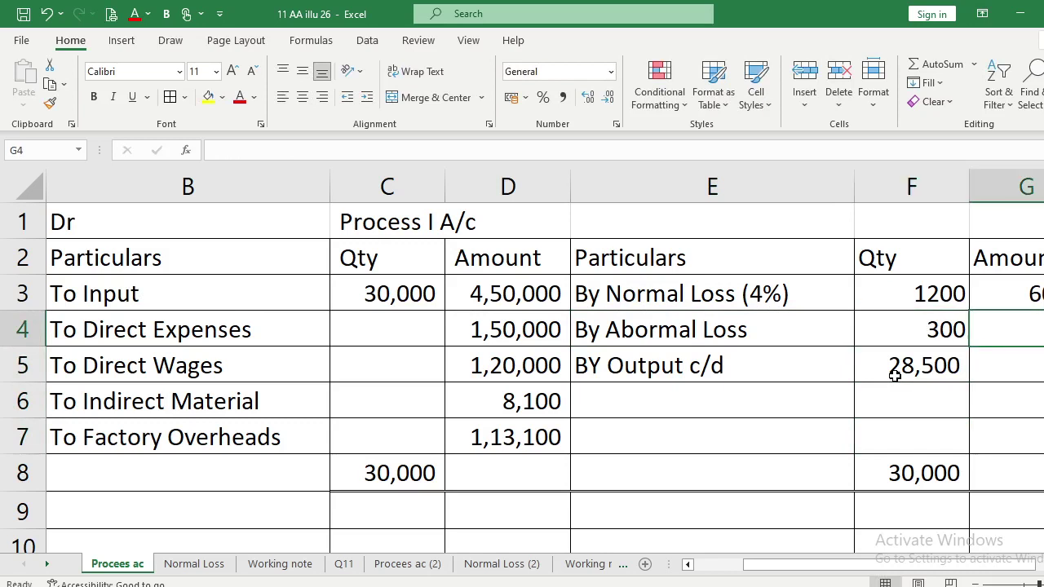
key("Left")
key("Right")
type("=300*29")
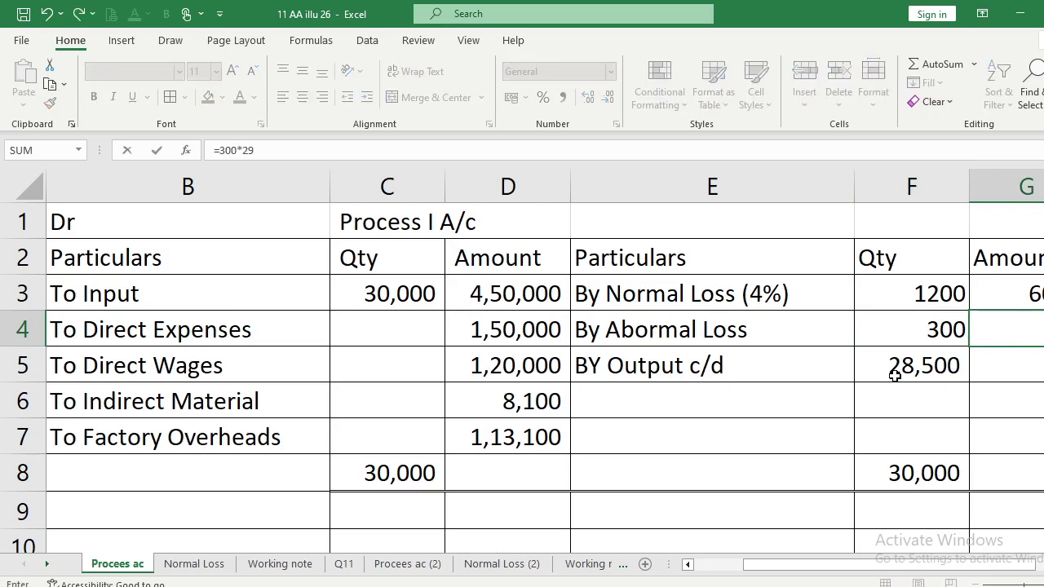
key("Return")
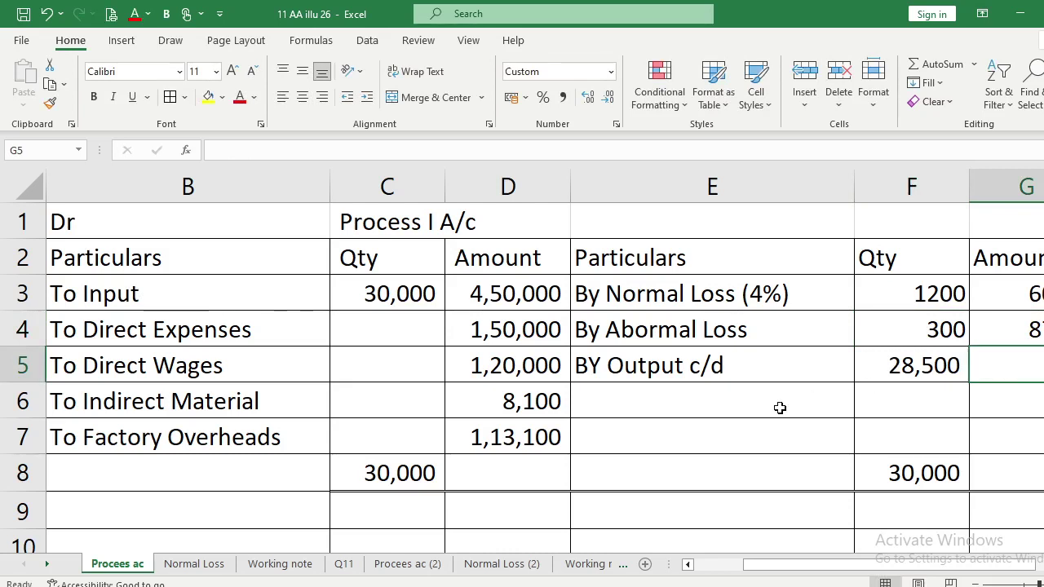
Total the debit-side amounts D3:D7 in D8 with a SUM formula.
left_click(500, 463)
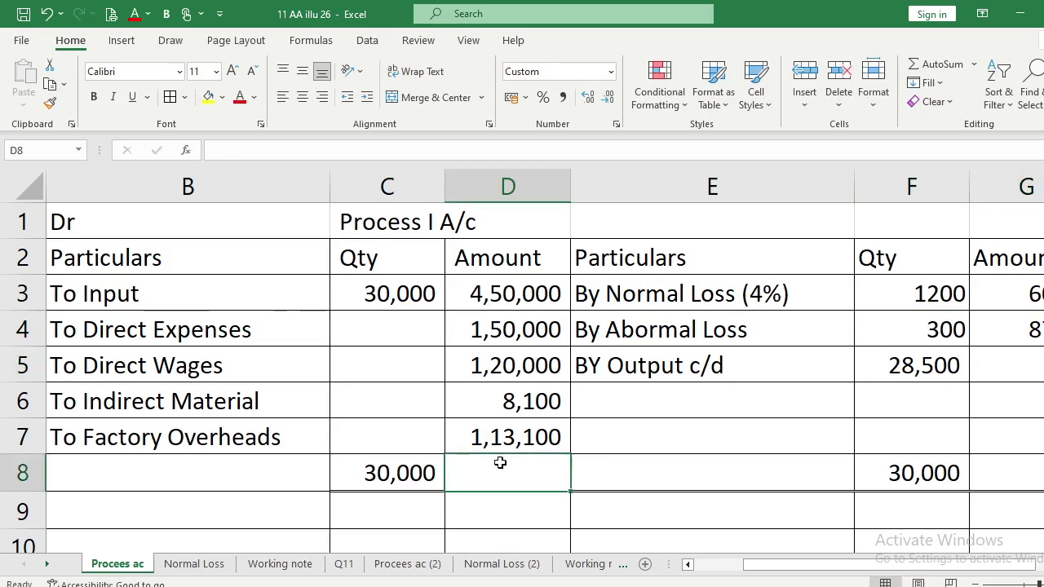
left_click(1000, 326)
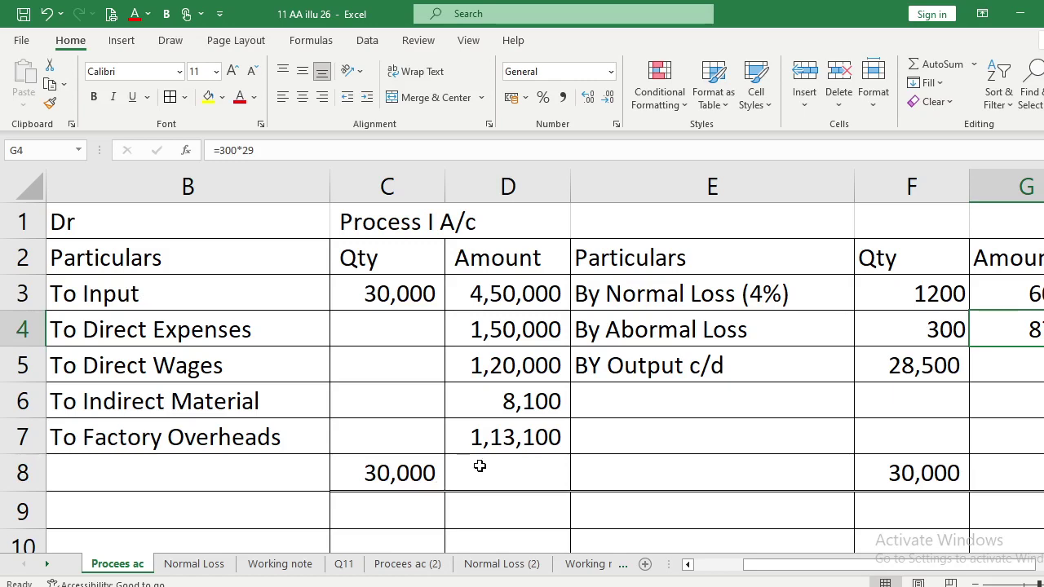
left_click(479, 465)
type("=sum")
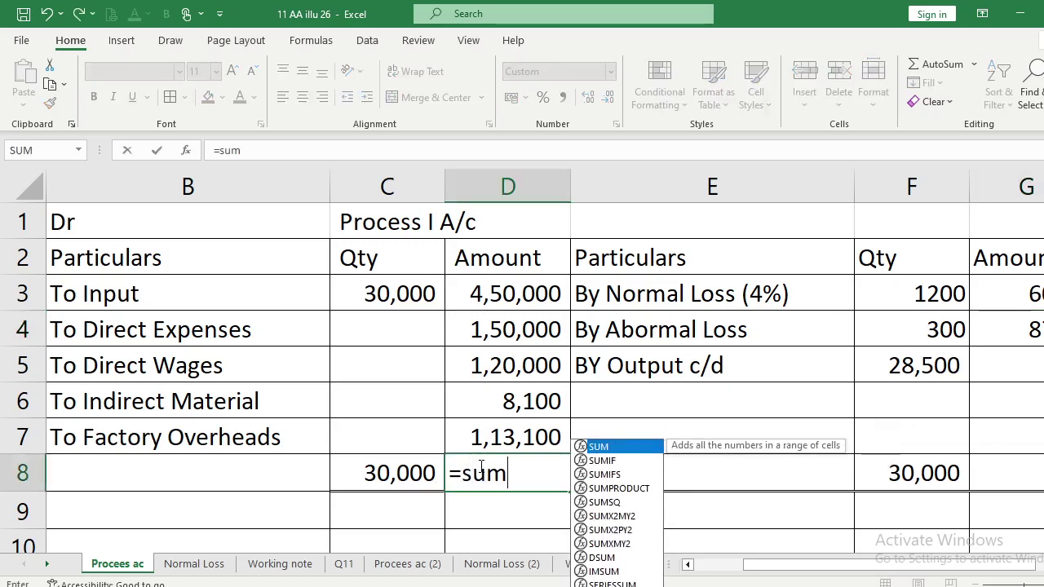
type("(")
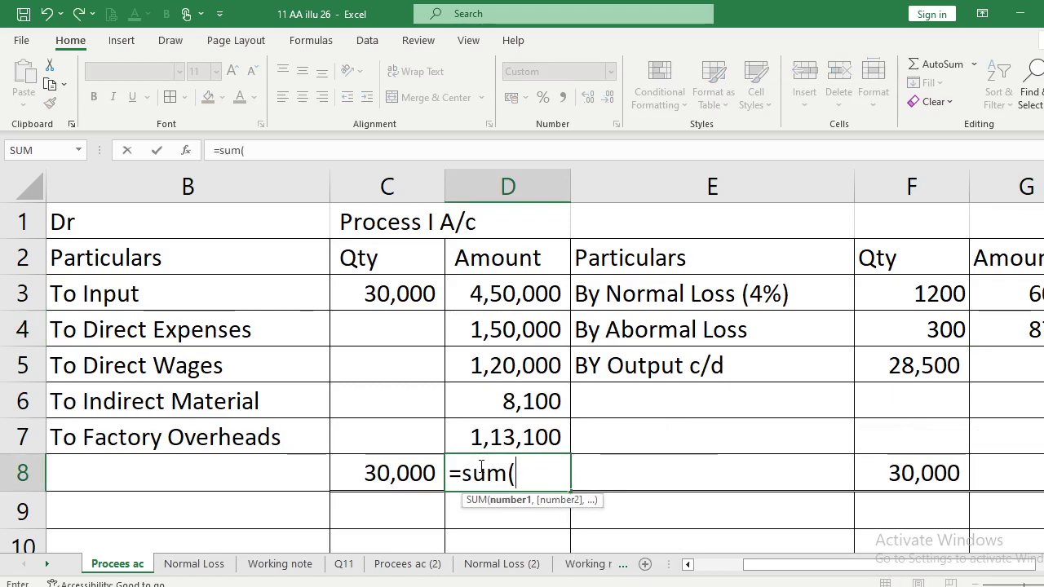
key("Up")
key("Up")
key("Up")
key("Up")
key("Up")
key("F8")
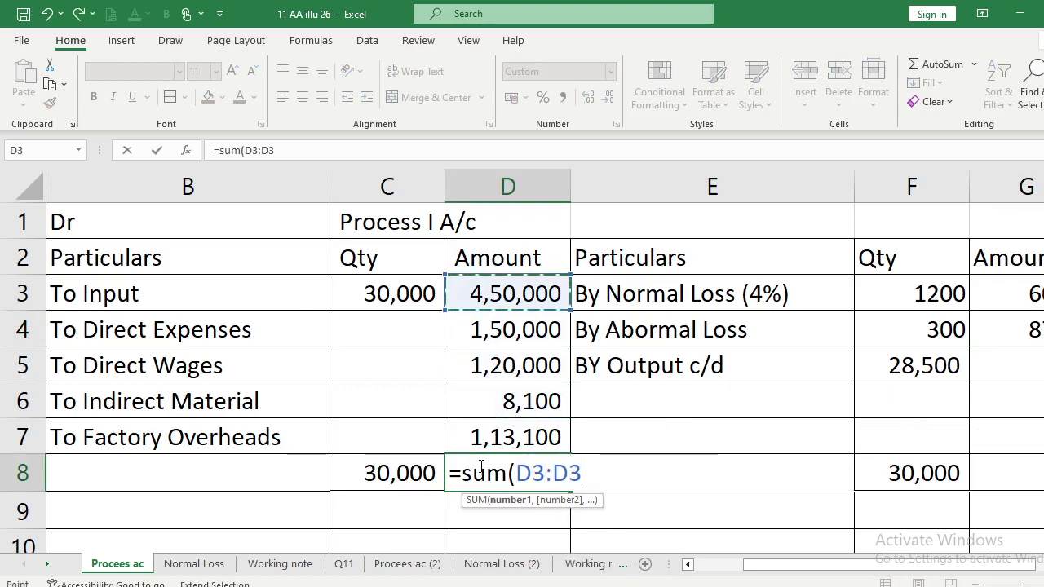
key("Down")
key("Down")
key("Down")
key("Down")
key("Return")
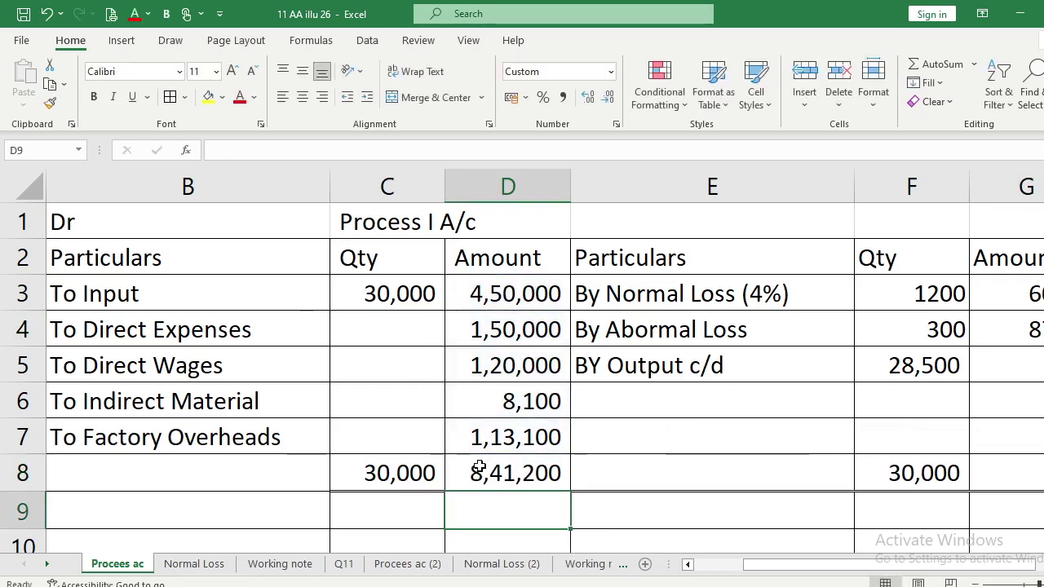
Enter the formula =F8 as the credit-side amount total in G8.
key("Right")
key("Right")
key("Right")
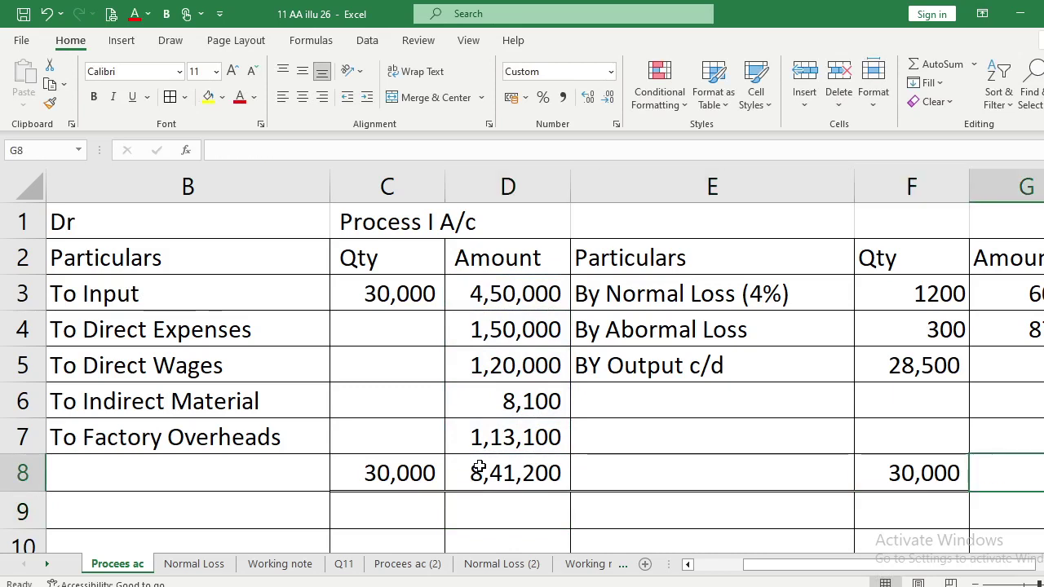
type("=")
key("Left")
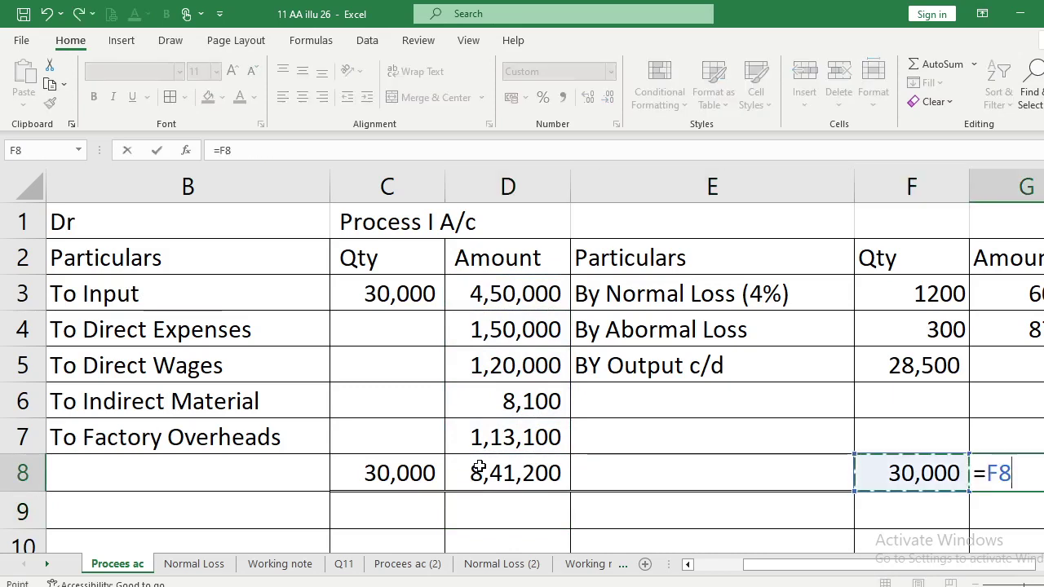
key("Return")
key("Up")
key("Up")
key("Up")
key("Up")
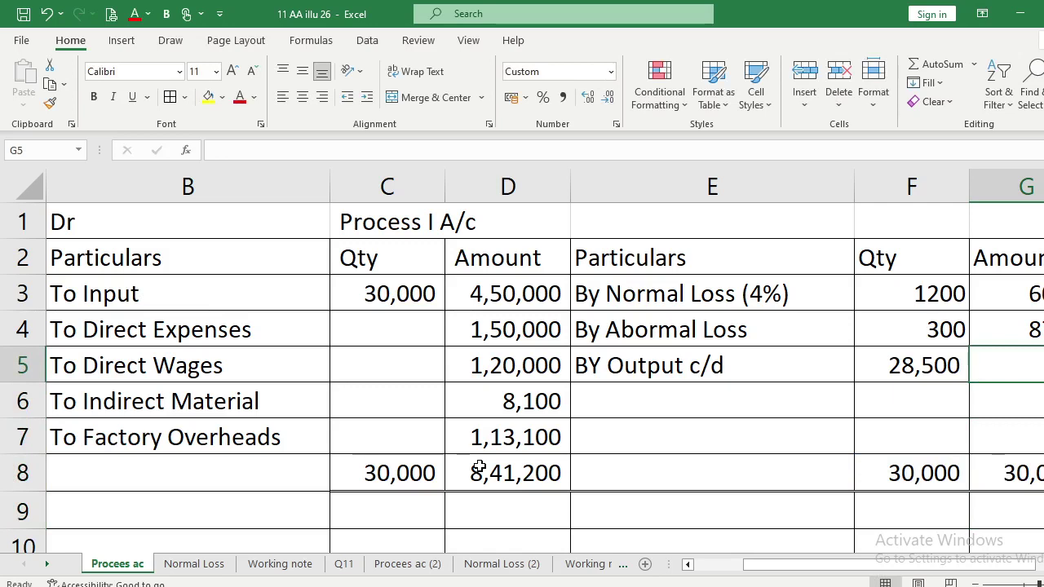
type("=")
key("Down")
key("Down")
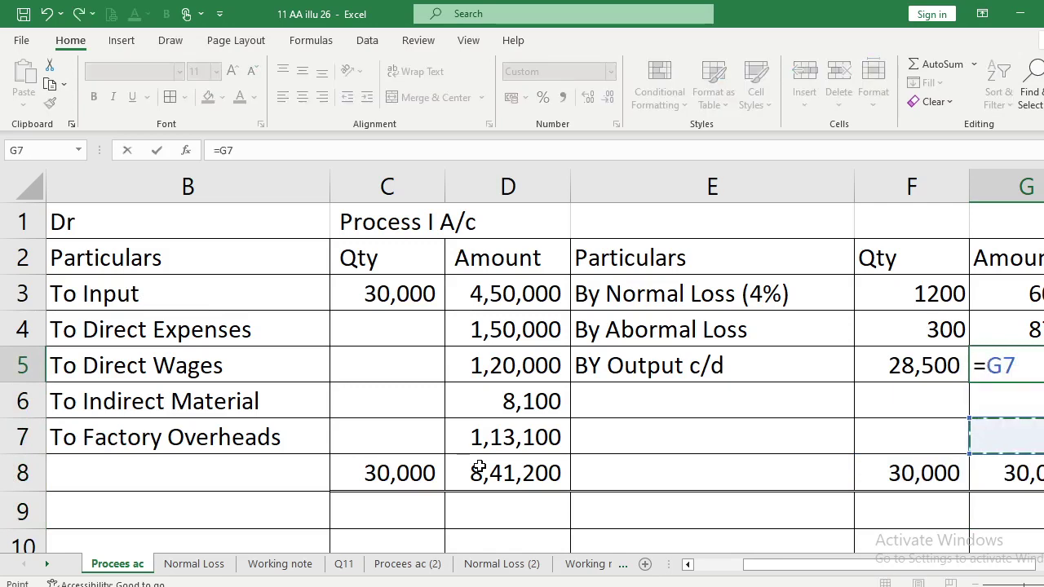
key("Down")
key("Escape")
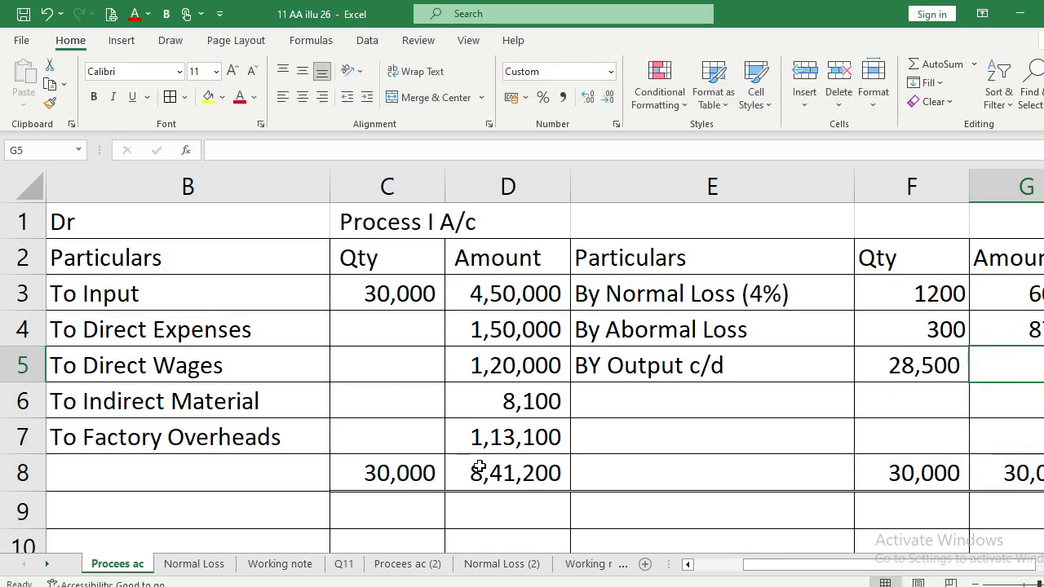
Enter the formula =D8 as the output amount in G5.
type("=")
key("Left")
key("Left")
key("Left")
key("Left")
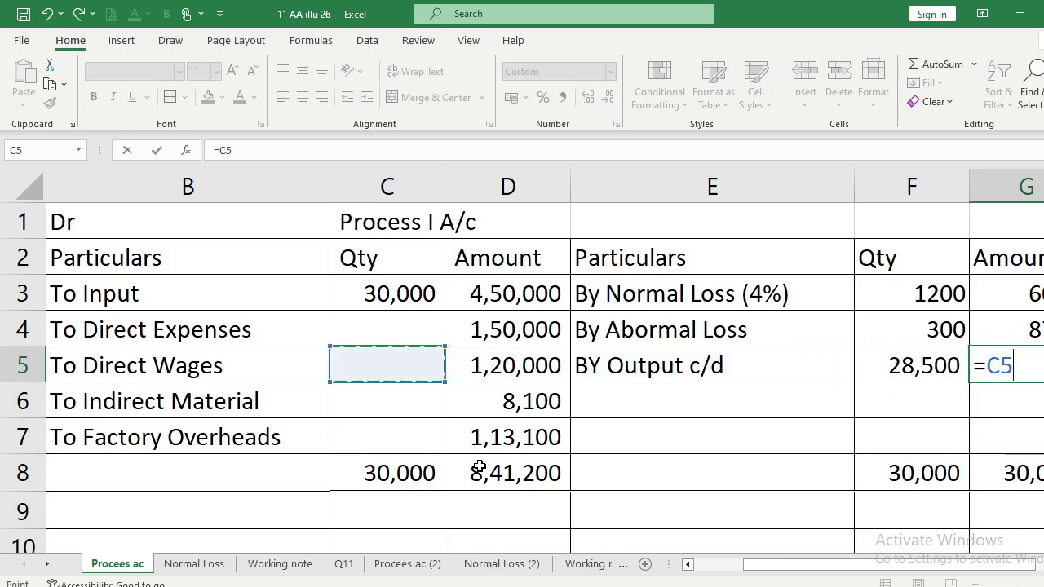
key("Down")
key("Down")
key("Down")
key("Right")
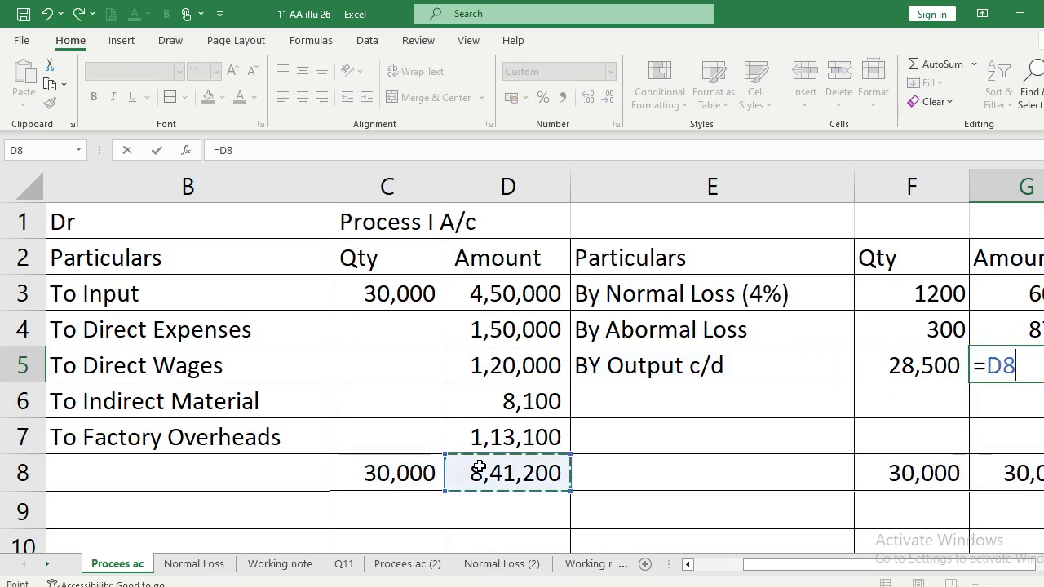
key("Return")
Set the credit-side amount total in G8 equal to the debit total with =D8.
key("Up")
key("Down")
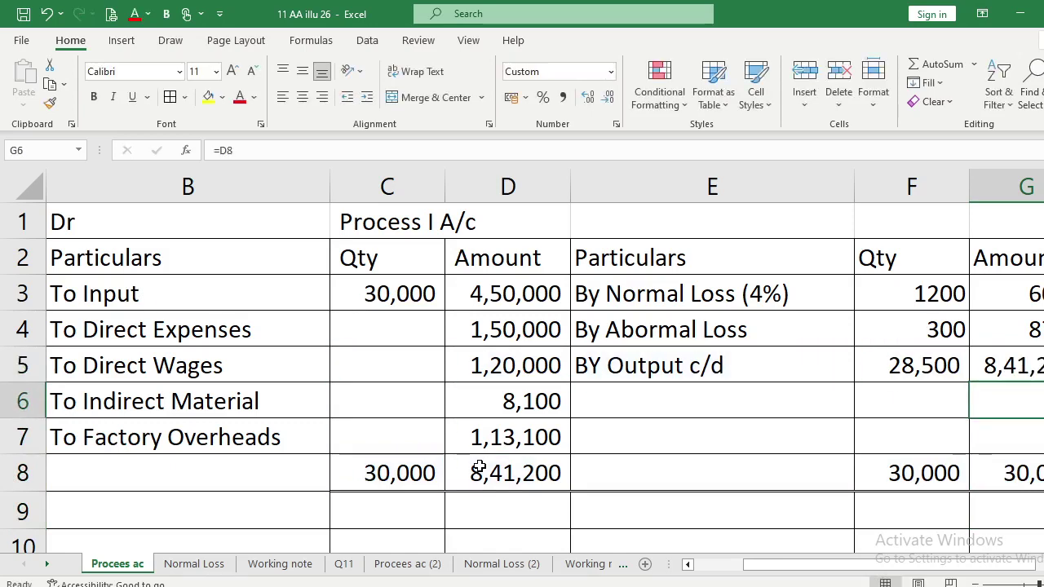
key("Down")
key("Down")
type("=")
key("Left")
key("Left")
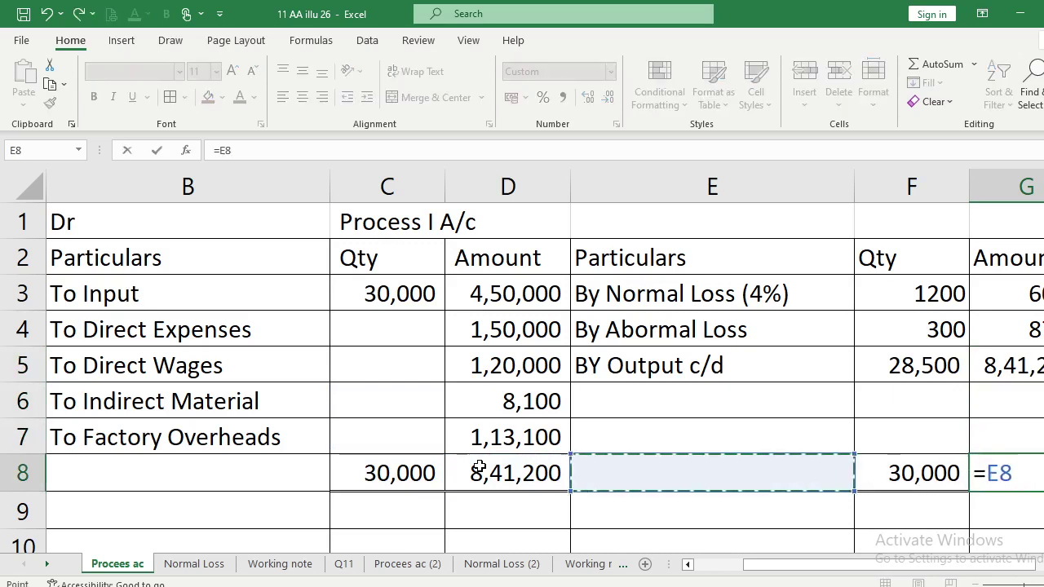
key("Left")
key("Left")
key("Right")
key("Return")
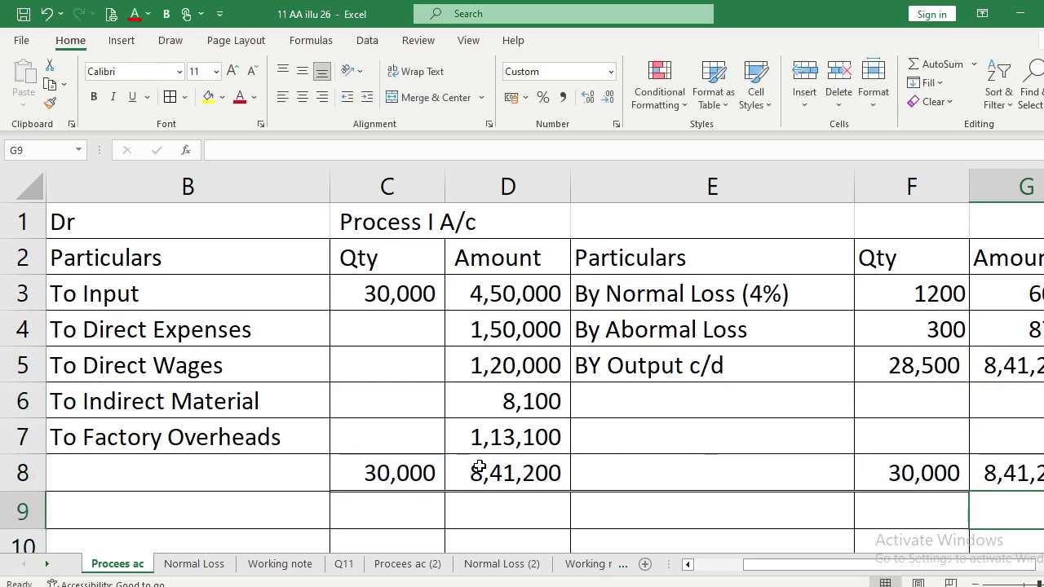
Calculate the output amount in G5 as the balancing figure with =G8-G3-G4.
key("Up")
key("Up")
key("Up")
key("Up")
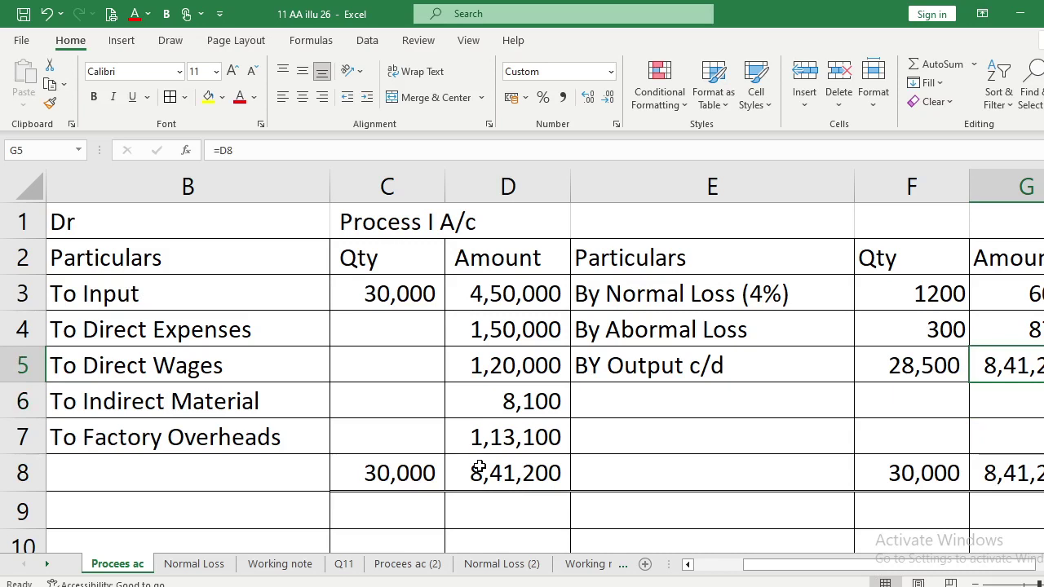
type("=")
key("Down")
key("Down")
key("Down")
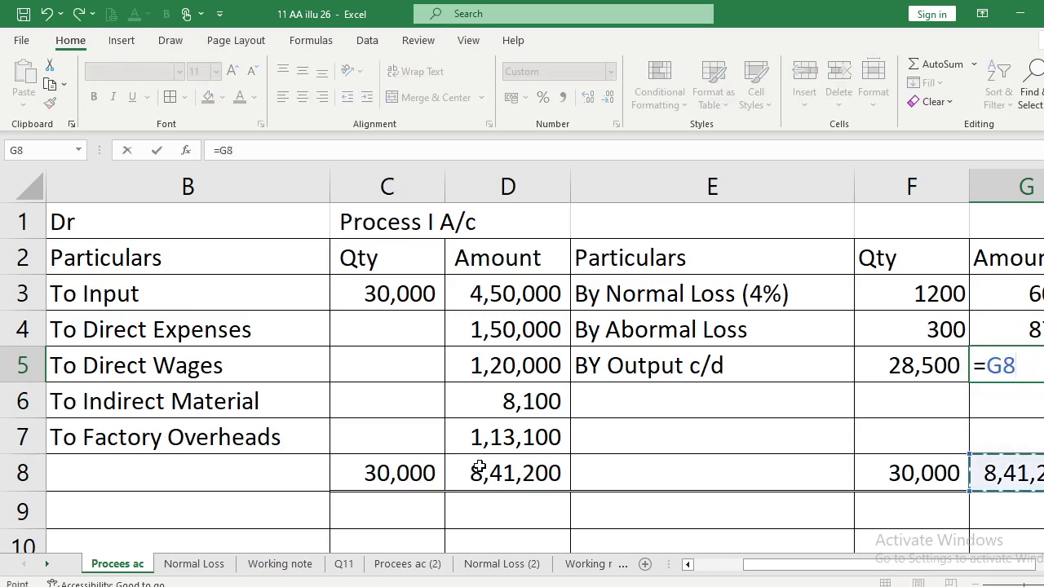
type("-")
key("Up")
key("Up")
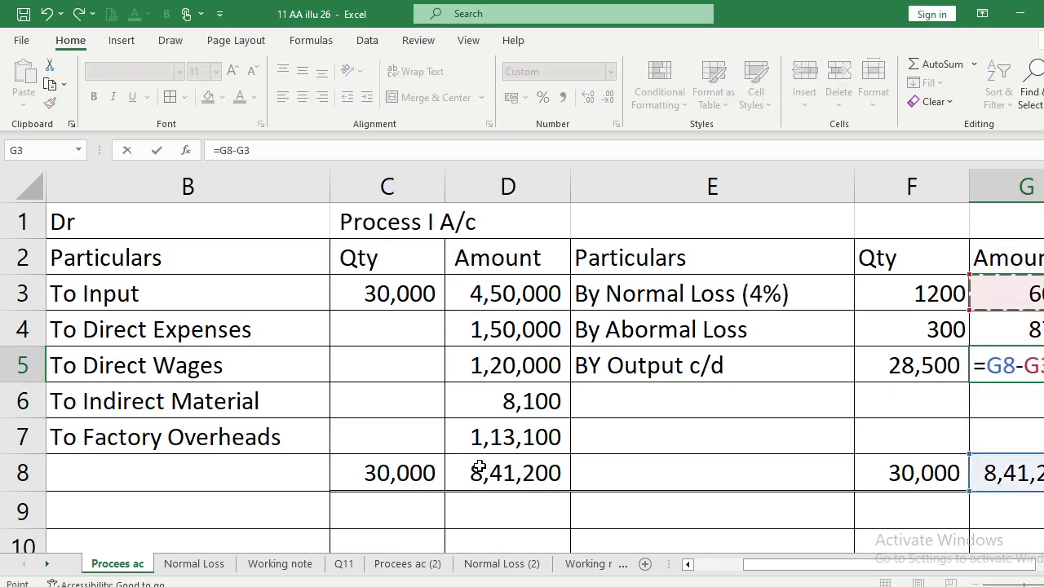
type("-")
key("Up")
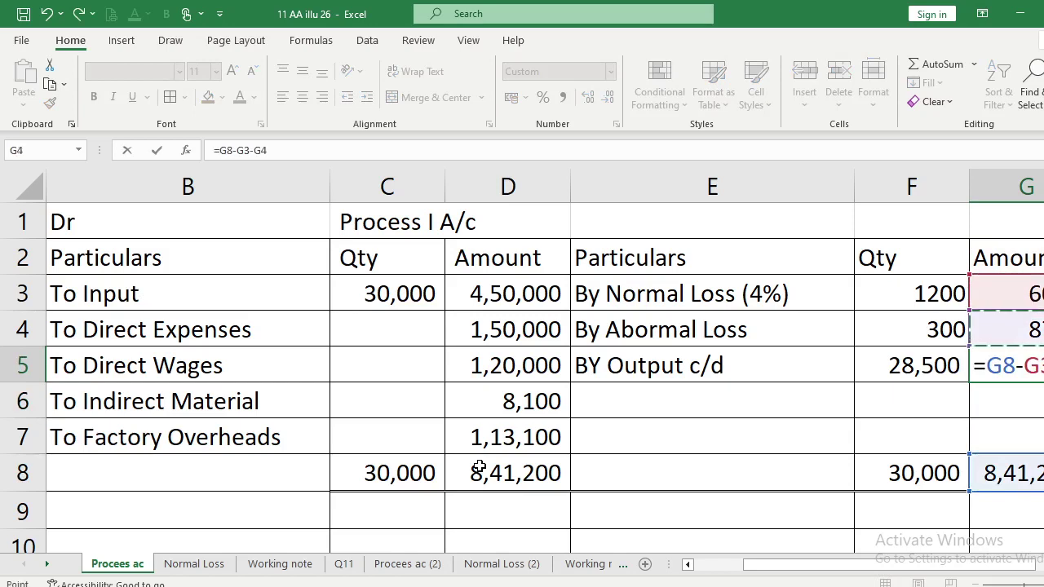
key("Return")
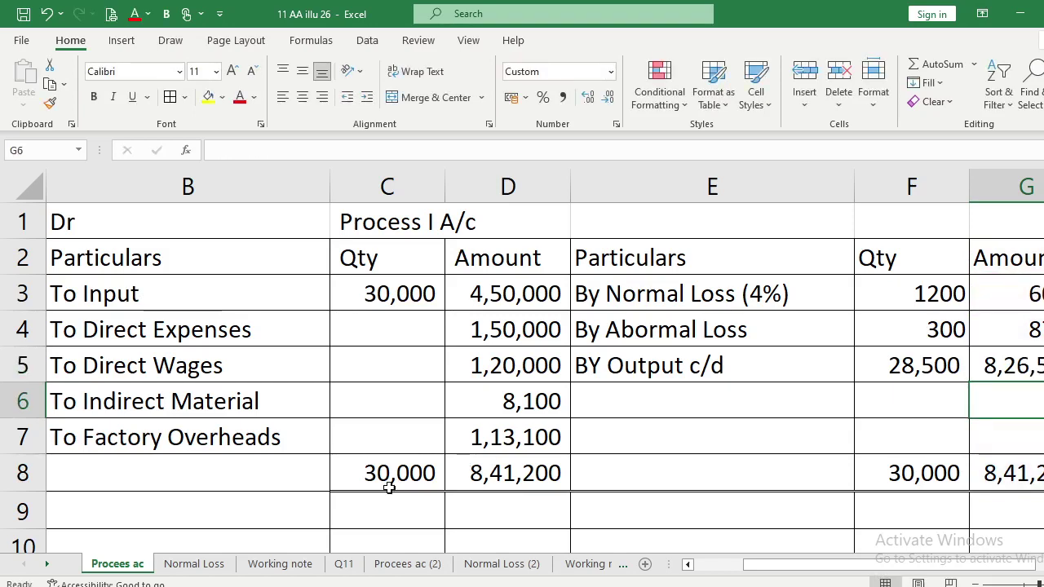
Note the cost per unit as Cpu=₹29 in E6, below the output entry.
left_click(581, 411)
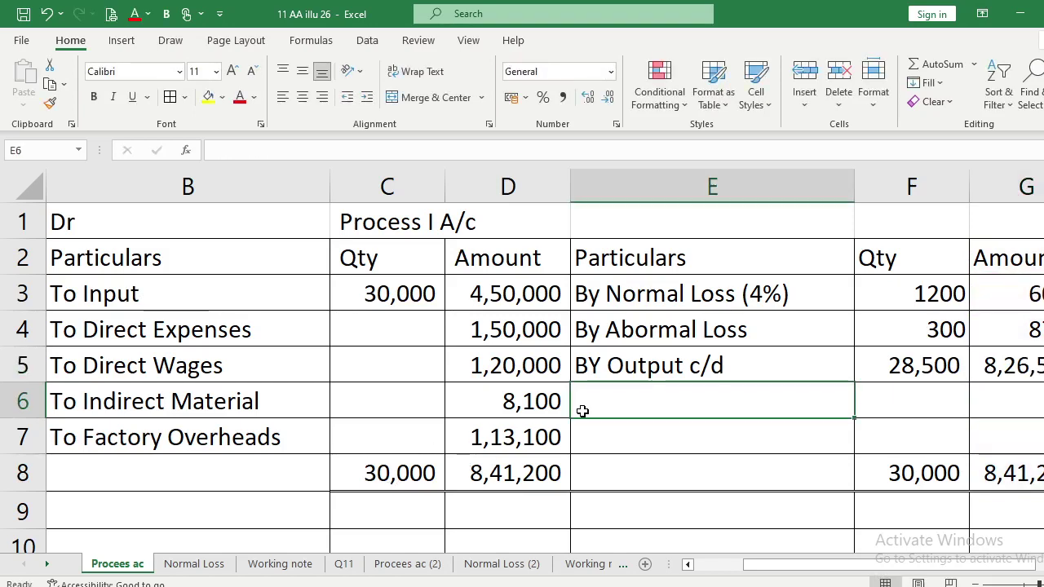
type("CPu")
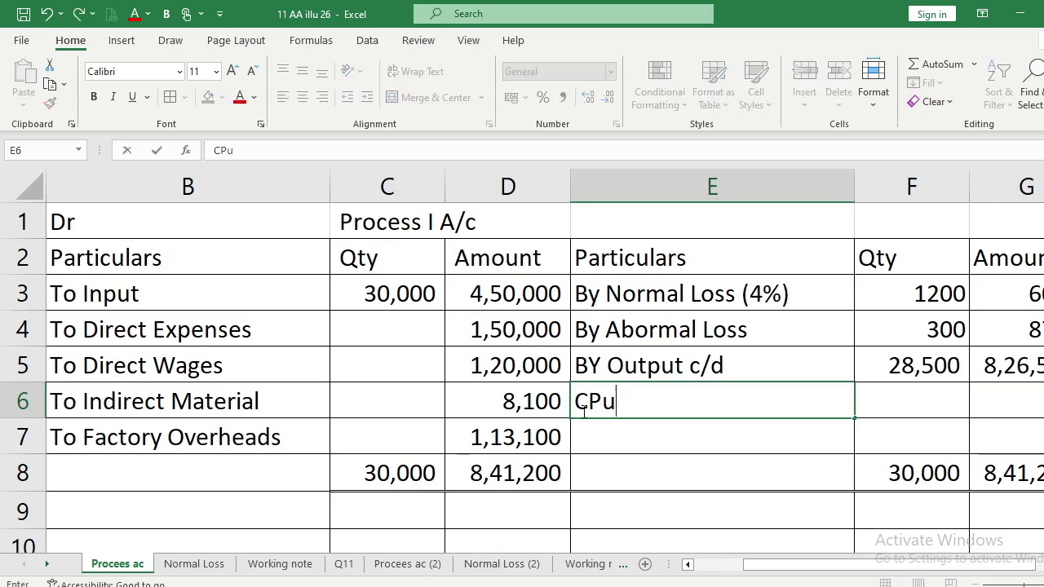
type("=₹29")
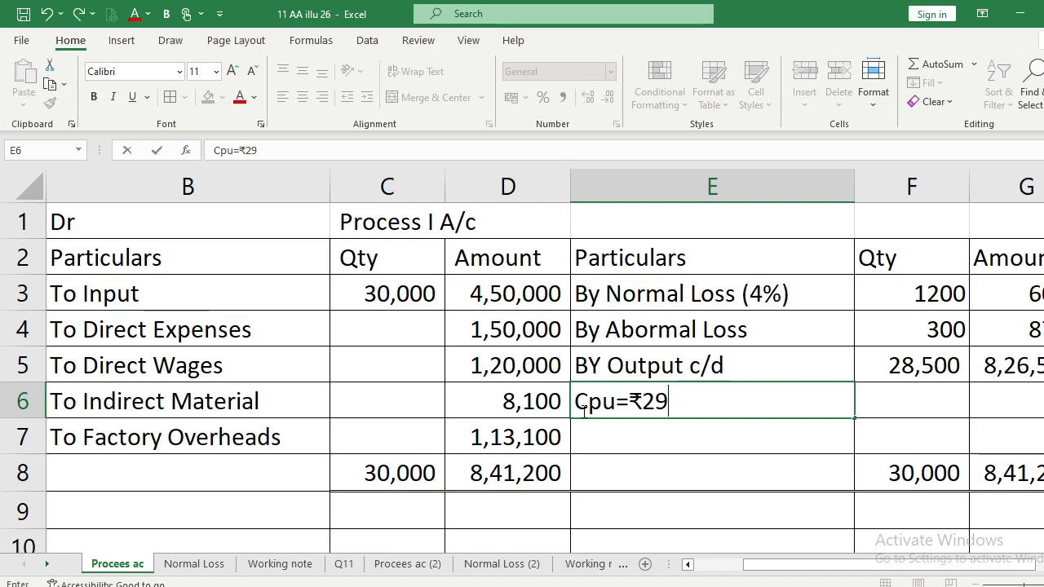
key("Return")
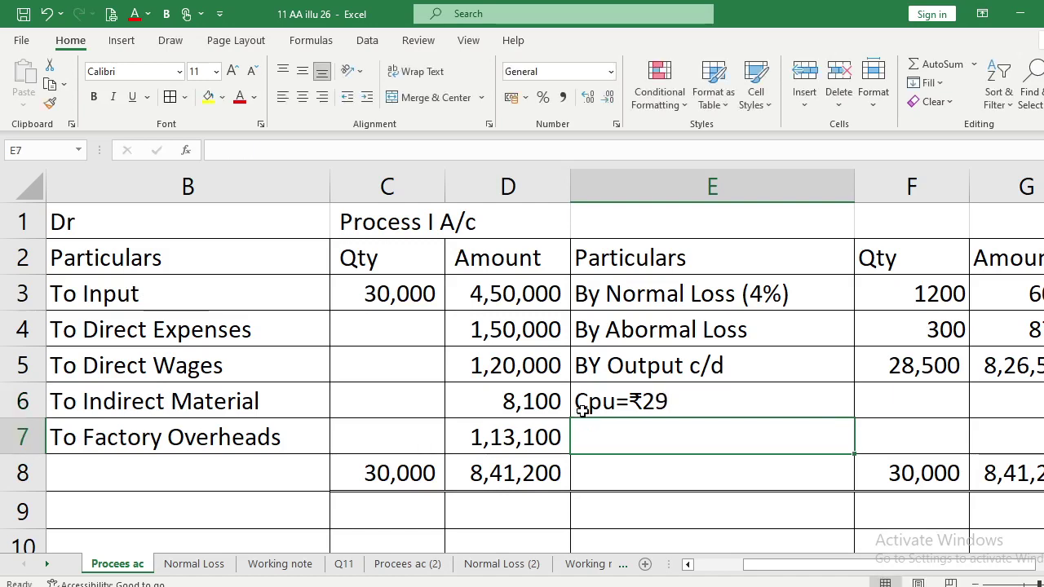
Go over the output entry in row 5 and the abnormal loss quantity in F4 of the Process I account.
key("Up")
key("Up")
key("Right")
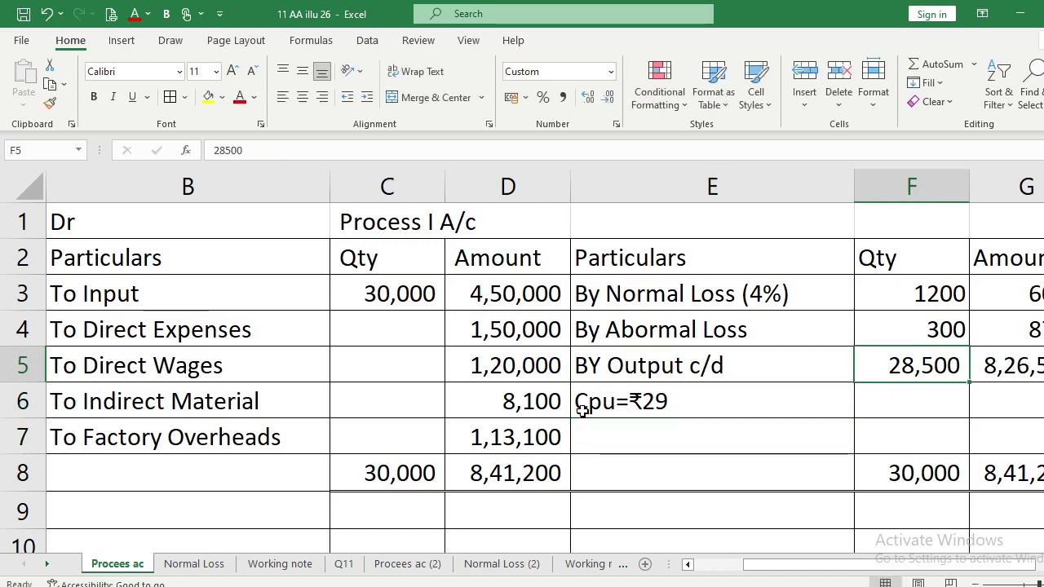
key("Left")
key("Right")
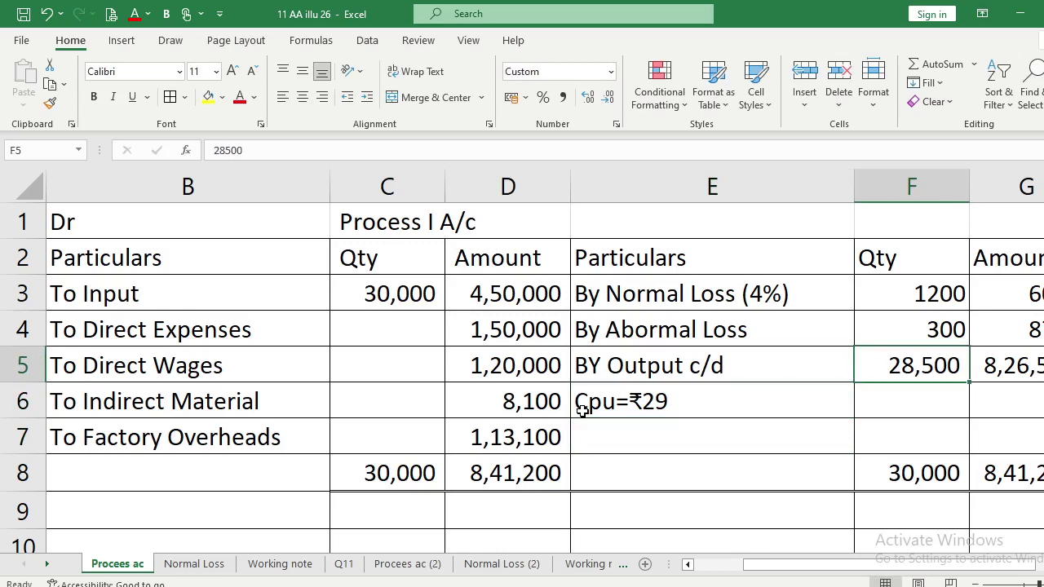
key("Left")
key("Left")
key("Right")
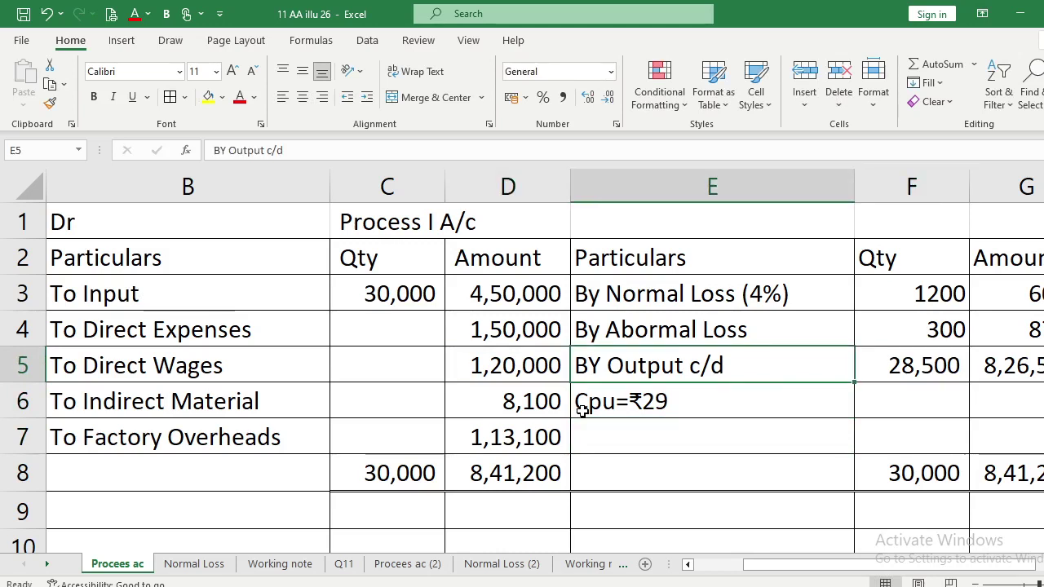
key("Right")
key("Up")
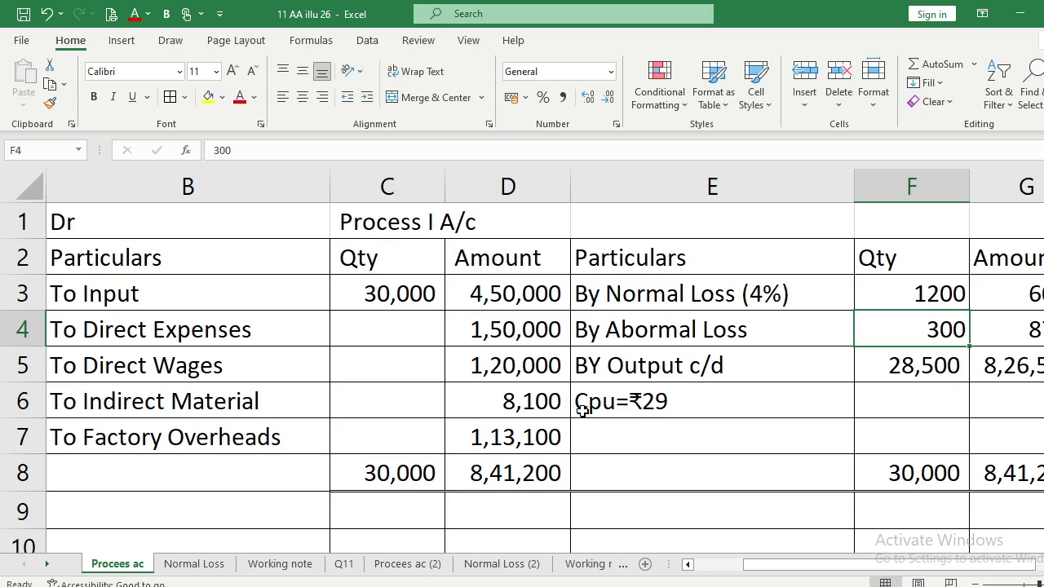
Go over the credit-side quantities in column F of the Process I account, from normal loss down to the total.
key("Up")
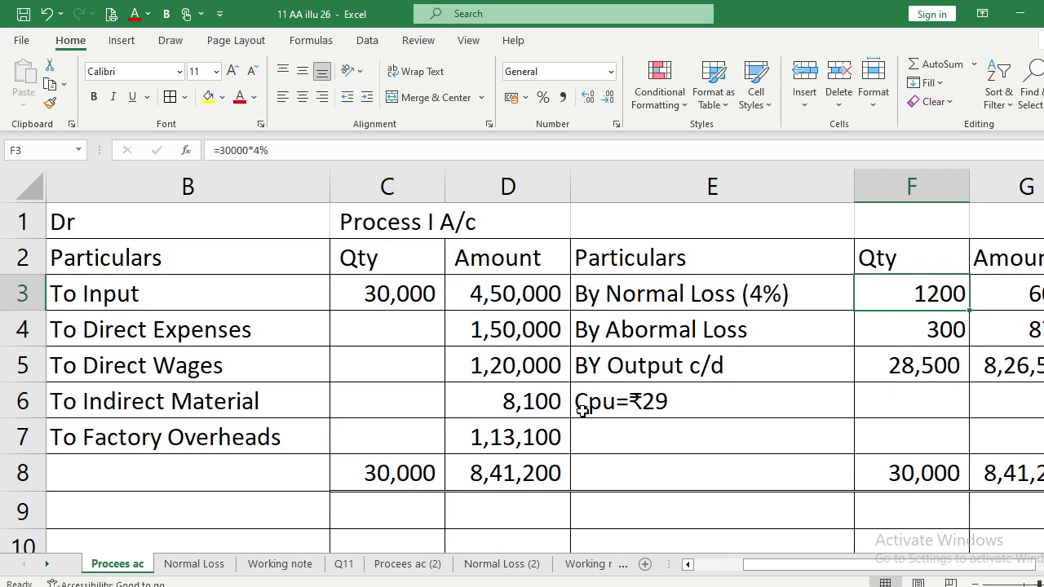
key("Down")
key("Down")
key("Down")
key("Down")
key("Down")
key("Down")
key("Up")
key("Up")
key("Up")
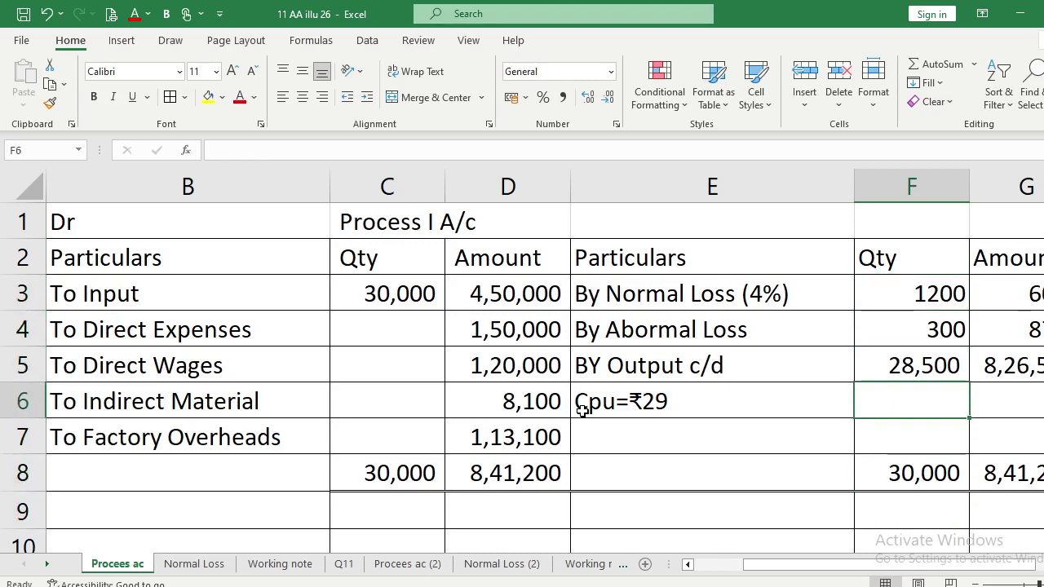
Enter the particulars To Output b/d in B9, below the debit-side totals of the Process I account.
key("Down")
key("Down")
key("Down")
key("Down")
key("Up")
key("Left")
key("Left")
key("Left")
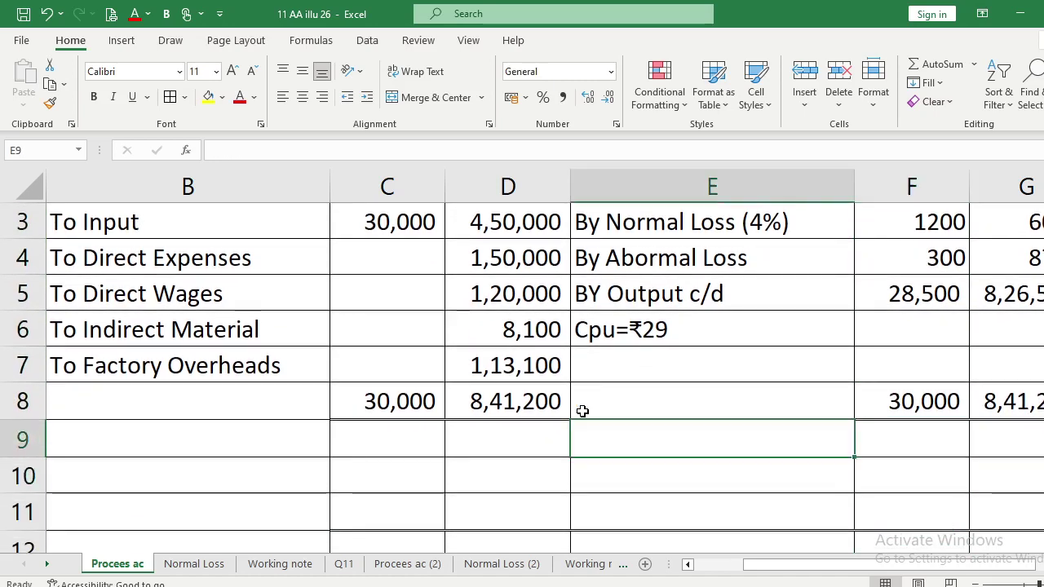
key("Left")
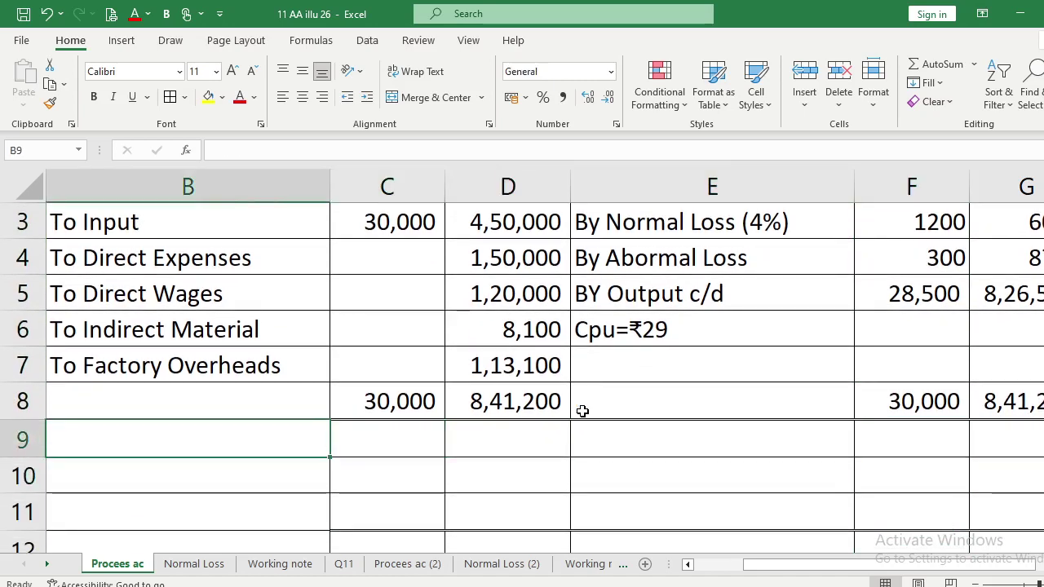
type("To Pr")
key("BackSpace")
key("BackSpace")
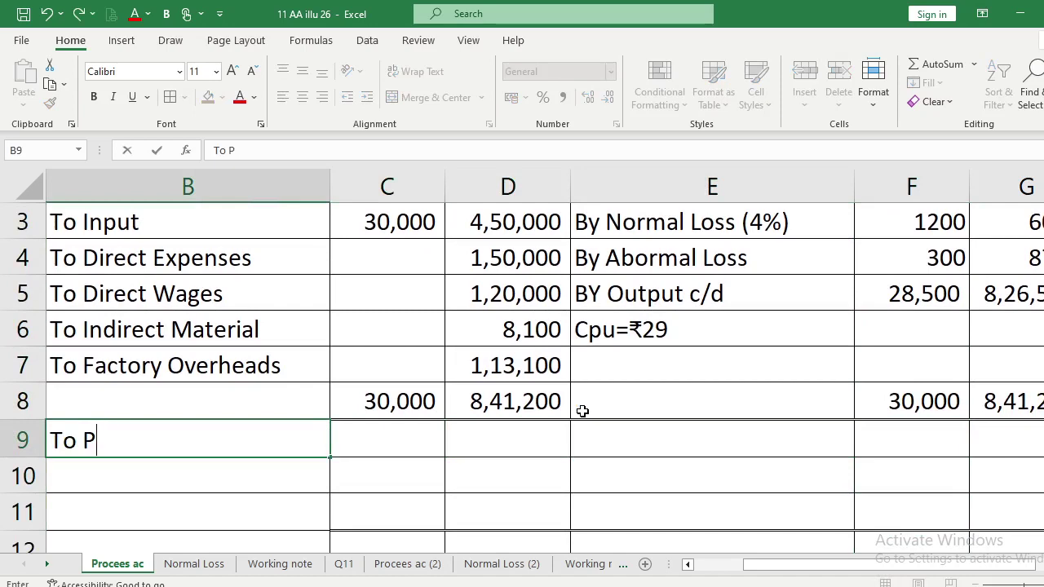
type("Put")
key("BackSpace")
key("BackSpace")
key("BackSpace")
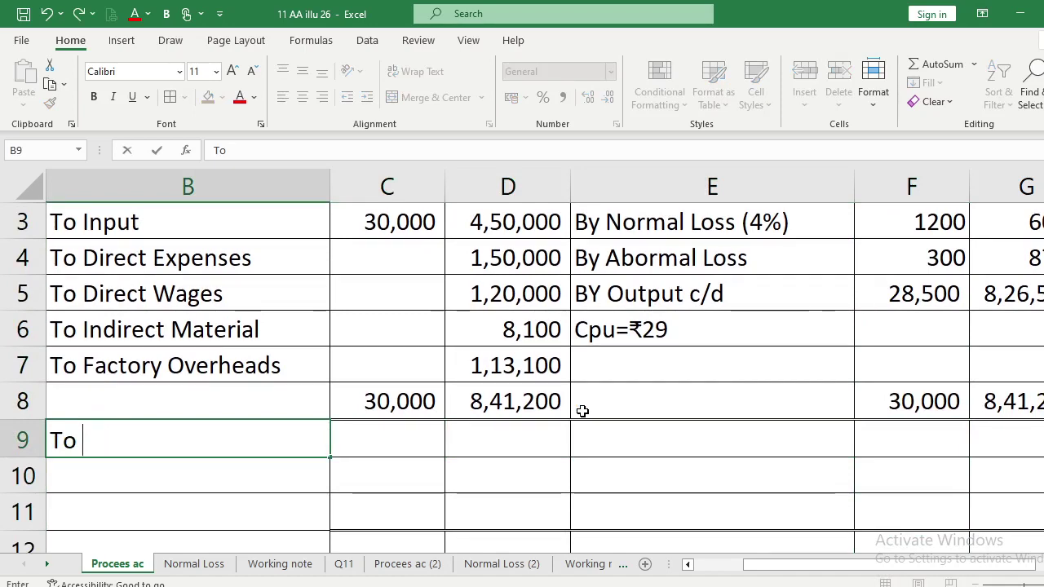
type("Output")
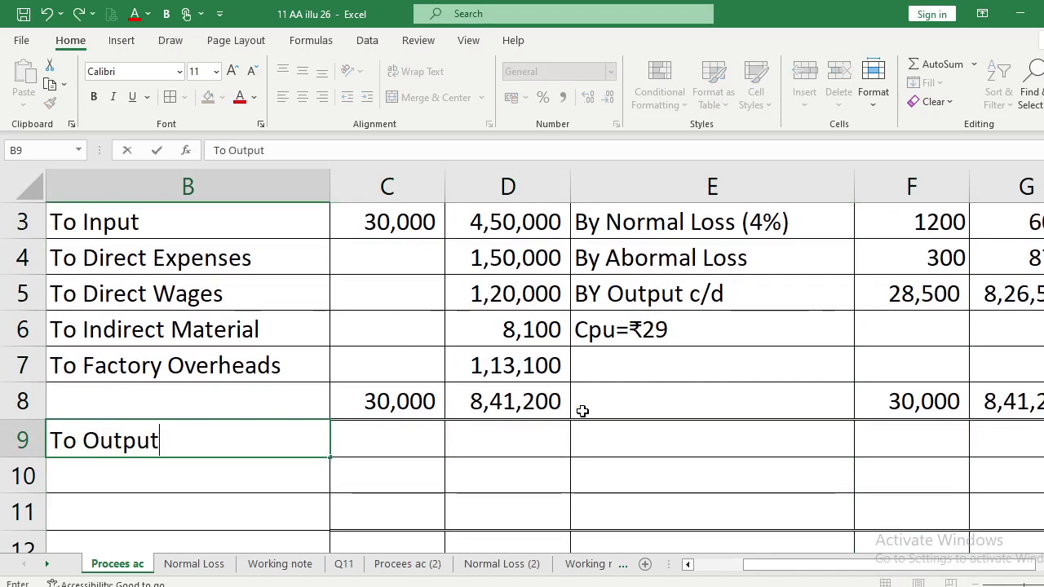
type(" b/d")
key("Return")
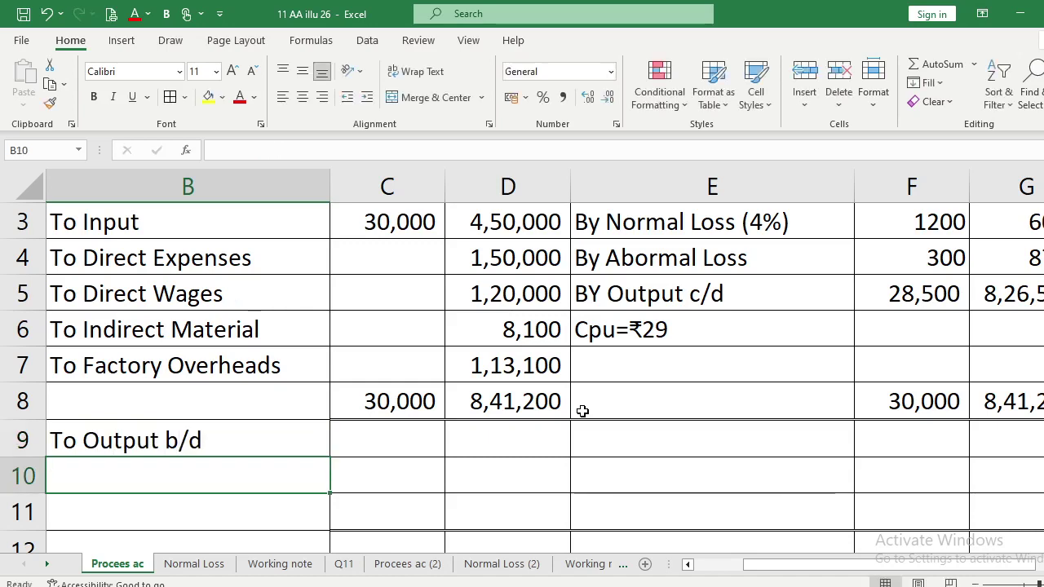
Fill in the output brought down with quantity 28,500 in C9 and amount 8,26,500 in D9.
key("Up")
key("Right")
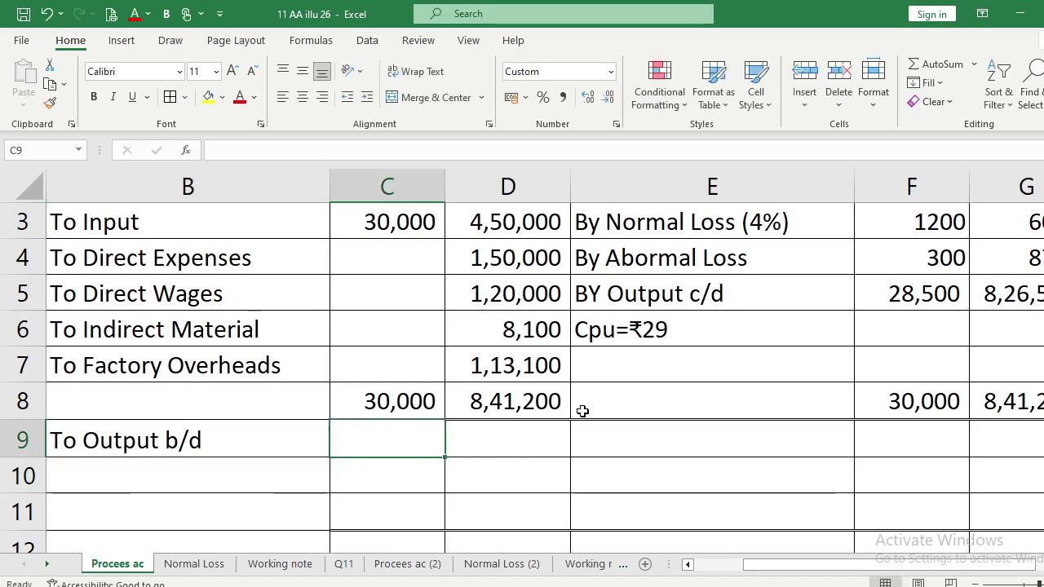
type("28500")
key("Return")
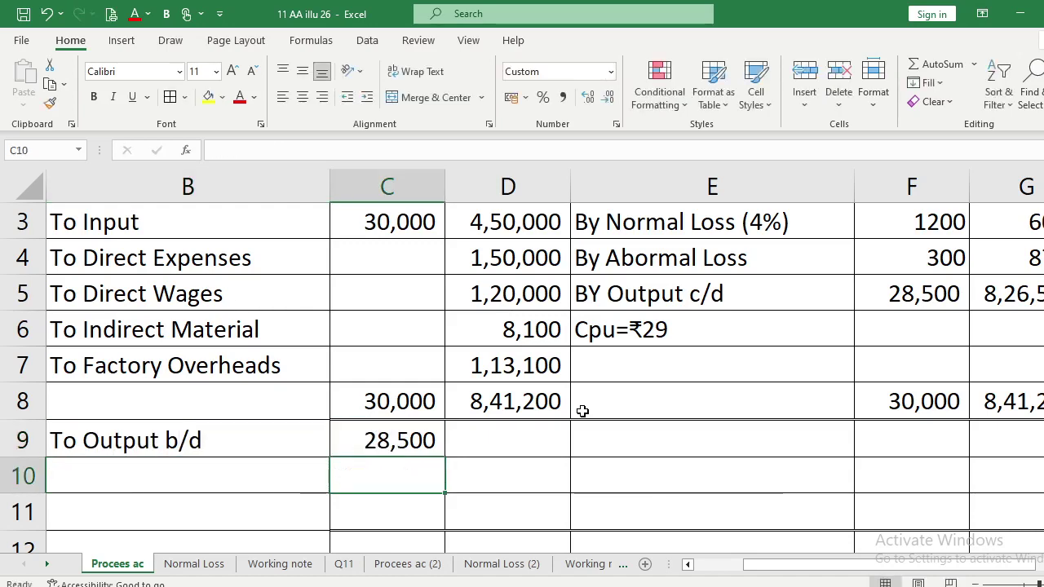
key("Up")
key("Right")
type("8,26,5")
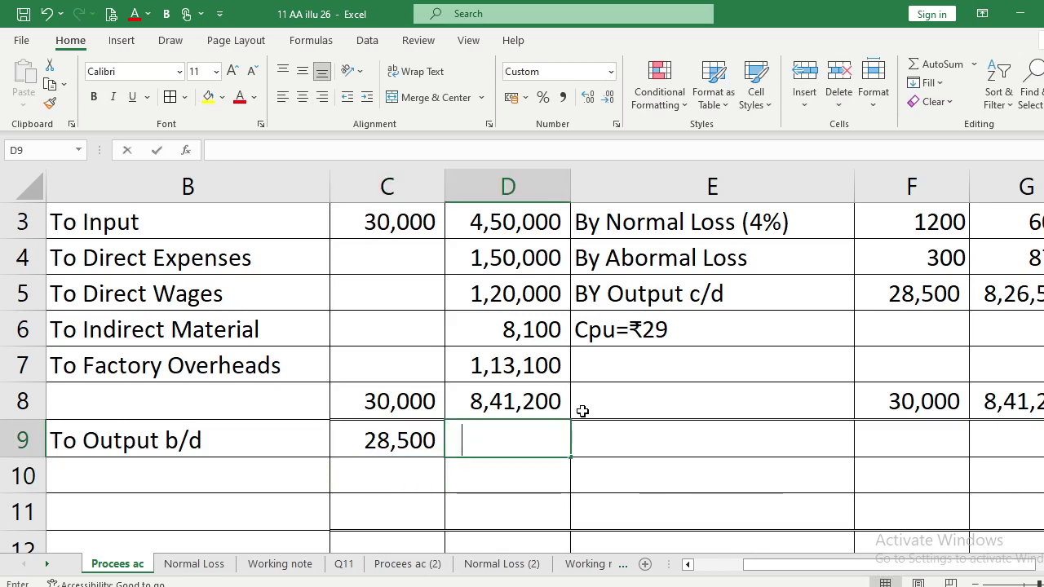
type("00")
key("Return")
key("Up")
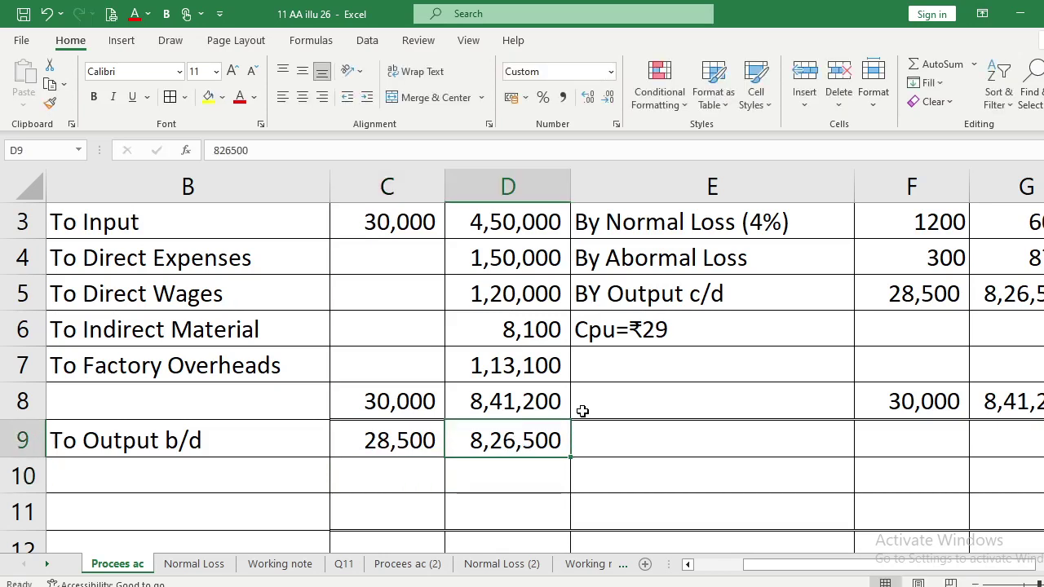
Check the share of output transferred to the next process in Q11.pdf and enter By Process II (70%) in E9.
key("Right")
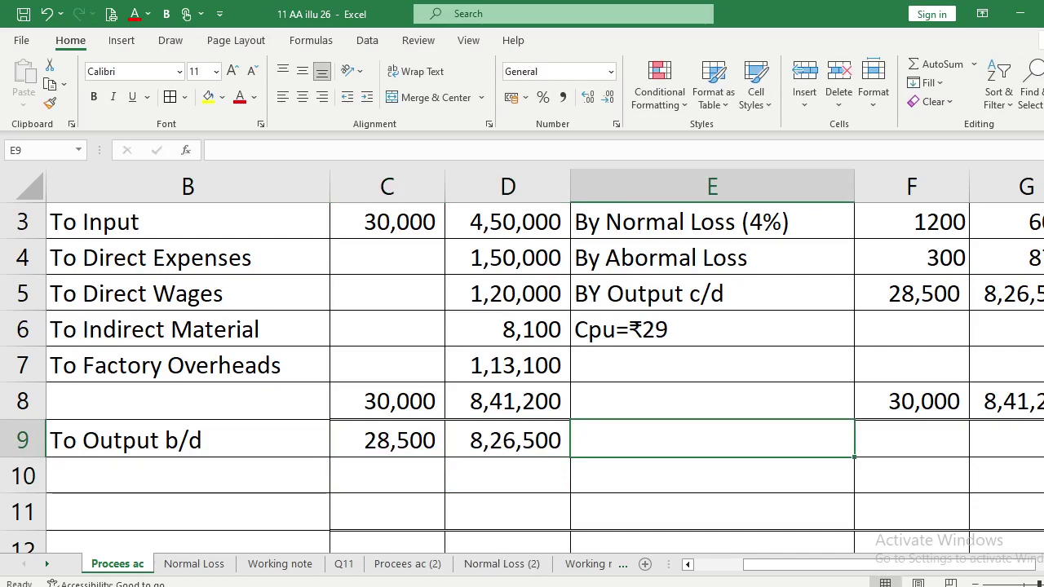
key("alt+Tab")
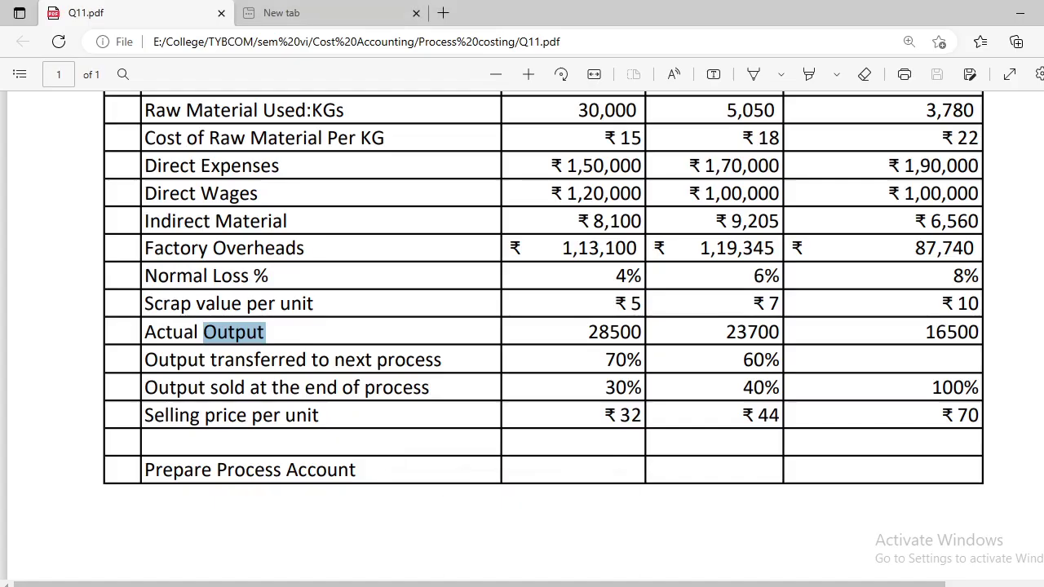
key("alt+Tab")
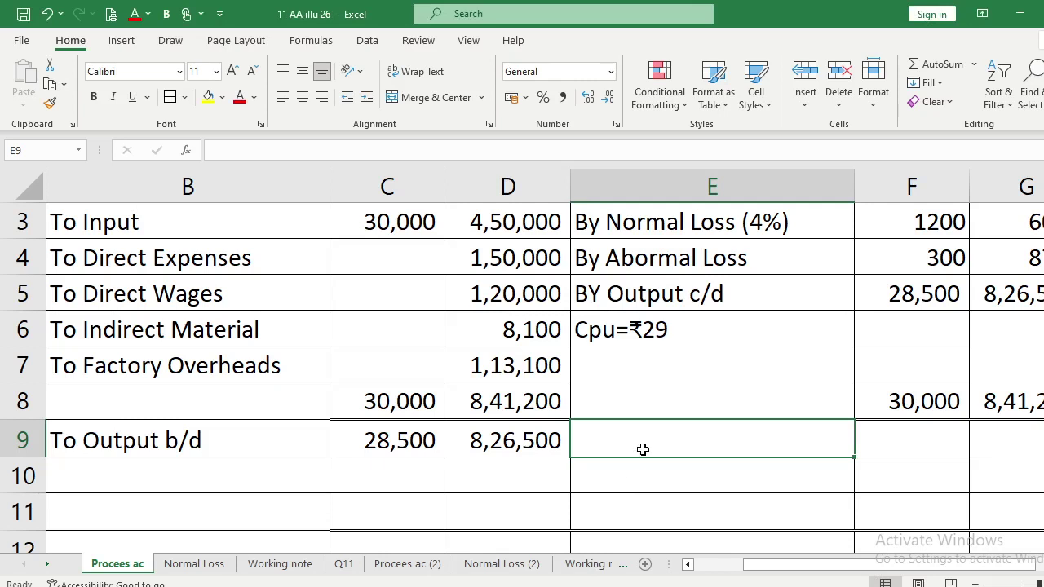
type("By P")
type("o")
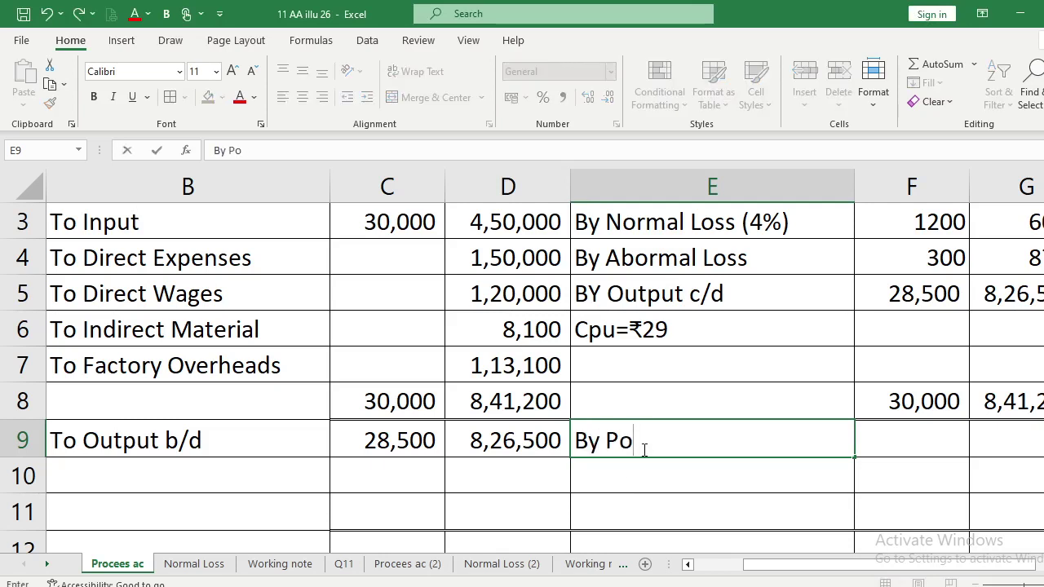
key("BackSpace")
type("rocess")
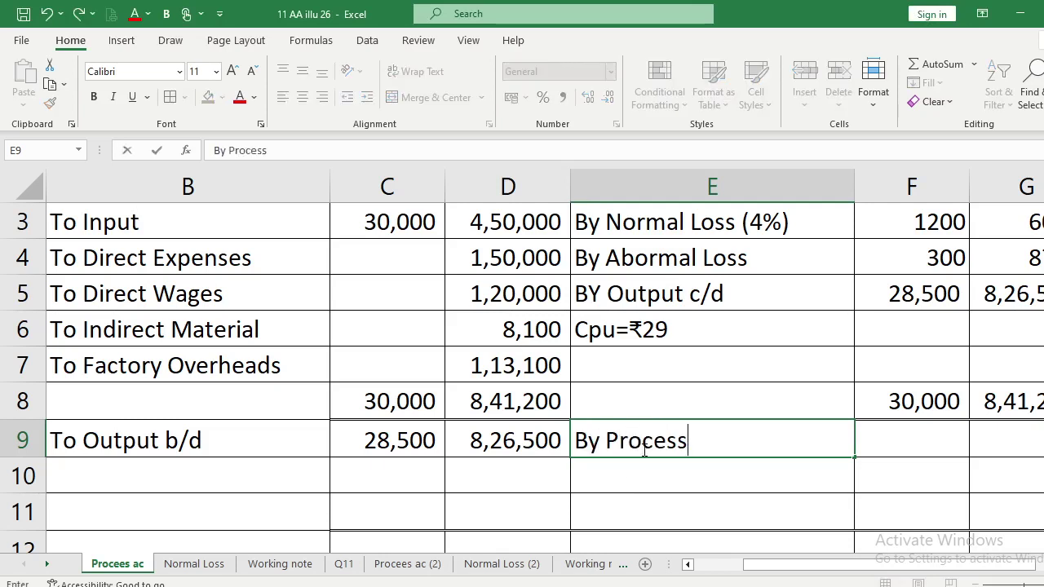
type(" II (")
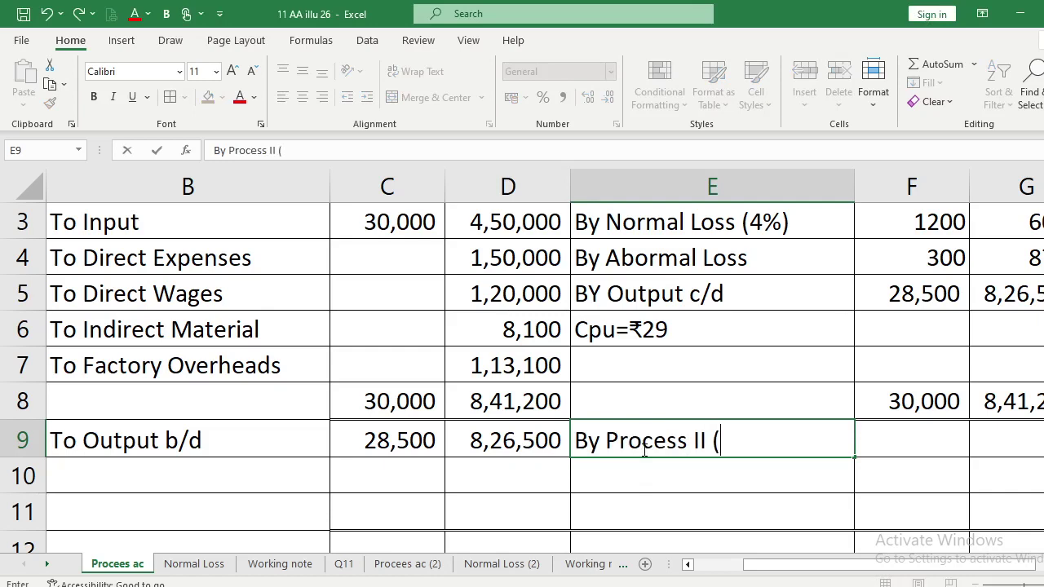
type("70%)")
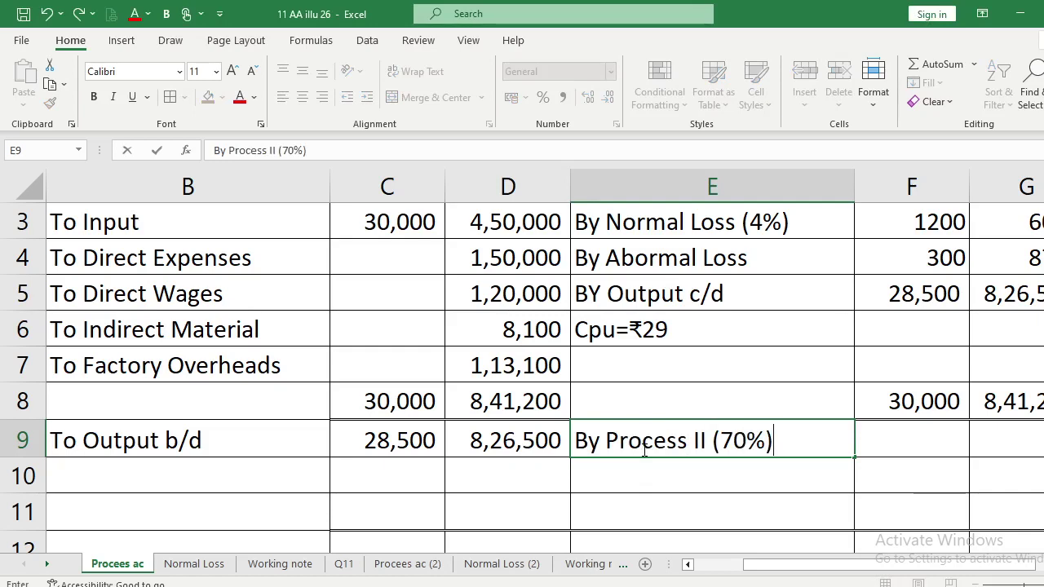
key("Return")
left_click(642, 449)
key("Down")
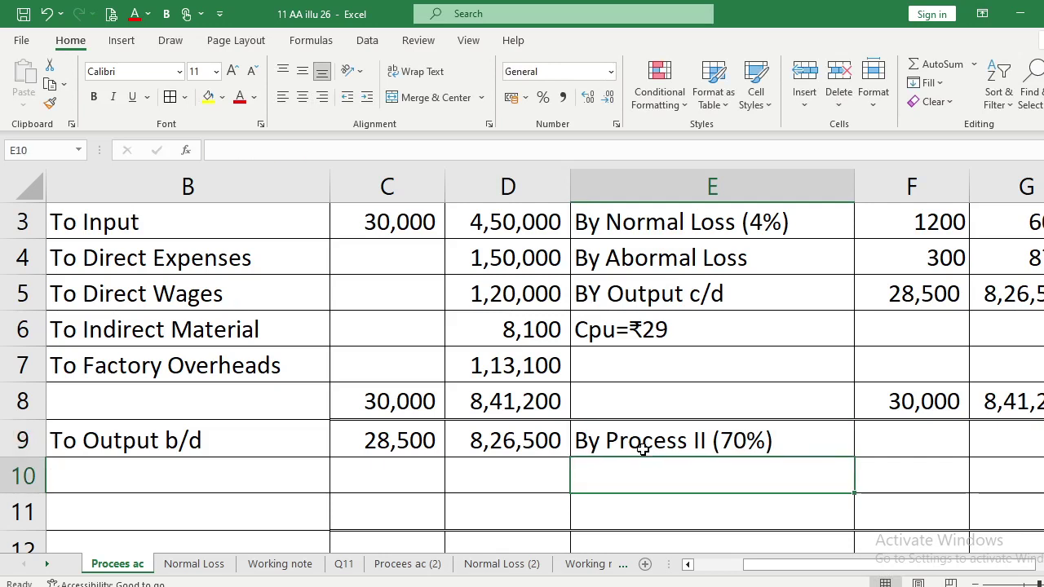
Calculate the quantity transferred to Process II in F9 with =C9*70%.
left_click(642, 448)
key("Right")
type("=")
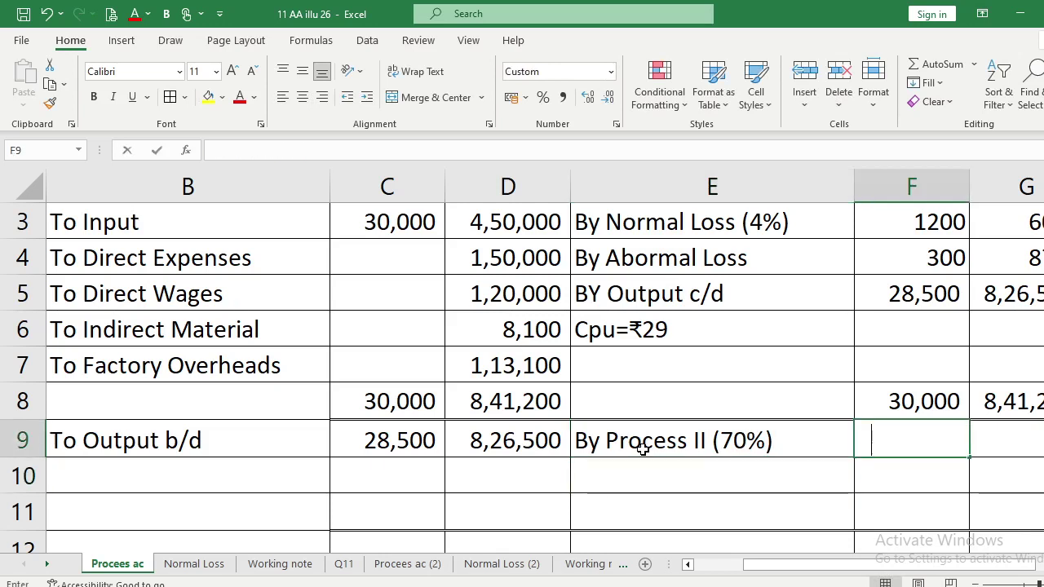
key("Left")
key("Left")
key("Left")
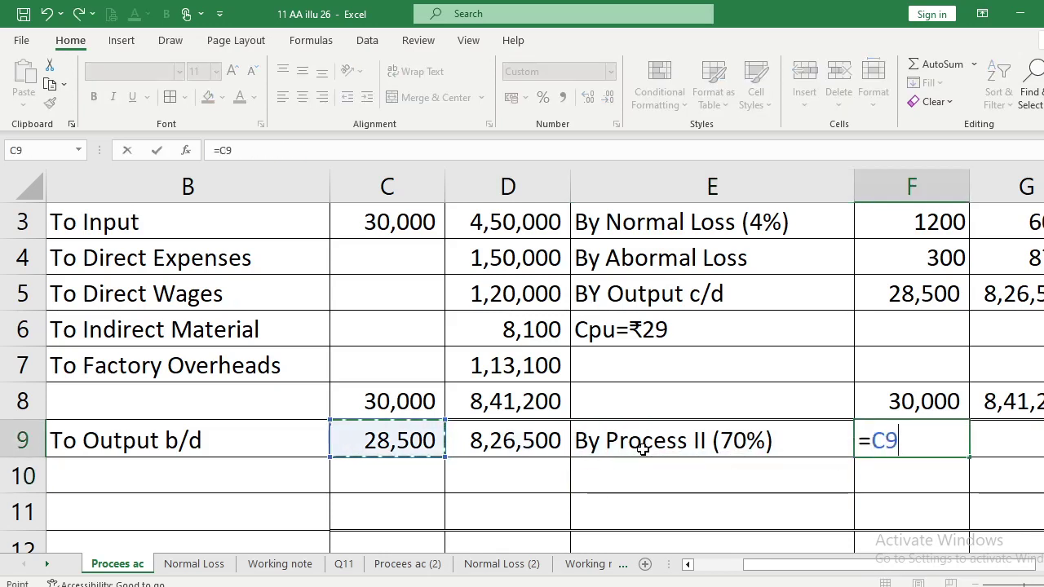
type("*70%")
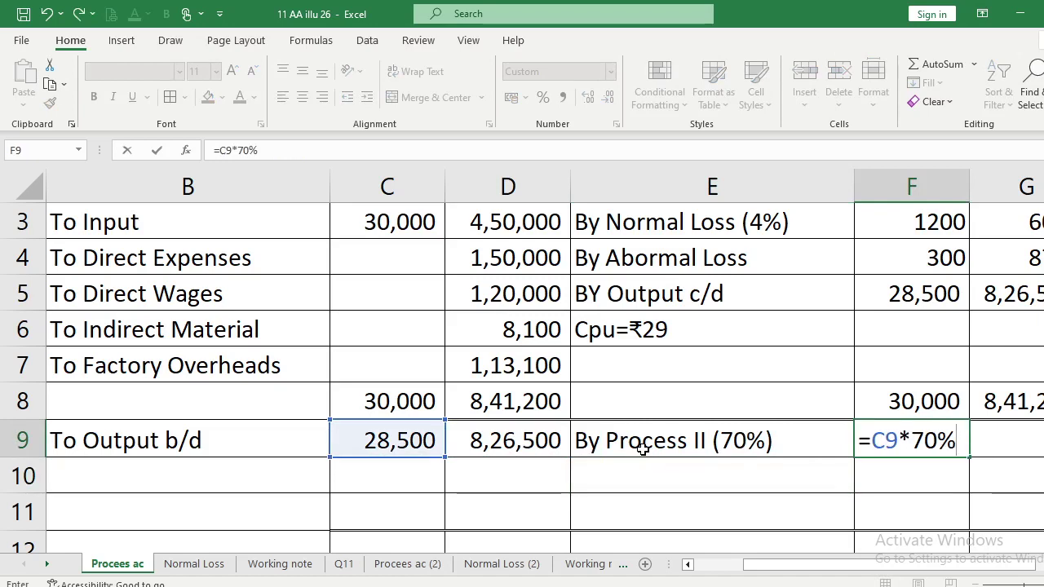
key("Return")
Calculate the amount transferred to Process II in G9 at cost per unit with =F9*29.
key("Up")
key("Right")
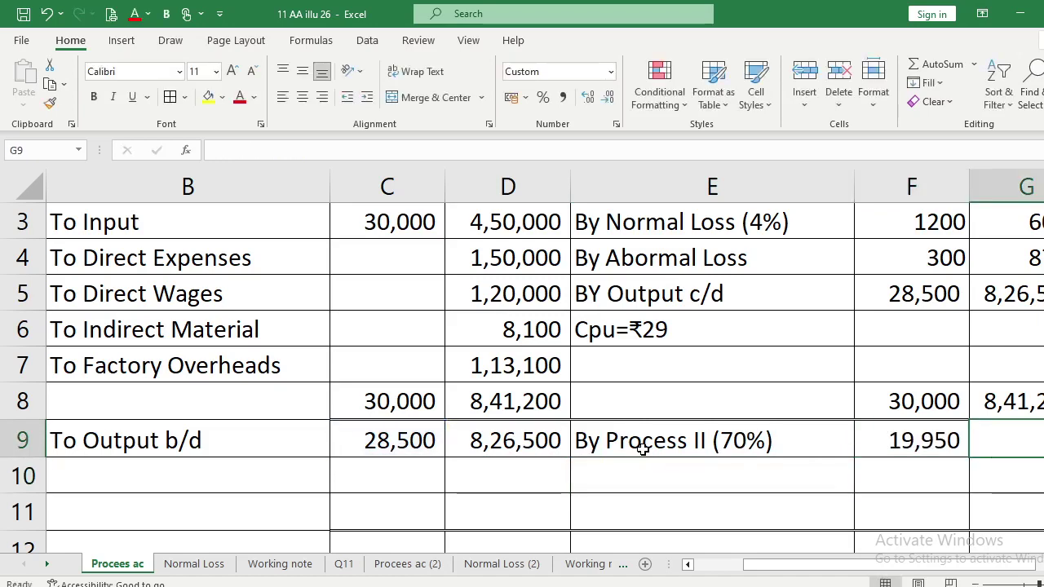
type("=")
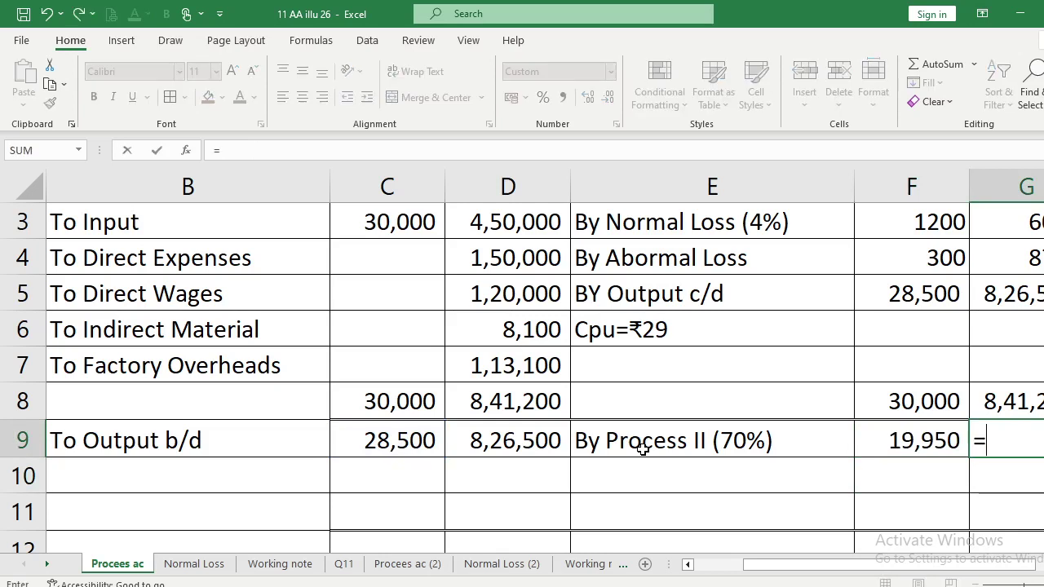
key("Left")
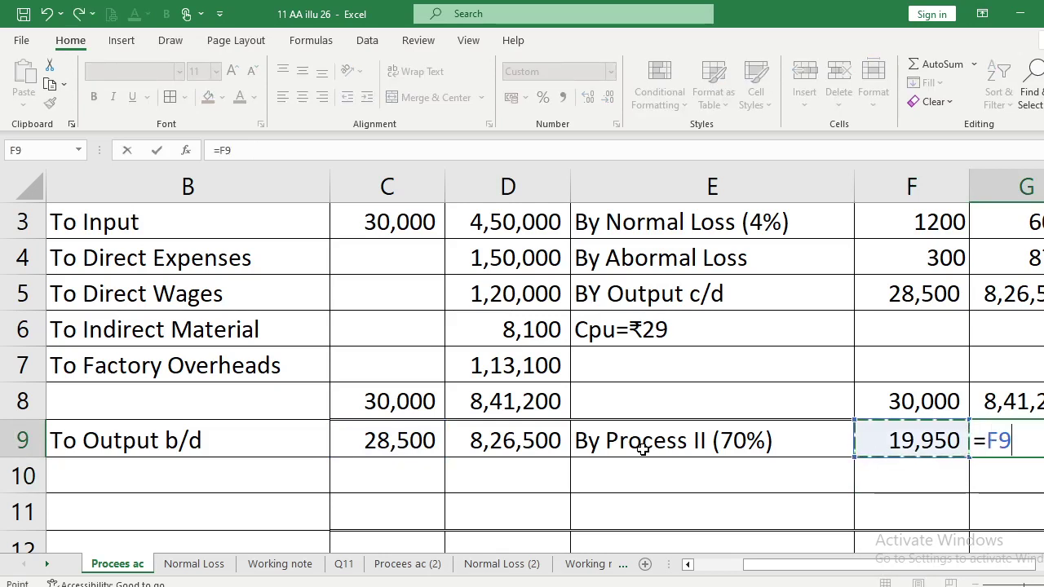
type("*29")
key("Return")
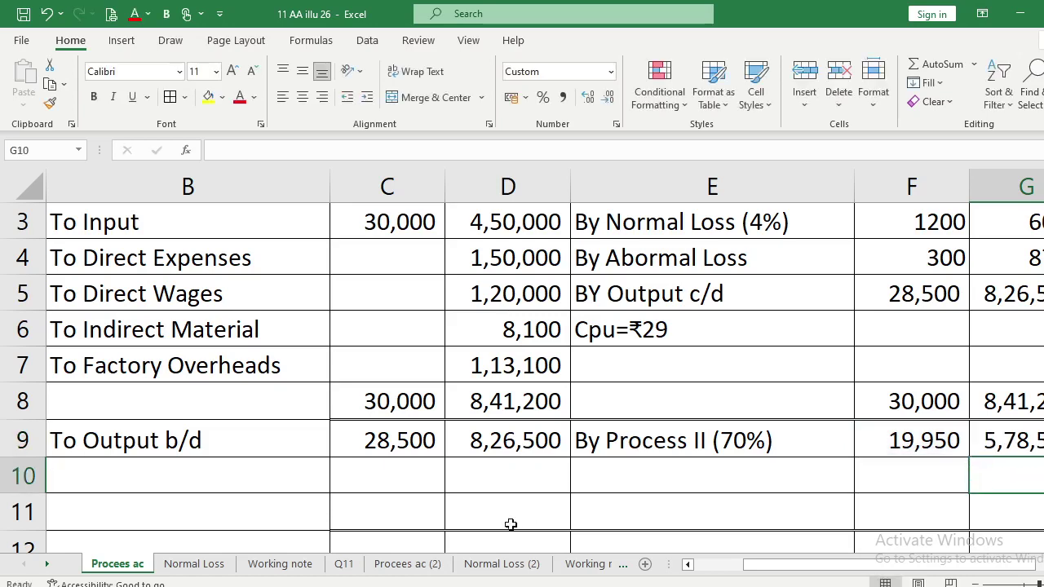
Check the share of output sold in Q11.pdf and enter By Sales A/c (30%) in E10.
key("alt+Tab")
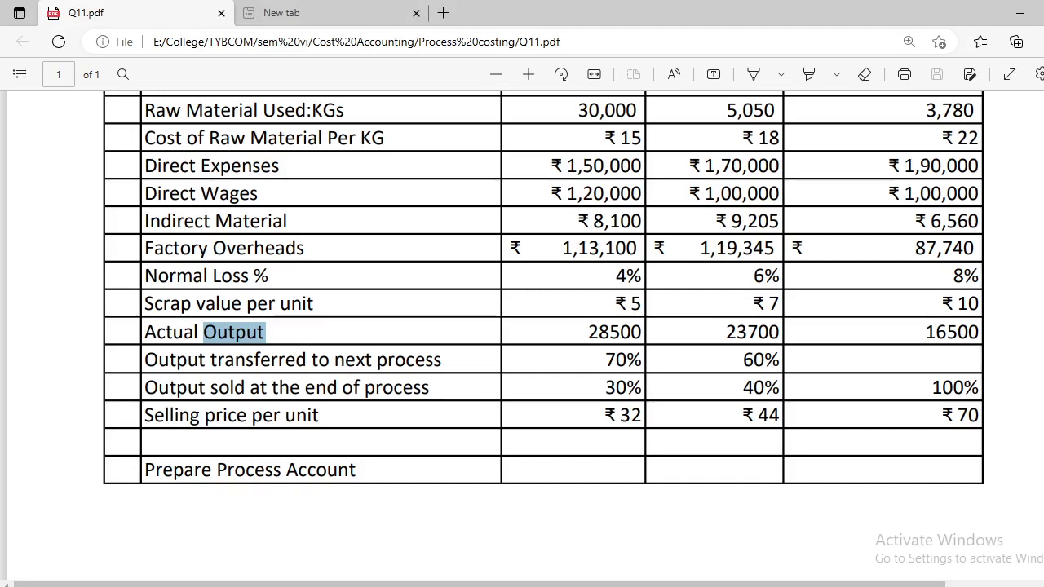
key("alt+Tab")
left_click(600, 482)
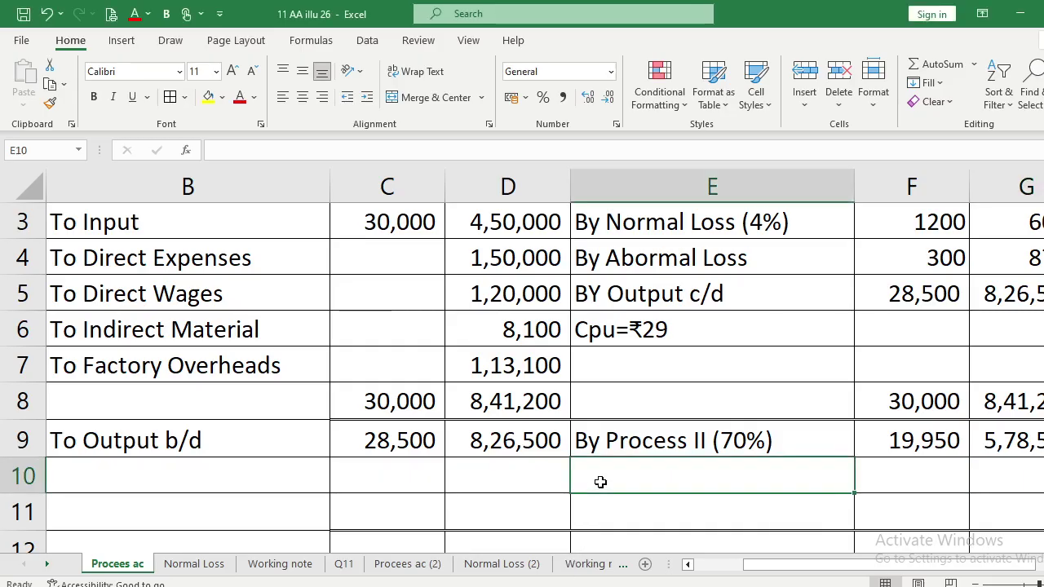
type("By Sales")
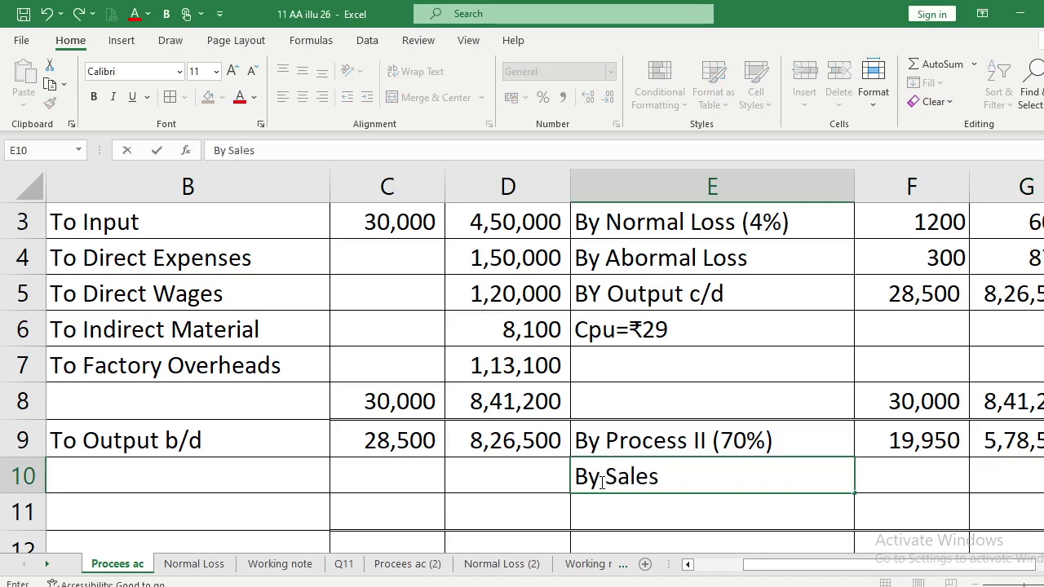
type(" A/c (30%")
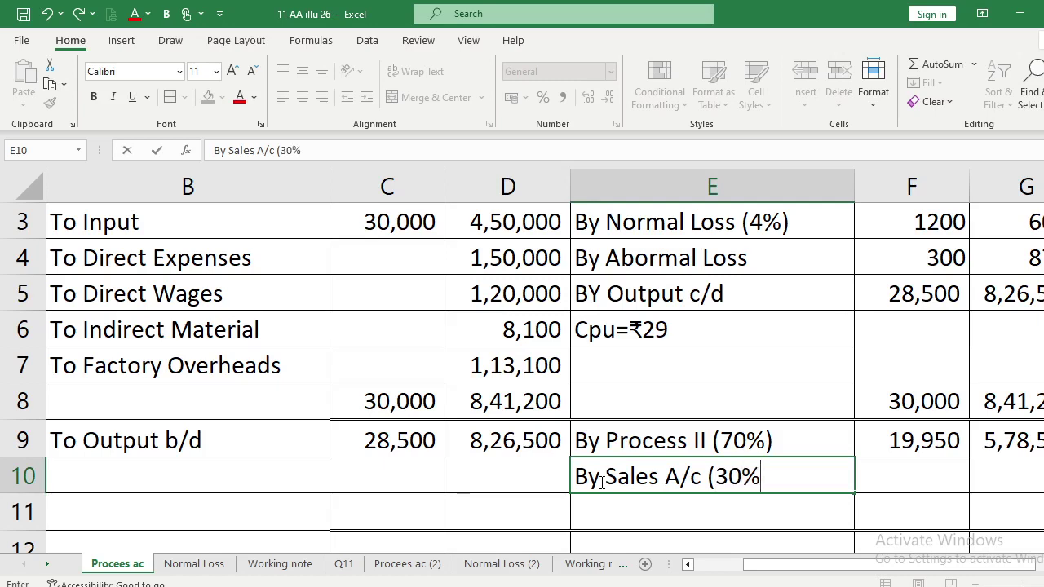
type(")")
key("Return")
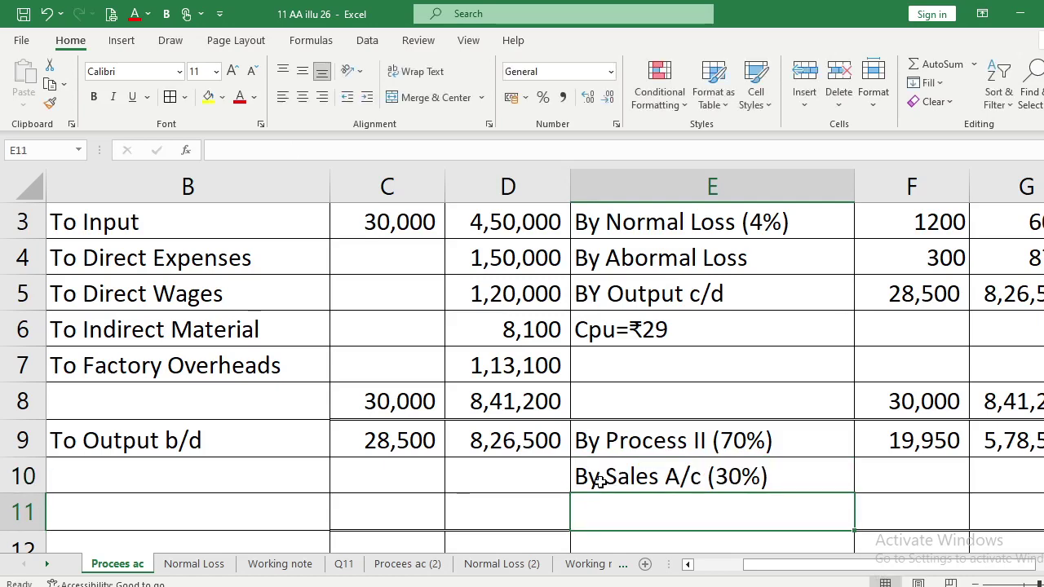
Calculate the quantity sold in F10 with =C9*30%.
left_click(602, 482)
key("Right")
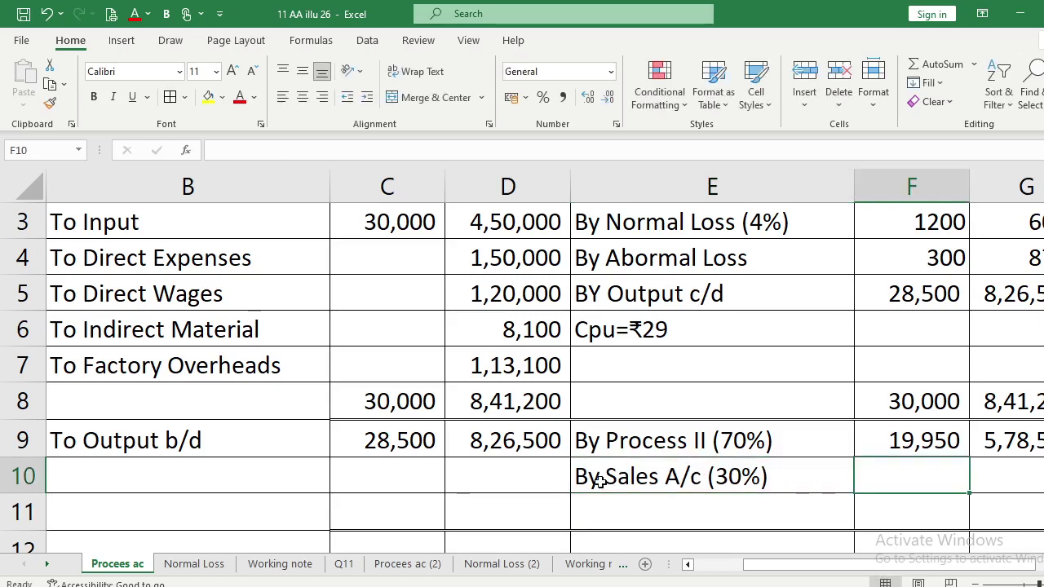
type("=")
key("Left")
key("Left")
key("Left")
key("Left")
key("Up")
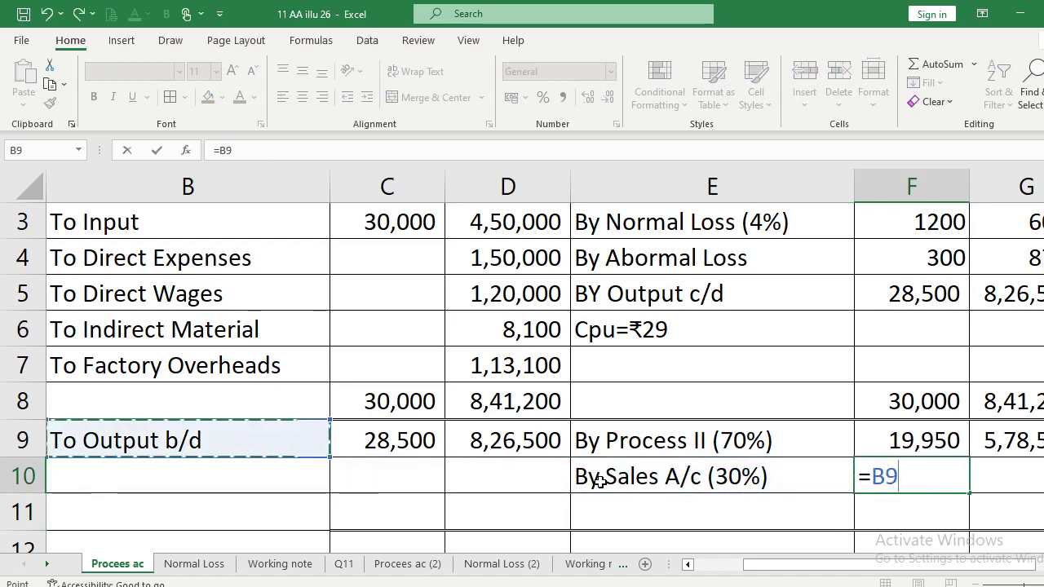
key("Right")
type("*30")
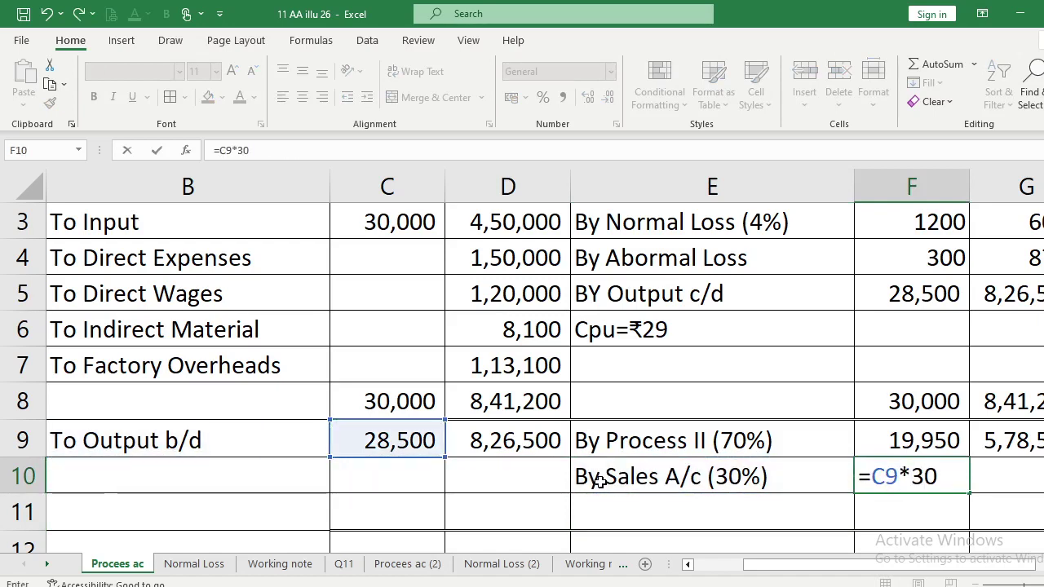
type("%")
key("Return")
Check the Process I selling price per unit in Q11.pdf and calculate the sales amount in G10 with =F10*32.
key("Up")
key("Right")
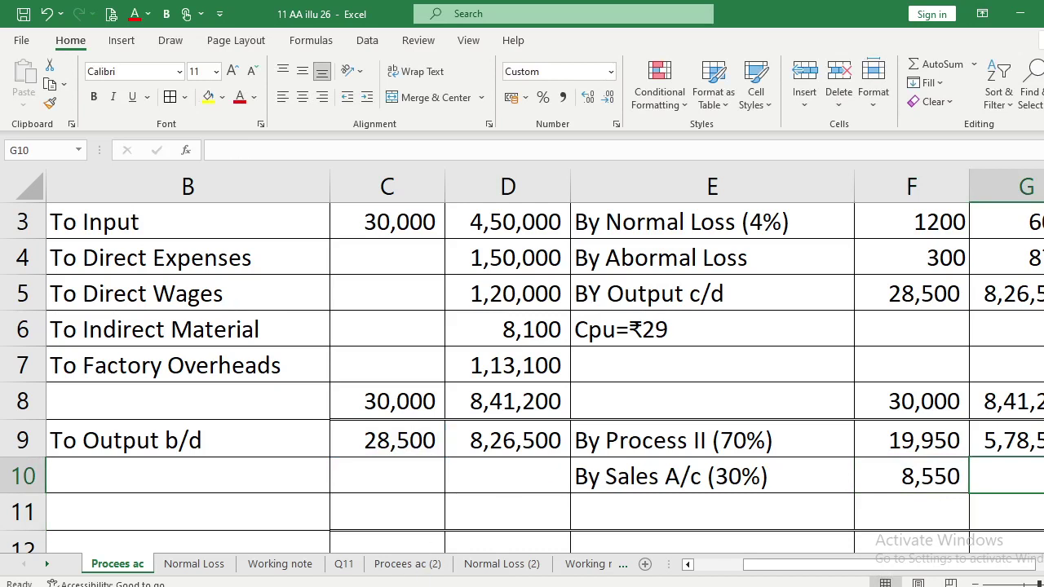
key("alt+Tab")
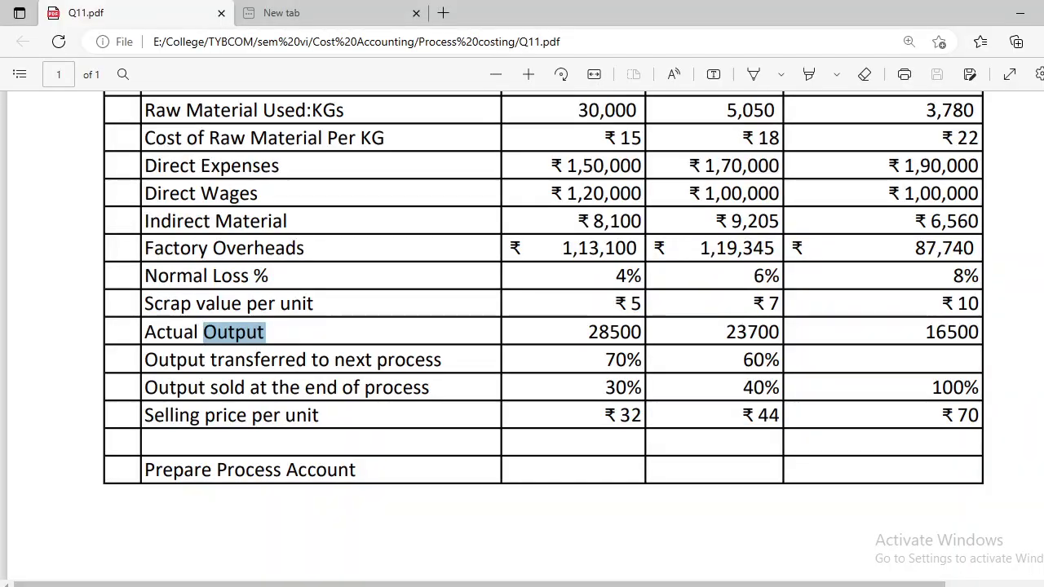
key("alt+Tab")
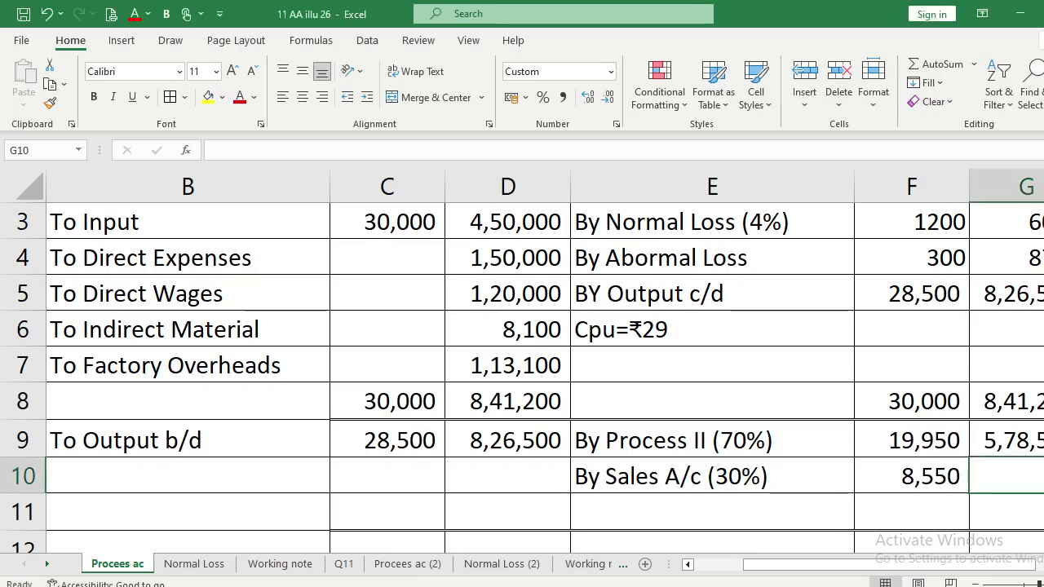
type("=")
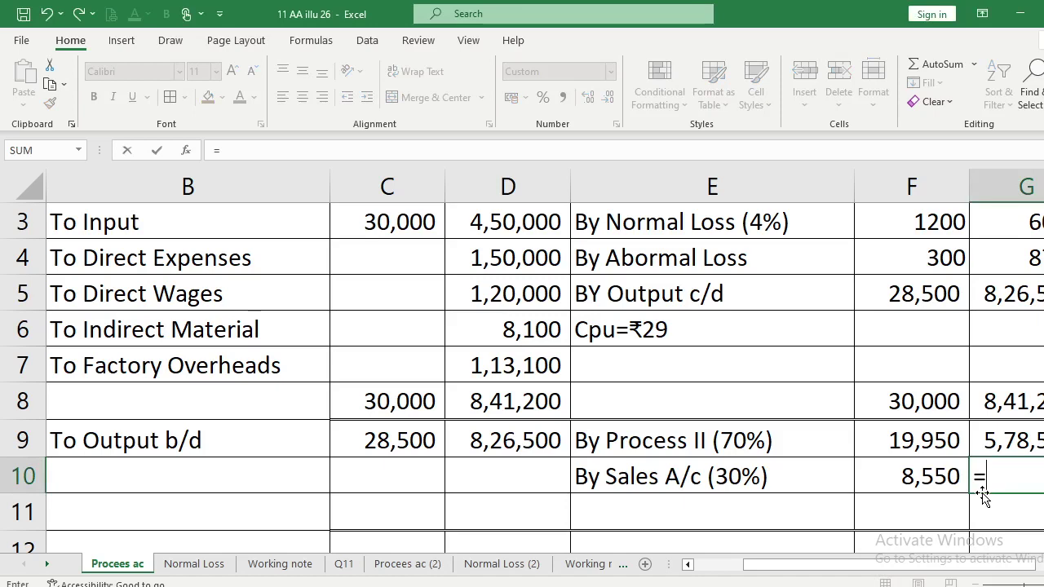
key("Left")
type("*3")
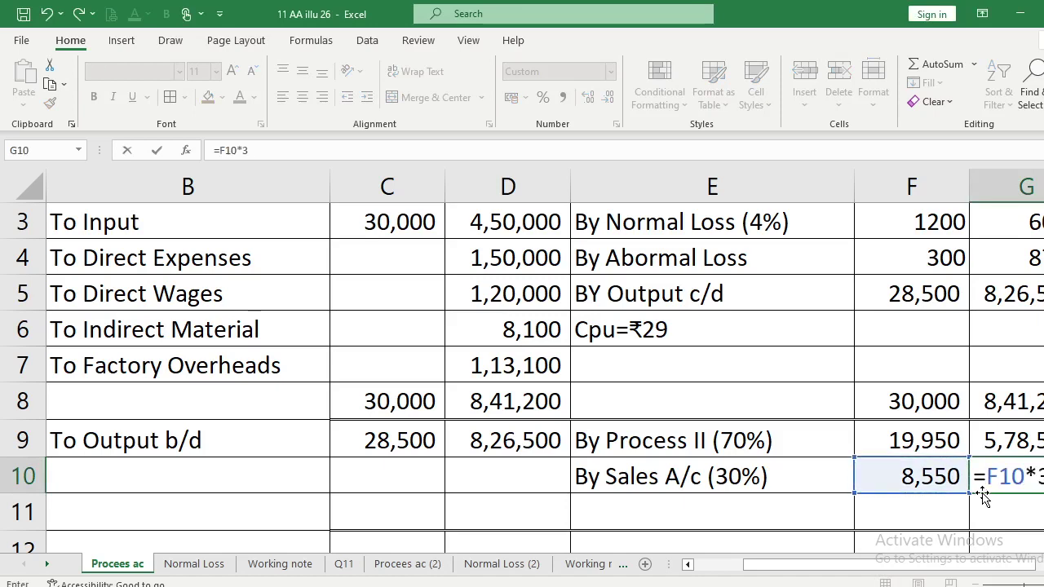
key("Return")
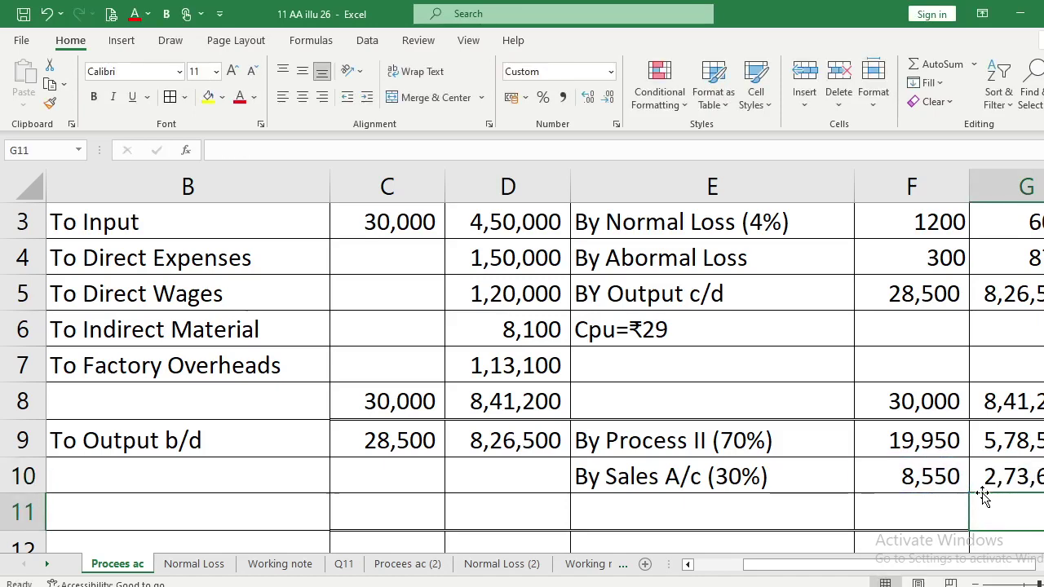
Total the credit-side quantities in F11 with =F9+F10.
key("Left")
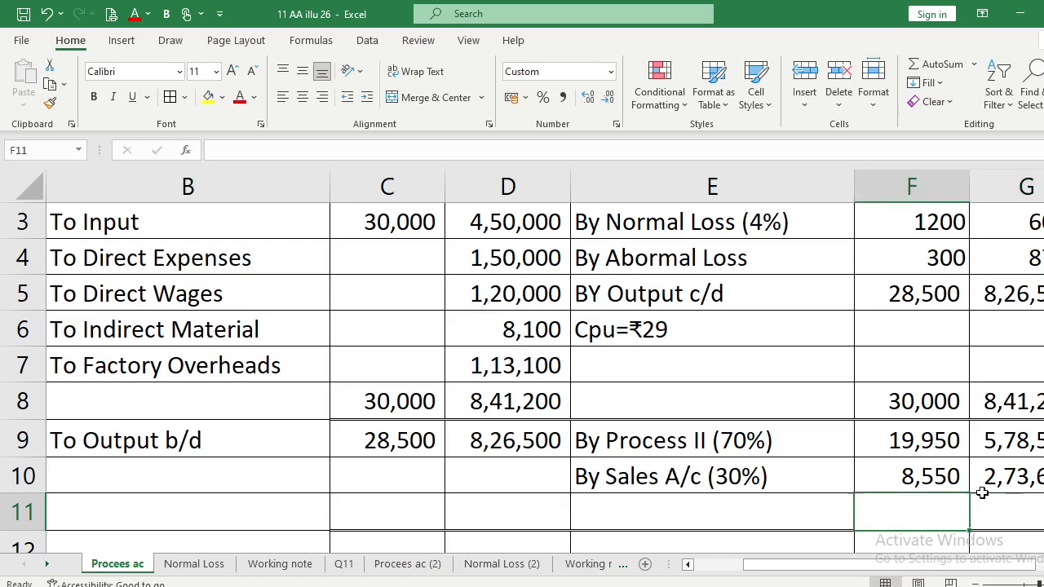
type("=")
key("Up")
key("Up")
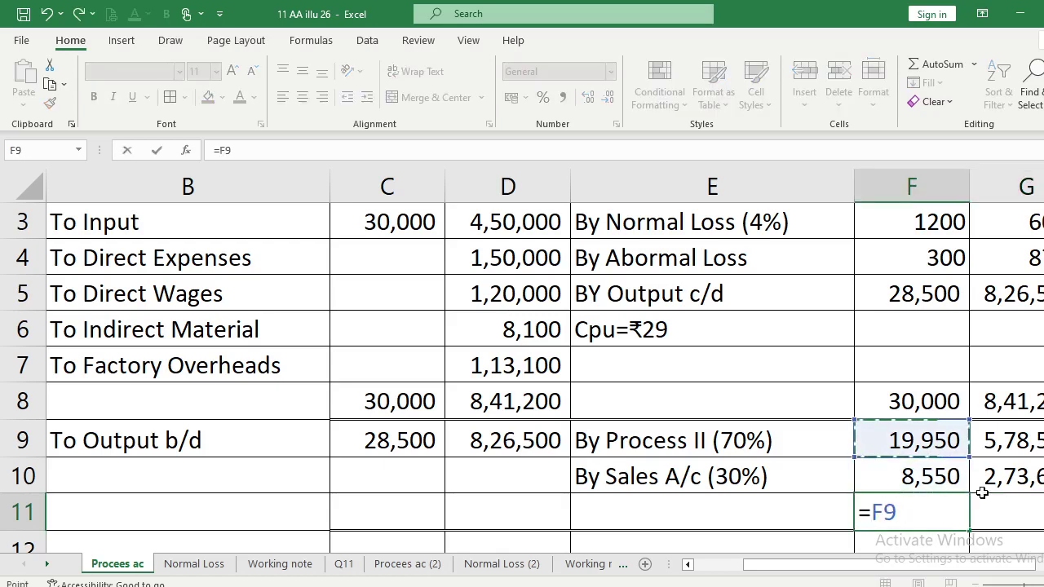
type("+")
key("Up")
key("Return")
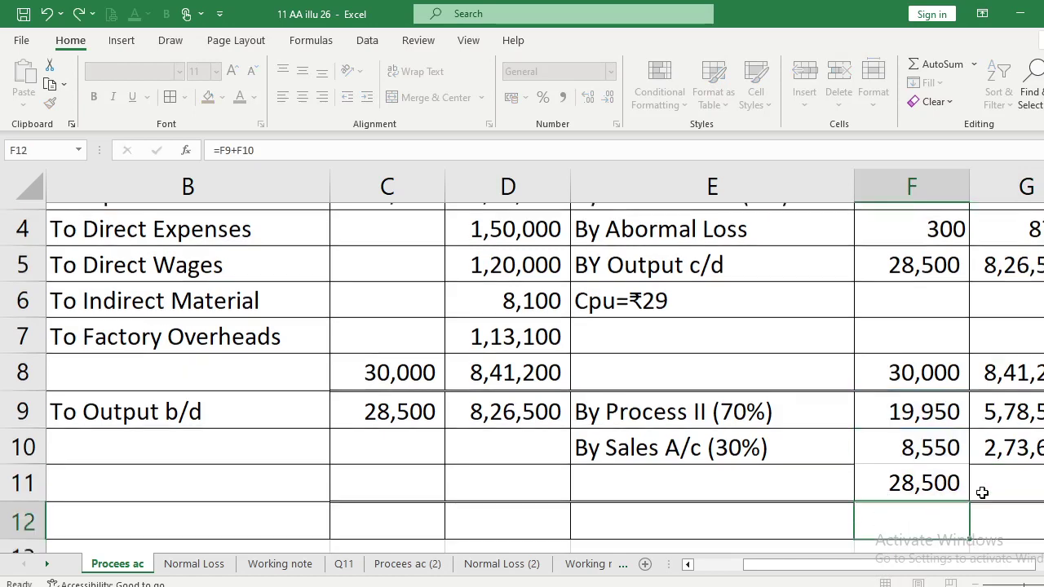
Enter the debit-side quantity total in C11 with =C9.
key("Up")
key("Up")
key("Left")
key("Left")
key("Left")
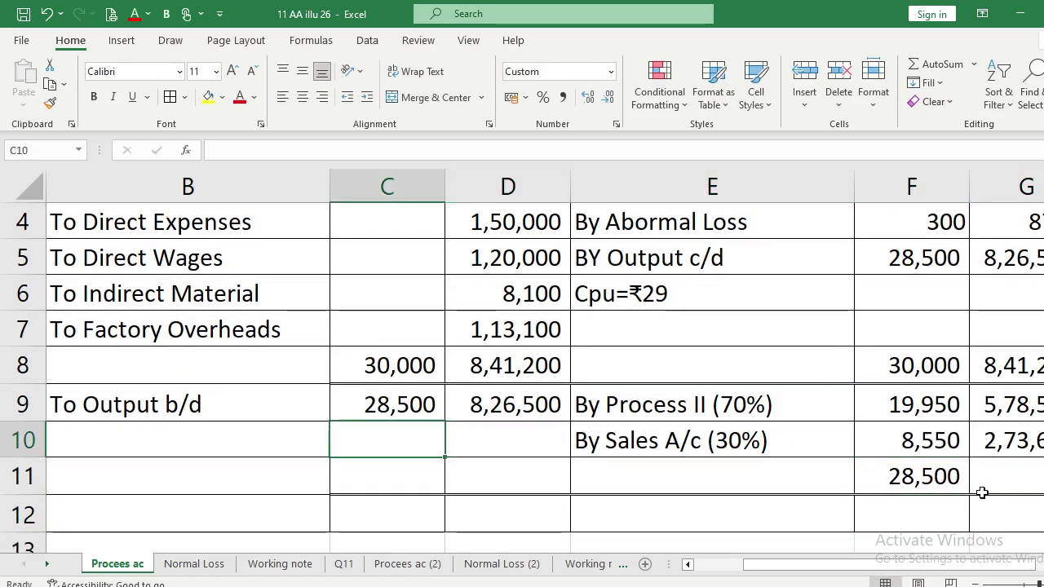
key("Down")
type("=")
key("Up")
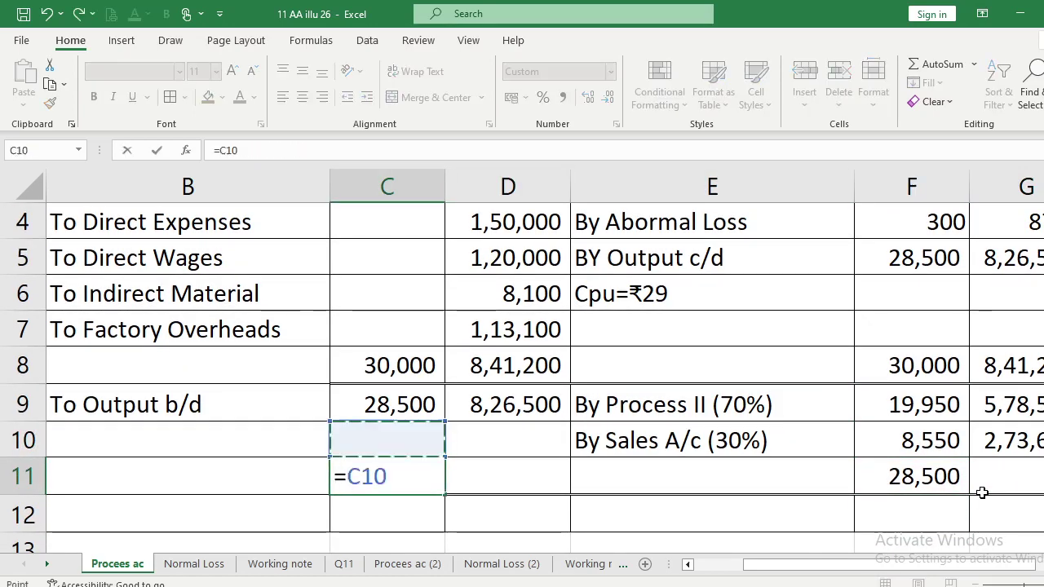
key("Up")
key("Return")
Total the credit-side amounts in G11 with =G9+G10.
key("Up")
key("Up")
key("Right")
key("Right")
key("Right")
key("Right")
key("Right")
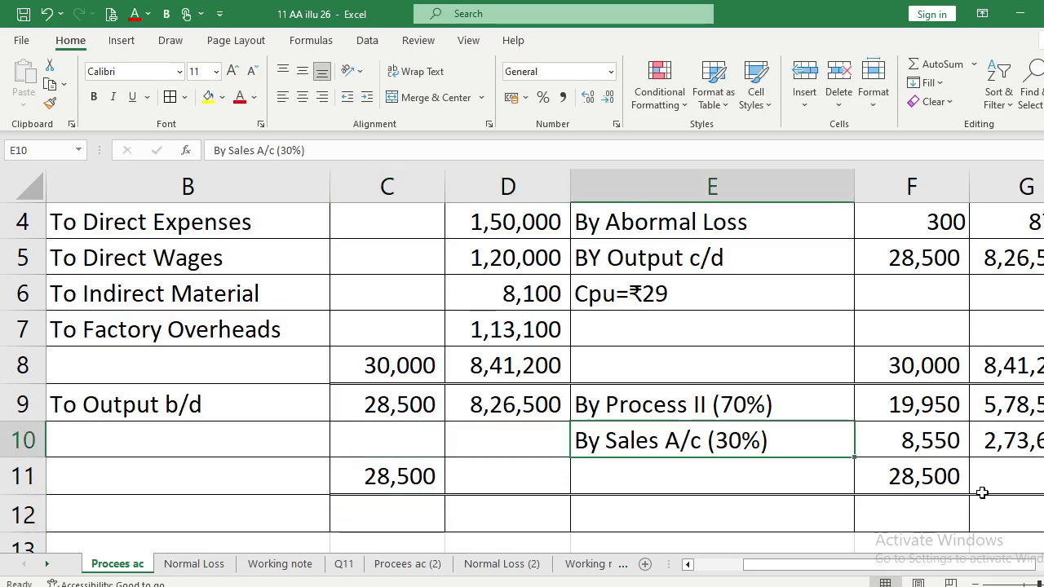
key("Left")
key("Down")
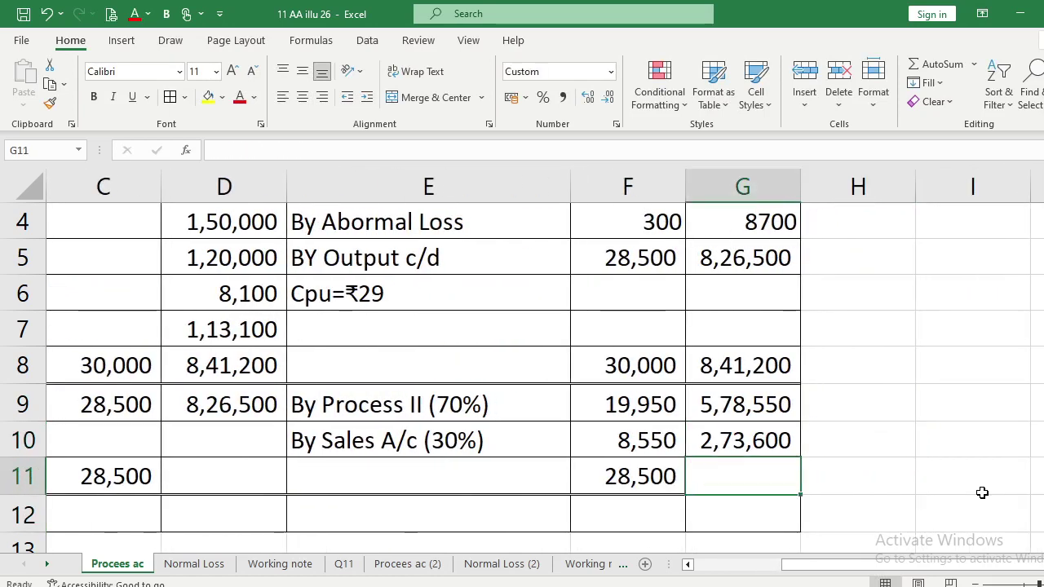
type("=")
key("Up")
key("Up")
type("+")
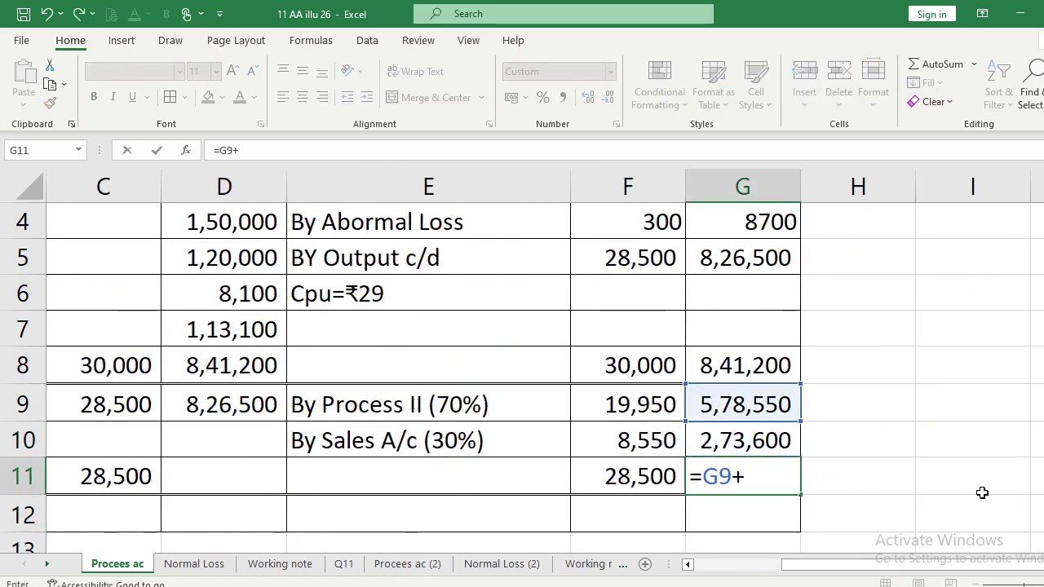
key("Up")
key("Return")
Enter the particulars To Costing P&L A/c in B10 for the profit on sale.
key("Up")
key("Left")
key("Left")
key("Left")
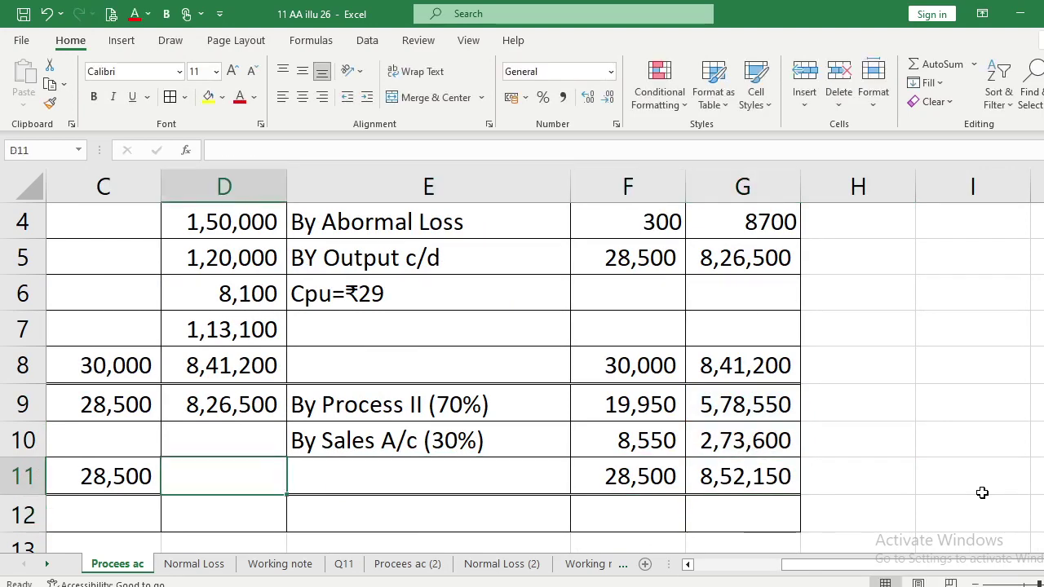
key("Left")
key("Left")
key("Left")
key("Up")
key("Right")
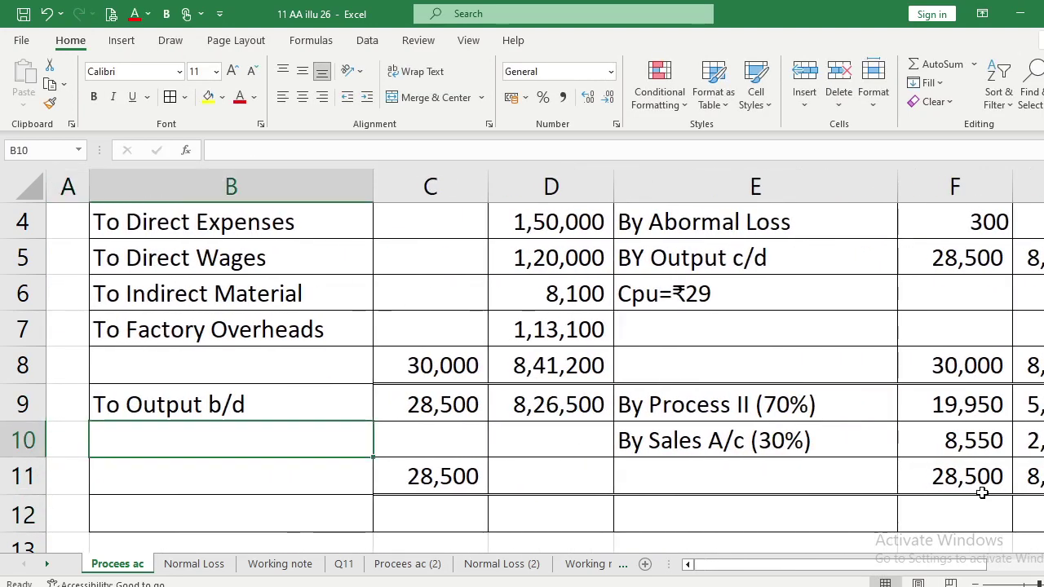
type("To Costin")
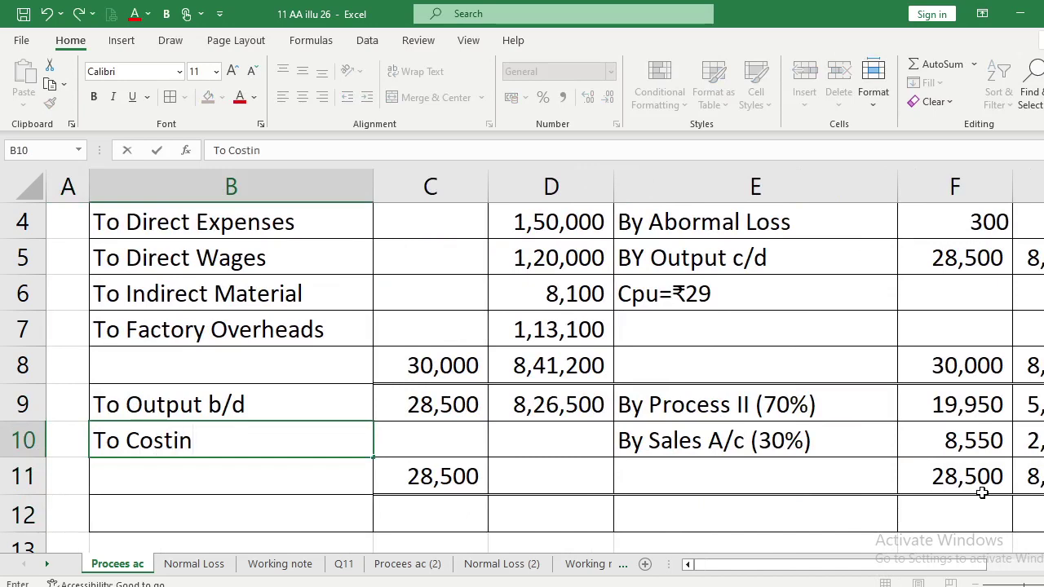
type("g P&L")
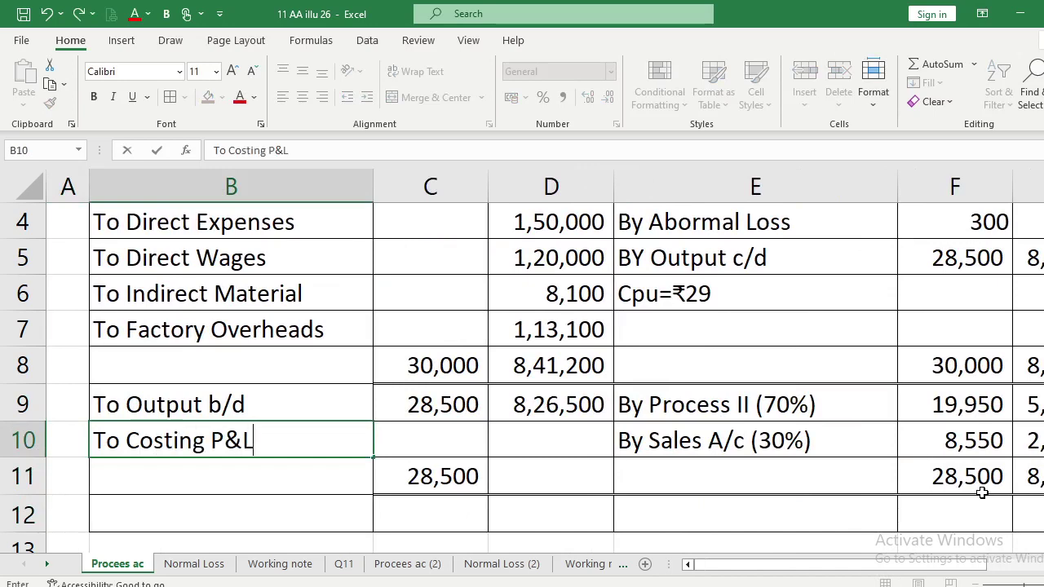
type(" A/c")
key("Return")
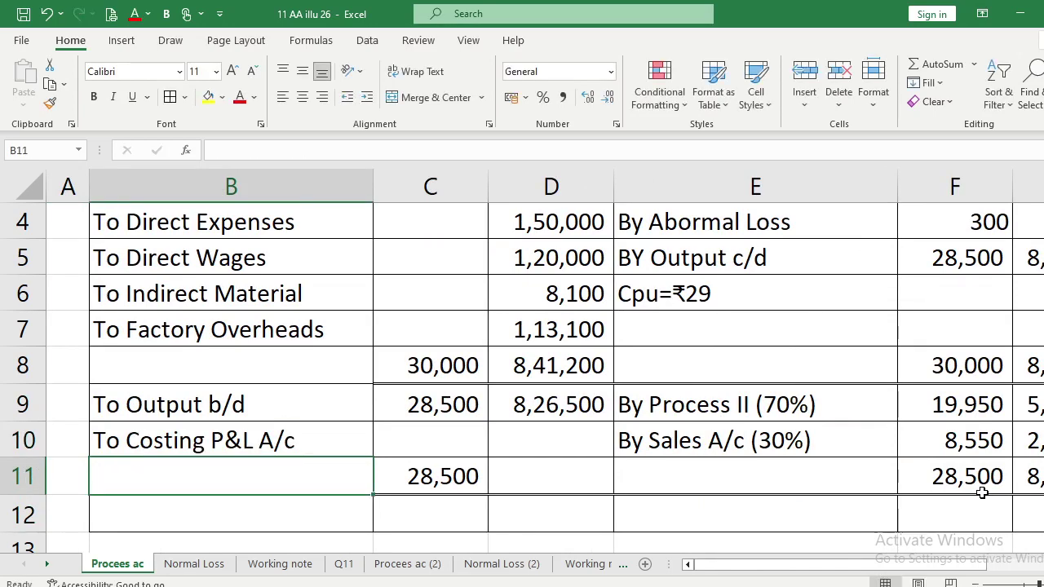
Carry the credit-side amount total over to D11 with =G11.
key("Up")
key("Right")
key("Right")
key("Down")
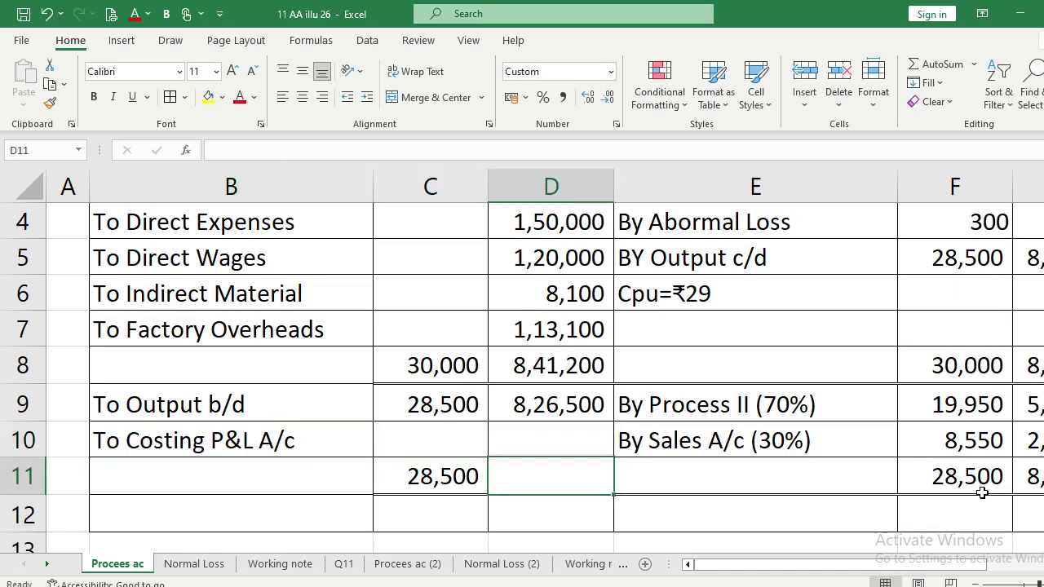
type("=")
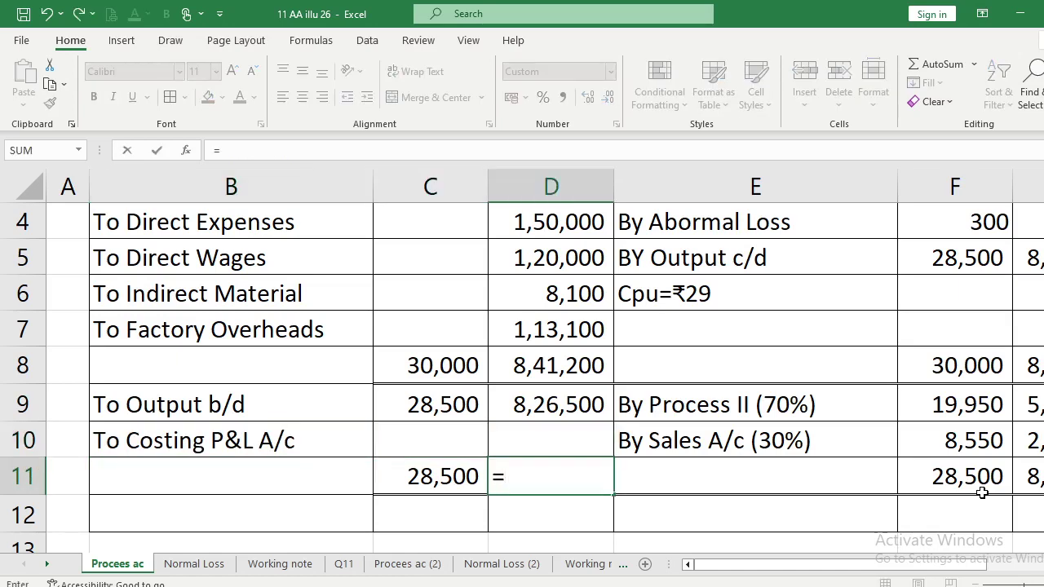
left_click_drag(982, 492, 982, 493)
key("Return")
Calculate the balancing profit for Costing P&L in D10 with =D11-D9.
key("Up")
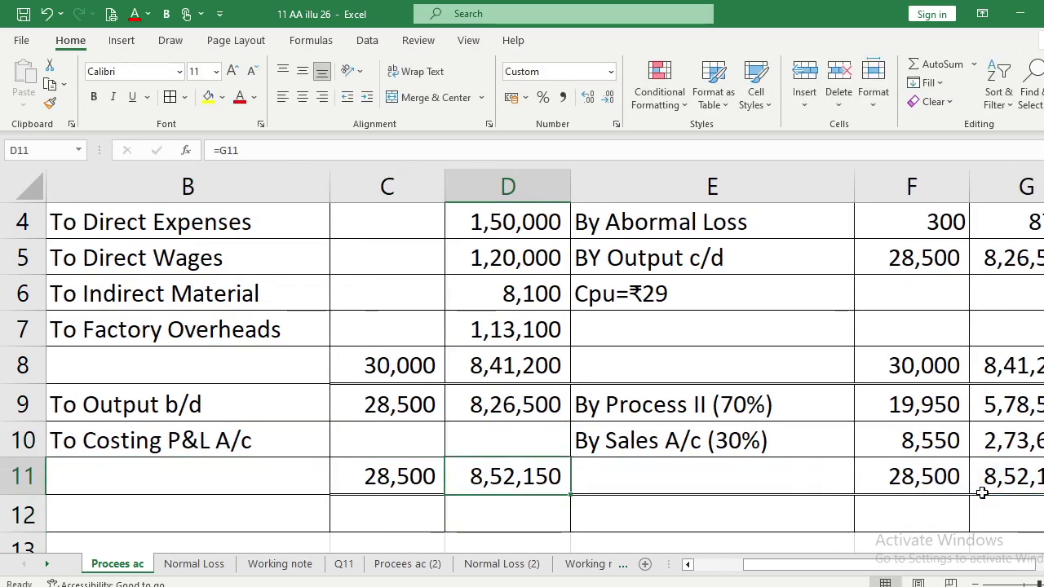
key("Up")
type("=")
key("Down")
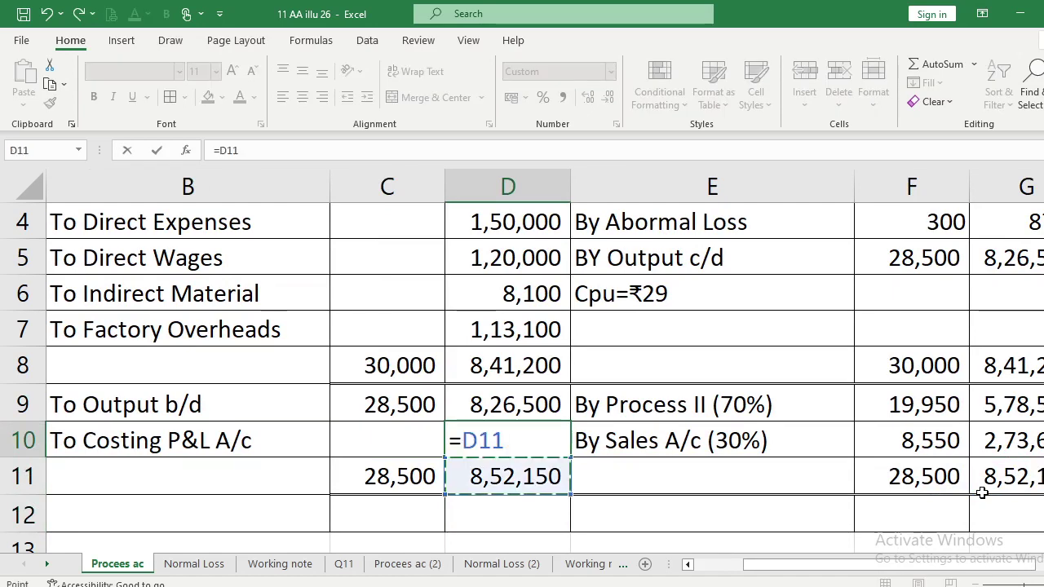
type("-")
key("Up")
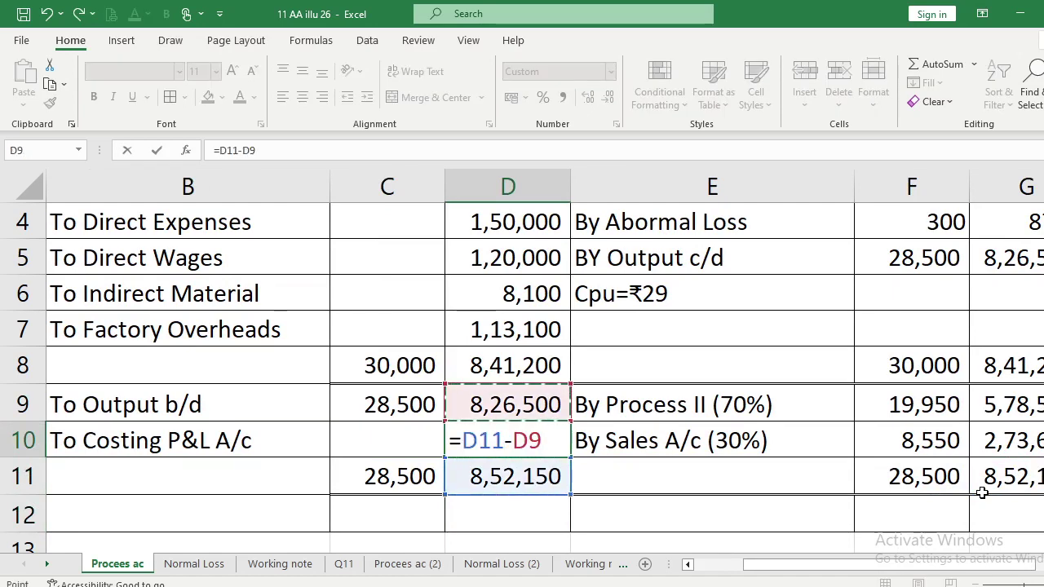
key("Return")
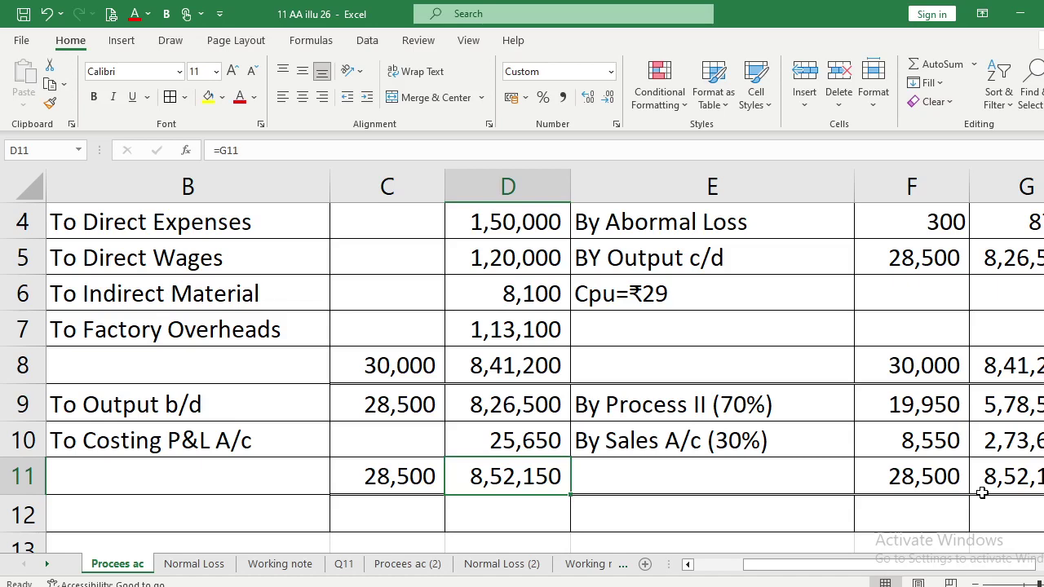
key("Down")
key("Down")
key("Down")
key("Down")
key("Down")
key("Down")
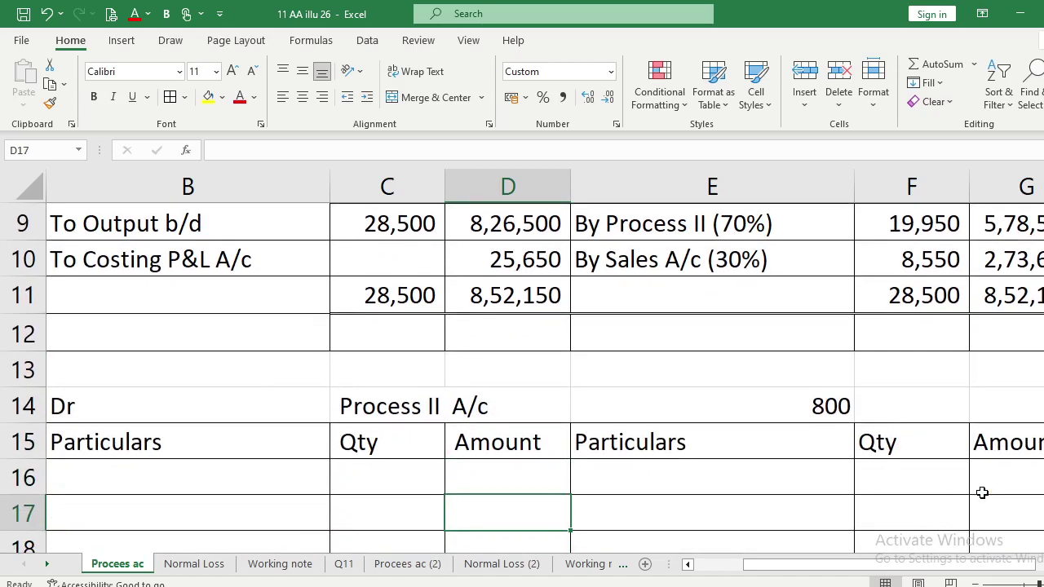
key("Up")
key("Up")
key("Up")
key("Up")
key("Up")
key("Up")
key("Up")
key("Right")
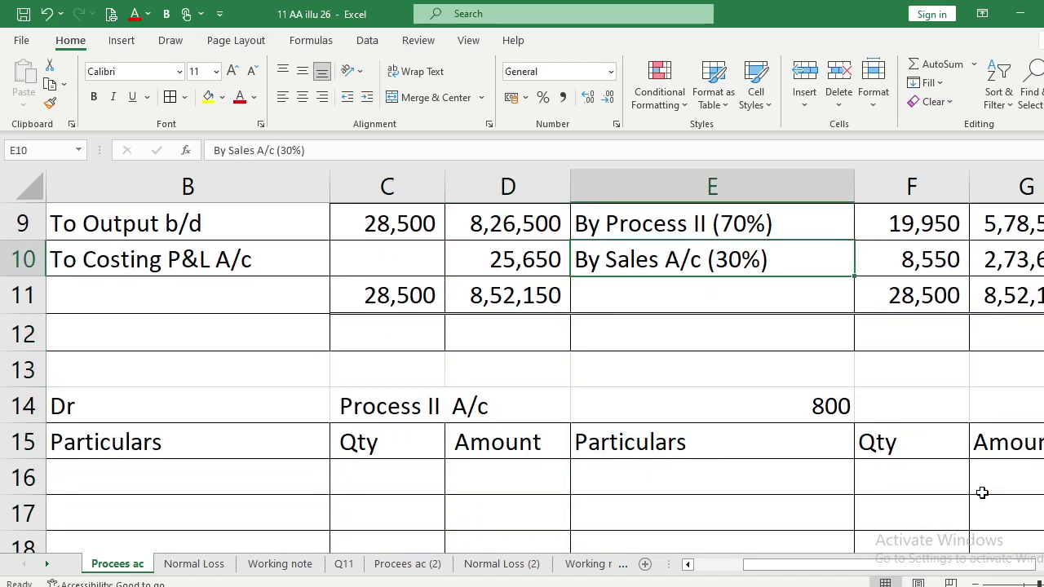
Enter the particulars To Process I A/c in B16 as the first debit entry of the Process II account.
key("Left")
key("Left")
key("Left")
key("Down")
key("Down")
key("Down")
key("Down")
key("Down")
key("Down")
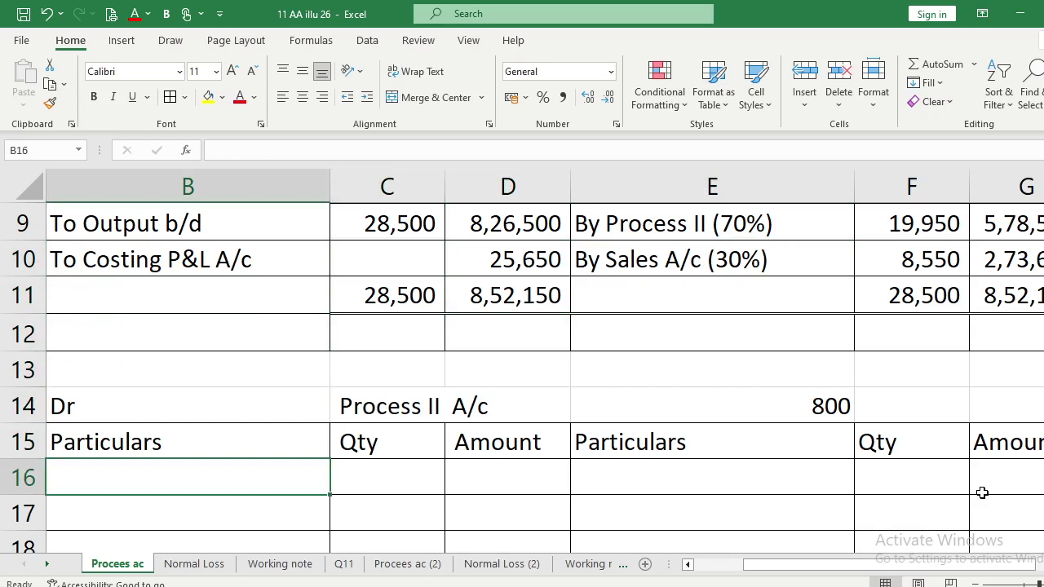
type("To")
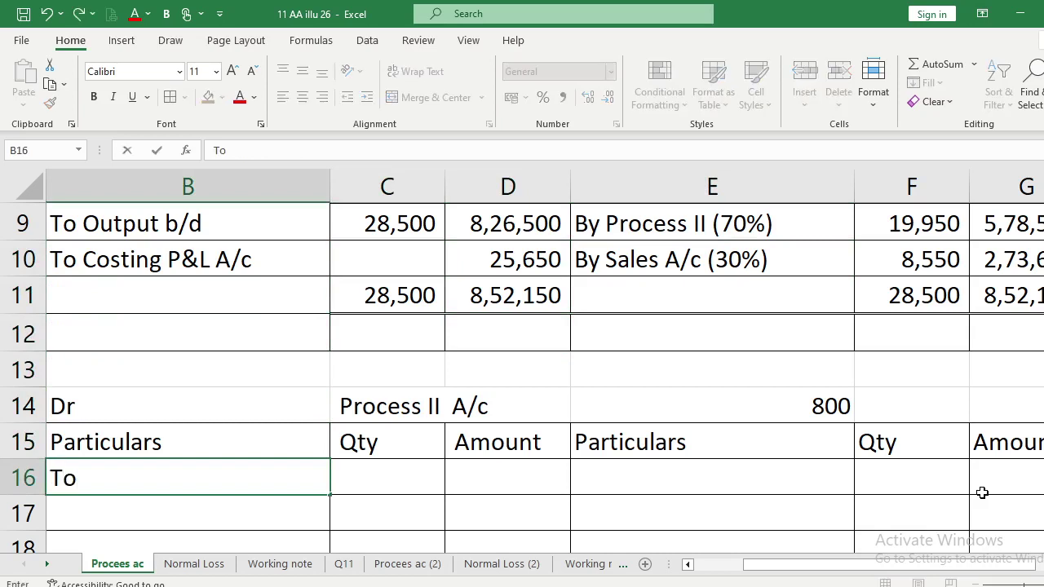
type(" Process I A/c")
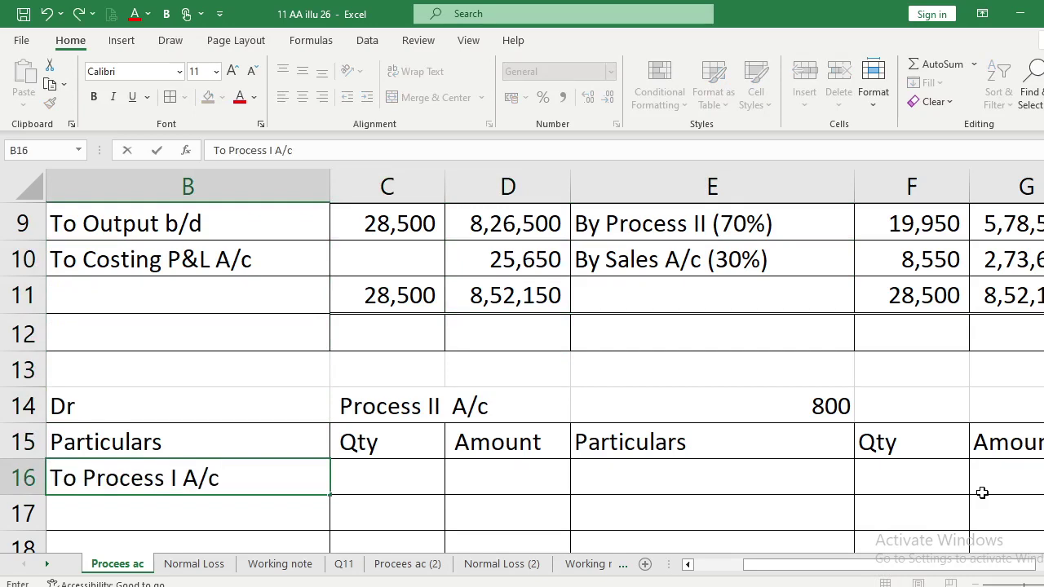
key("Return")
Enter the quantity 19950 in C16 for the Process I transfer into the Process II account.
key("Up")
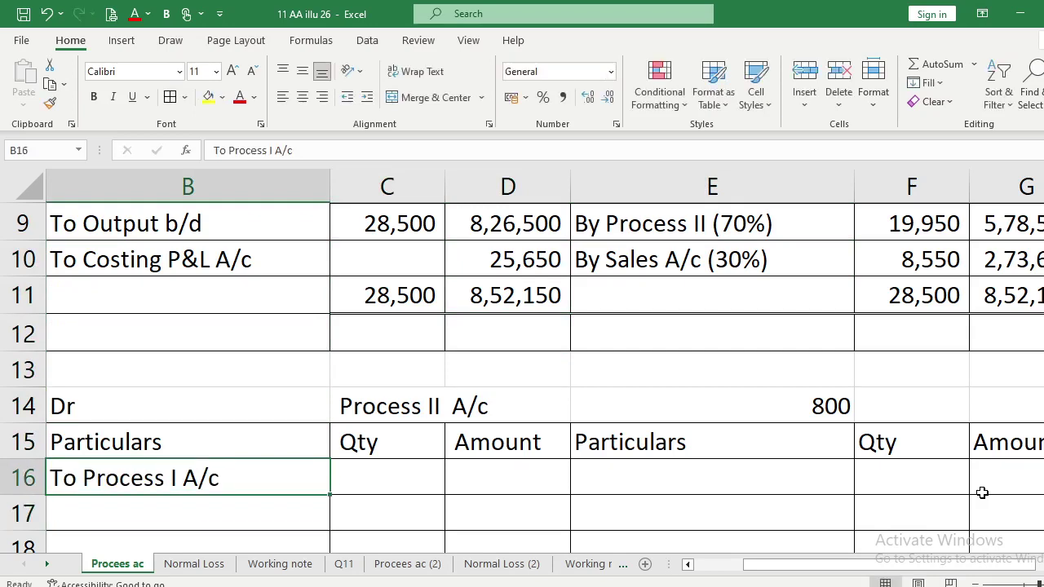
key("Right")
type("1950")
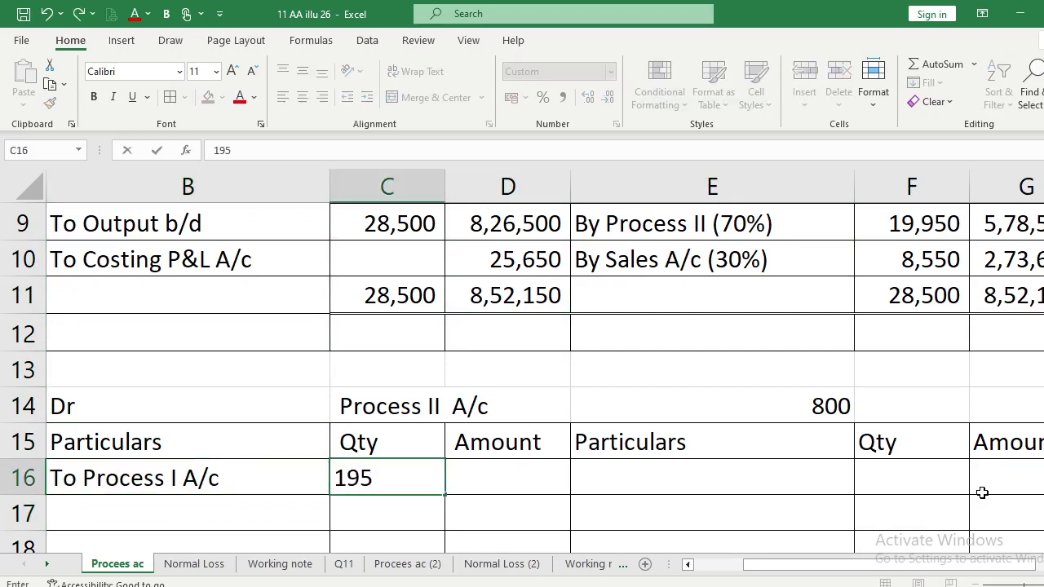
key("BackSpace")
key("BackSpace")
type("950")
key("Return")
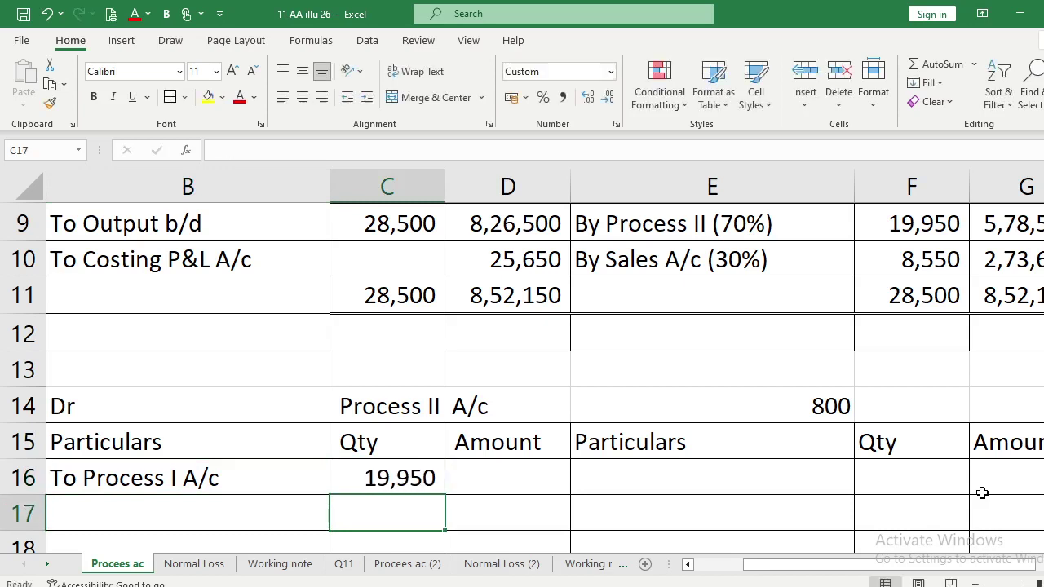
Enter the amount 578550 in D16 for the Process I transfer.
key("Up")
key("Right")
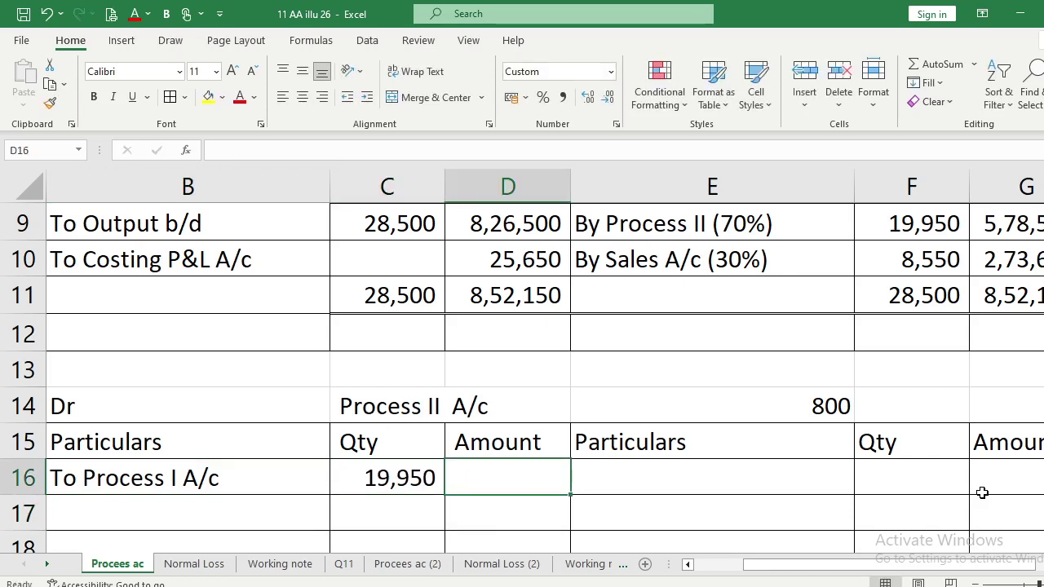
type("5,78,")
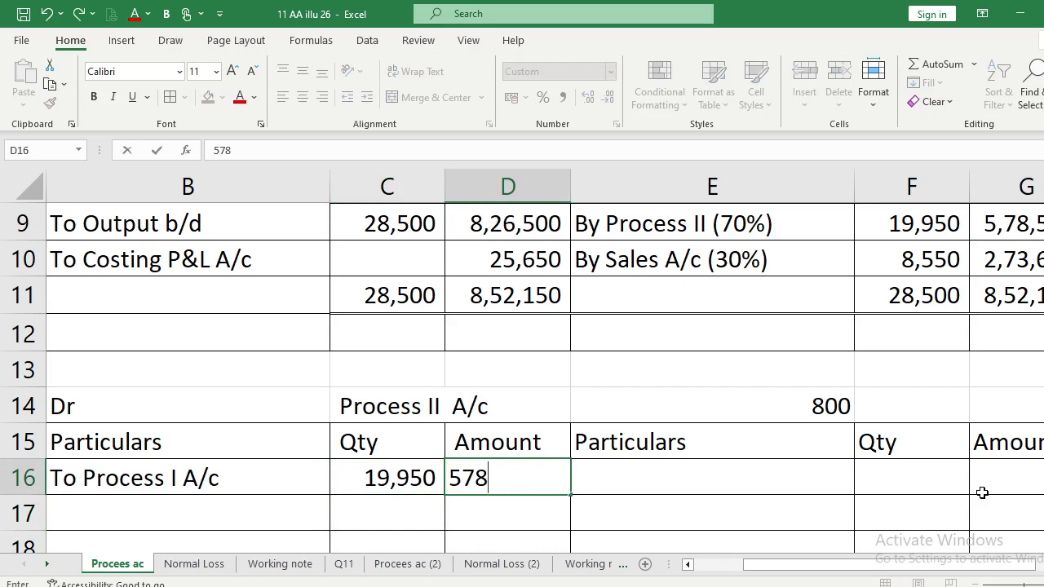
type("550")
key("Return")
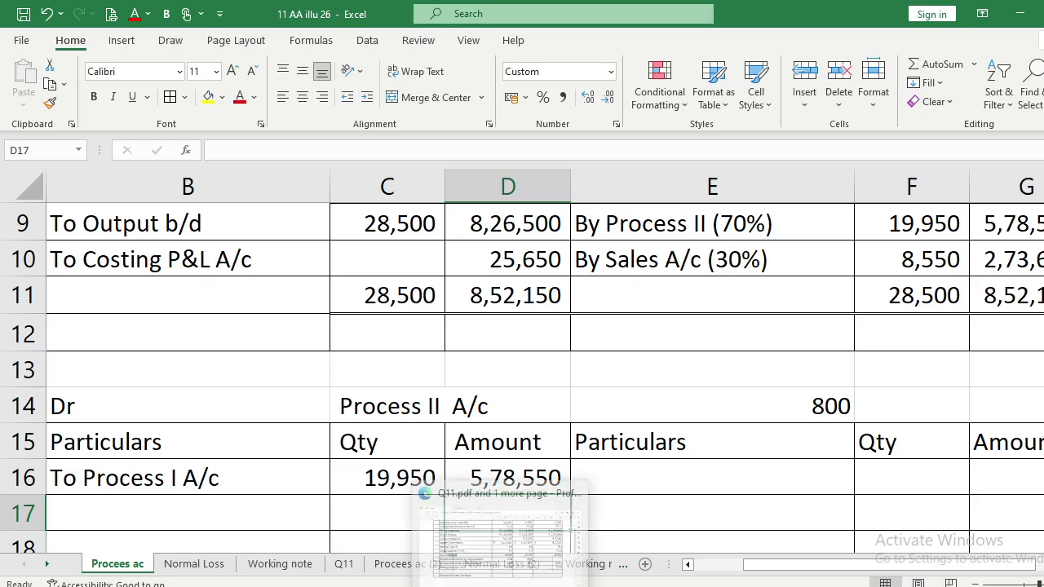
Consult the Process II figures in Q11.pdf, and enter To Raw Material in B17 of the workbook with quantity 5050 in C17.
left_click(502, 490)
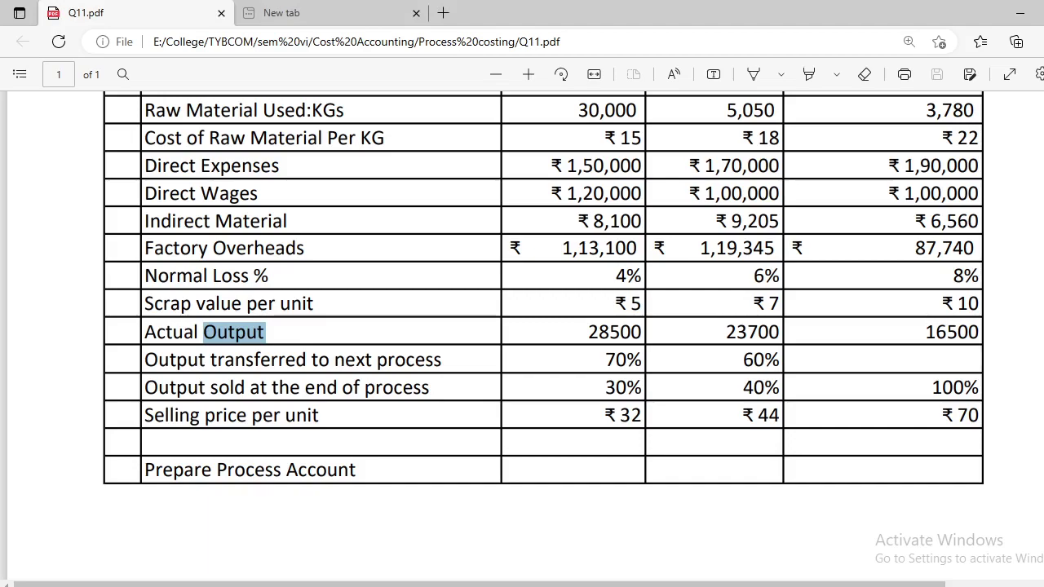
key("alt+Tab")
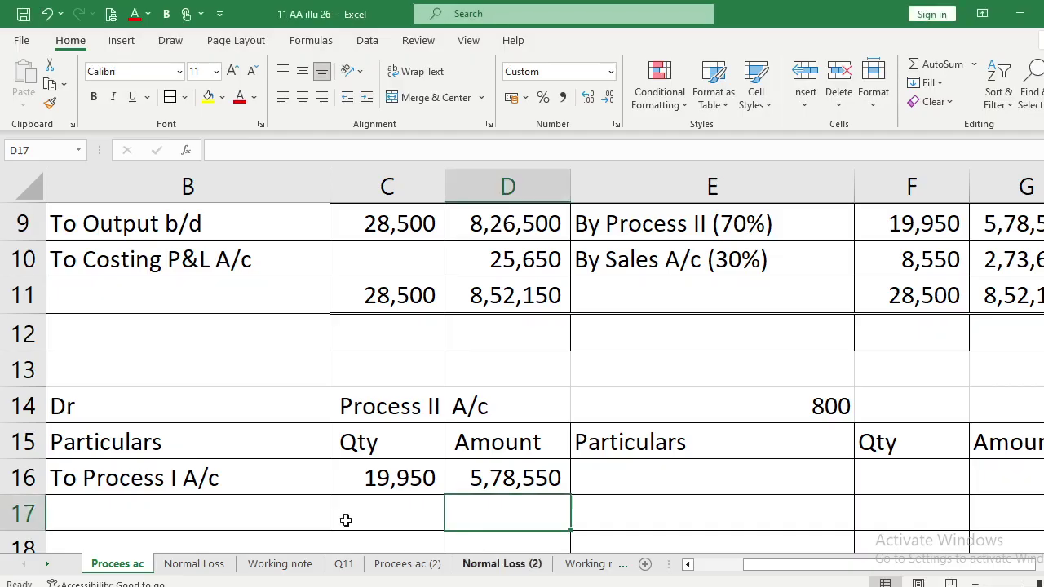
left_click(175, 518)
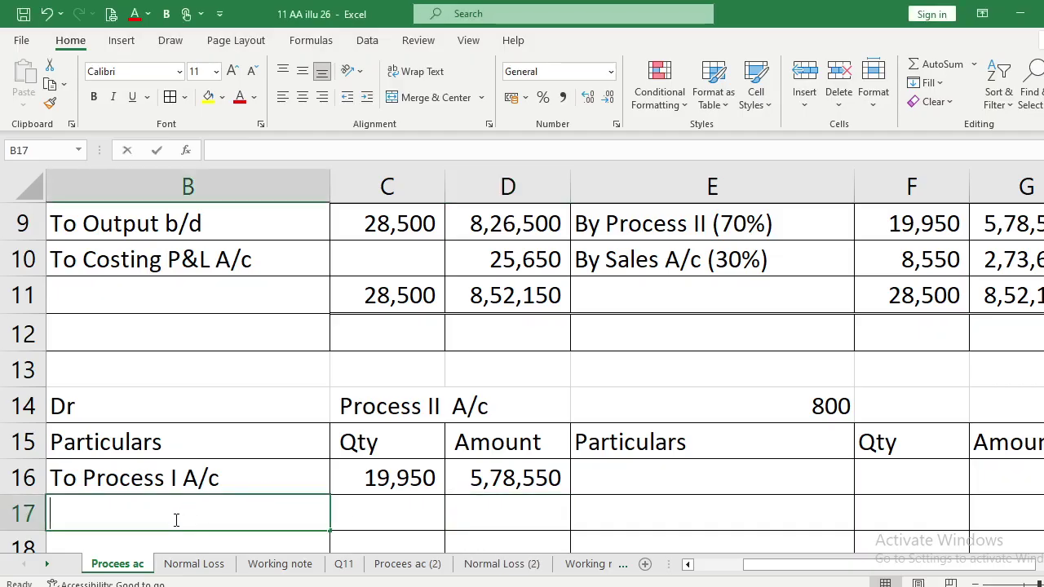
type("To Raw Material")
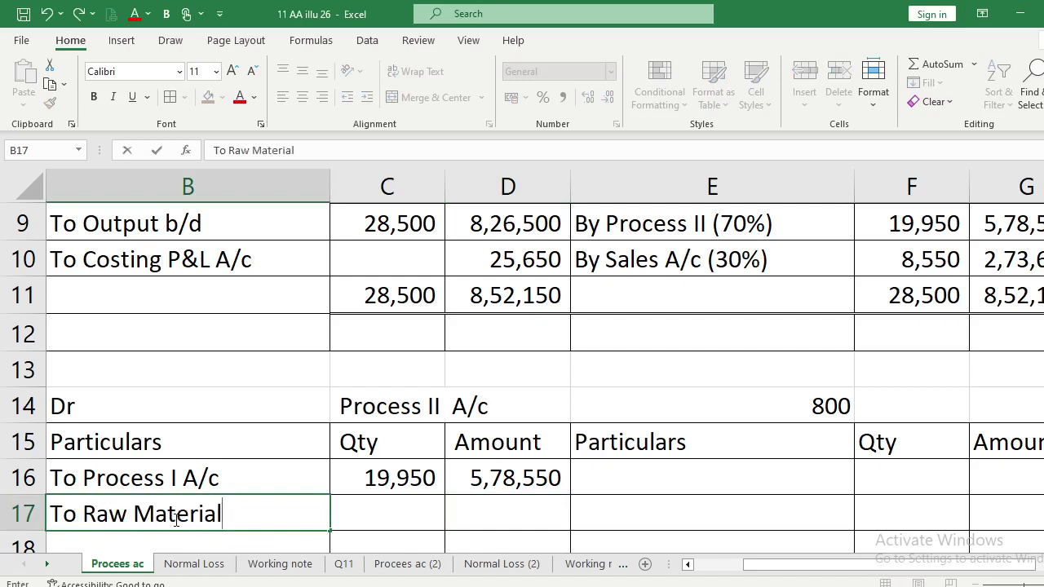
key("Return")
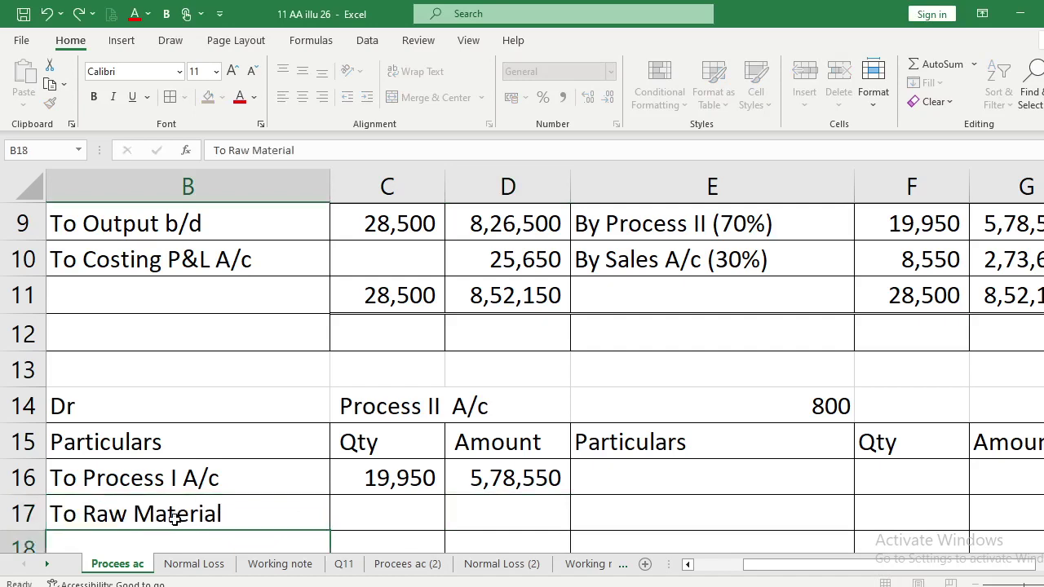
key("Up")
key("Right")
type("5050")
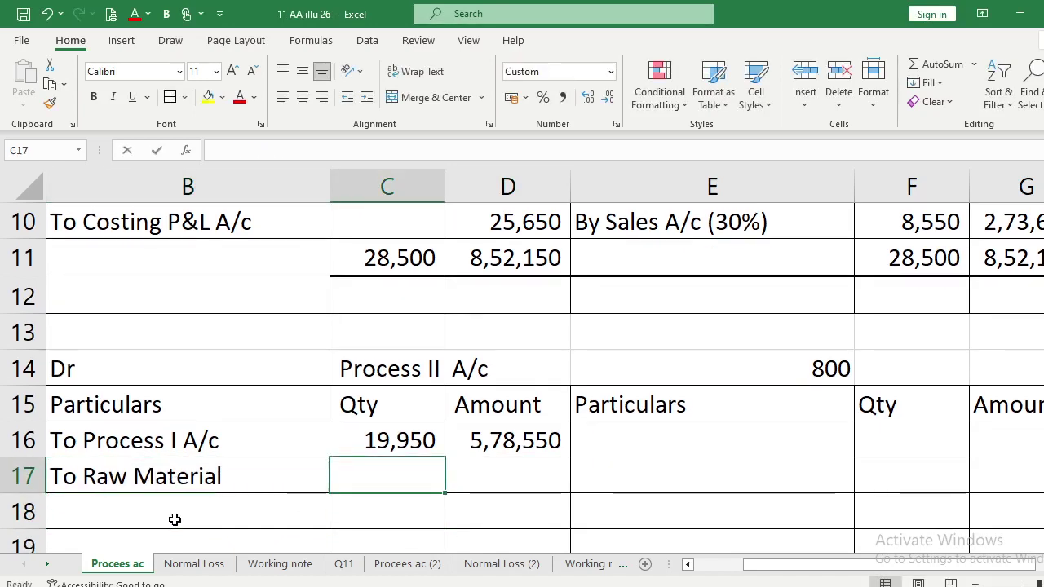
key("Return")
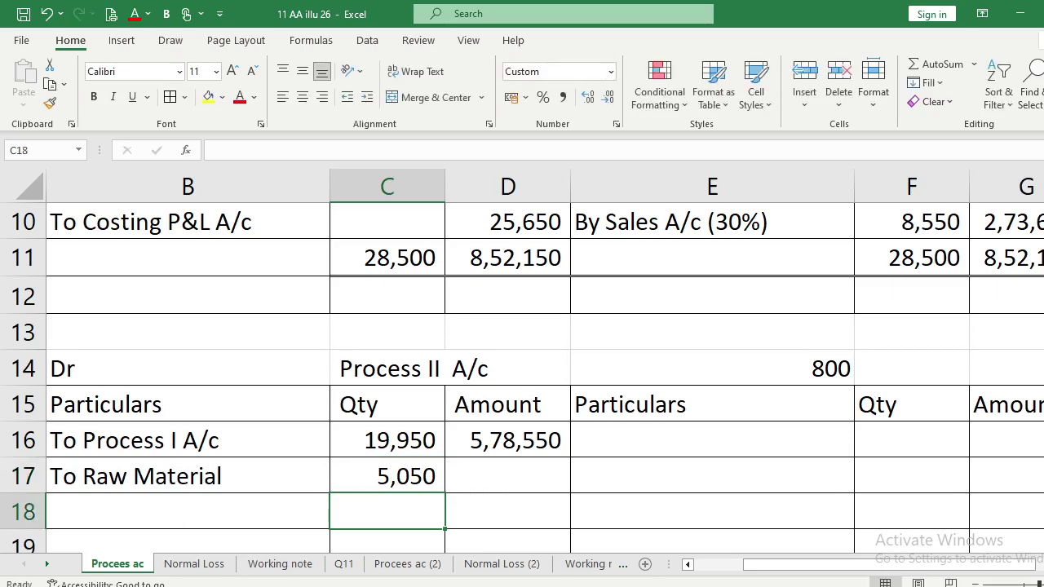
Check the raw material rate in Q11.pdf and calculate its amount in D17 of the workbook with =C17*18.
key("alt+Tab")
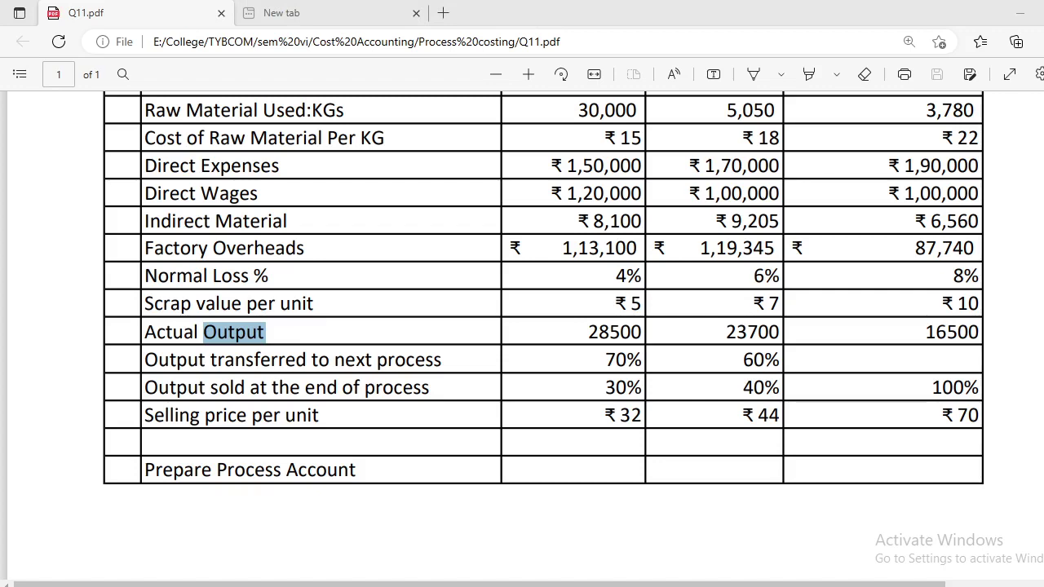
key("alt+Tab")
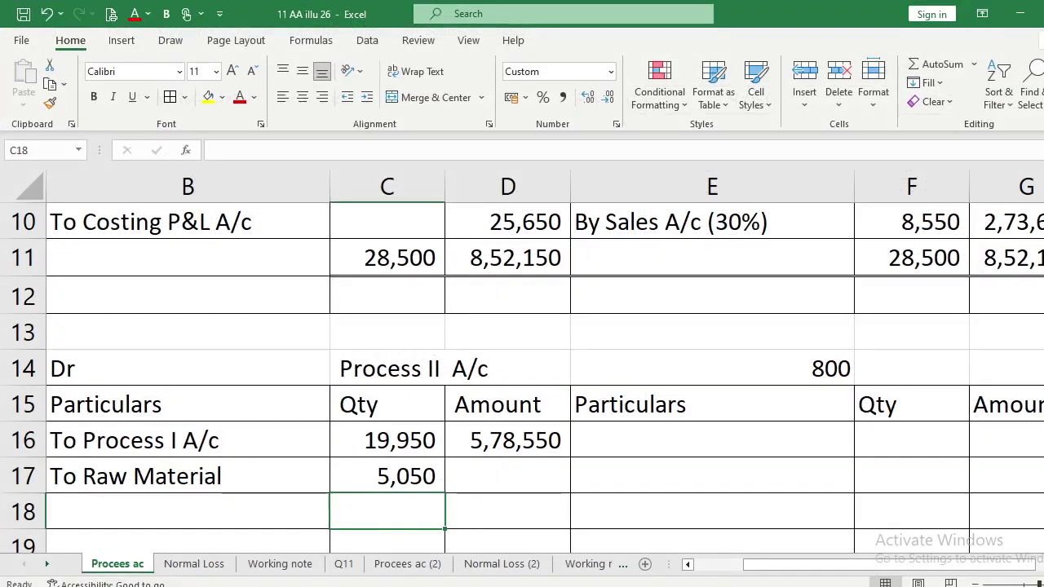
left_click(490, 477)
type("=")
key("Left")
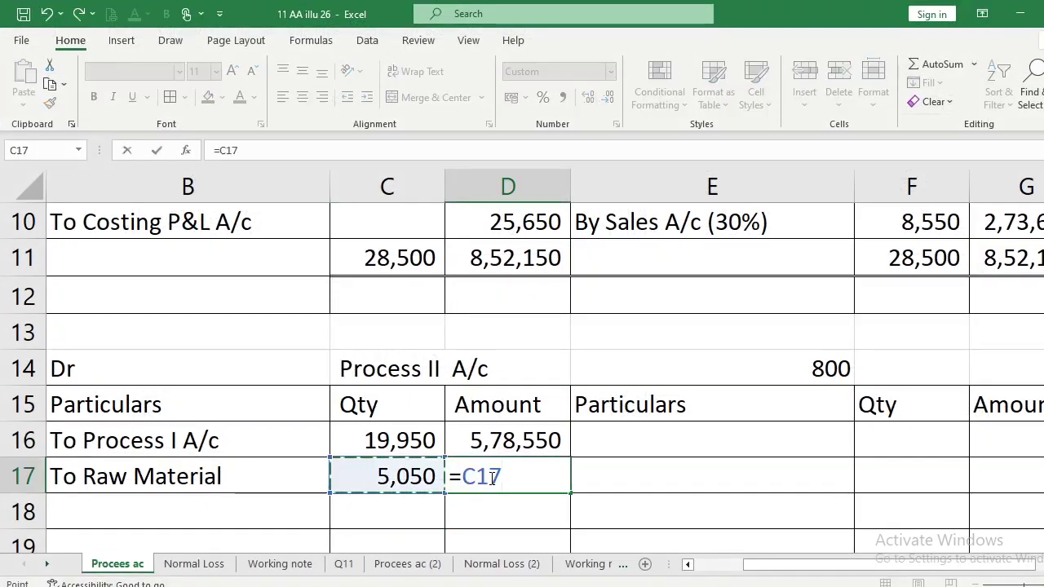
type("*18")
key("Return")
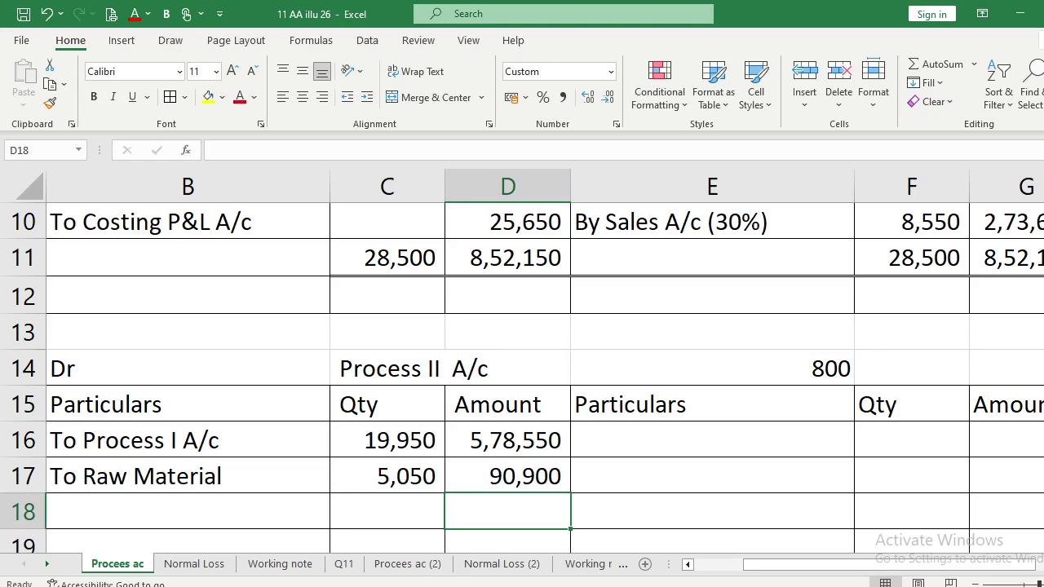
Check the next cost item in Q11.pdf and enter the particulars To Direct Expenses in B18 of the workbook.
left_click(507, 485)
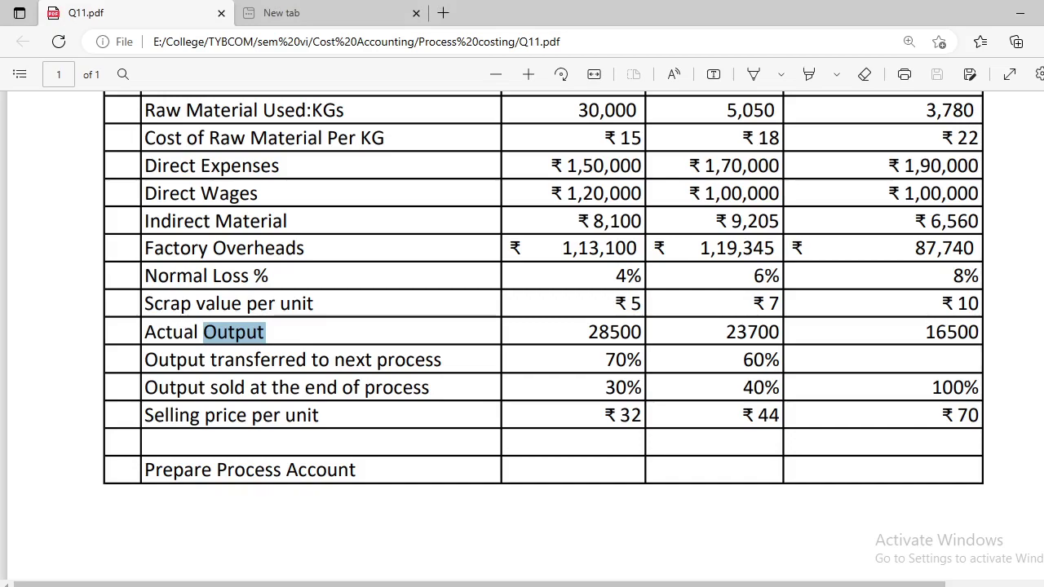
left_click(530, 521)
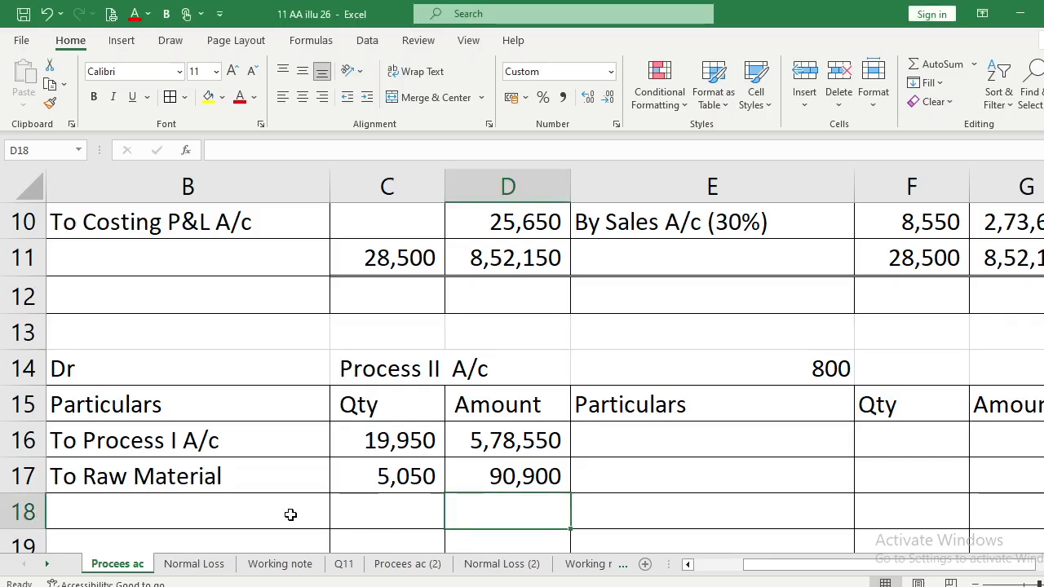
left_click(254, 518)
type("T")
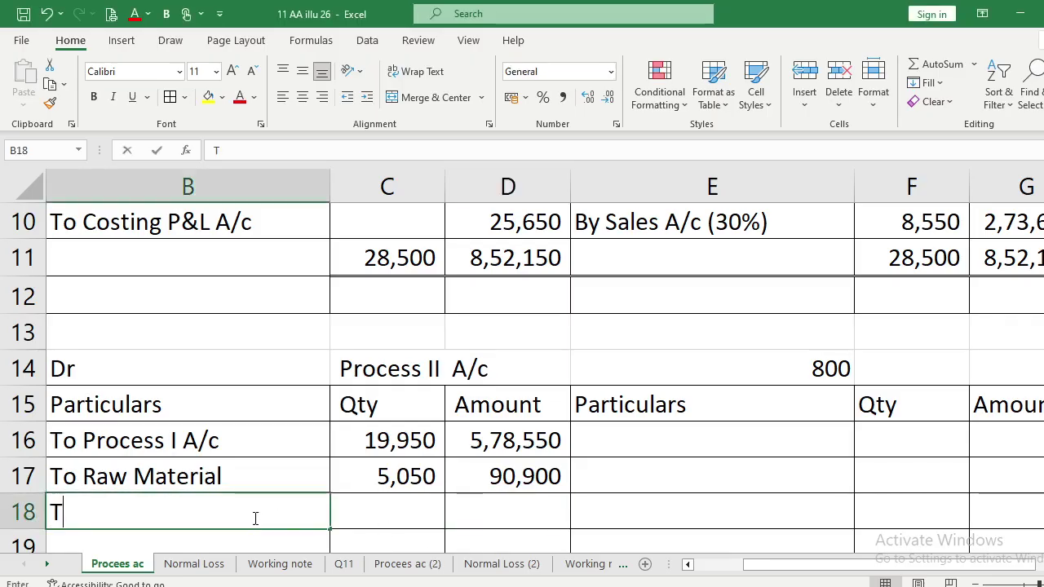
type("o d")
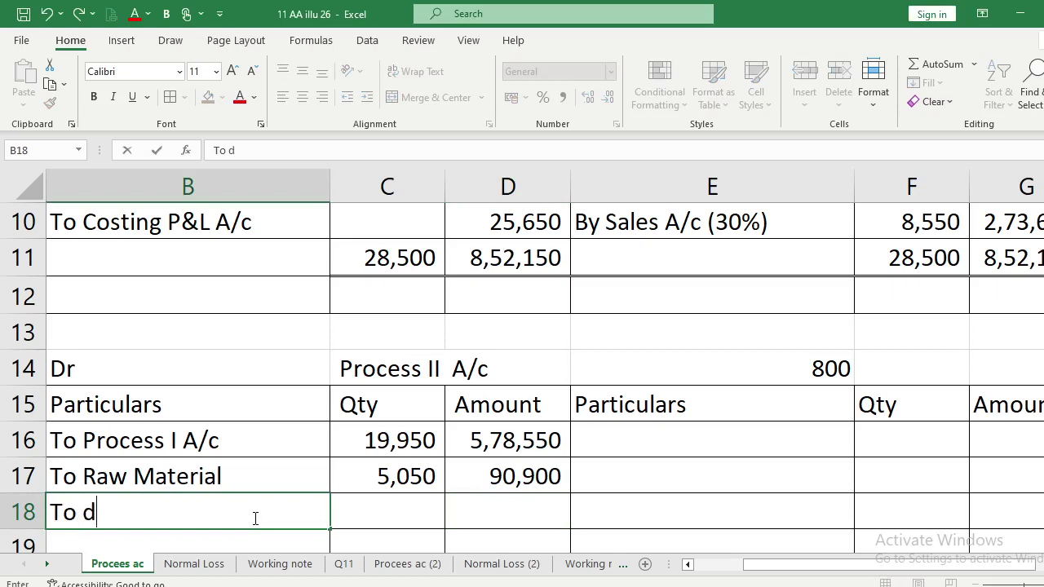
key("BackSpace")
type("Direc")
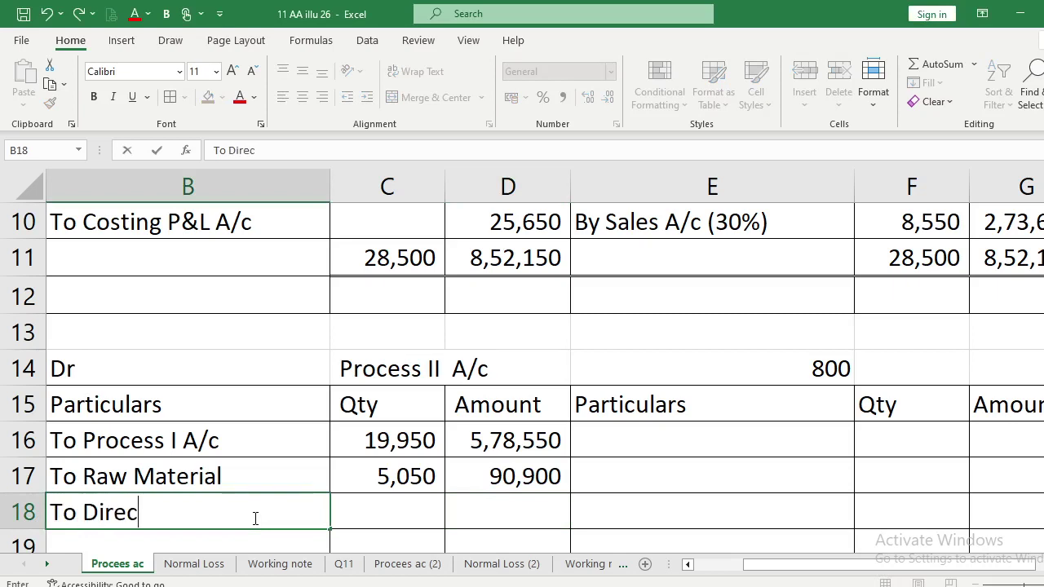
type("t Expenses")
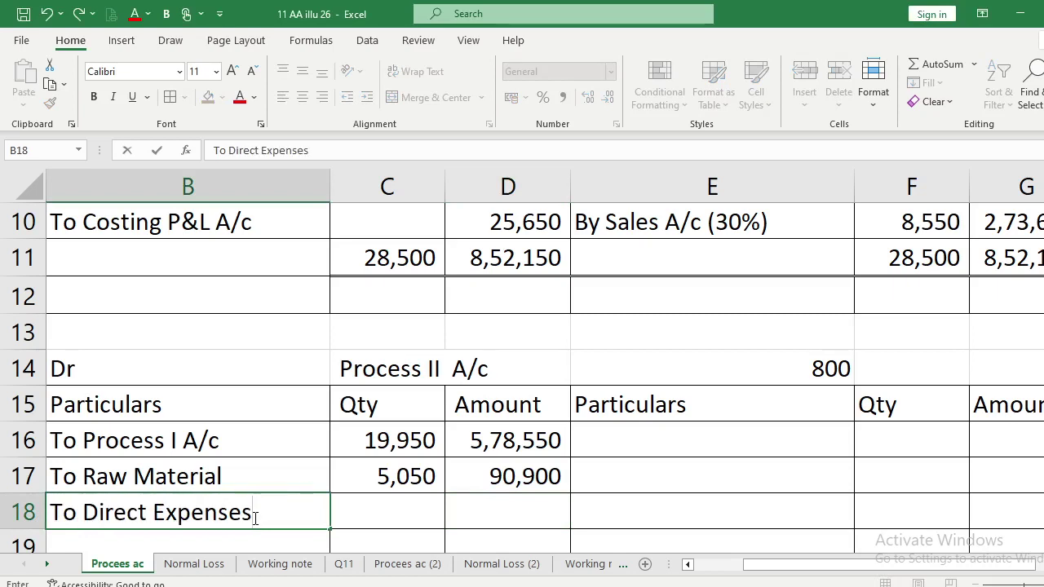
key("ctrl+Return")
Look up the Process II direct expenses in Q11.pdf and enter 170000 in D18 of the workbook.
scroll(254, 518, "down", 1)
key("Right")
key("Right")
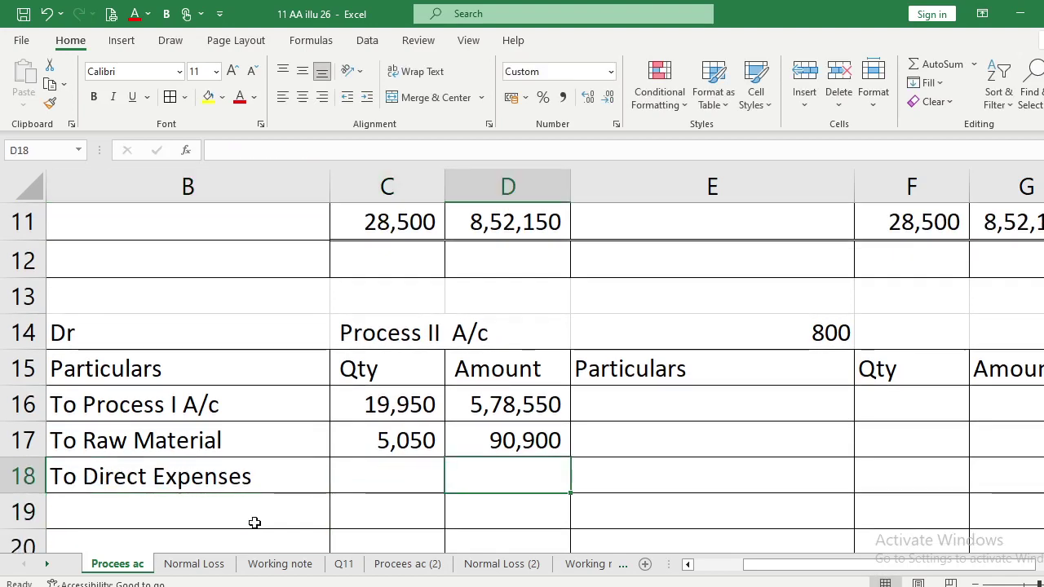
key("alt+Tab")
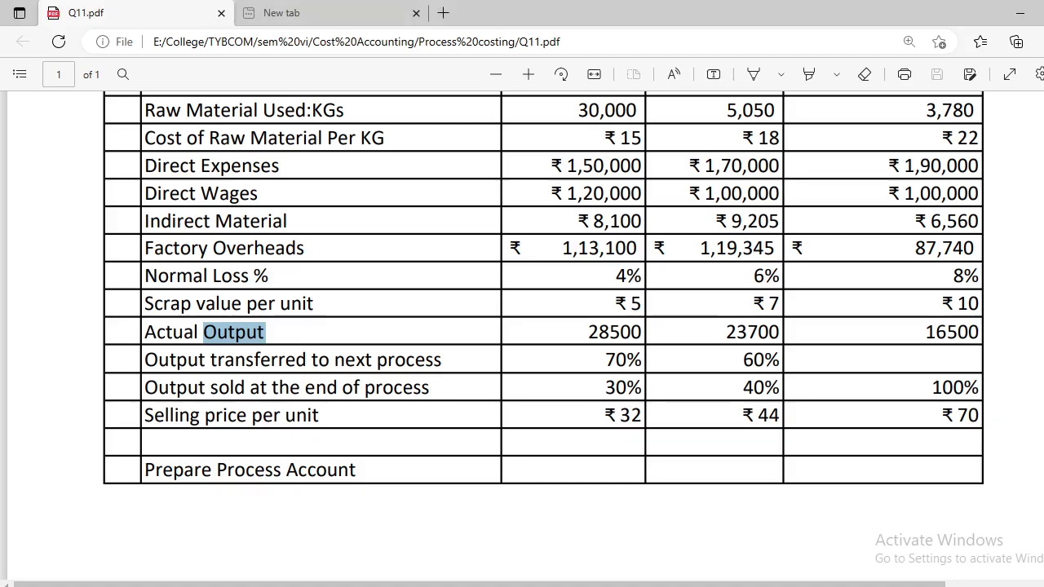
key("alt+Tab")
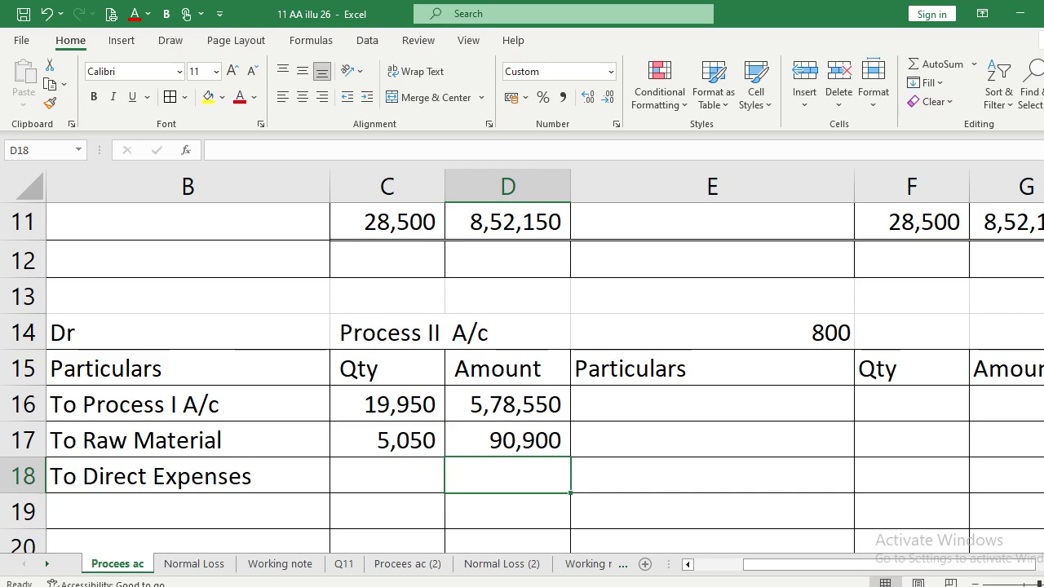
type("170000")
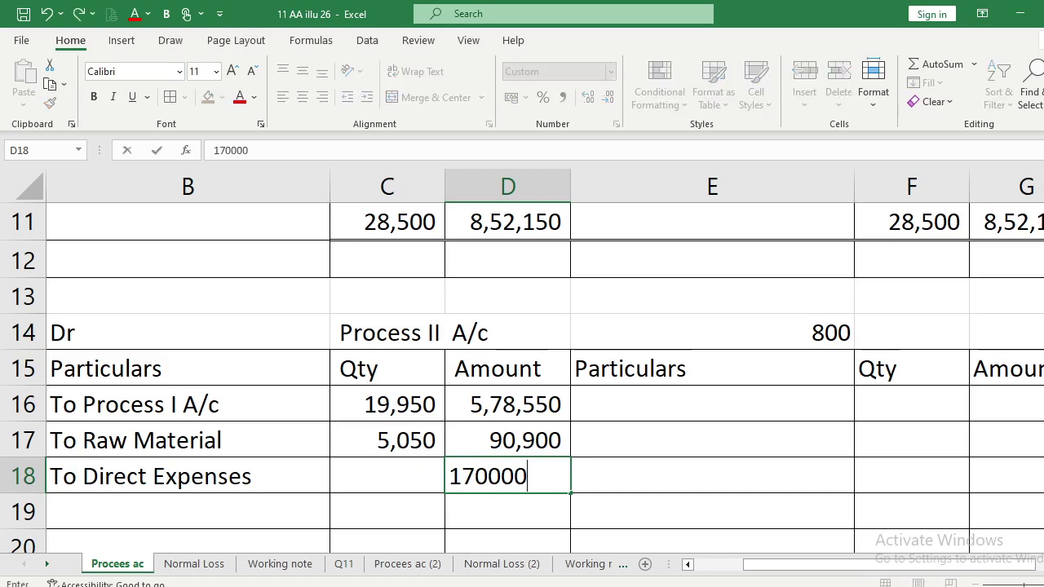
key("Return")
Check the wages line in Q11.pdf and enter the particulars To Direct Wages in B19 of the workbook.
key("alt+Tab")
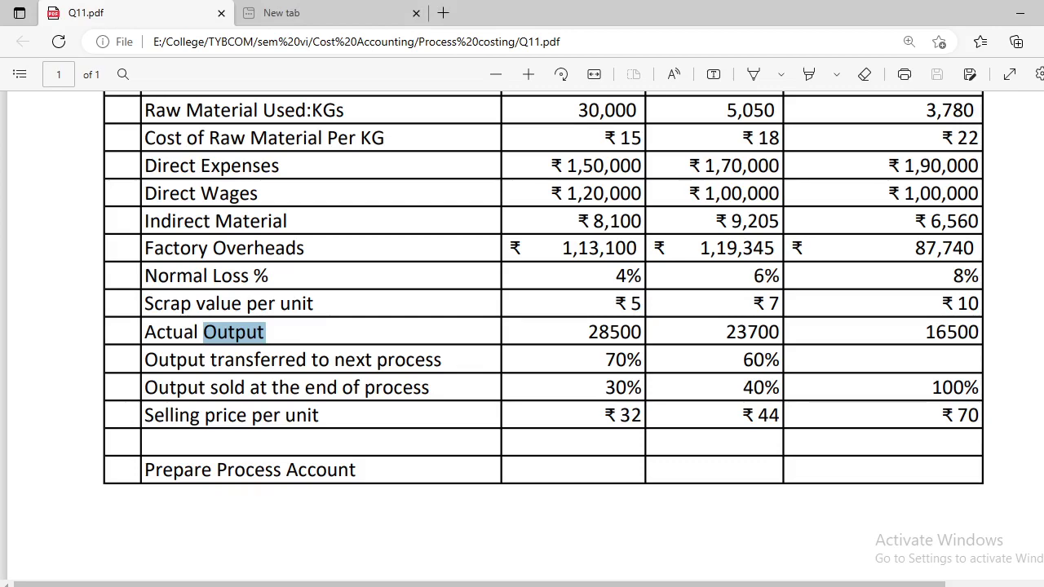
key("alt+Tab")
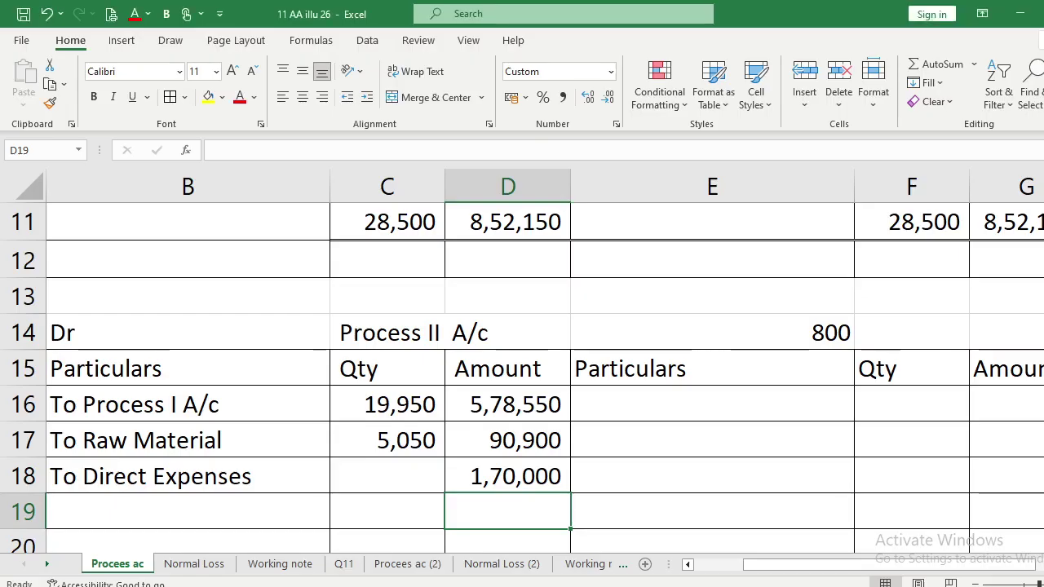
left_click(255, 514)
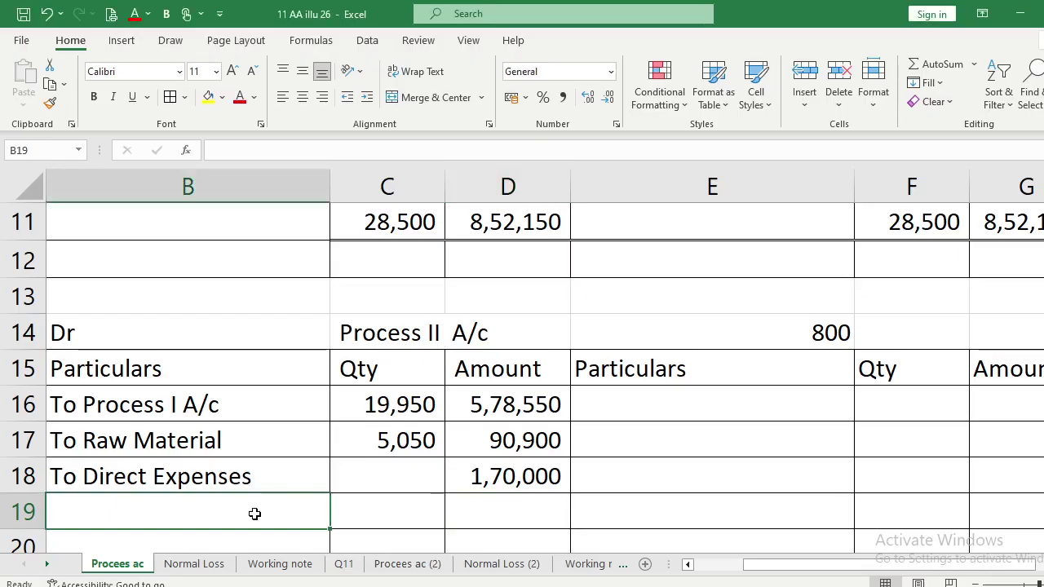
type("To Direct")
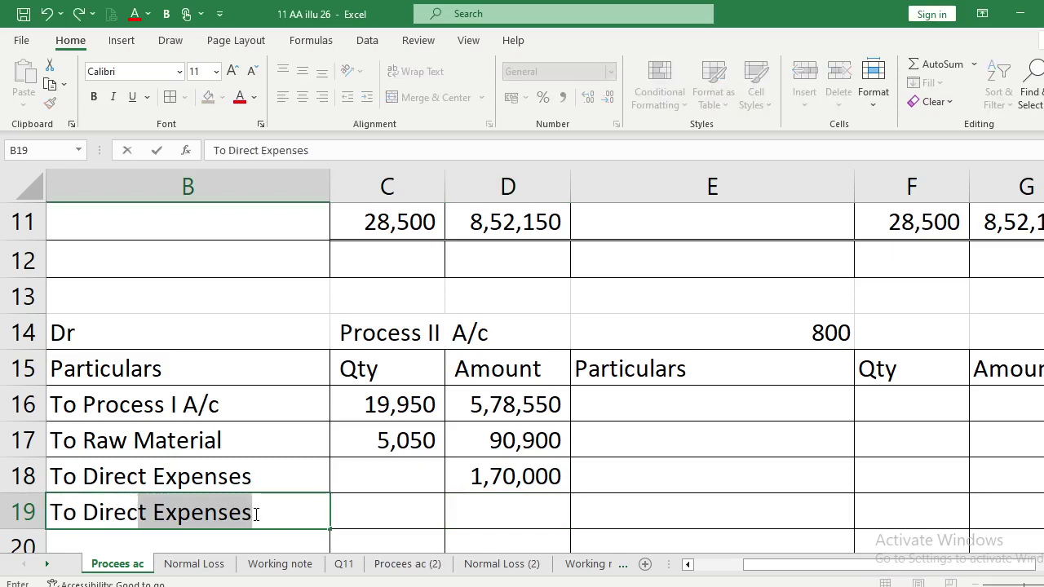
type(" Wages")
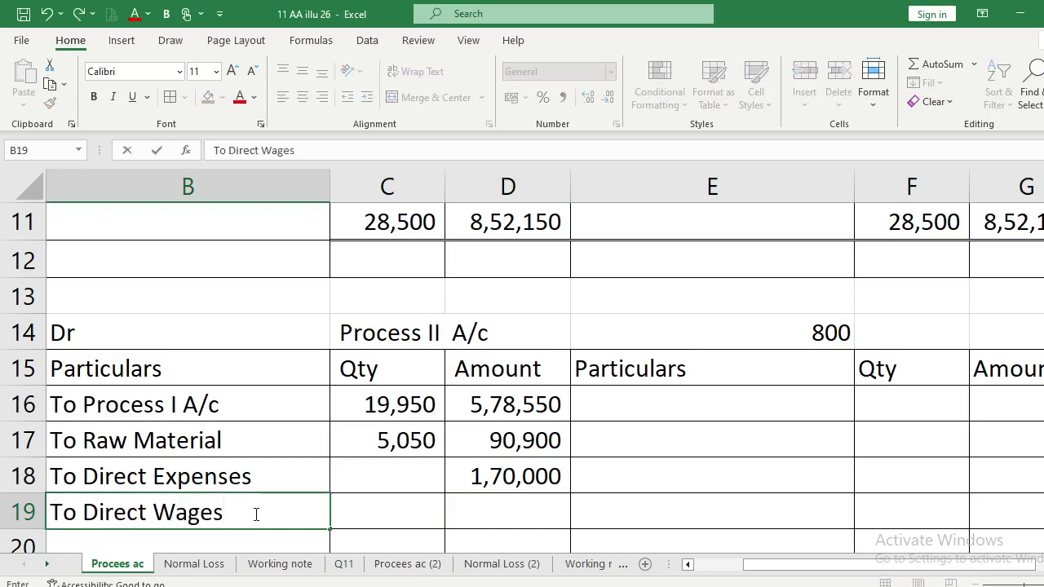
scroll(254, 514, "down", 1)
key("Tab")
Enter the direct wages amount 100000 in D19.
key("Tab")
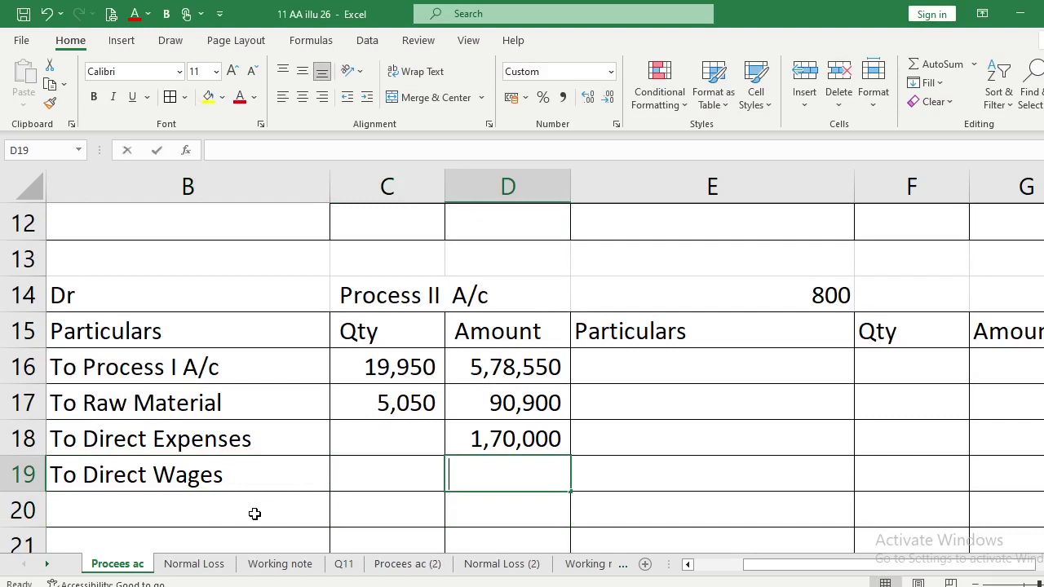
type("100000")
key("Return")
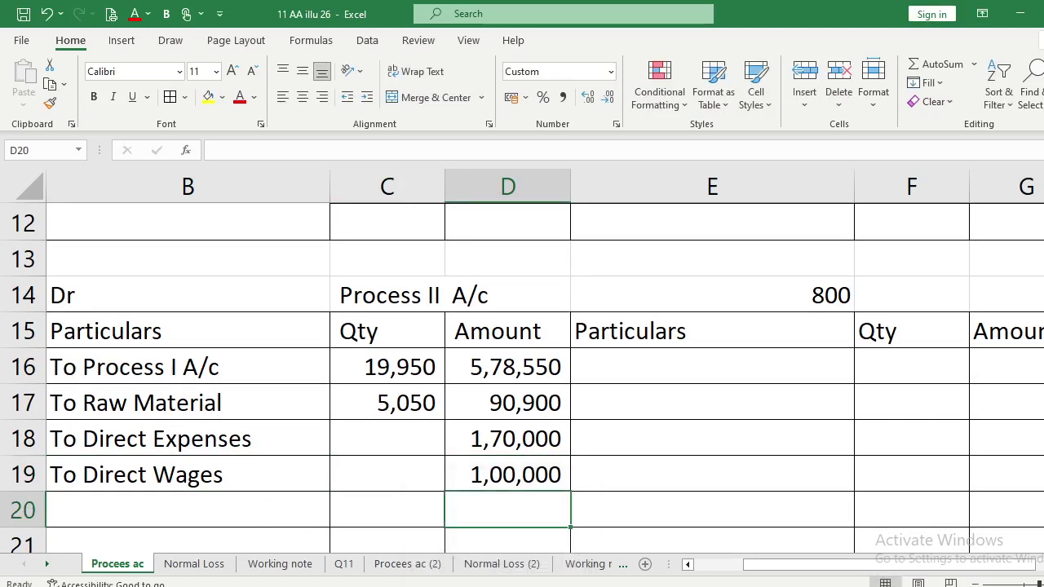
Check the next cost item in Q11.pdf and enter the particulars To Indirect Material in B20 of the workbook.
key("alt+Tab")
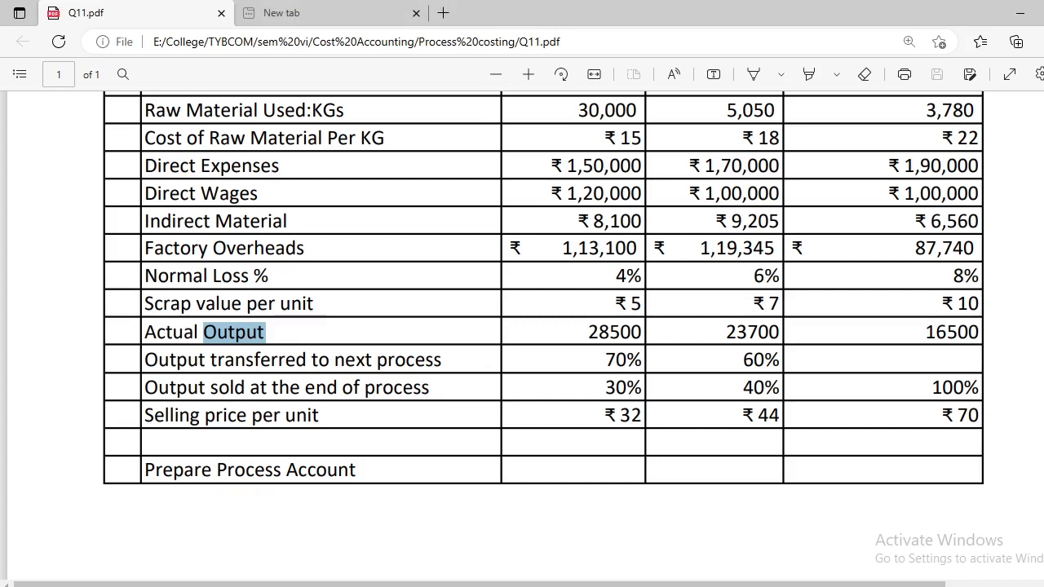
key("alt+Tab")
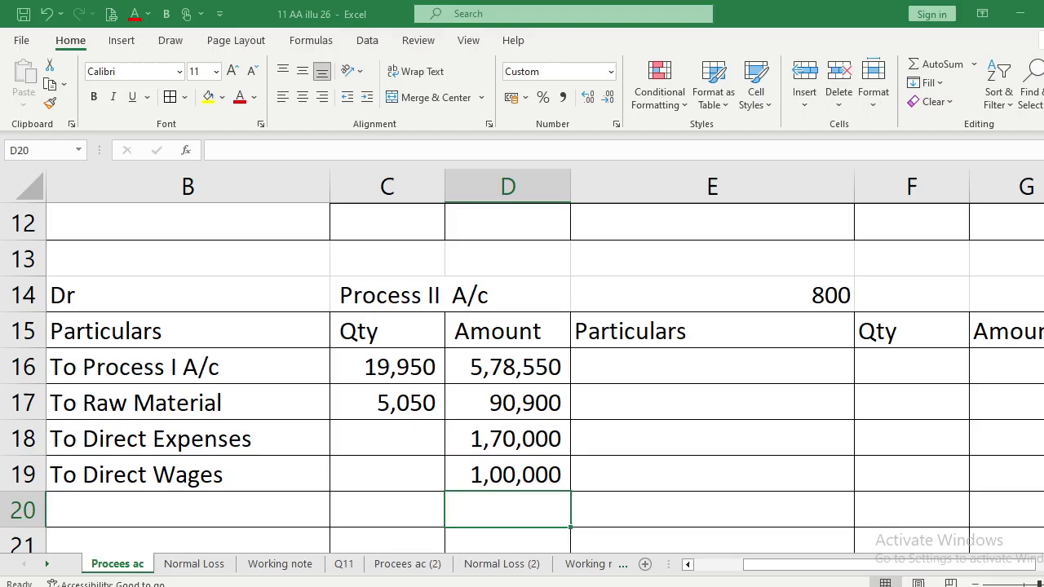
left_click(211, 513)
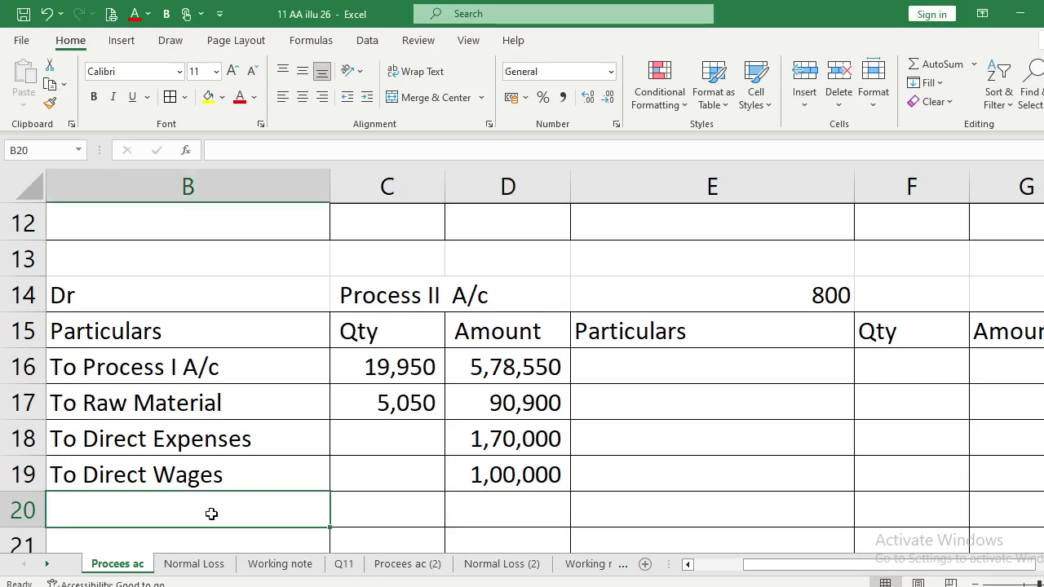
type("To Indi")
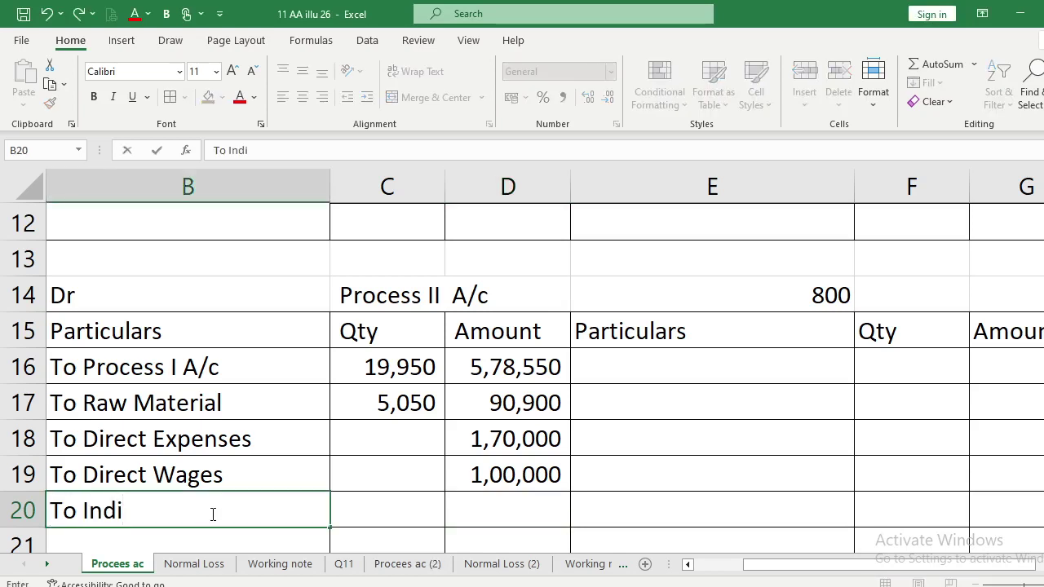
type("rect Materia ")
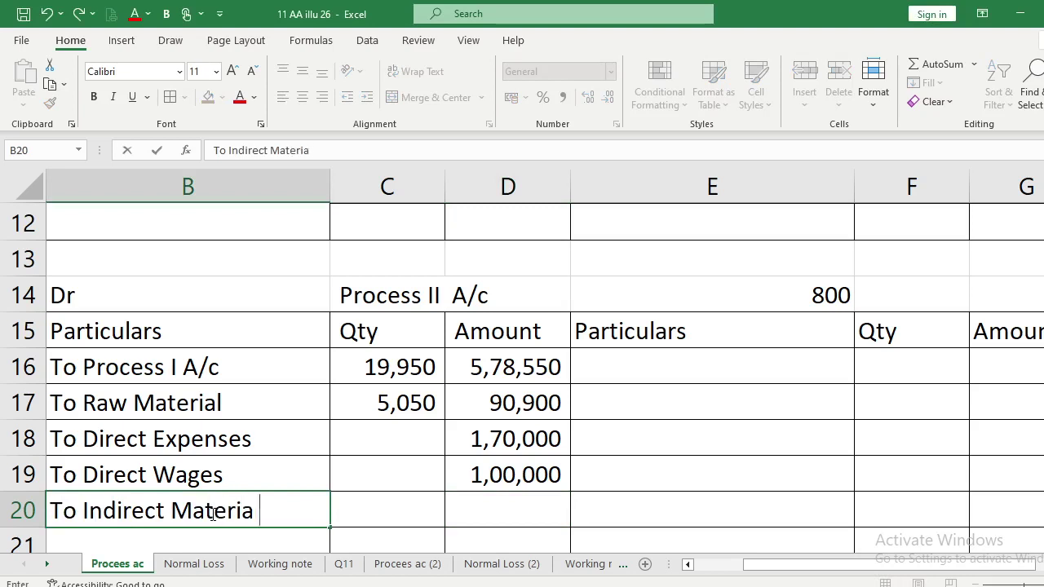
type("l")
scroll(211, 513, "down", 1)
key("Tab")
Look up the Process II indirect material cost in Q11.pdf and enter 9205 in D20 of the workbook.
key("Tab")
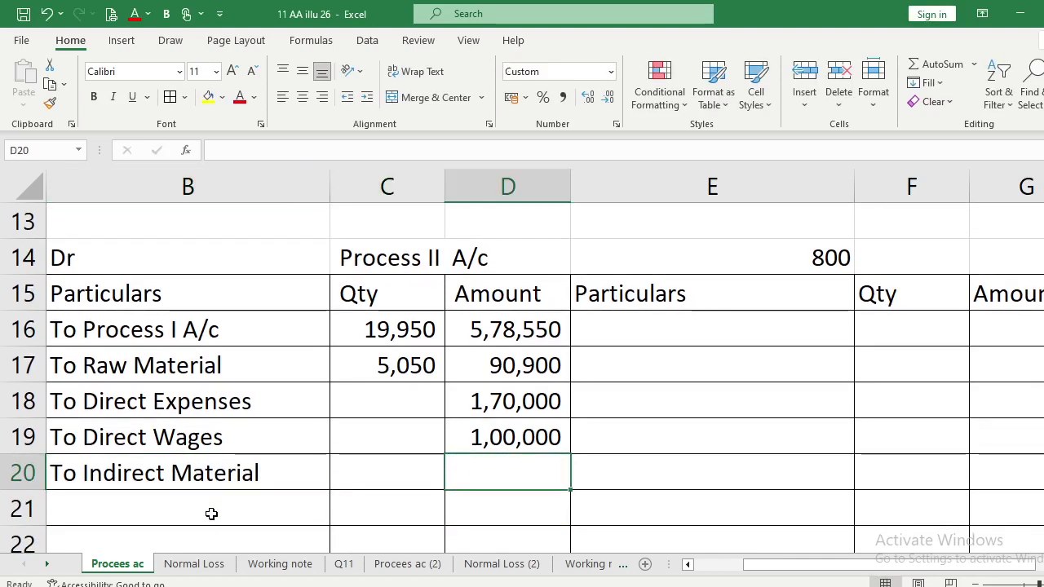
key("alt+Tab")
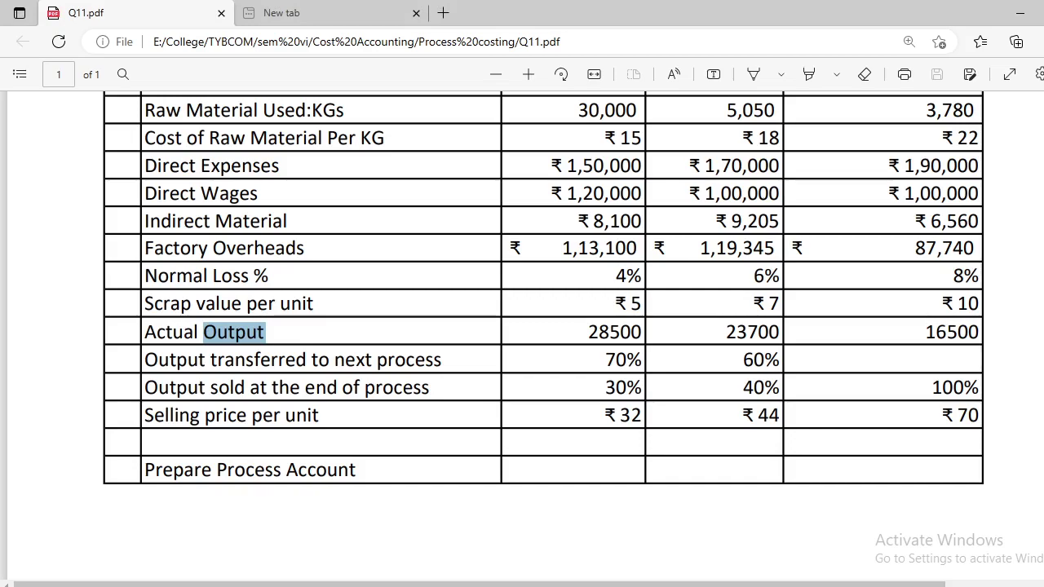
key("alt+Tab")
type("9205")
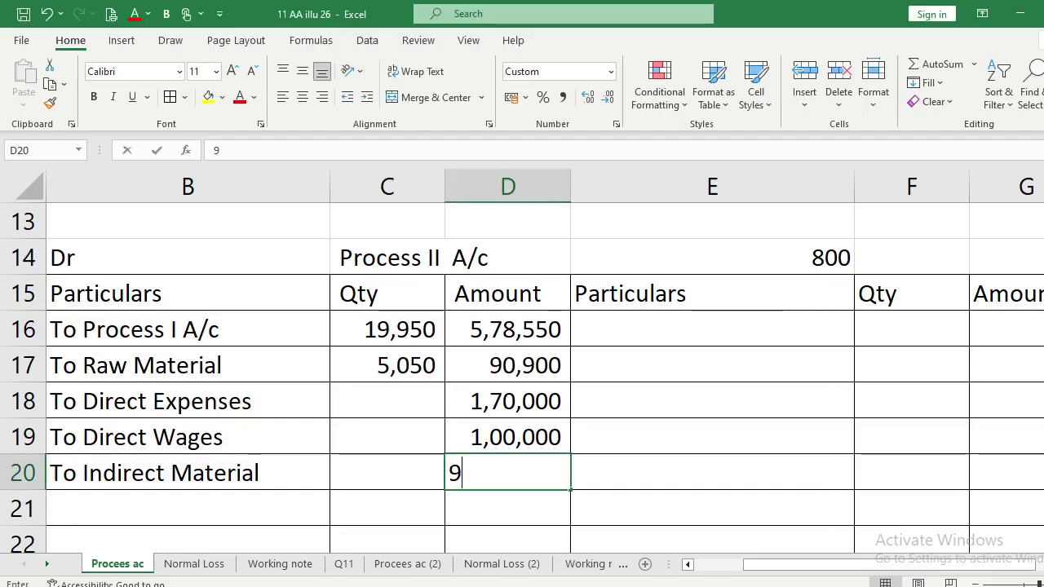
key("Return")
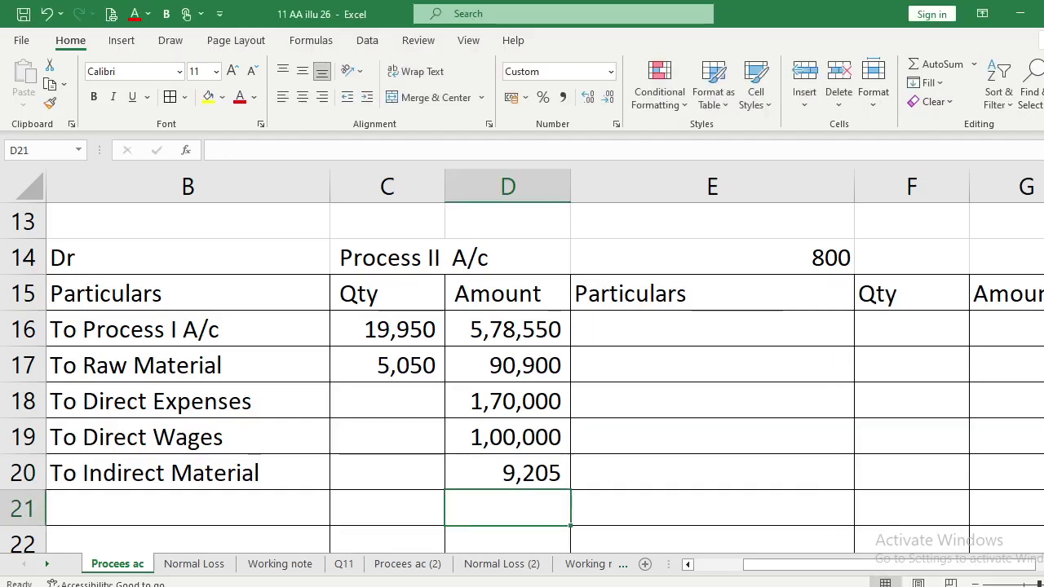
Check the overheads line in Q11.pdf and enter the particulars To Factory Overheads in B21 of the workbook.
key("alt+Tab")
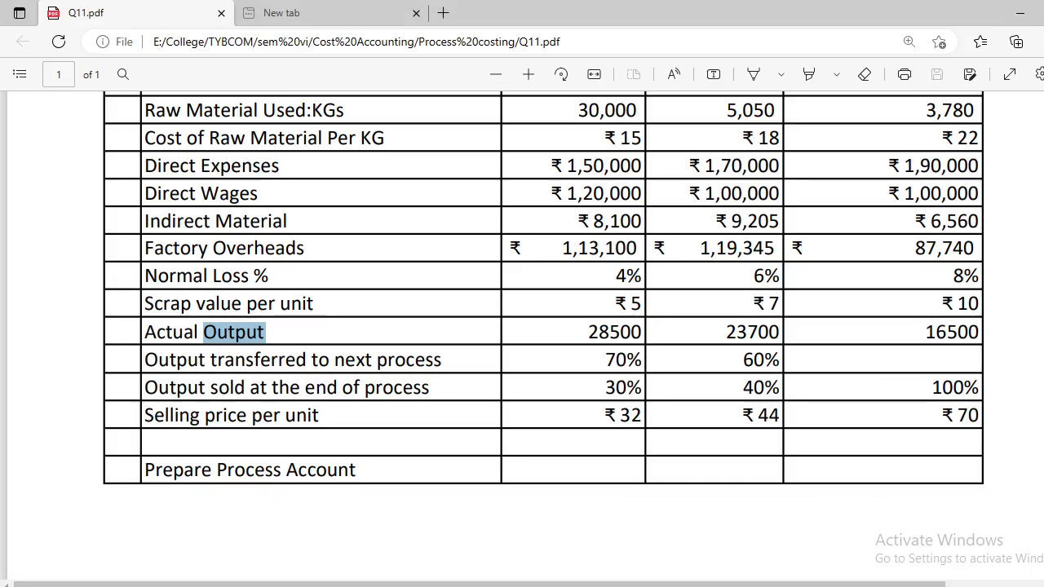
key("alt+Tab")
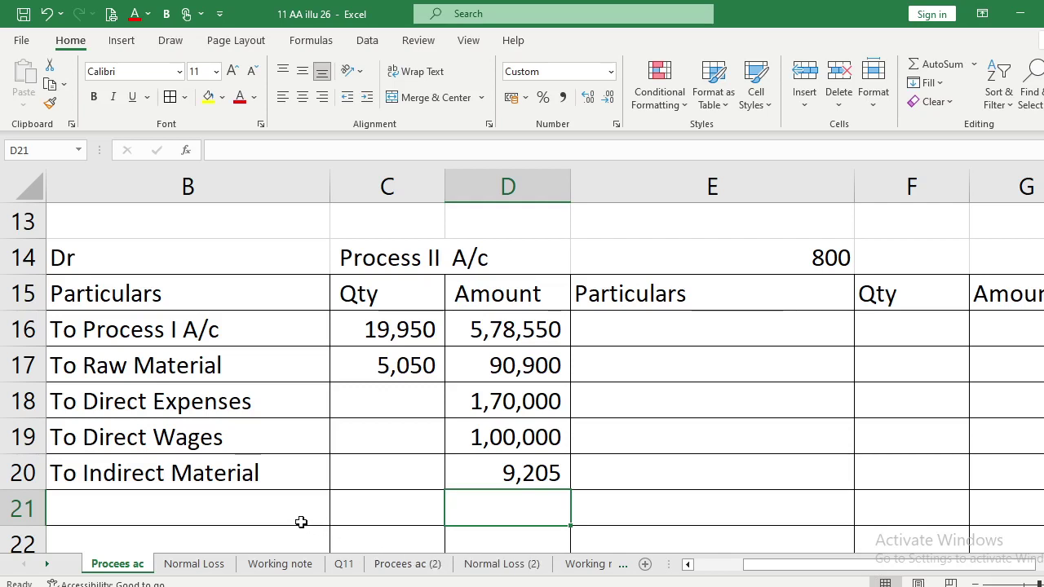
left_click(233, 506)
type("T")
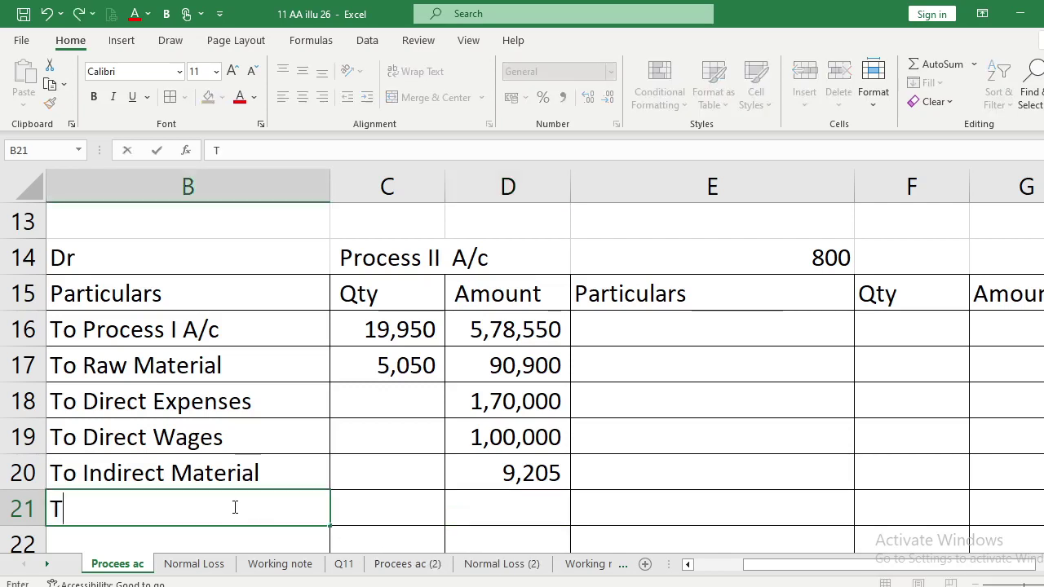
type("o Factor")
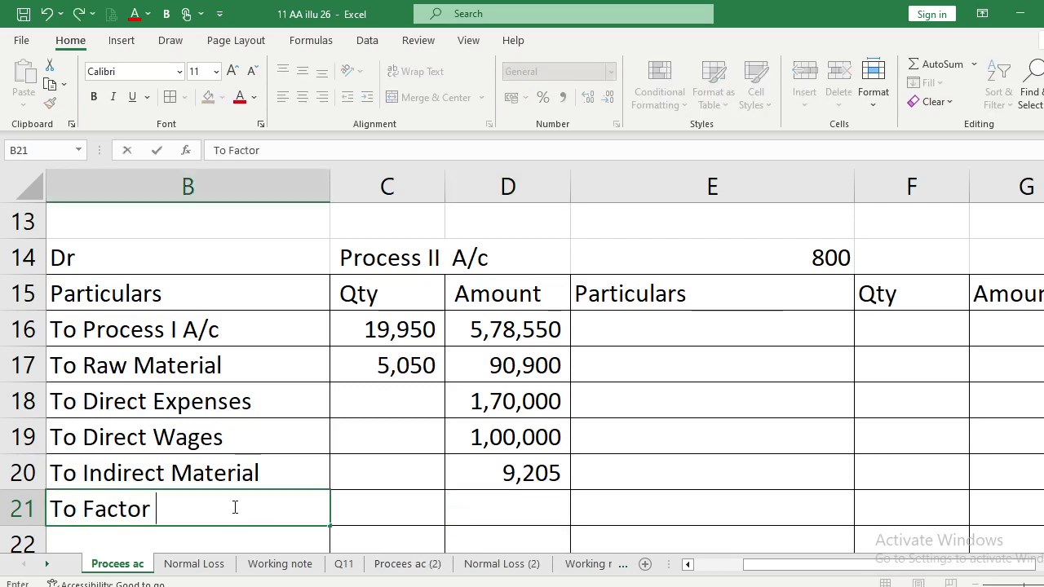
type("y Overheads")
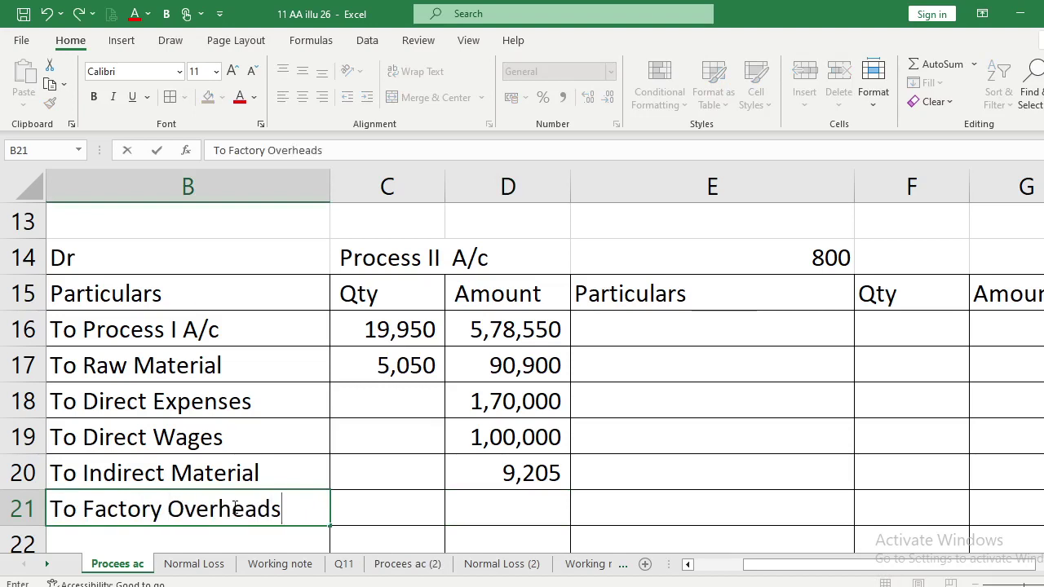
key("Return")
Look up the Process II factory overheads in Q11.pdf and enter 119345 in D21 of the workbook.
key("Up")
key("Right")
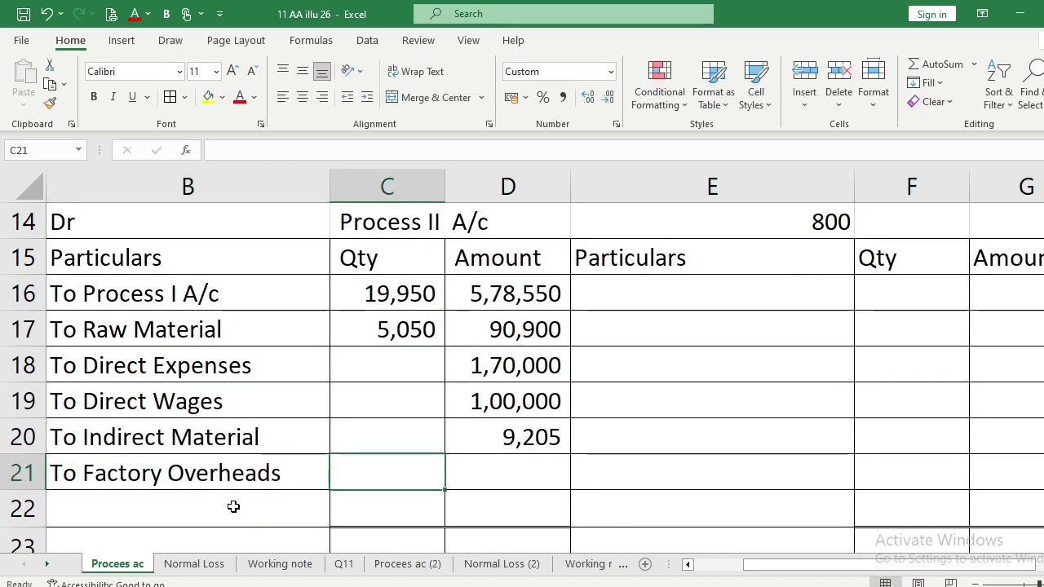
key("Right")
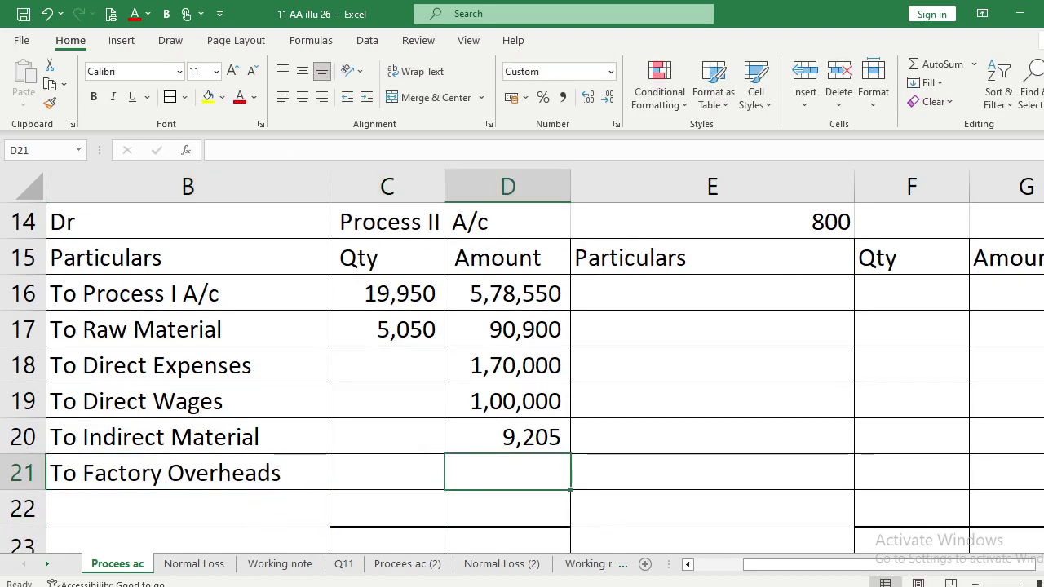
key("alt+Tab")
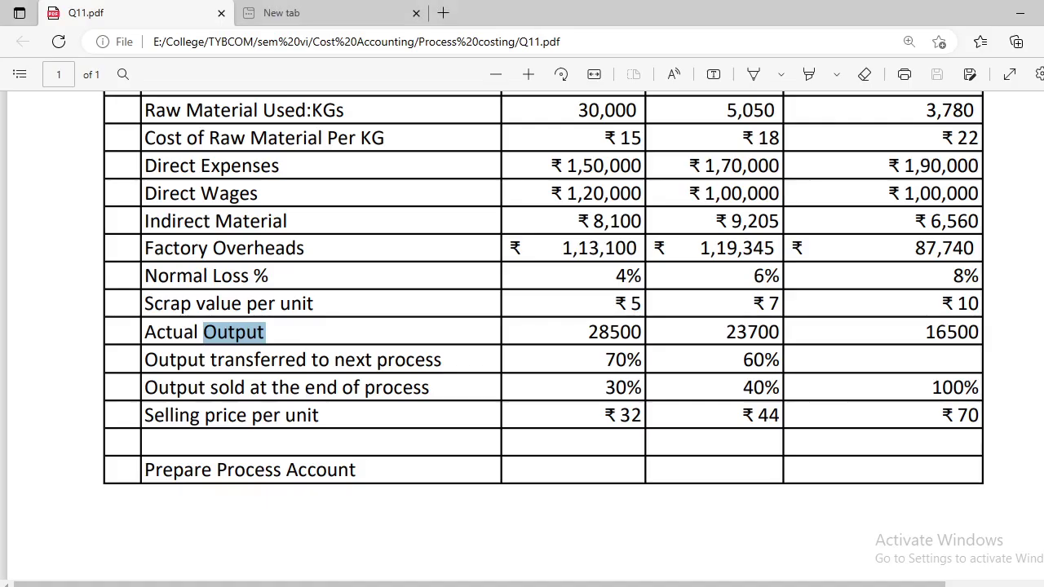
key("alt+Tab")
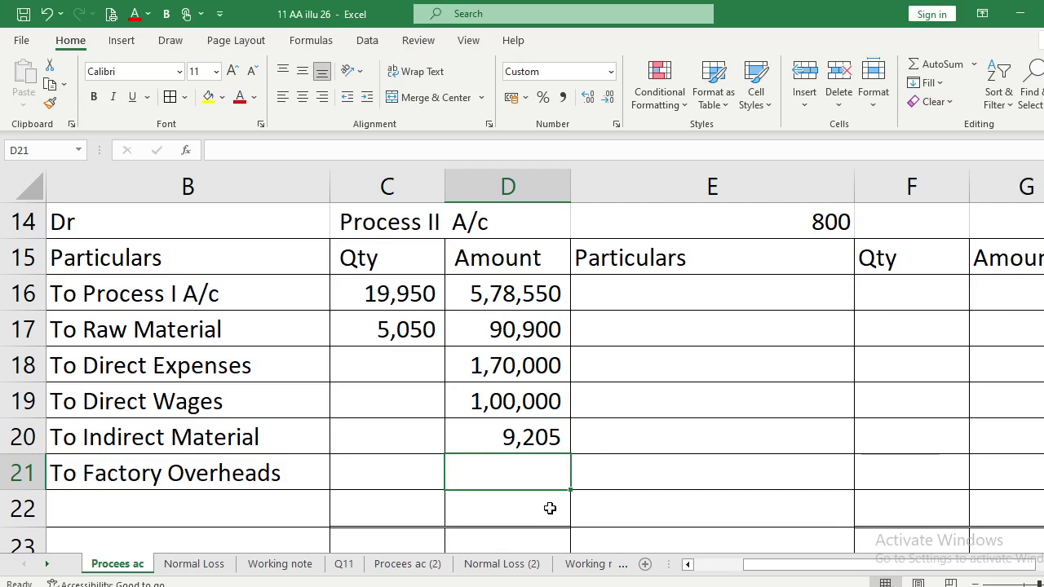
type("119345")
key("Return")
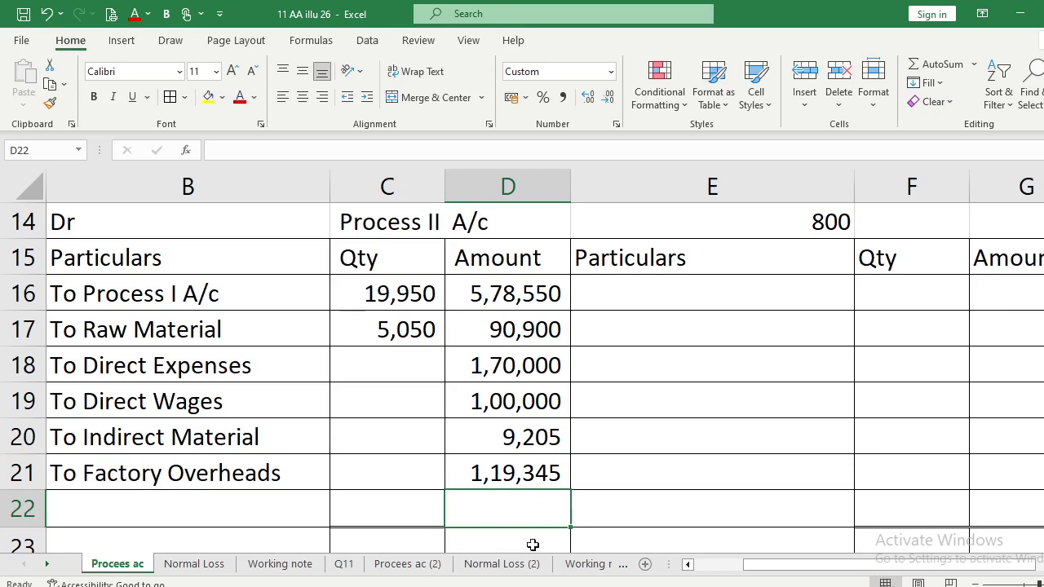
Check the Process II normal loss rate in Q11.pdf and enter By Normal Loss (6%) in E16 on the credit side.
key("alt+Tab")
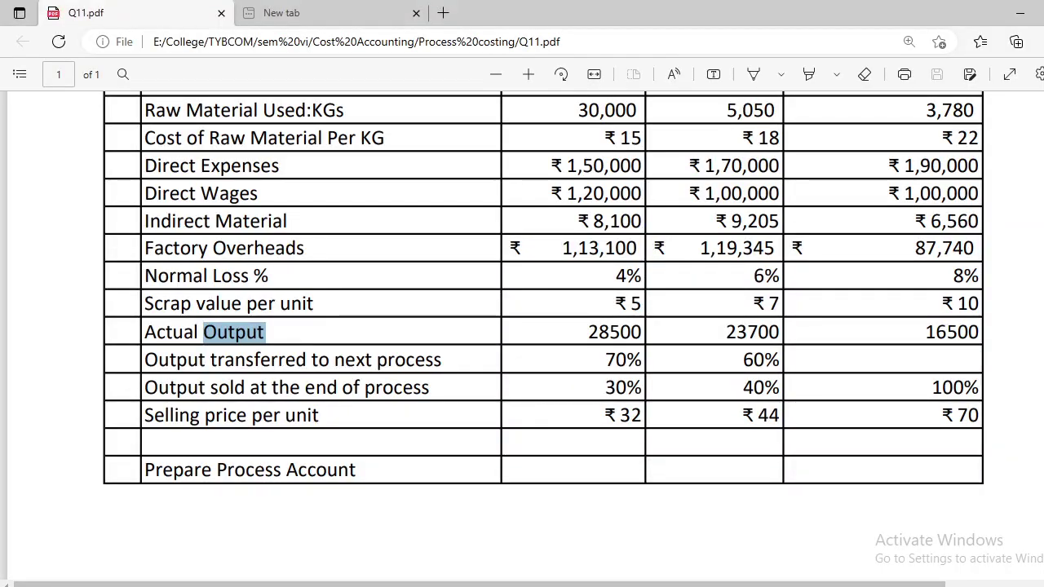
key("alt+Tab")
left_click(636, 291)
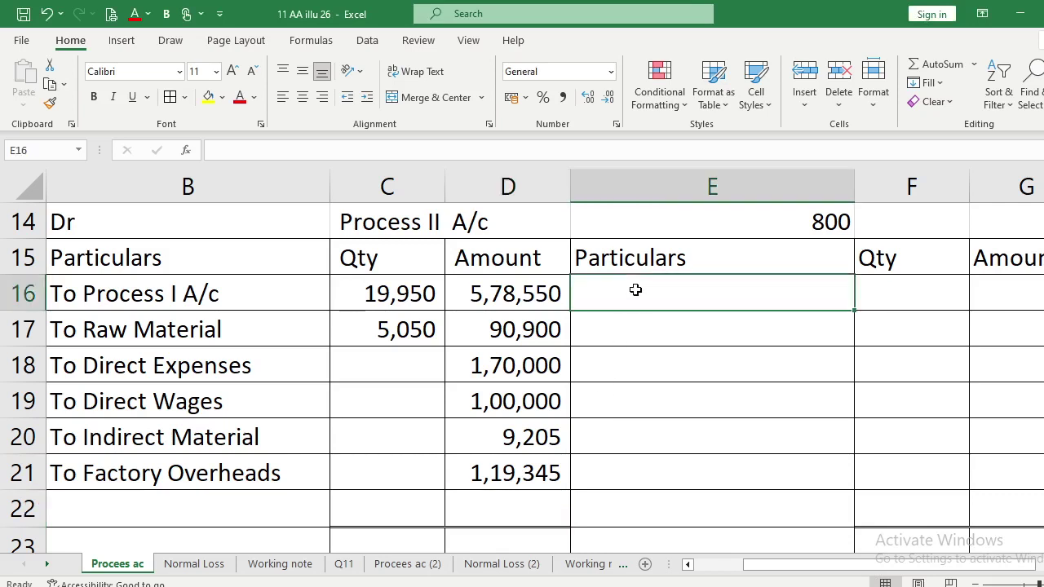
type("By")
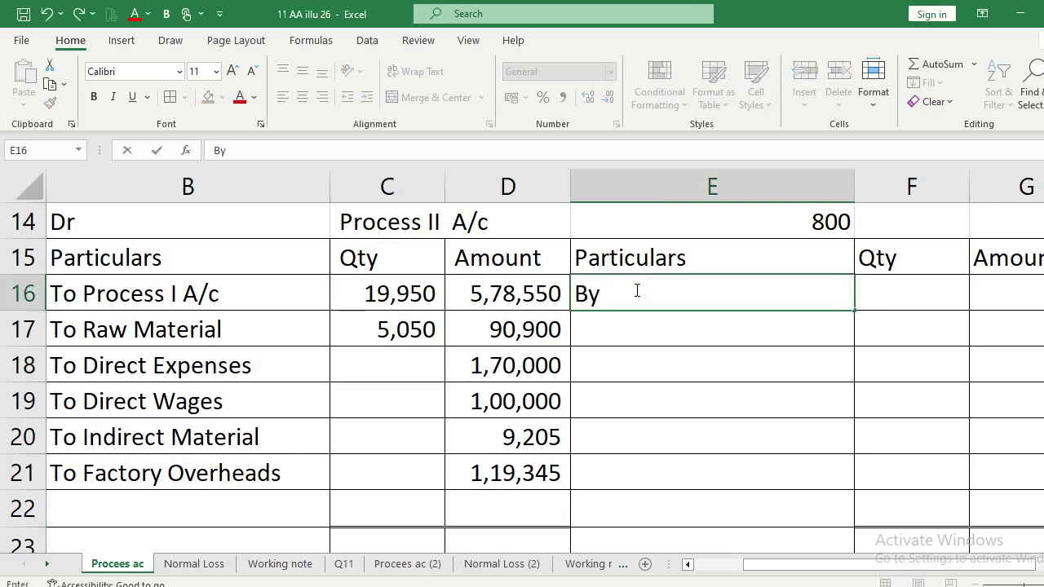
type(" Normal Lo")
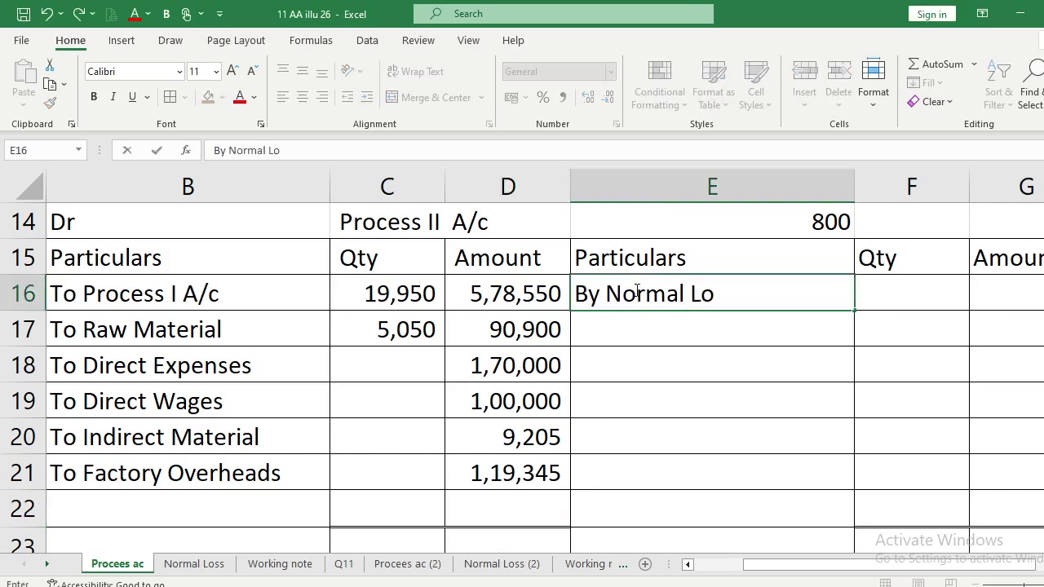
type("ss 9")
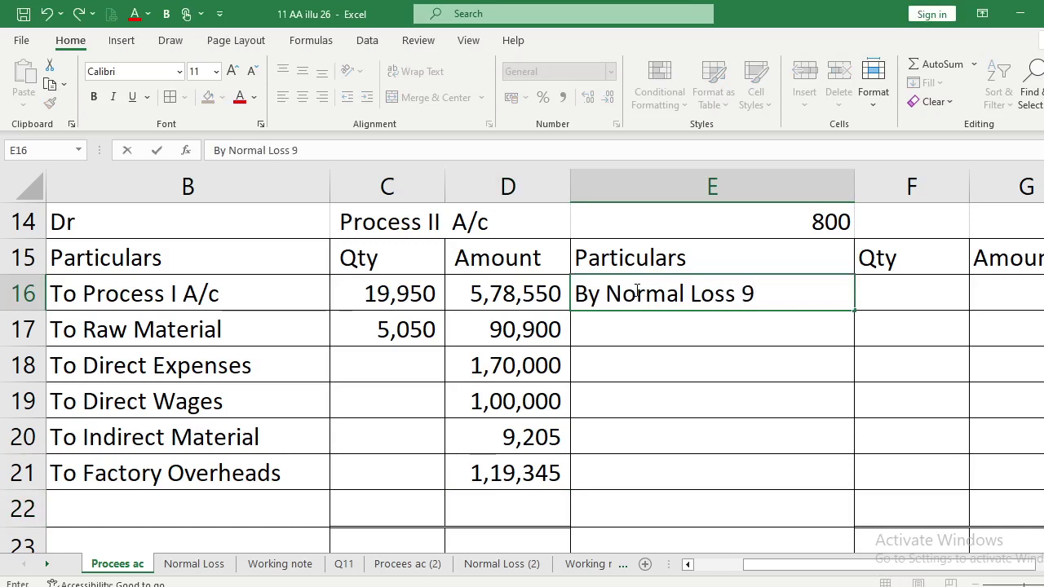
key("BackSpace")
type("(6%)")
key("Return")
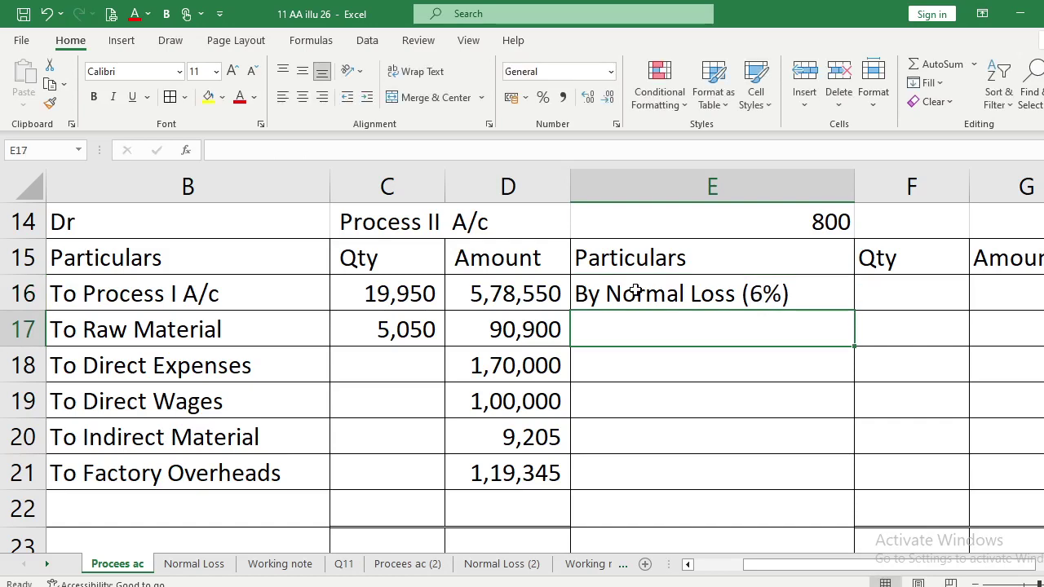
Replace the helper calculation in E14 with the total input quantity formula =19950+5050.
left_click(742, 221)
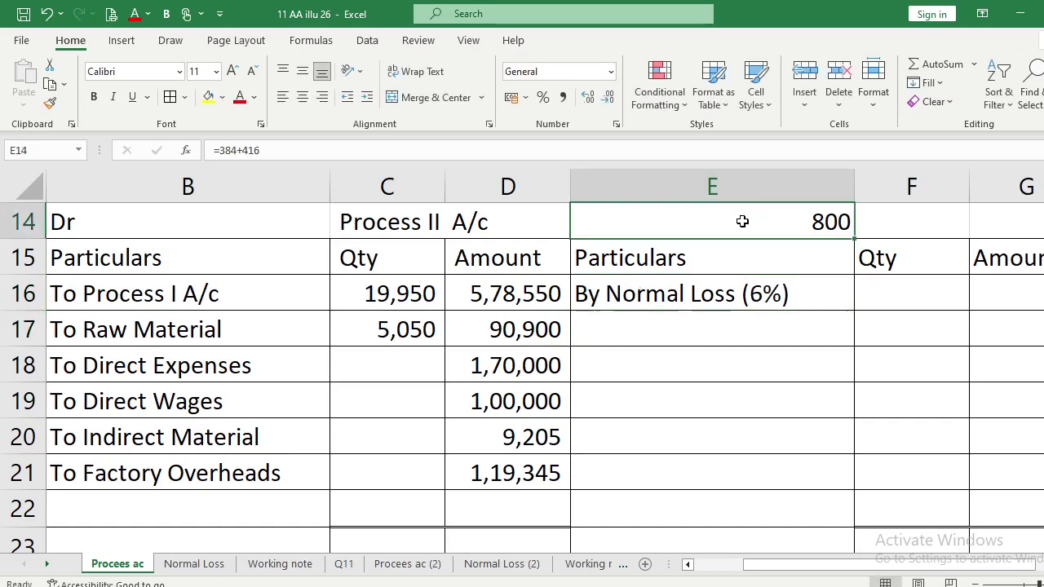
double_click(742, 221)
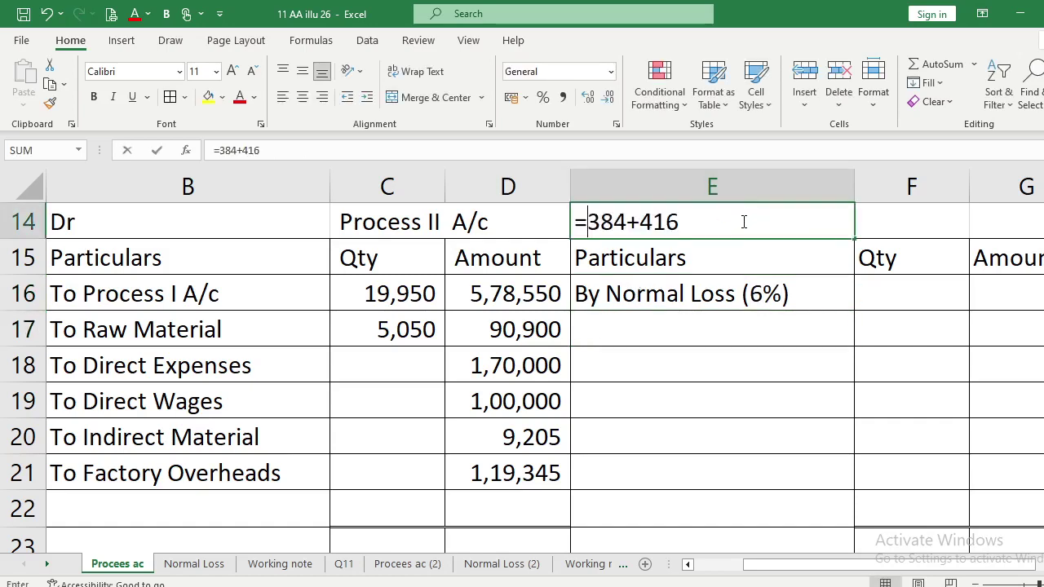
key("Escape")
type("=99")
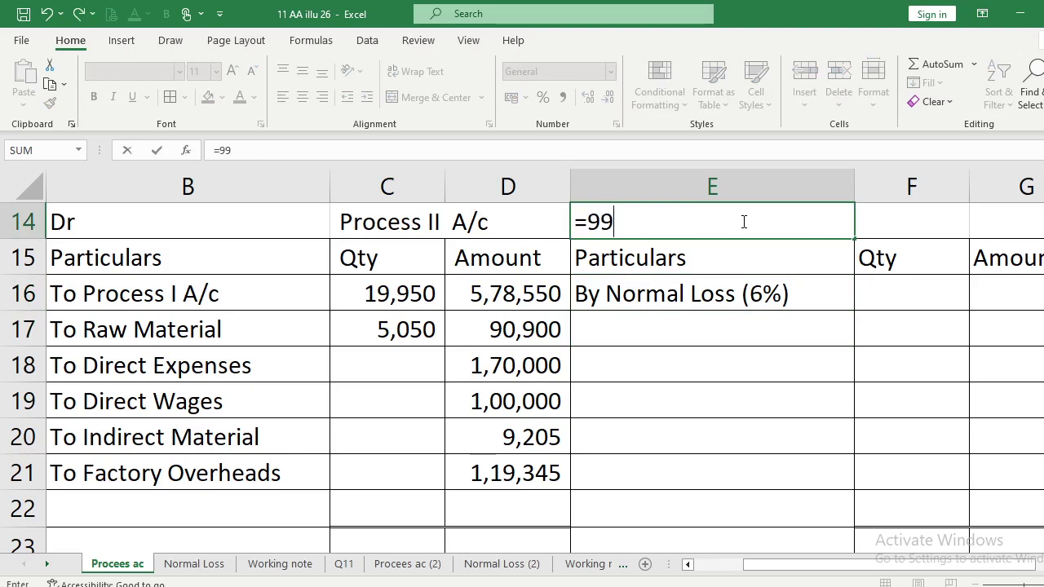
key("BackSpace")
key("BackSpace")
type("995")
key("BackSpace")
key("BackSpace")
key("BackSpace")
type("1995")
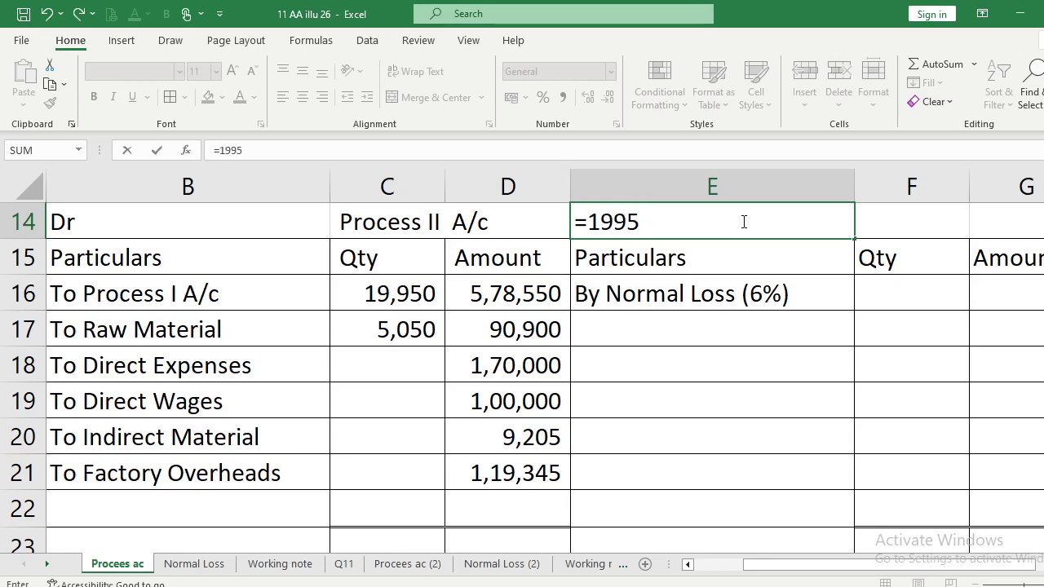
type("0+5050")
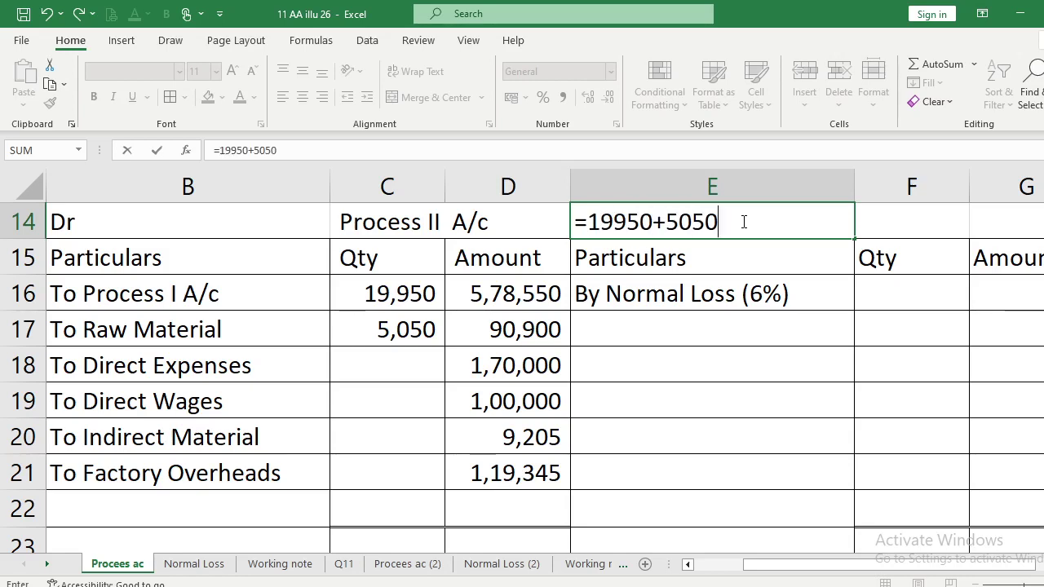
key("Return")
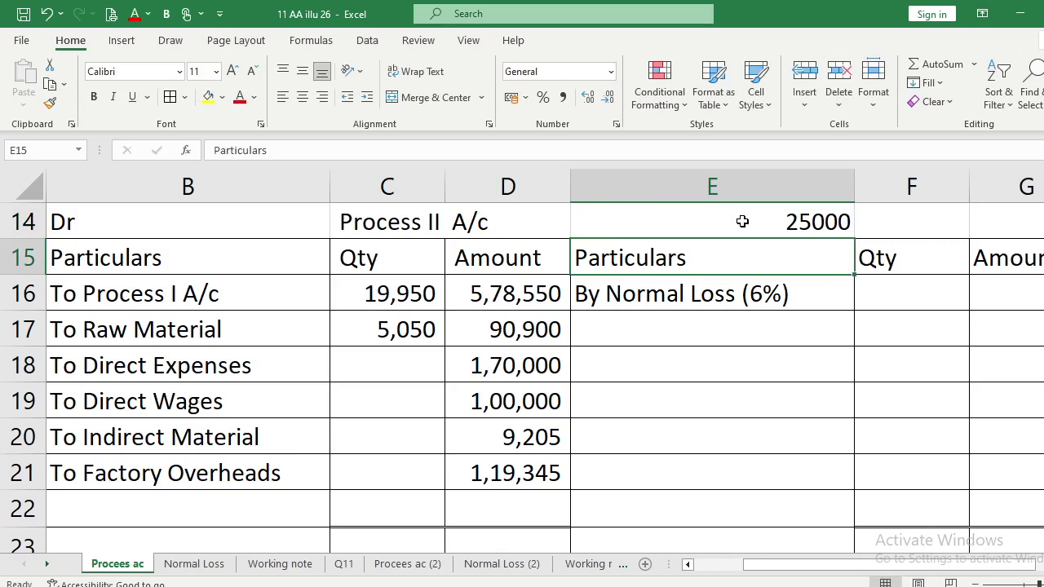
Calculate the normal loss quantity in F16 with the formula =25000*6%.
key("Down")
key("Right")
type("=")
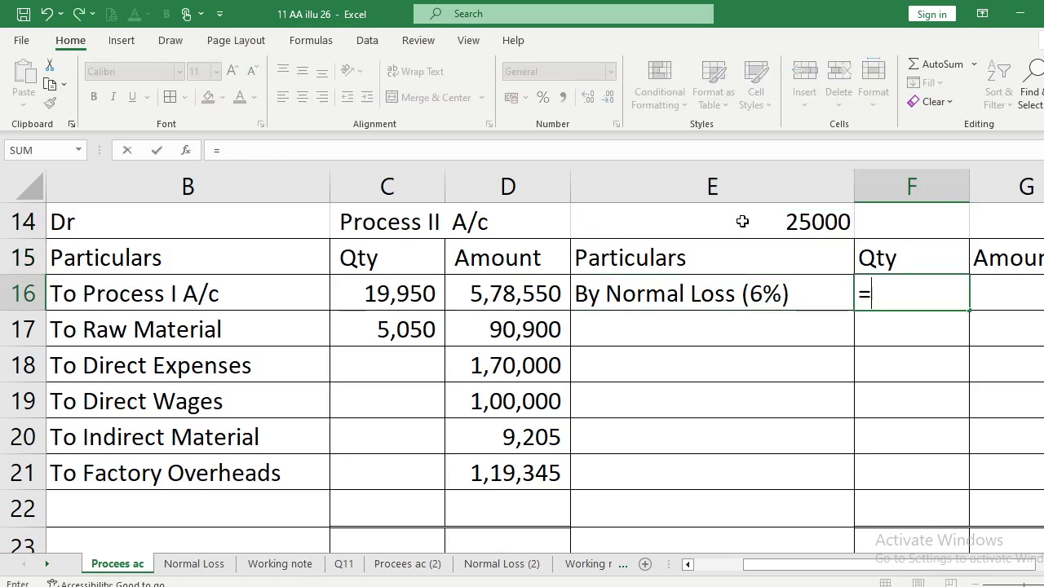
type("25000")
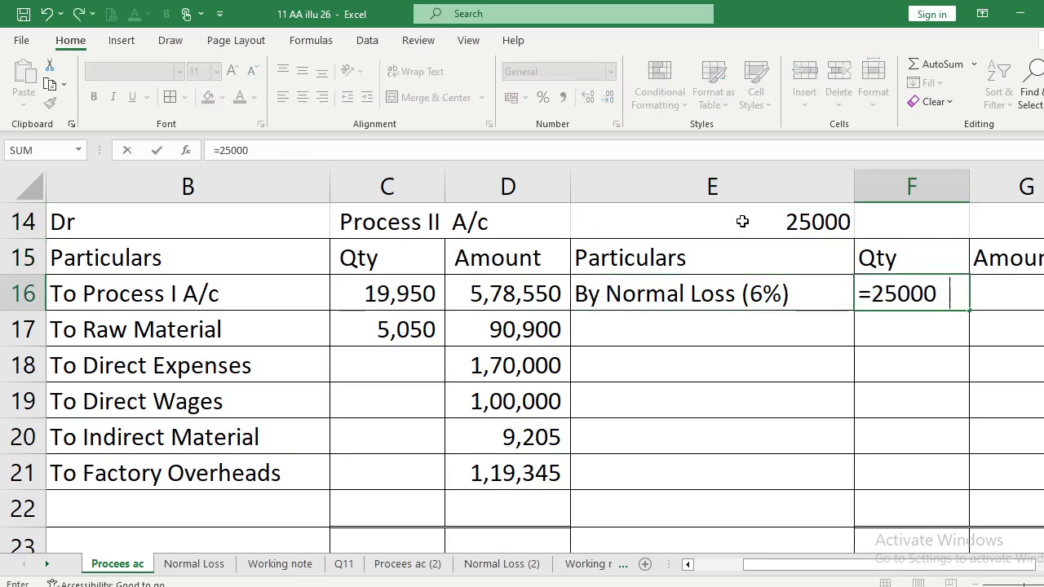
type("*6%")
key("Return")
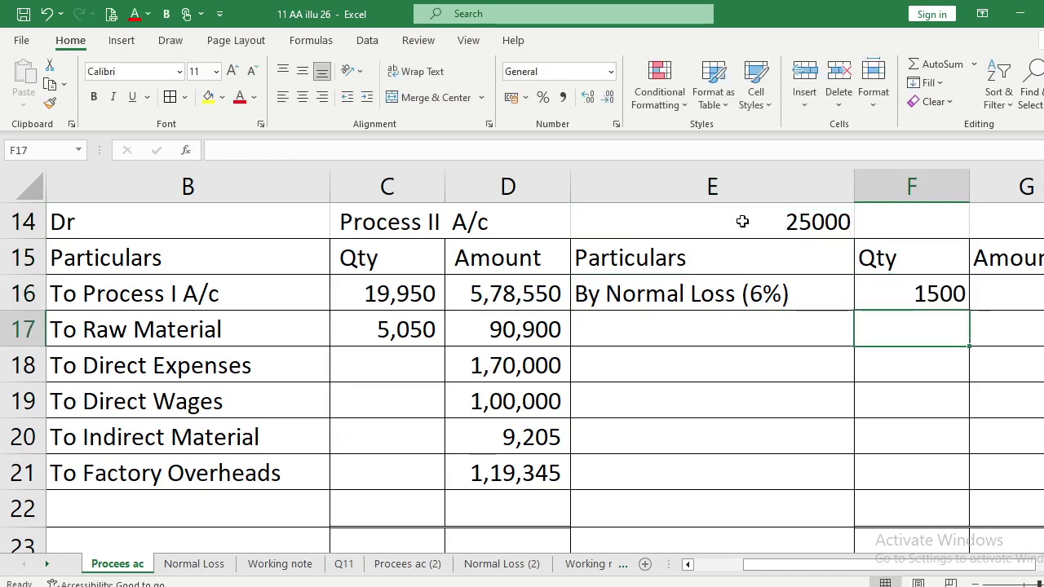
key("Up")
key("Right")
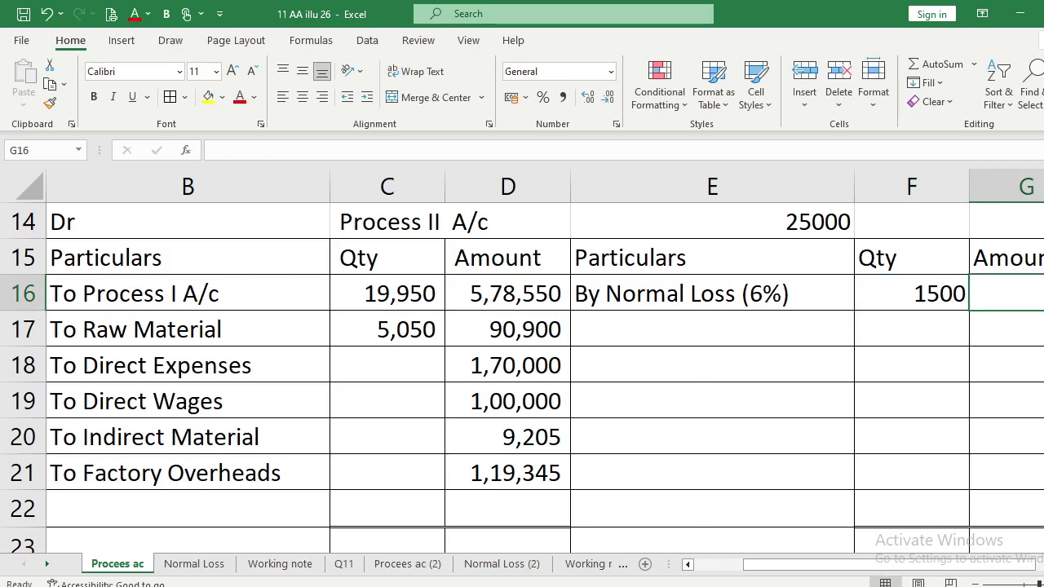
Check the Process II scrap value per unit in Q11.pdf and calculate the normal loss amount in G16 with =1500*7.
key("alt+Tab")
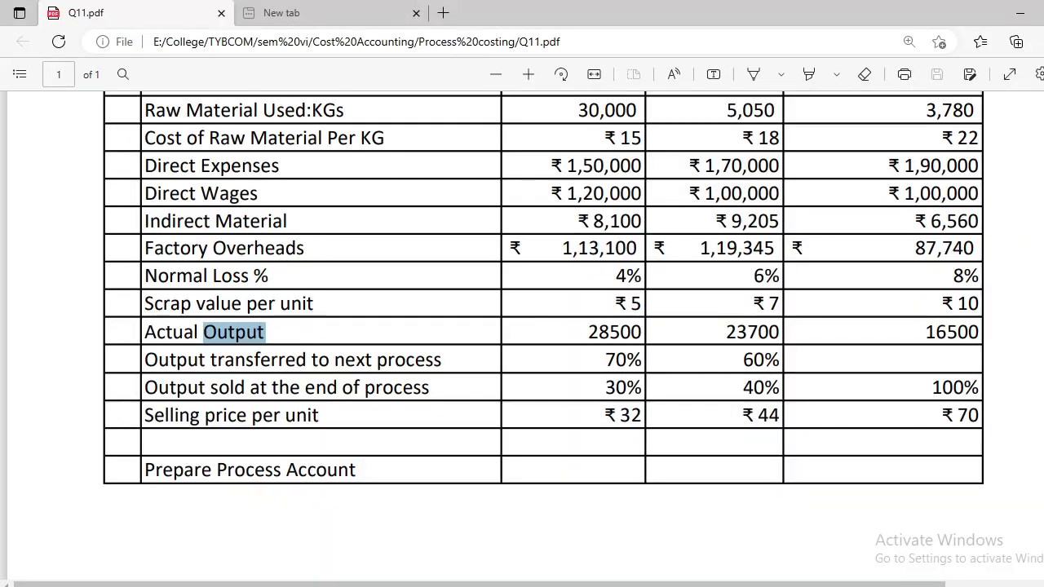
key("alt+Tab")
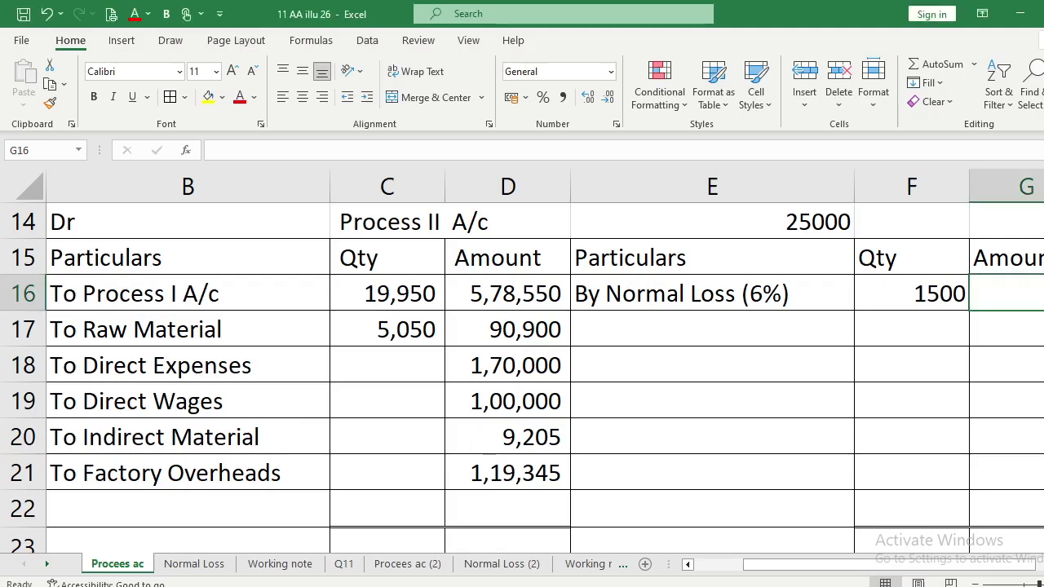
type("=1500*7")
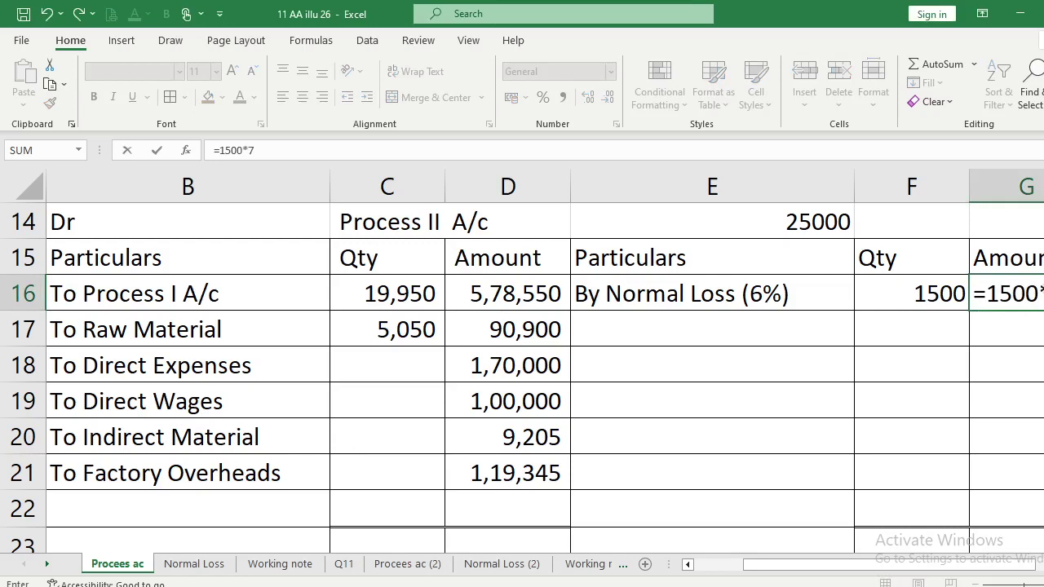
key("Return")
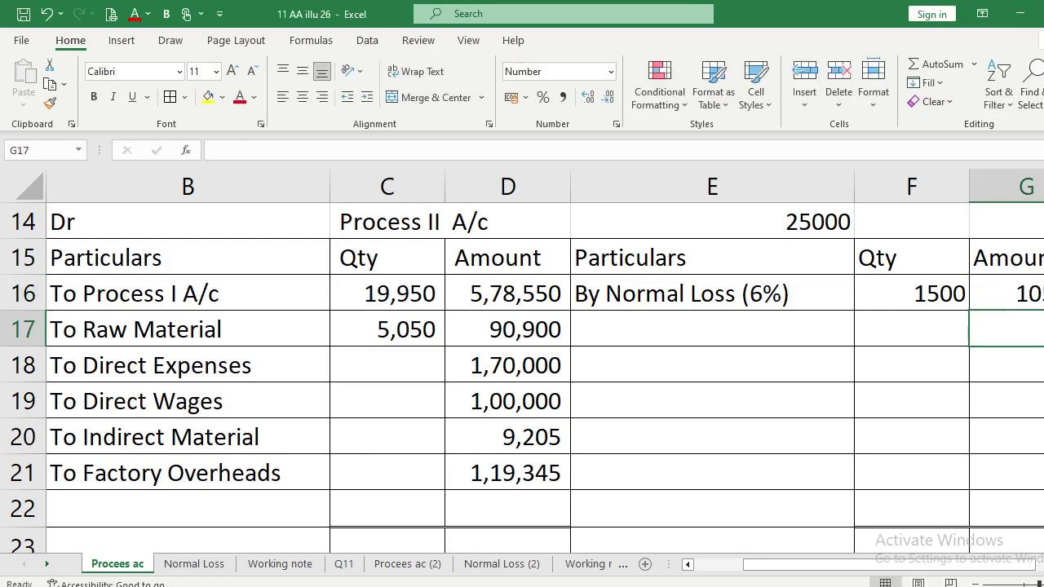
Go to the second cost-per-unit block on the Working note sheet and open its Process B heading in B19 for editing.
left_click(296, 566)
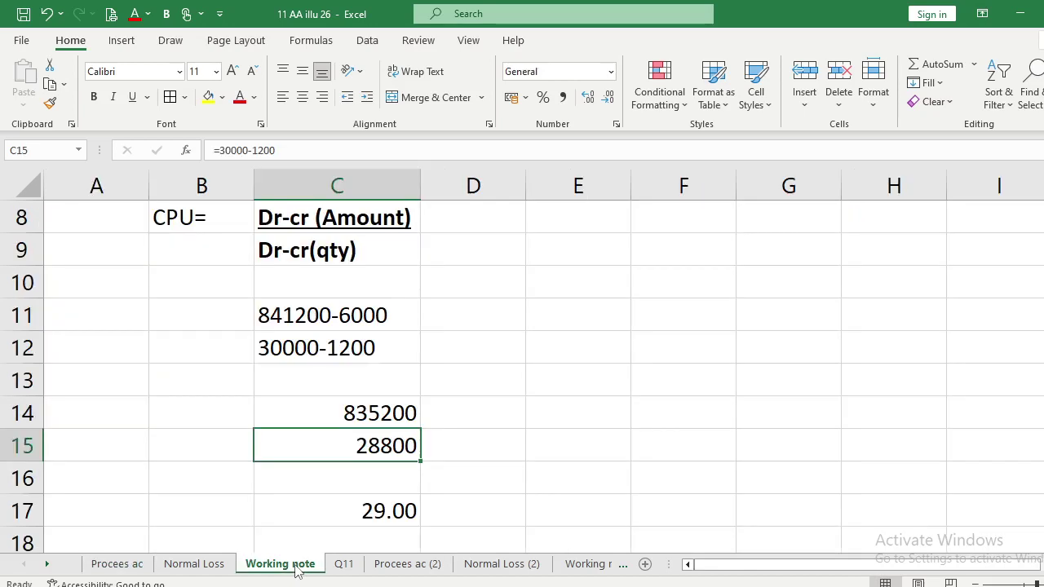
key("Down")
key("Down")
key("Down")
key("Down")
key("Down")
key("Down")
key("Up")
key("Up")
key("Left")
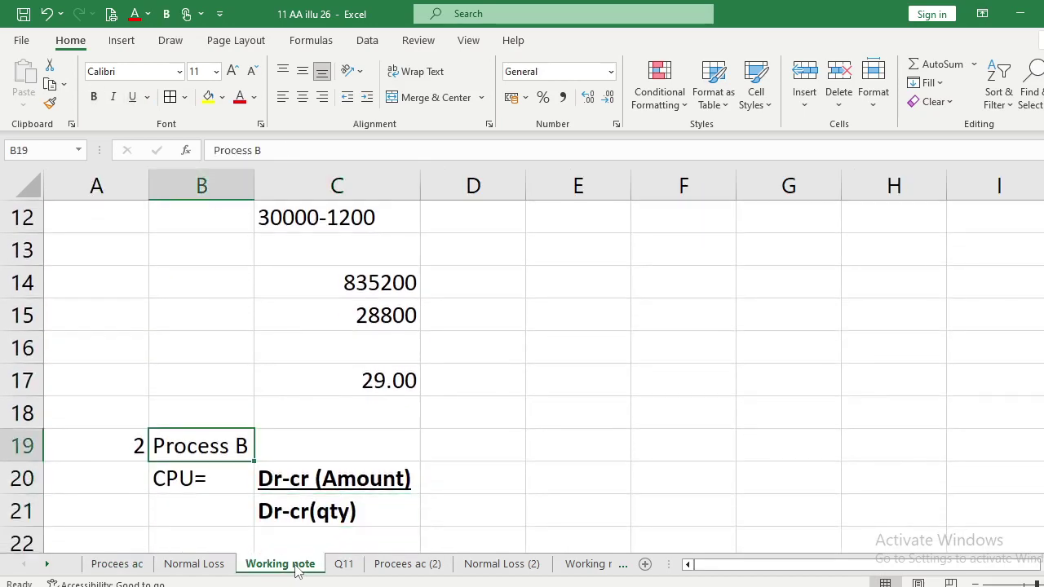
left_click(272, 147)
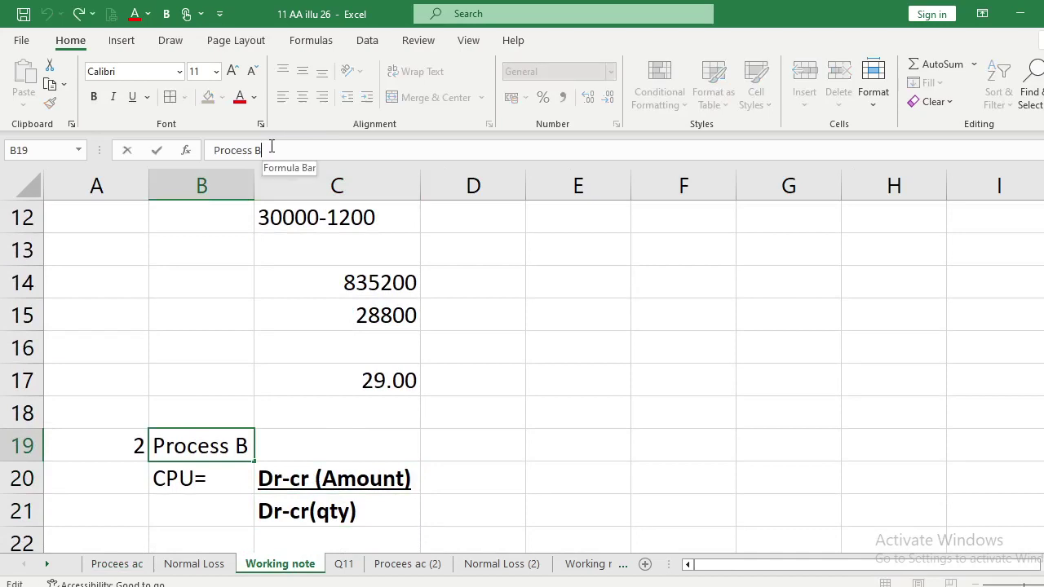
Change the second working note's heading in cell B19 to Process II.
key("BackSpace")
type("II")
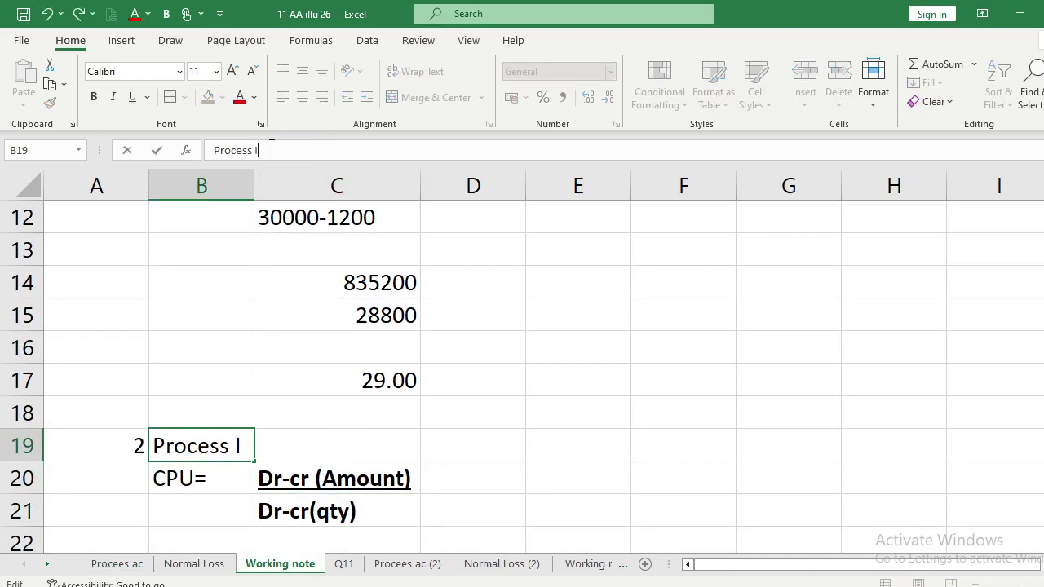
key("Return")
key("Down")
key("Down")
key("Down")
key("Down")
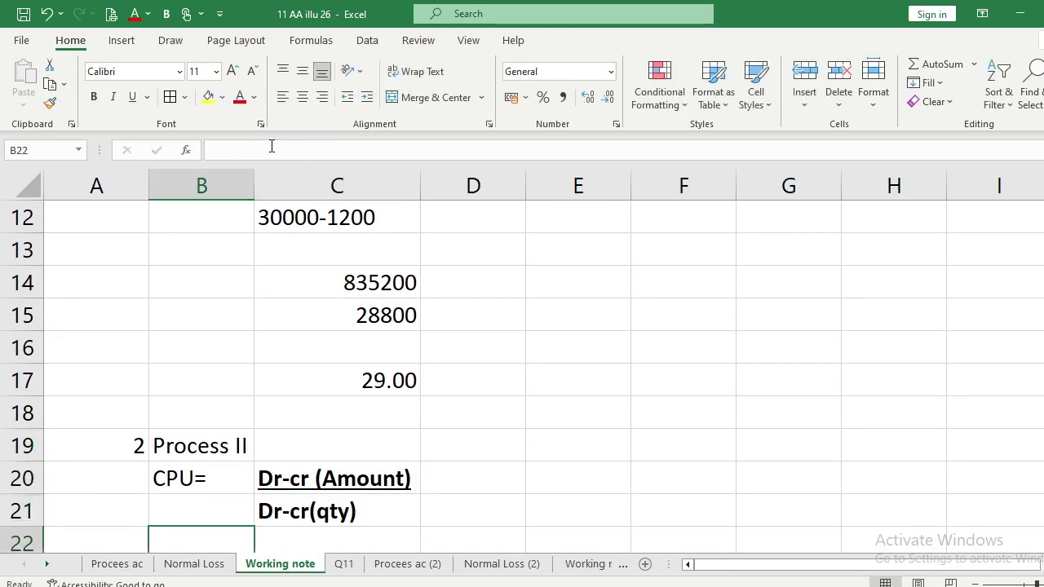
key("Up")
key("Right")
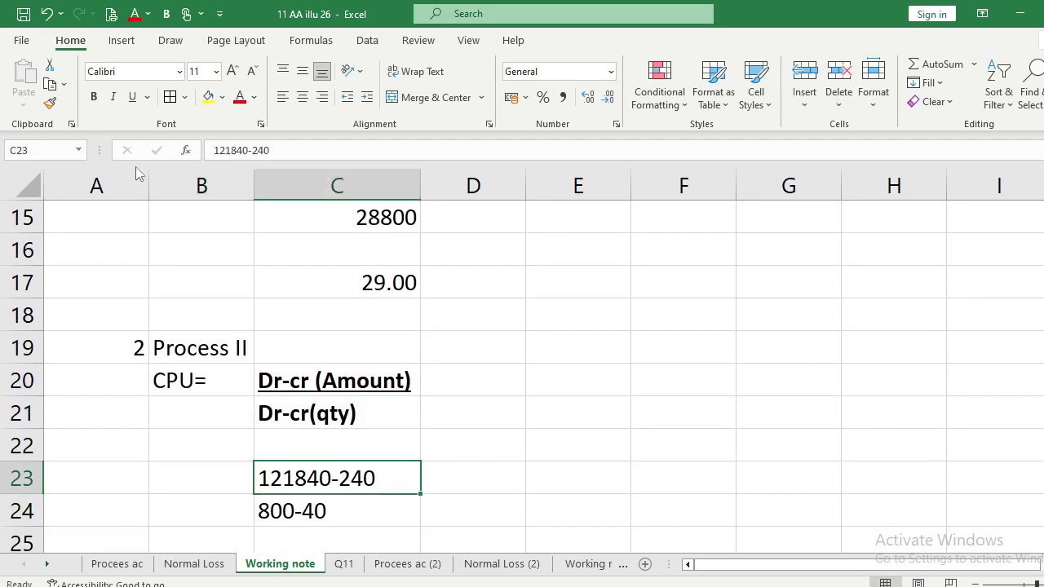
left_click(118, 563)
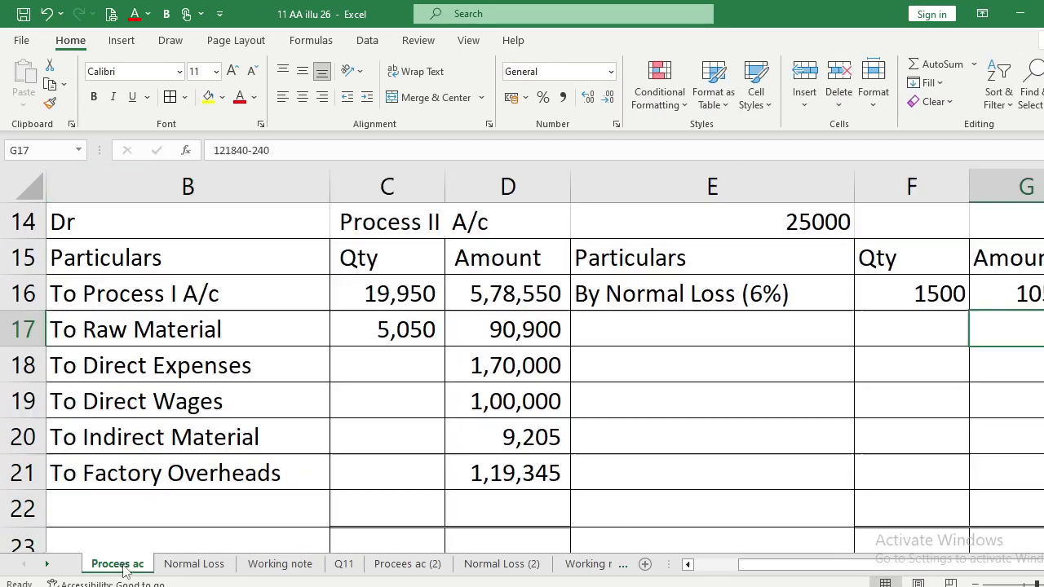
left_click(467, 304)
key("ctrl+shift+Down")
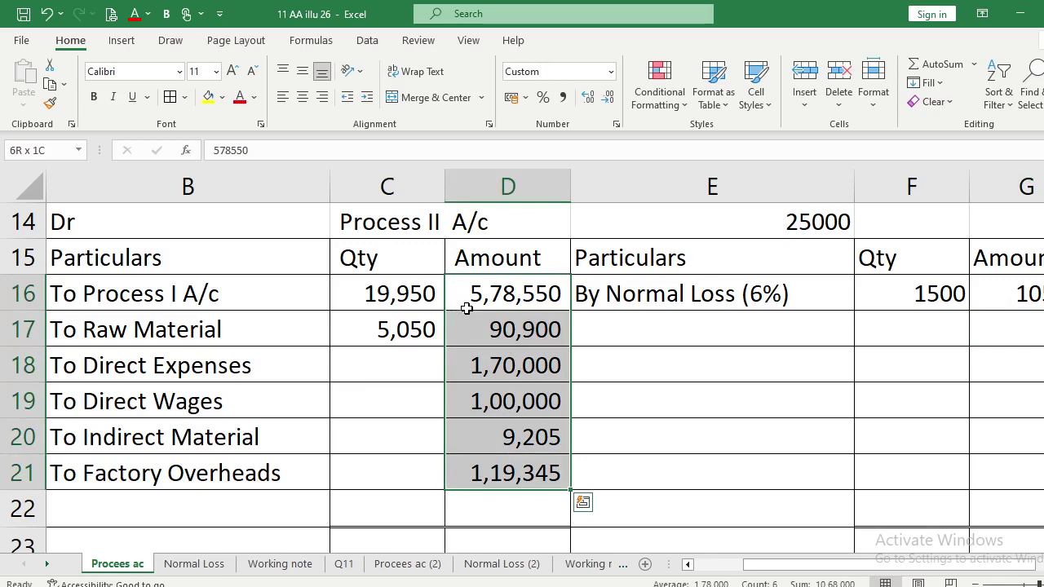
left_click(280, 563)
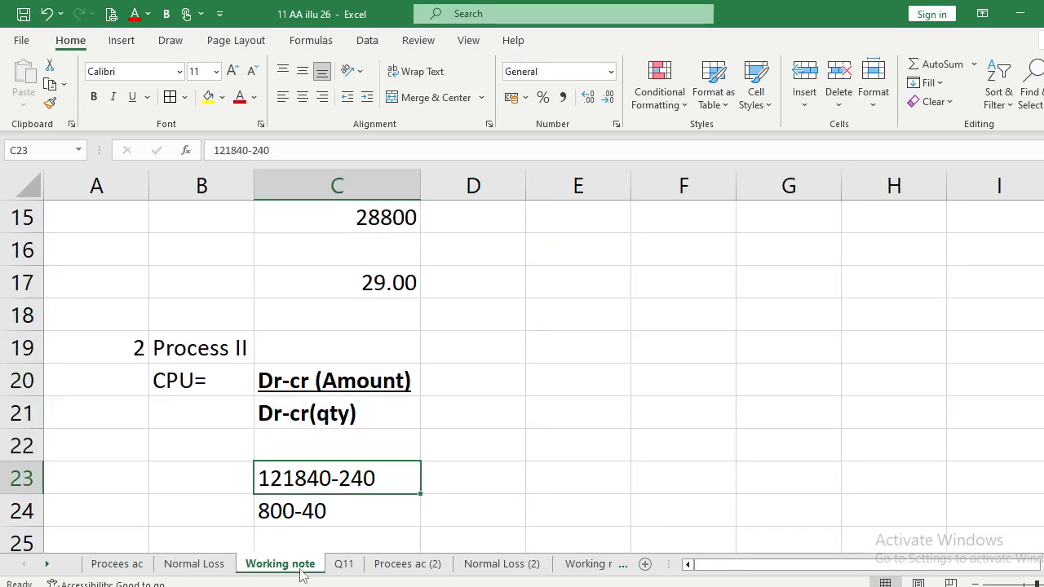
type("1068000")
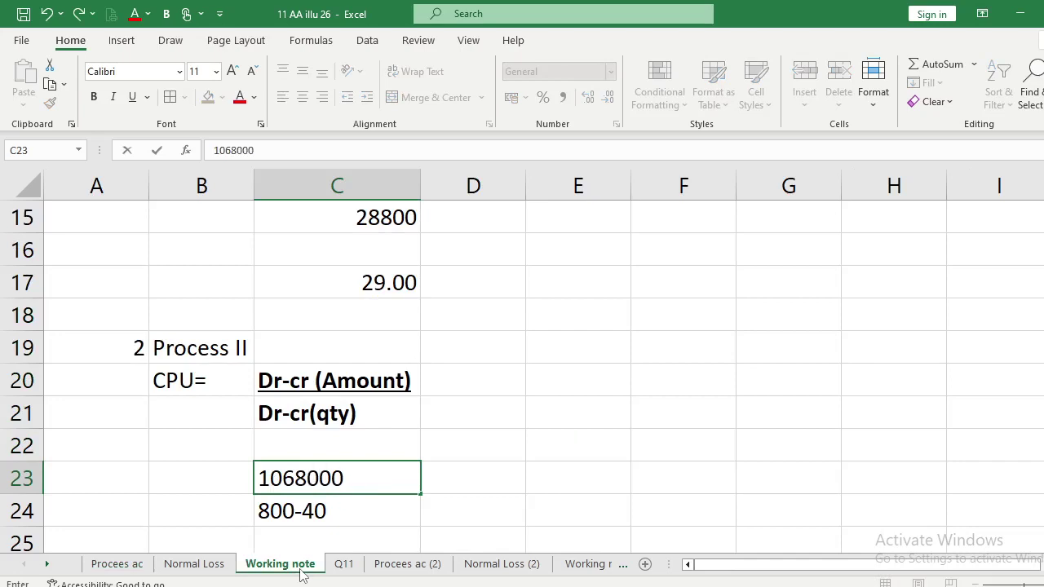
type("-1")
type("0500")
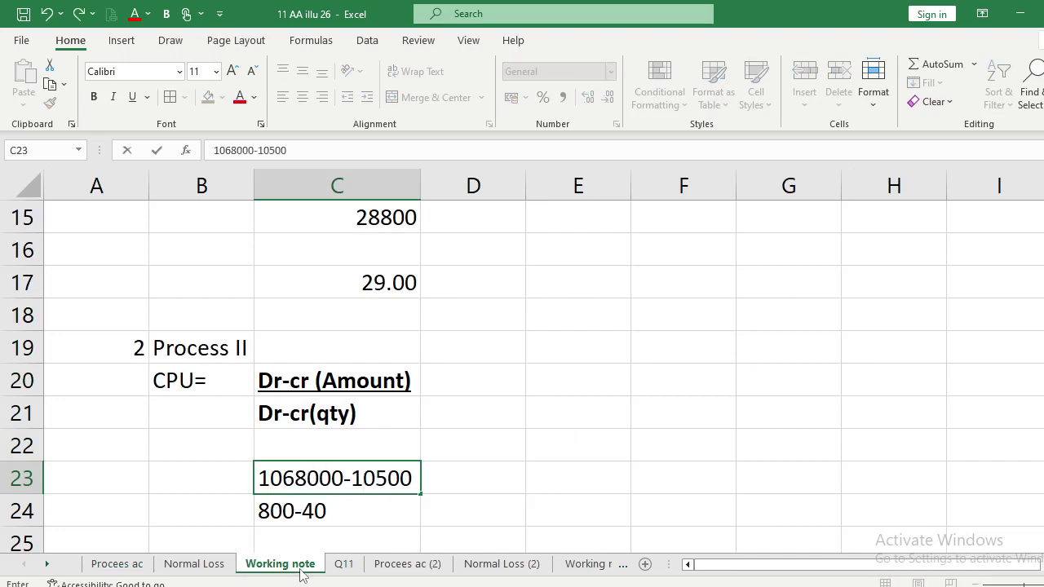
key("Return")
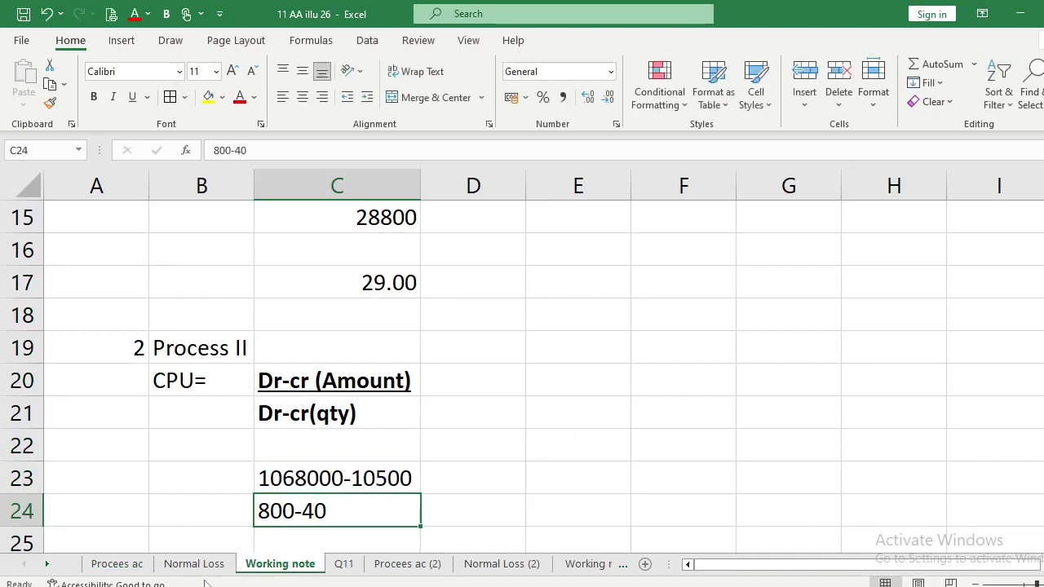
Check the Process II quantities in the Procees ac sheet and enter 25000-1500 as text in cell C24 of the Working note sheet.
left_click(144, 564)
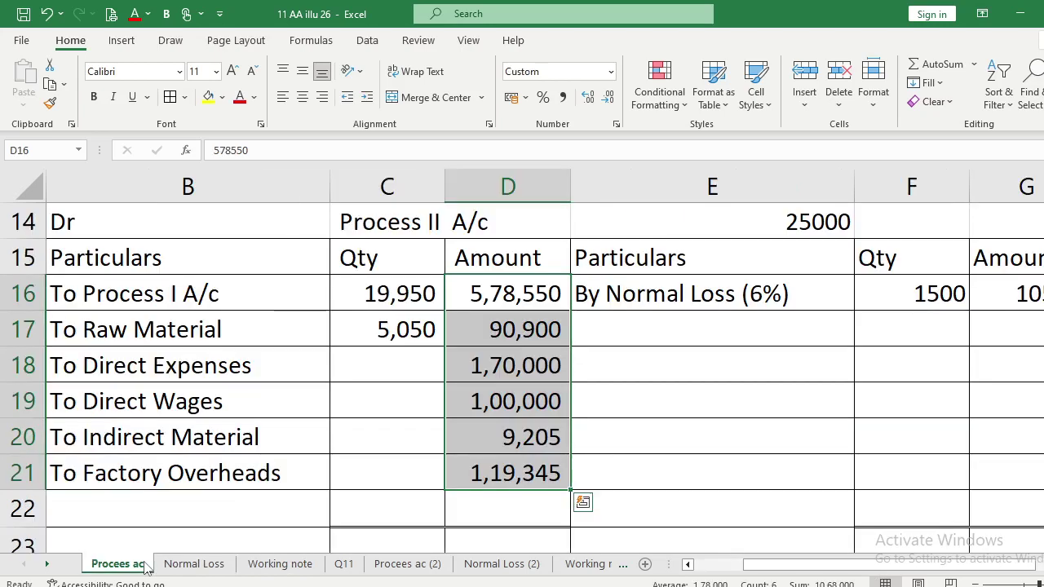
left_click(249, 568)
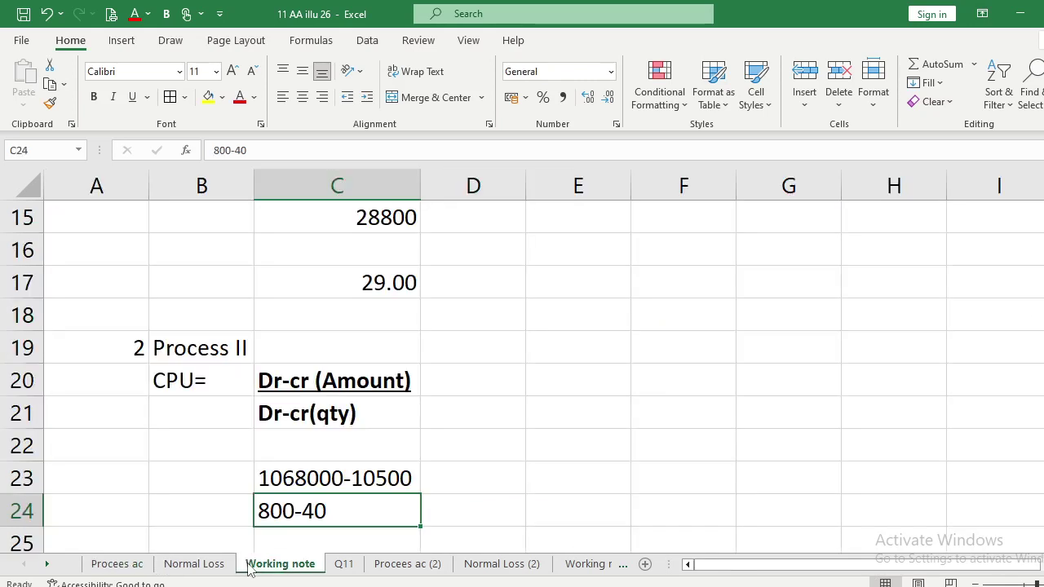
type("25000")
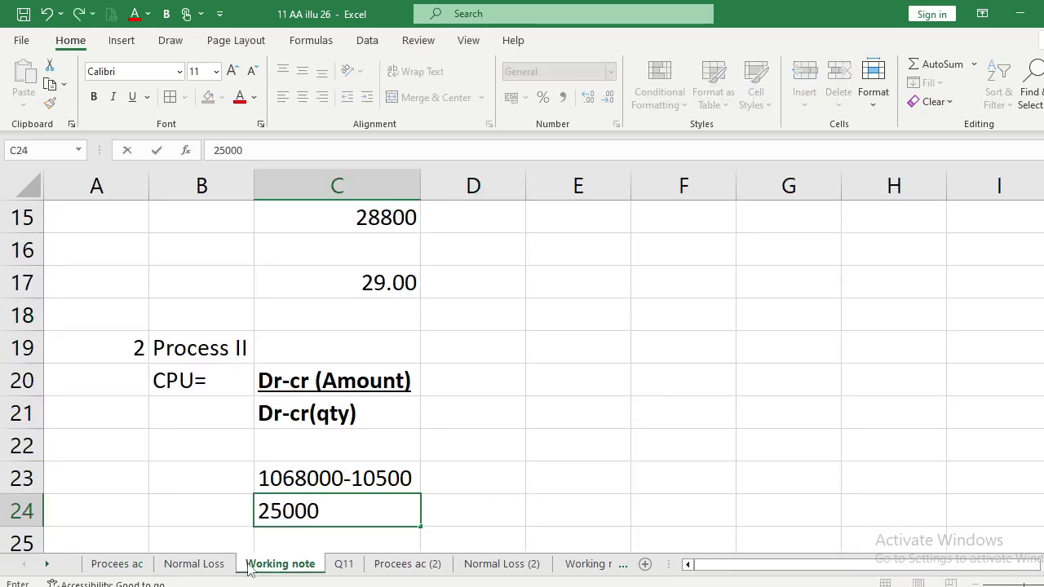
type("-")
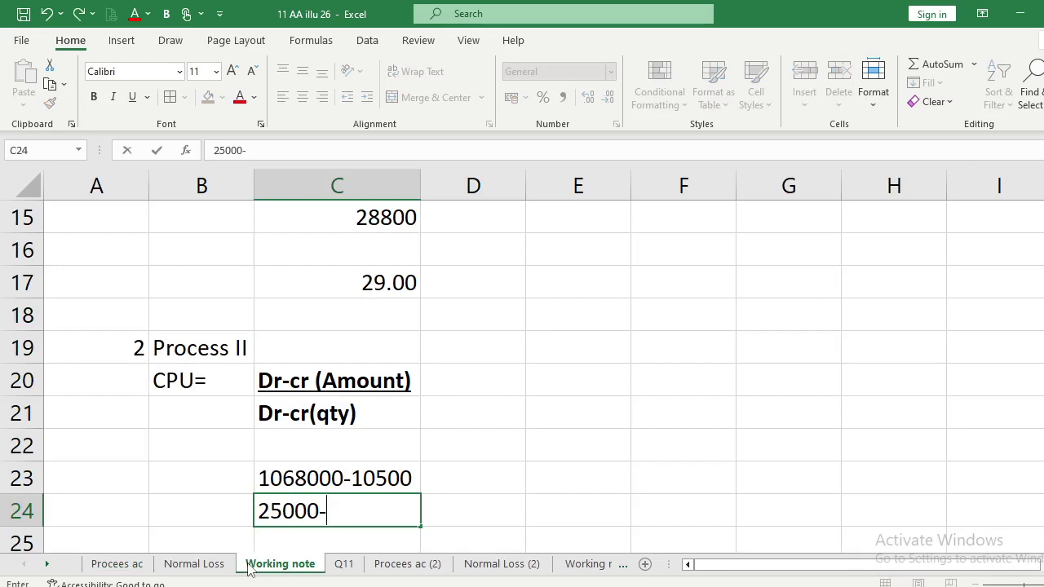
left_click(133, 566)
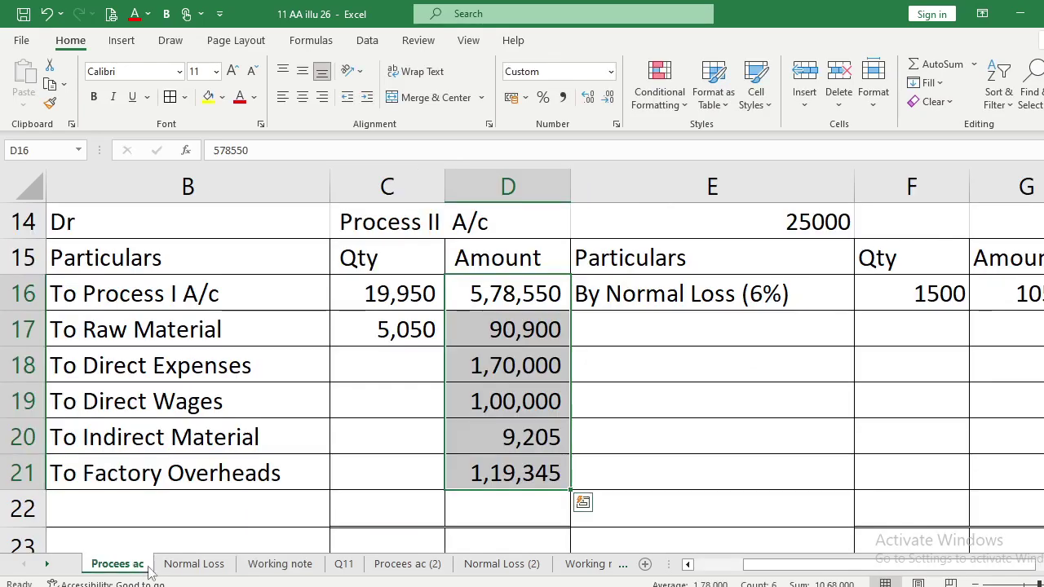
left_click(250, 574)
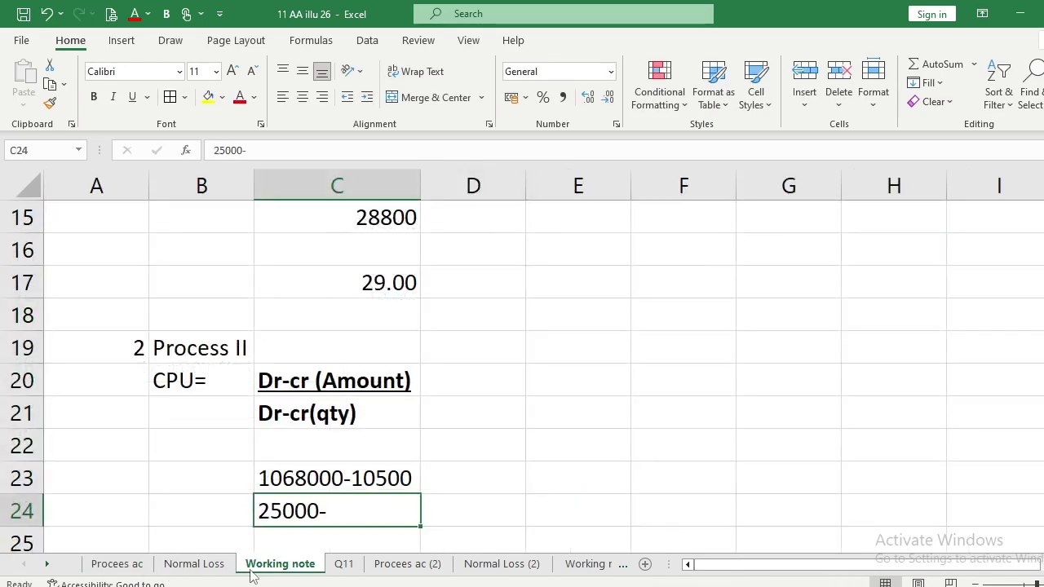
double_click(357, 514)
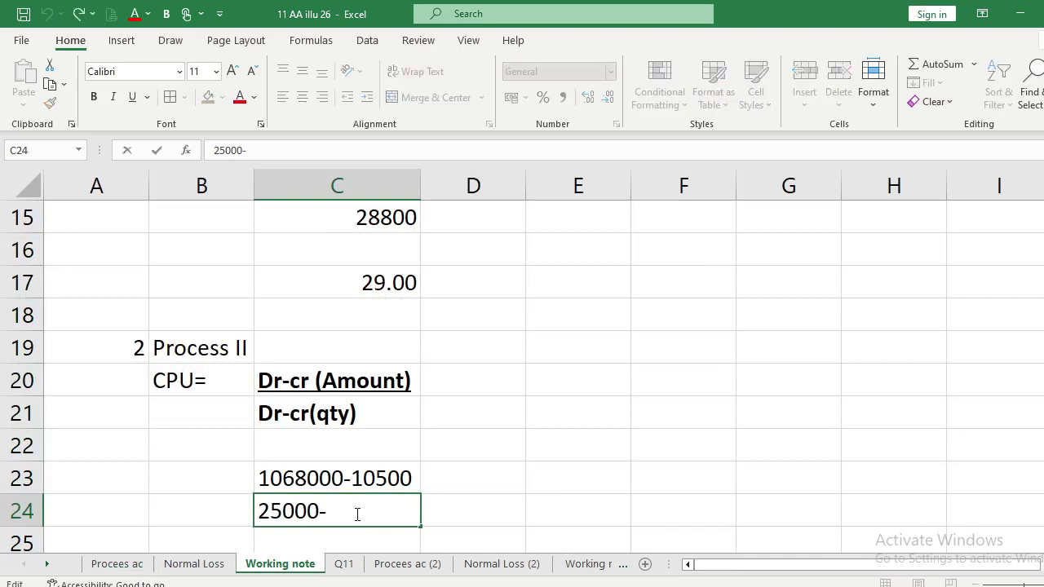
type("1500")
key("Return")
key("Return")
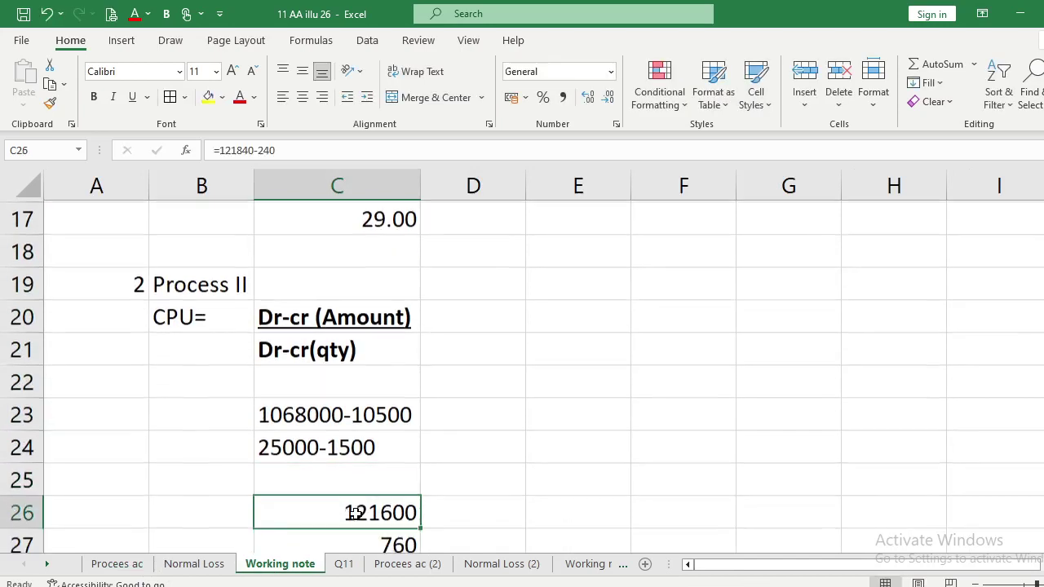
key("Up")
key("Up")
key("Up")
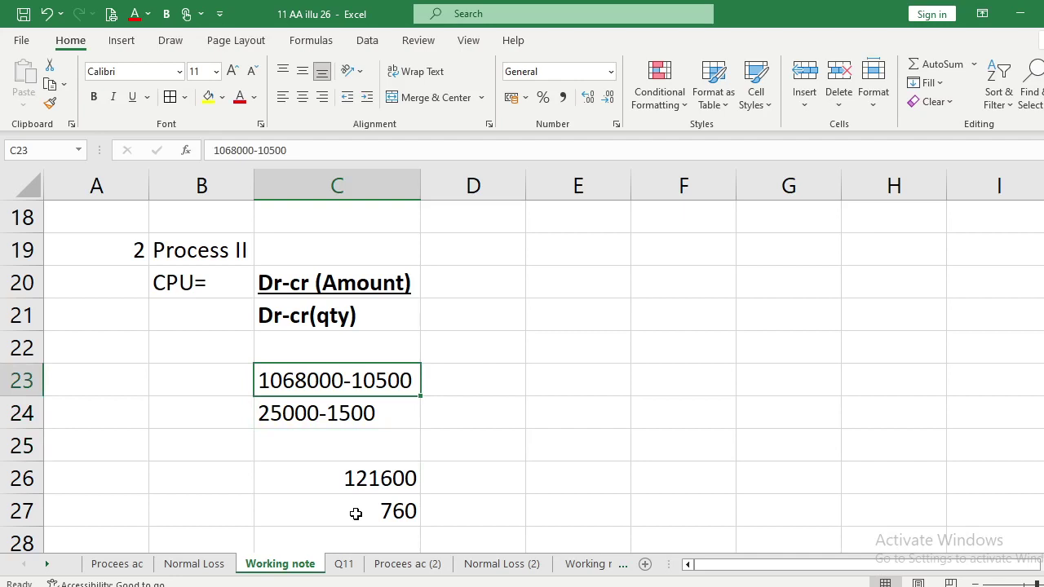
key("ctrl+c")
key("Down")
key("Down")
key("Down")
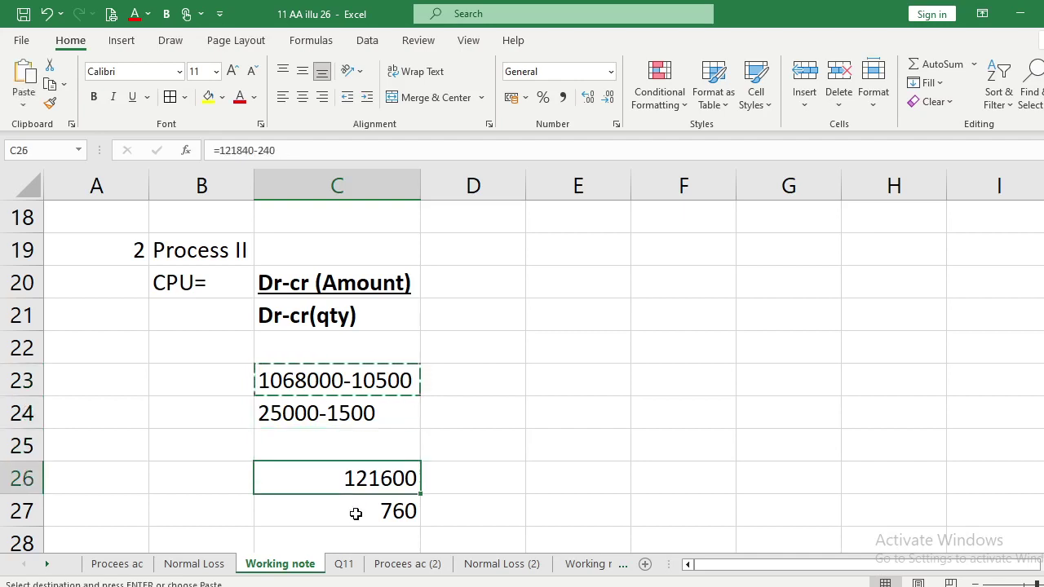
key("ctrl+v")
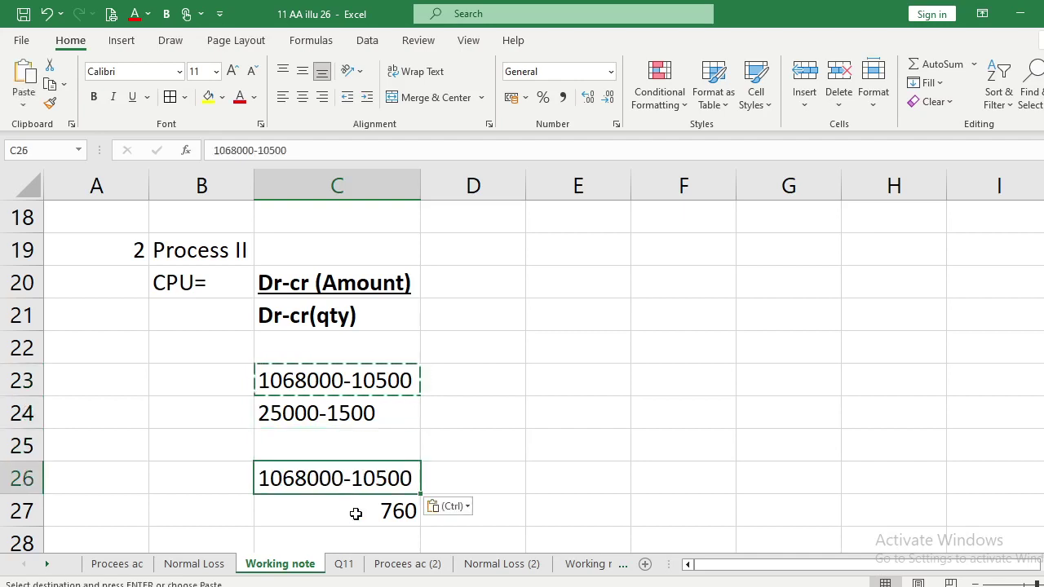
left_click(211, 152)
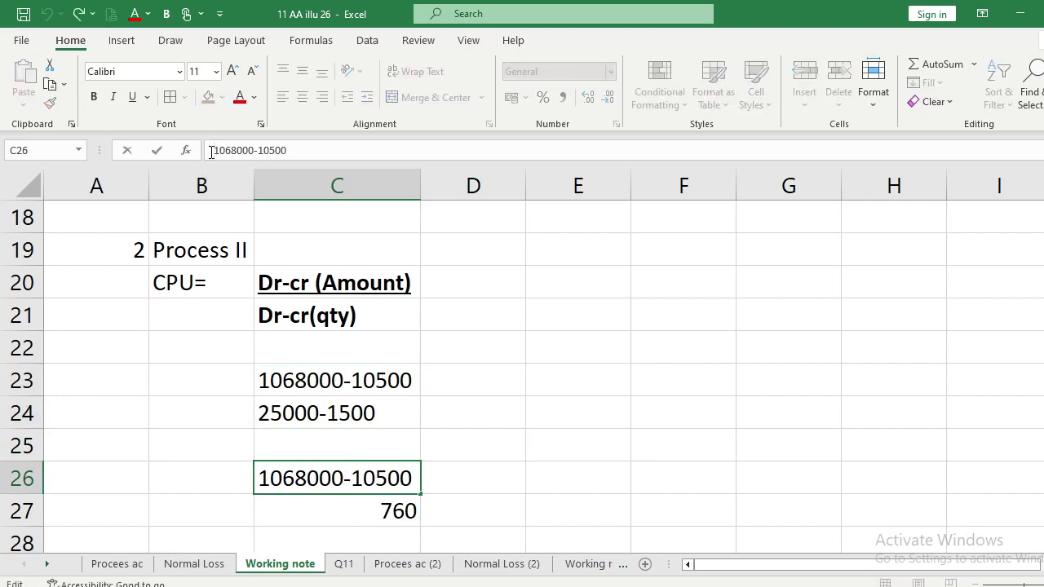
type("=")
key("Return")
Copy the quantity expression from C24 over cell C27 and turn it into the formula =25000-1500.
key("Up")
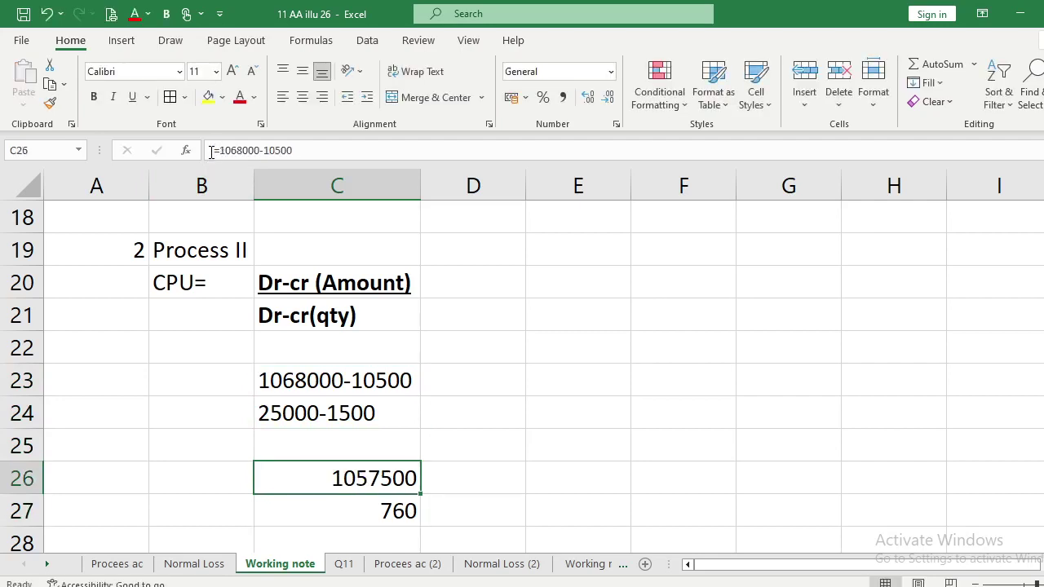
key("Up")
key("Up")
key("ctrl+c")
key("Down")
key("Down")
key("Down")
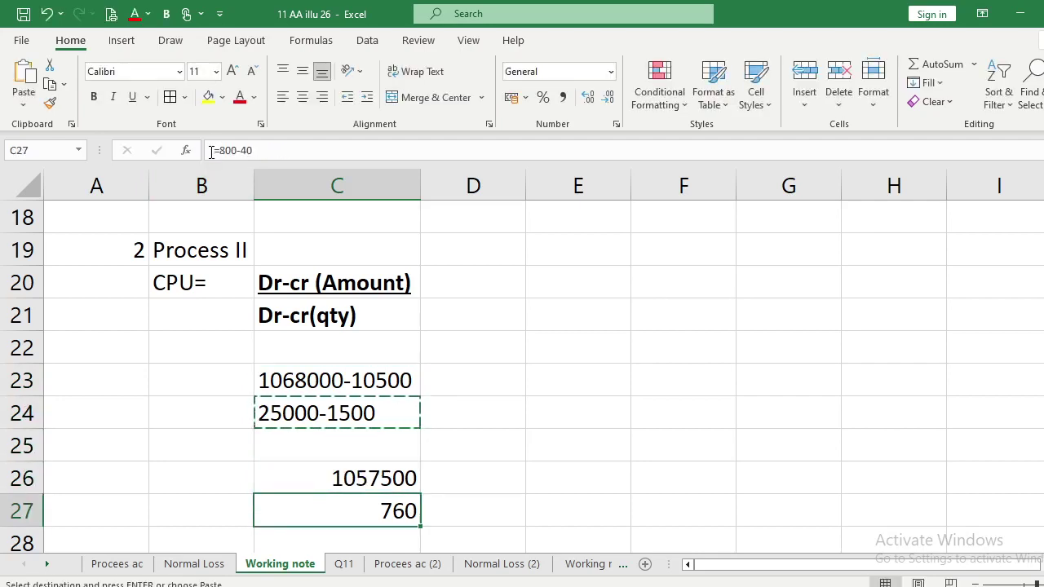
key("ctrl+v")
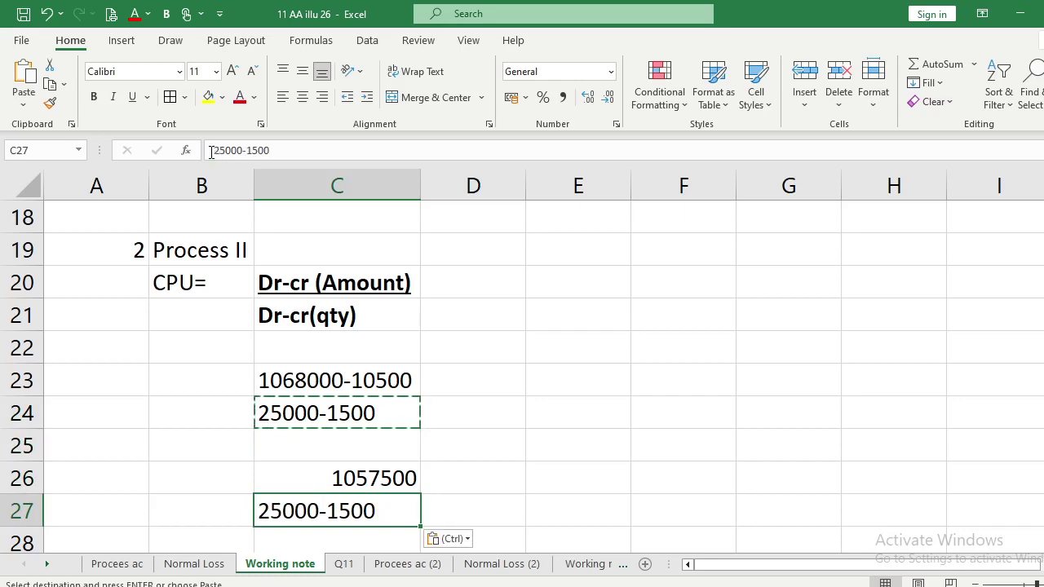
left_click(211, 150)
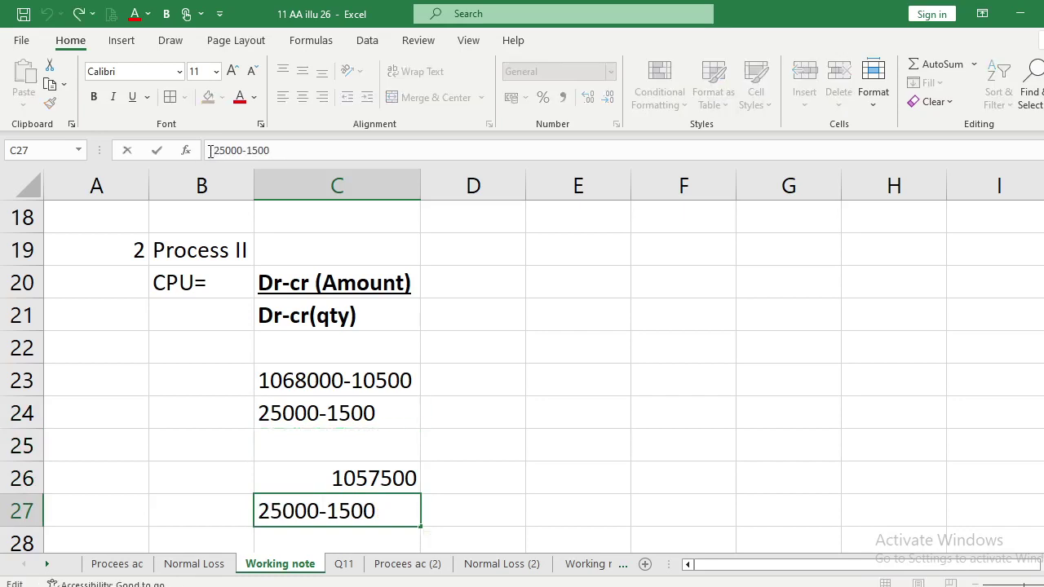
type("=")
key("Return")
key("Down")
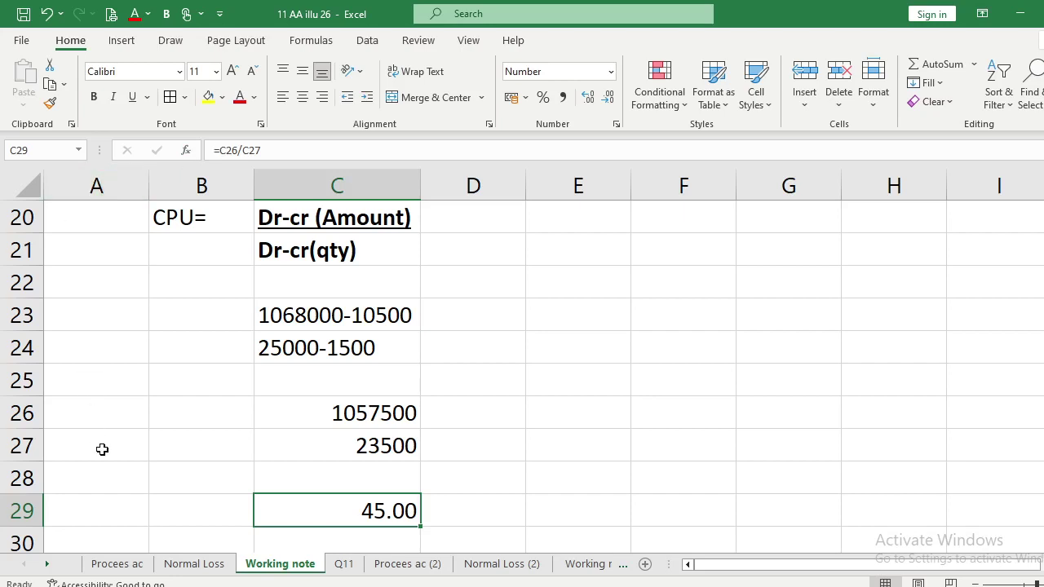
Check the actual output in Q11.pdf and add By Output C/d with quantity 23700 in row 18 of the Process II account's credit side.
left_click(135, 568)
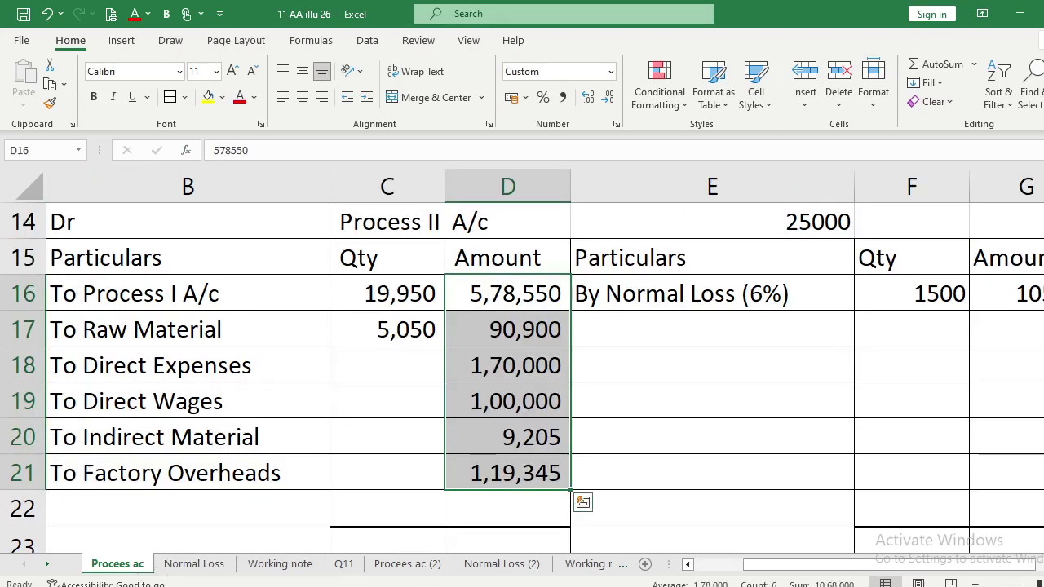
key("alt+Tab")
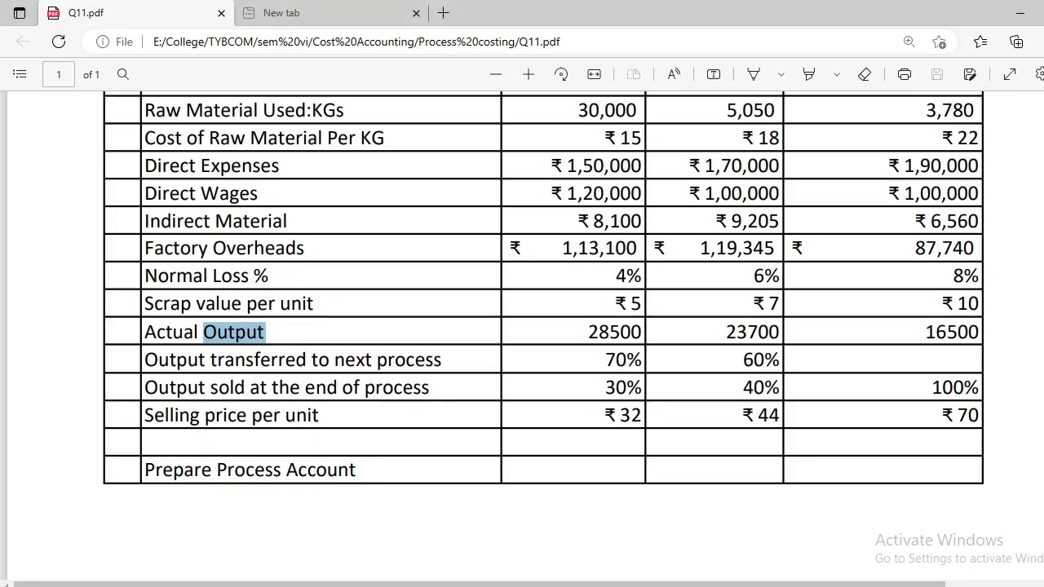
key("alt+Tab")
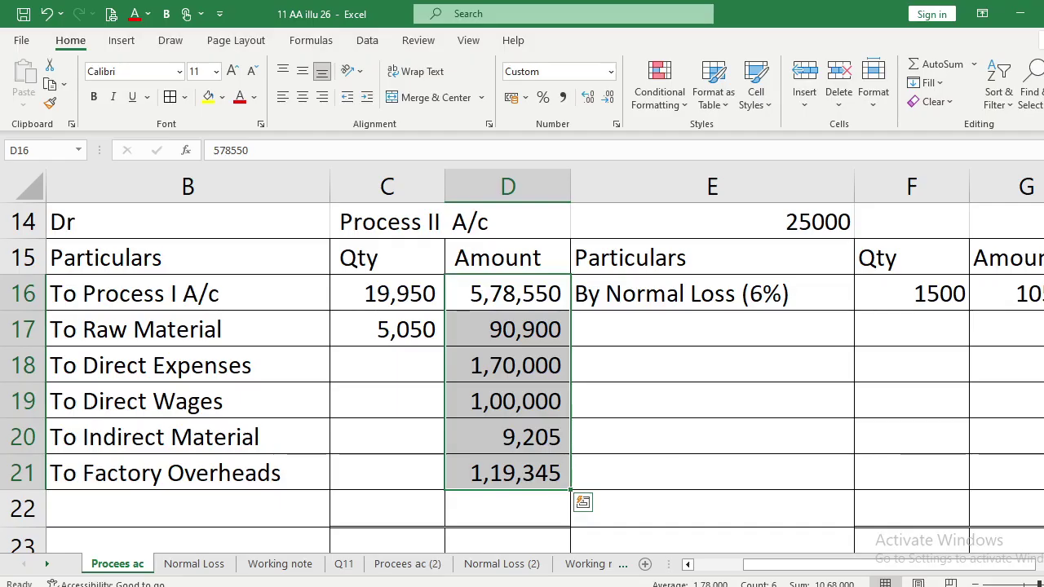
left_click(663, 369)
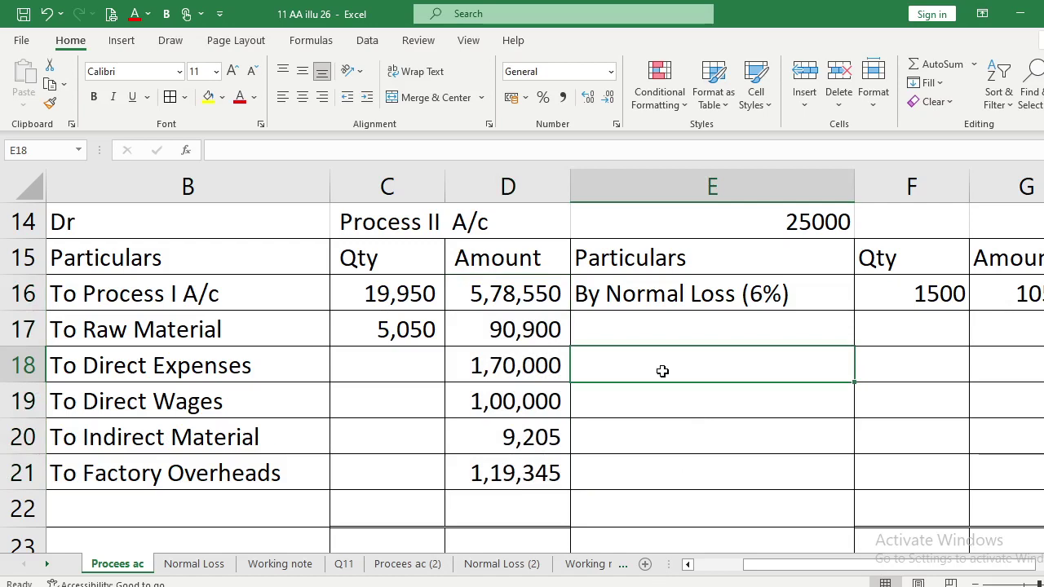
type("By Out")
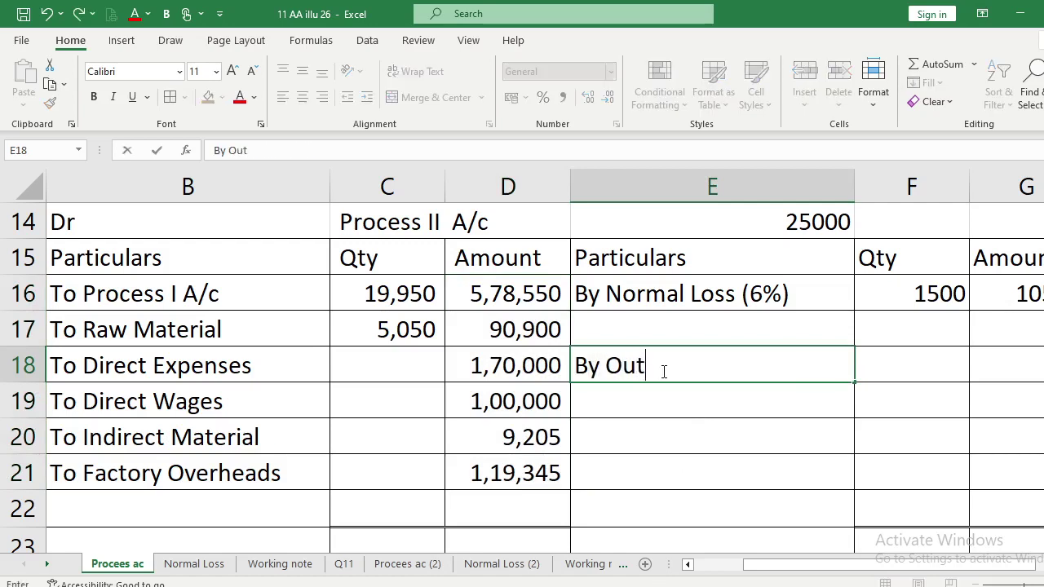
type("put C/d")
key("Tab")
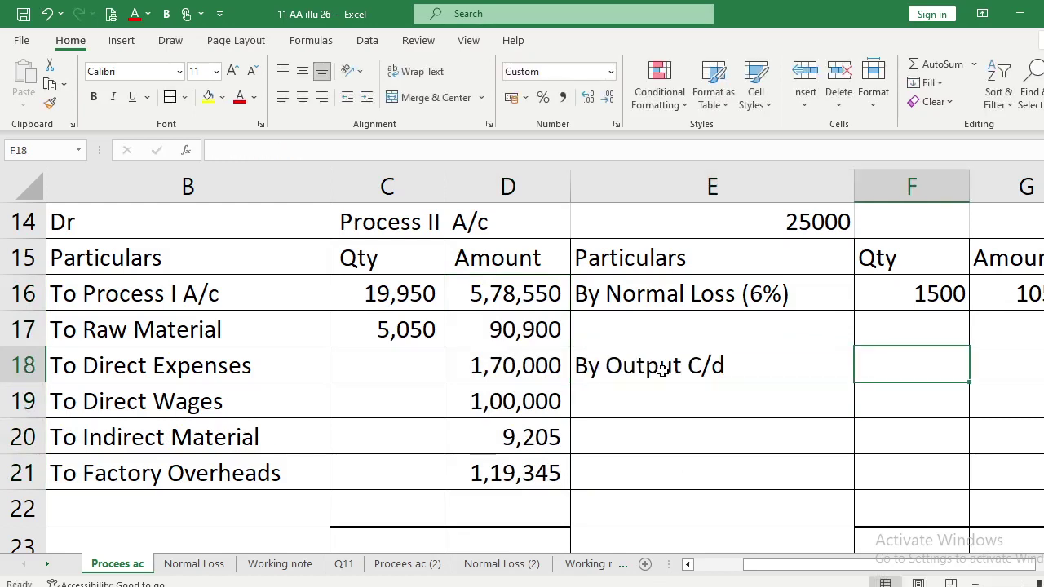
type("23700")
key("Return")
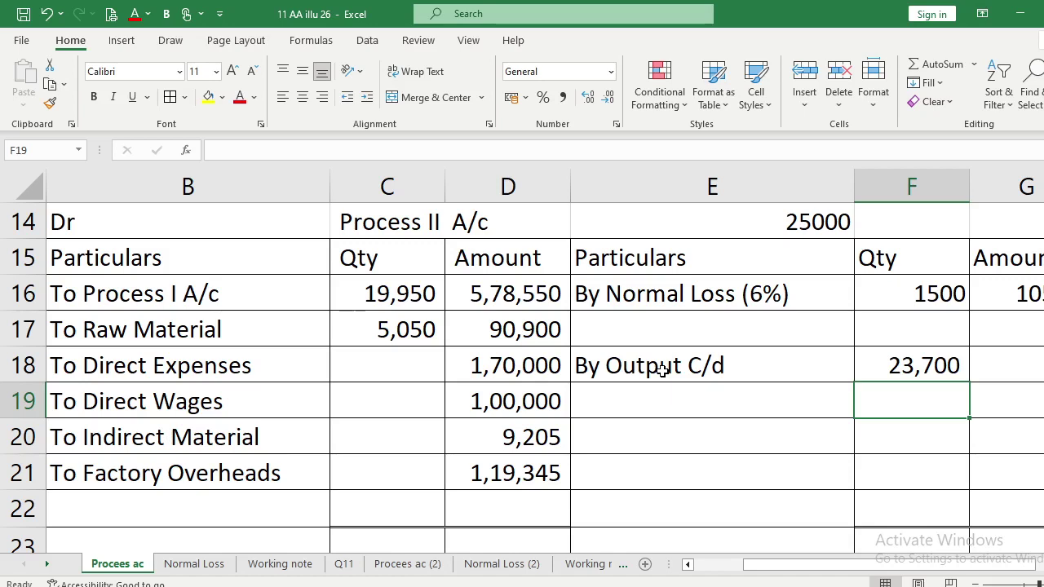
Total the Process II account's credit-side quantities in cell F23 with the formula =F16+F18.
left_click(893, 544)
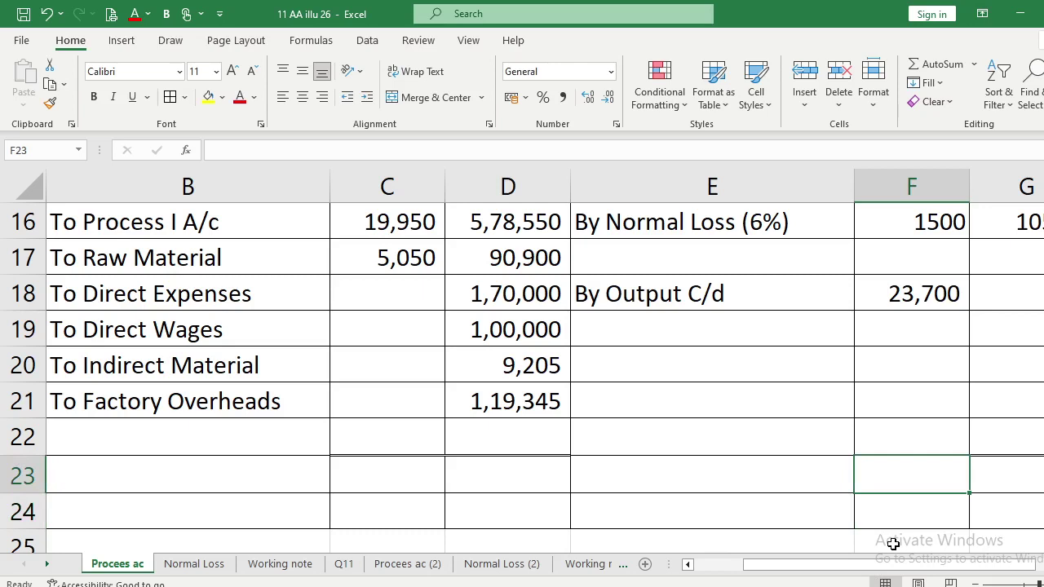
type("=")
key("Up")
key("Up")
key("Up")
key("Up")
key("Up")
key("Up")
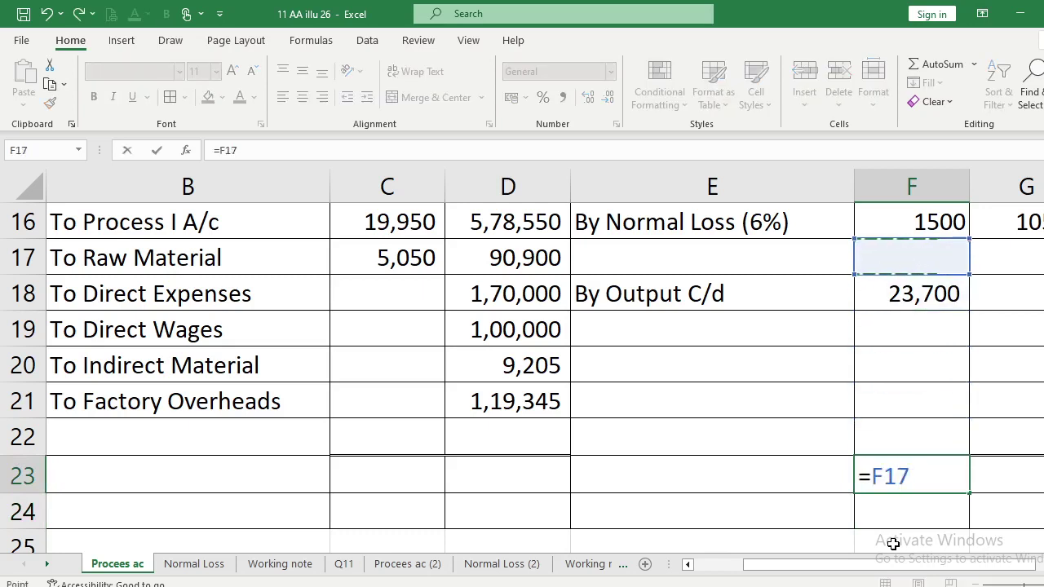
key("Up")
type("+")
key("Up")
key("Up")
key("Up")
key("Up")
key("Up")
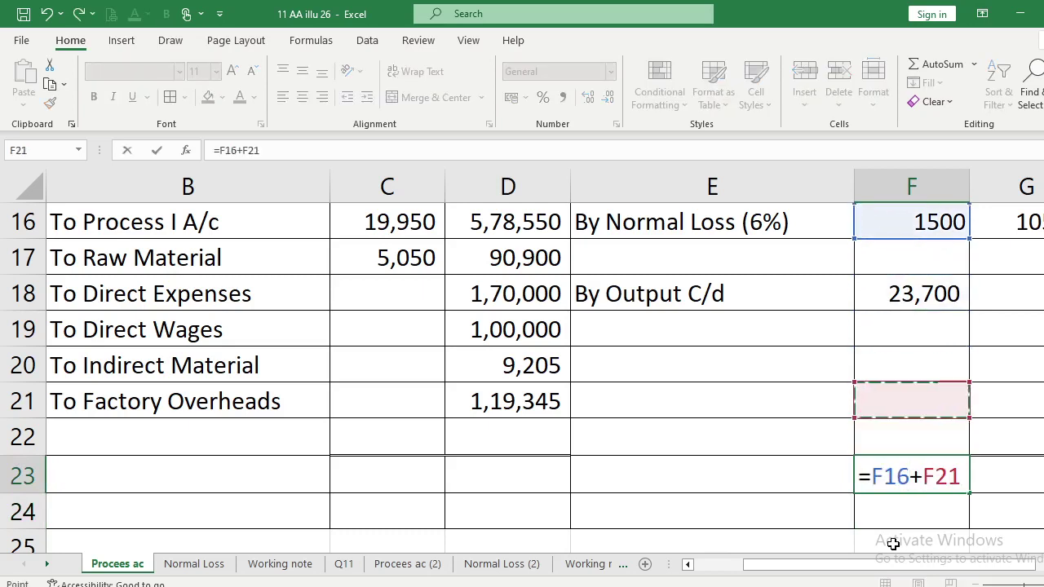
key("Return")
key("Up")
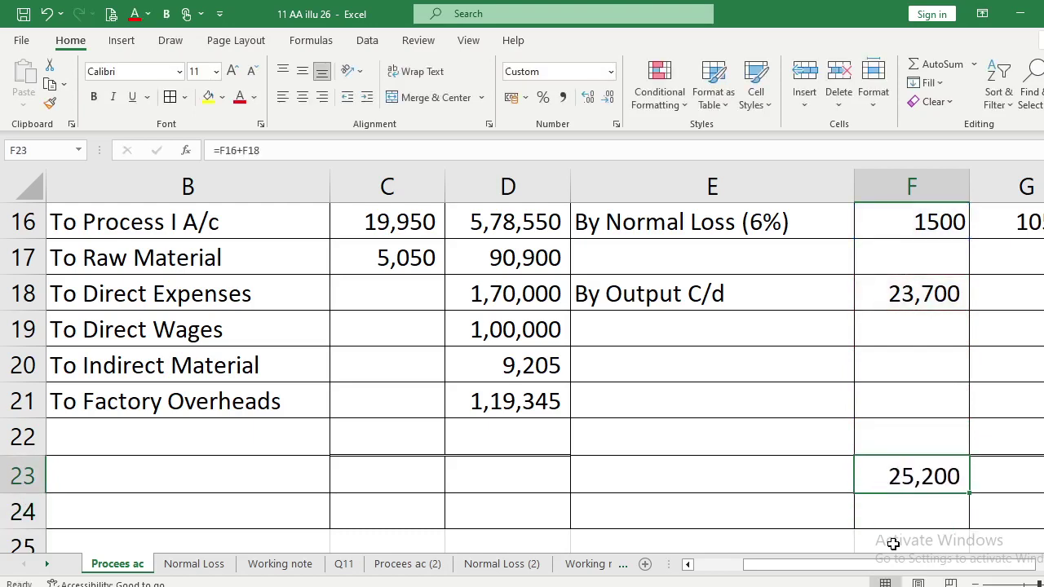
Carry the credit-side quantity total over to the debit side by entering =F23 in cell C23.
key("Left")
key("Left")
key("Left")
type("=")
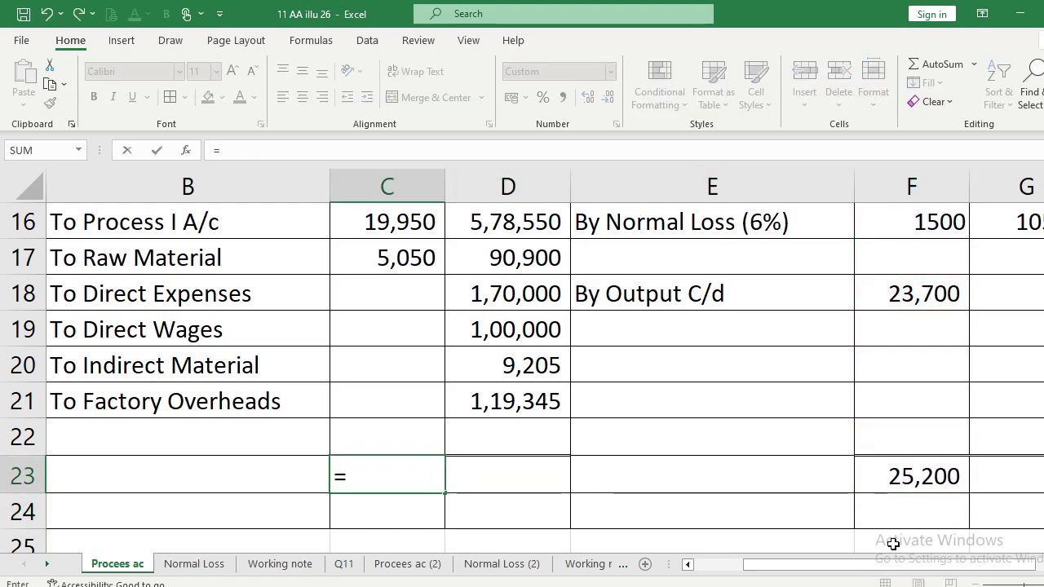
key("Right")
key("Right")
key("Right")
key("Return")
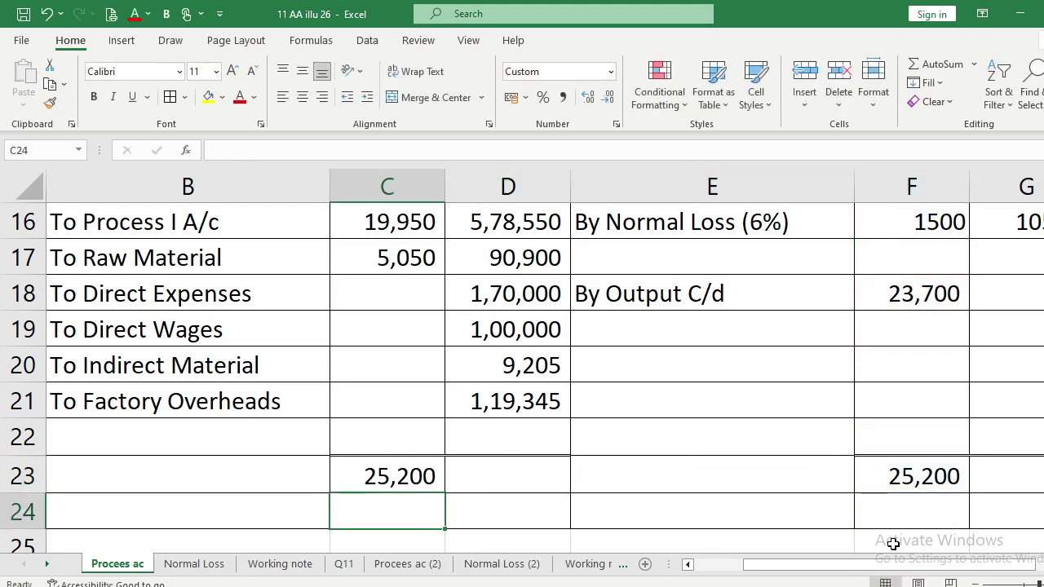
Add To Abnormal Gain with quantity 200 in row 22 of the Process II account's debit side.
key("Up")
key("Left")
key("Up")
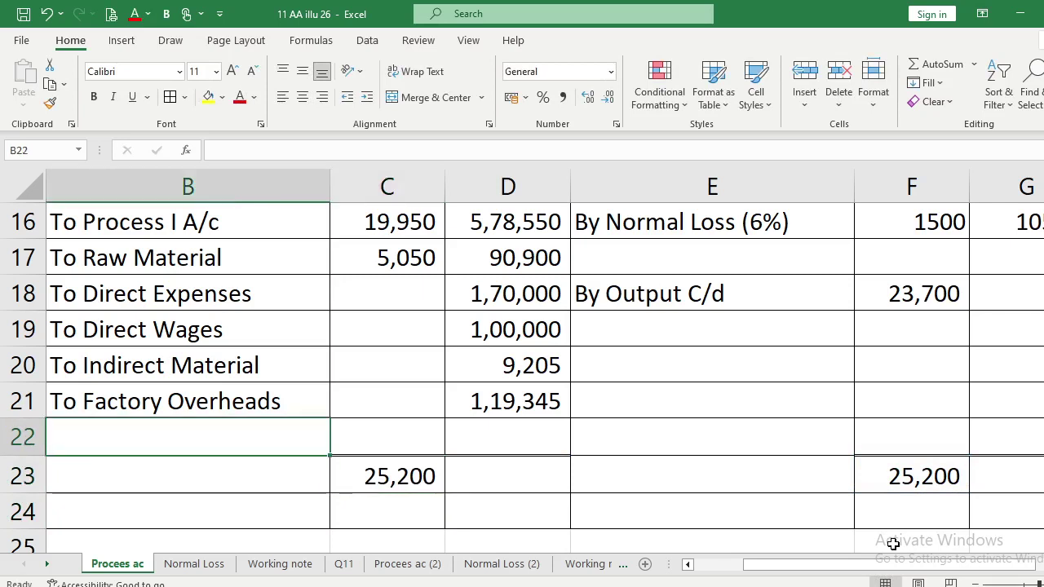
type("Tof")
key("BackSpace")
key("BackSpace")
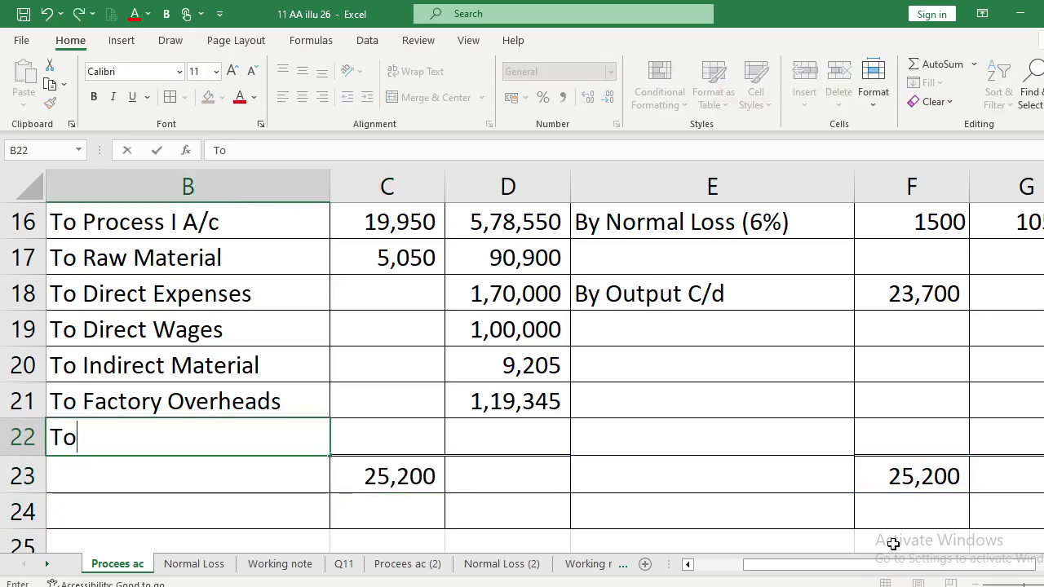
type("Abnormal ")
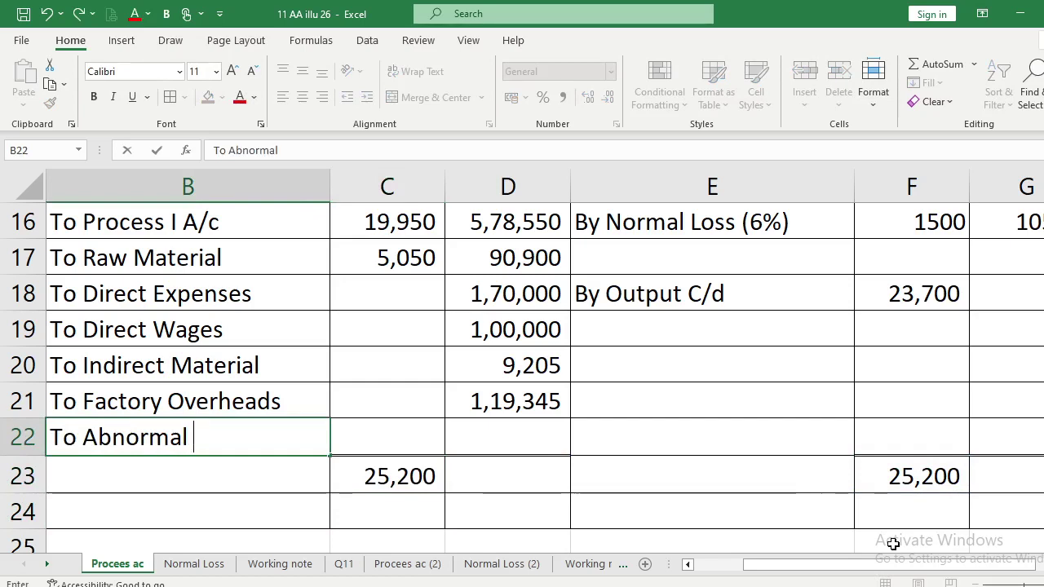
type("Gain")
key("Tab")
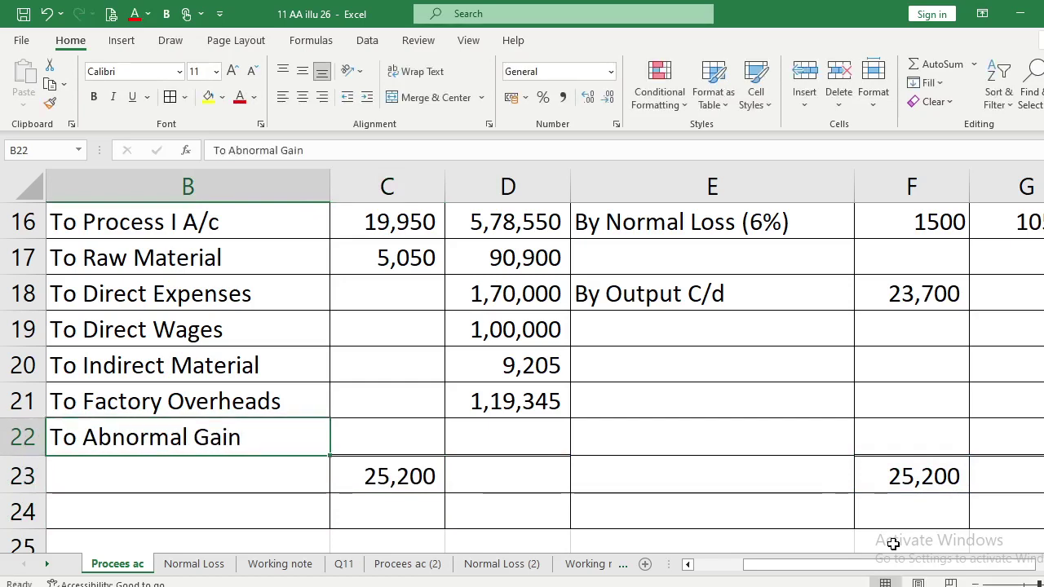
type("200")
key("Return")
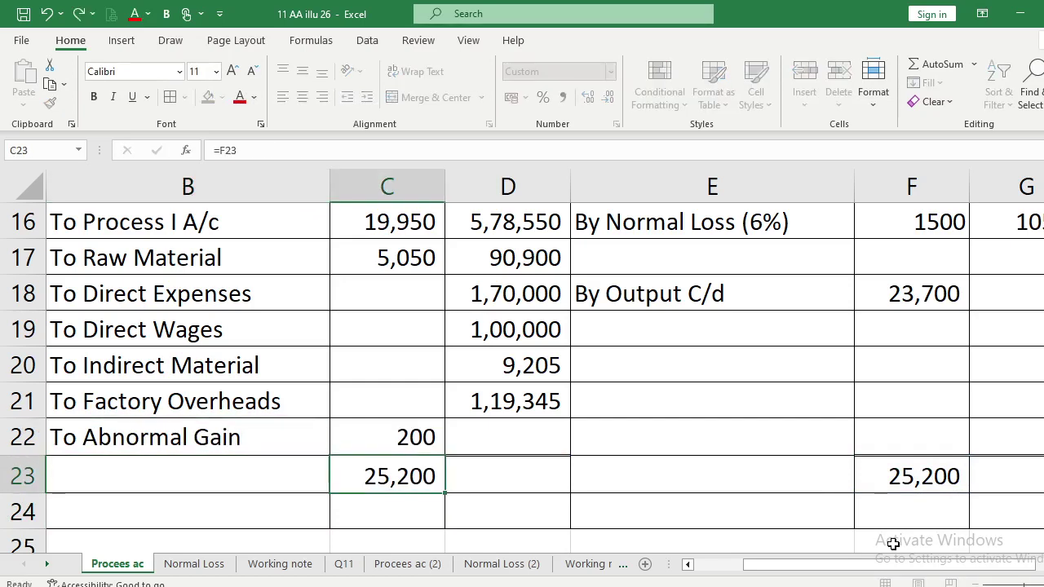
Calculate the abnormal gain amount in cell D22 with the formula =200*45.
key("Up")
key("Tab")
type("=")
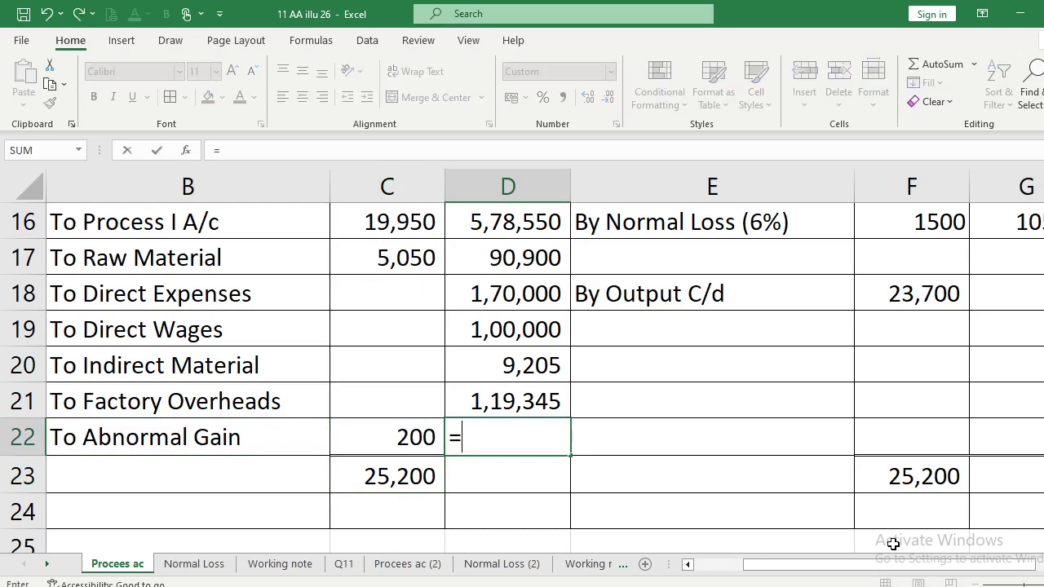
type("200*45")
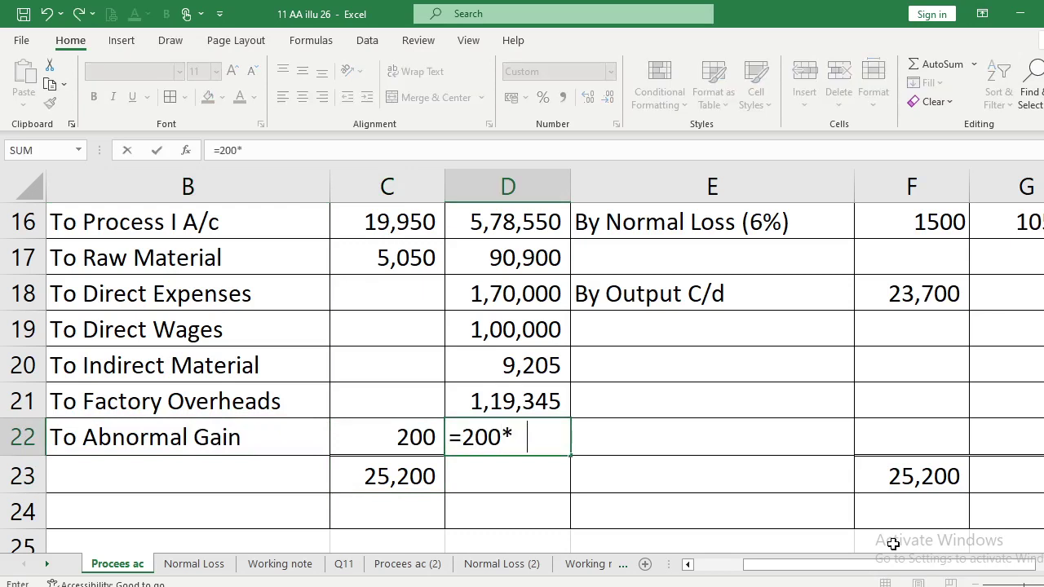
key("Return")
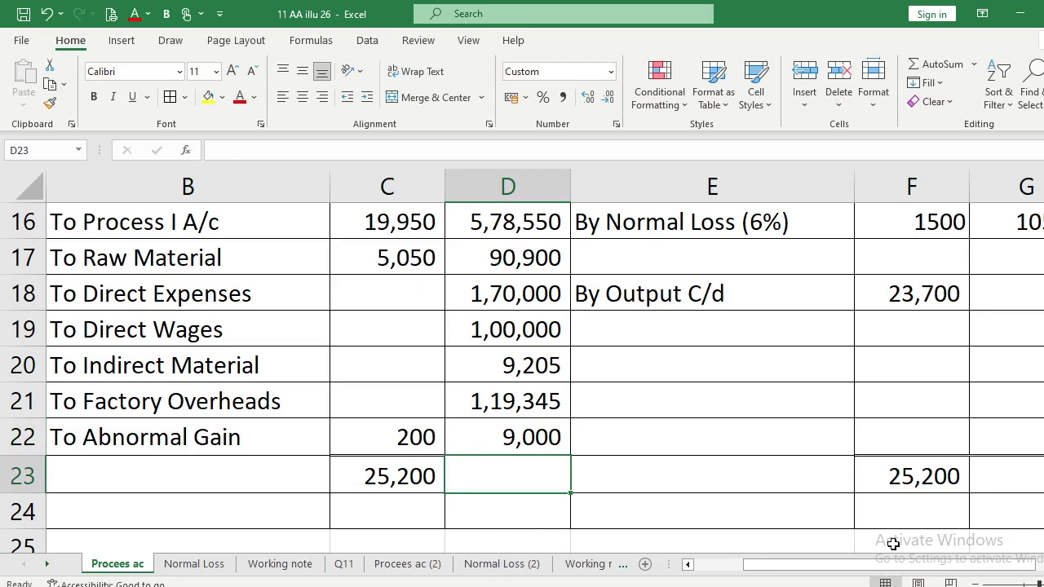
Total the Process II account's debit amounts in cell D23 by summing D16:D22.
type("=sum(")
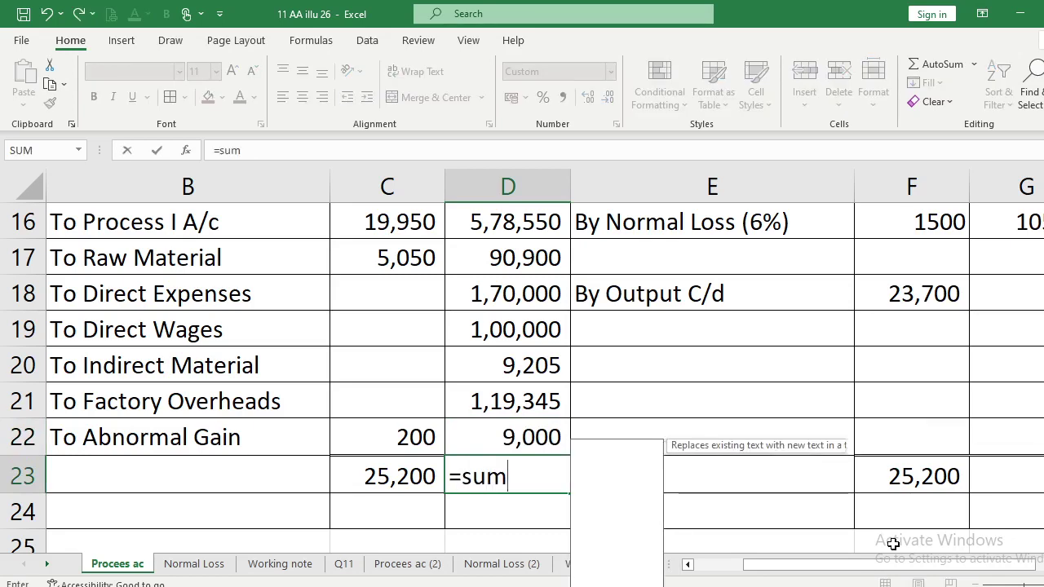
key("Up")
key("Up")
key("Up")
key("Up")
key("Up")
key("Up")
key("Up")
key("Up")
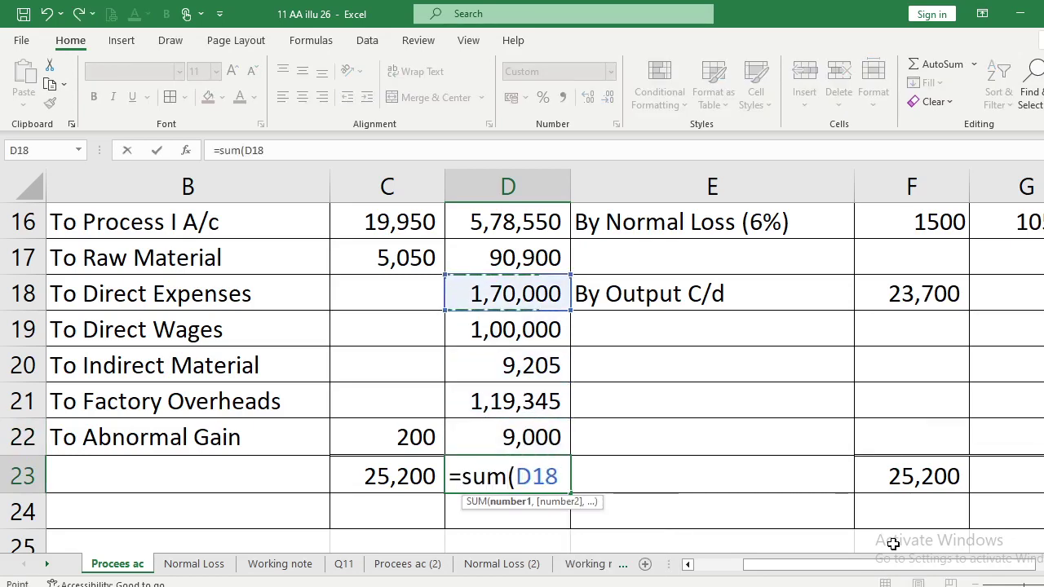
key("Down")
key("F8")
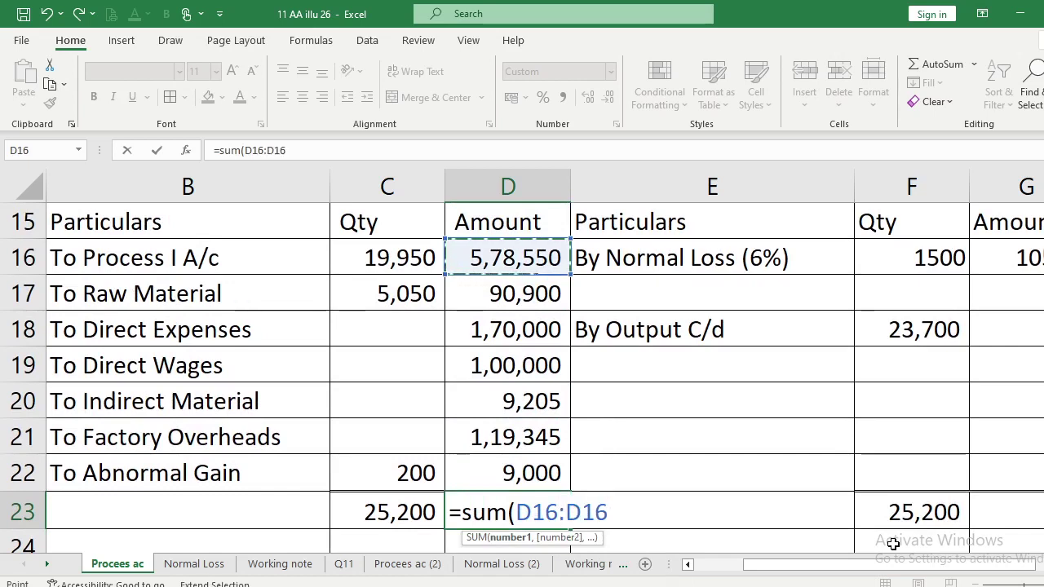
key("Down")
key("Down")
key("Down")
key("Down")
key("Down")
key("Down")
key("Return")
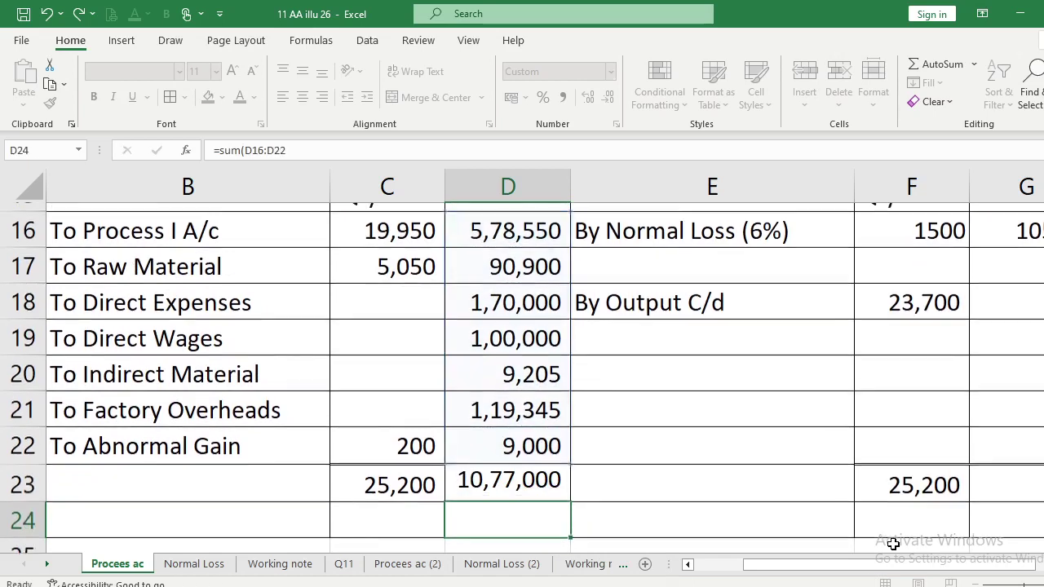
Carry the debit amount total over to the credit side by entering =D23 in cell G23.
key("Up")
key("Right")
key("Right")
key("Right")
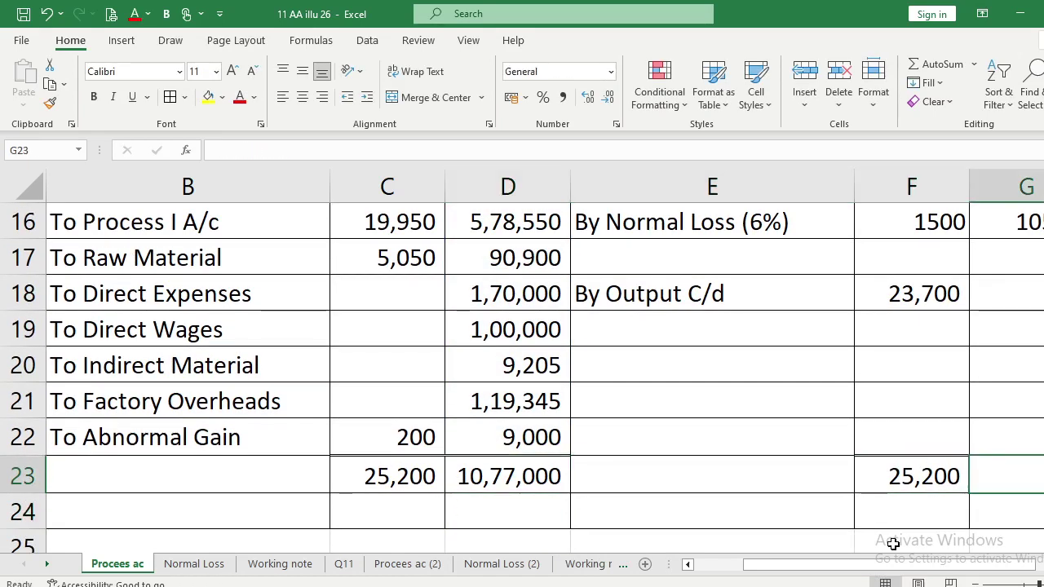
type("=")
key("Left")
key("Left")
key("Left")
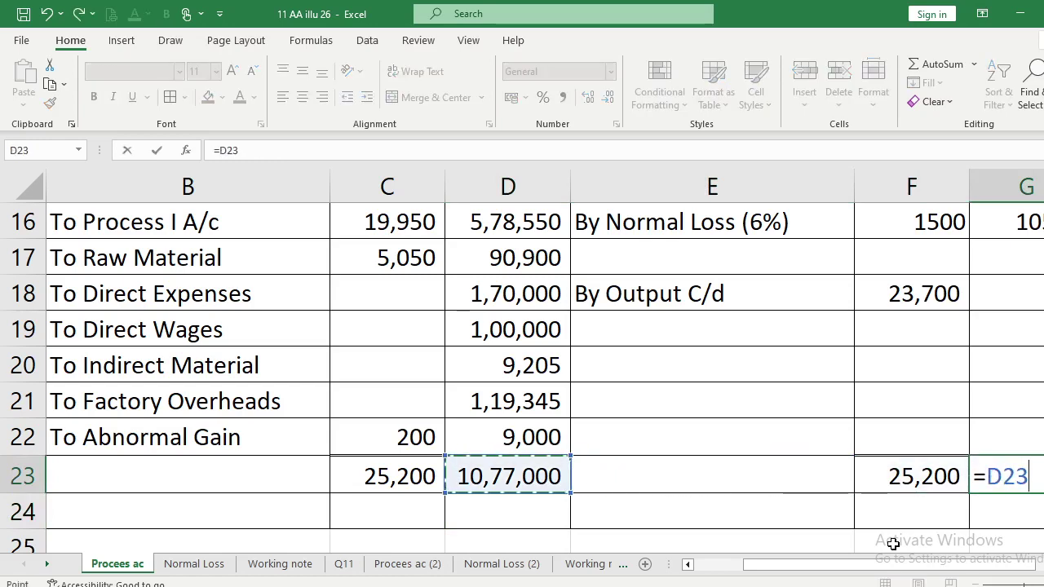
key("Return")
Calculate the amount of By Output C/d in cell G18 with the formula =G23-G16.
key("Up")
key("Up")
key("Up")
key("Up")
key("Up")
key("Up")
key("Up")
key("Up")
key("Up")
key("Up")
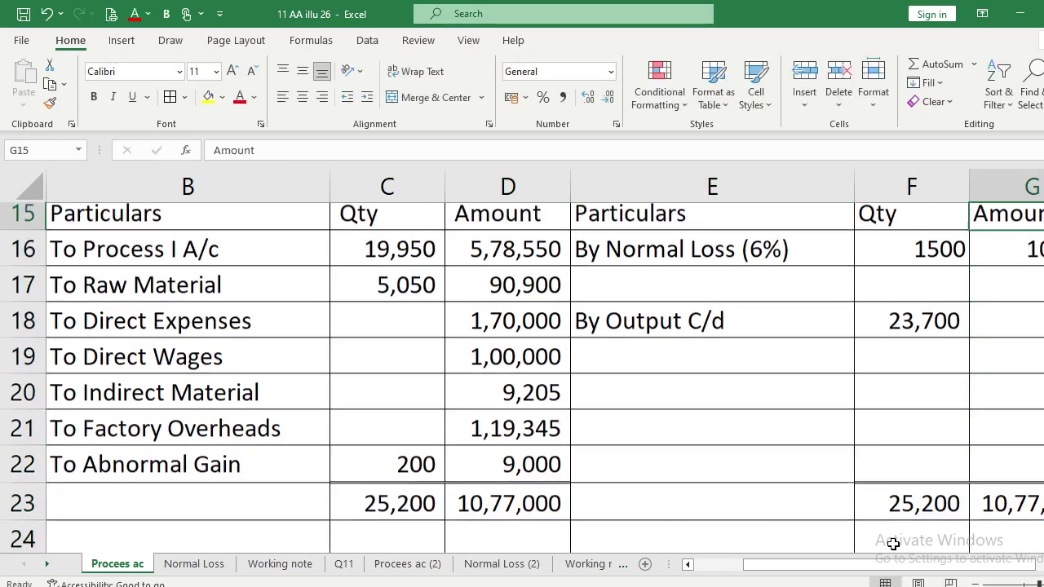
key("Down")
key("Down")
key("Down")
key("Down")
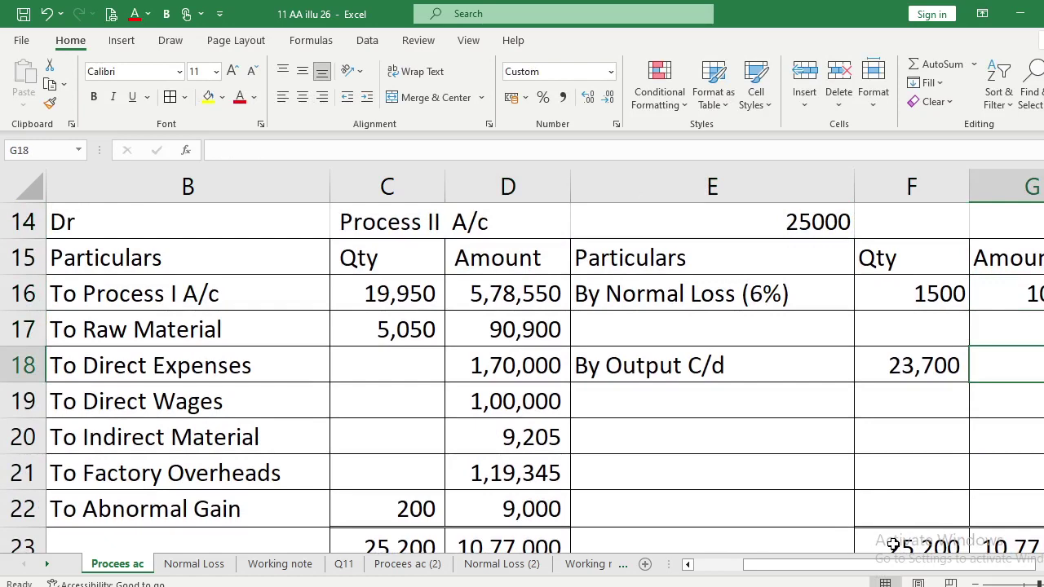
type("=")
key("Down")
key("Down")
key("Down")
key("Down")
key("Down")
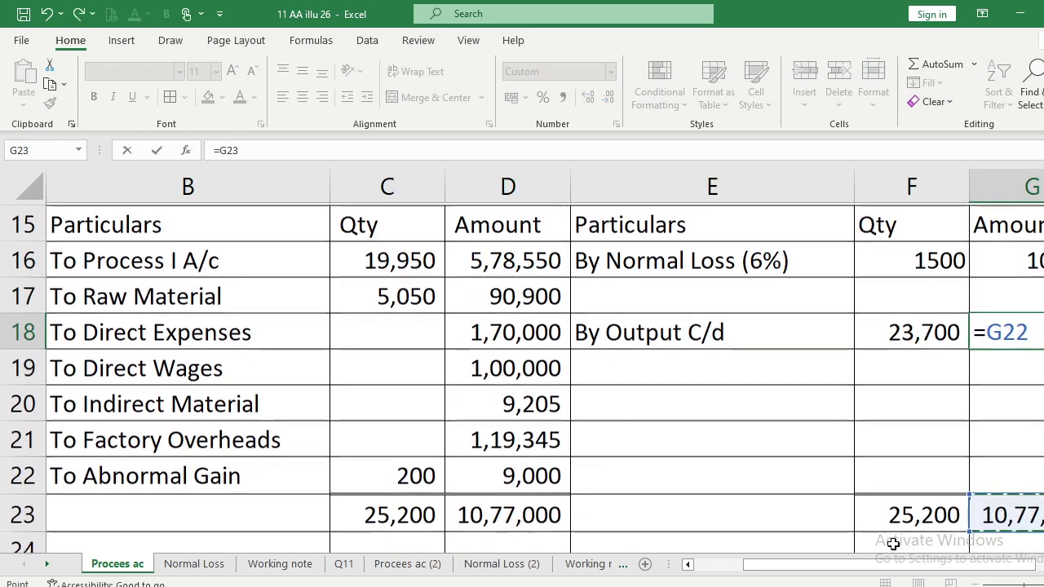
type("-")
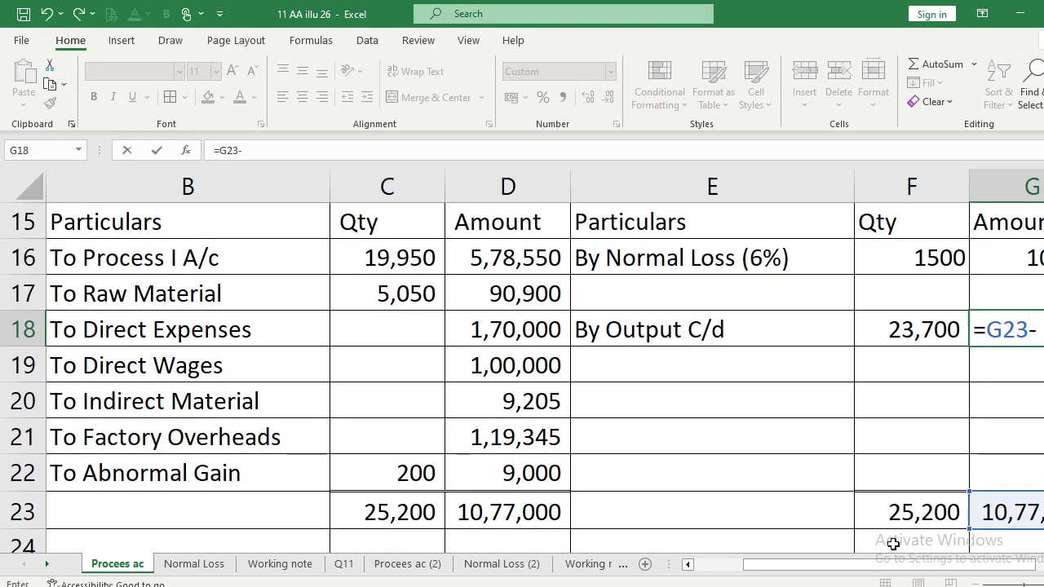
key("Up")
key("Up")
key("Up")
key("Down")
key("Return")
key("Up")
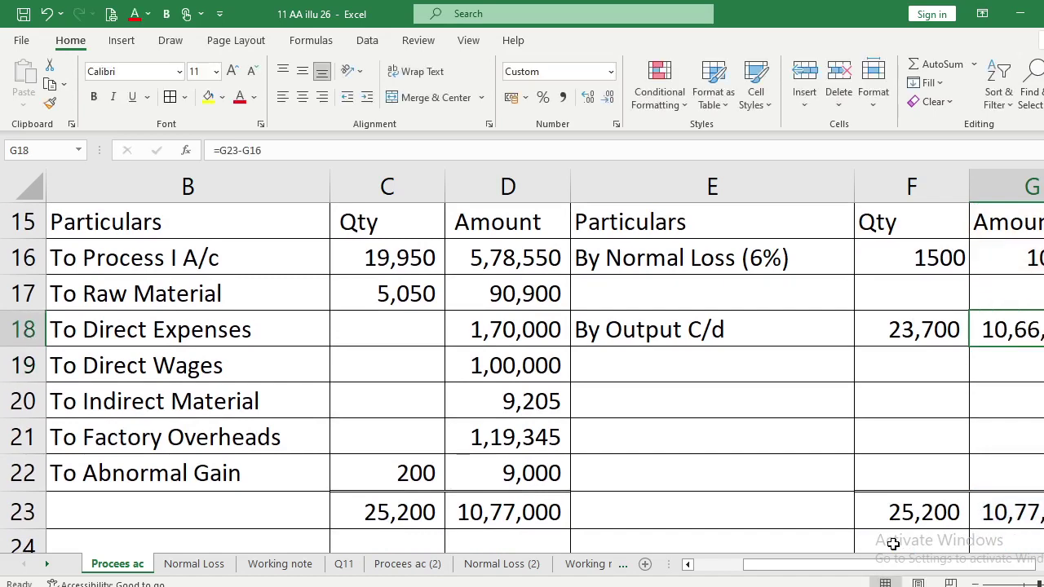
Enter the cost-per-unit note Cpu=₹45 in cell E19 beneath By Output C/d.
key("Down")
key("Left")
key("Left")
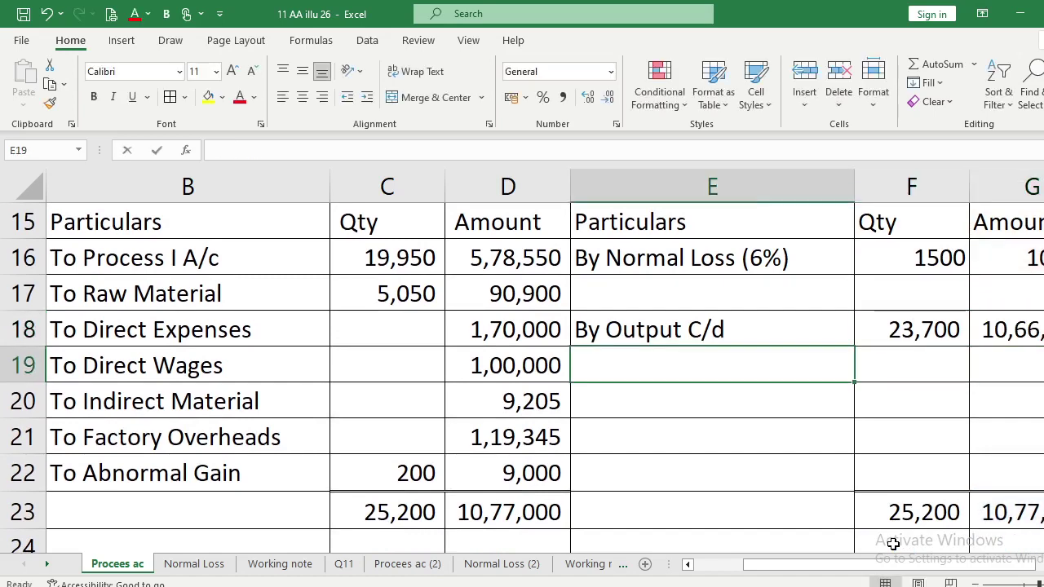
type("Cpu=")
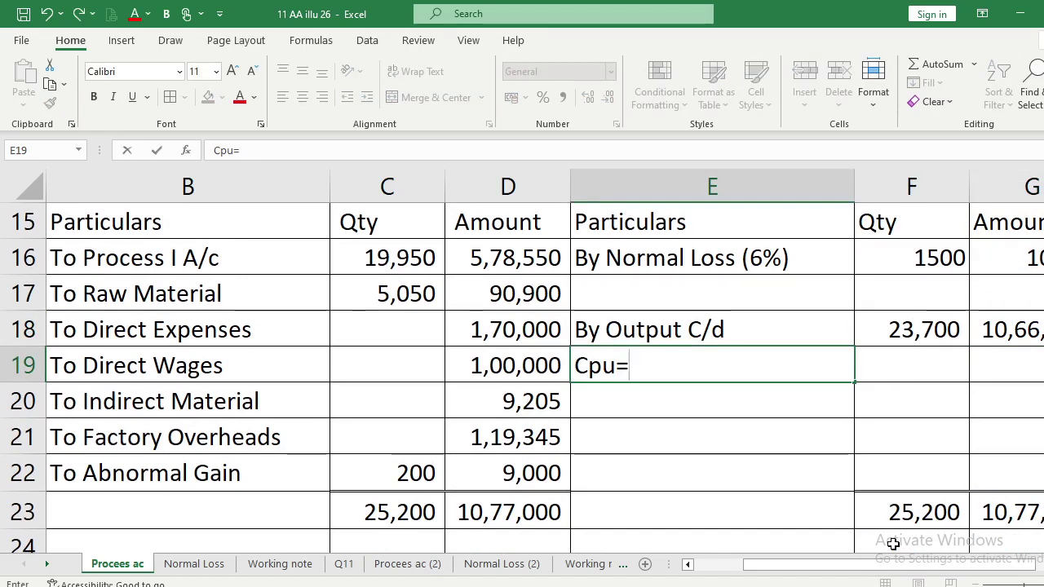
type("₹45")
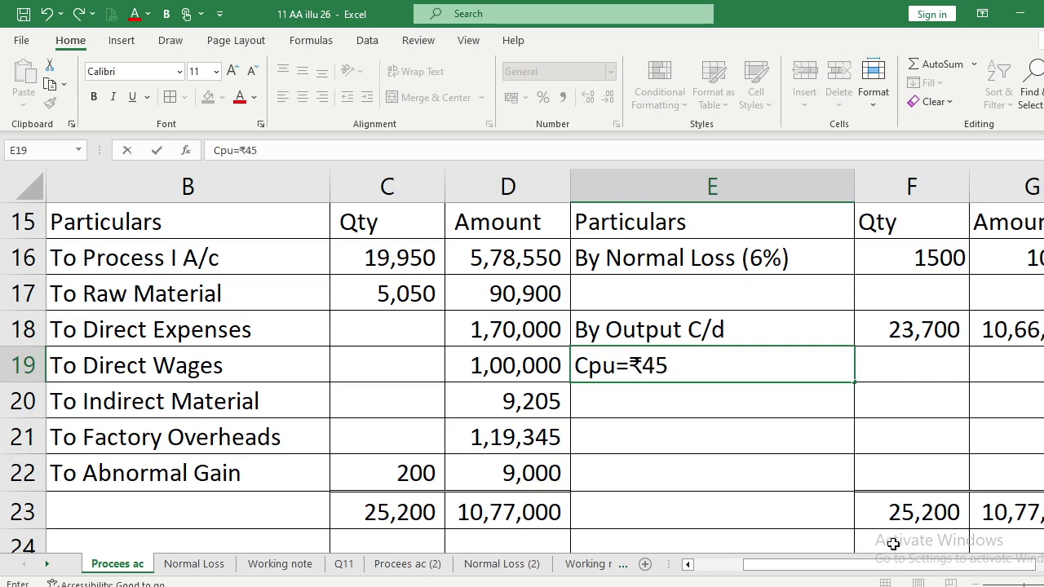
key("Return")
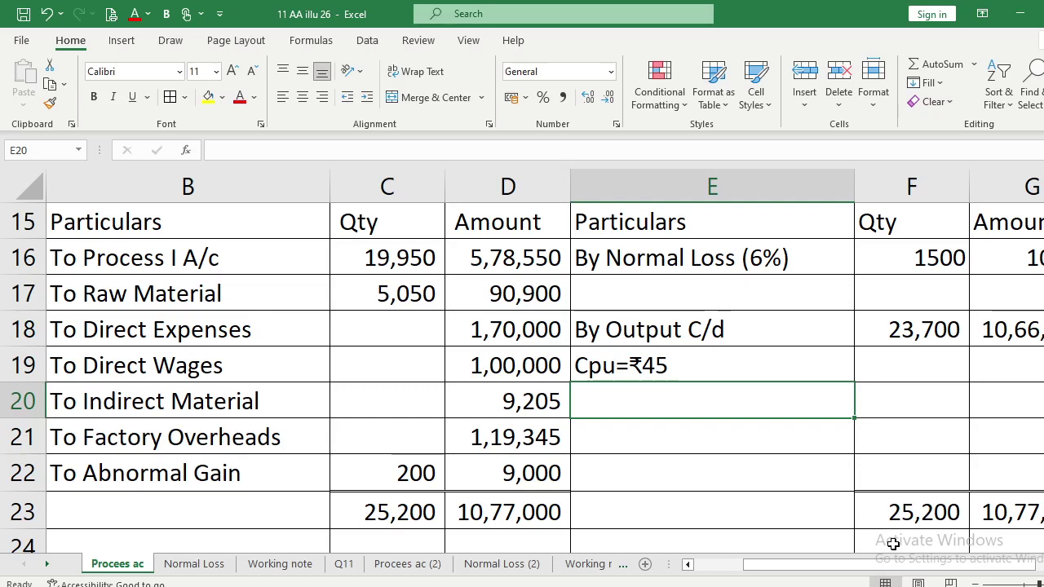
Insert three entire rows at rows 24 to 26, between the Process II totals and the Process III account.
key("Down")
key("Down")
key("Down")
key("Down")
key("Down")
key("Down")
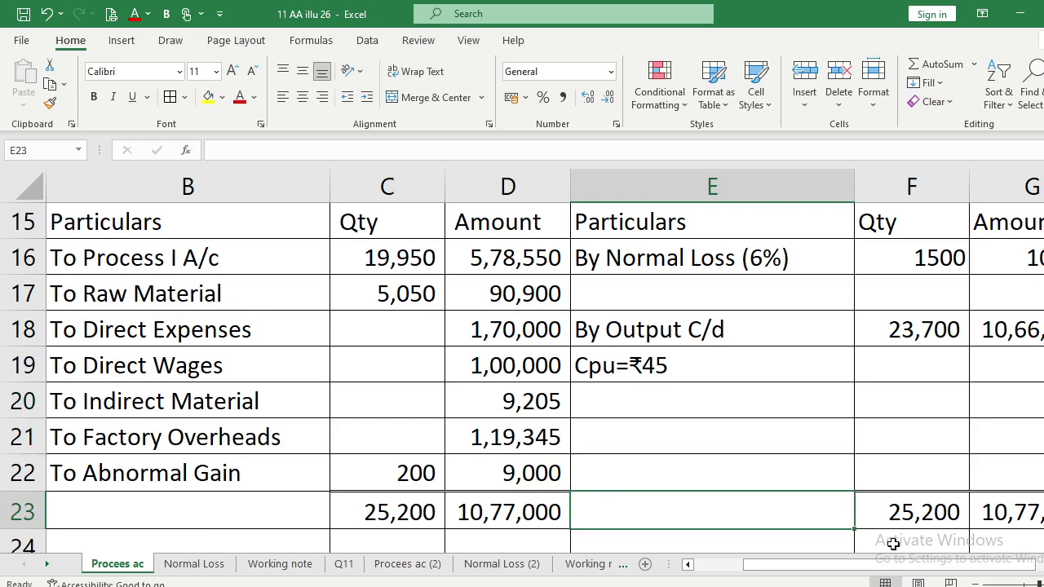
key("Up")
key("Up")
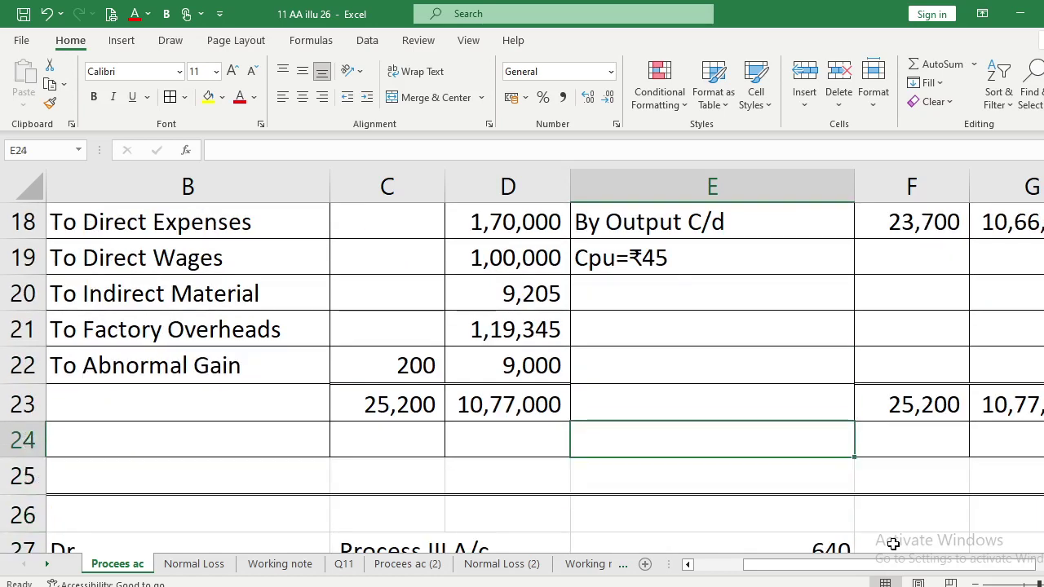
key("Left")
key("Left")
key("Left")
key("Down")
key("Down")
key("Down")
key("Down")
key("Up")
key("Up")
key("Up")
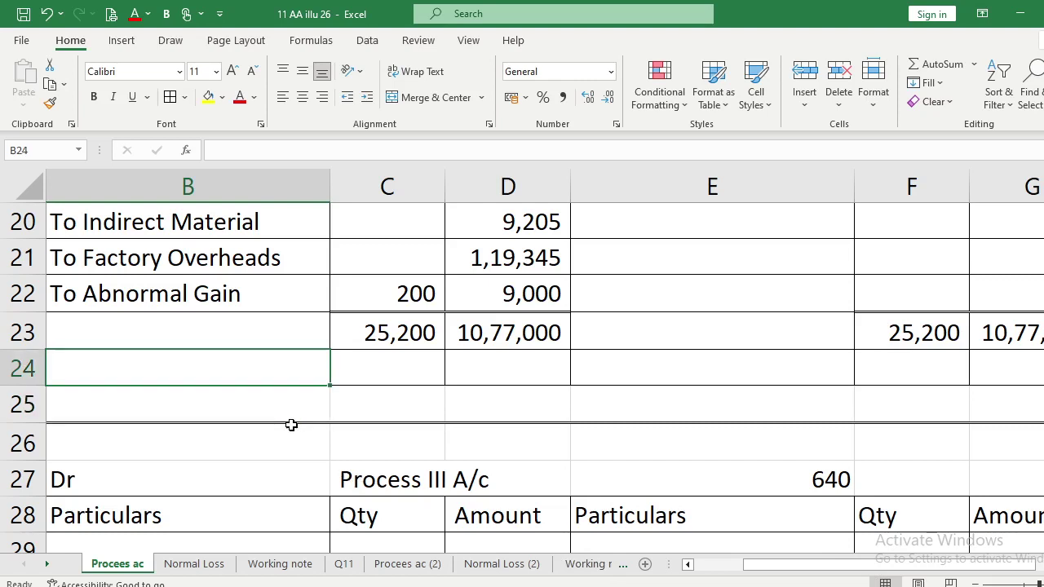
left_click_drag(292, 367, 291, 425)
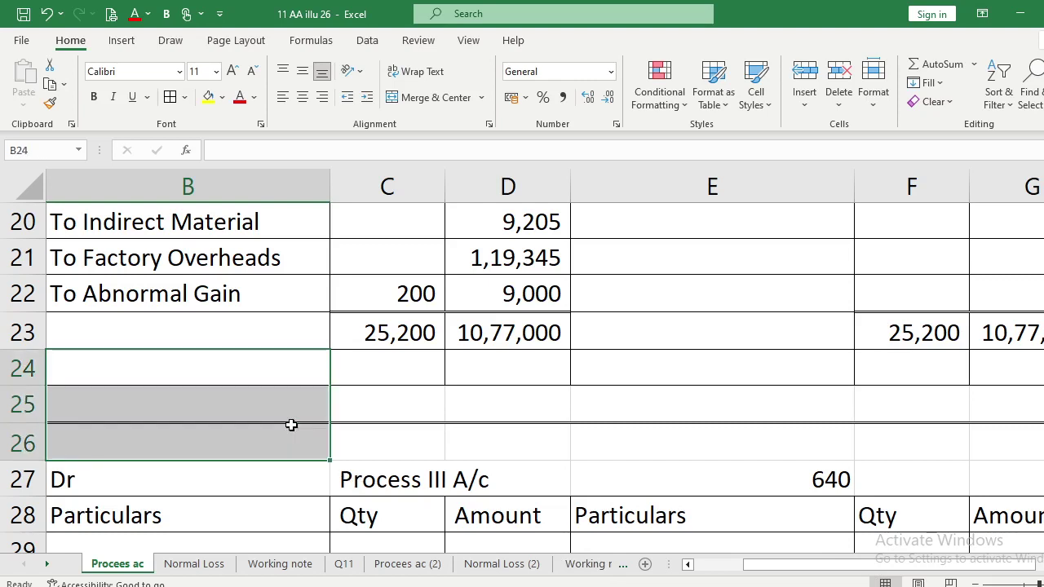
right_click(291, 425)
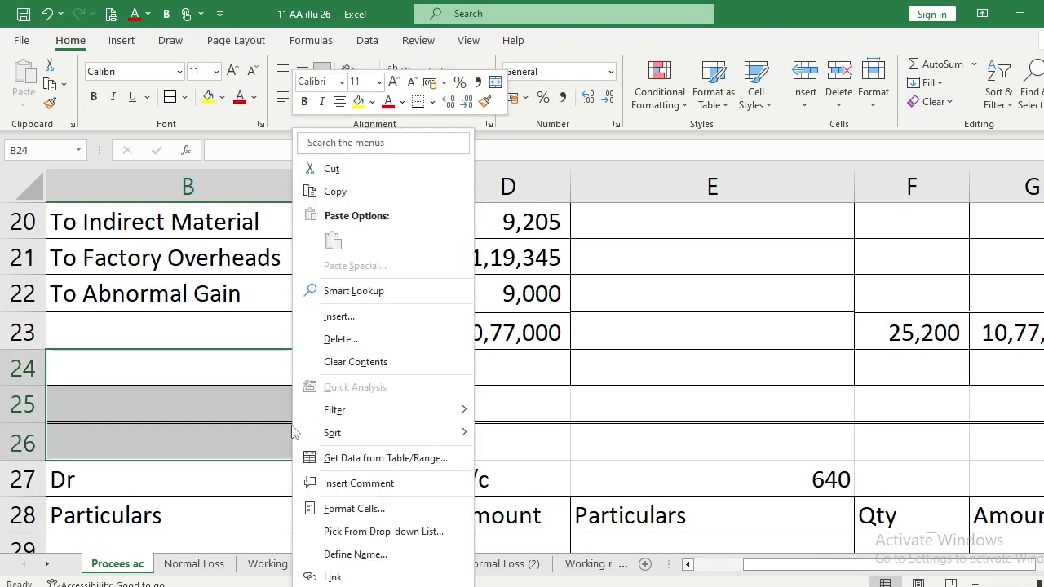
left_click(341, 317)
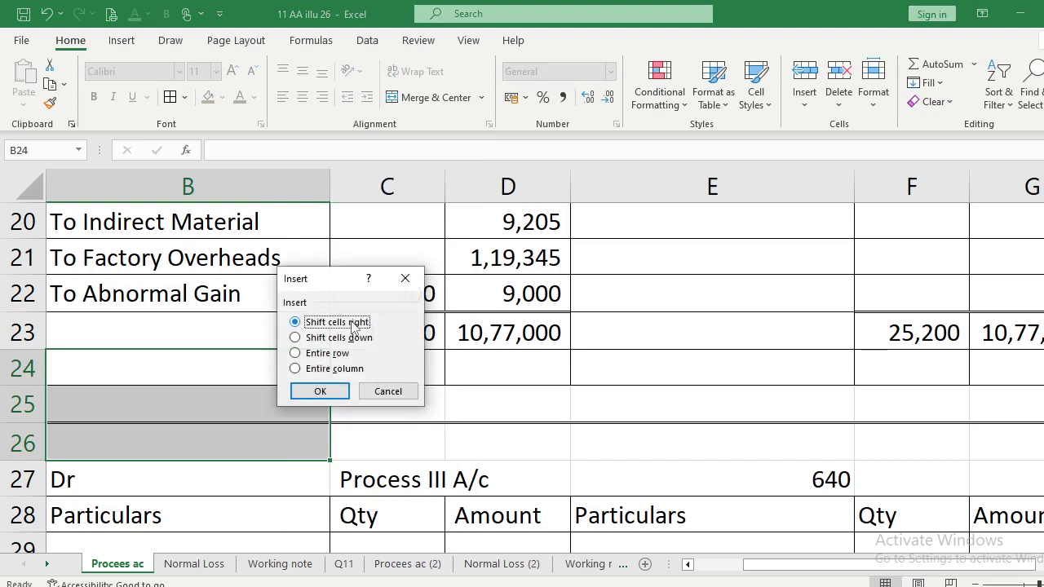
left_click(317, 352)
left_click(316, 391)
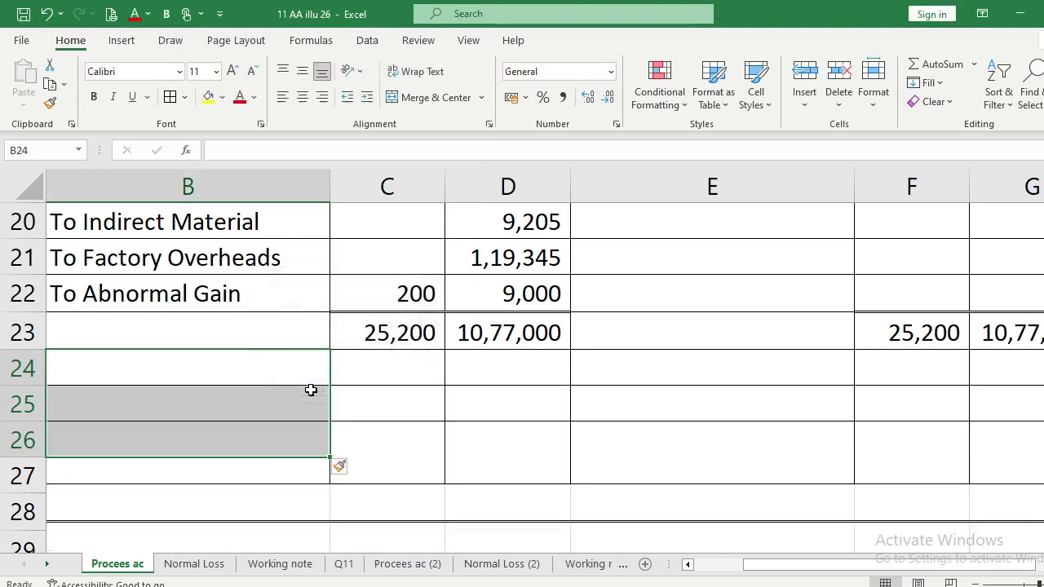
Enter To Output b/d in cell B24 beneath the Process II account's debit side.
left_click(264, 368)
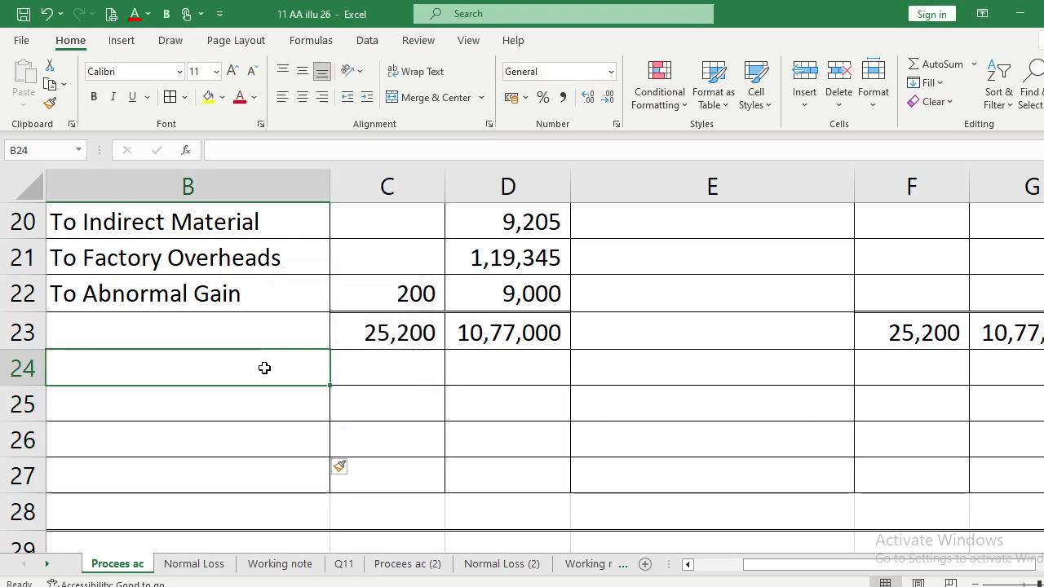
type("To Put")
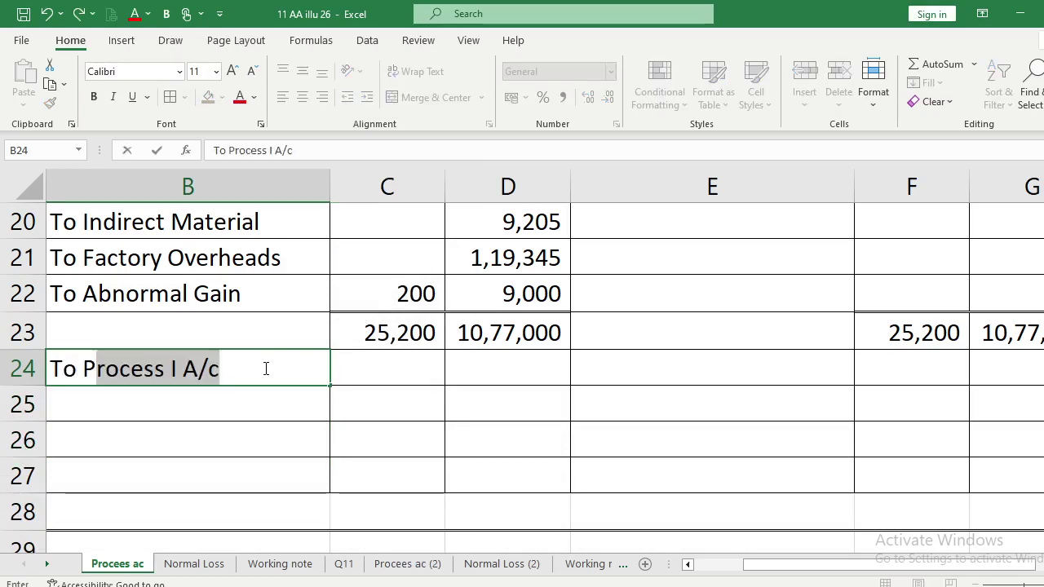
key("BackSpace")
key("BackSpace")
key("BackSpace")
type("Ou")
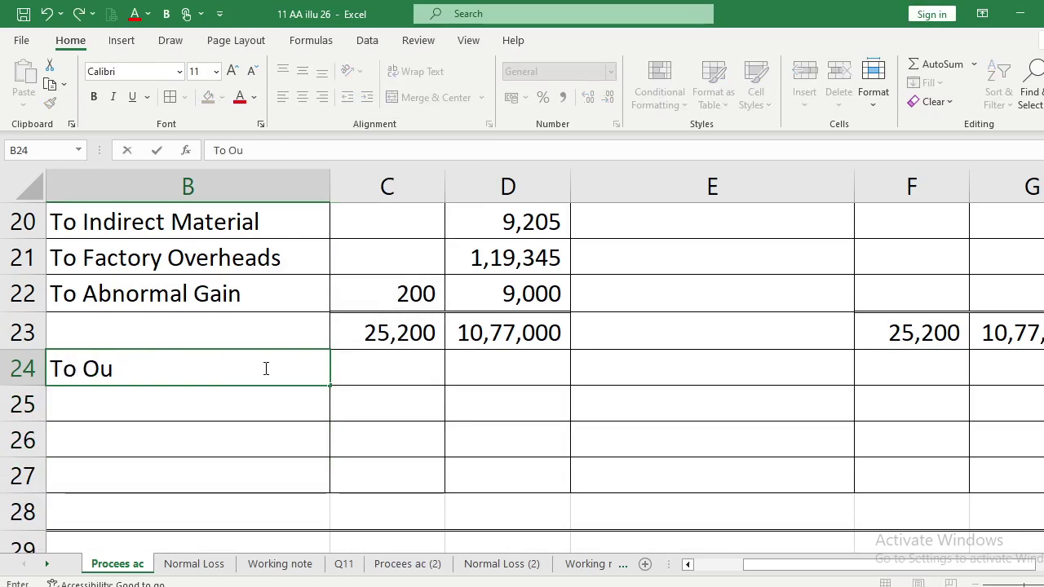
type("tput b/d")
key("Return")
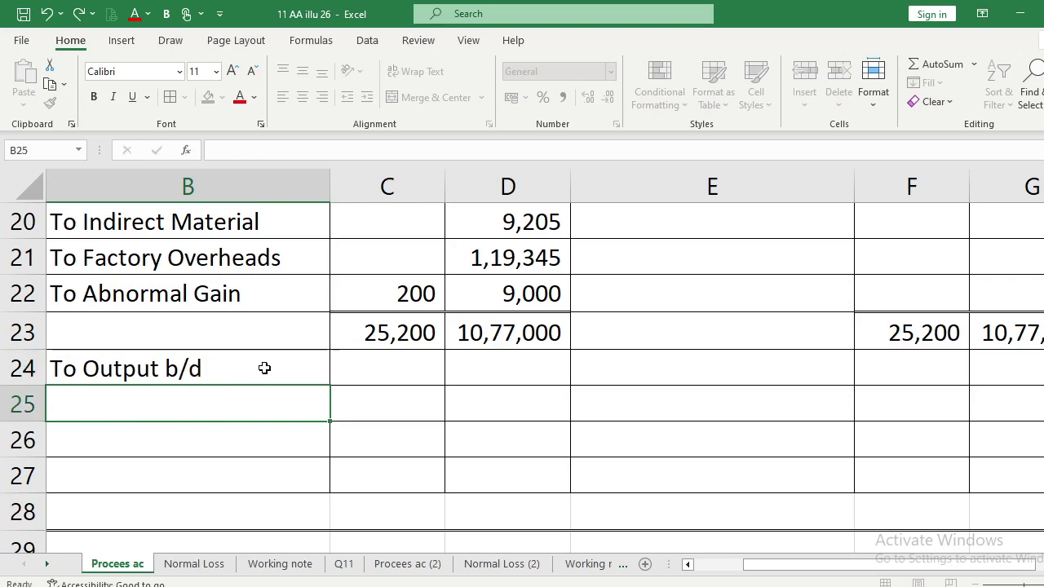
Enter 23700 in cell C24 as the quantity of To Output b/d, matching the quantity of By Output C/d.
key("Up")
key("Up")
key("Up")
key("Up")
key("Up")
key("Up")
key("Up")
key("Up")
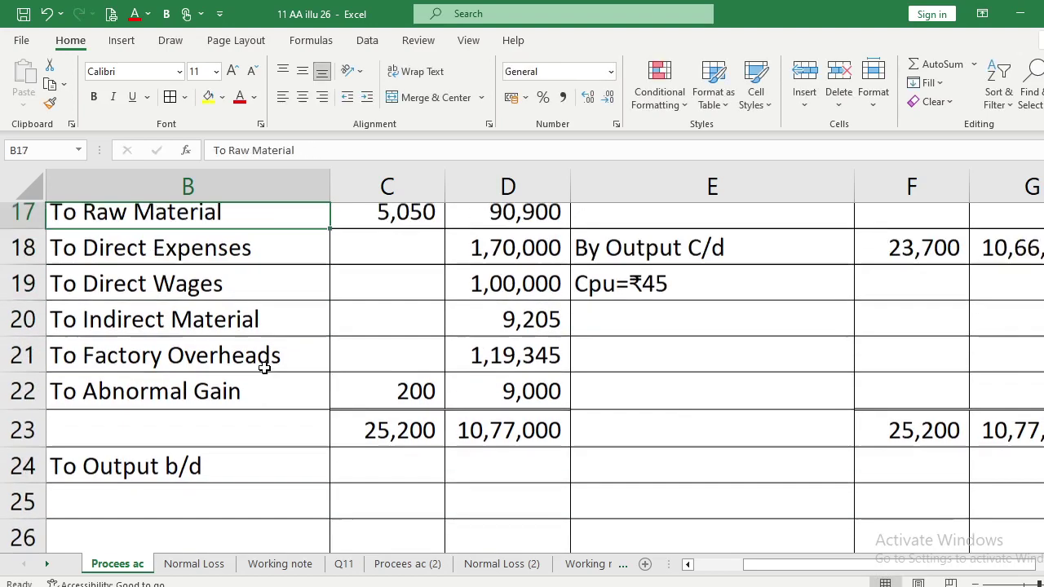
key("Down")
key("Down")
key("Down")
key("Down")
key("Down")
key("Down")
key("Down")
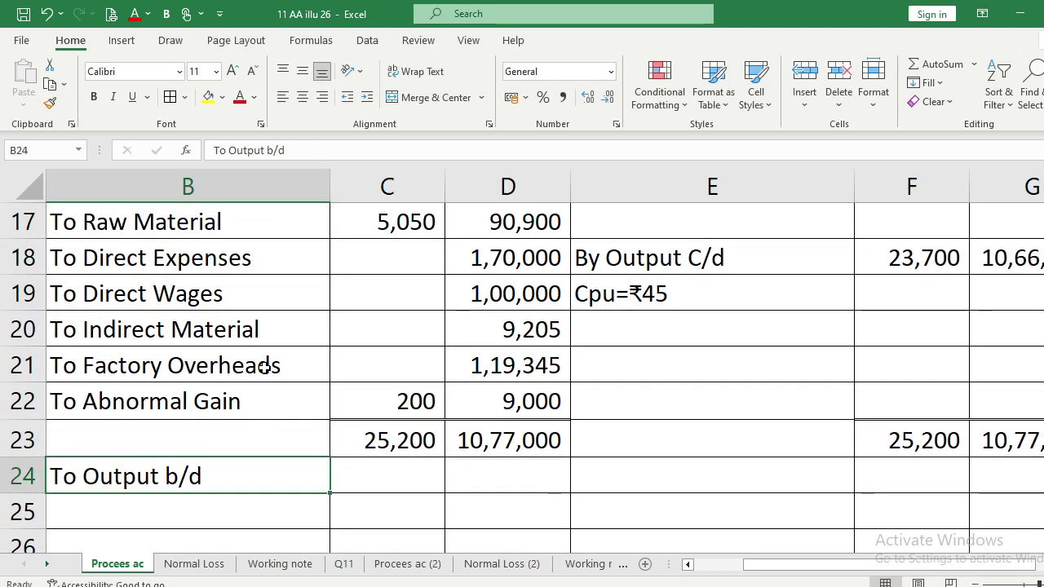
key("Right")
type("23700")
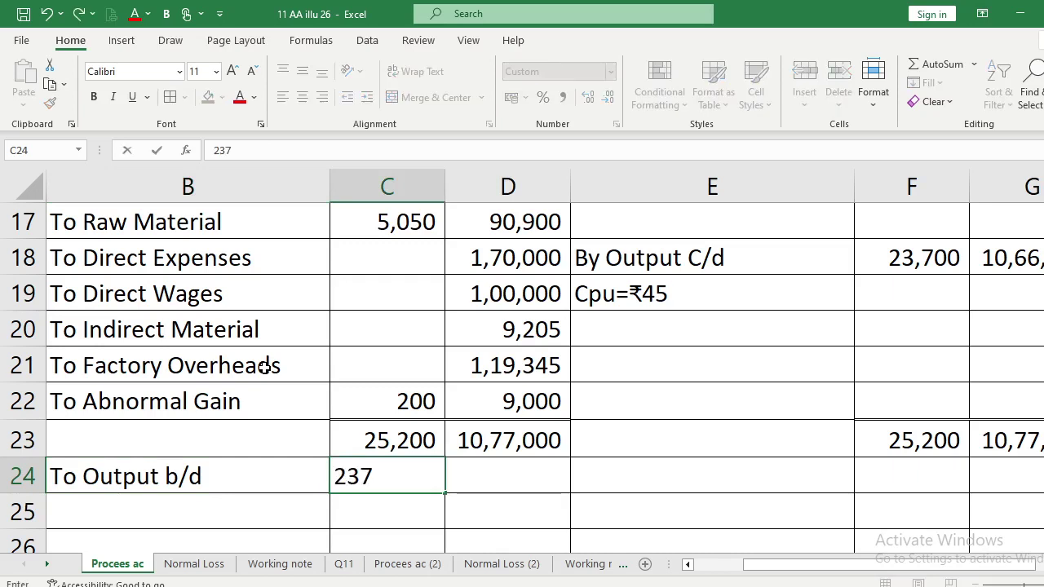
key("Return")
Enter 1066500 in cell D24 as the amount of To Output b/d.
key("Up")
key("Right")
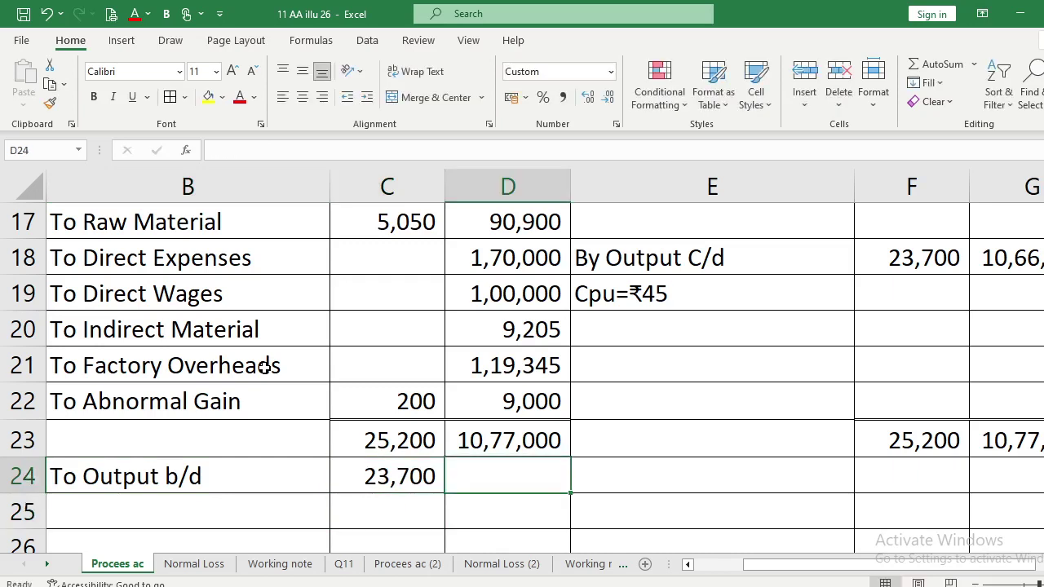
type("10,66,500")
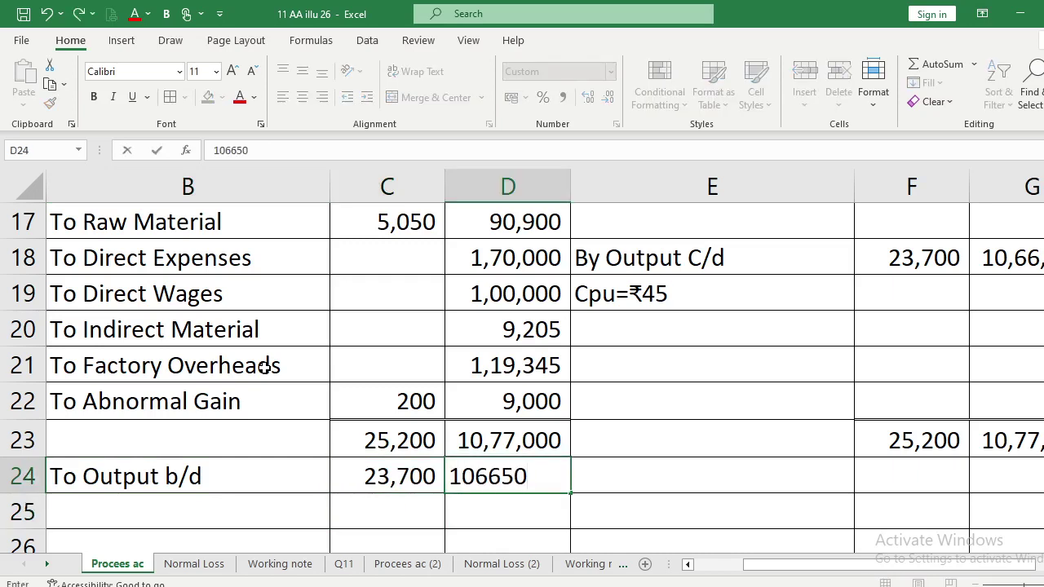
key("Return")
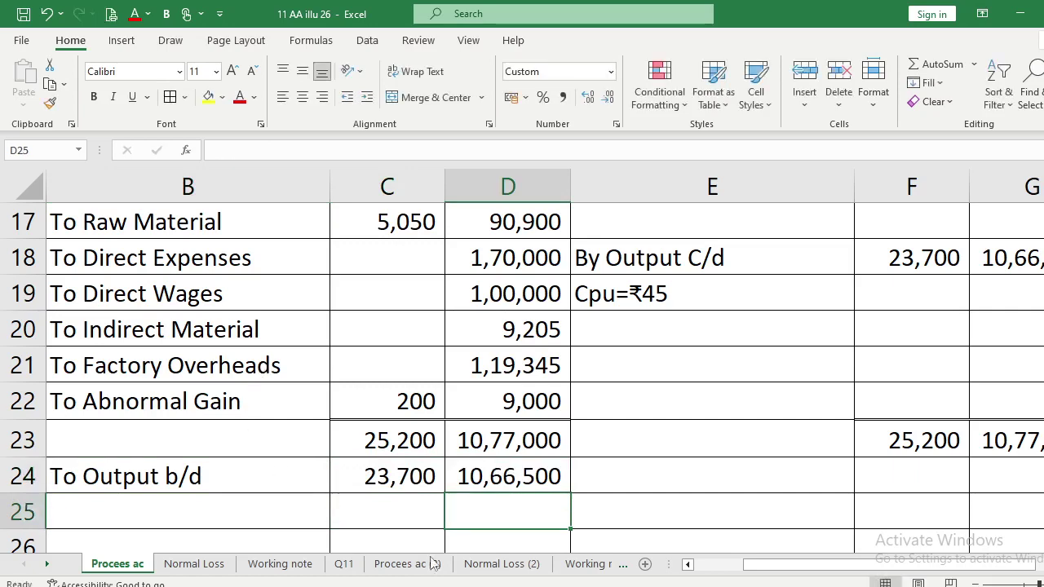
Check the Process II transfer percentage in Q11.pdf, then return to Excel and enter By Process III (60%) in cell E24.
key("alt+Tab")
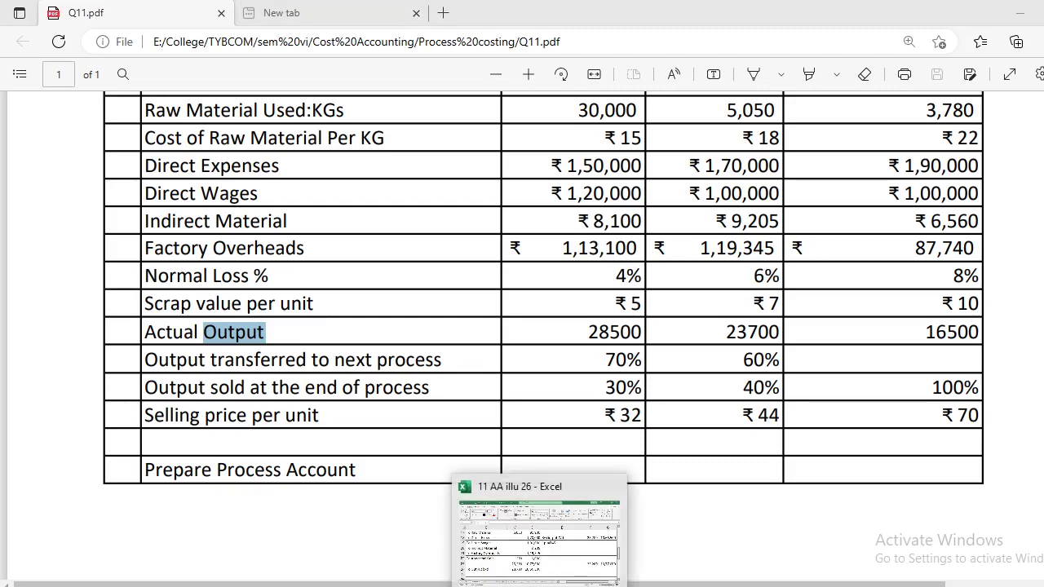
left_click(541, 581)
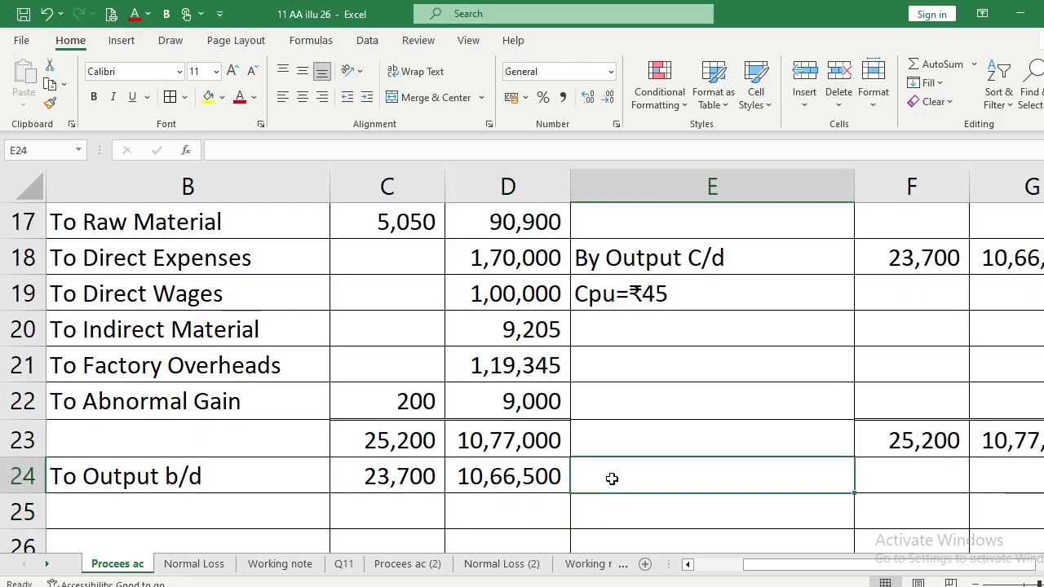
type("By P")
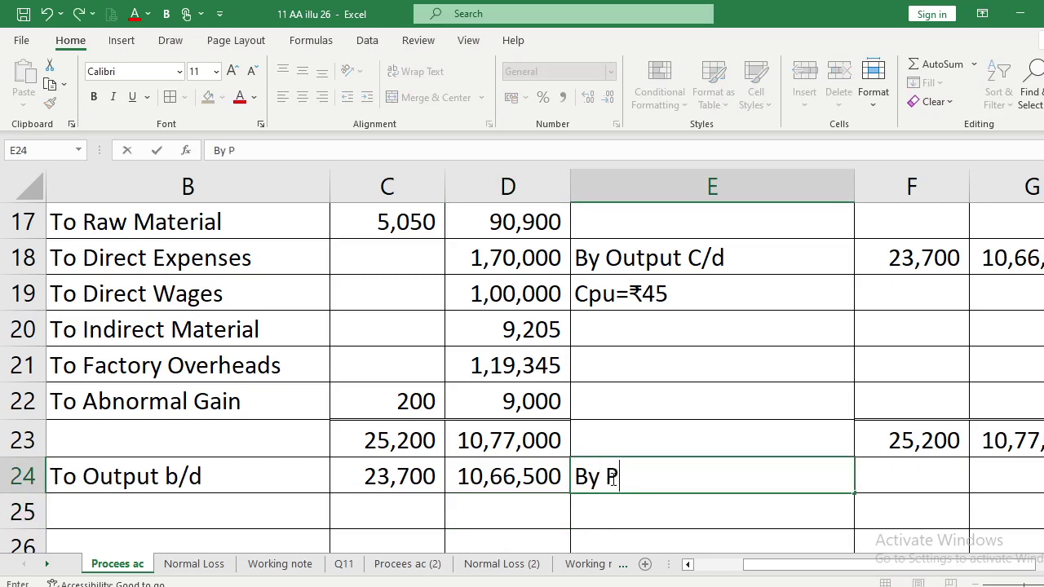
type("rocess III")
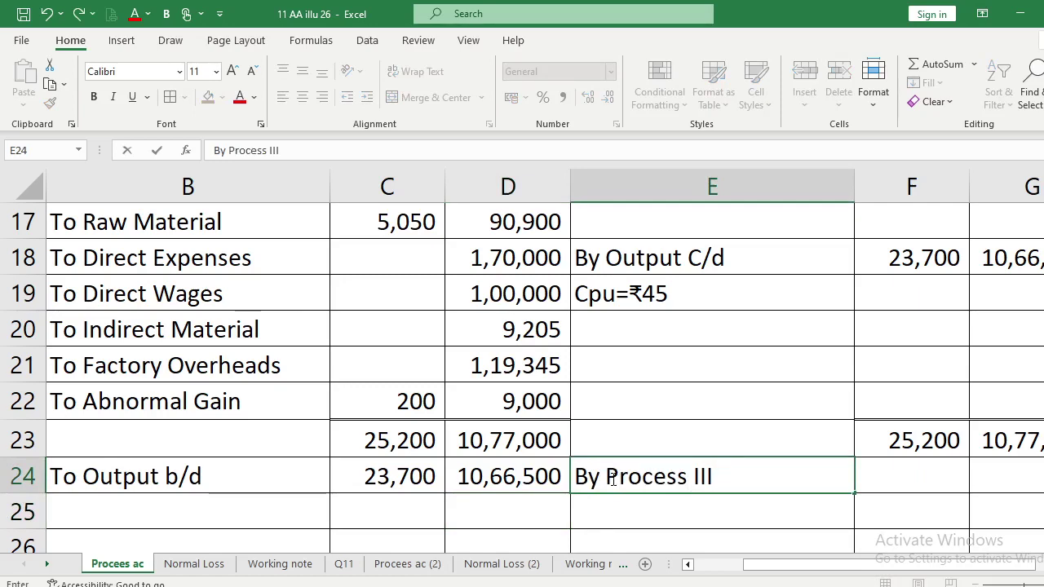
type("(")
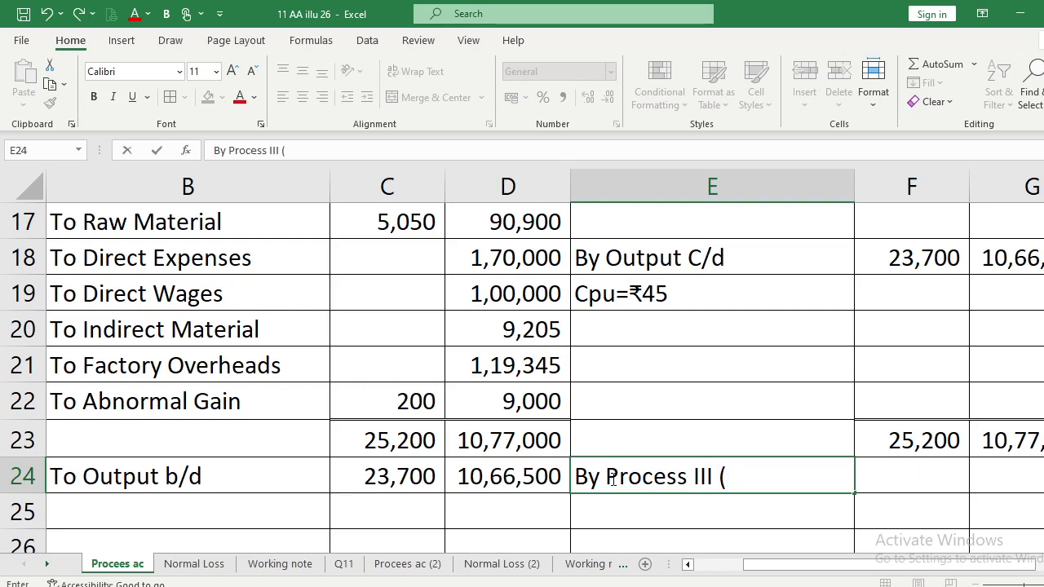
type("60%)")
key("Return")
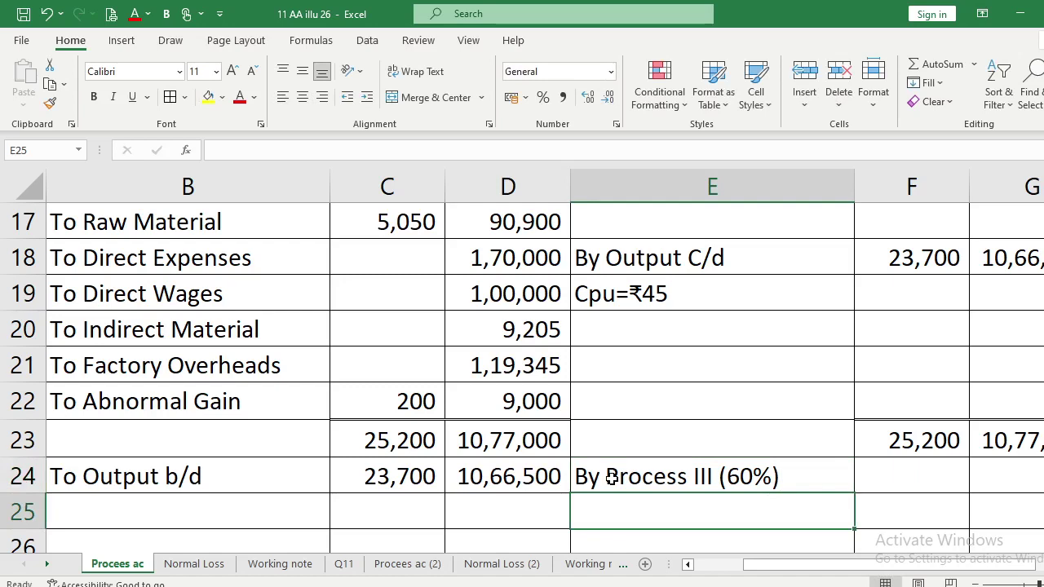
Calculate the quantity transferred to Process III in cell F24 with the formula =C24*60%.
key("Up")
key("Right")
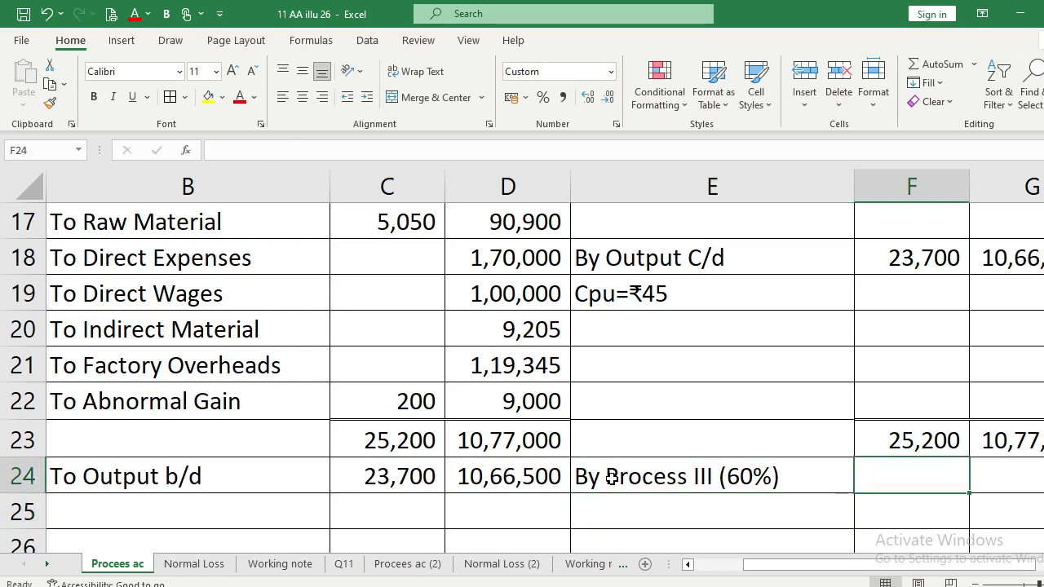
type("=")
key("Left")
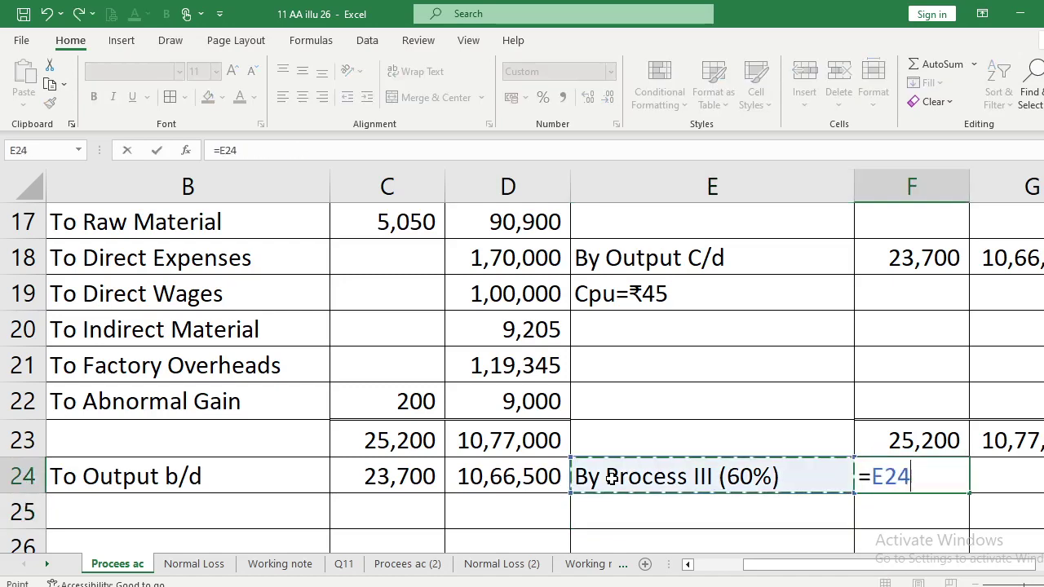
key("Left")
key("Left")
type("*")
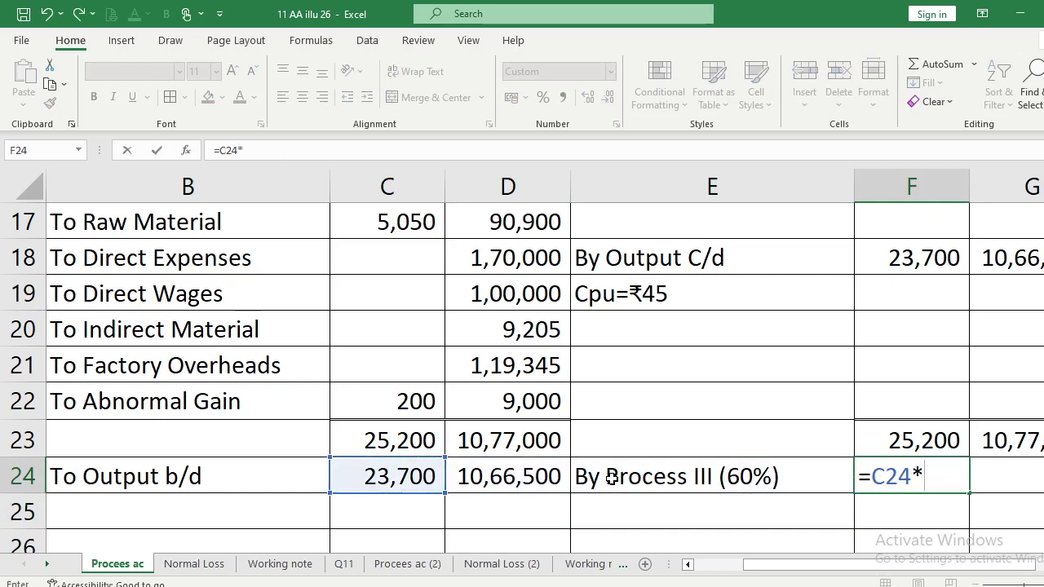
type("60%")
key("Return")
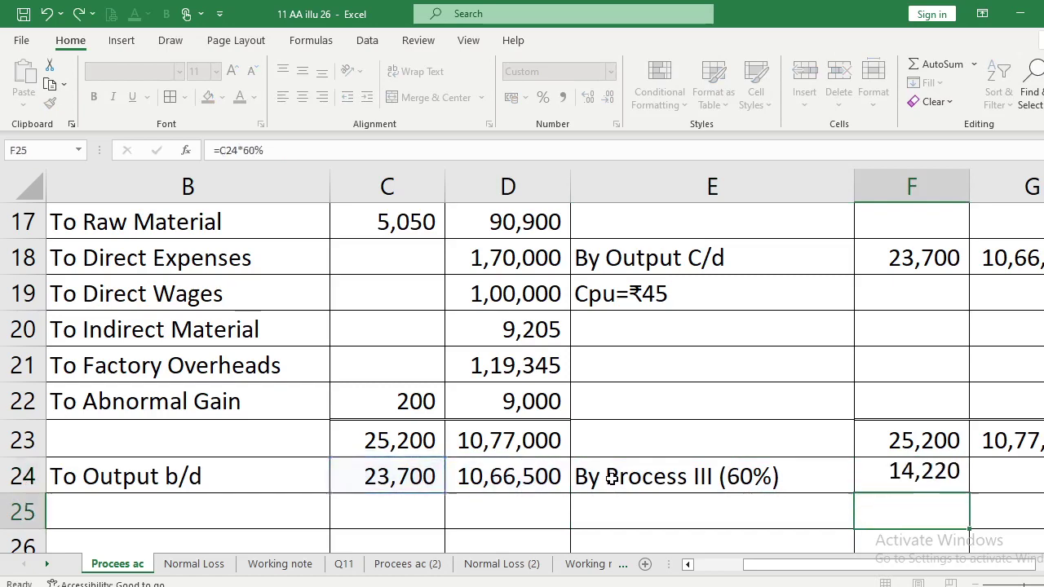
Calculate the amount transferred to Process III in cell G24 with the formula =F24*45.
key("Up")
key("Right")
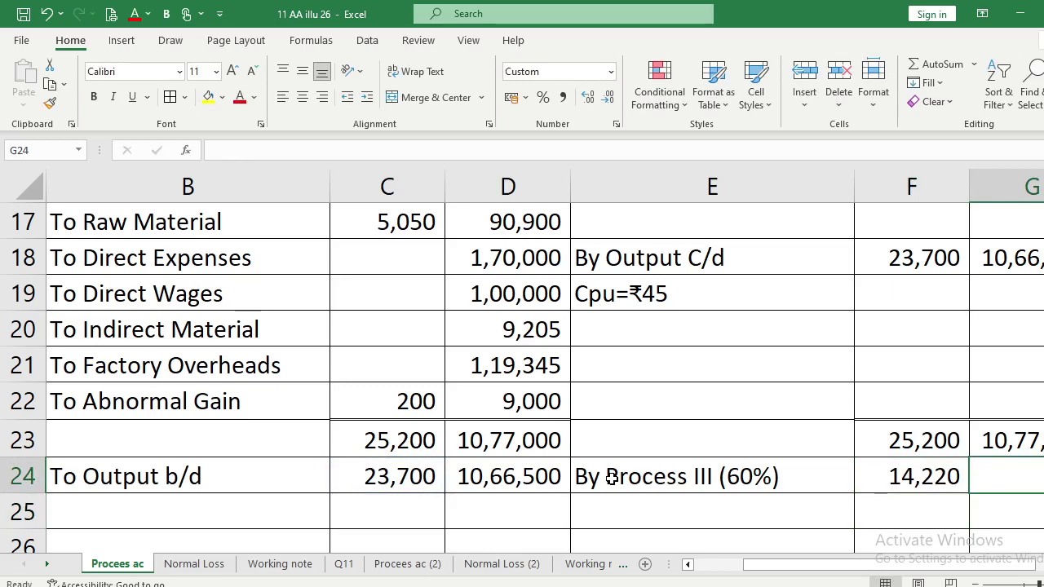
type("=")
key("Left")
type("*45")
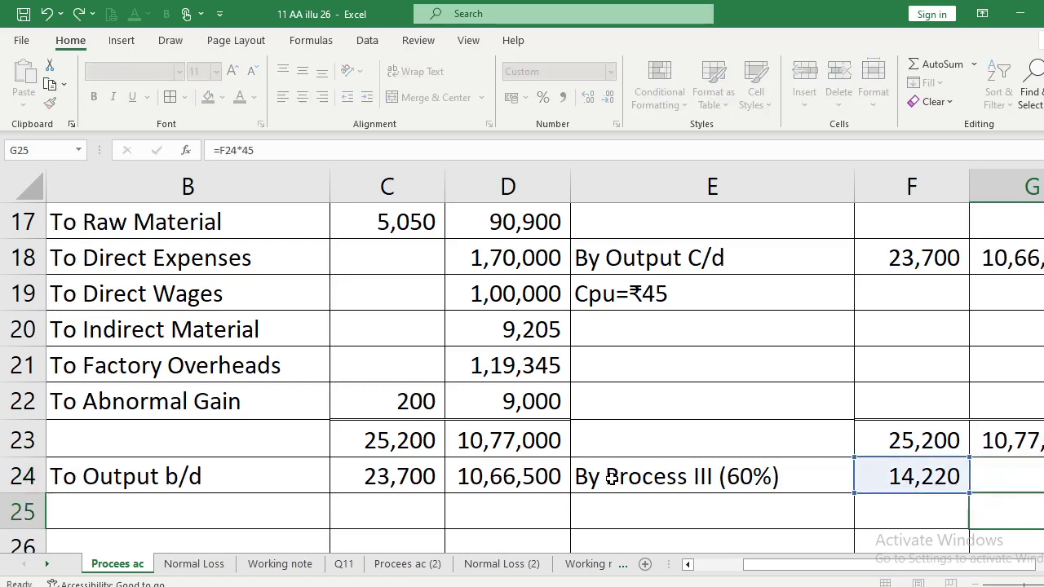
key("Return")
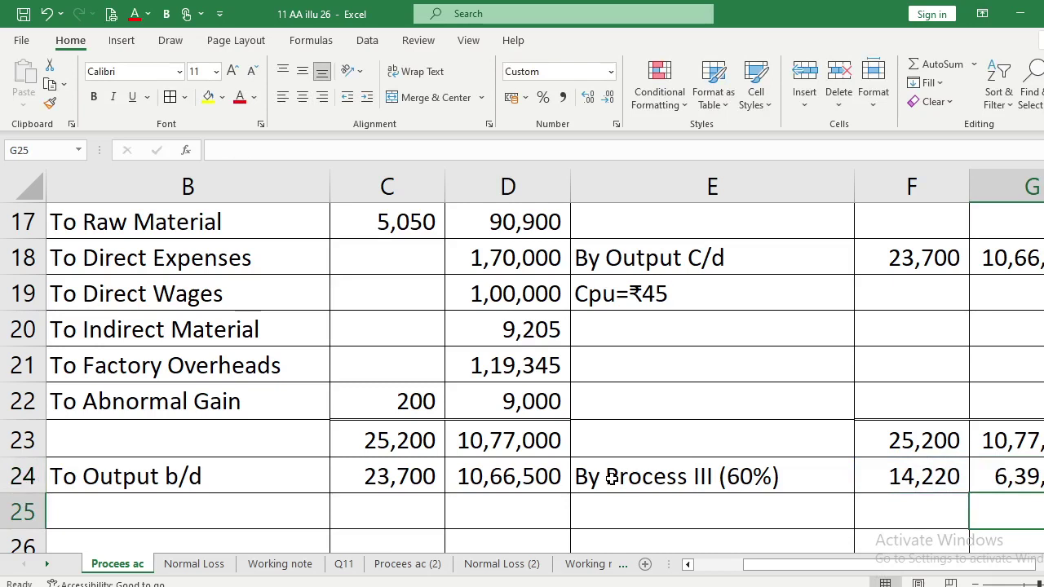
Enter By Sales (40%) in cell E25 beneath the By Process III entry.
left_click(604, 515)
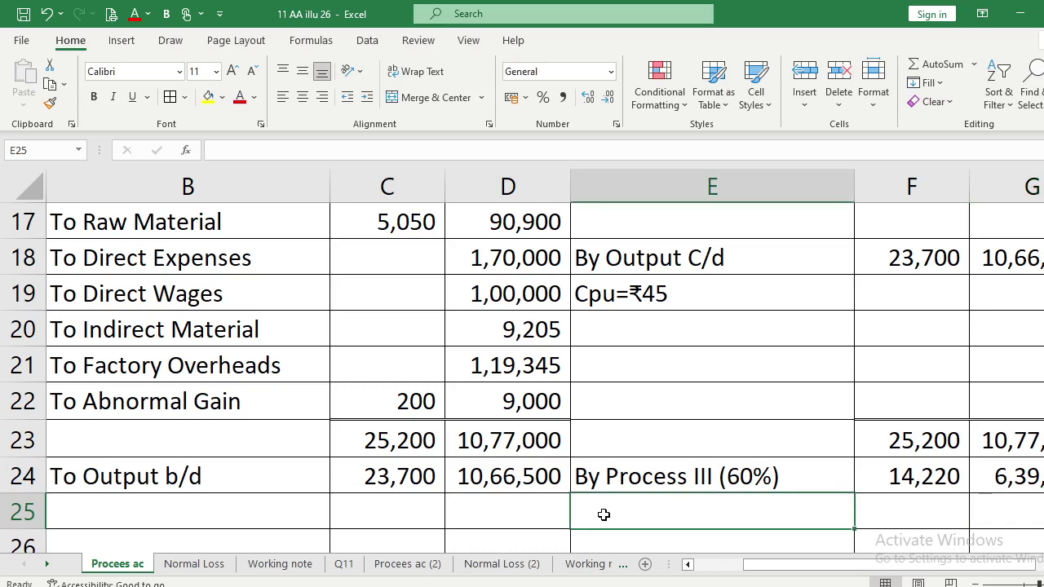
type("By")
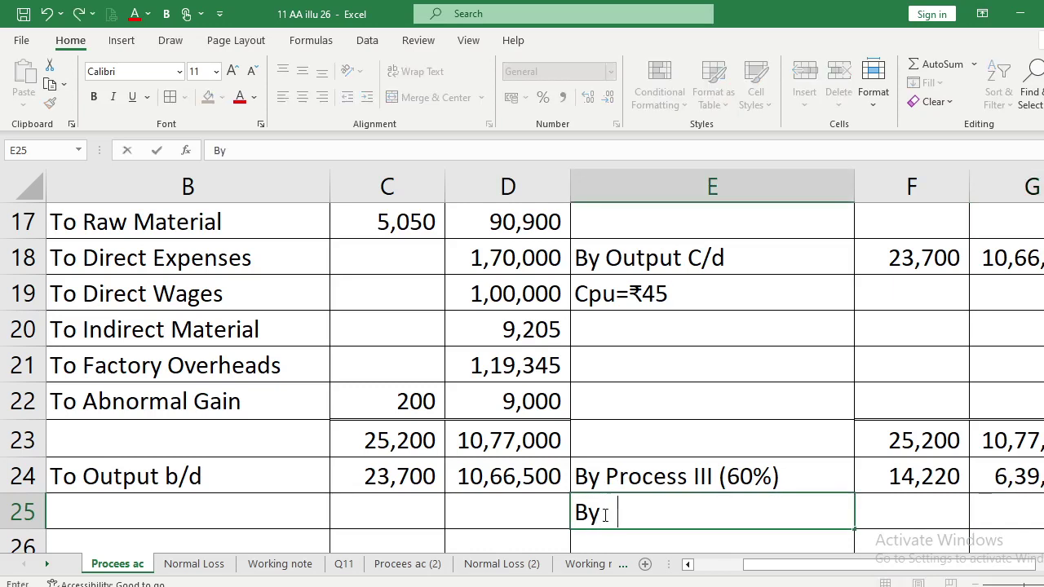
type(" Sales")
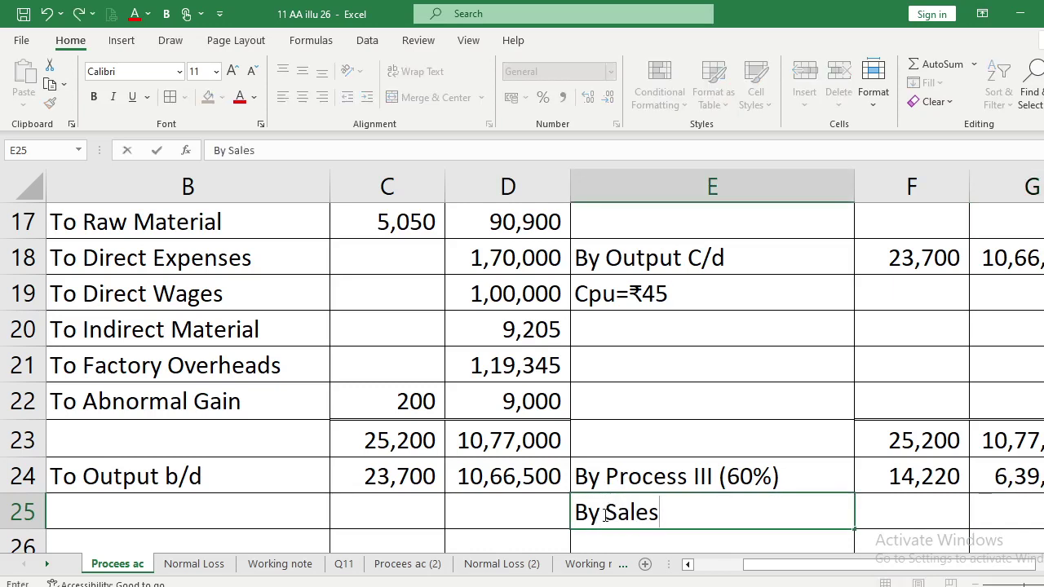
type(" (40%")
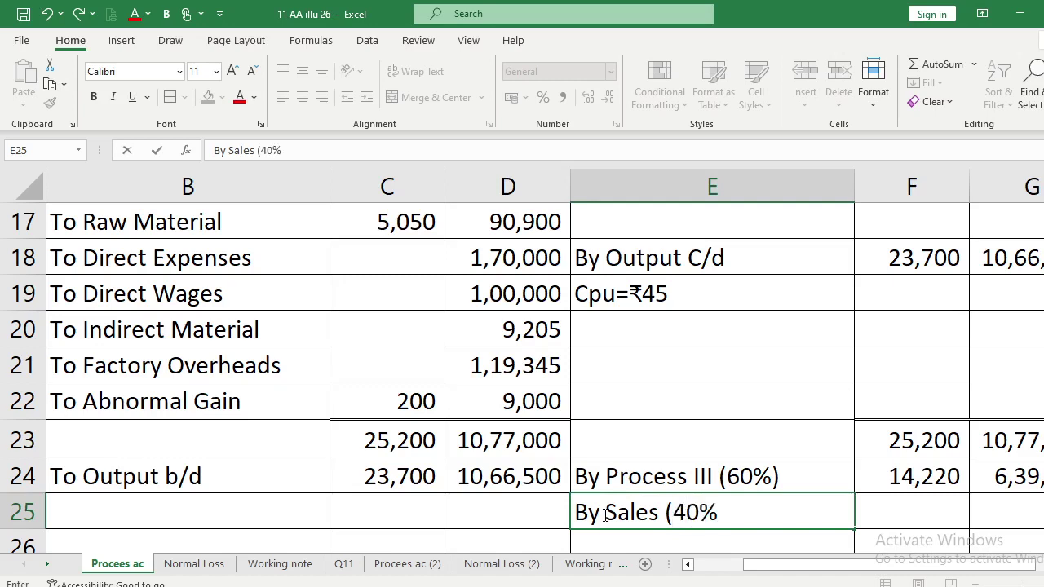
type(")")
key("Return")
key("Up")
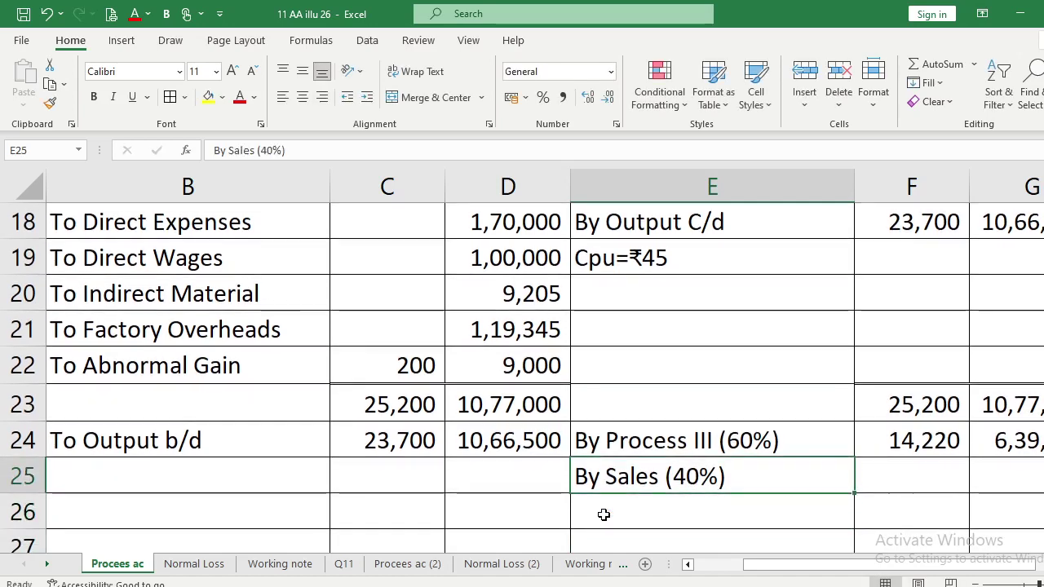
Calculate the quantity sold from Process II in cell F25 with the formula =C24*40%.
key("Right")
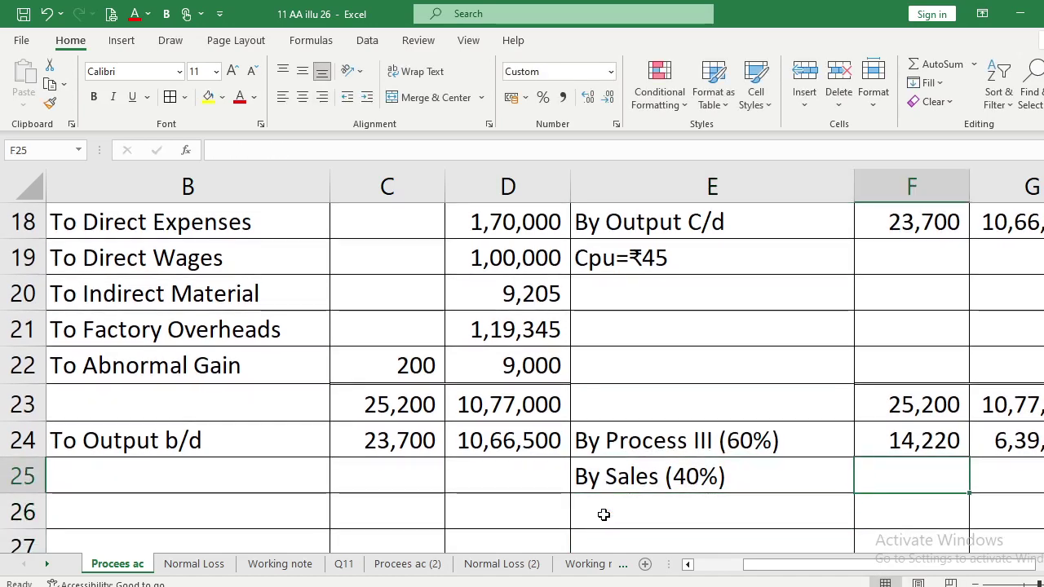
type("=")
key("Left")
key("Left")
key("Left")
key("Up")
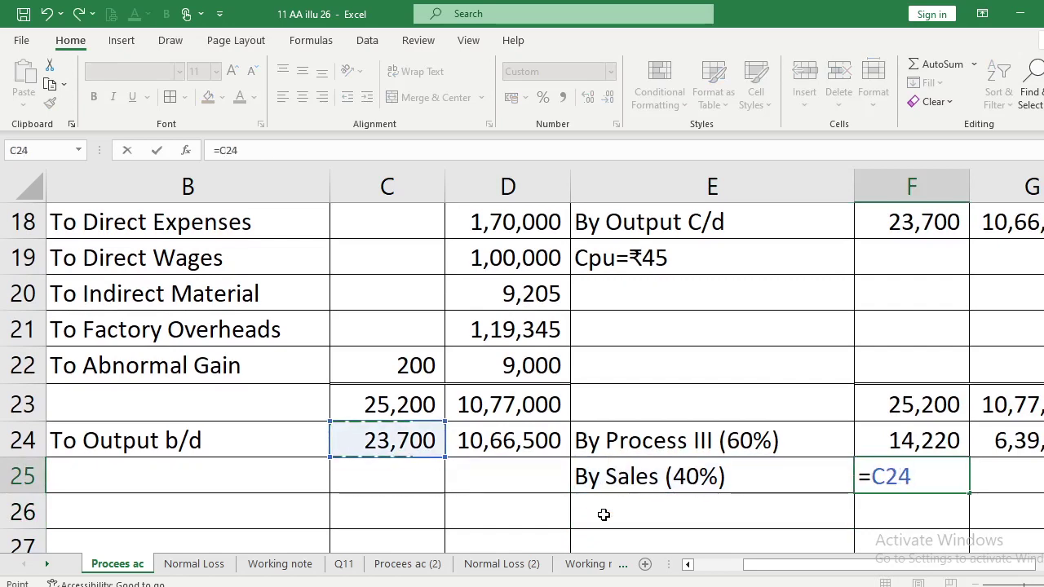
type("*40%")
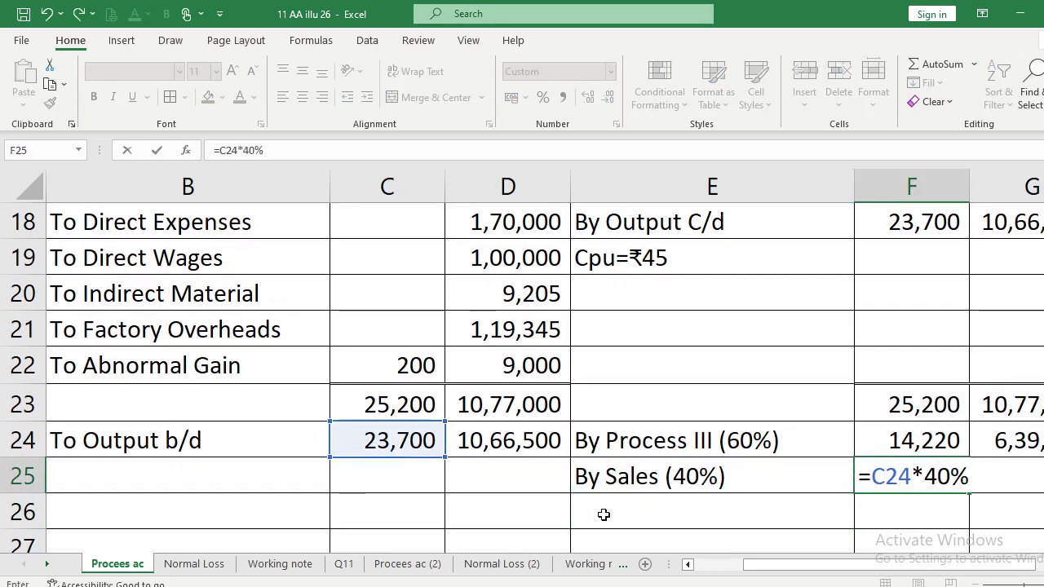
key("Return")
Check the Process II selling price per unit in Q11.pdf, then return to Excel and calculate the sales amount in G25 with =F25*44.
key("Up")
key("Right")
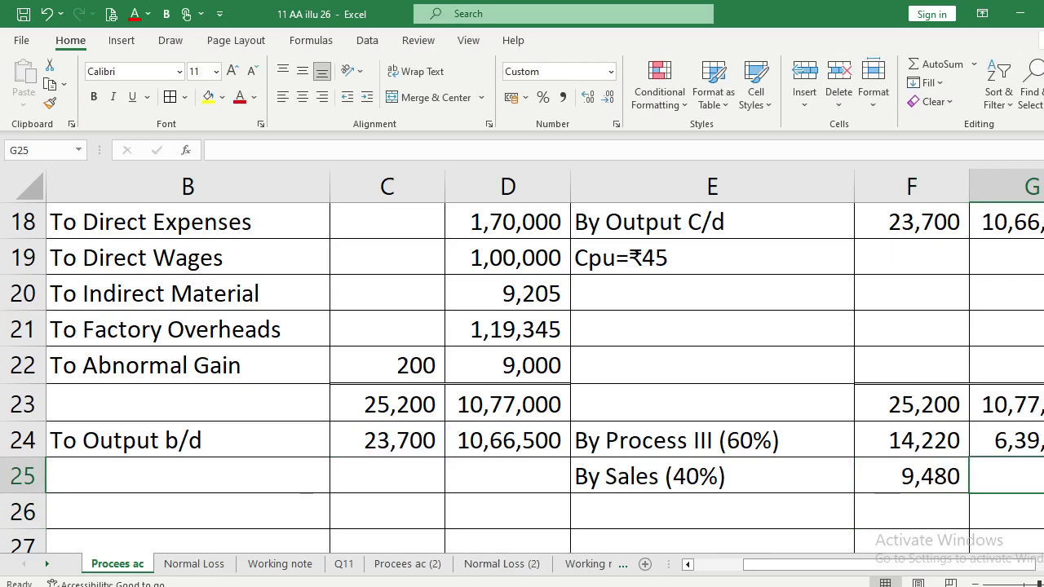
key("alt+Tab")
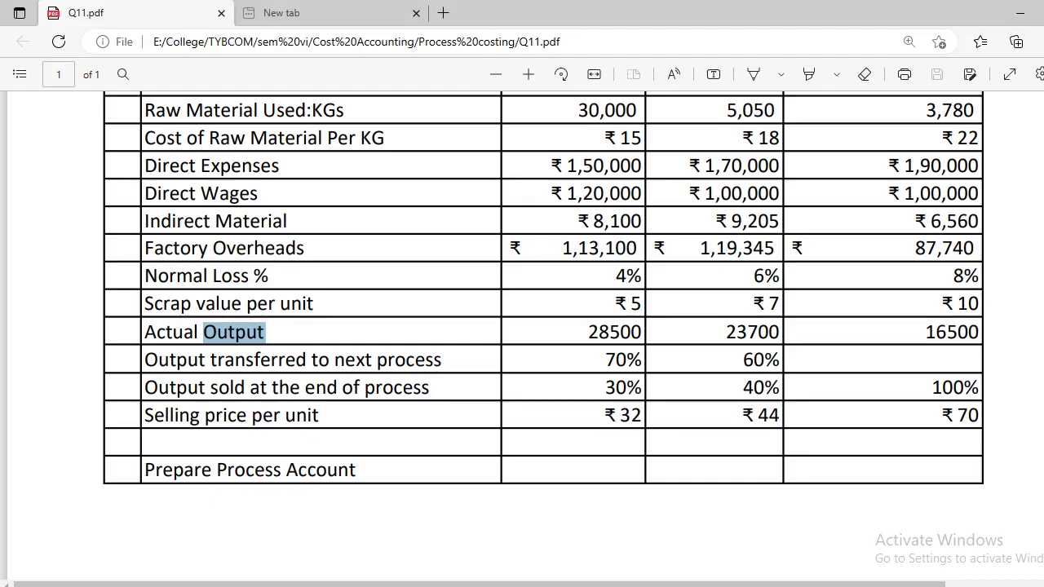
key("alt+Tab")
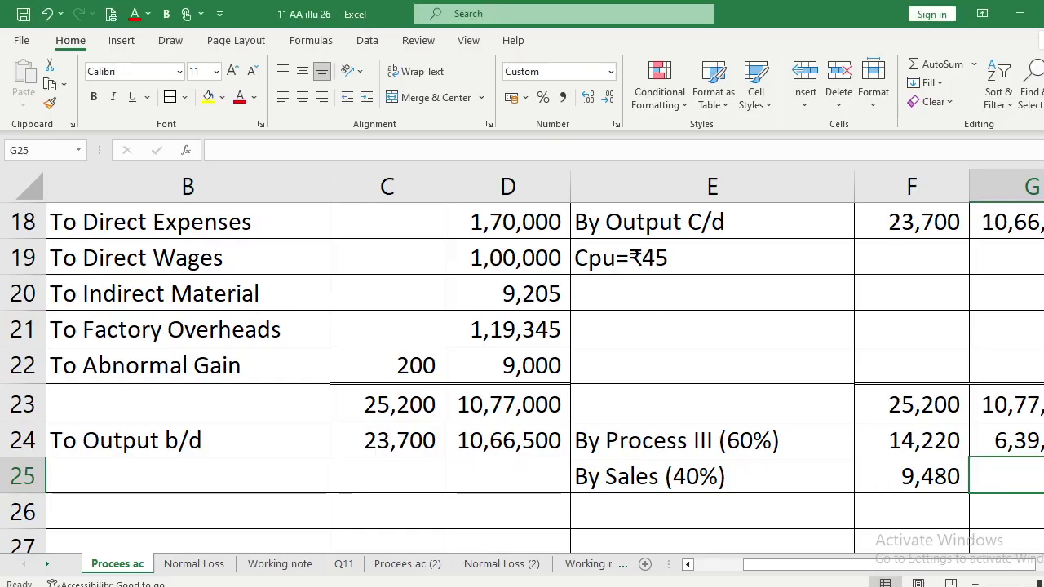
type("=")
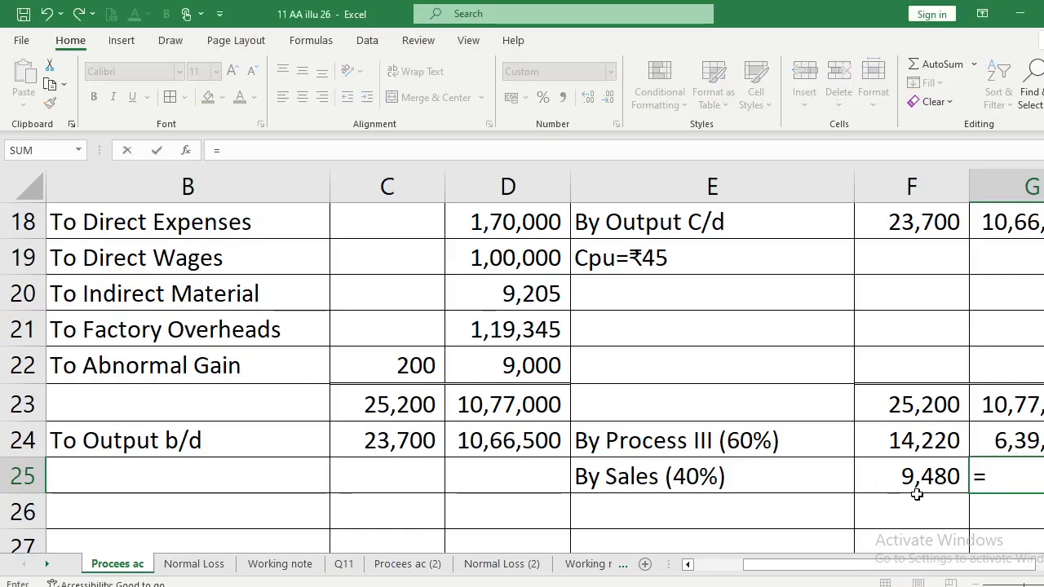
left_click(911, 478)
type("*44")
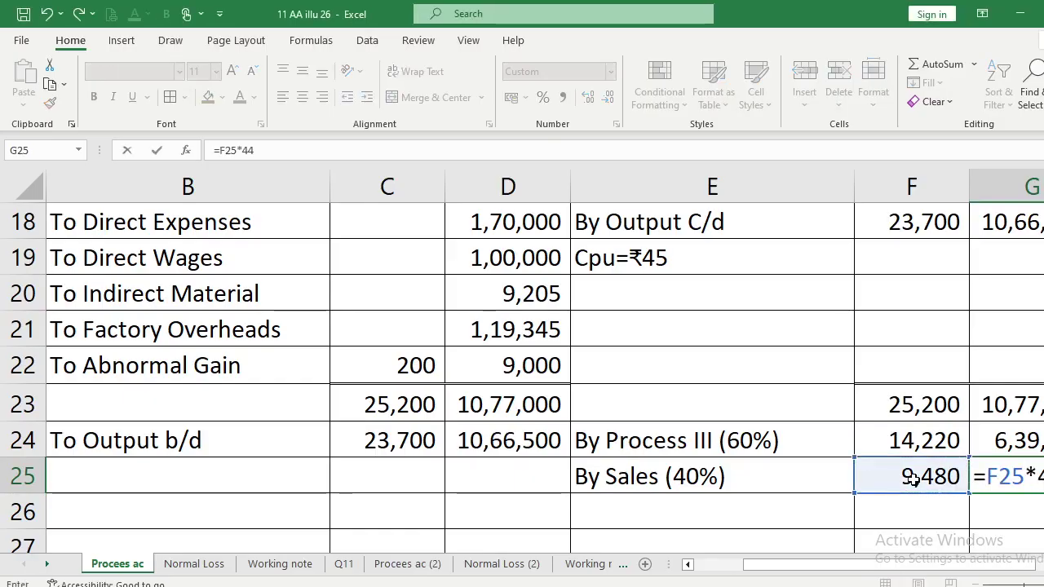
key("Return")
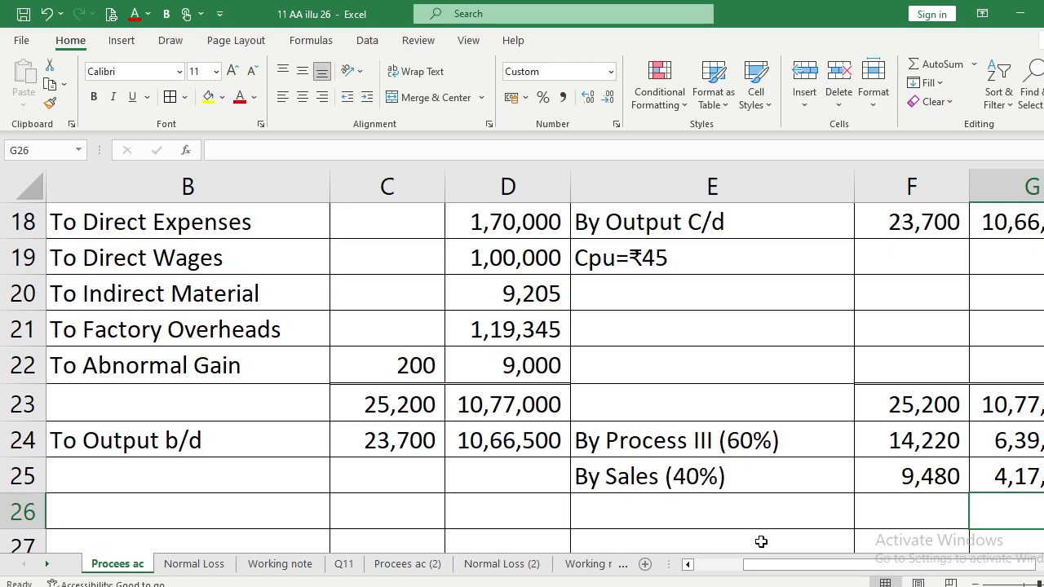
Enter the debit-side quantity total in cell C26 with the formula =C24.
left_click(412, 522)
type("=")
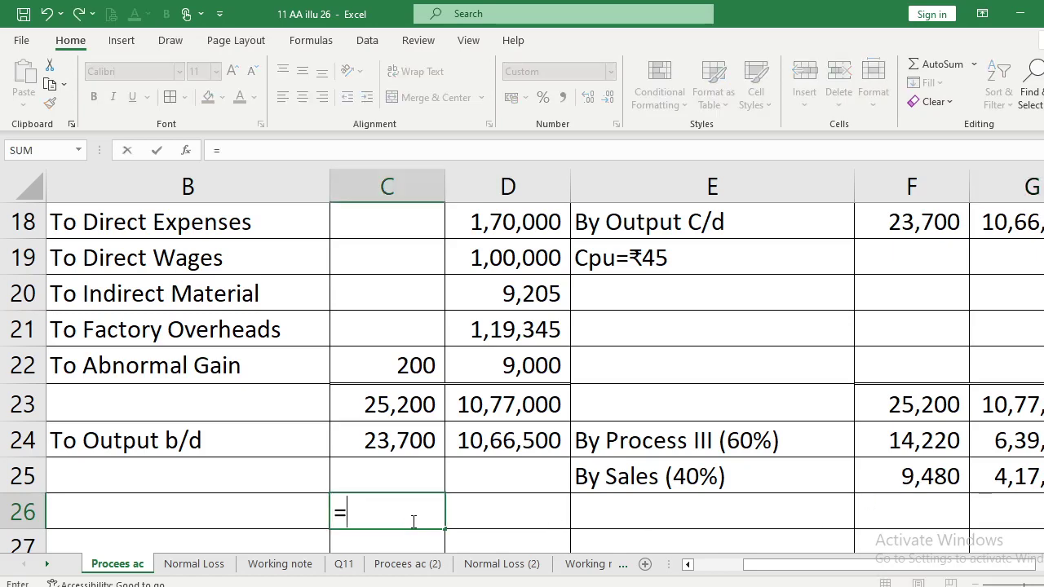
key("Up")
key("Up")
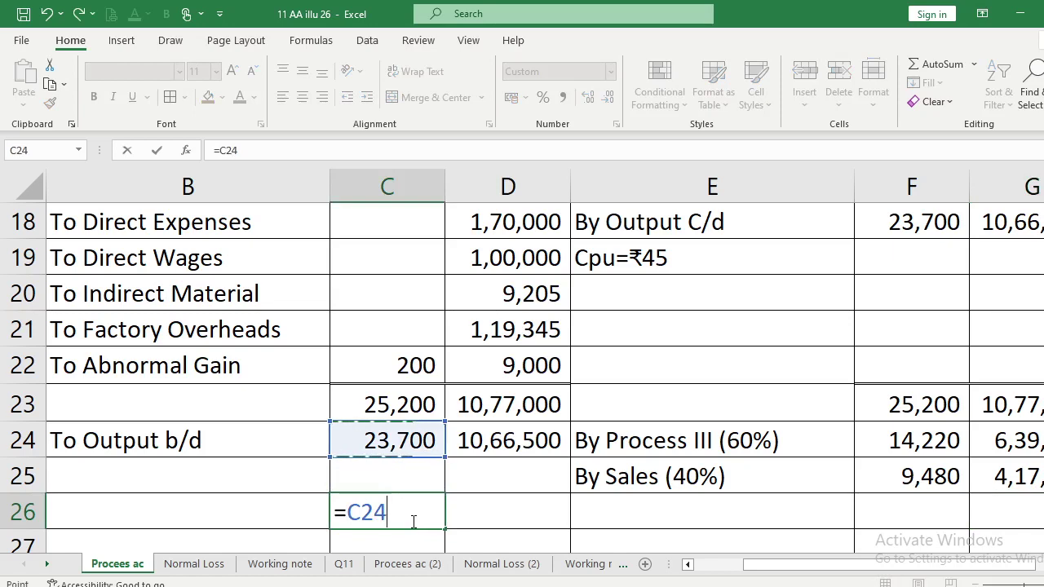
key("Return")
Total the credit-side quantities for Process III and sales in cell F26 with the formula =F24+F25.
key("Up")
key("Up")
key("Down")
key("Right")
key("Right")
key("Right")
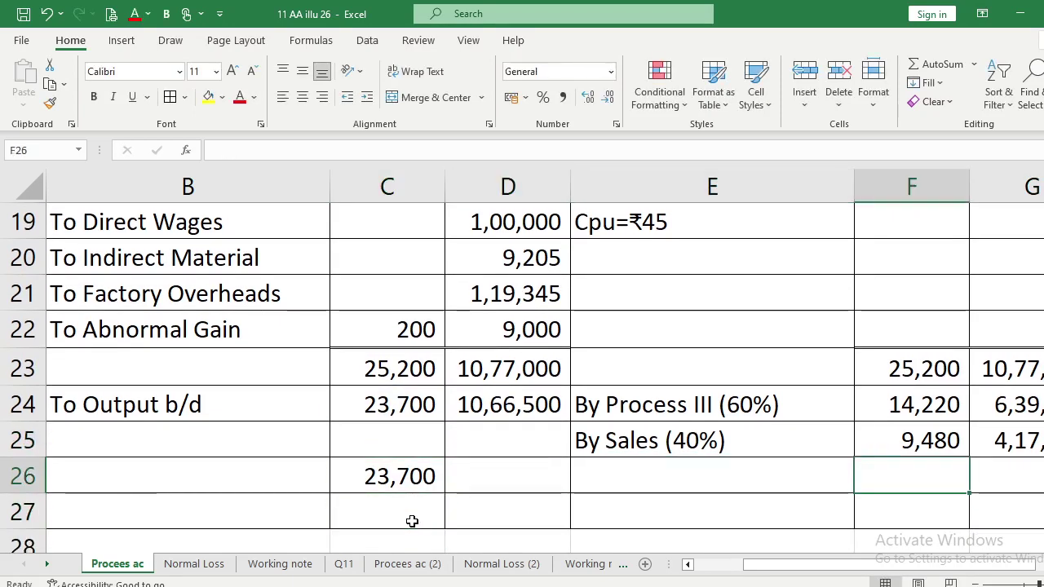
type("=")
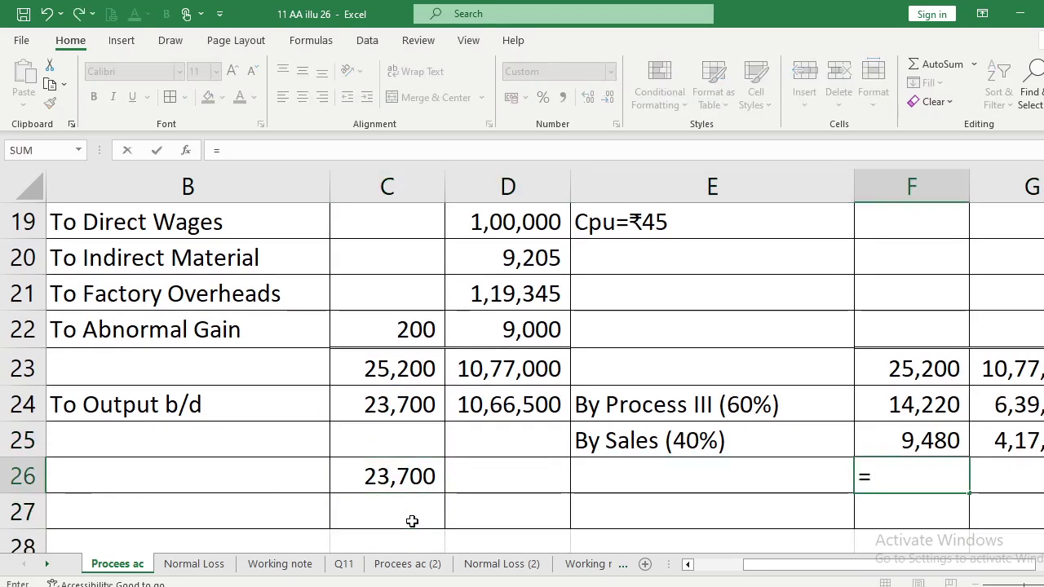
key("Up")
key("Up")
type("+")
key("Up")
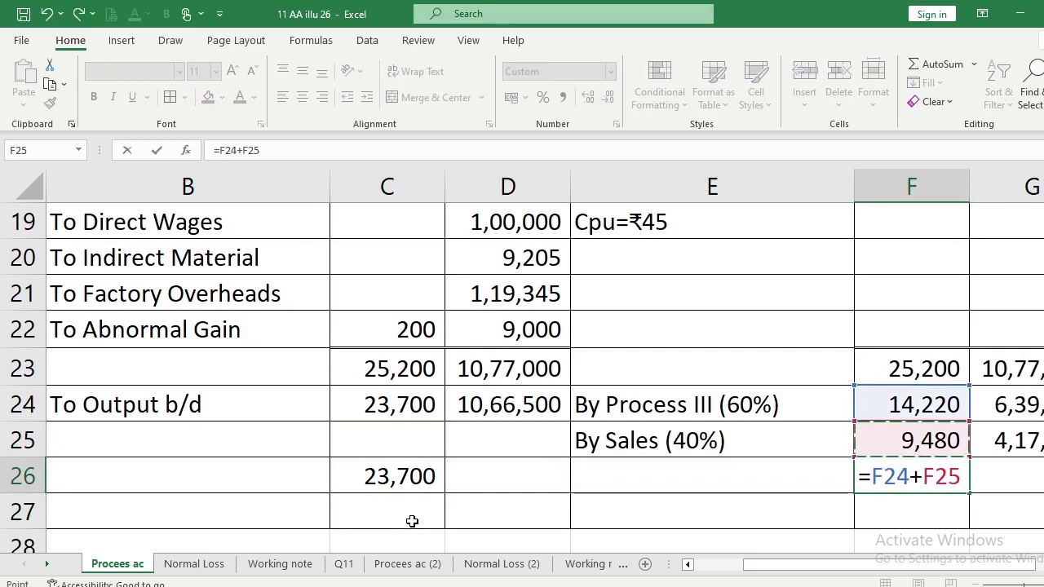
key("Return")
Total the credit-side amounts for Process III and sales in cell G26 with the formula =G24+G25.
key("Up")
key("Right")
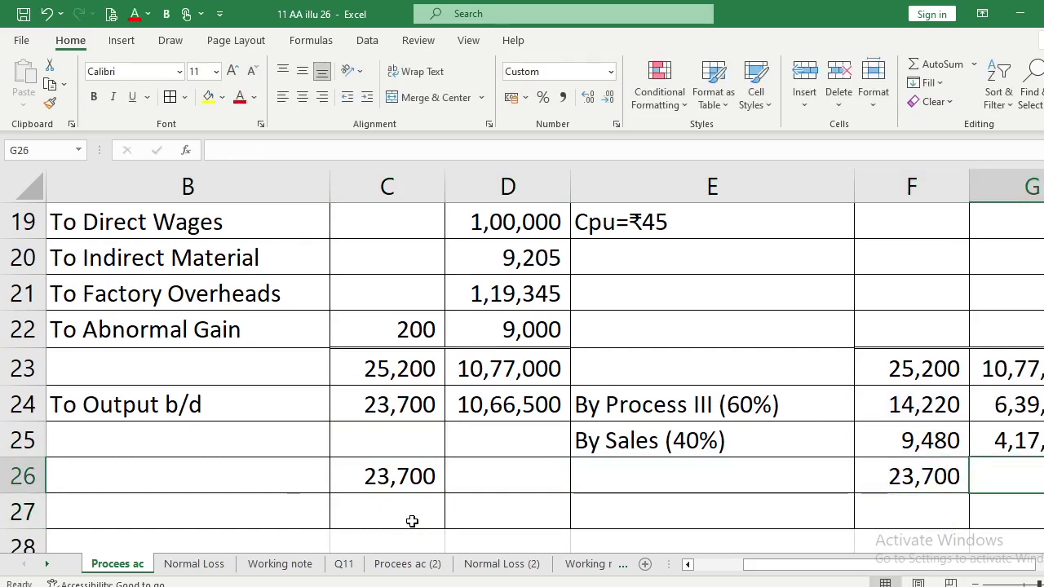
type("=")
key("Up")
key("Up")
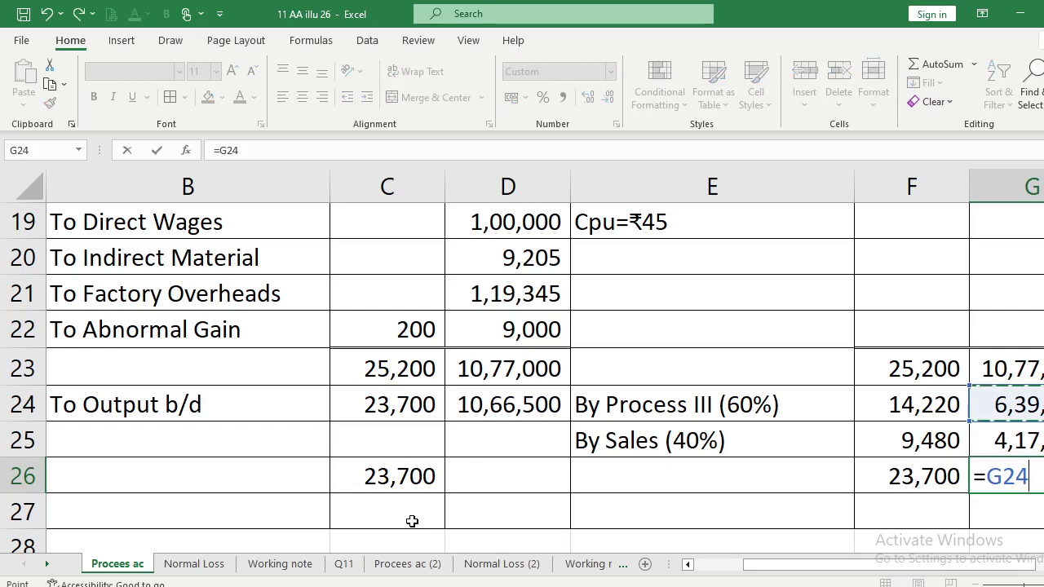
type("+")
key("Up")
key("Return")
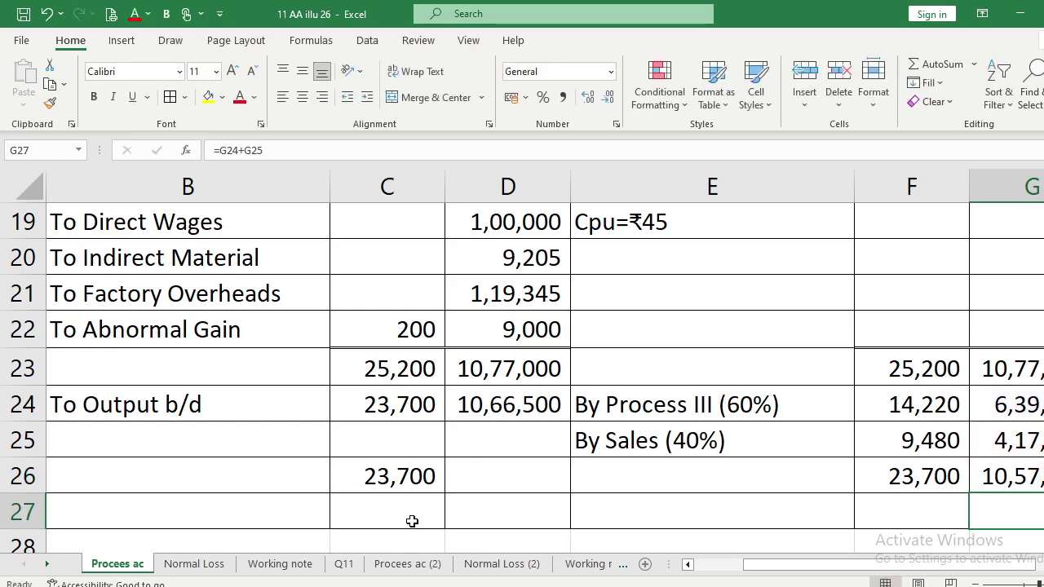
Link the debit-side amount total in cell D26 to the credit-side total with the formula =G26.
left_click(455, 487)
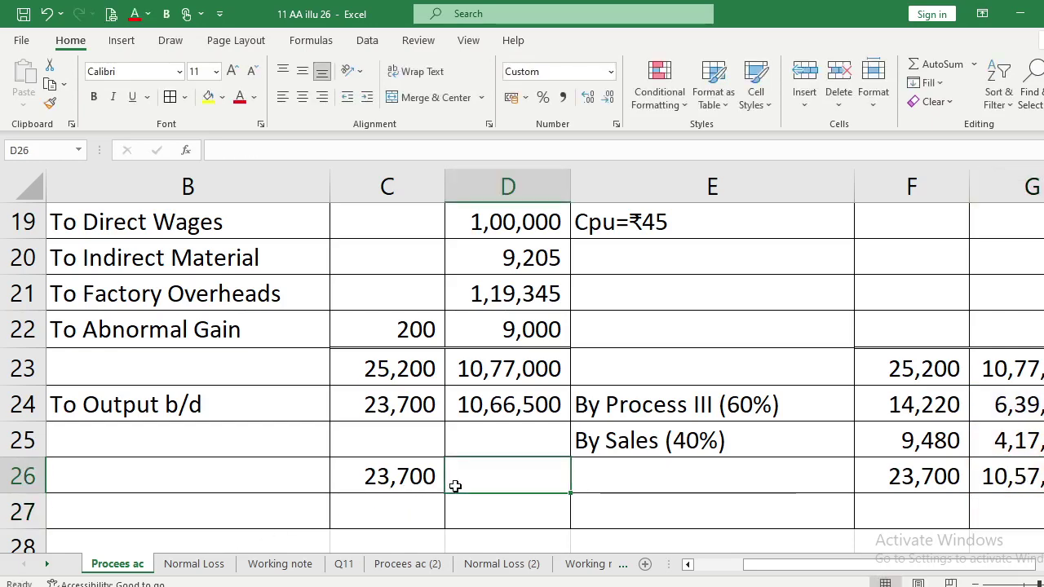
type("=")
key("Right")
key("Right")
key("Right")
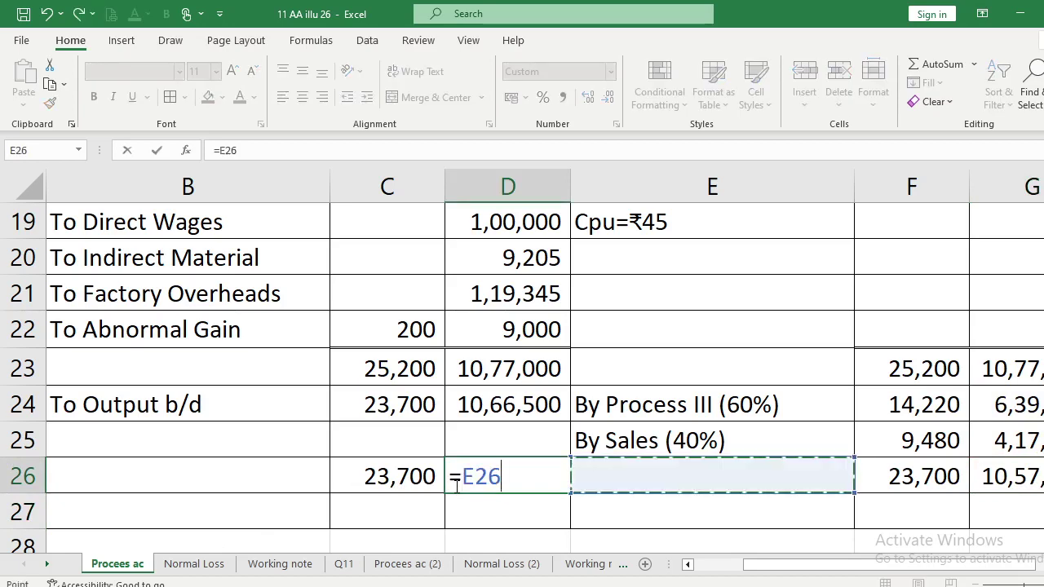
key("Return")
Enter To Costing P&L A/c in cell B25 beneath To Output b/d.
key("Up")
key("Up")
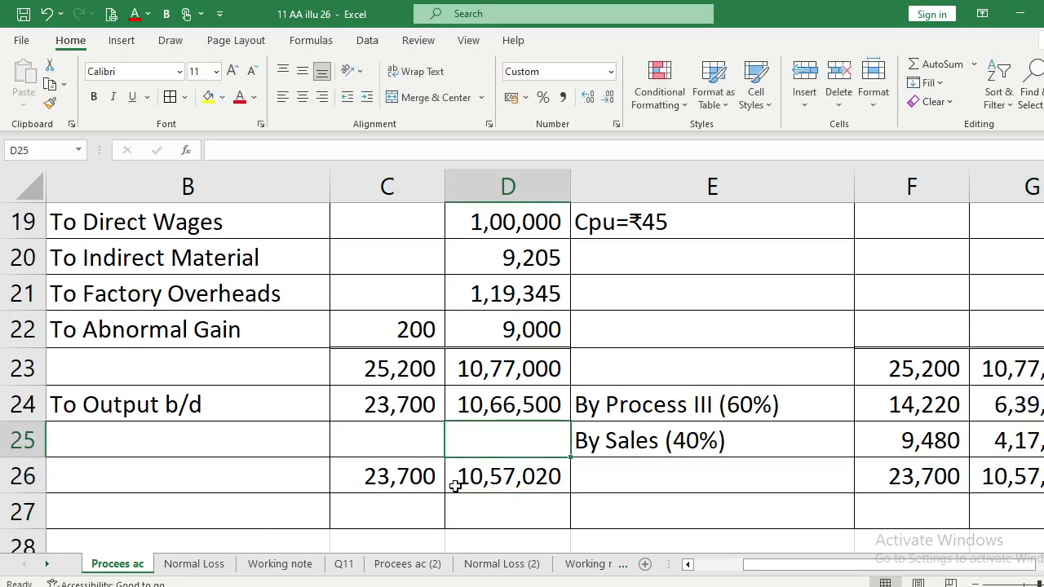
key("Left")
key("Left")
type("To")
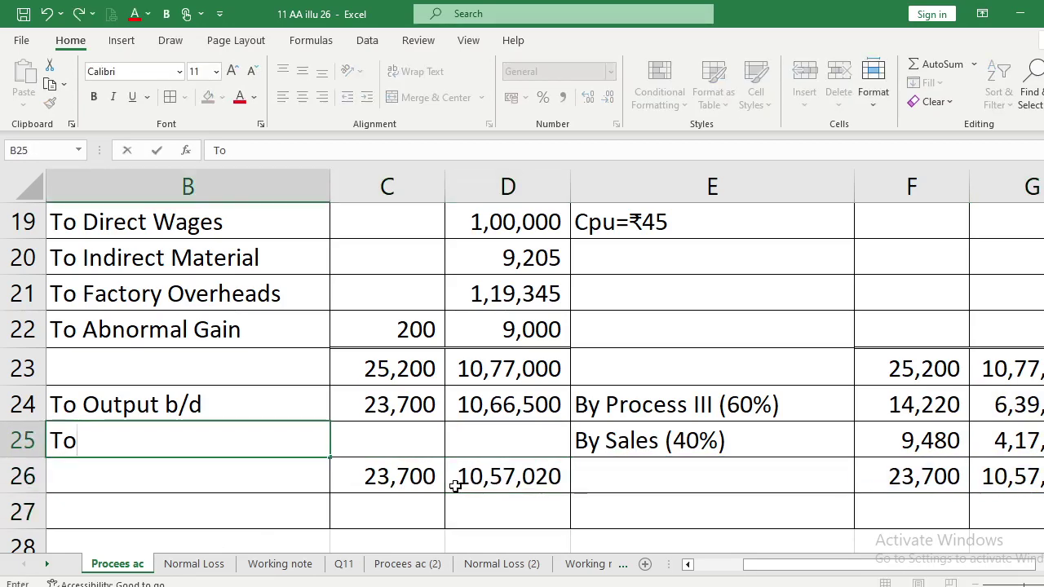
type(" Costing ")
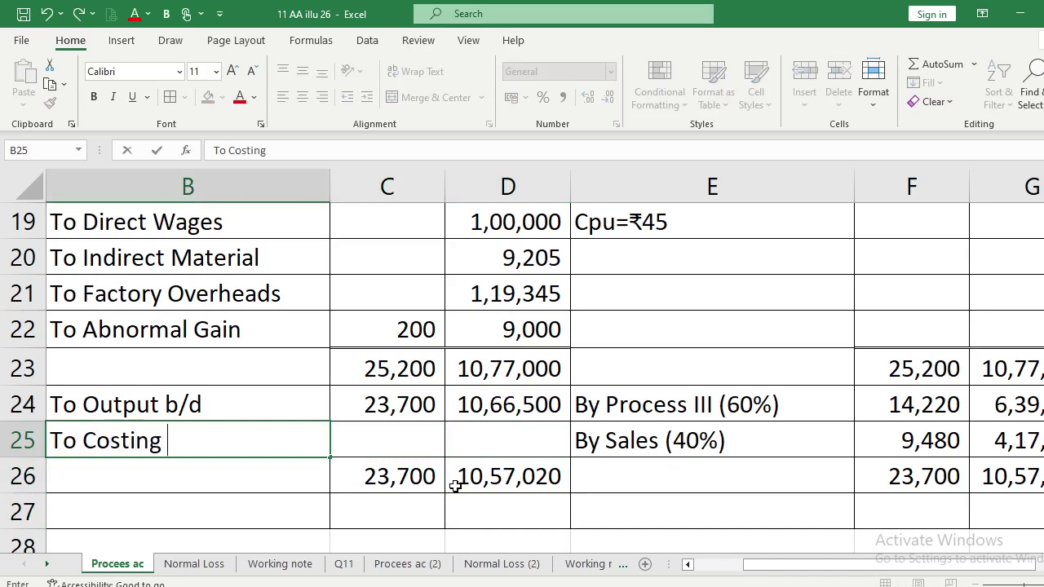
type("P&L A")
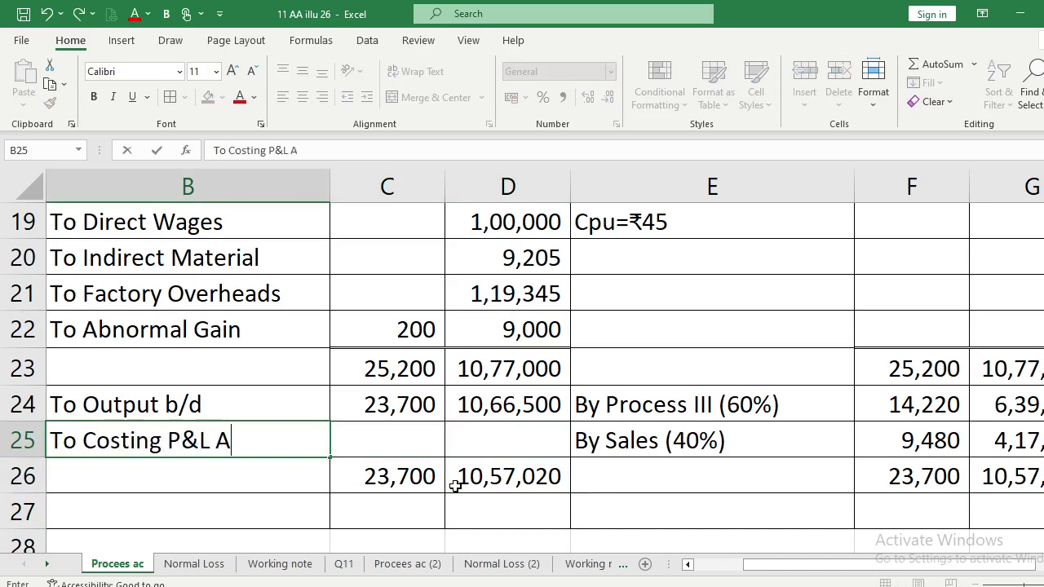
type("/c")
key("Return")
Calculate the balancing figure for To Costing P&L A/c in cell D25 with the formula =D26-D24.
key("Up")
key("Right")
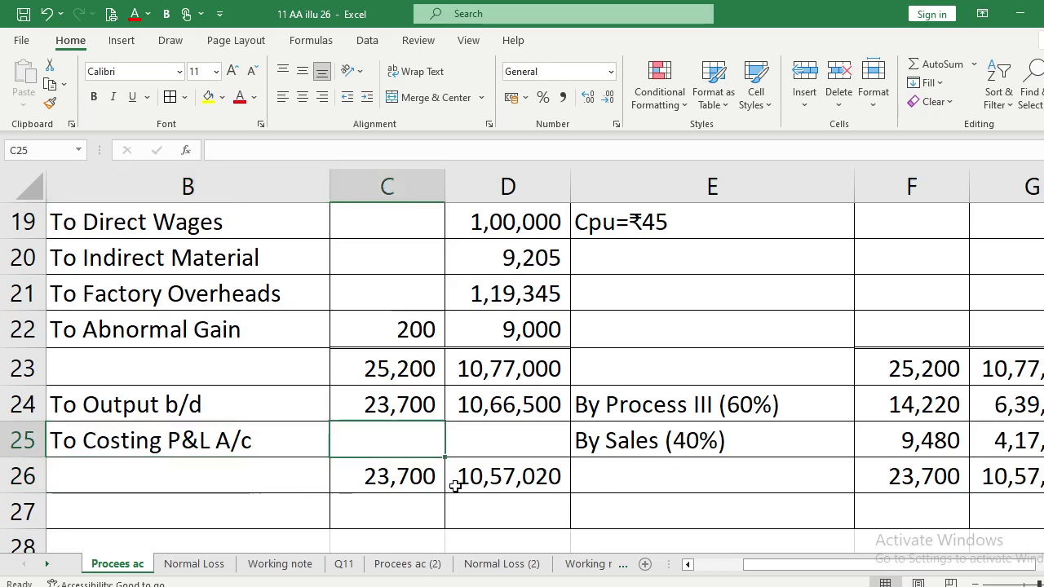
key("Right")
type("=")
left_click(455, 486)
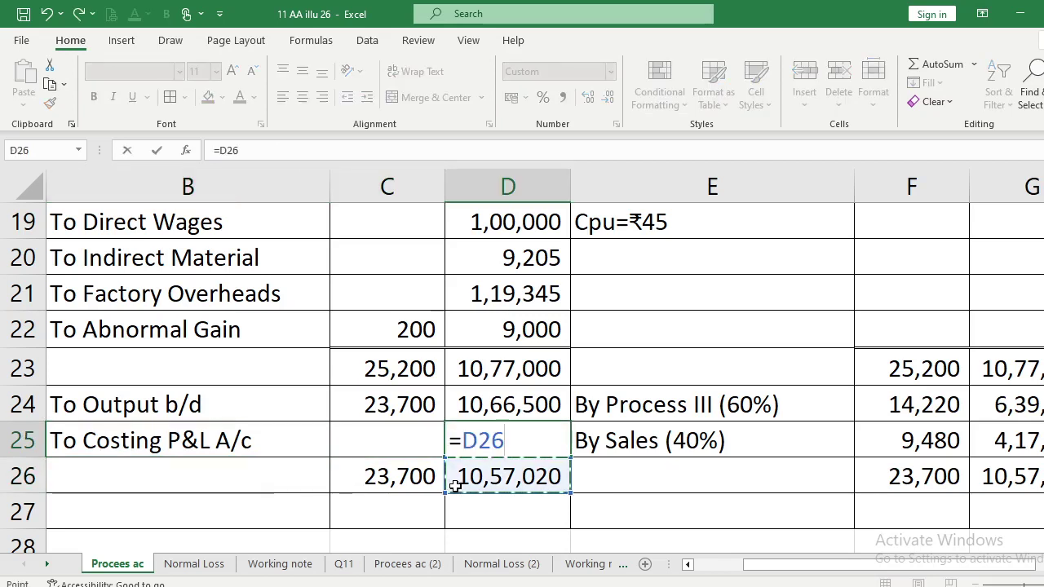
type("-")
key("Up")
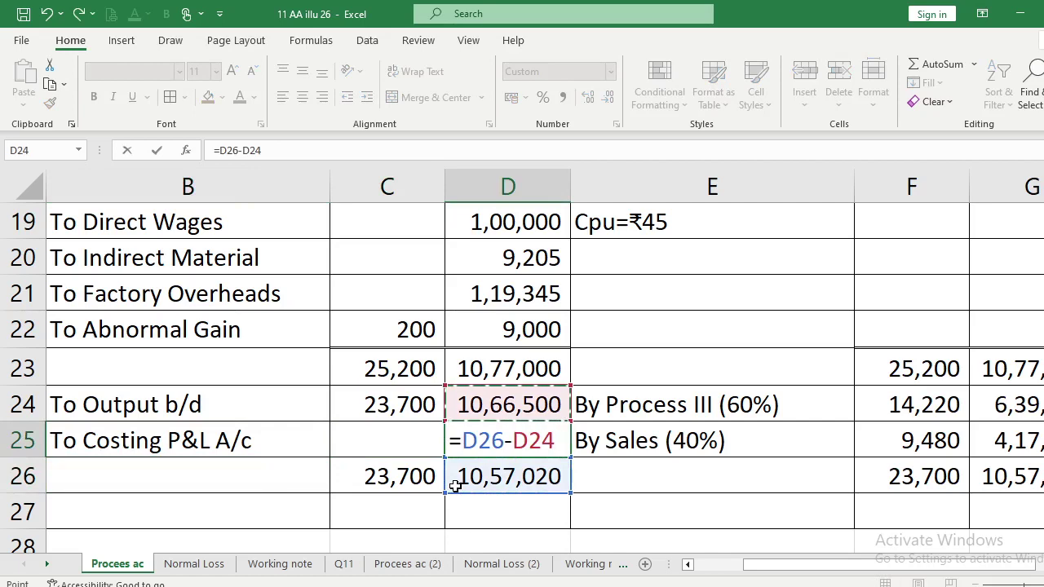
key("ctrl+Return")
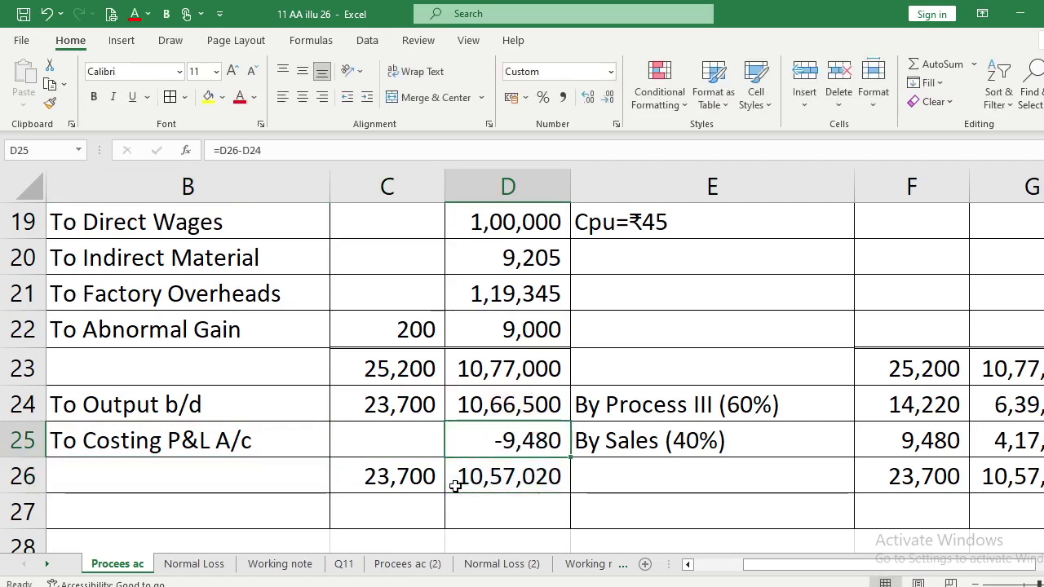
Clear the To Costing P&L A/c label from B25 and its balancing amount from D25.
left_click(455, 486)
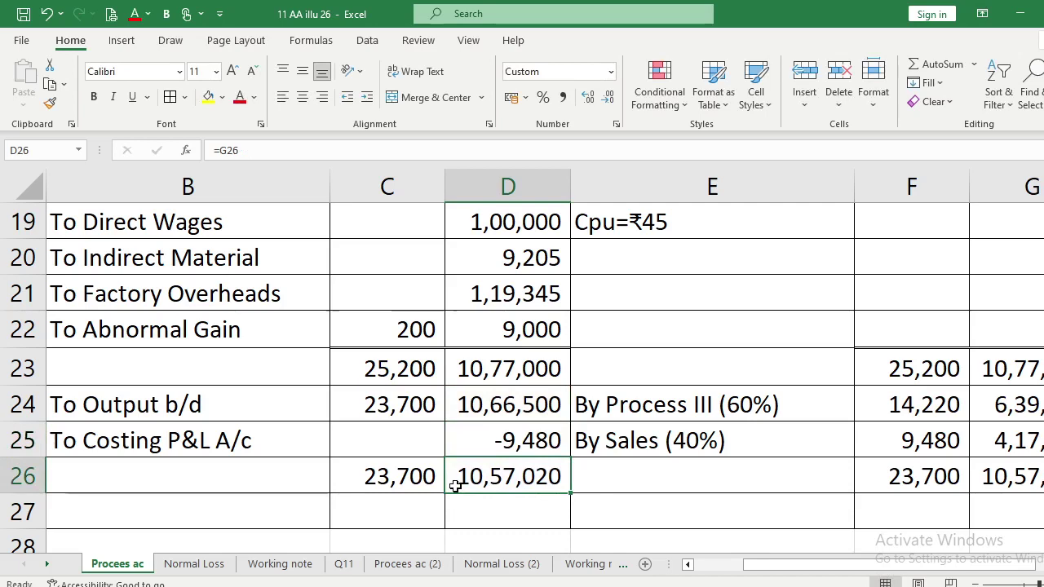
key("Down")
key("Left")
key("Left")
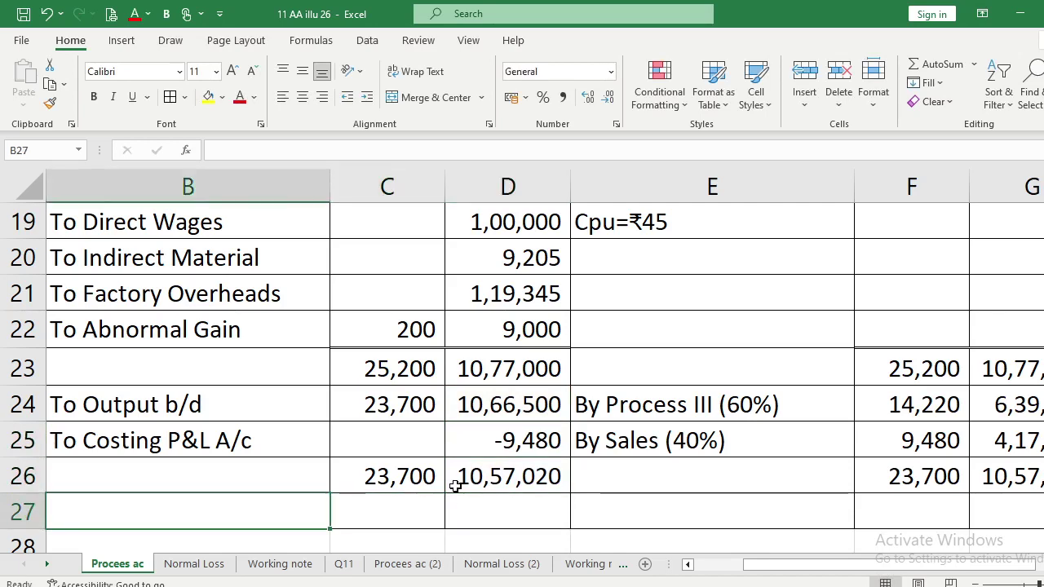
key("Left")
key("Up")
key("Right")
key("Up")
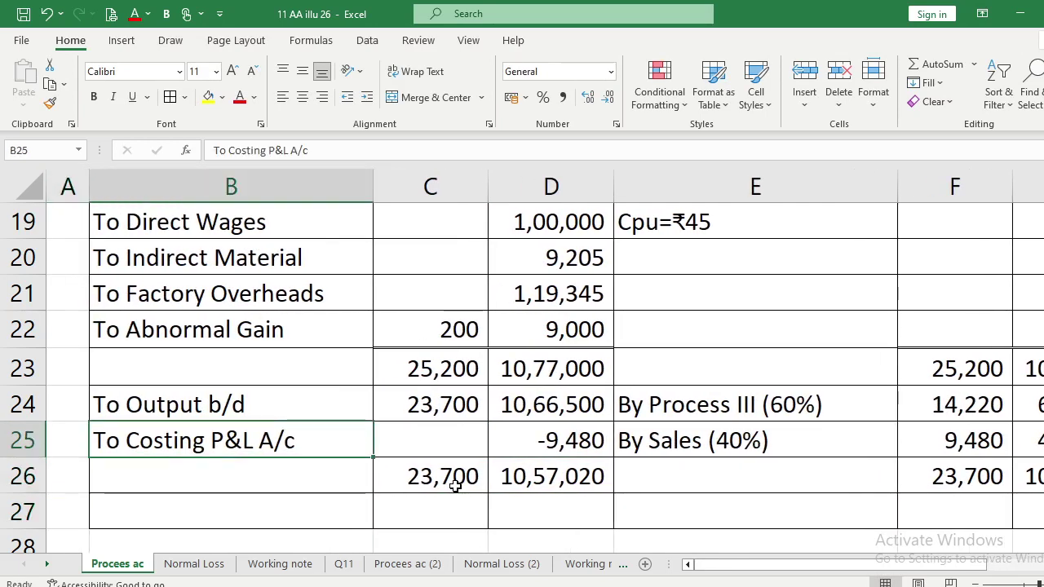
key("Delete")
key("Right")
key("Right")
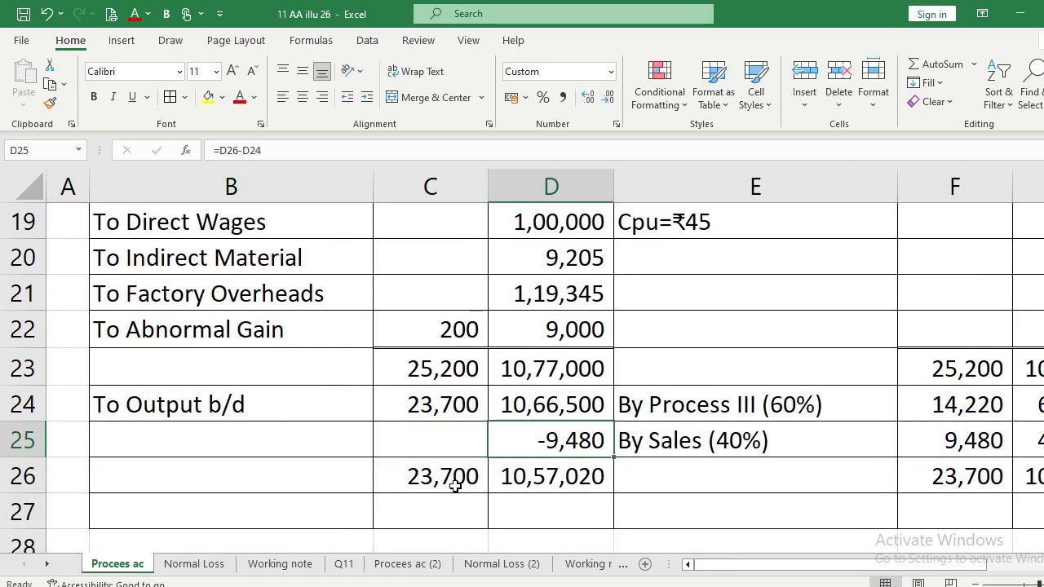
key("Delete")
Insert an entire blank row at row 26, above the totals row of the Process II output section.
left_click(263, 468)
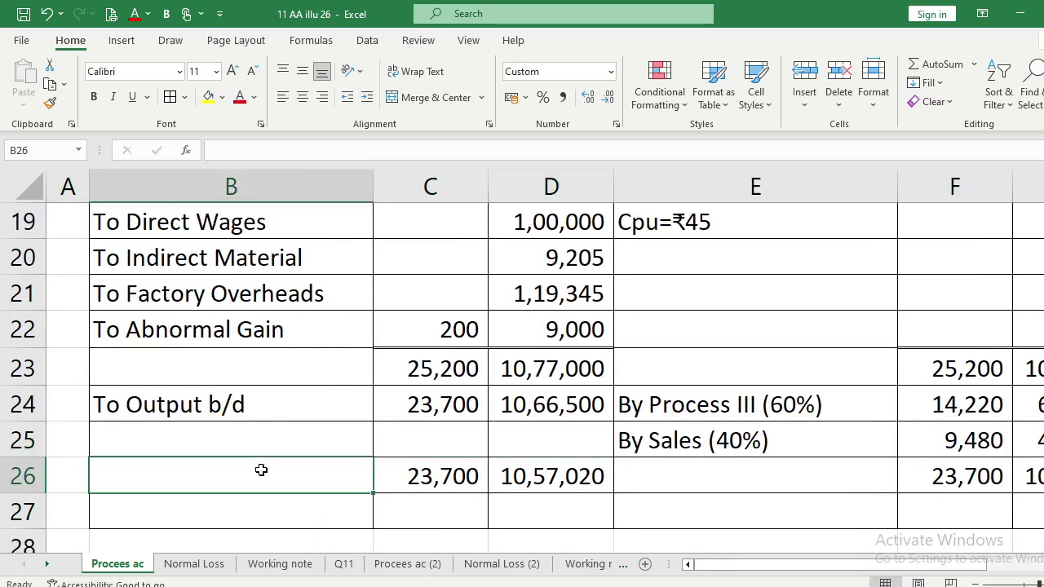
right_click(263, 468)
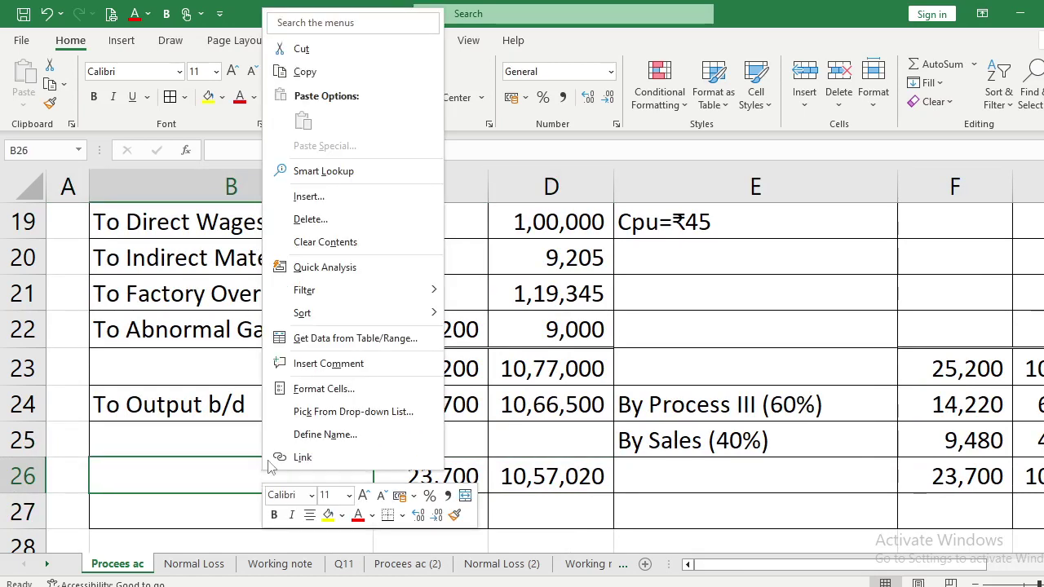
left_click(318, 199)
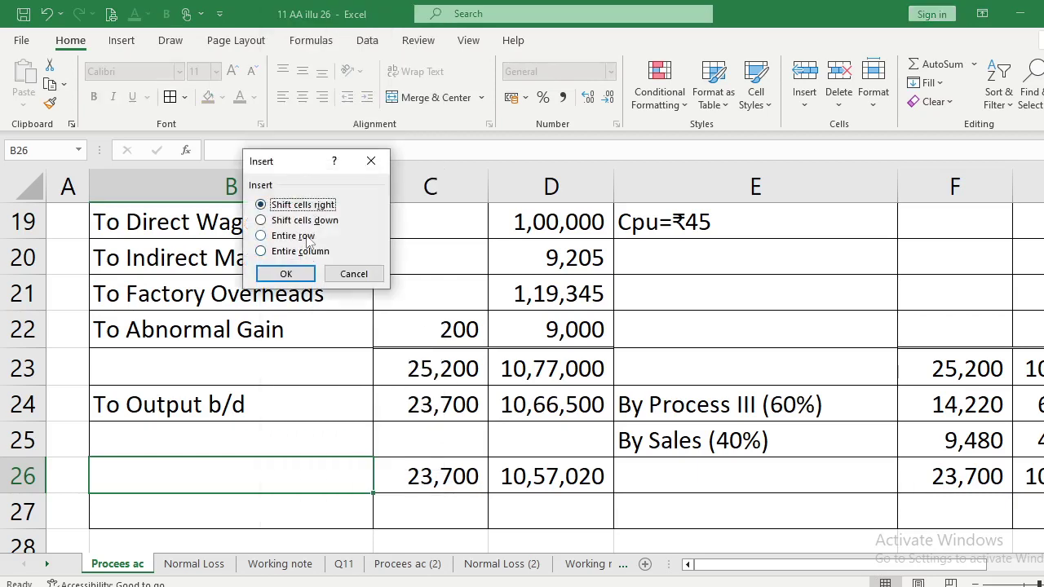
left_click(306, 237)
left_click(304, 274)
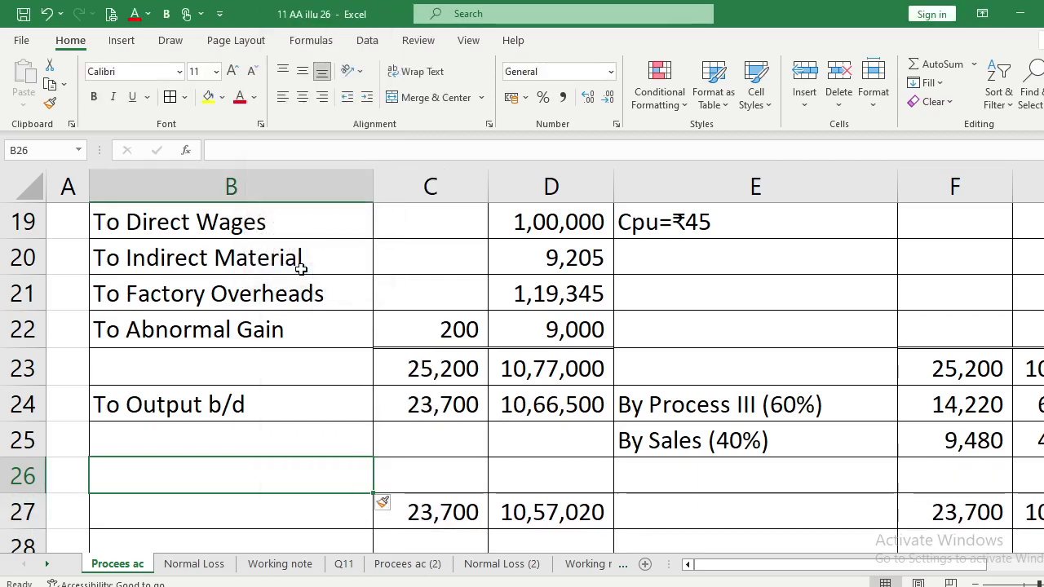
Set the debit-side amount total in cell D27 to the To Output b/d amount with the formula =D24.
left_click(527, 511)
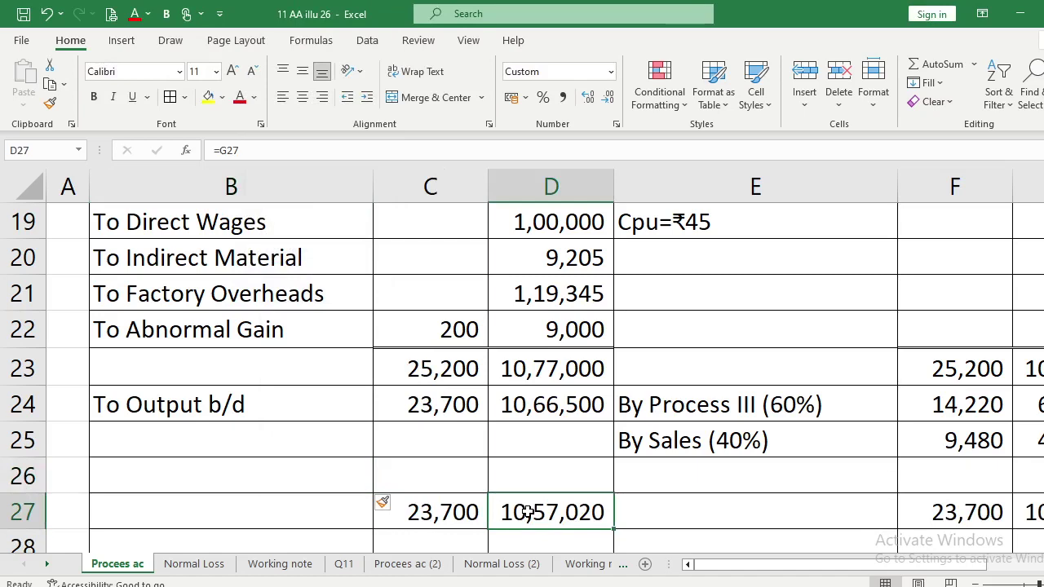
type("=")
key("Up")
key("Up")
key("Up")
key("Return")
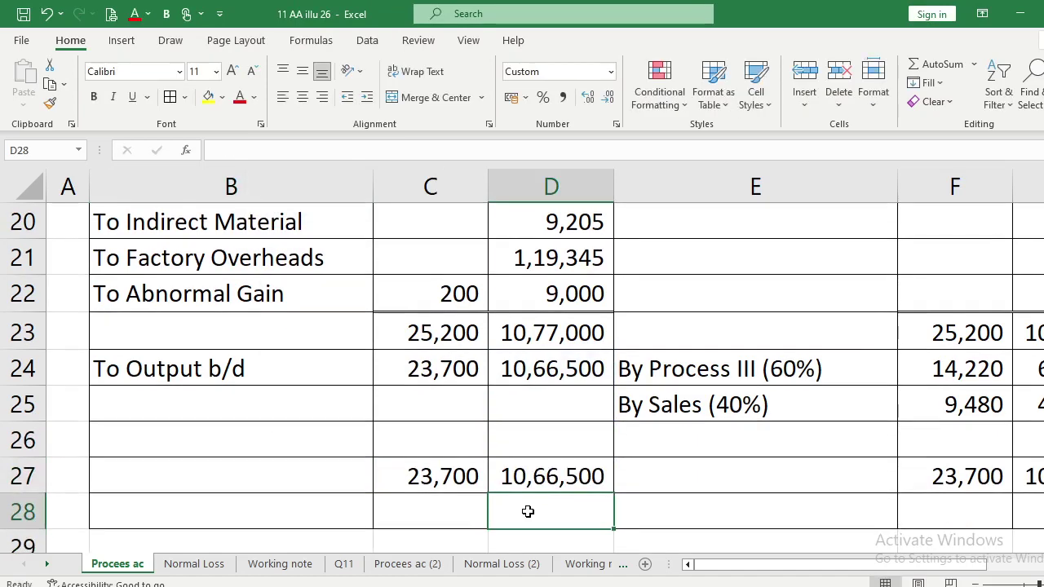
Link the credit-side amount total in cell G27 to the debit-side total with the formula =D27.
key("Up")
key("Right")
key("Right")
key("Right")
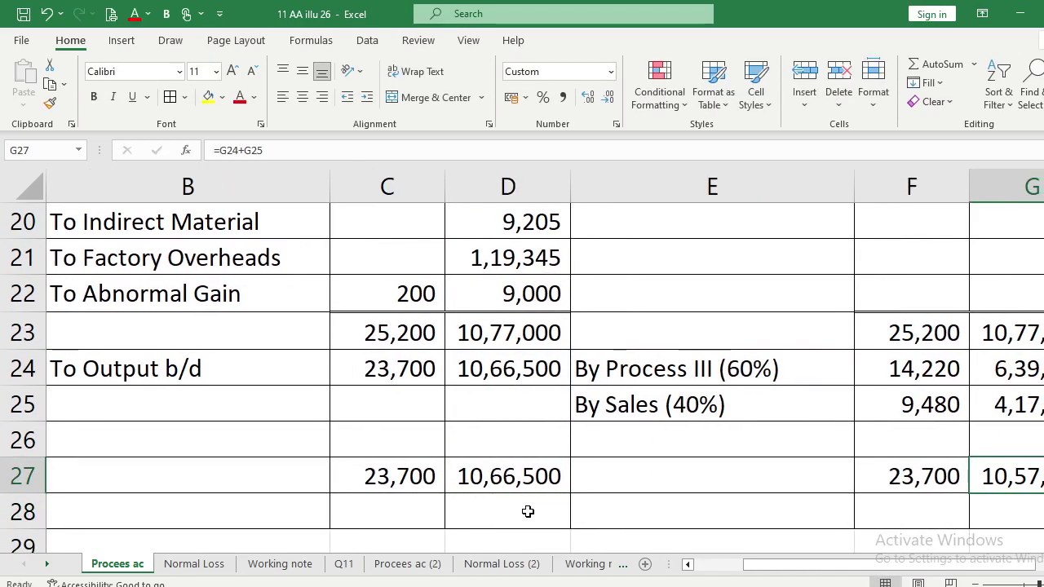
type("=")
key("Left")
key("Left")
key("Left")
key("Return")
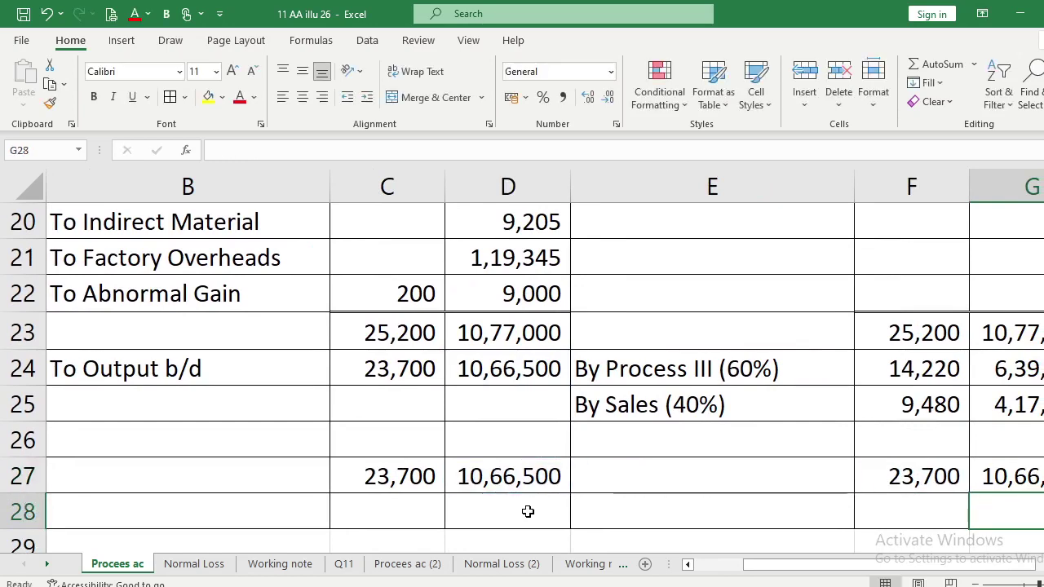
Enter By Costing P&L A/c in cell E26 beneath By Sales (40%).
key("Up")
key("Up")
key("Left")
key("Left")
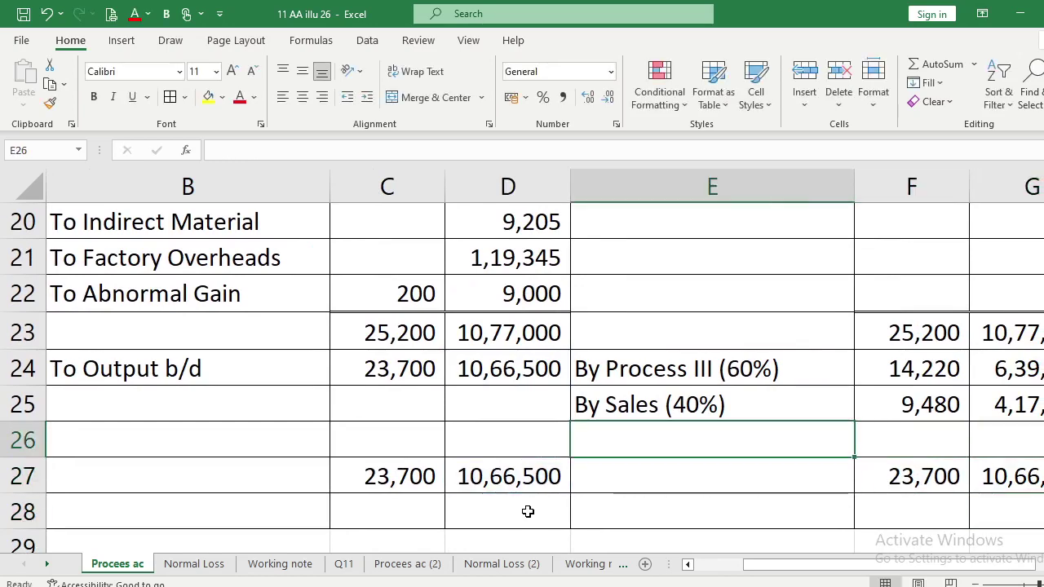
type("By")
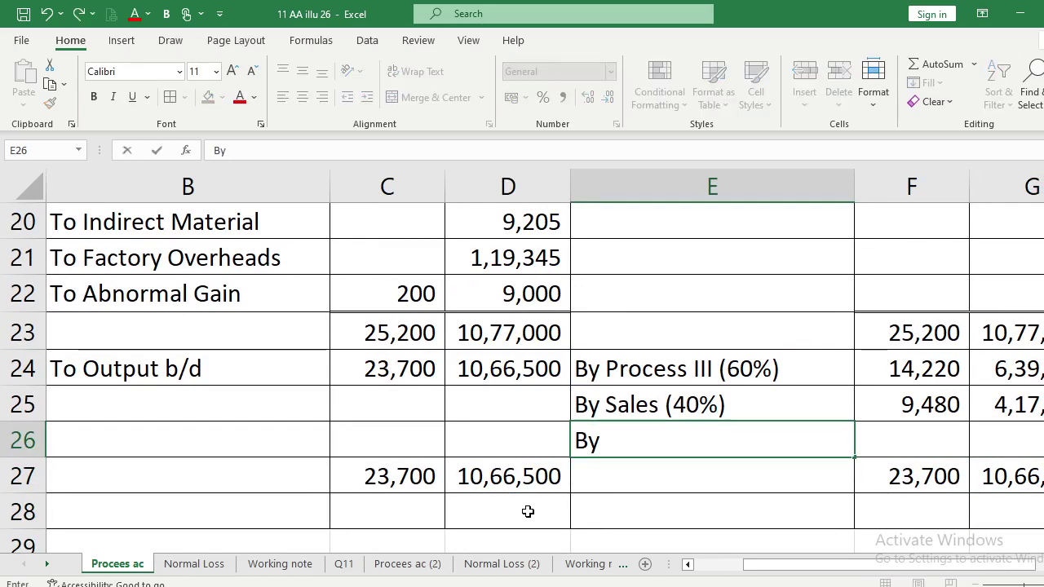
type(" Costing ")
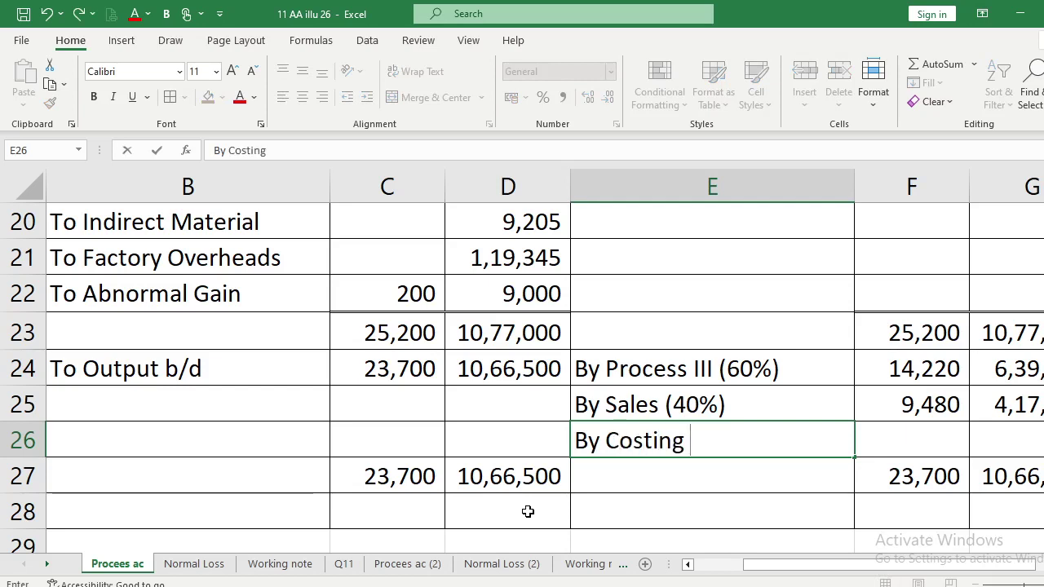
type("P&L ")
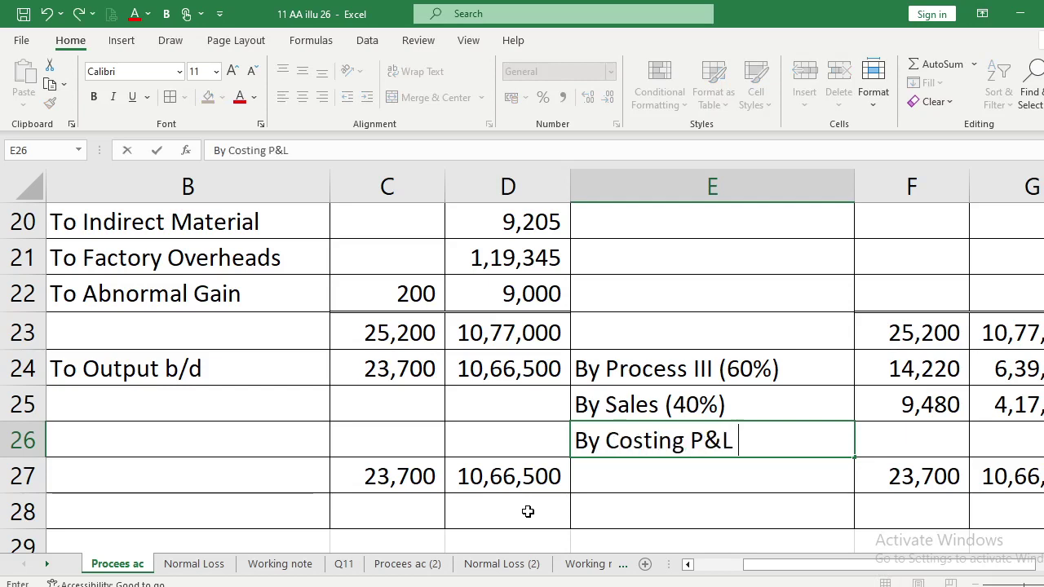
type("A/c")
key("Return")
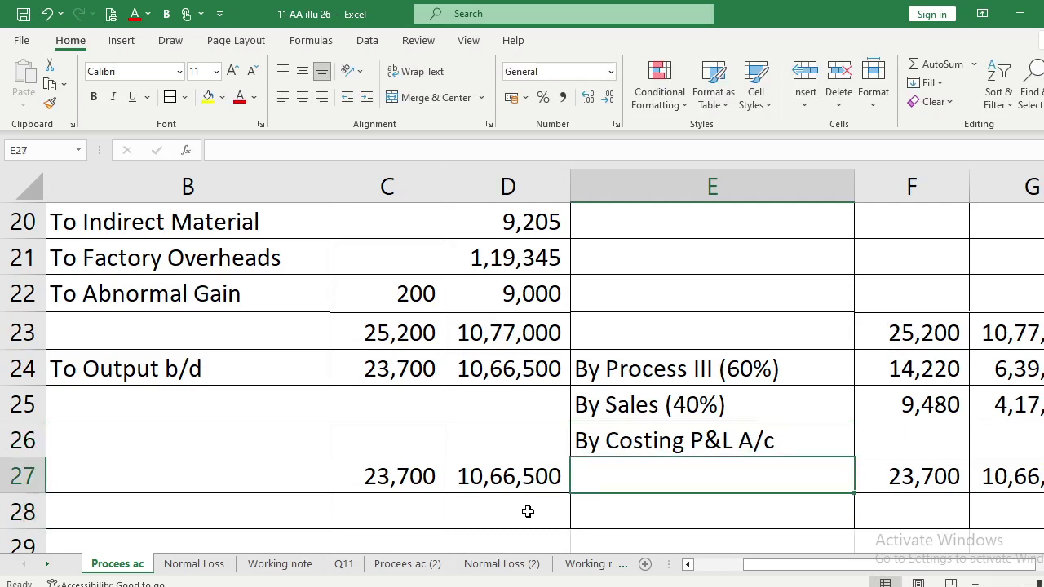
key("Up")
key("Right")
key("Down")
key("Right")
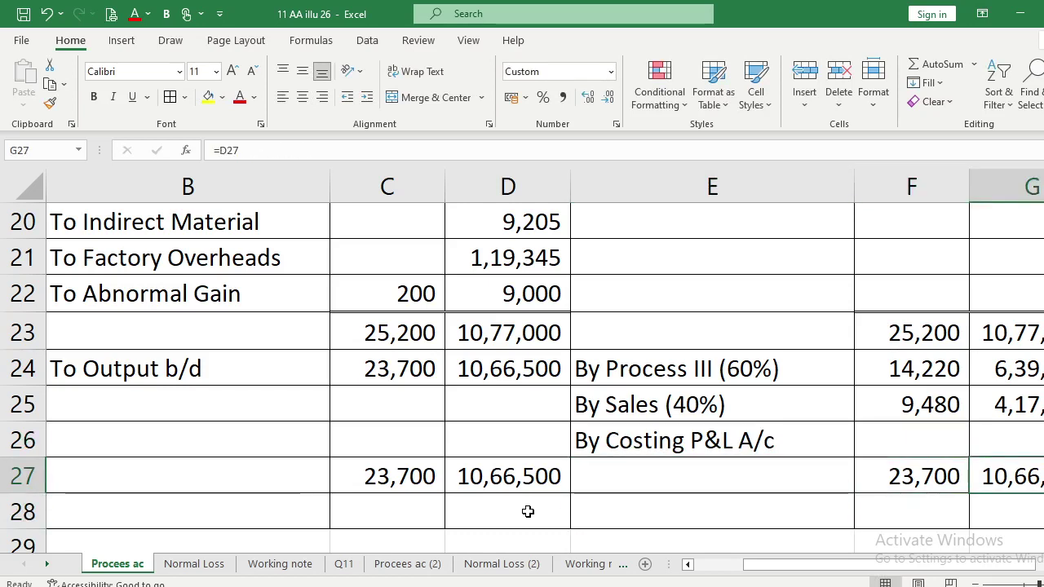
key("F2")
key("BackSpace")
key("BackSpace")
key("BackSpace")
key("Down")
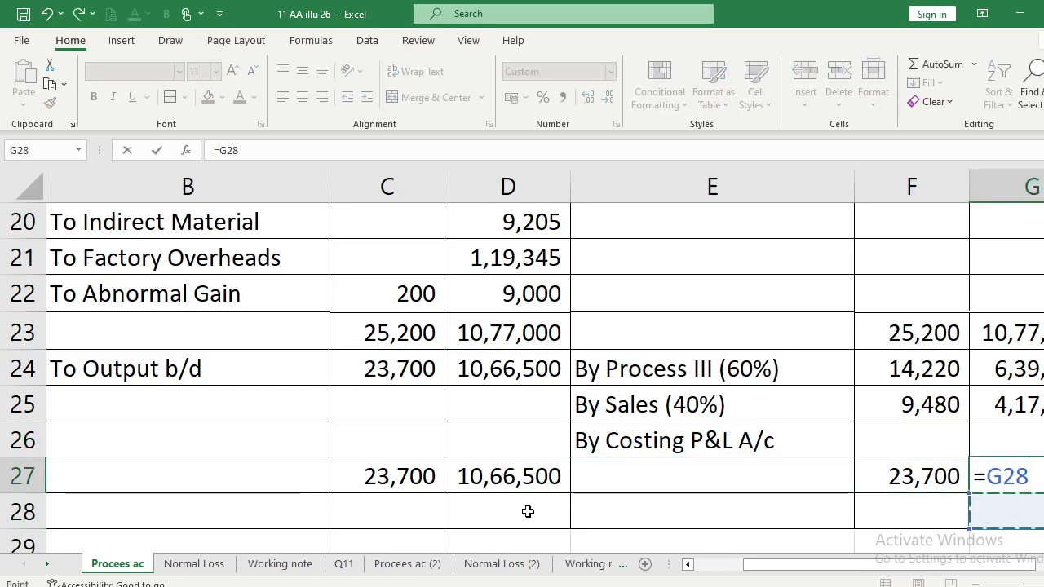
key("Escape")
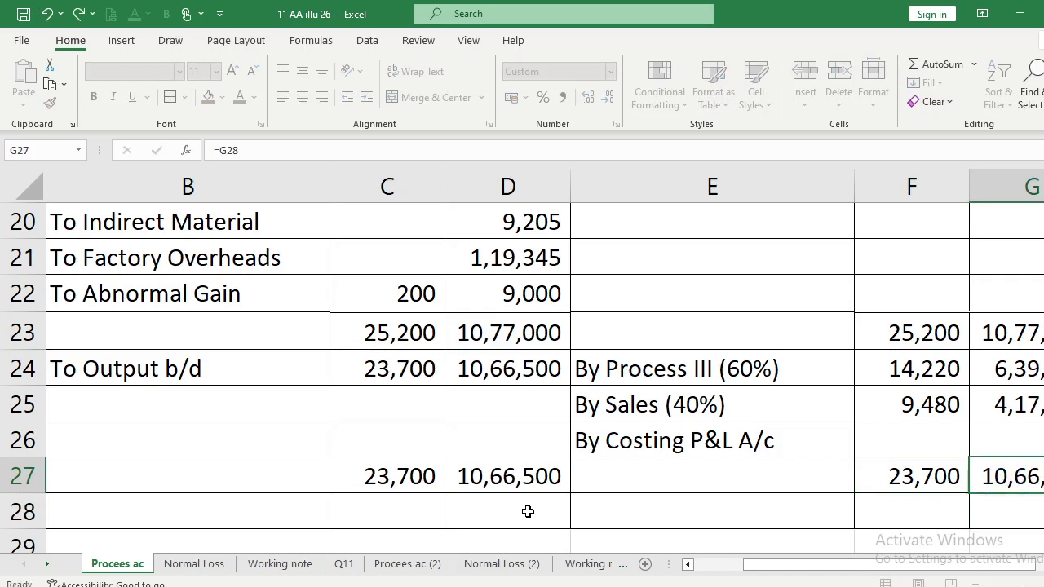
Calculate the balancing figure for By Costing P&L A/c in cell G26 with the formula =G27-G24-G25.
key("Up")
type("=")
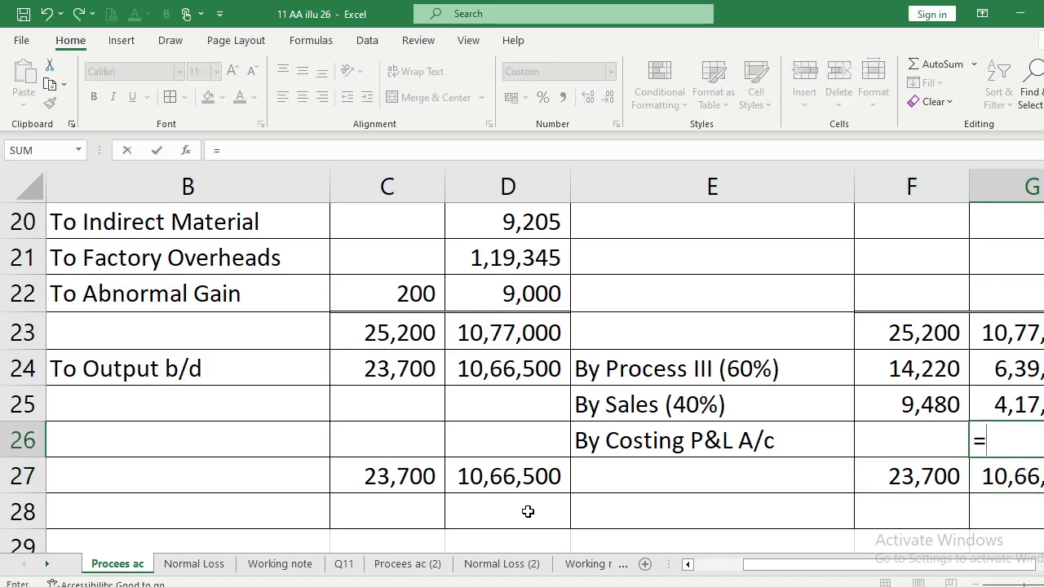
key("Down")
type("-")
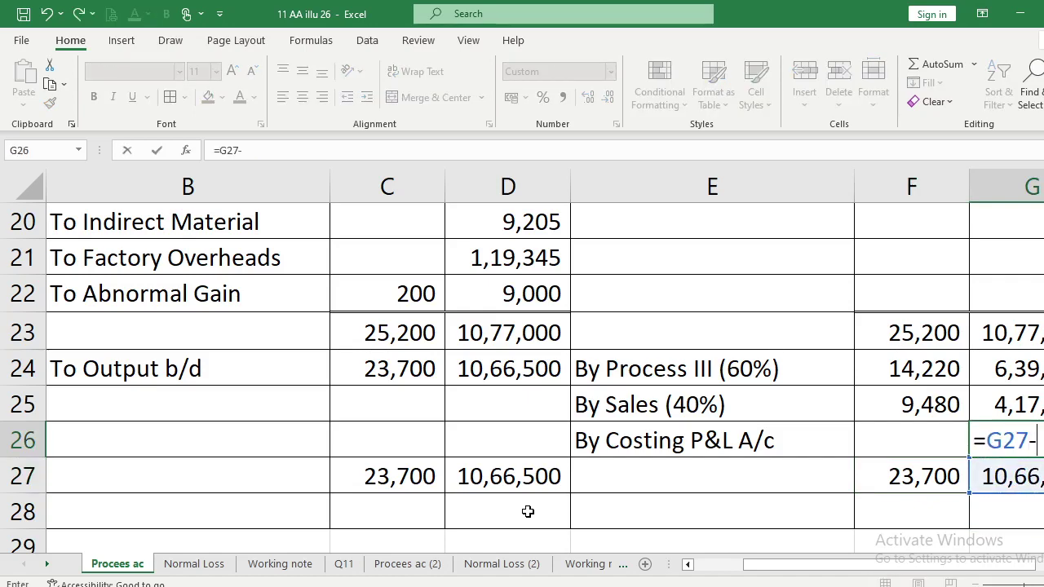
key("Up")
key("Up")
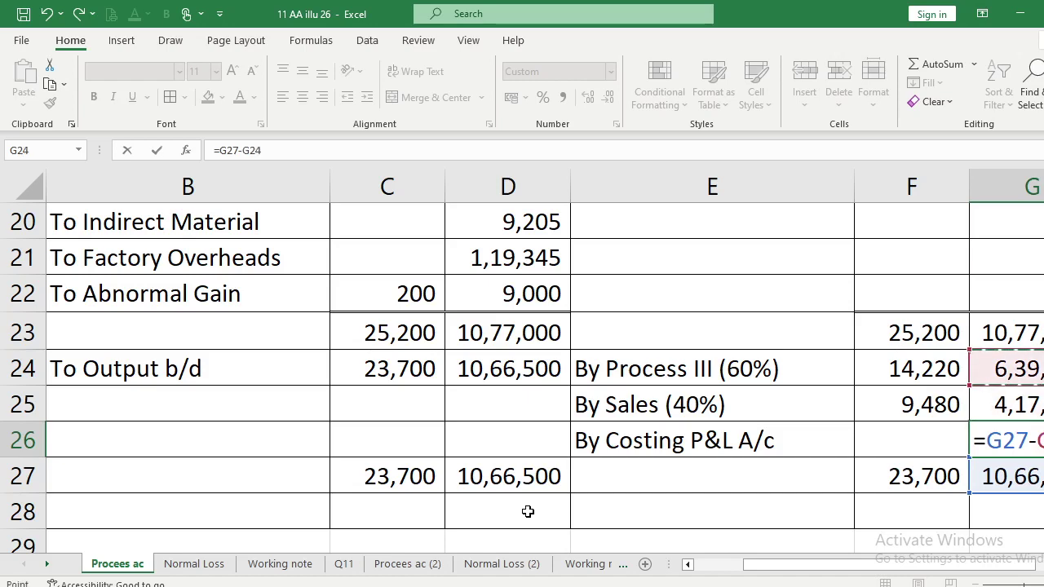
type("-")
key("Up")
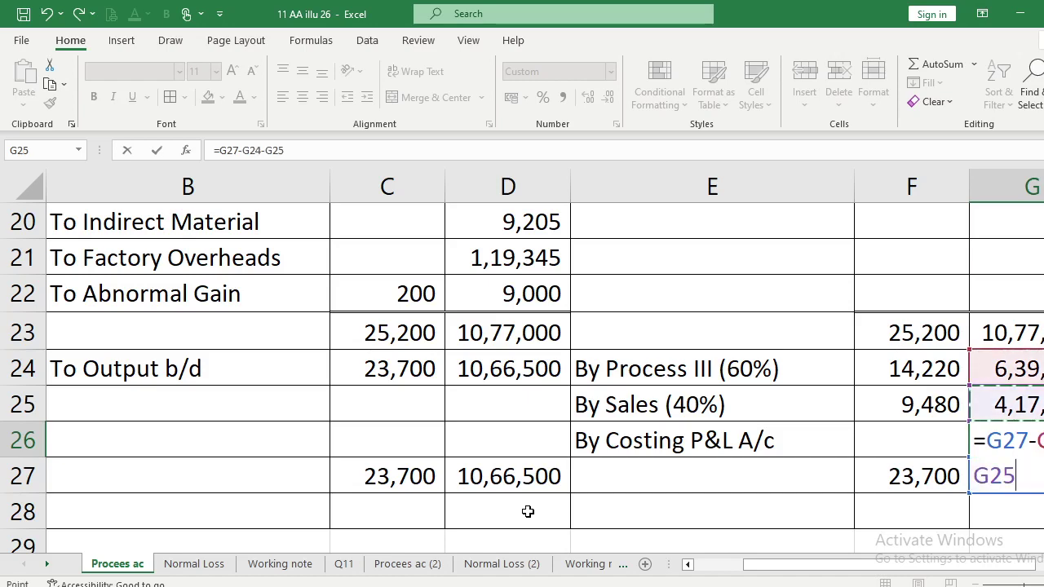
key("Return")
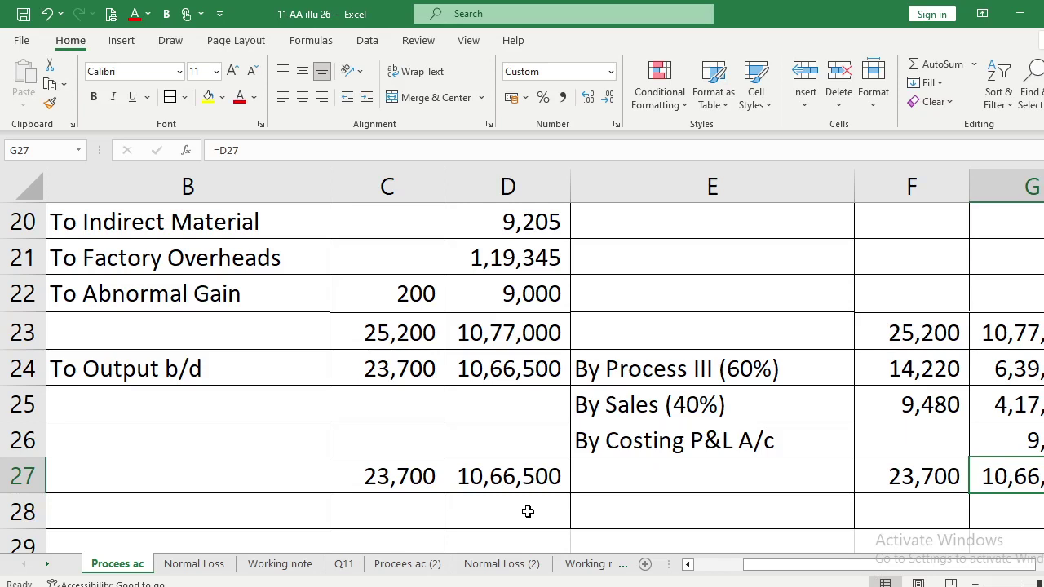
Review the Process II account from its heading and entries down to the output split and totals.
key("Left")
key("Left")
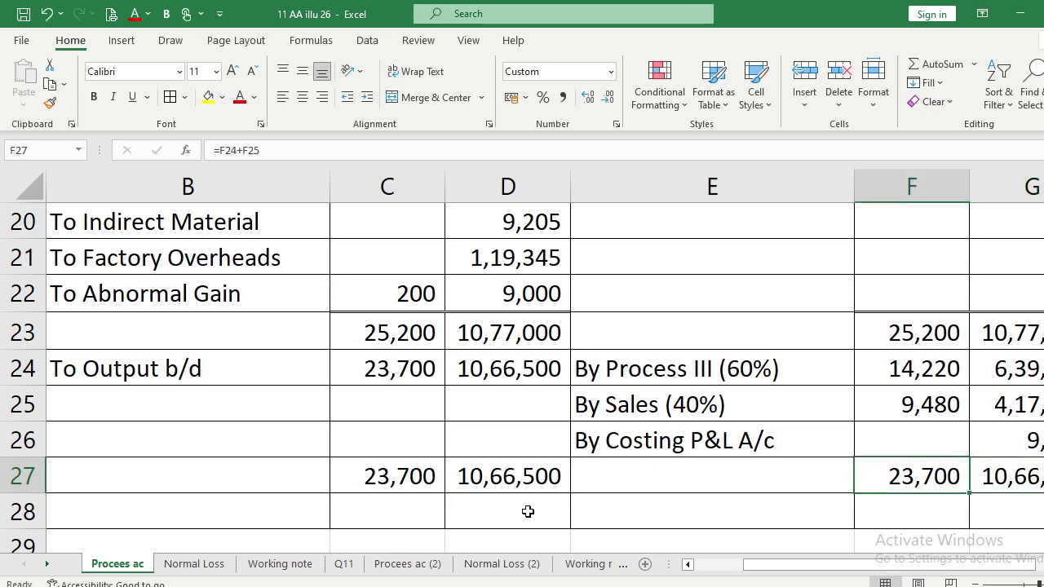
key("Up")
key("Up")
key("Up")
key("Up")
key("Up")
key("Up")
key("Up")
key("Up")
key("Up")
key("Up")
key("Up")
key("Up")
key("Up")
key("Up")
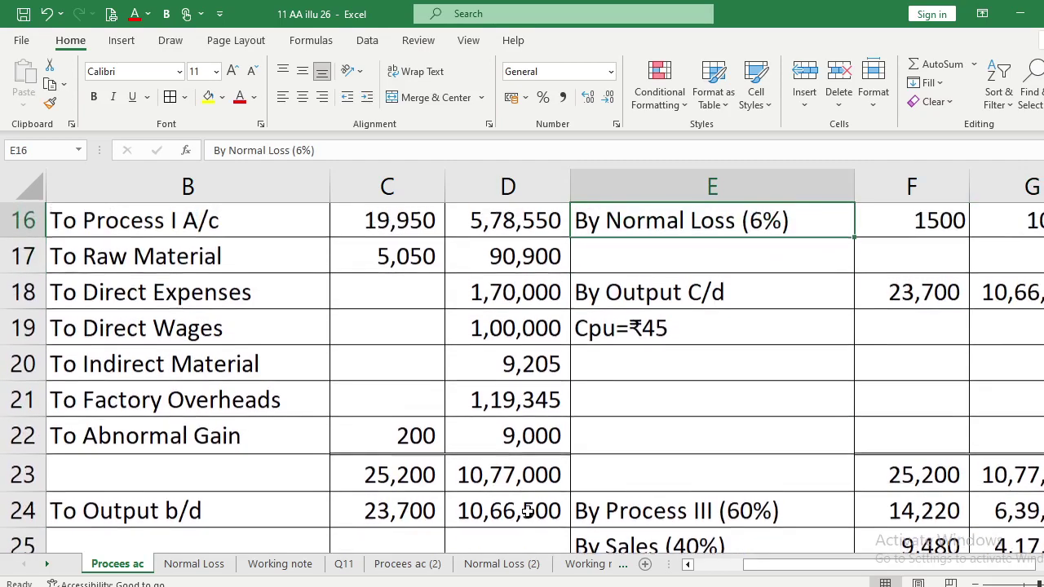
key("Left")
key("Left")
key("Down")
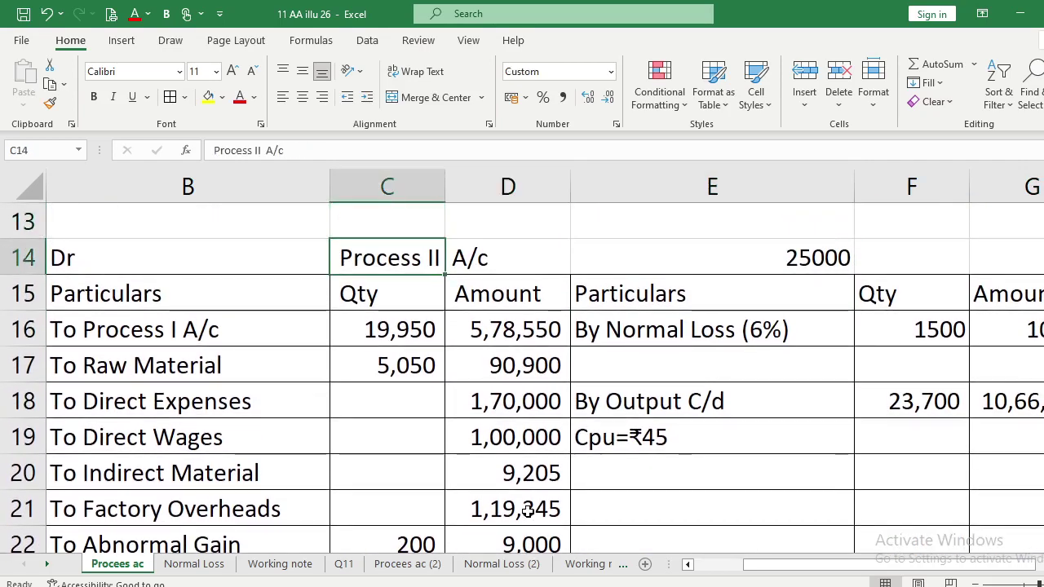
key("Left")
key("Left")
key("Down")
key("Down")
key("Down")
key("Down")
key("Down")
key("Down")
key("Down")
key("Down")
key("Down")
key("Down")
key("Down")
key("Down")
key("Down")
key("Down")
key("Down")
key("Down")
key("Down")
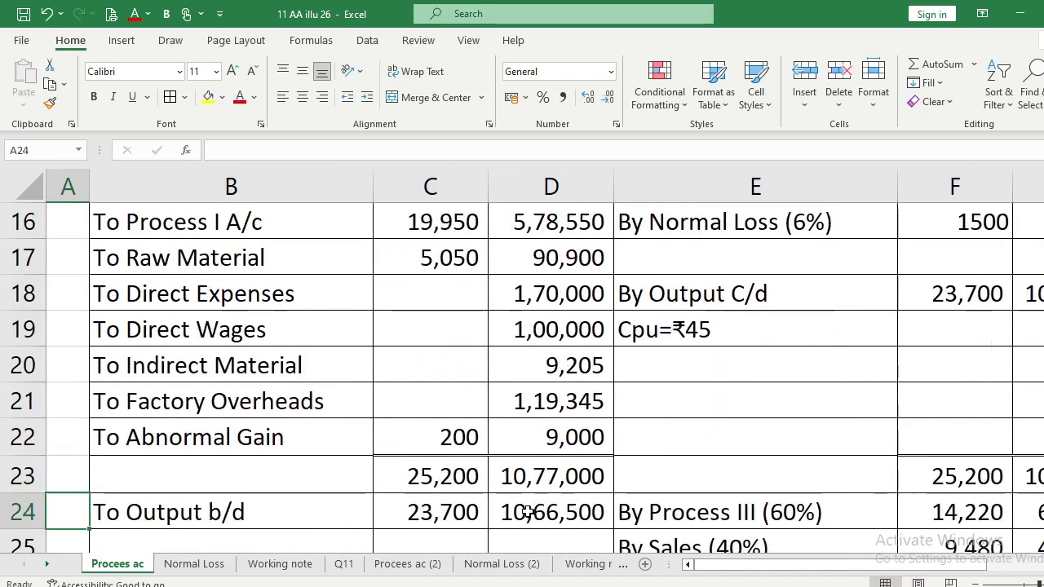
key("Down")
key("Down")
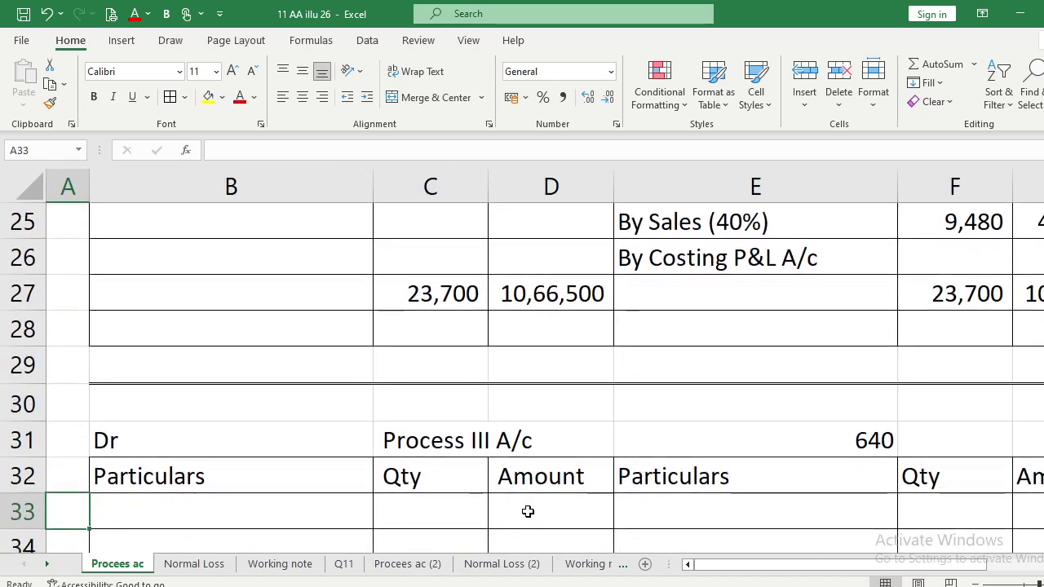
key("Up")
key("Up")
key("Up")
key("Up")
key("Up")
key("Up")
key("Up")
key("Up")
key("Up")
key("Up")
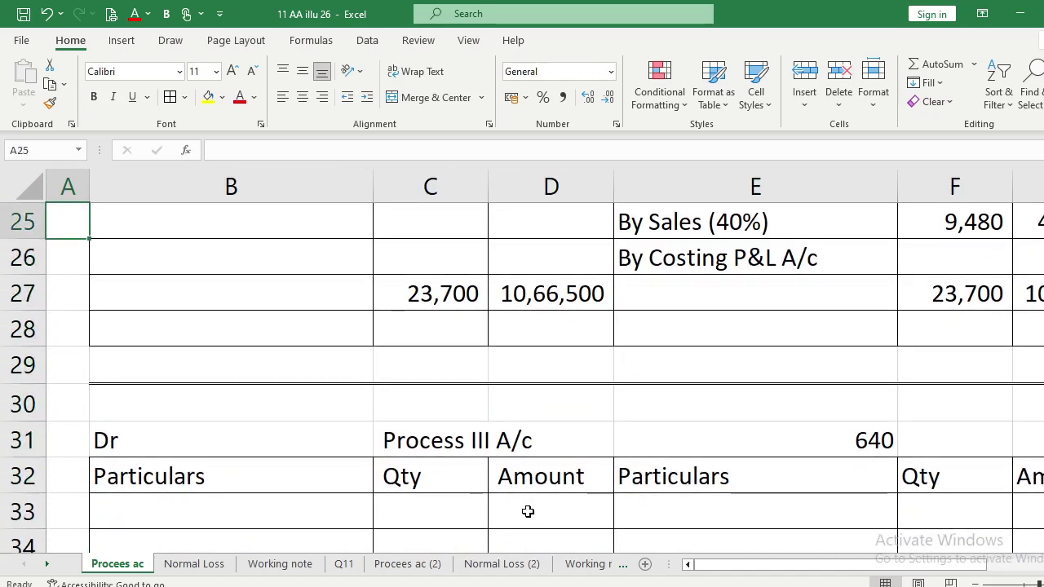
key("Up")
Enter To Process II in cell B33 as the first debit entry of the Process III account.
key("Down")
key("Down")
key("Down")
key("Down")
key("Down")
key("Down")
key("Down")
key("Down")
key("Down")
key("Down")
key("Down")
key("Down")
key("Down")
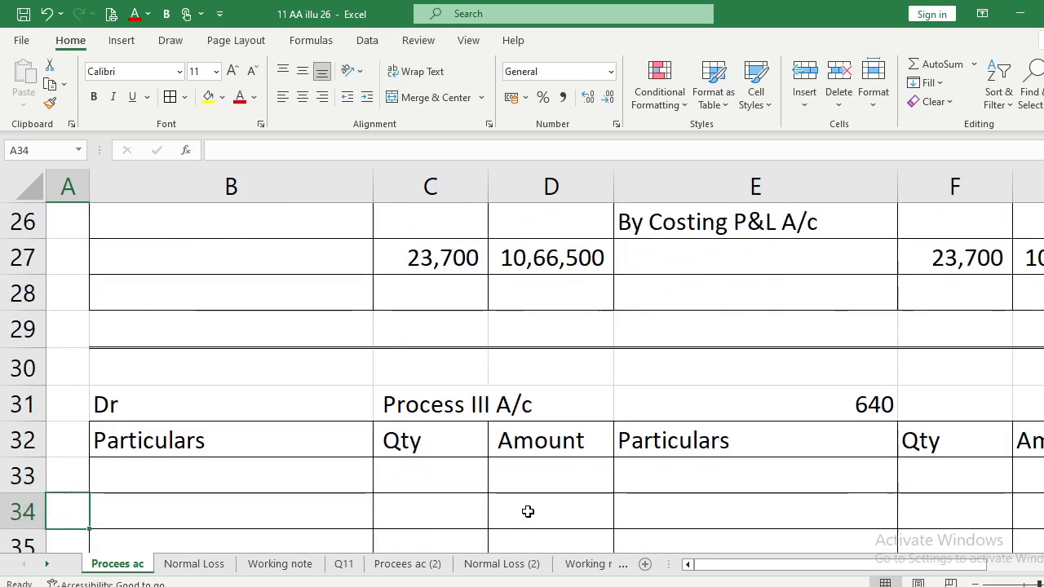
key("Down")
key("Up")
key("Up")
key("Up")
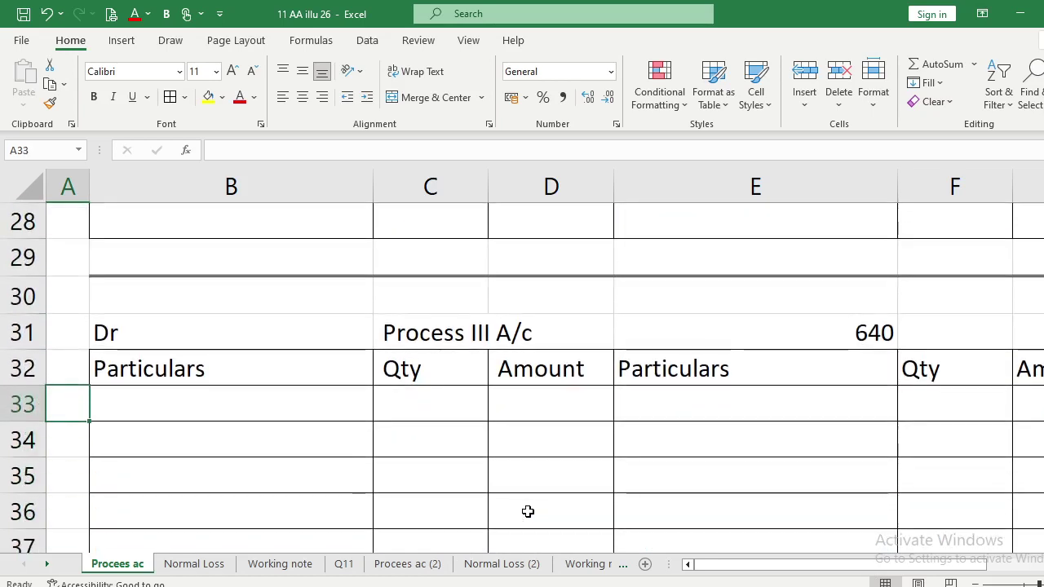
key("Right")
type("To ")
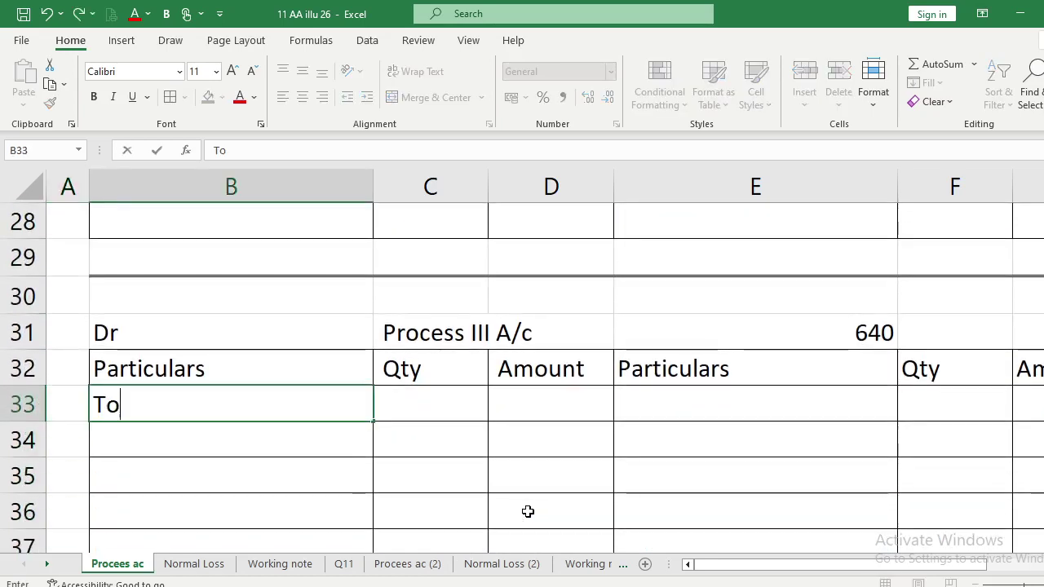
type("Process II")
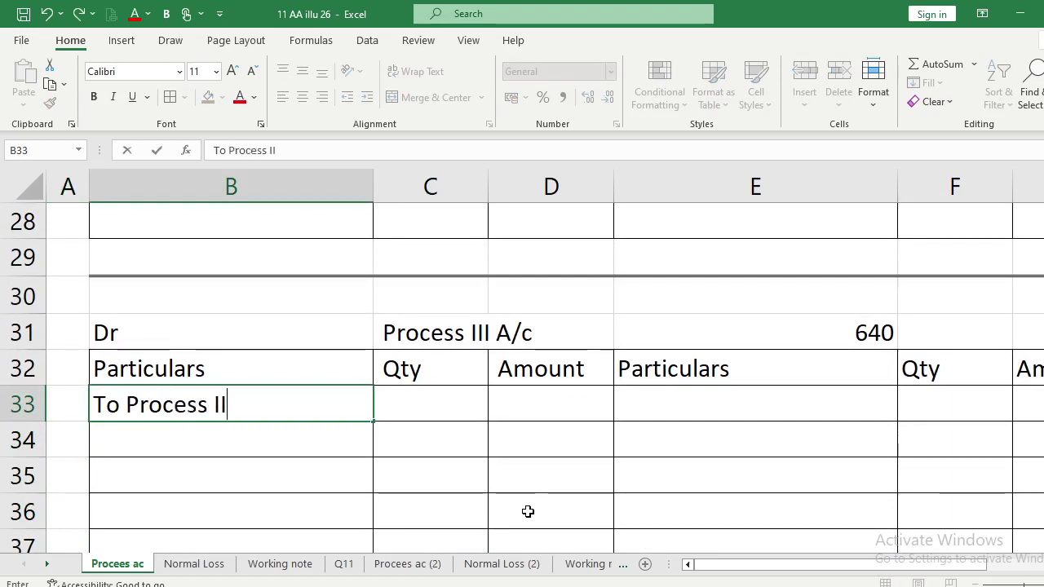
key("Return")
Enter 14220 in cell C33 as the To Process II quantity, matching the By Process III (60%) transfer in the Process II account.
key("Up")
key("Right")
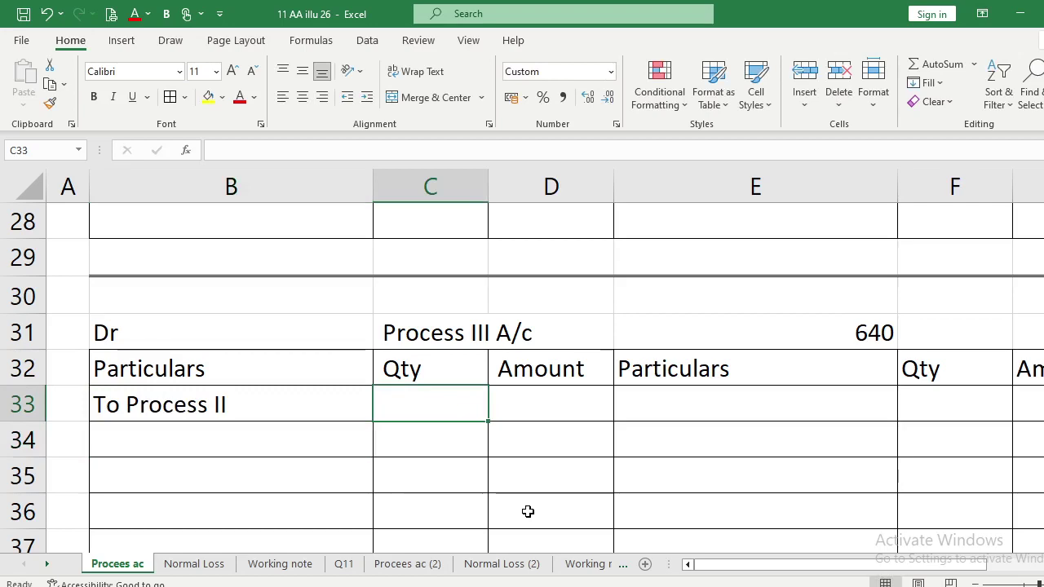
key("Up")
key("Up")
key("Up")
key("Up")
key("Up")
key("Up")
key("Up")
key("Up")
key("Up")
key("Up")
key("Up")
key("Up")
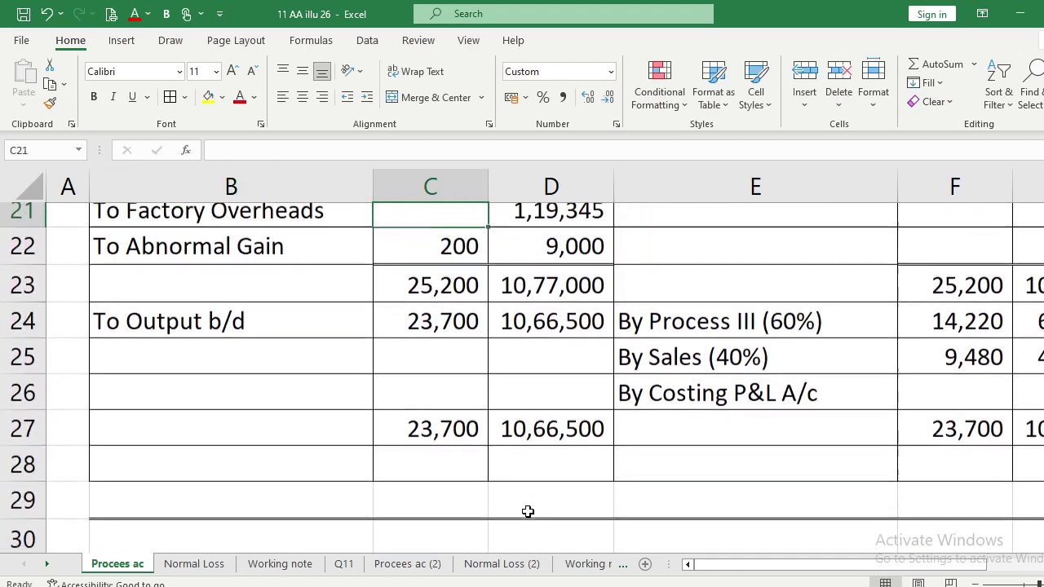
key("Right")
key("Right")
key("Down")
key("Down")
key("Right")
key("Right")
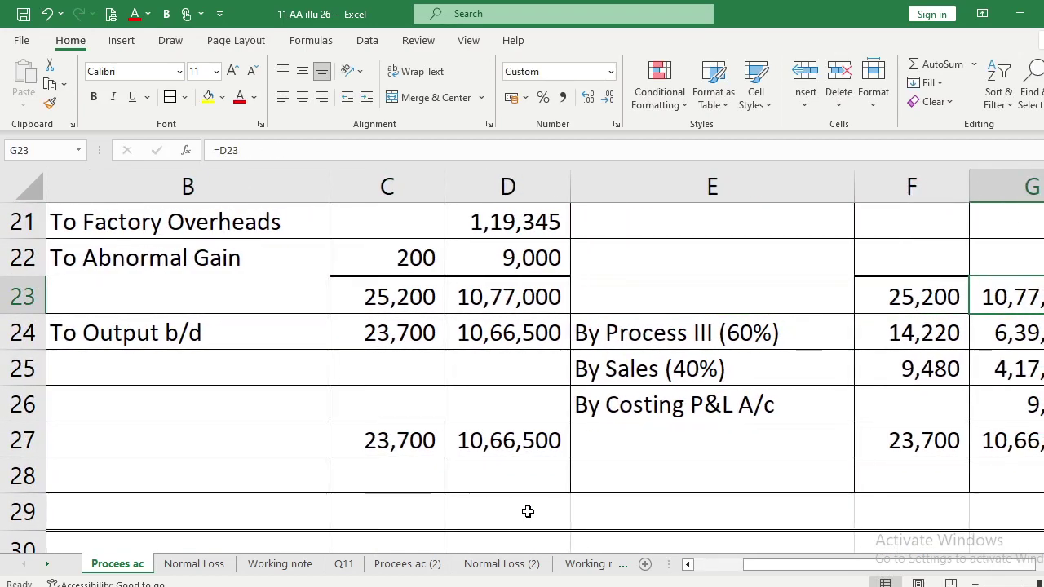
key("Down")
key("Down")
key("Down")
key("Down")
key("Down")
key("Down")
key("Down")
key("Down")
key("Down")
key("Down")
key("Down")
key("Down")
key("Down")
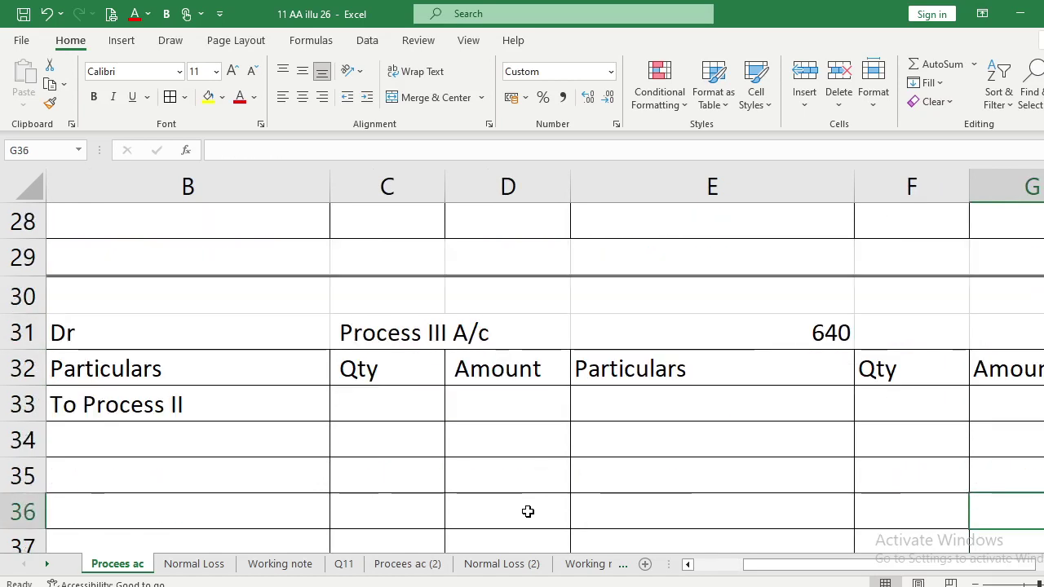
key("Left")
key("Left")
key("Left")
key("Left")
key("Up")
key("Up")
key("Up")
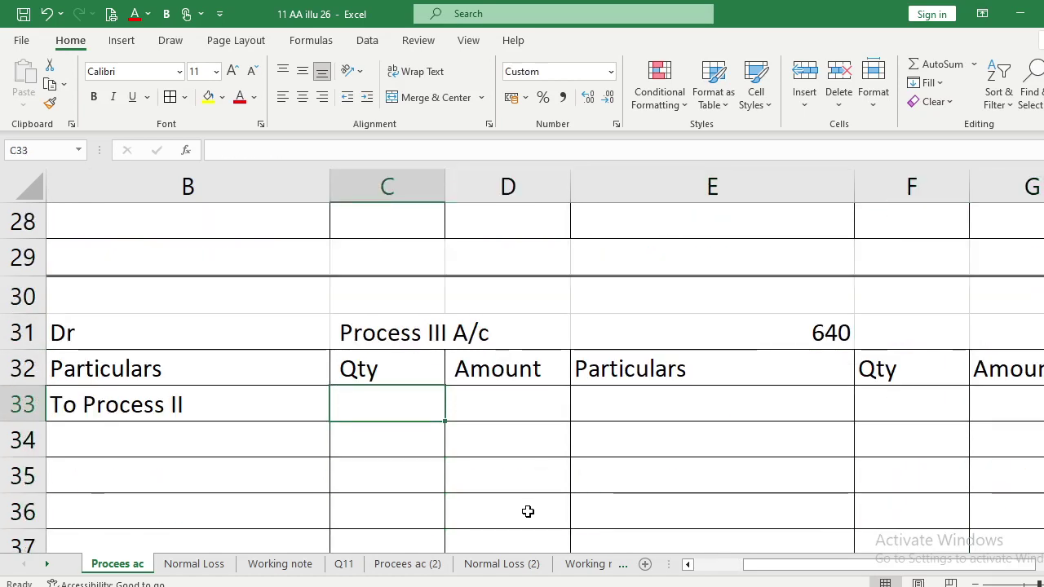
type("14220")
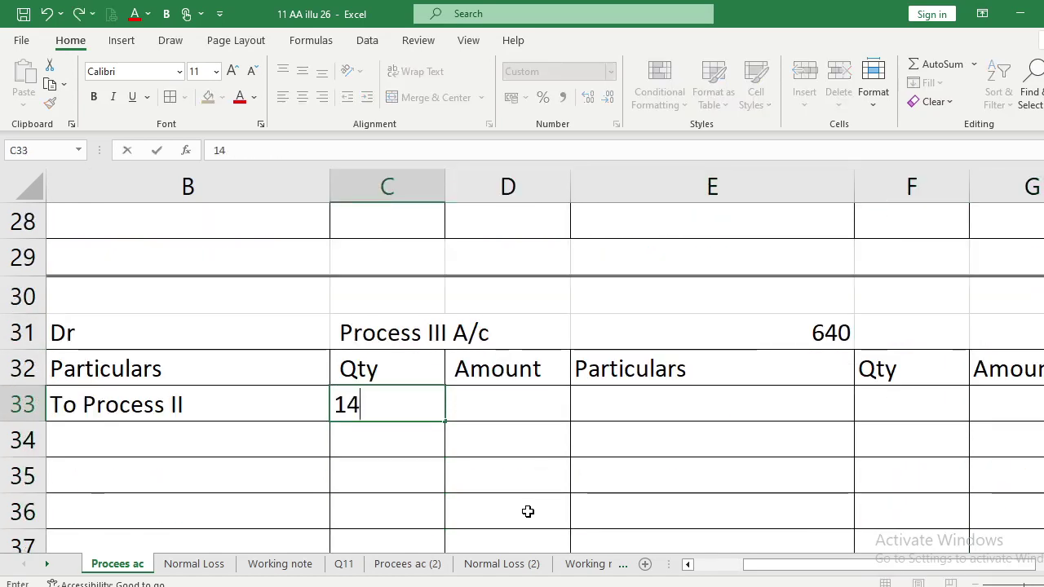
key("Return")
Enter 639900 in cell D33 as the amount transferred from Process II.
key("Up")
key("Right")
key("Up")
key("Up")
key("Up")
key("Up")
key("Up")
key("Up")
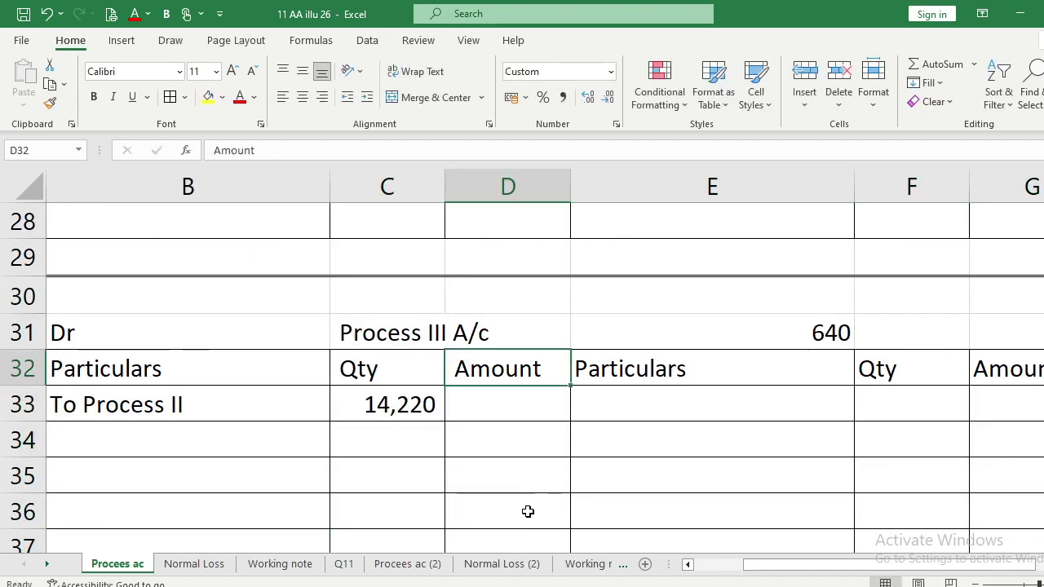
key("Up")
key("Up")
key("Up")
key("Up")
key("Up")
key("Up")
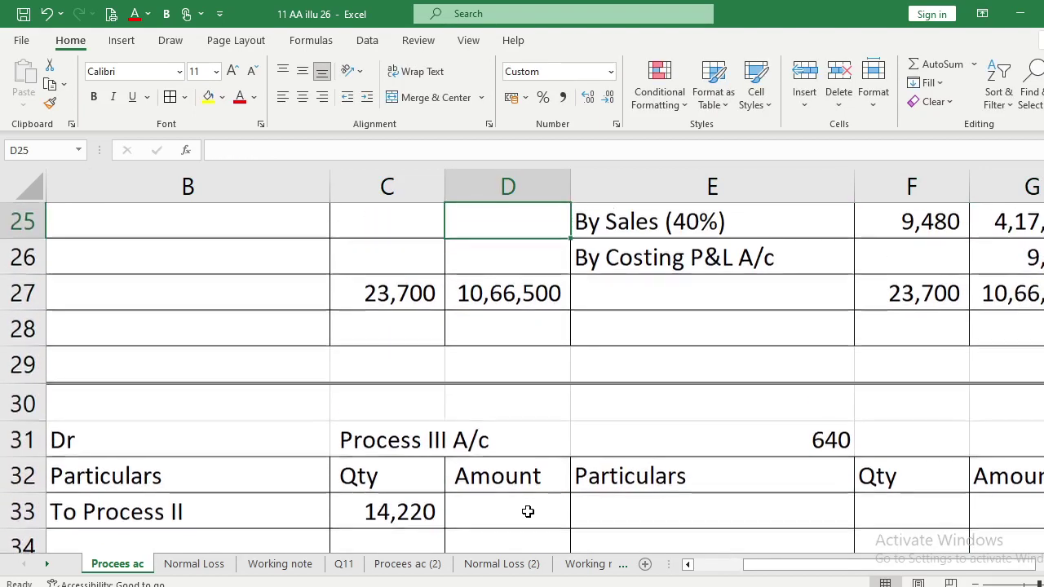
key("Down")
key("Down")
key("Down")
key("Down")
key("Down")
key("Down")
key("Down")
key("Down")
key("Down")
key("Down")
key("Down")
key("Down")
key("Down")
key("Down")
key("Down")
key("Down")
key("Down")
key("Down")
key("Down")
key("Down")
key("Down")
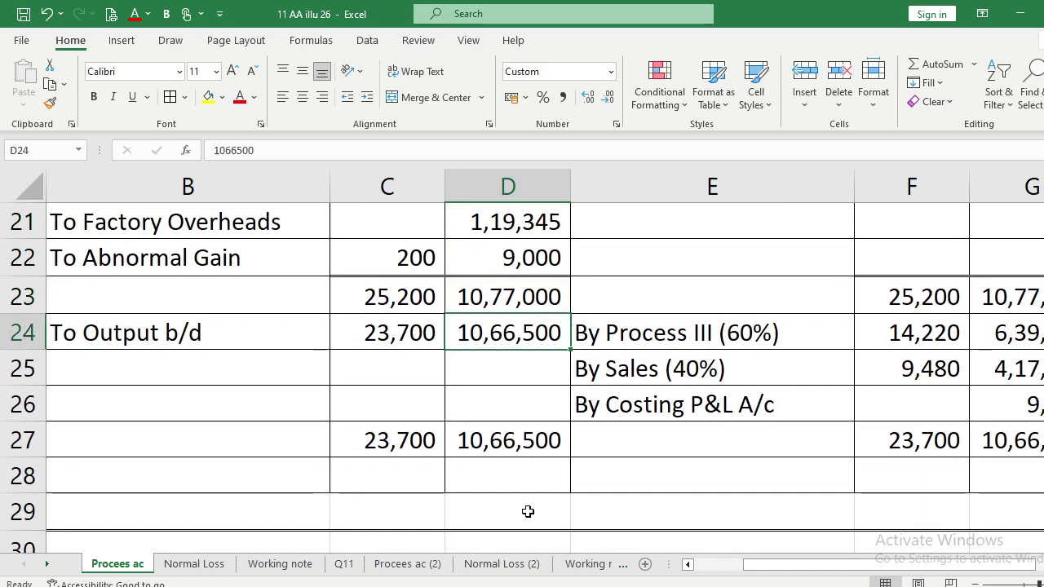
key("Up")
key("Up")
key("Up")
key("Up")
key("Up")
key("Up")
key("Up")
key("Up")
key("Up")
key("Up")
key("Up")
key("Up")
key("Up")
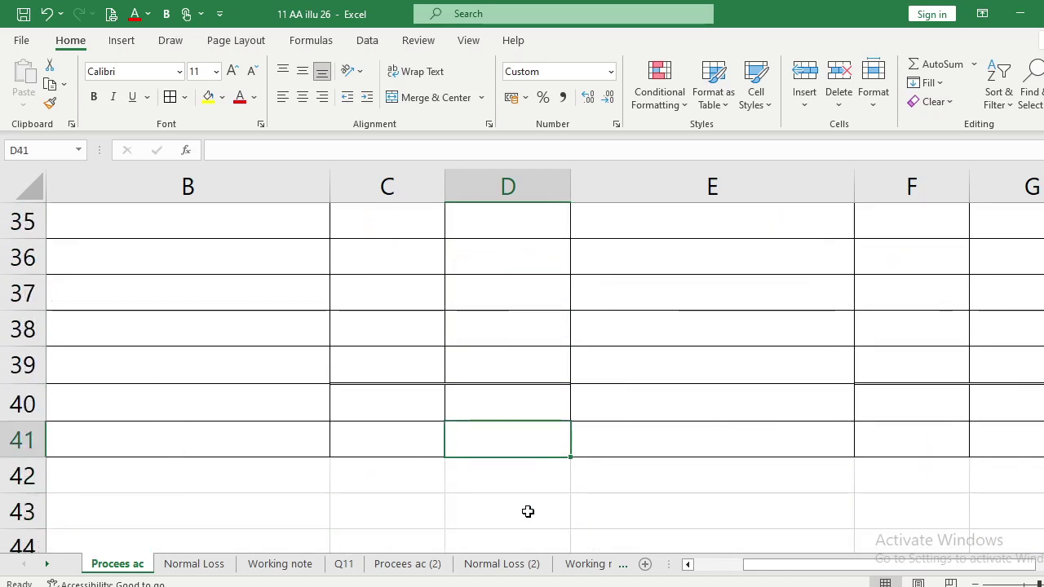
key("Down")
key("Down")
key("Down")
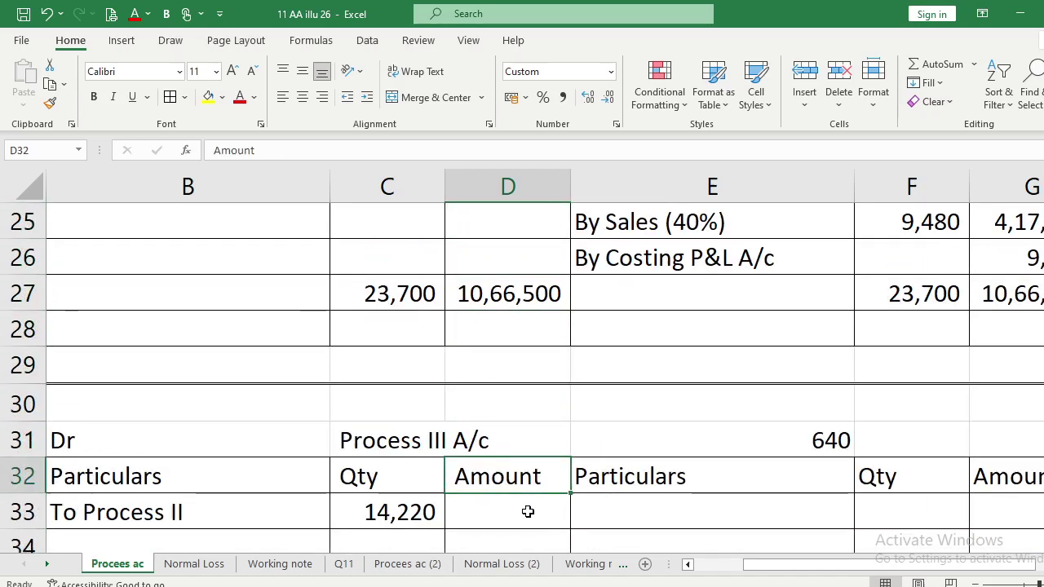
type("6,39,900")
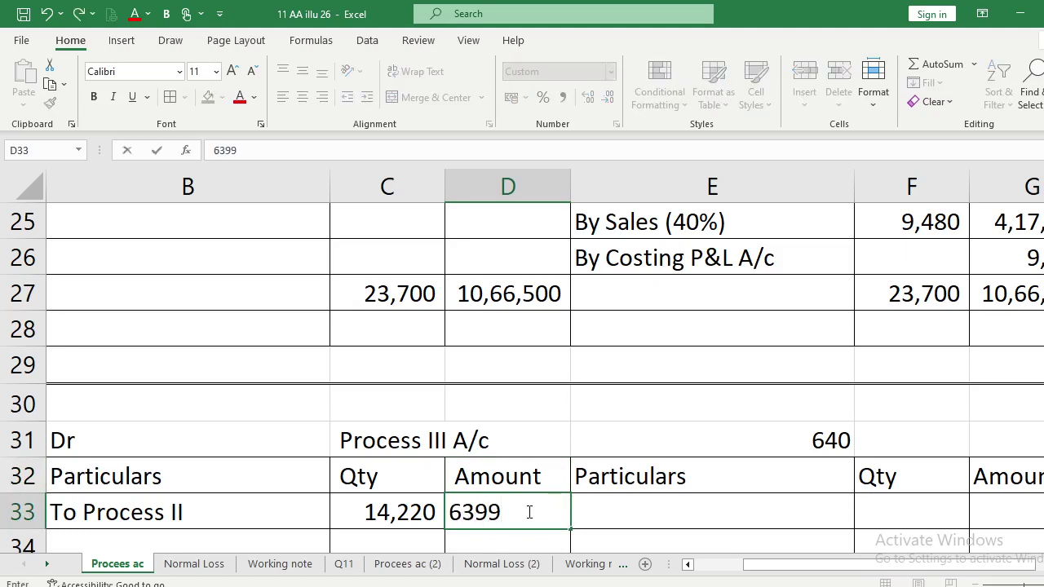
key("Return")
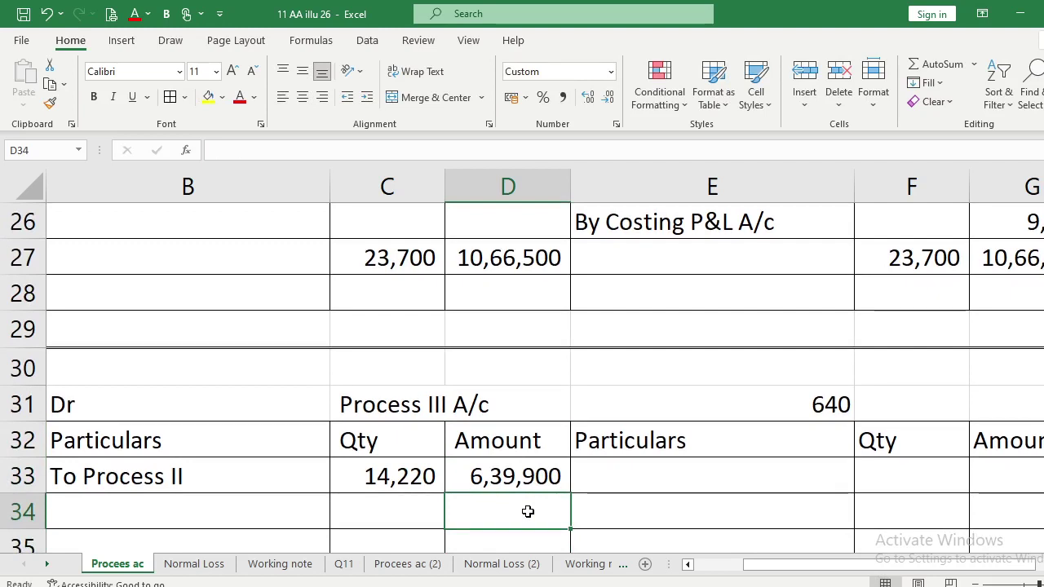
Review the Process II account's debit entries and its normal loss quantity formula as a pattern for the Process III account.
key("Up")
key("Up")
key("Up")
key("Up")
key("Up")
key("Up")
key("Up")
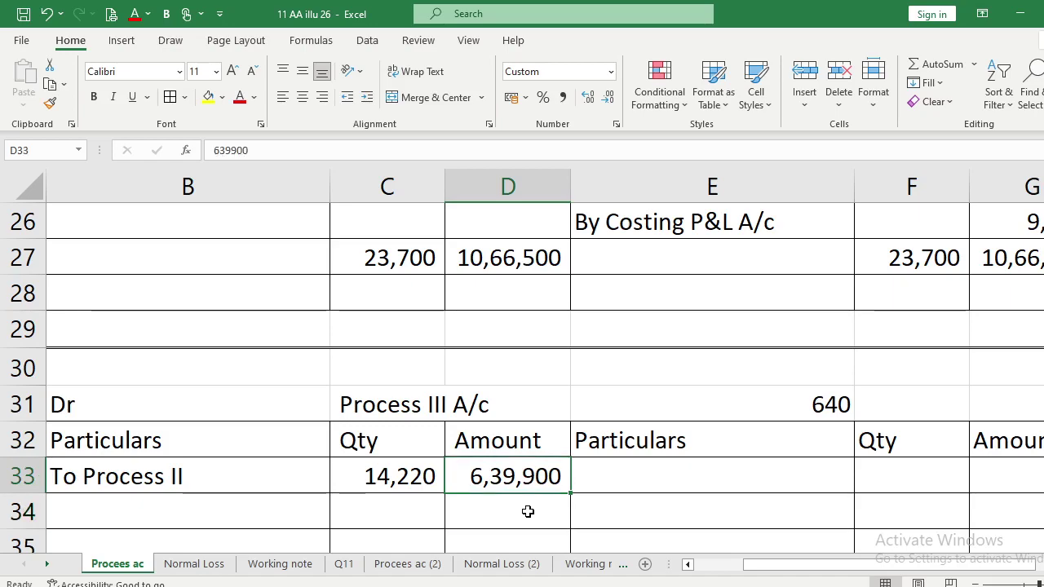
key("Up")
key("Up")
key("Up")
key("Up")
key("Up")
key("Up")
key("Up")
key("Up")
key("Up")
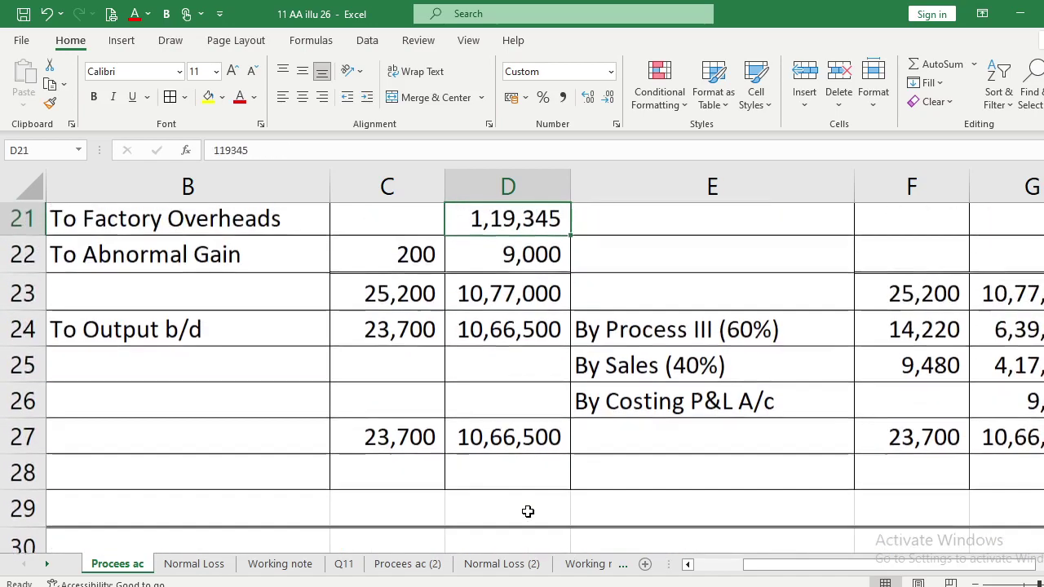
key("Up")
key("Up")
key("Up")
key("Up")
key("Up")
key("Up")
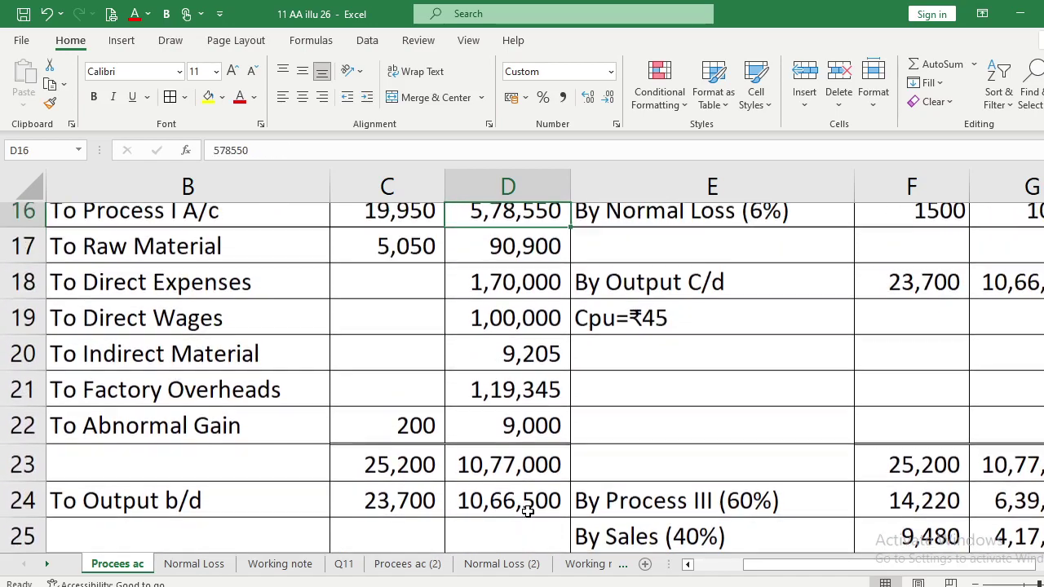
key("Down")
key("Down")
key("Down")
key("Down")
key("Right")
key("Right")
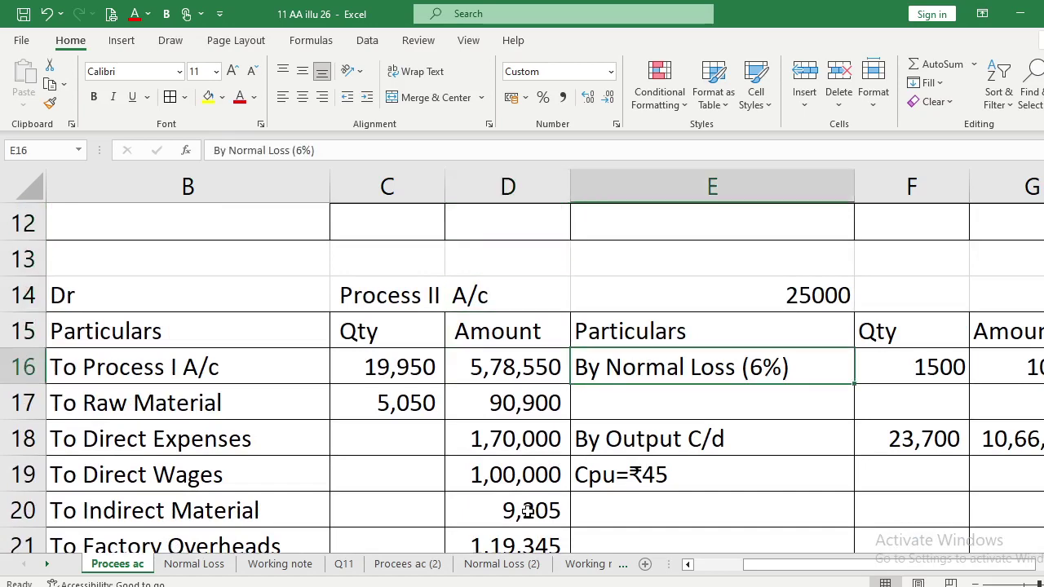
key("Up")
key("Left")
key("Left")
key("Down")
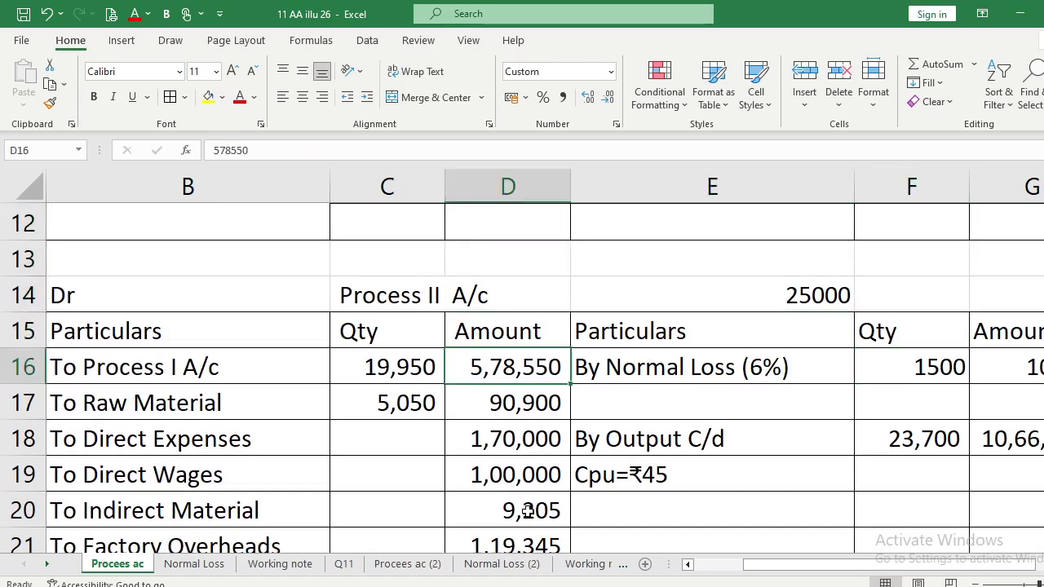
key("Right")
key("Right")
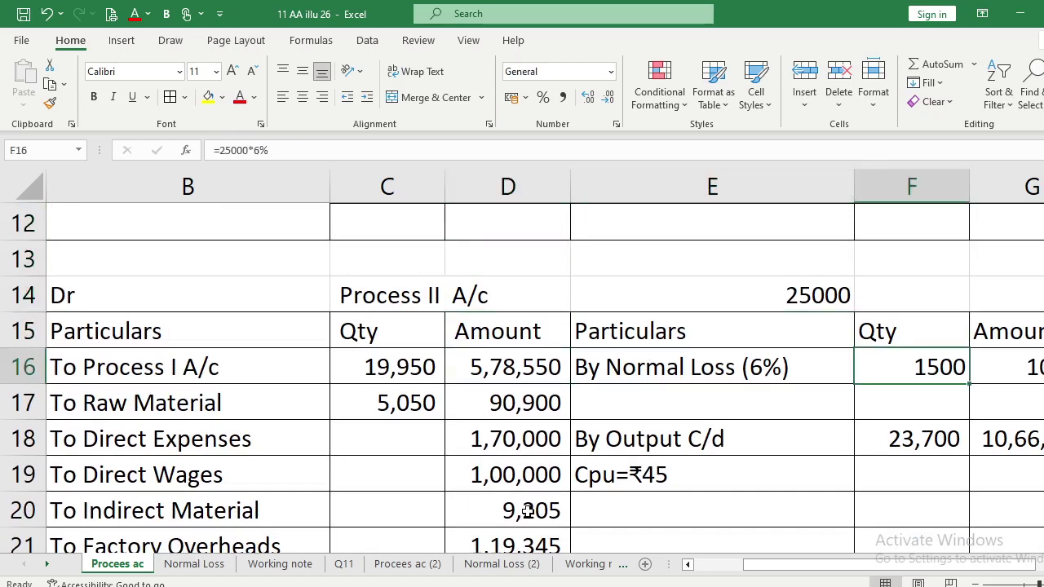
key("Down")
key("Down")
key("Down")
key("Down")
key("Down")
key("Down")
key("Down")
key("Down")
key("Down")
key("Down")
key("Down")
key("Down")
key("Down")
key("Down")
key("Down")
key("Down")
key("Down")
key("Down")
key("Down")
key("Down")
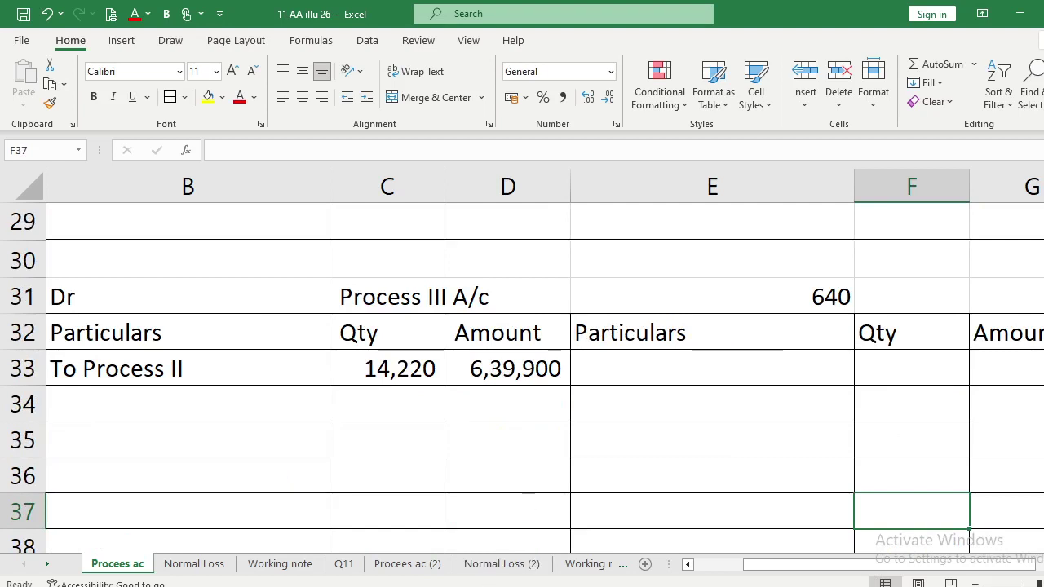
Check the Process III figures in Q11.pdf, and enter To Raw Material in cell B34 of the workbook.
key("alt+Tab")
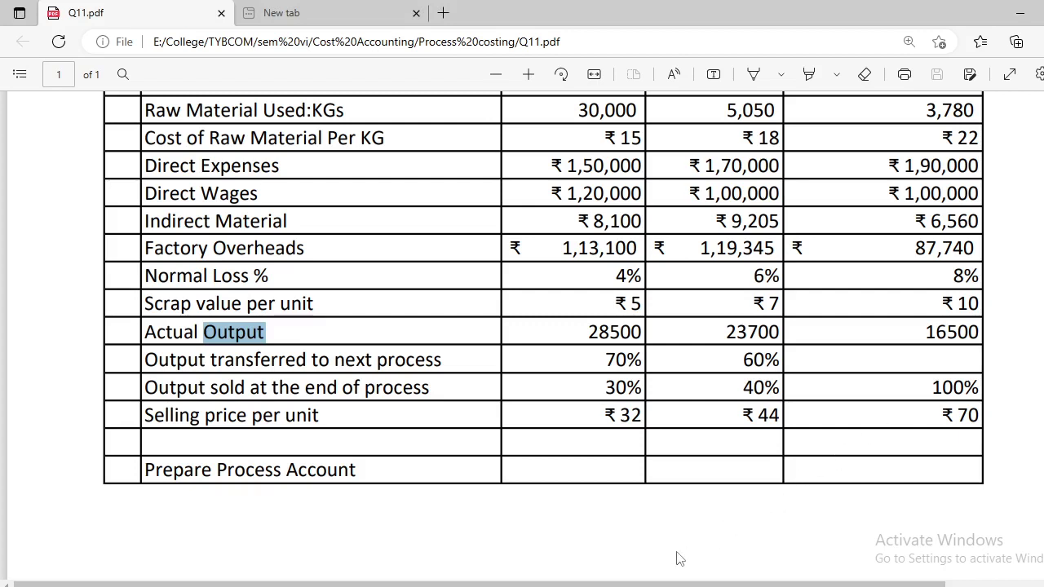
key("alt+Tab")
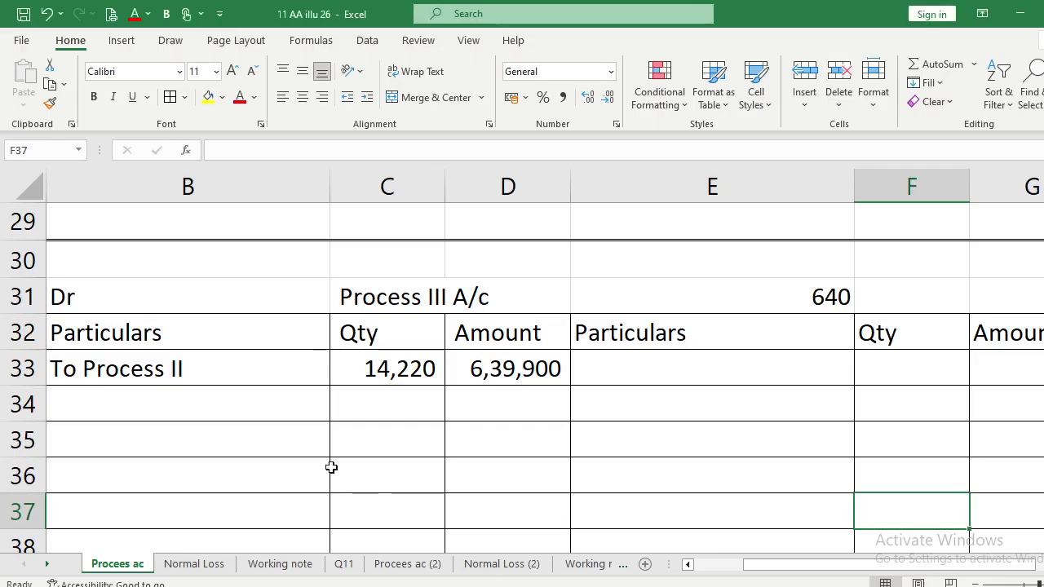
left_click(232, 402)
type("To Raw M")
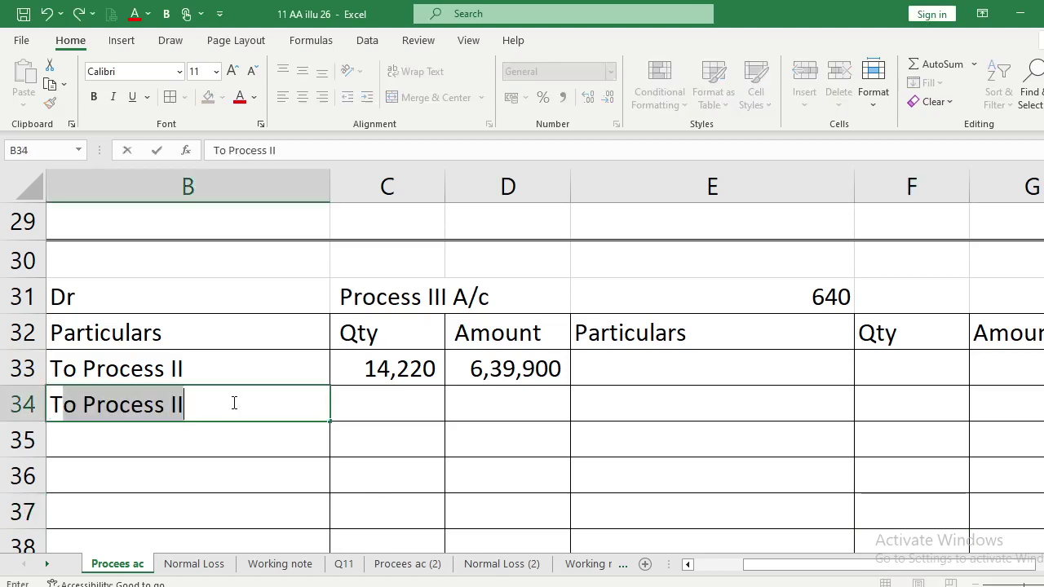
type("a")
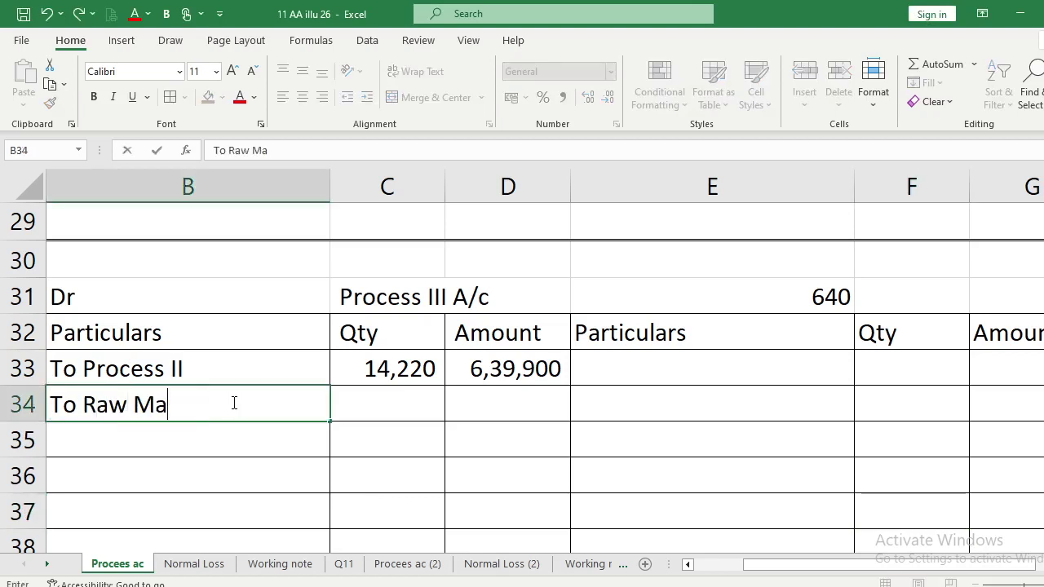
type("terial")
key("Return")
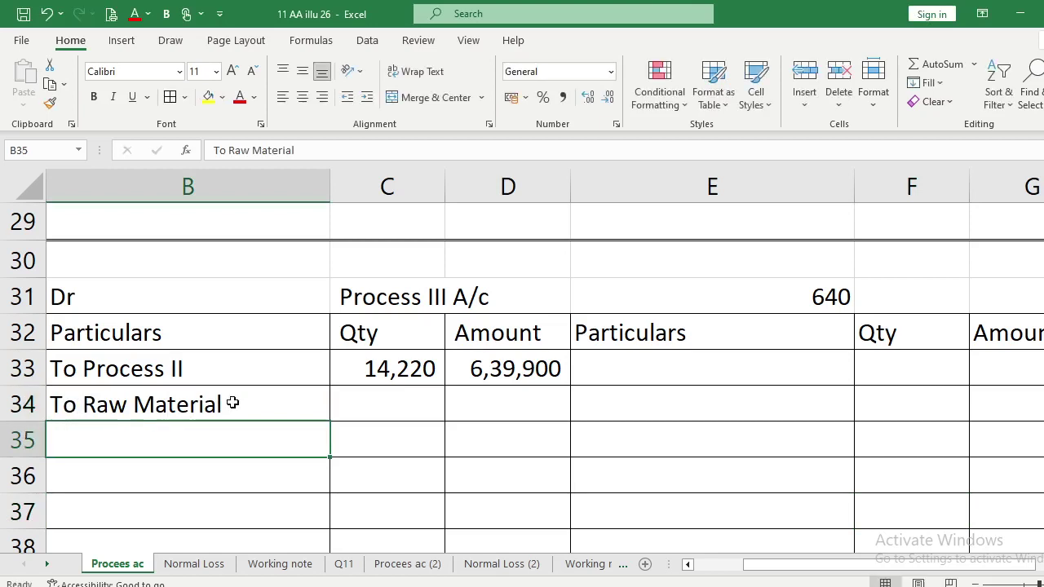
Enter 378 in cell C34 as the raw material quantity.
key("Up")
key("Right")
type("378")
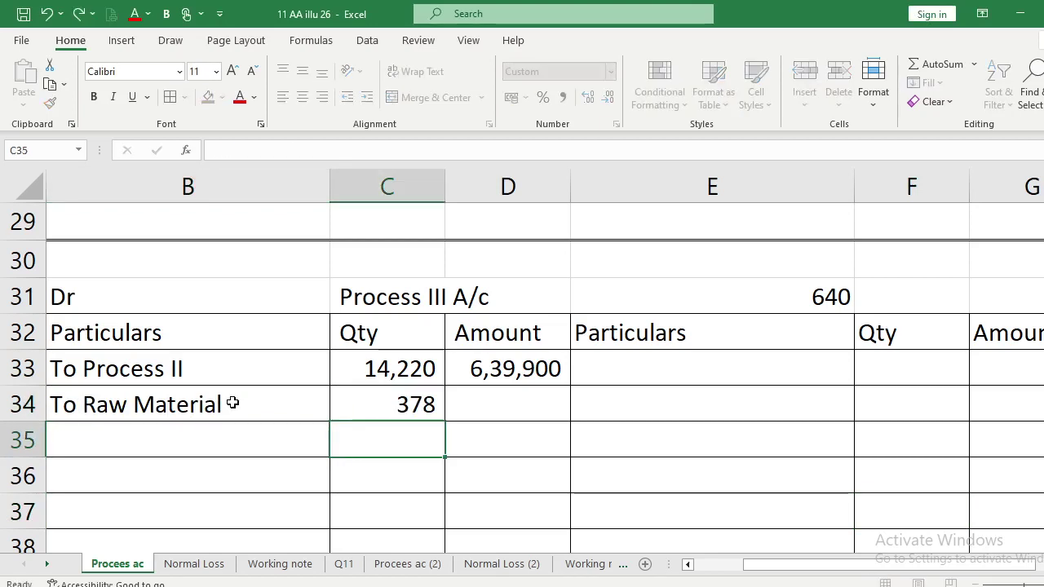
Correct the raw material quantity in cell C34 to 3780.
key("Return")
key("Up")
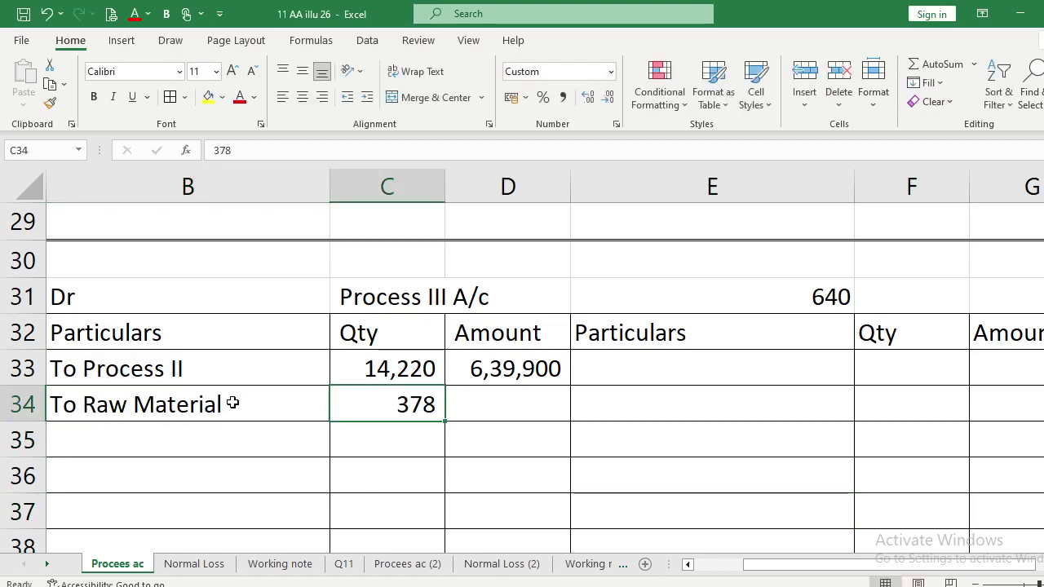
key("F2")
key("BackSpace")
type("80")
key("Return")
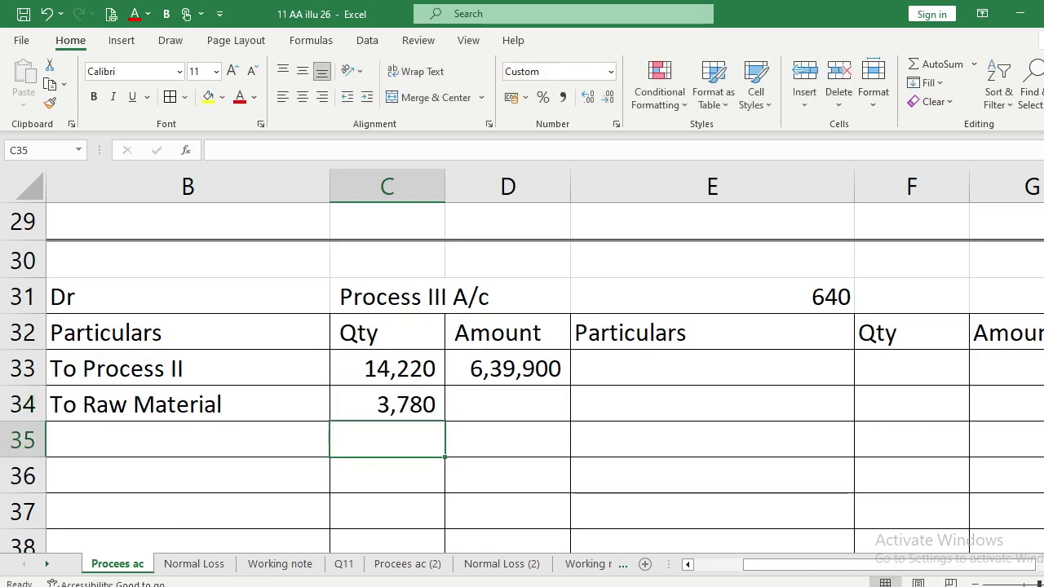
Check the Process III raw material cost per KG in Q11.pdf, and enter =C34*22 in cell D34 of the workbook.
key("alt+Tab")
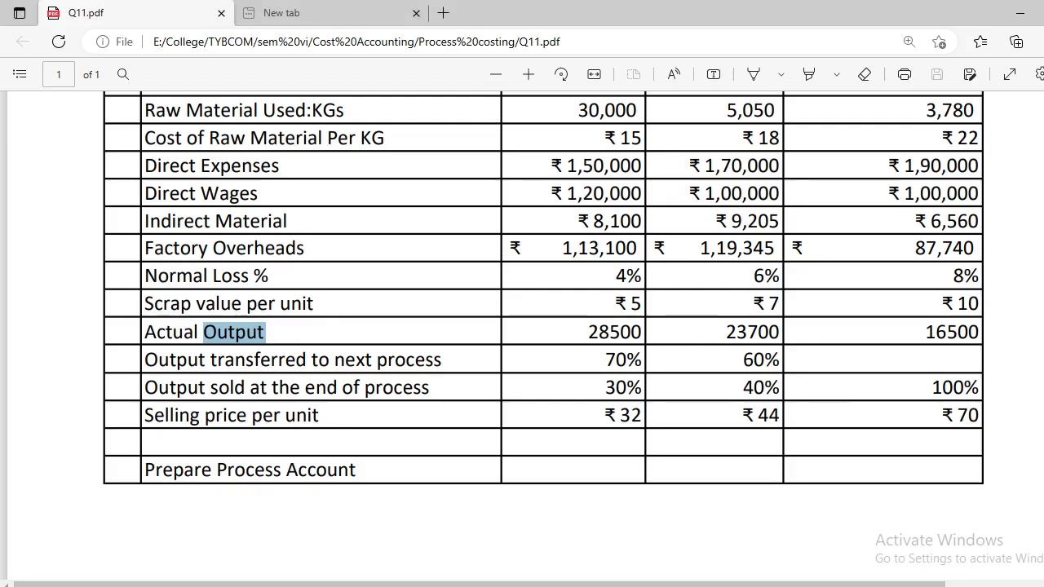
key("alt+Tab")
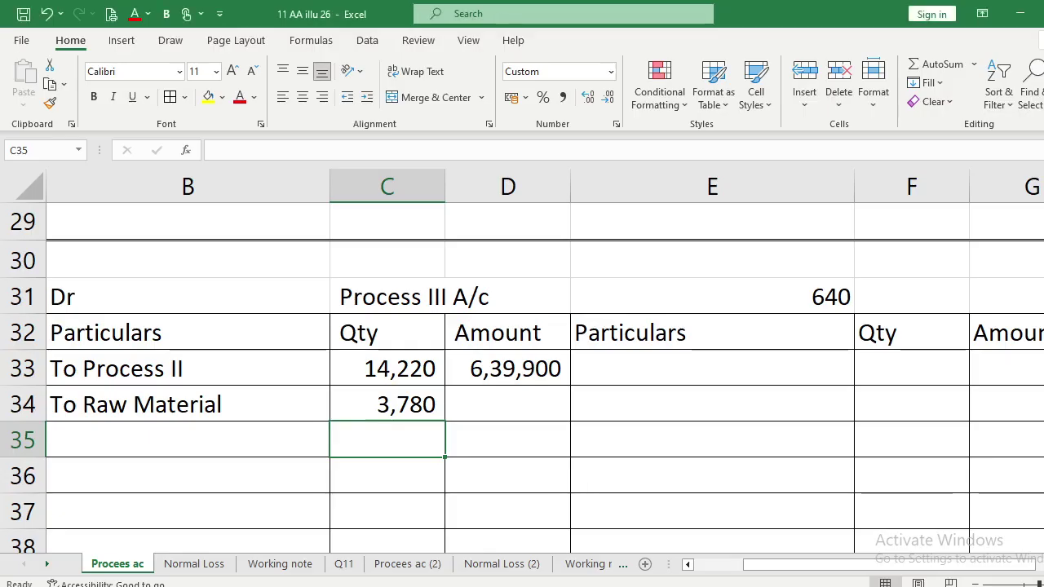
left_click(527, 393)
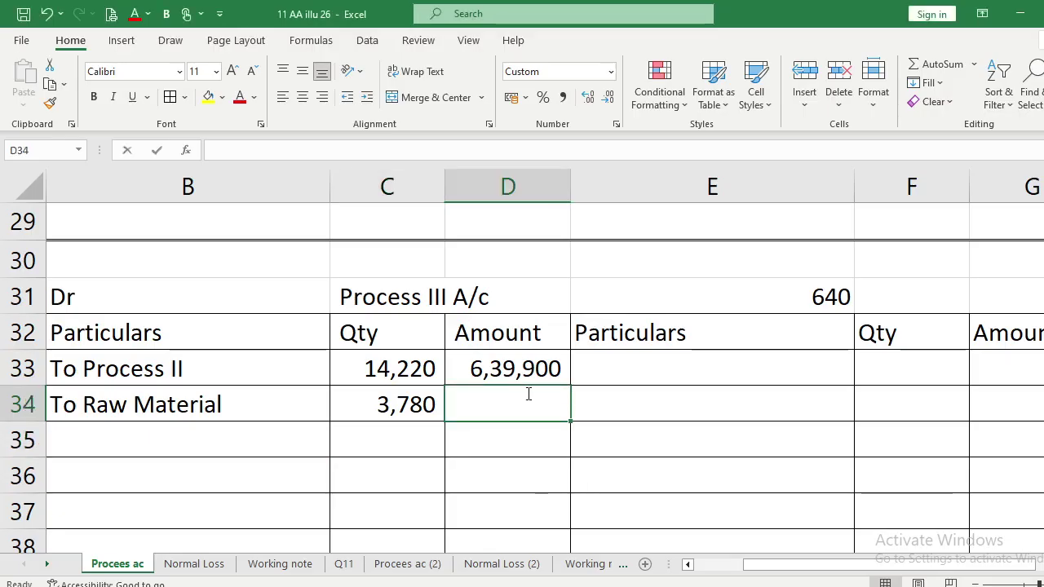
type("=")
key("Left")
type("*22")
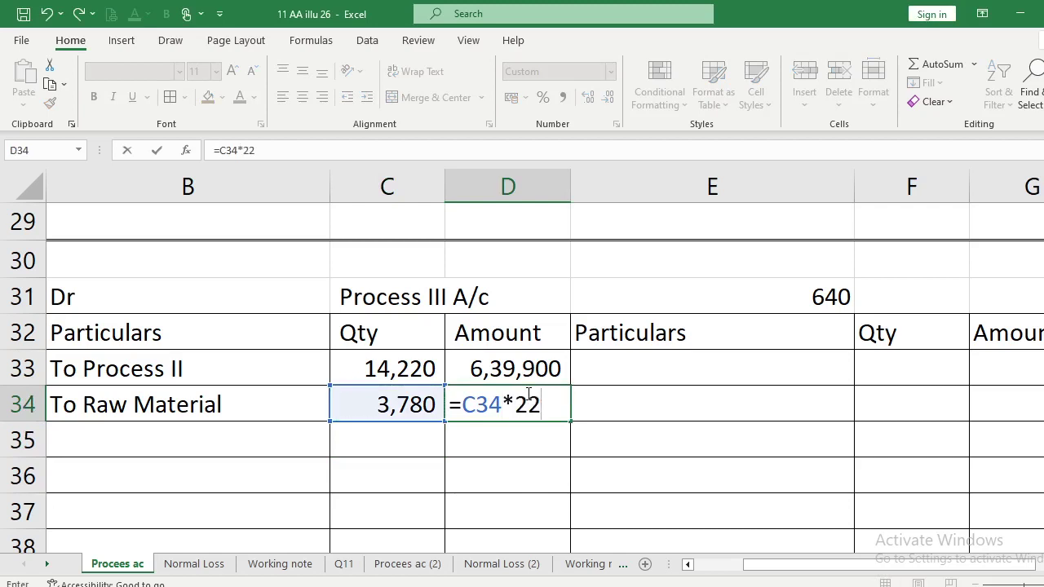
key("Return")
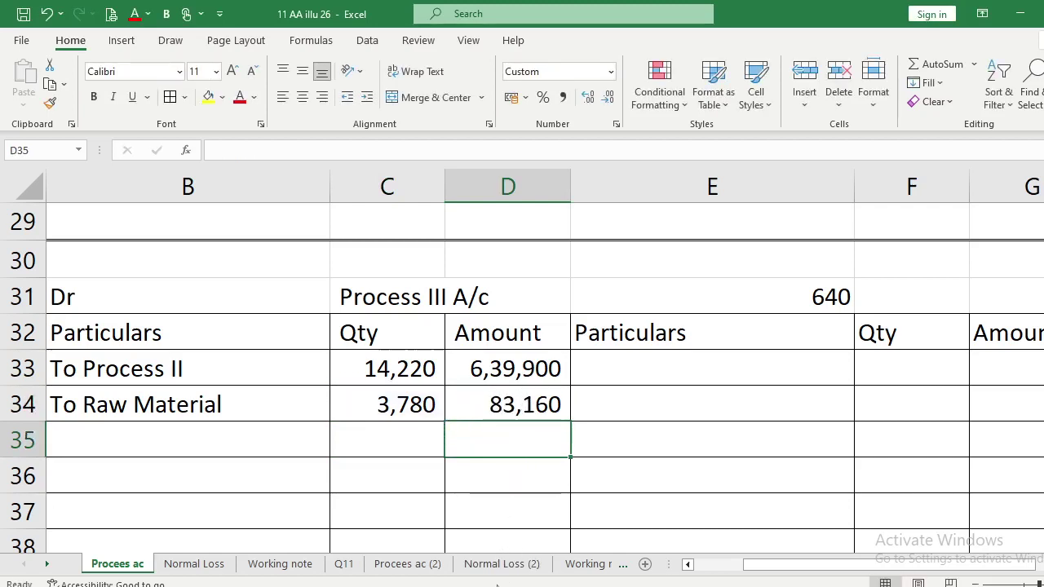
Check the next Process III cost item in Q11.pdf, and enter To Direct Expense in cell B35 of the workbook.
mouse_move(512, 584)
left_click(512, 526)
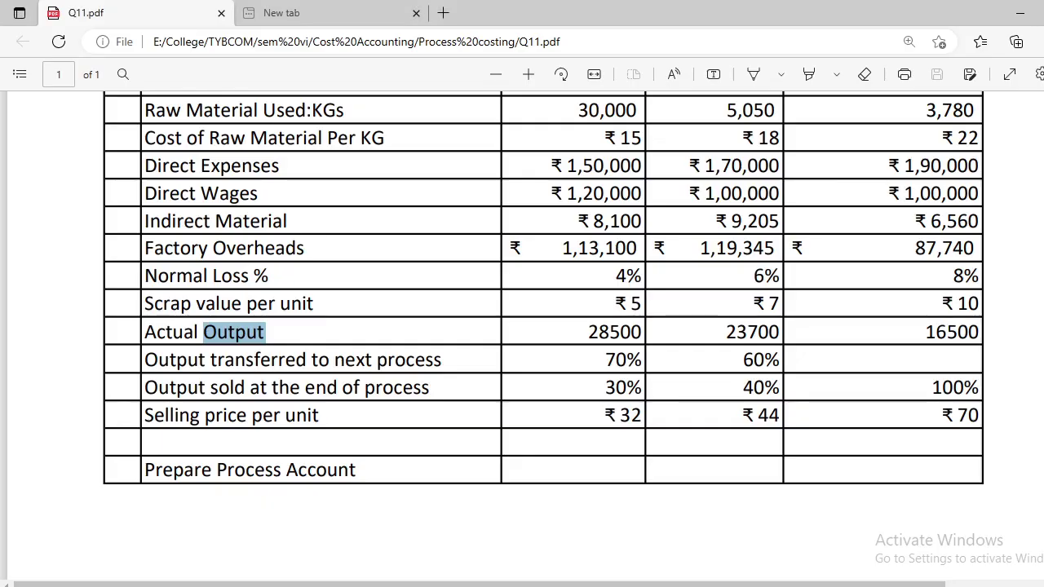
key("alt+Tab")
left_click(191, 442)
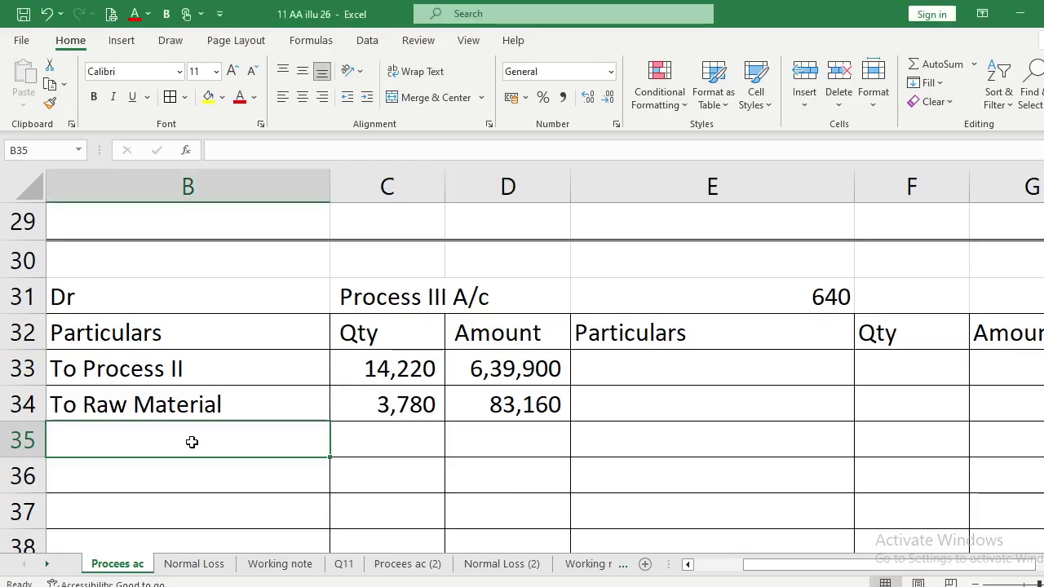
type("To Di")
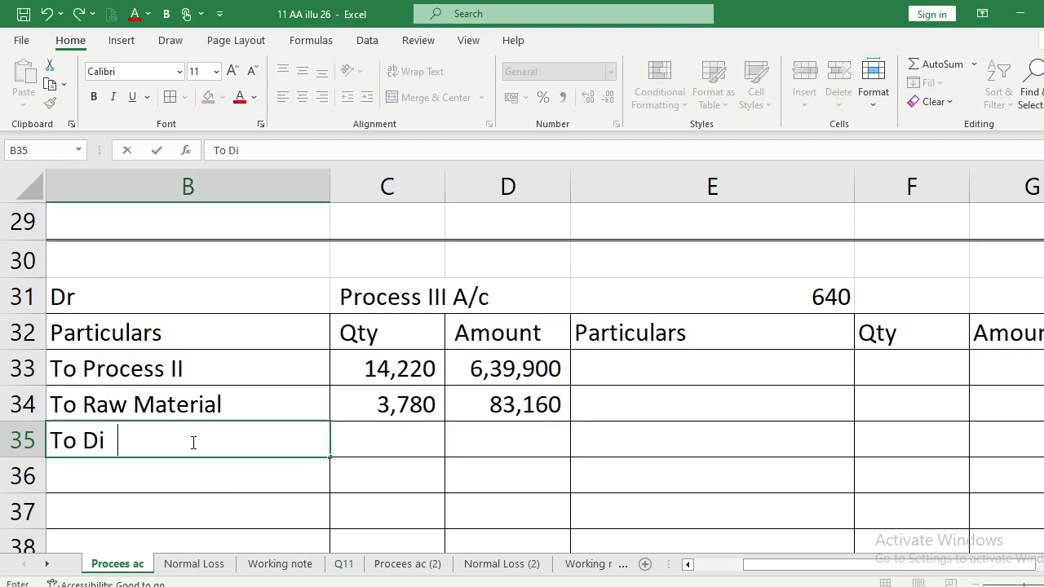
key("BackSpace")
type("ec")
key("BackSpace")
key("BackSpace")
type("rect E")
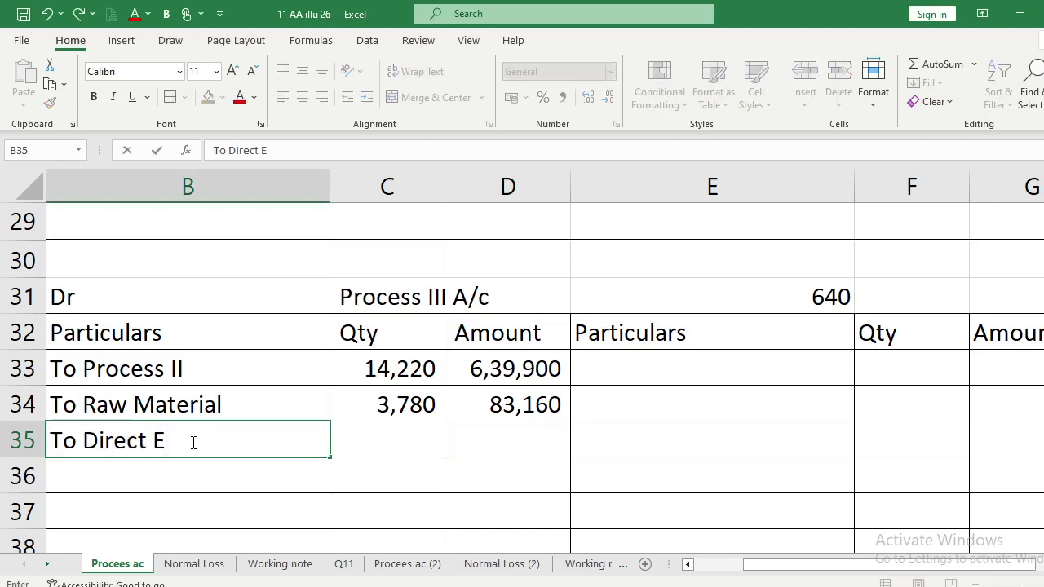
type("xpense")
key("ctrl+Return")
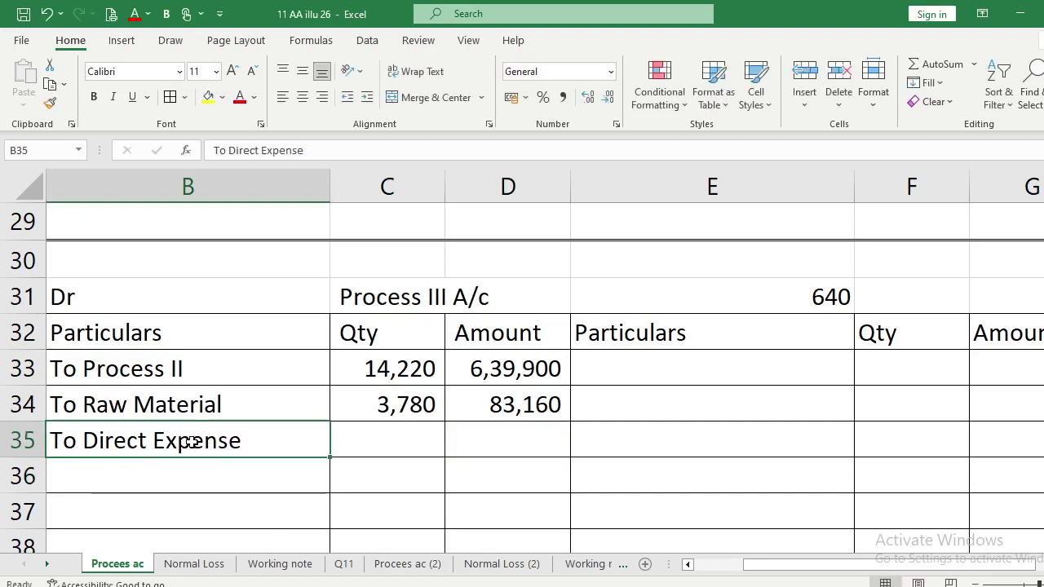
Look up the Process III direct expenses in Q11.pdf, and enter 190000 in cell D35 of the workbook.
key("Right")
key("Right")
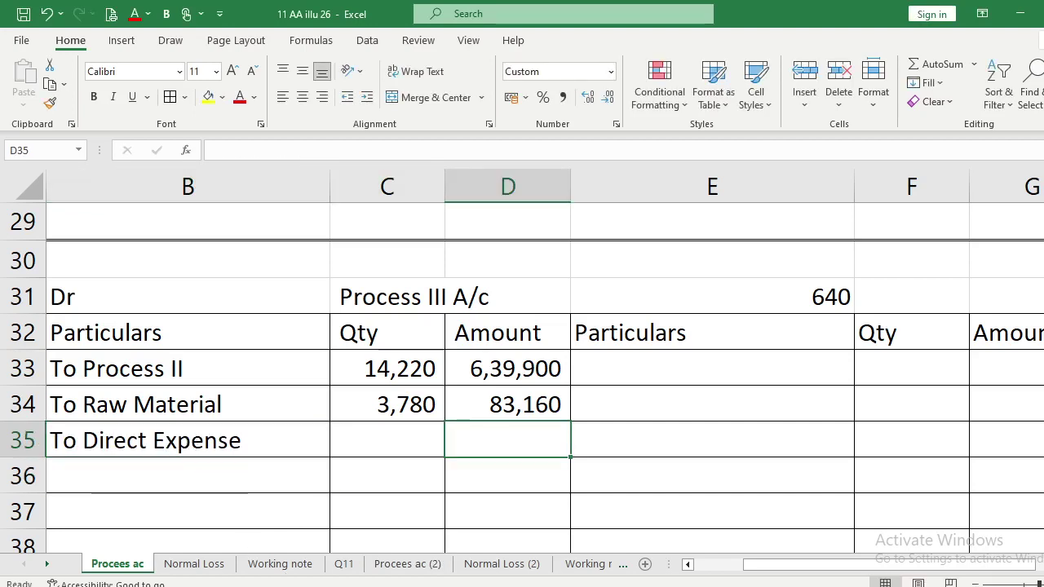
key("alt+Tab")
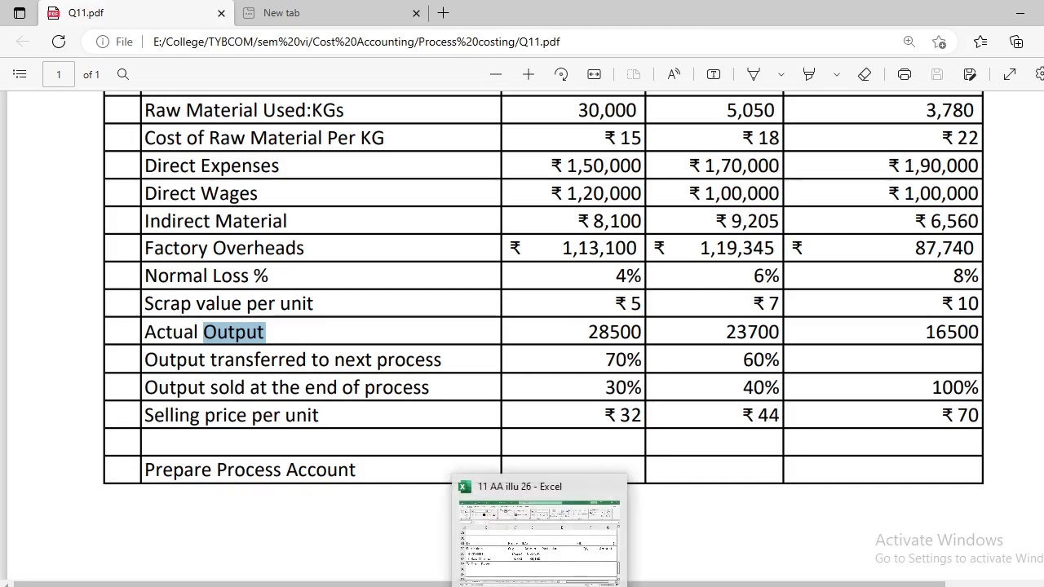
left_click(539, 585)
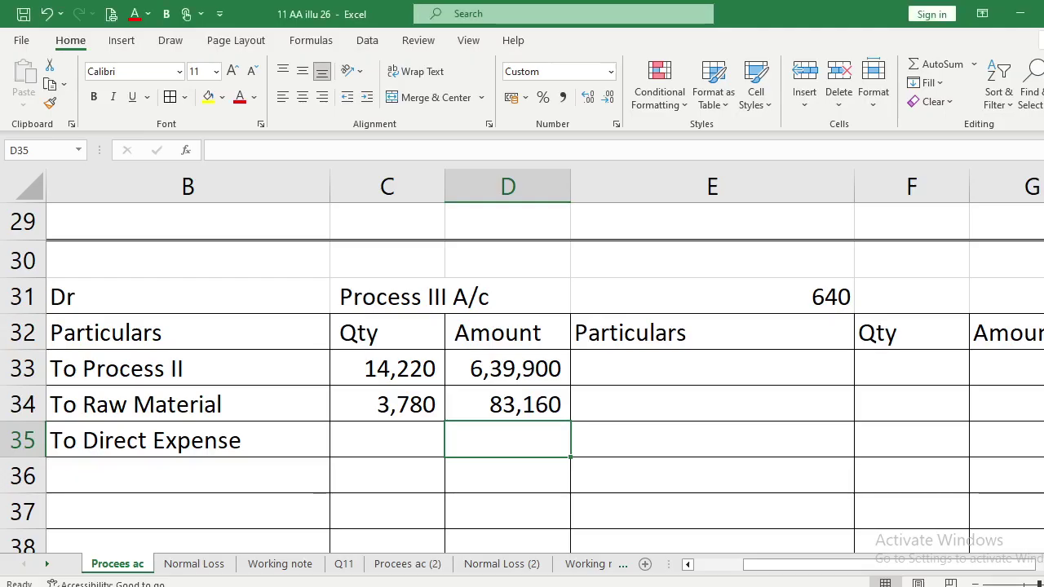
type("190000")
key("Return")
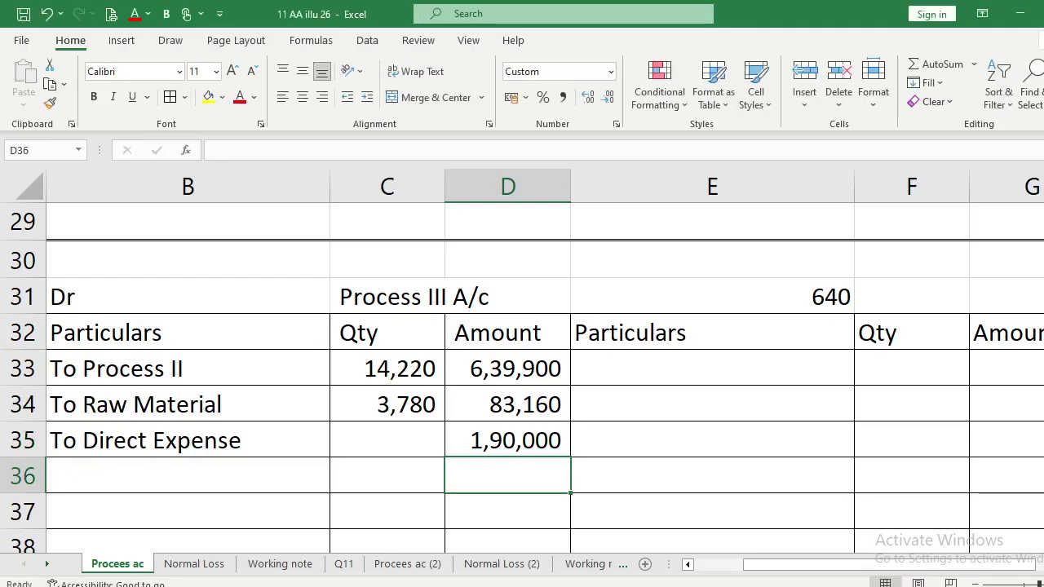
Check the cost item after direct expenses in Q11.pdf, and enter To Direct wages in cell B36 of the workbook.
key("alt+Tab")
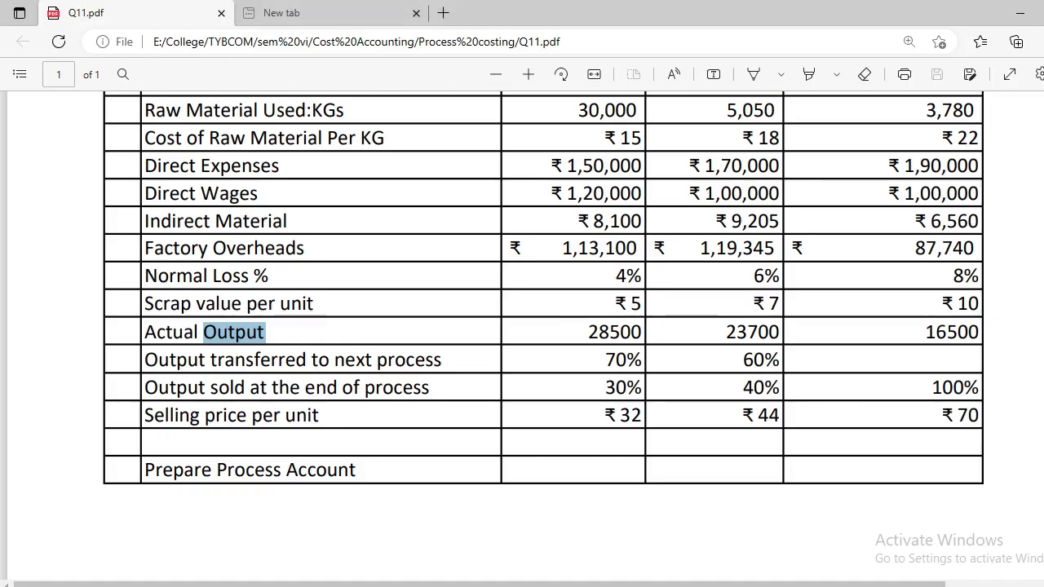
key("alt+Tab")
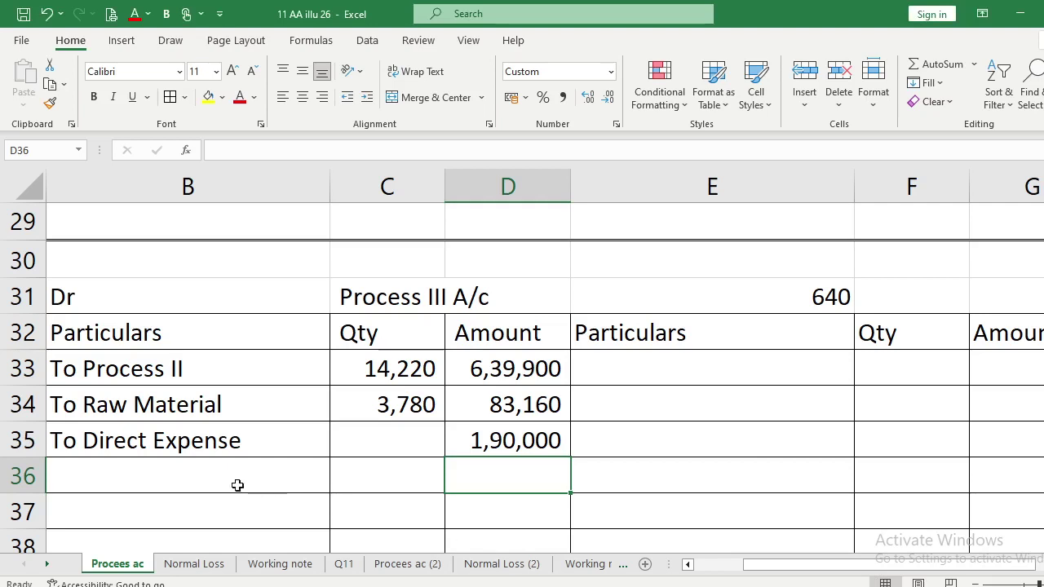
left_click(212, 473)
type("To")
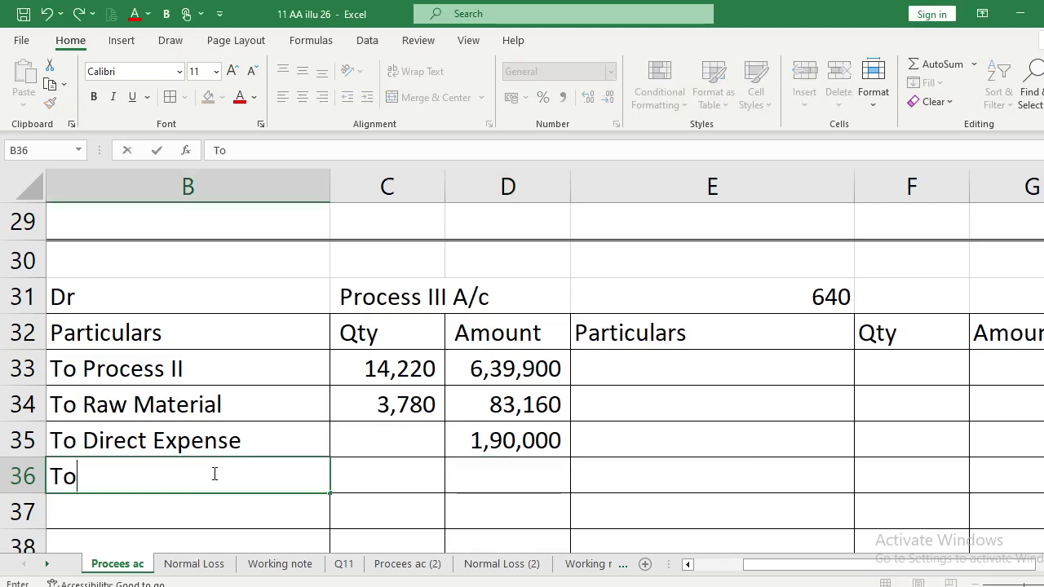
type(" Direct E")
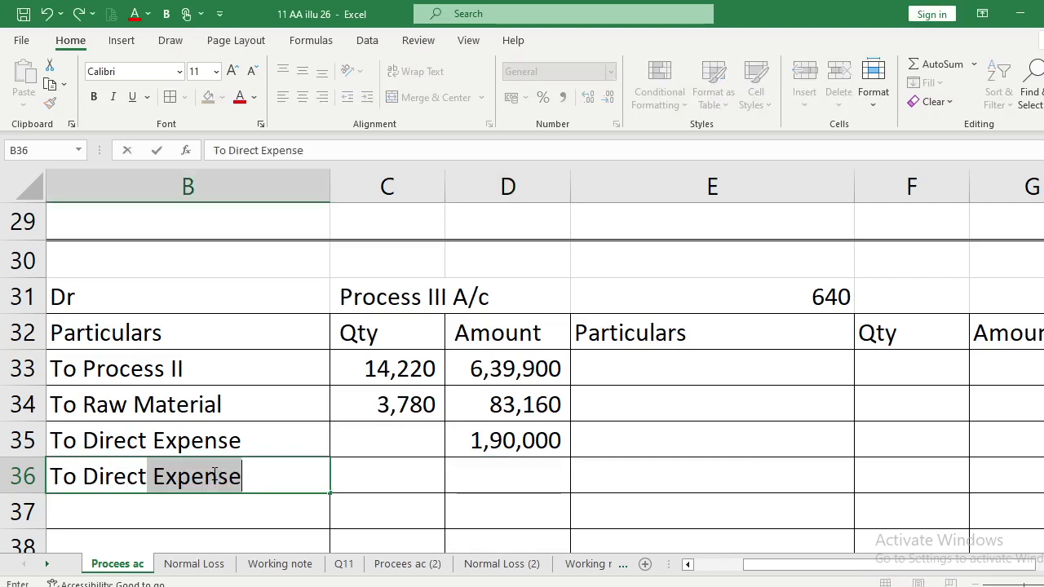
type("x")
key("BackSpace")
key("BackSpace")
key("BackSpace")
type("wages")
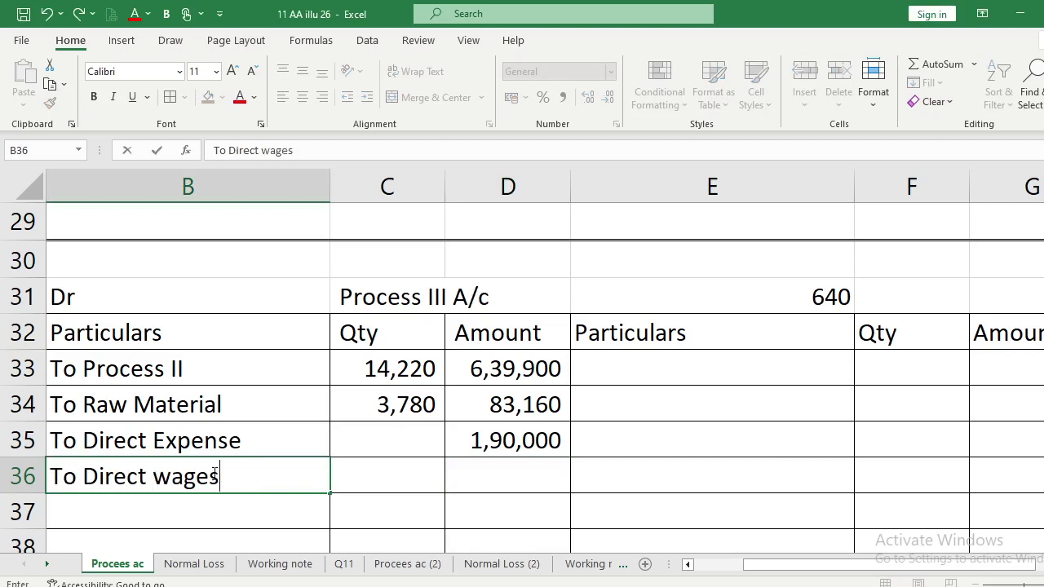
key("Tab")
Look up the Process III direct wages in Q11.pdf, and enter 100000 in cell D36 of the workbook.
key("Tab")
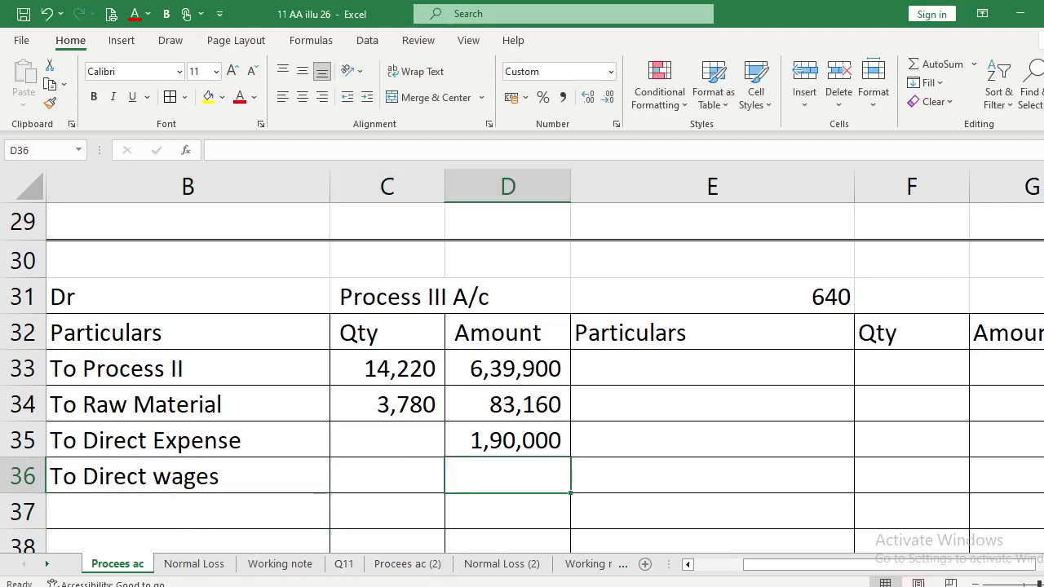
right_click(499, 586)
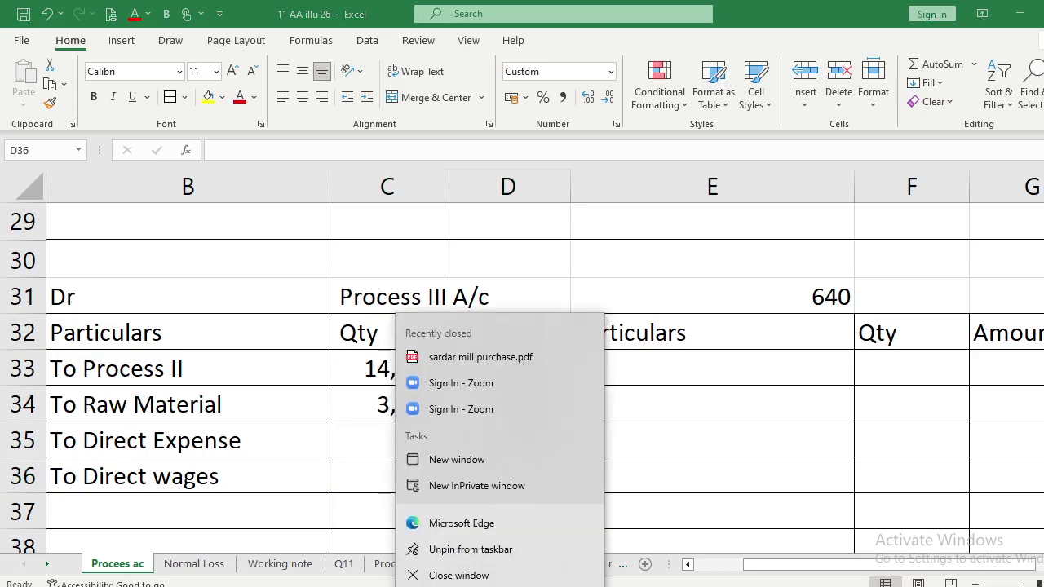
left_click(499, 586)
left_click(499, 586)
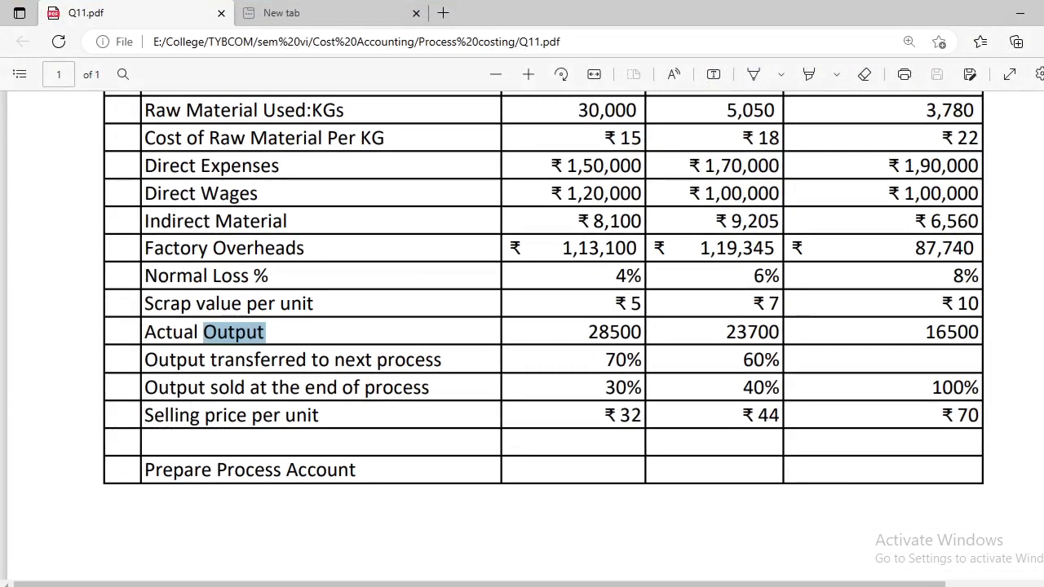
key("alt+Tab")
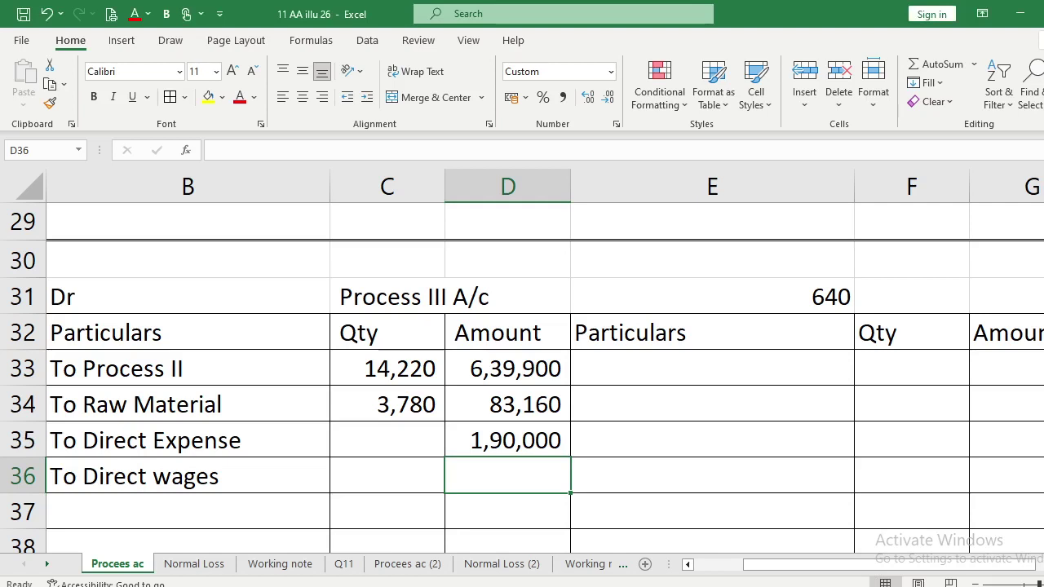
type("100000")
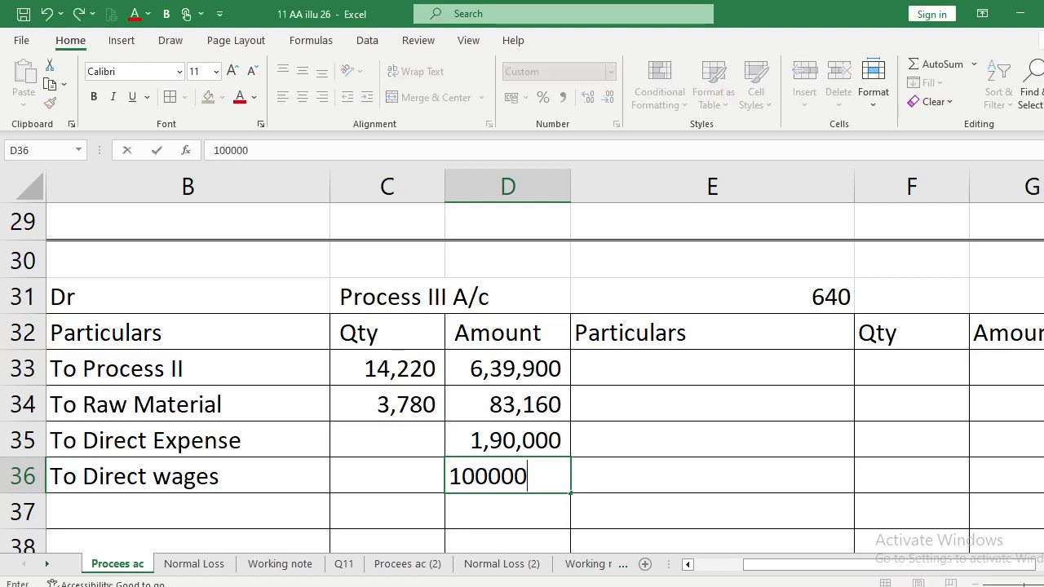
key("Return")
Check the cost item after direct wages in Q11.pdf, and enter To Indirect Material in cell B37 of the workbook.
key("alt+Tab")
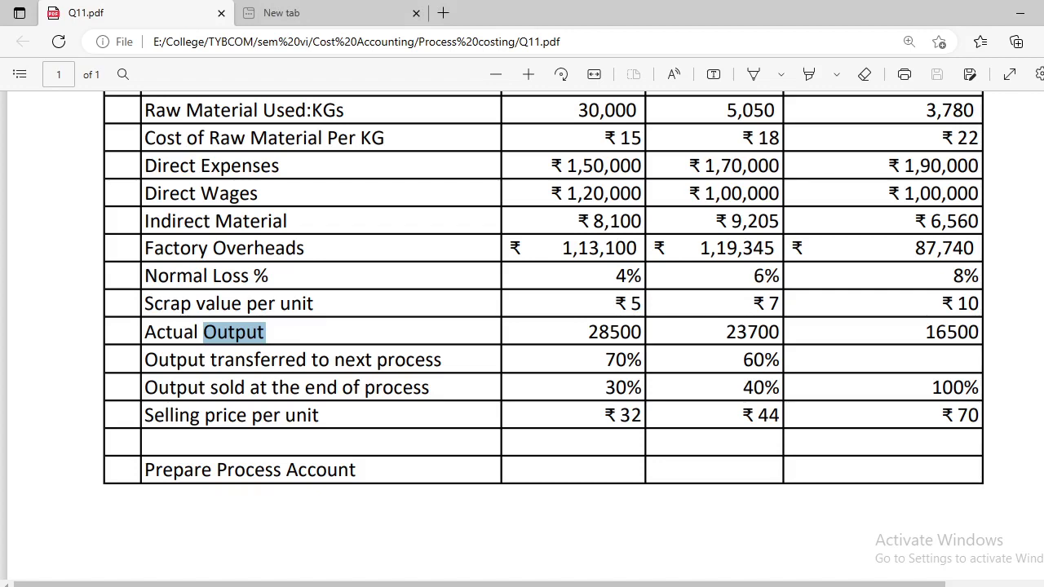
key("alt+Tab")
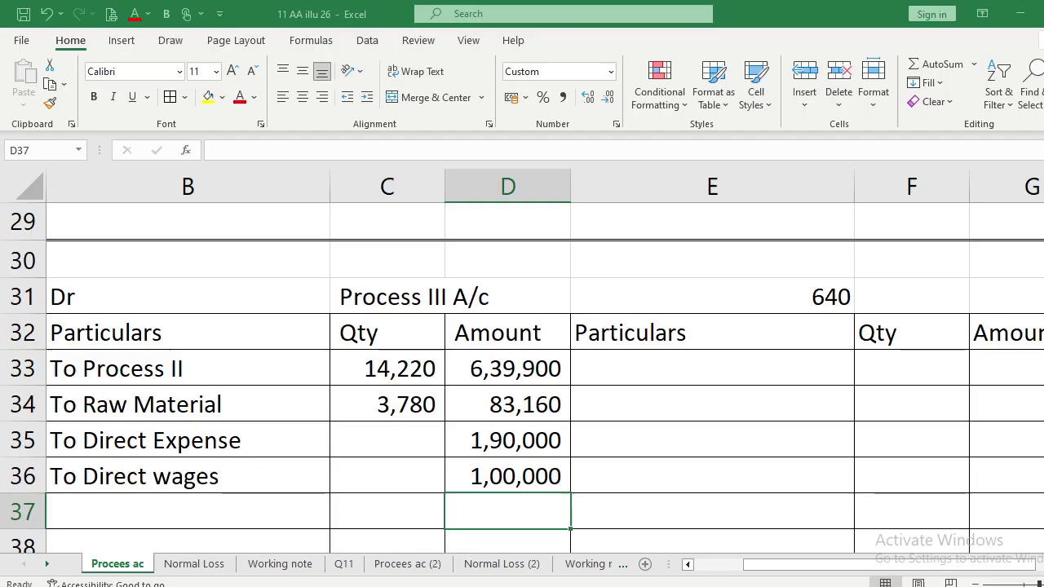
left_click(208, 521)
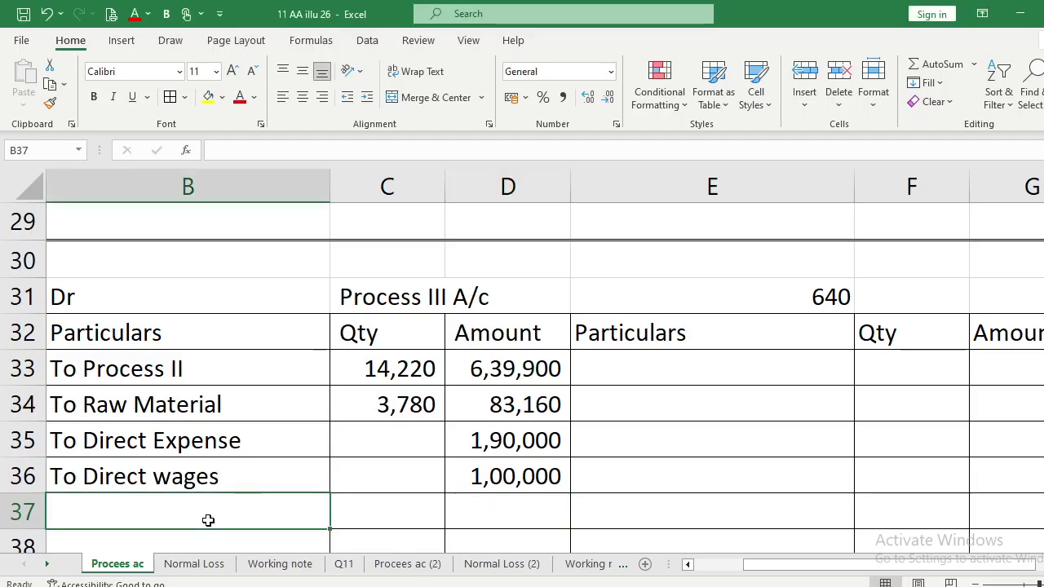
type("To Ind")
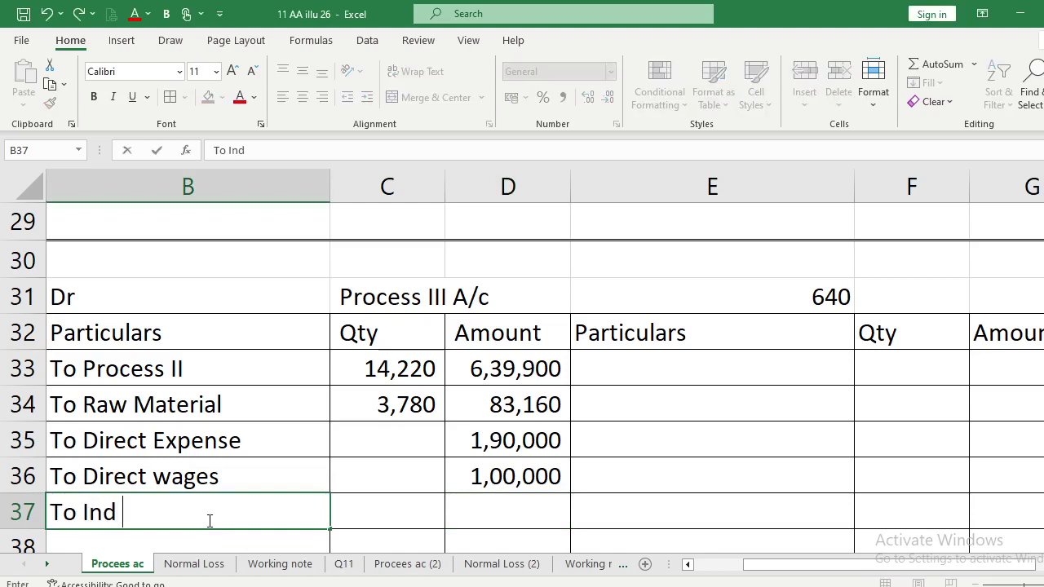
type("irect Material")
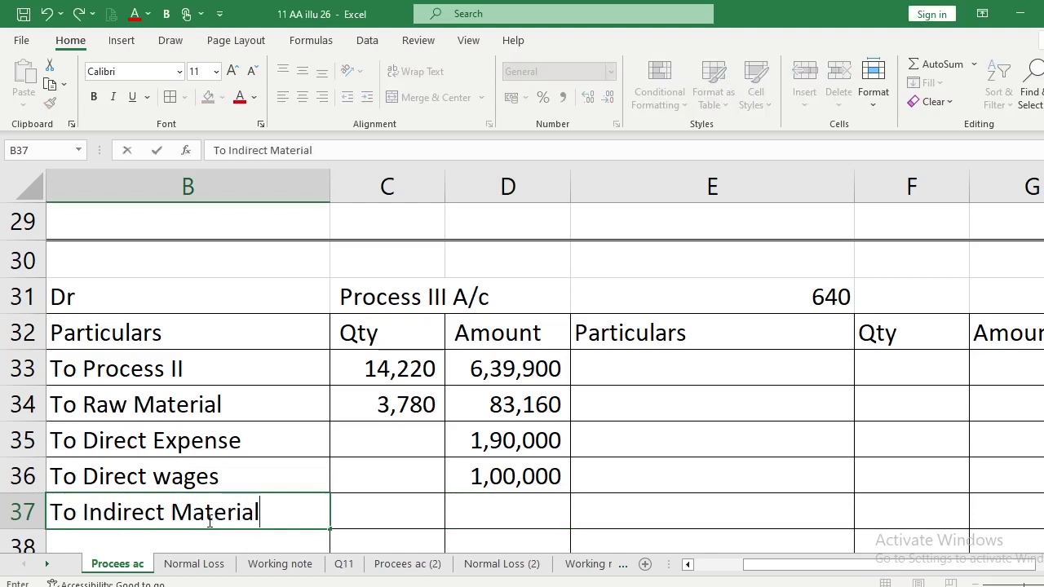
scroll(209, 522, "down", 1)
key("Tab")
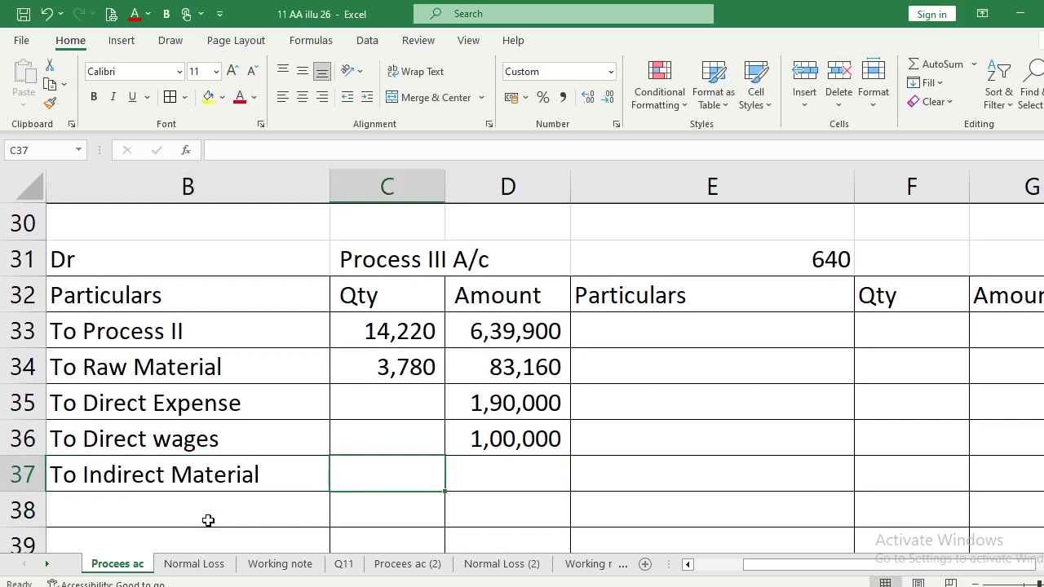
Look up the Process III indirect material cost in Q11.pdf, and enter 6560 in cell D37 of the workbook.
key("Up")
key("Down")
key("Right")
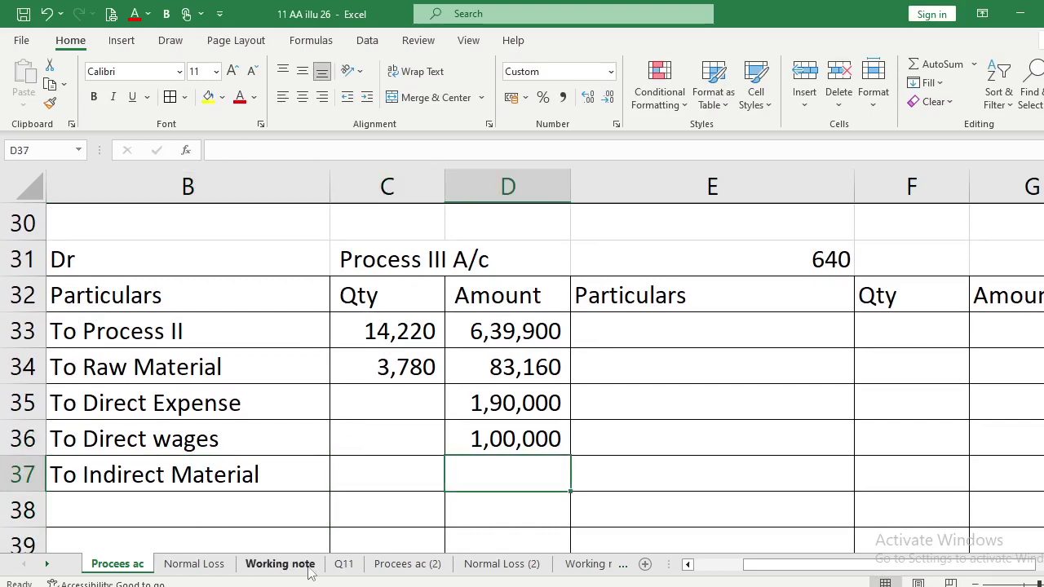
right_click(500, 586)
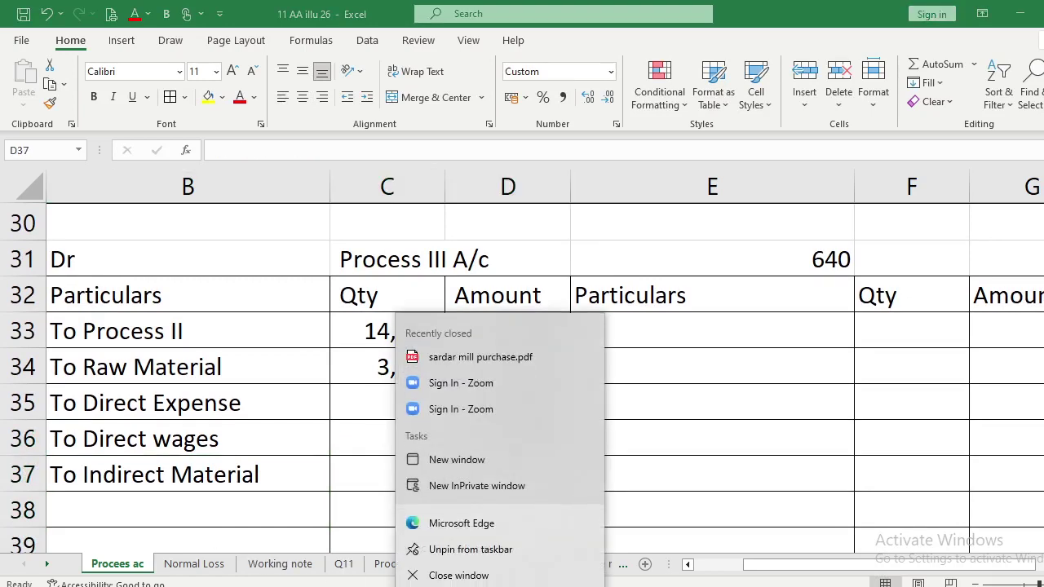
key("Escape")
key("alt+Tab")
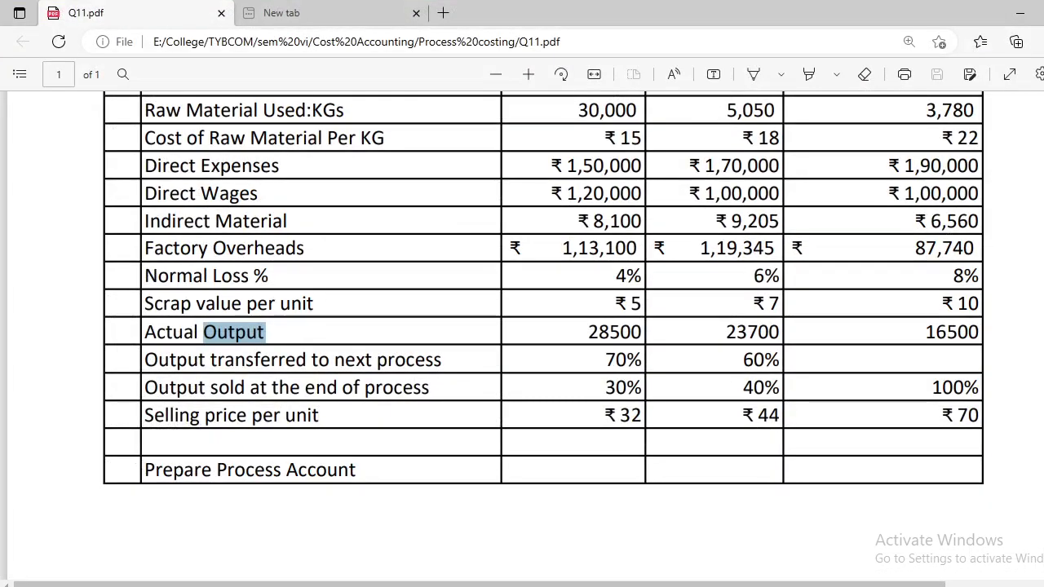
key("alt+Tab")
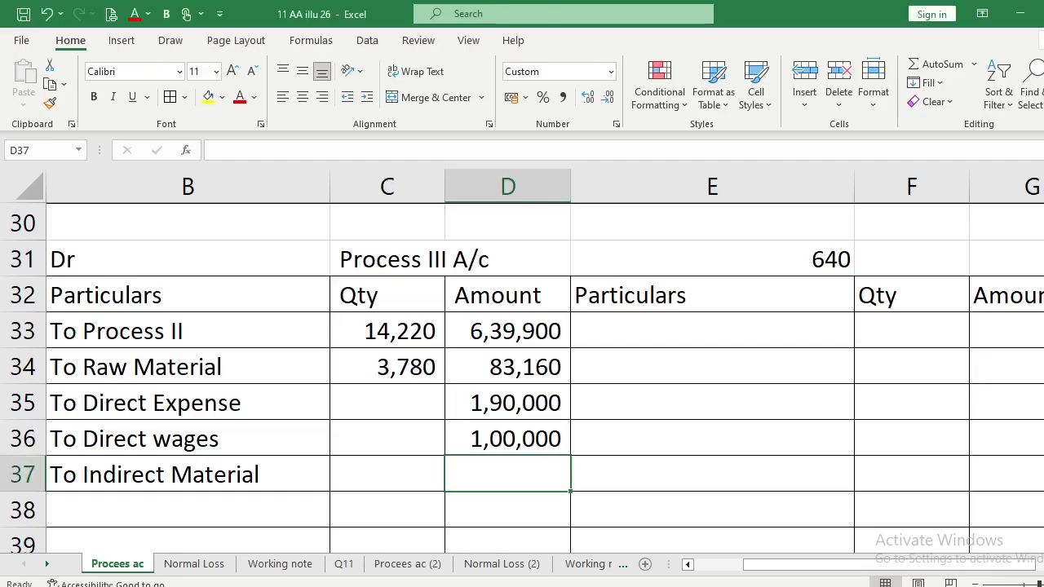
type("6560")
key("Return")
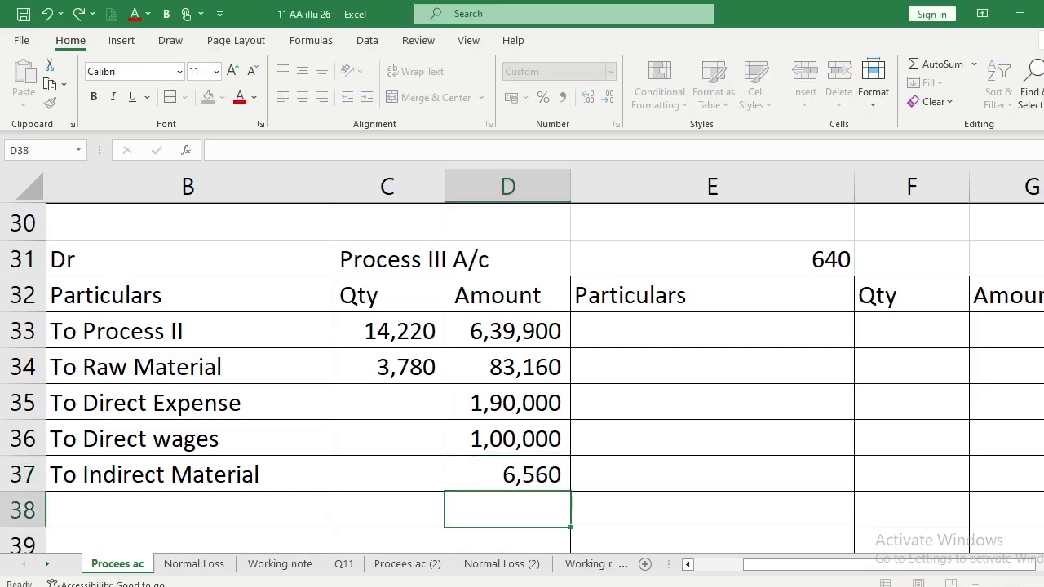
Check the cost item after indirect material in Q11.pdf, and enter To Factory Overheads in cell B38 of the workbook.
key("alt+Tab")
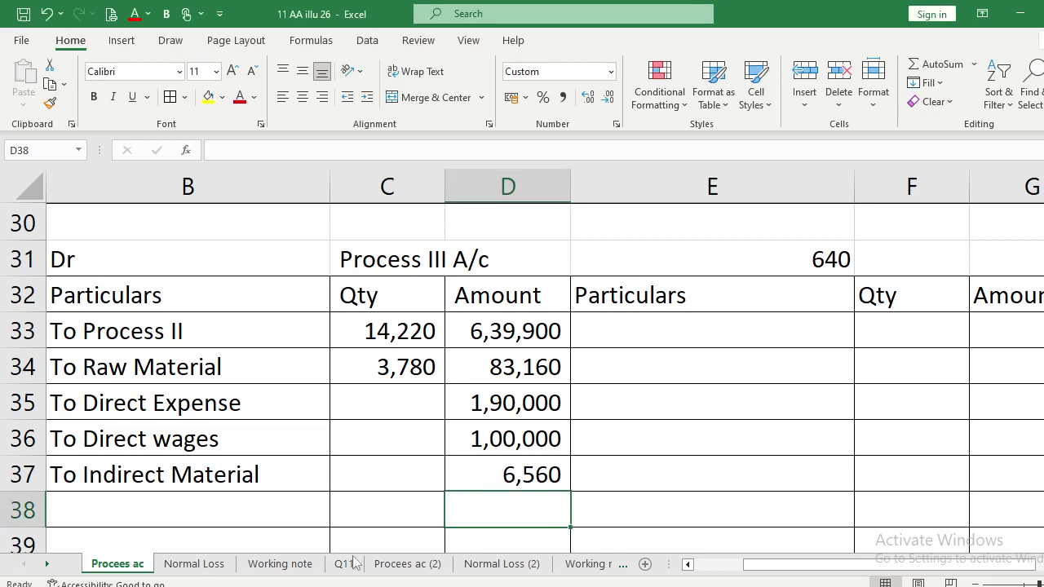
left_click(157, 511)
type("To Fat")
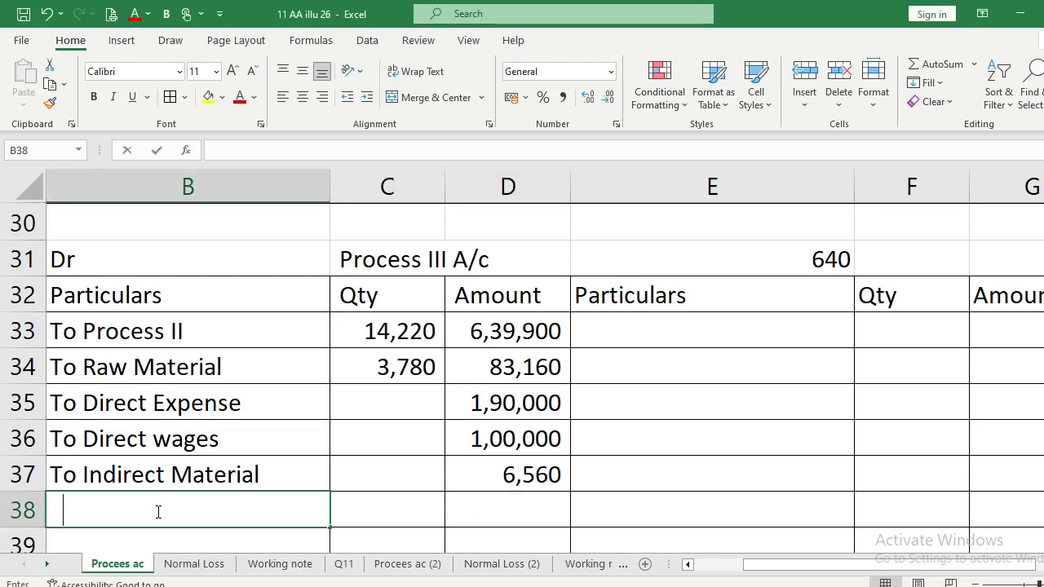
key("BackSpace")
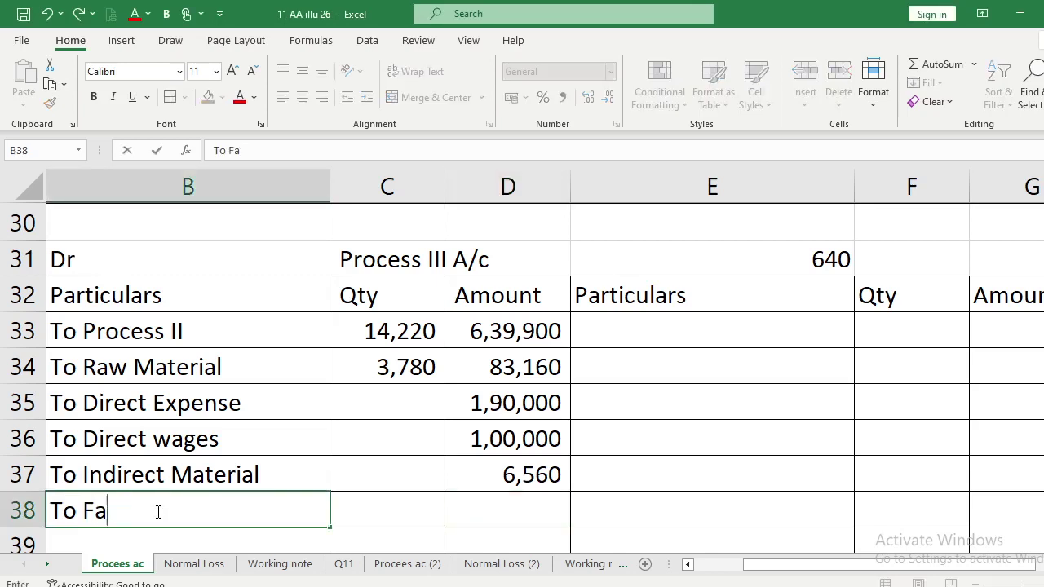
type("t")
key("BackSpace")
type("ct")
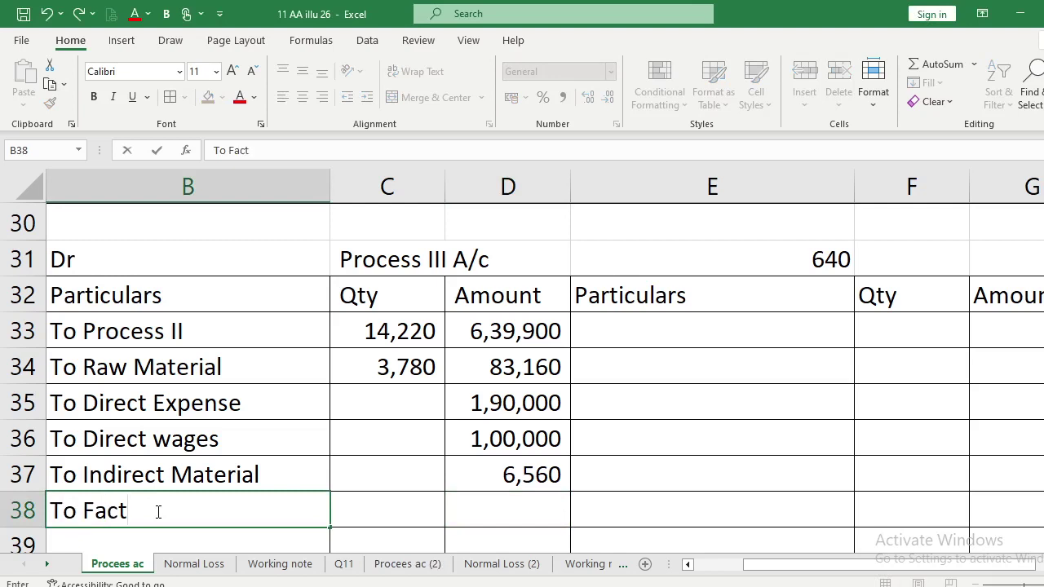
type("ory Ov")
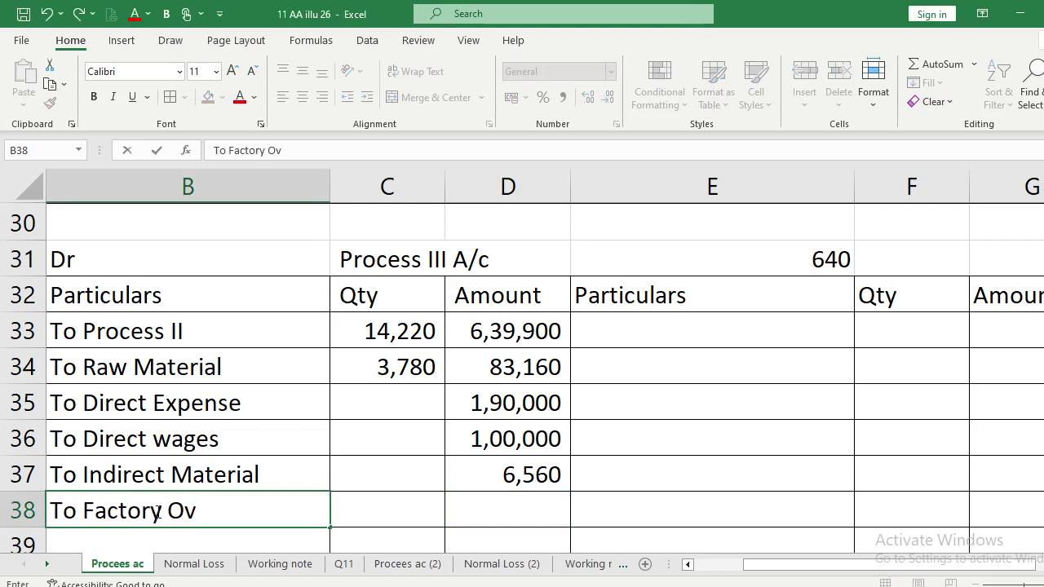
type("erheads")
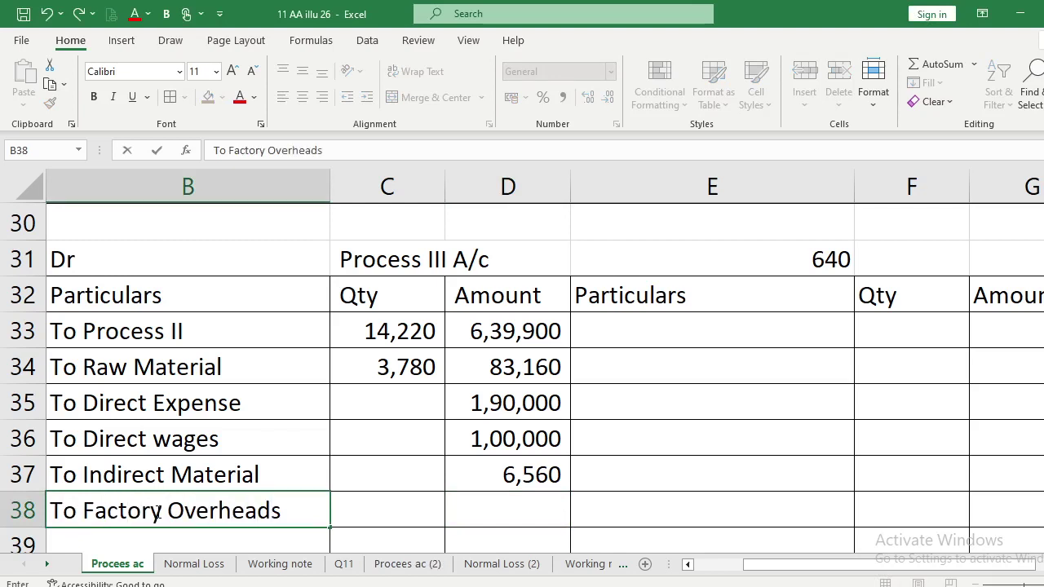
key("Return")
Look up the Process III factory overheads in Q11.pdf, and enter 87740 in cell D38 of the workbook.
key("Up")
key("Right")
key("Right")
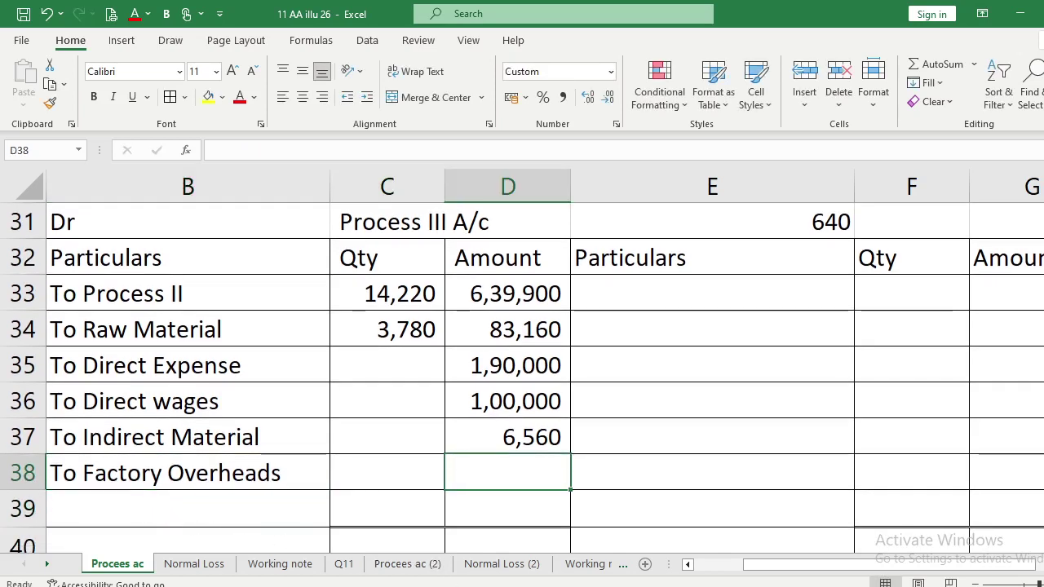
key("alt+Tab")
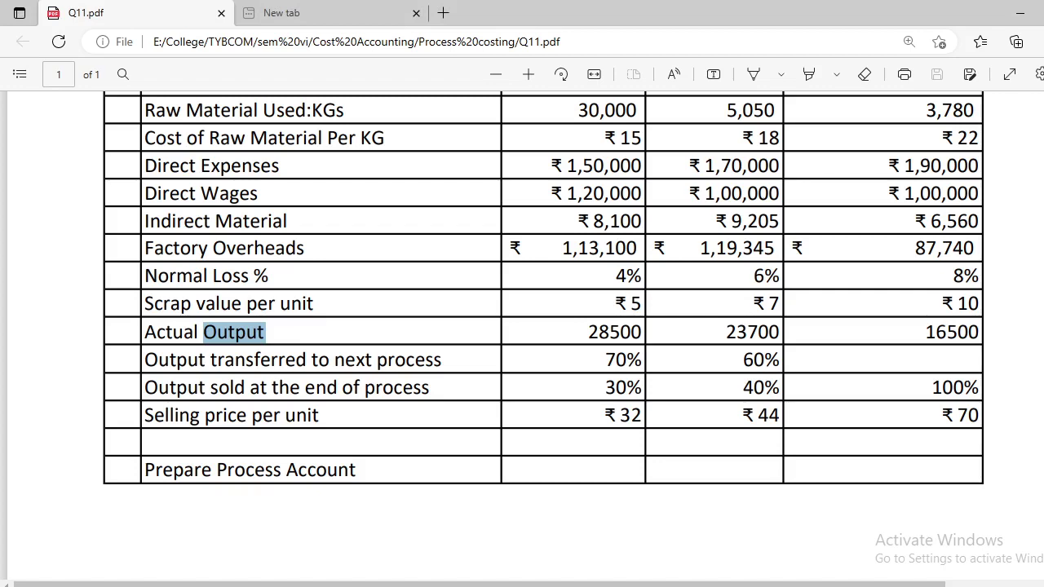
key("alt+Tab")
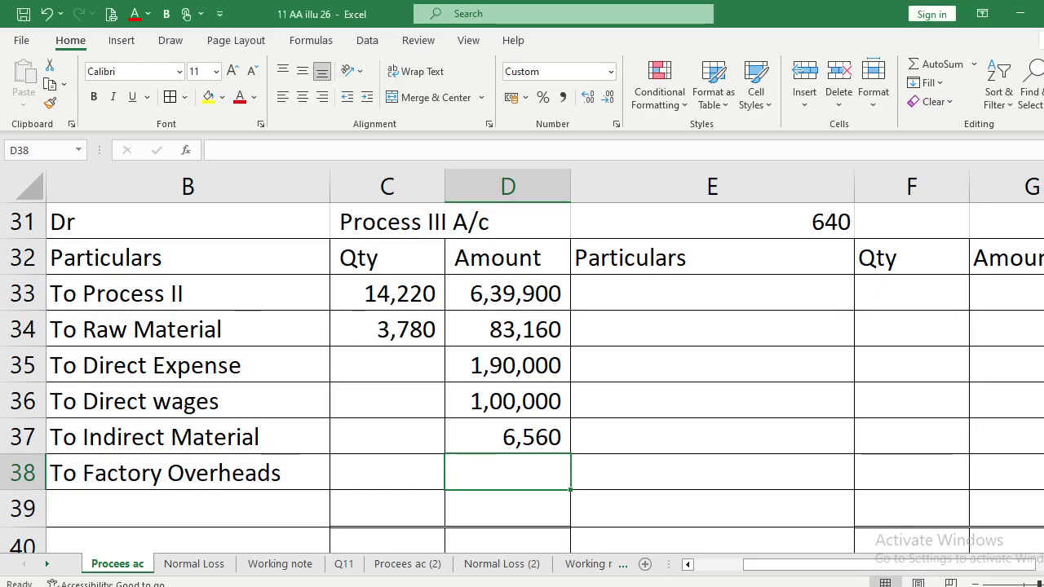
type("87740")
key("Return")
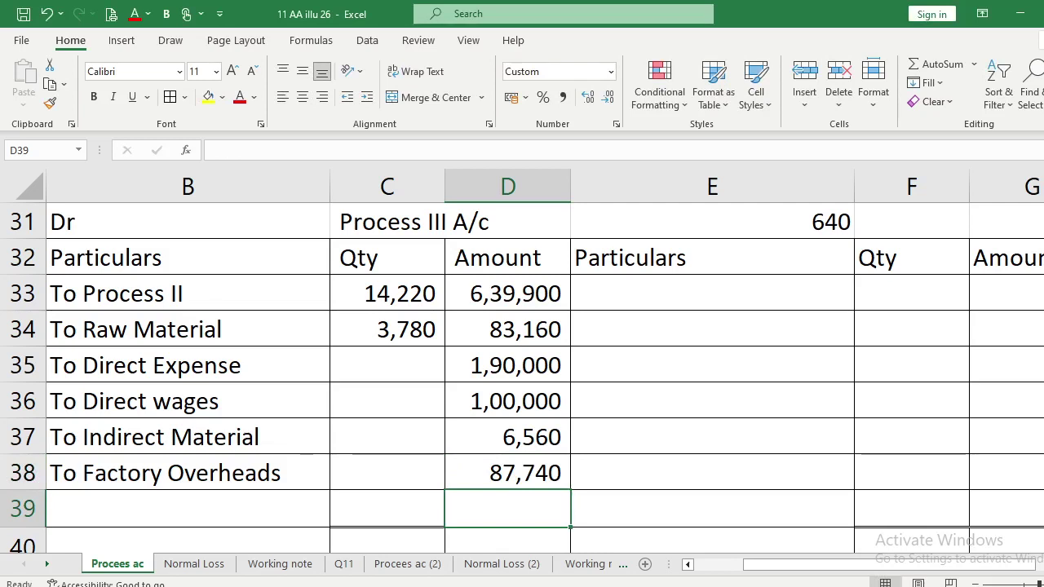
Look up the Process III normal loss percentage in Q11.pdf, and enter By Normal Loss (8%) in cell E33 of the workbook.
key("alt+Tab")
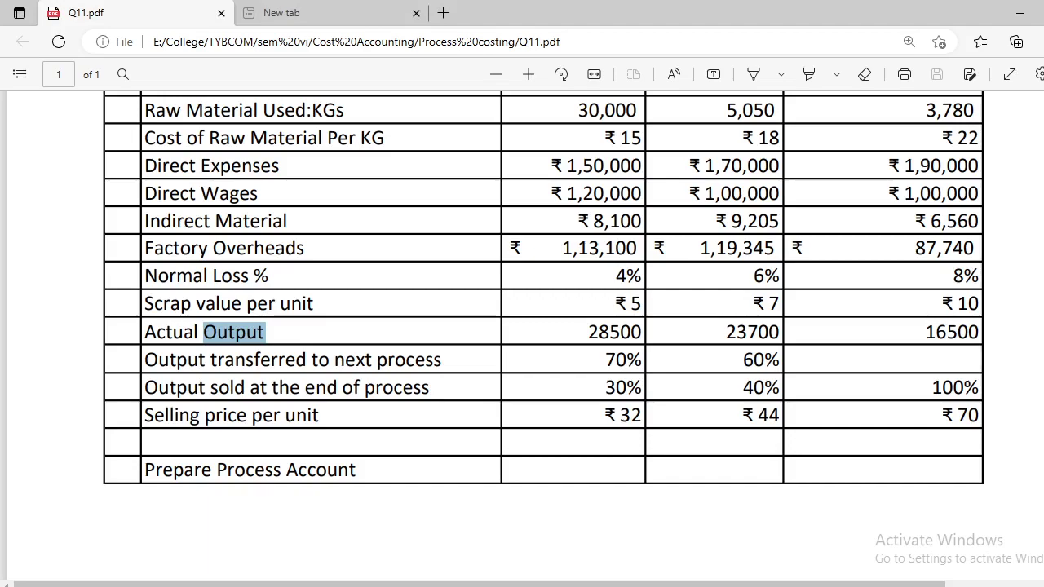
key("alt+Tab")
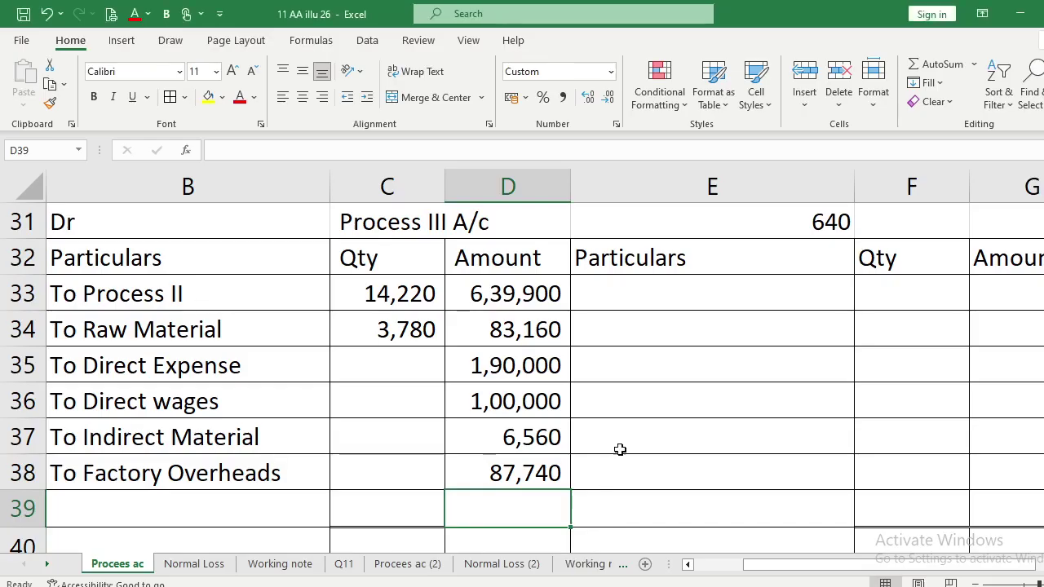
left_click(637, 303)
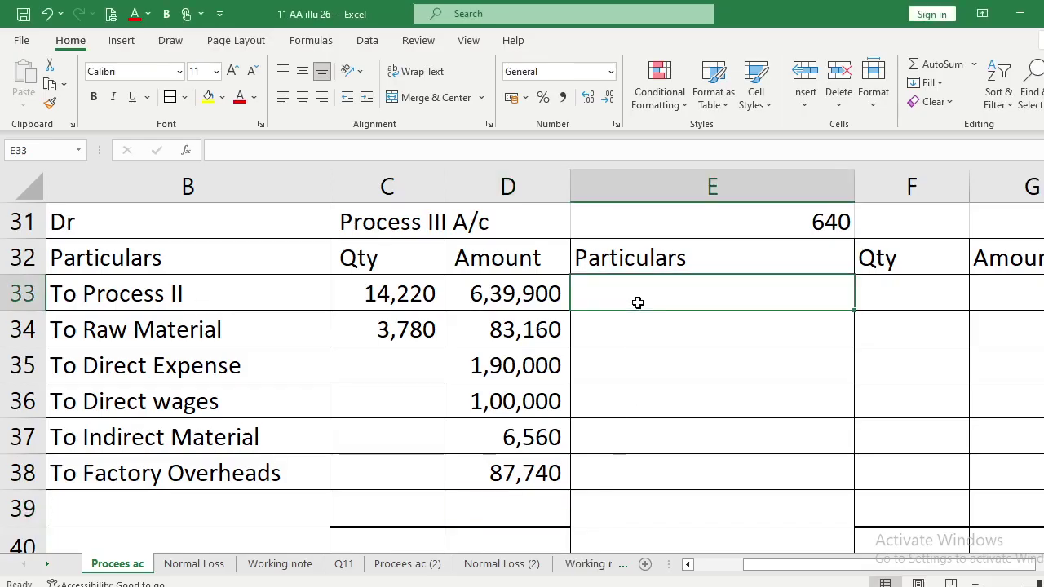
type("By Normal")
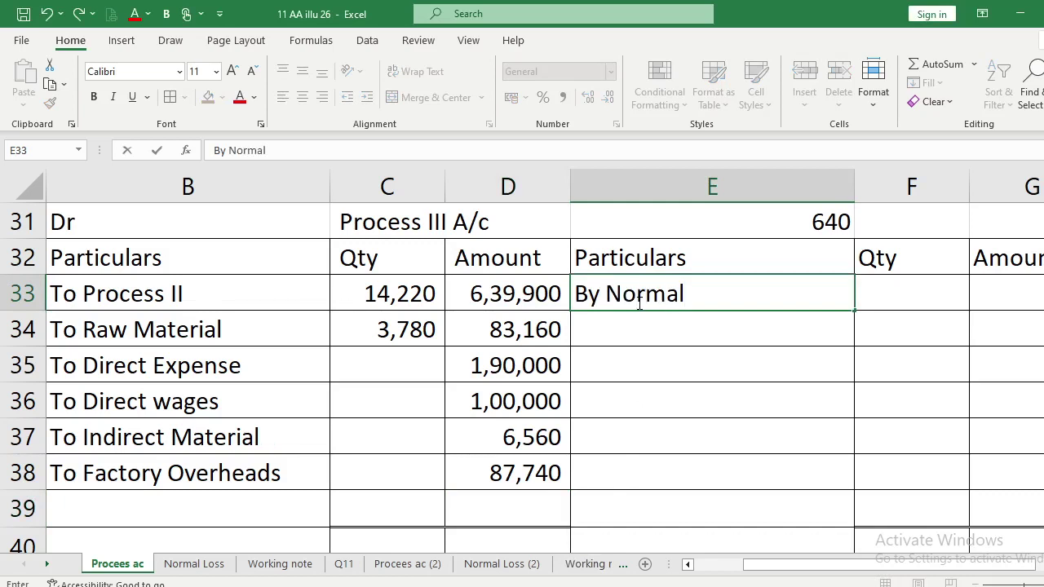
type(" Loss (8%")
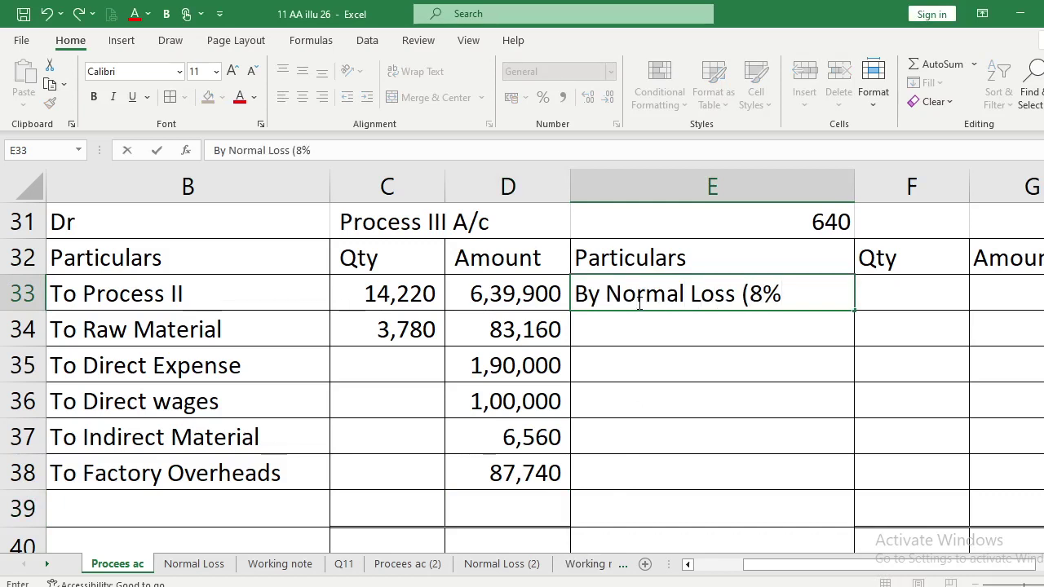
type(")")
key("Return")
Replace the working figure in cell E31 with the total Process III input quantity, using the formula =C33+C34.
key("Right")
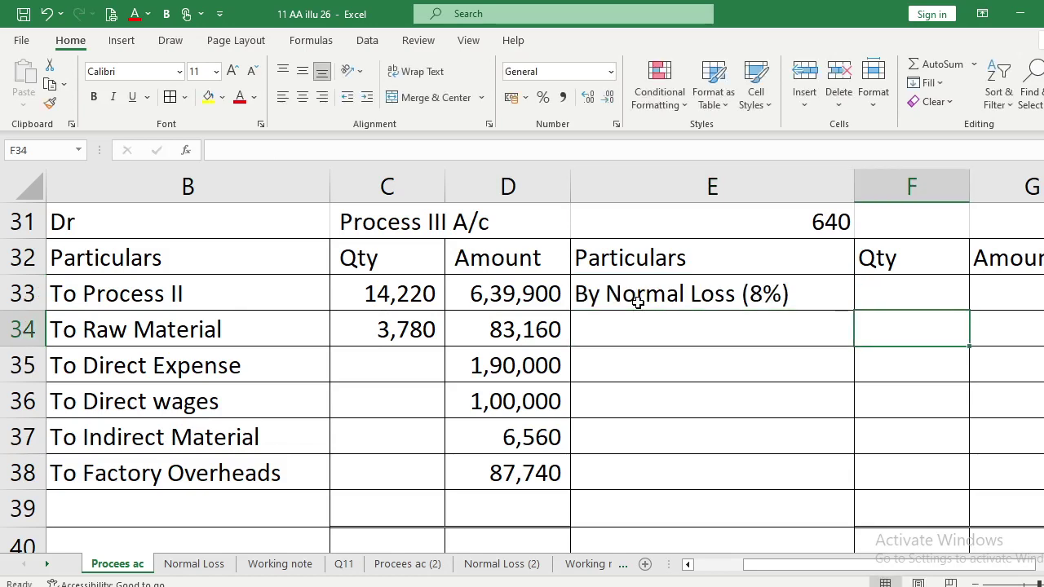
key("Up")
key("Up")
key("Left")
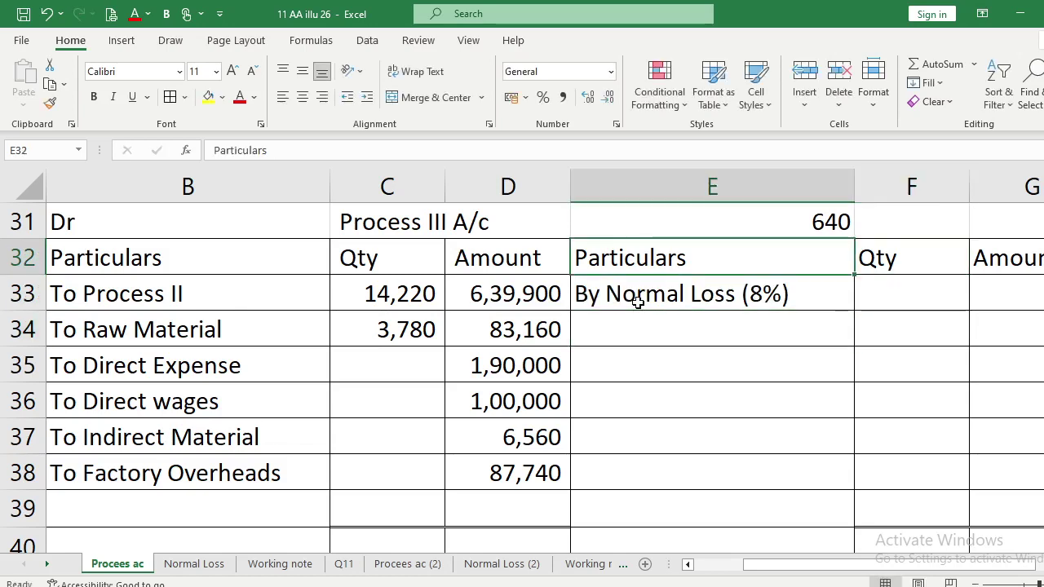
type("=")
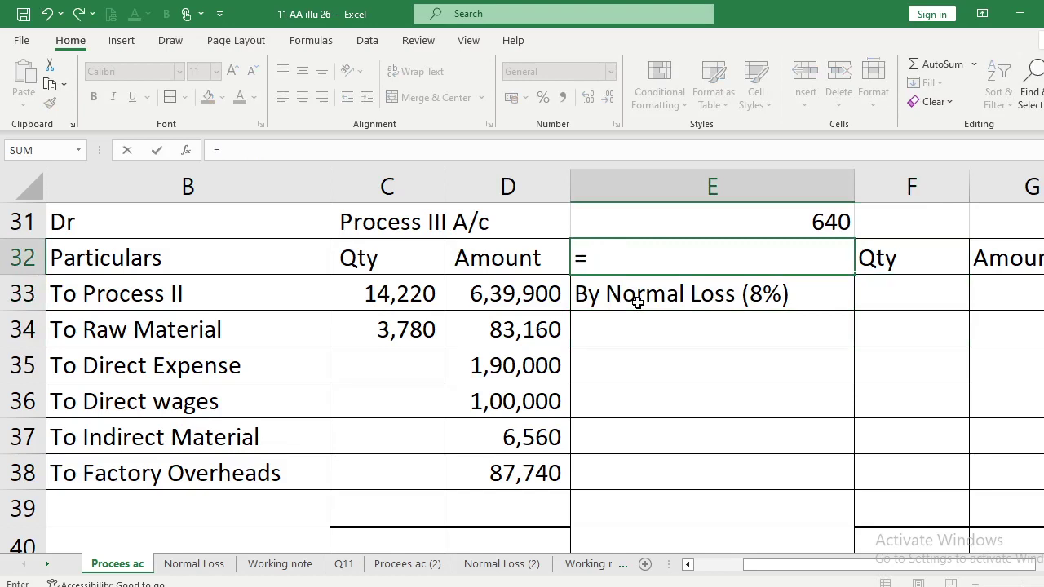
key("Escape")
key("Up")
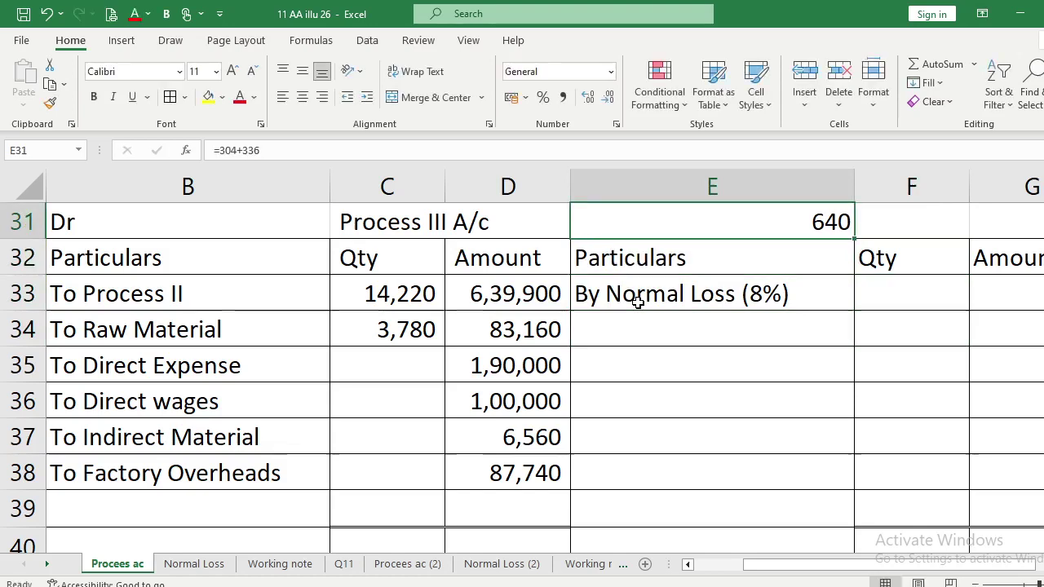
type("=")
key("Left")
key("Left")
key("Down")
key("Down")
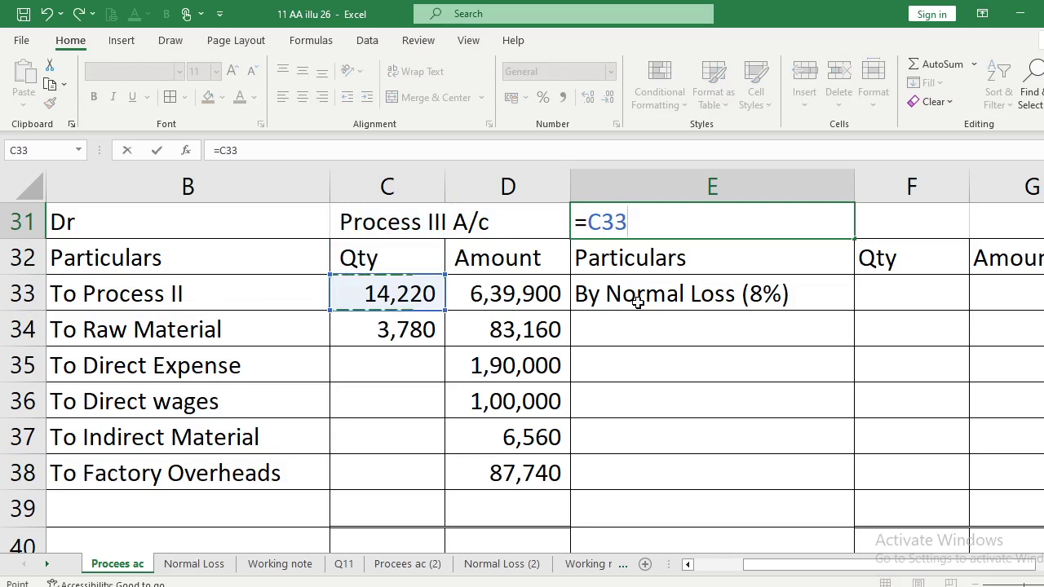
type("+")
key("Down")
key("Left")
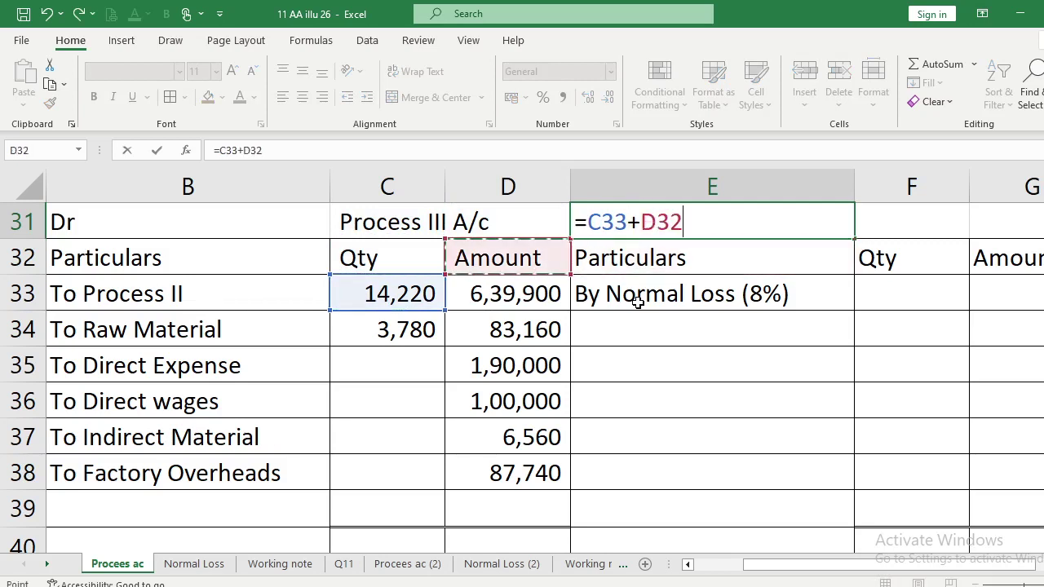
key("Down")
key("Down")
key("Left")
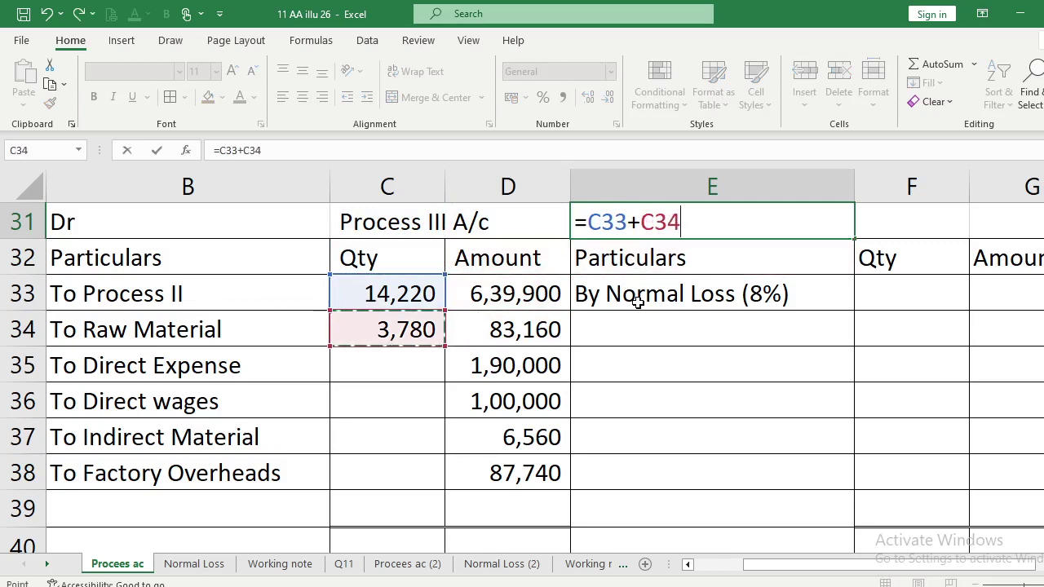
key("Return")
Calculate the normal loss quantity in cell F33 with the formula =18000*8%.
key("Up")
key("Up")
key("Up")
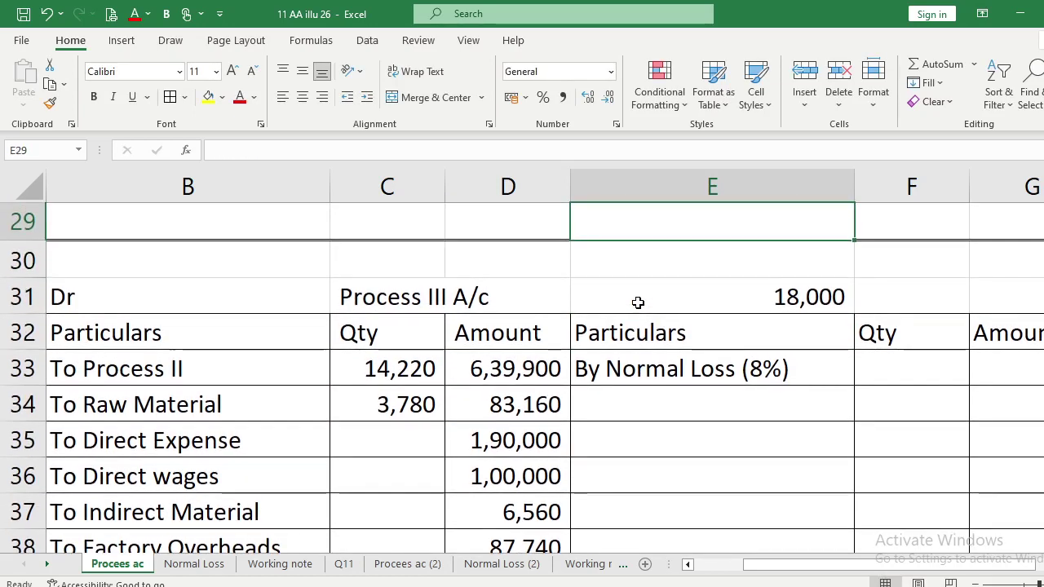
key("Down")
key("Down")
key("Down")
key("Down")
key("Right")
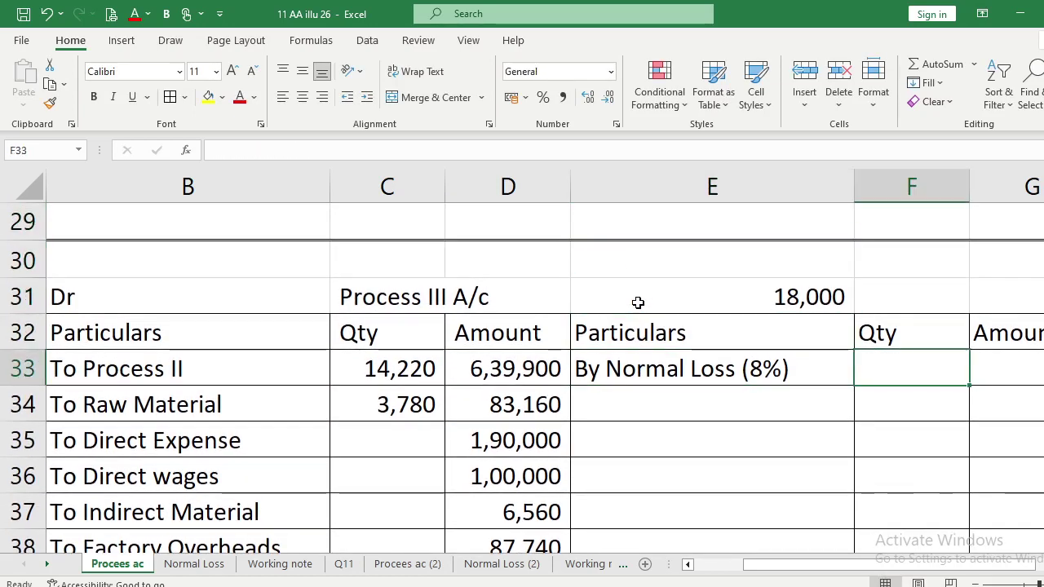
type("=18000")
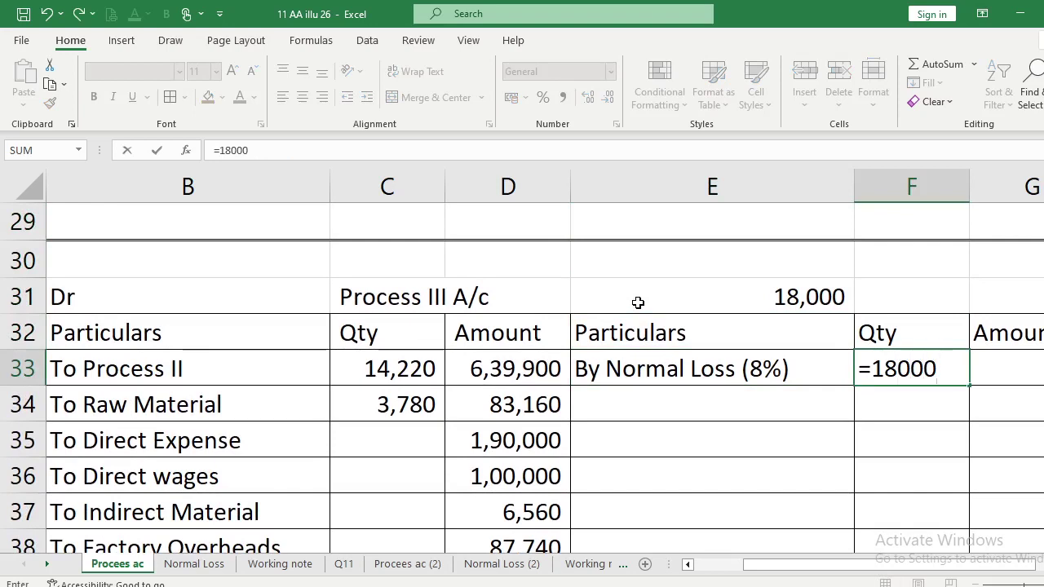
type("*8%")
key("Return")
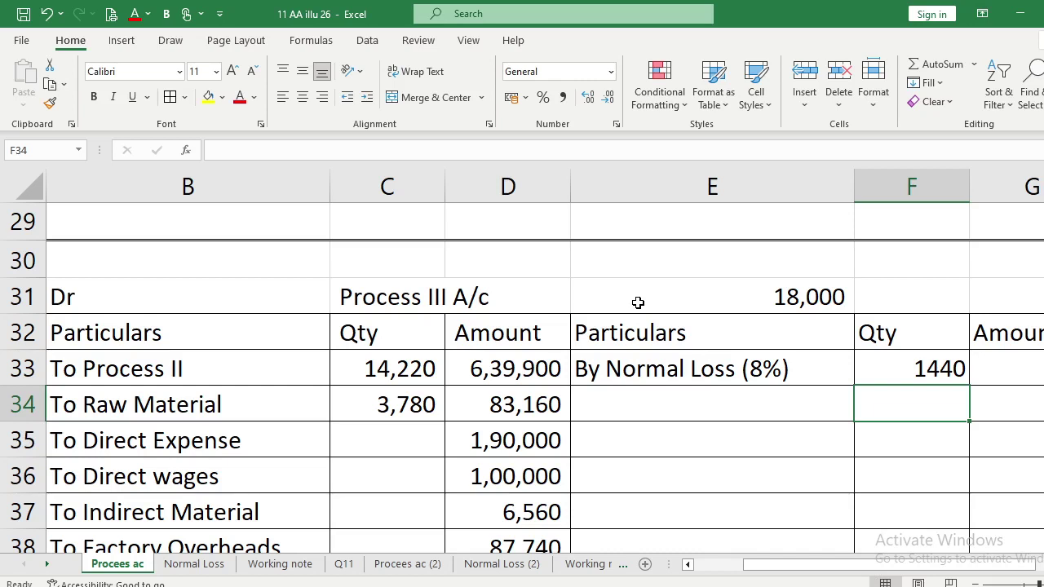
Look up the Process III scrap value per unit in Q11.pdf, and calculate the normal loss amount in cell G33 with =F33*10.
key("alt+Tab")
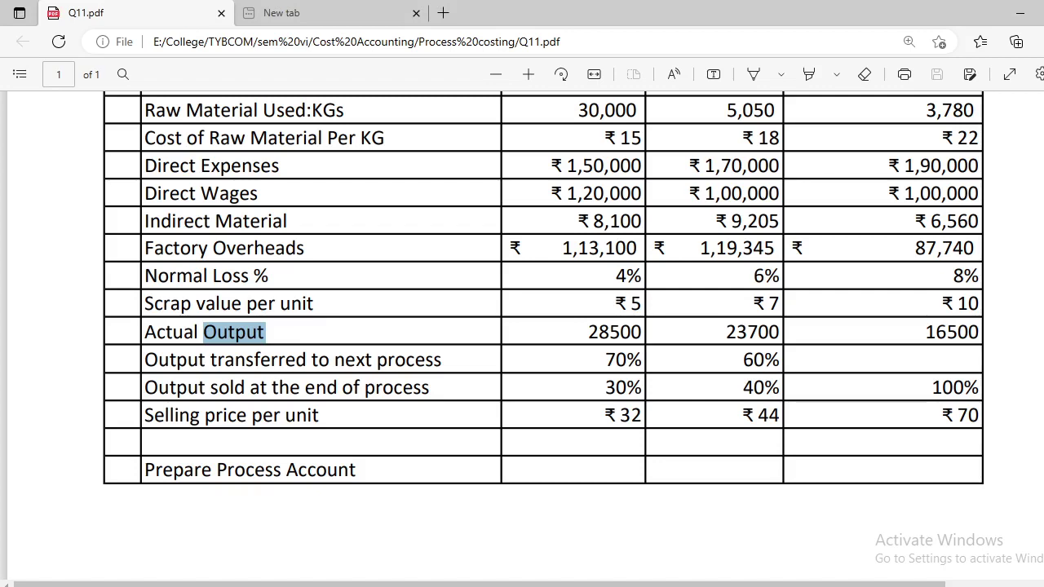
key("alt+Tab")
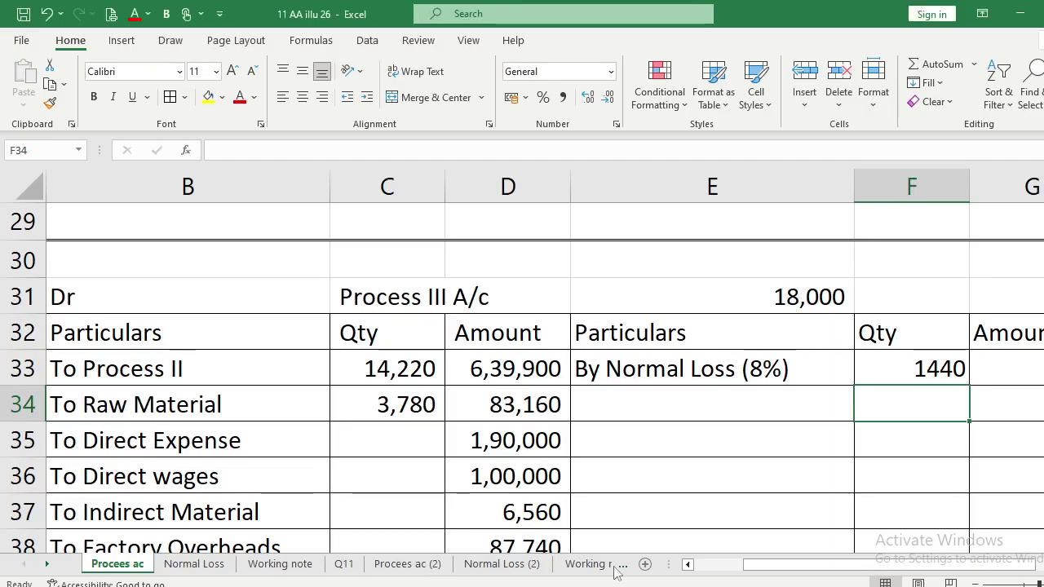
left_click(1026, 376)
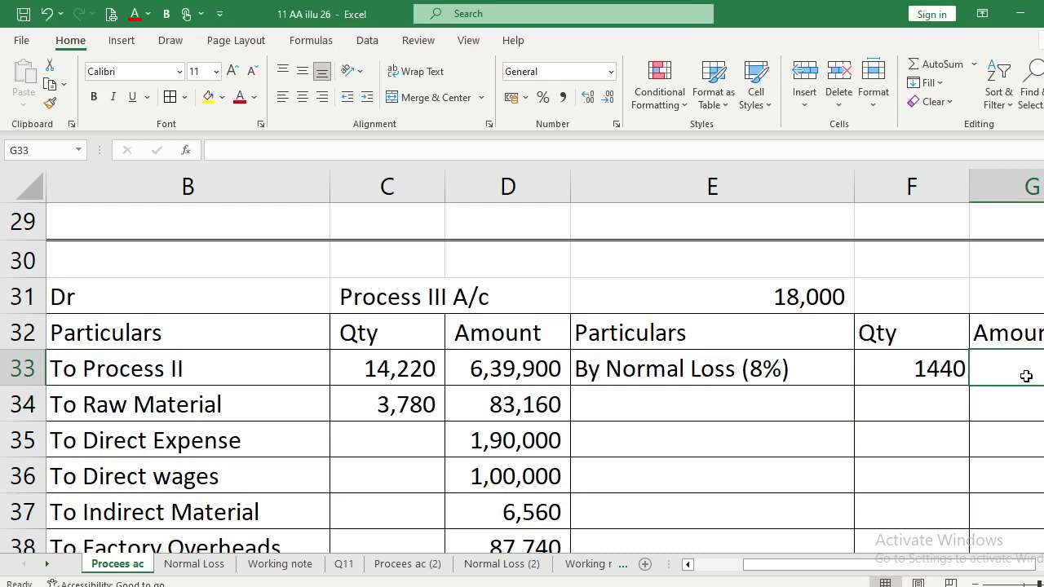
type("=")
key("Left")
type("*10")
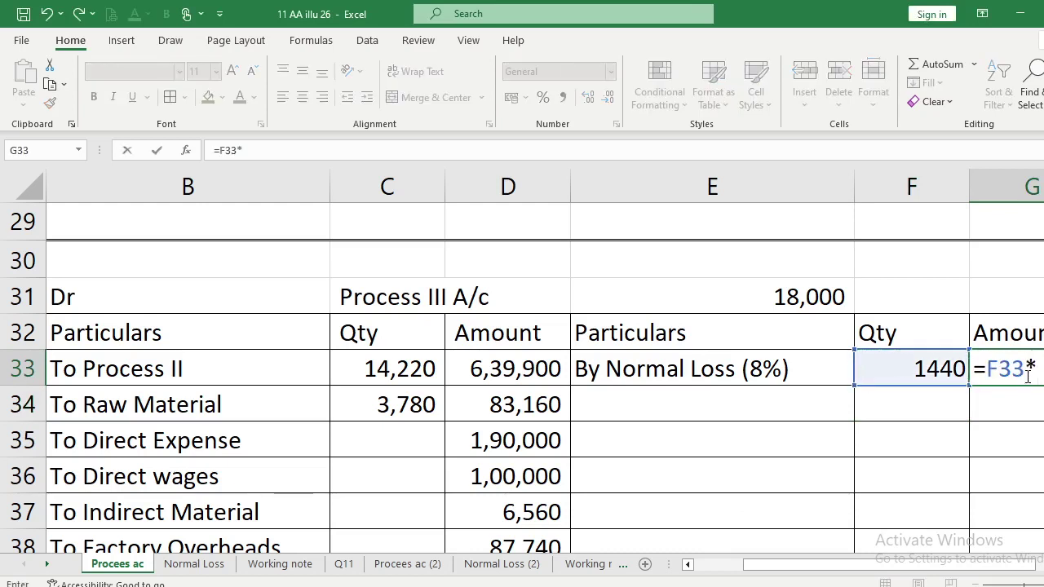
key("Return")
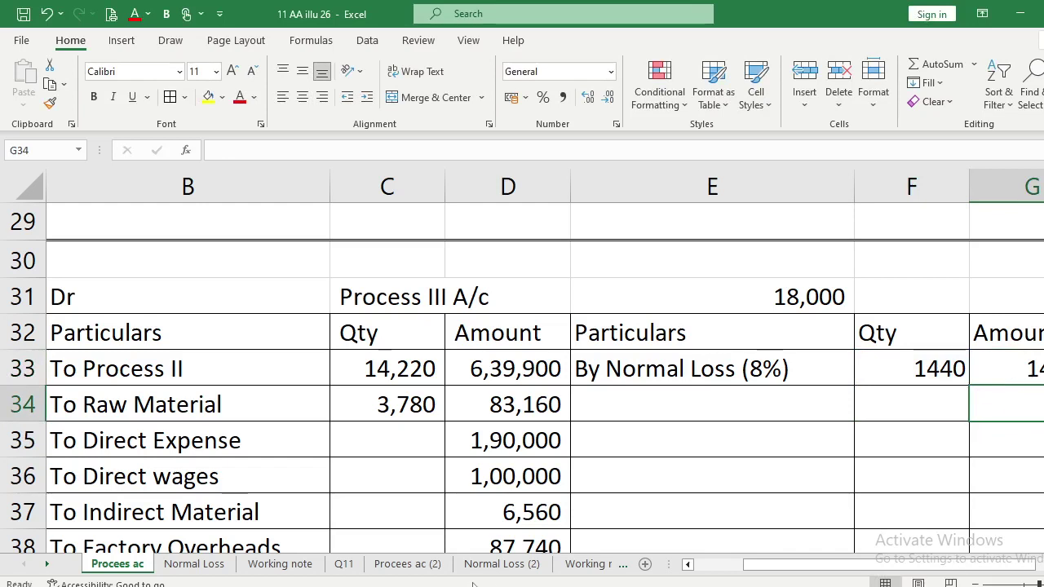
Check the total of the Process III debit amounts in cells D33 to D38.
scroll(490, 278, "down", 2)
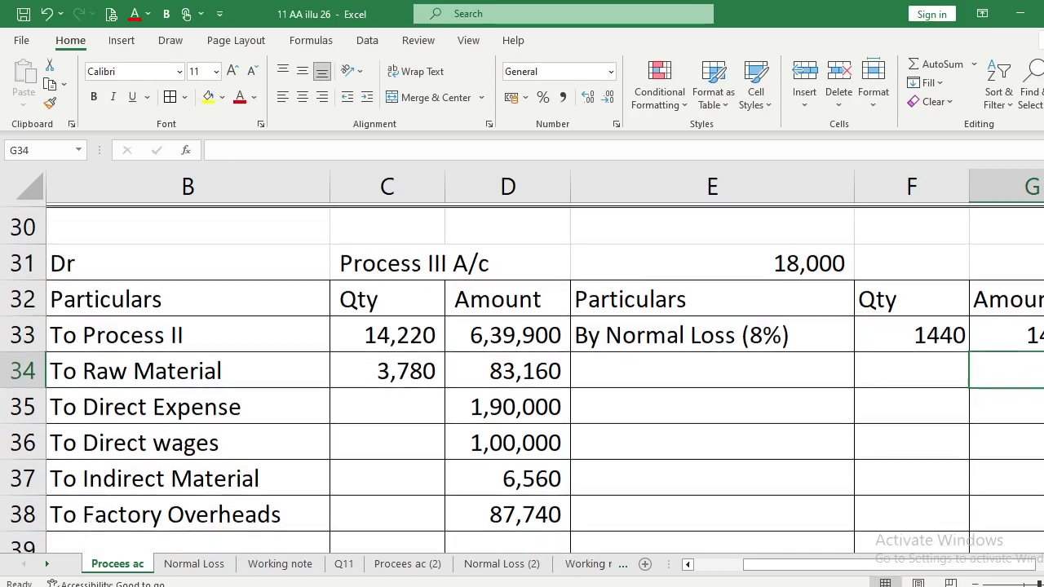
left_click(488, 295)
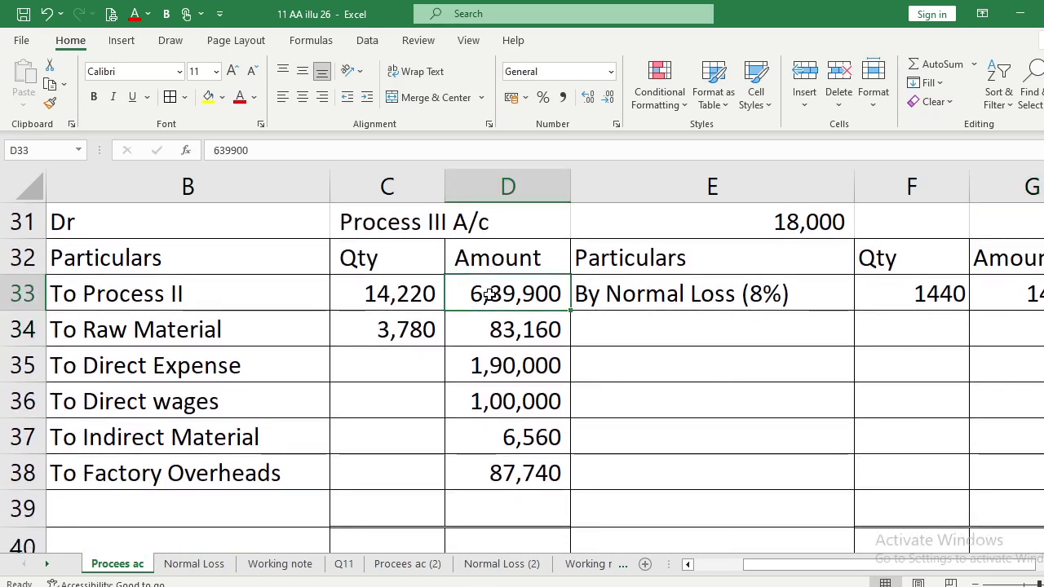
key("shift+Down")
key("shift+Down")
key("shift+Down")
key("shift+Down")
key("shift+Down")
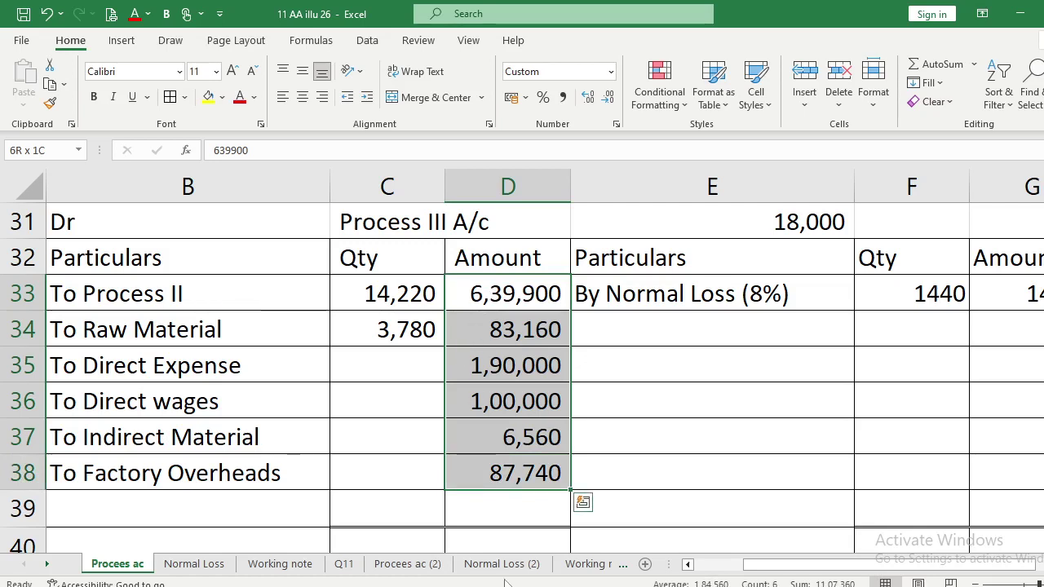
On the Working note sheet, change the third process heading in cell B31 to Process III.
left_click(313, 566)
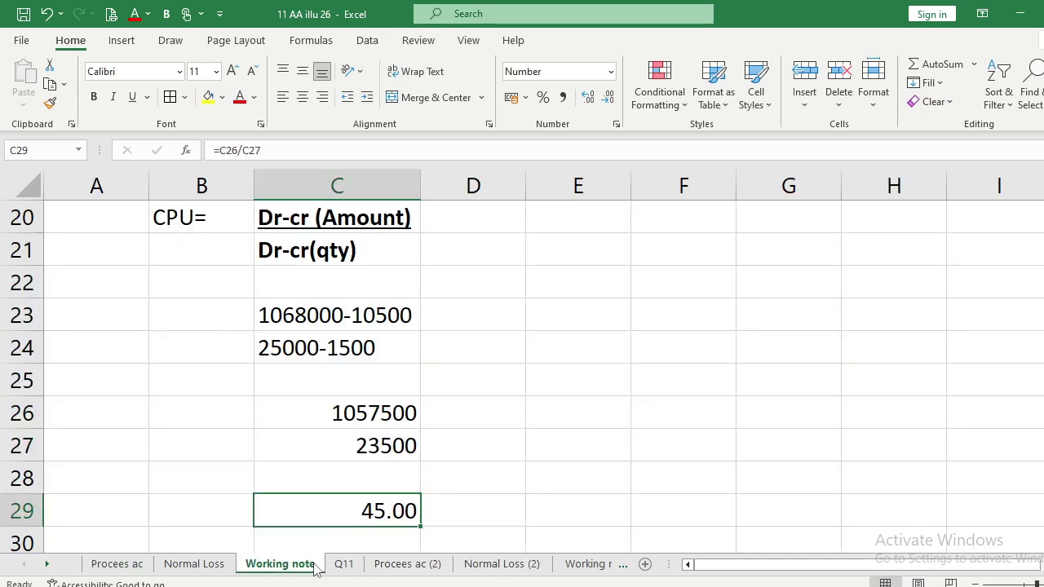
key("Down")
key("Down")
key("Down")
key("Down")
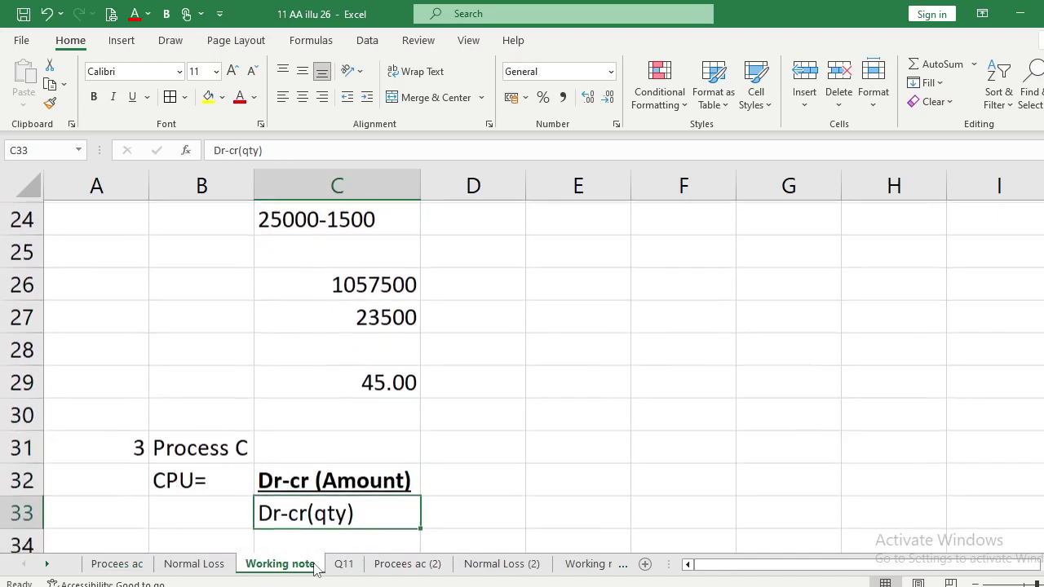
key("Up")
key("Left")
key("Up")
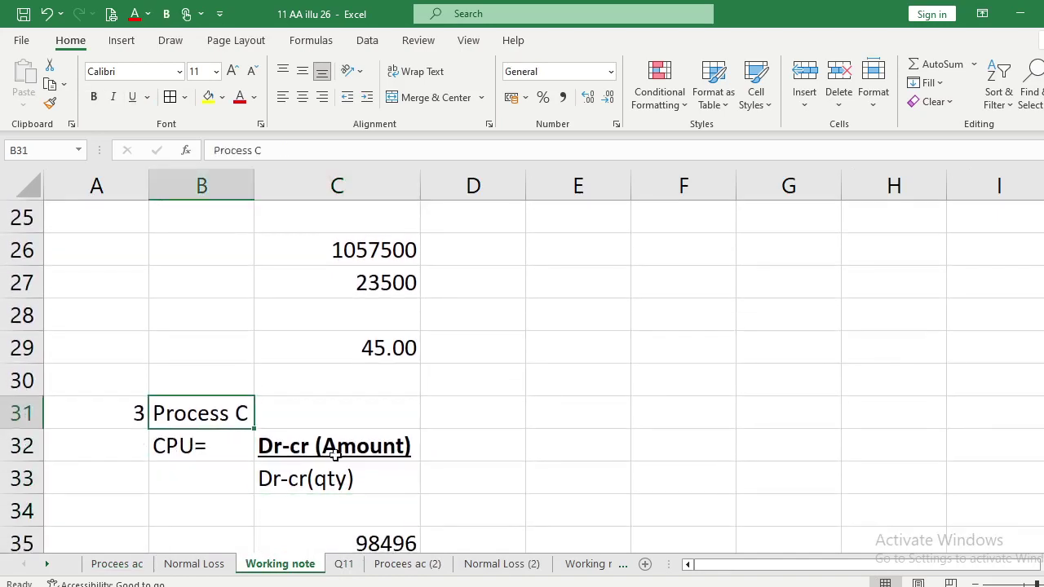
left_click(258, 150)
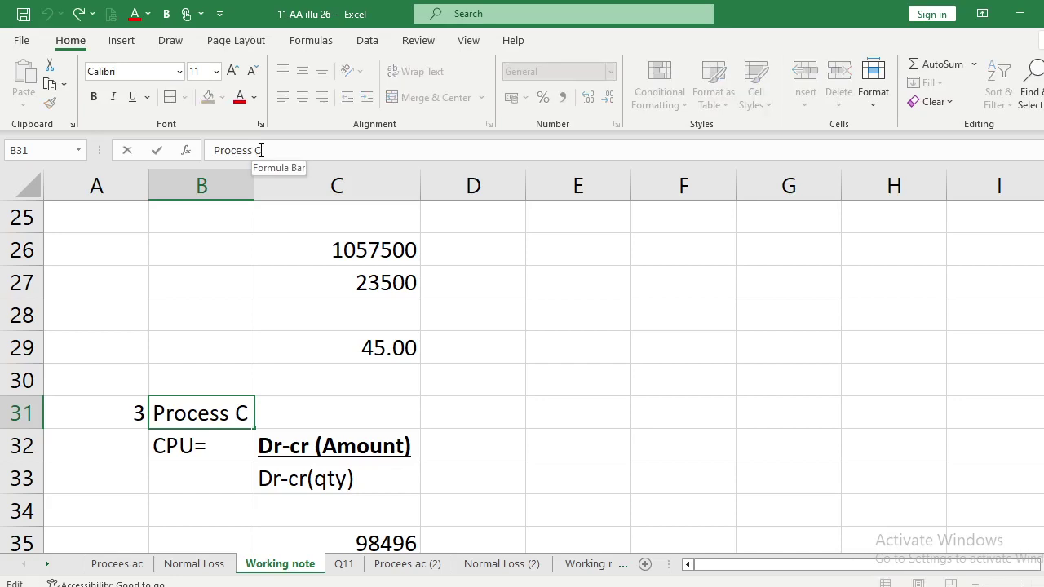
key("BackSpace")
type("III")
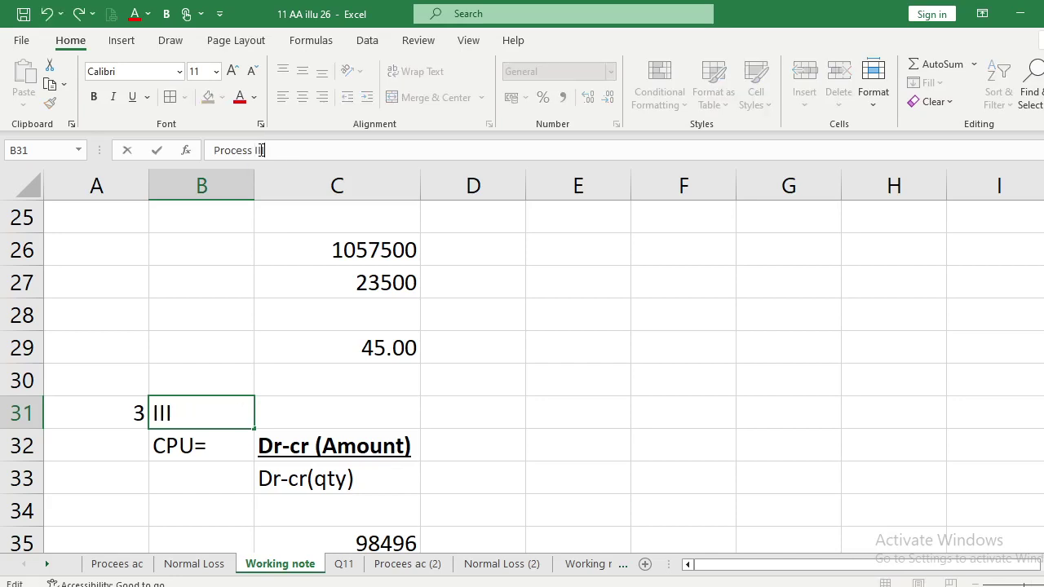
key("Return")
key("Down")
key("Down")
key("Down")
key("Down")
key("Down")
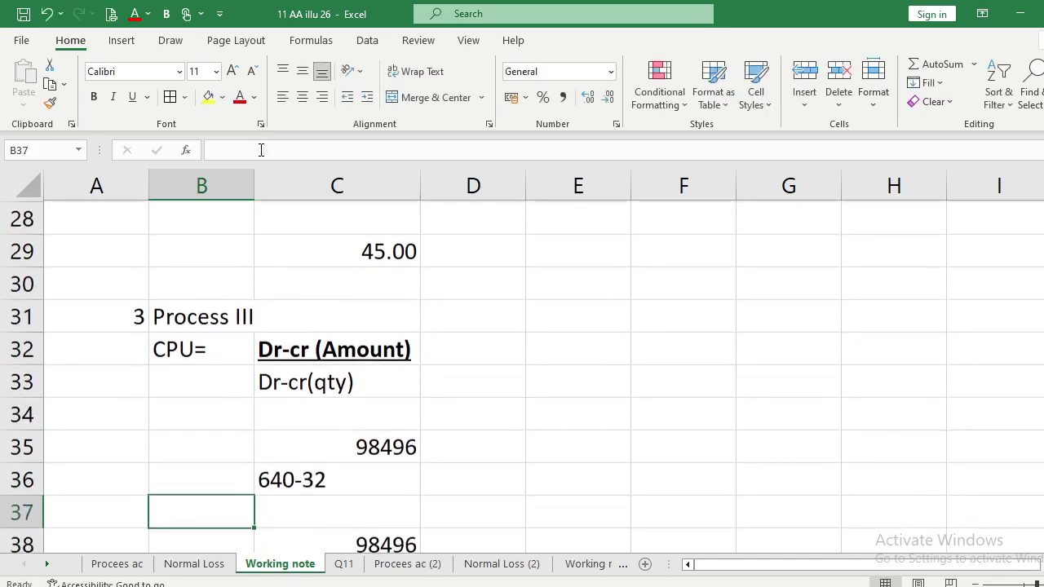
key("Up")
key("Up")
key("Right")
type("11")
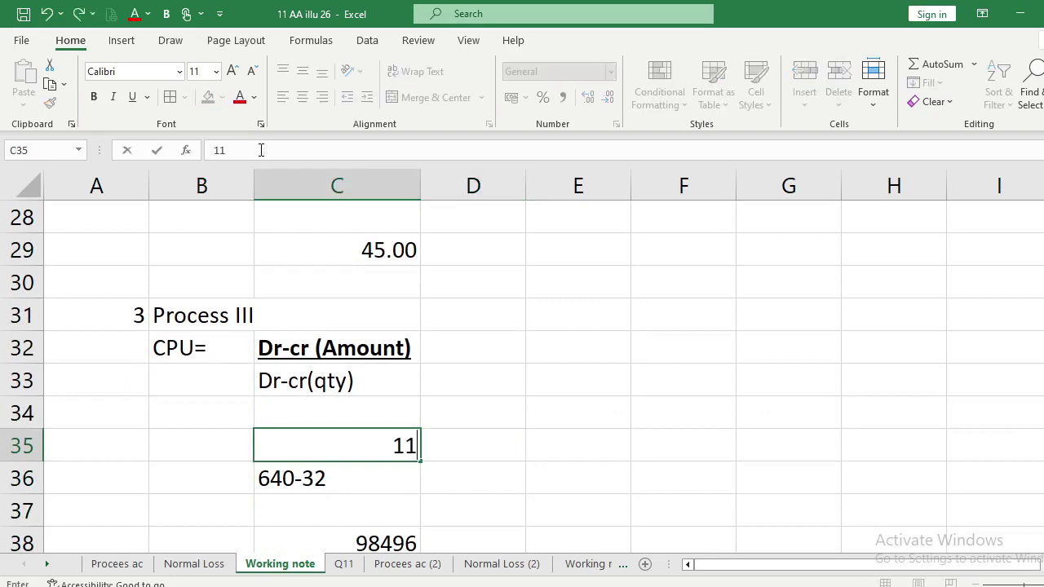
type("07360")
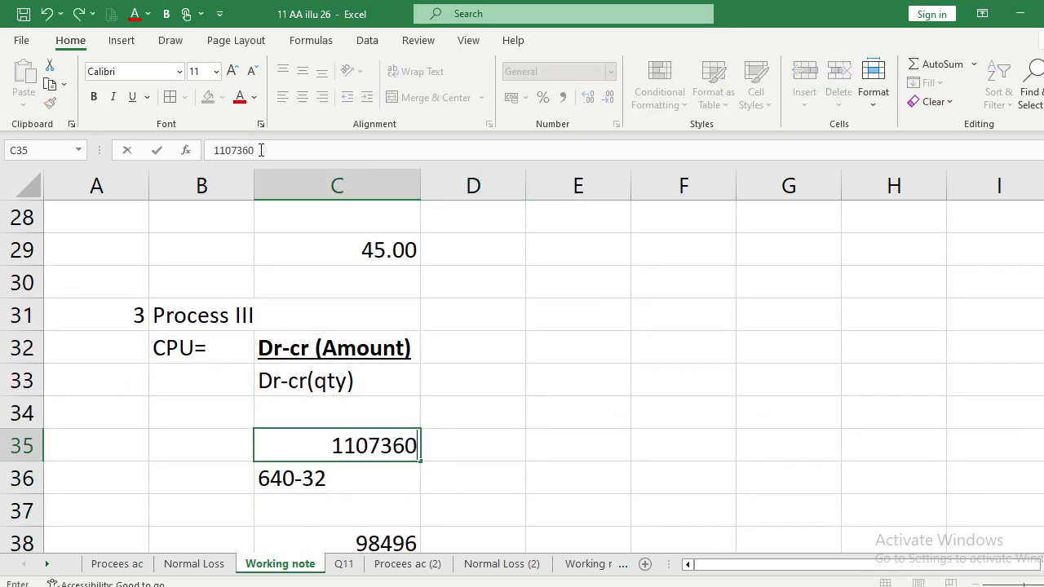
type("-")
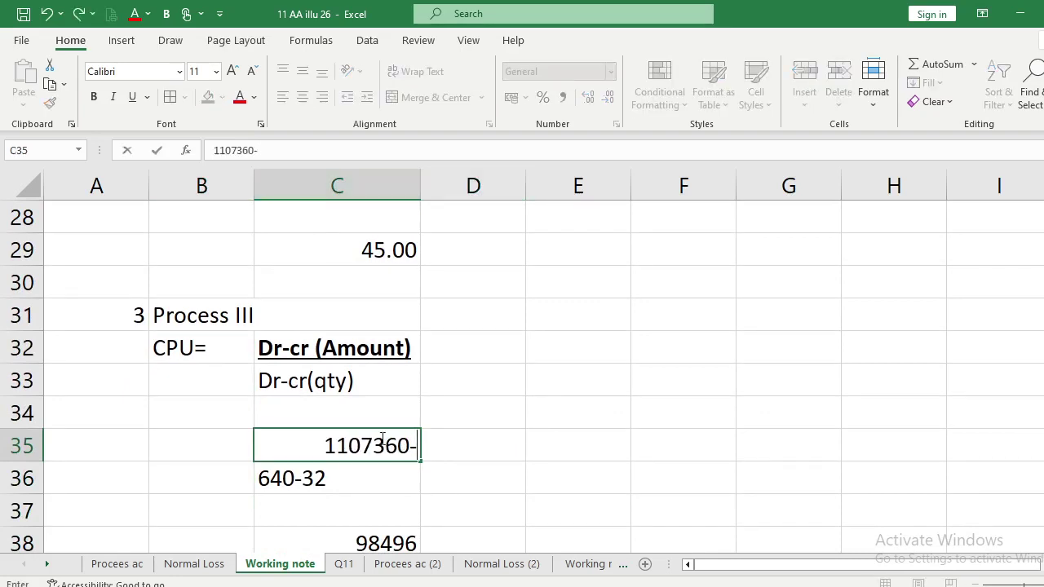
left_click(135, 569)
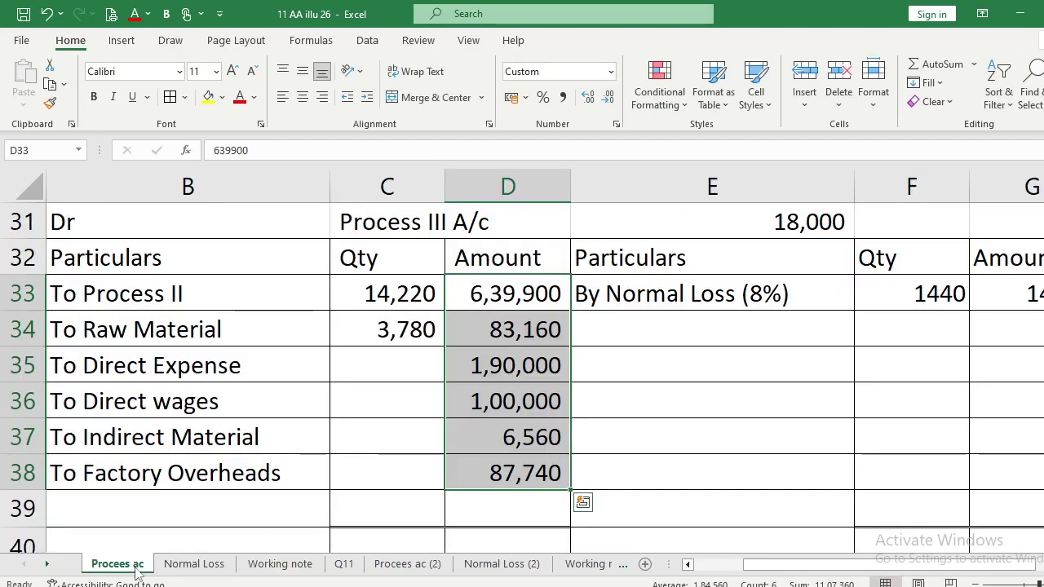
left_click(275, 568)
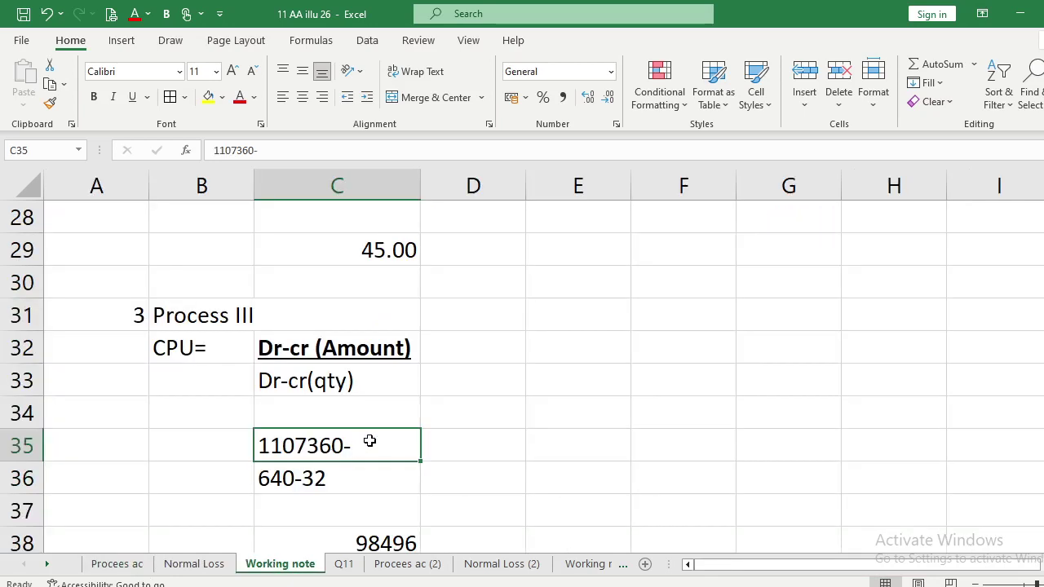
double_click(371, 442)
type("14400")
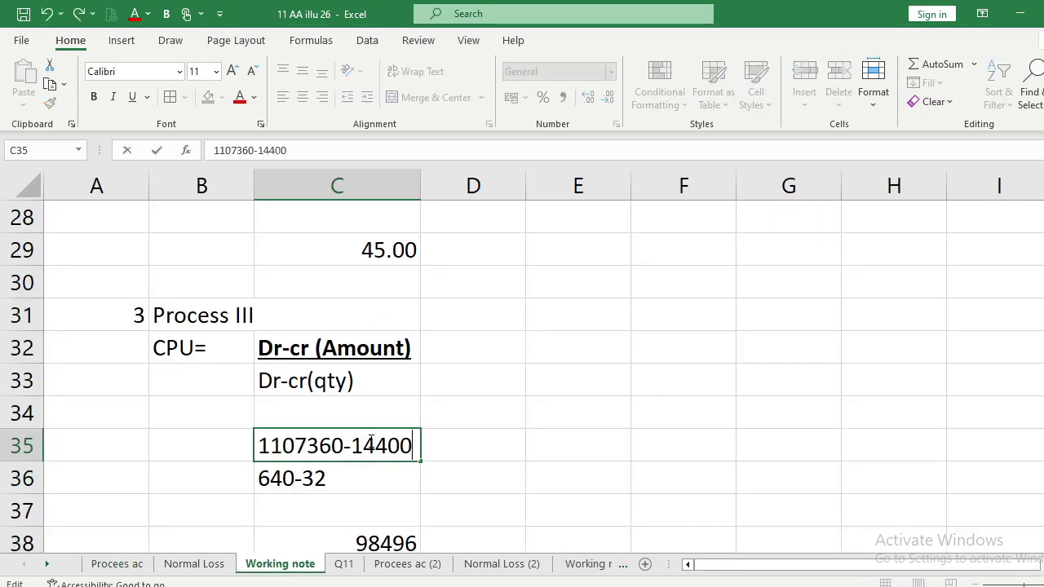
key("Return")
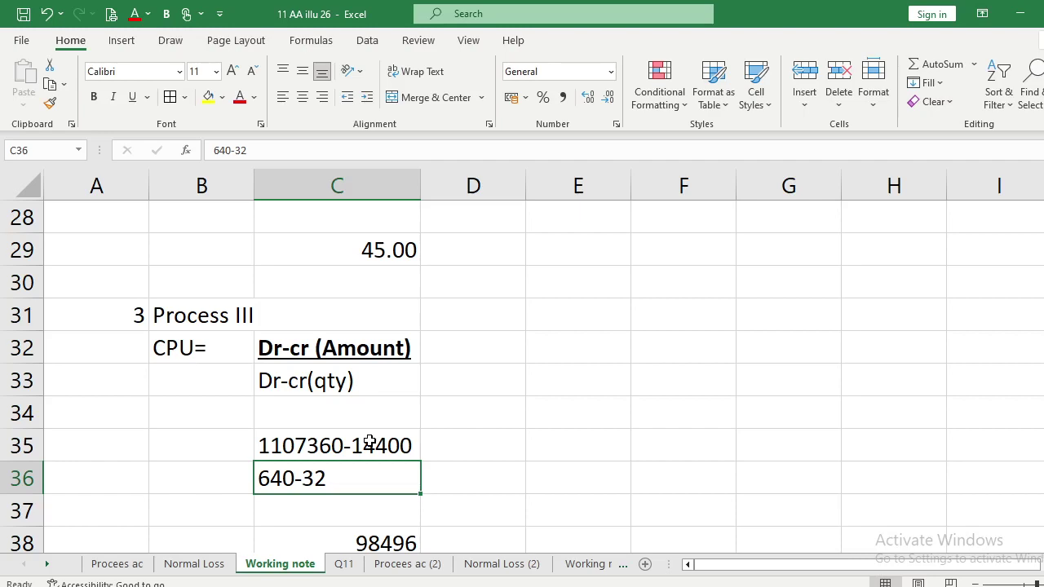
Check the Process III quantities on the Procees ac sheet, and enter the quantity working 18000-1440 in cell C36 of the Working note sheet.
left_click(118, 566)
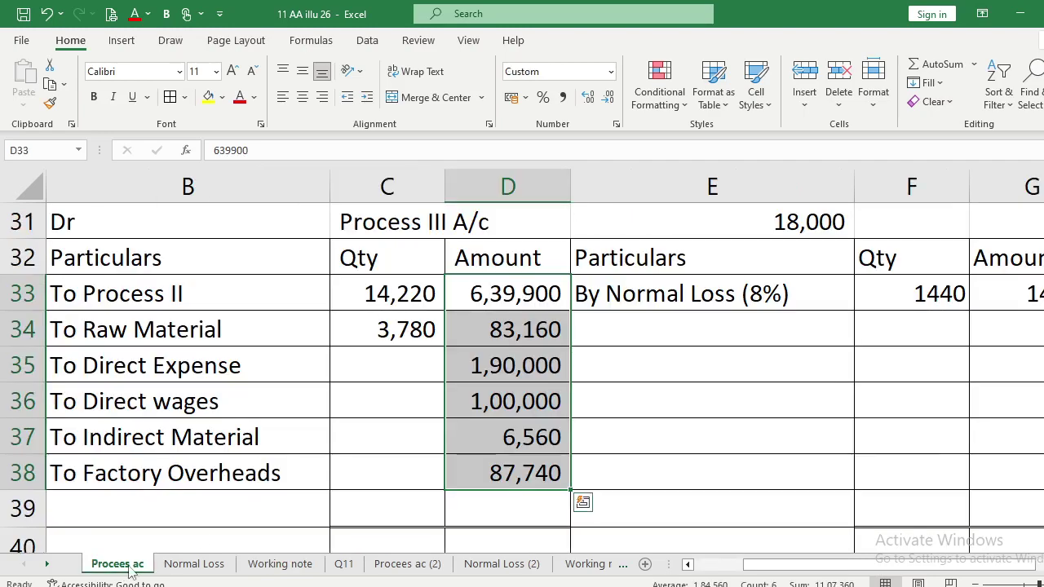
left_click(254, 562)
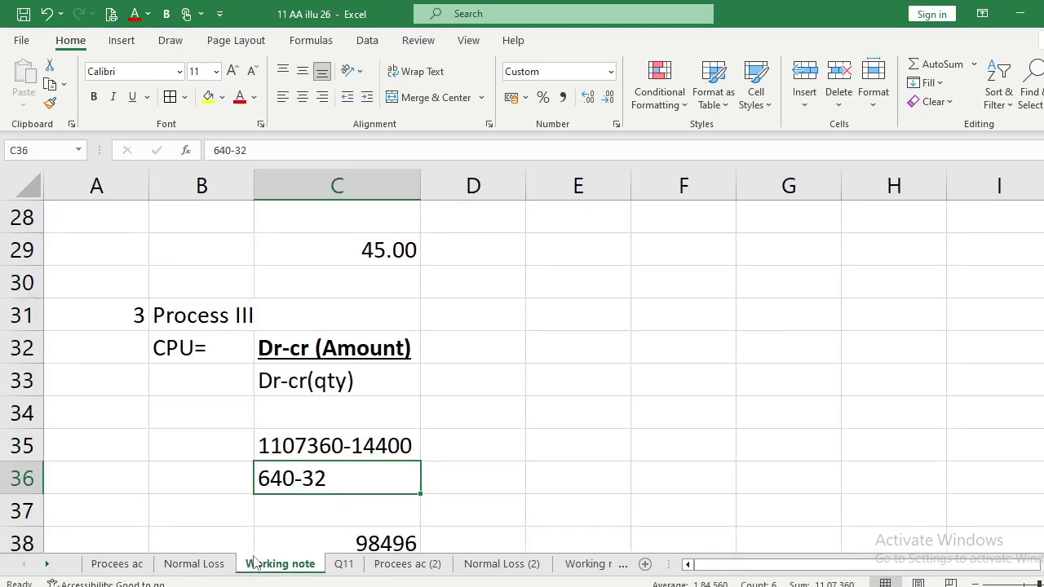
type("18000")
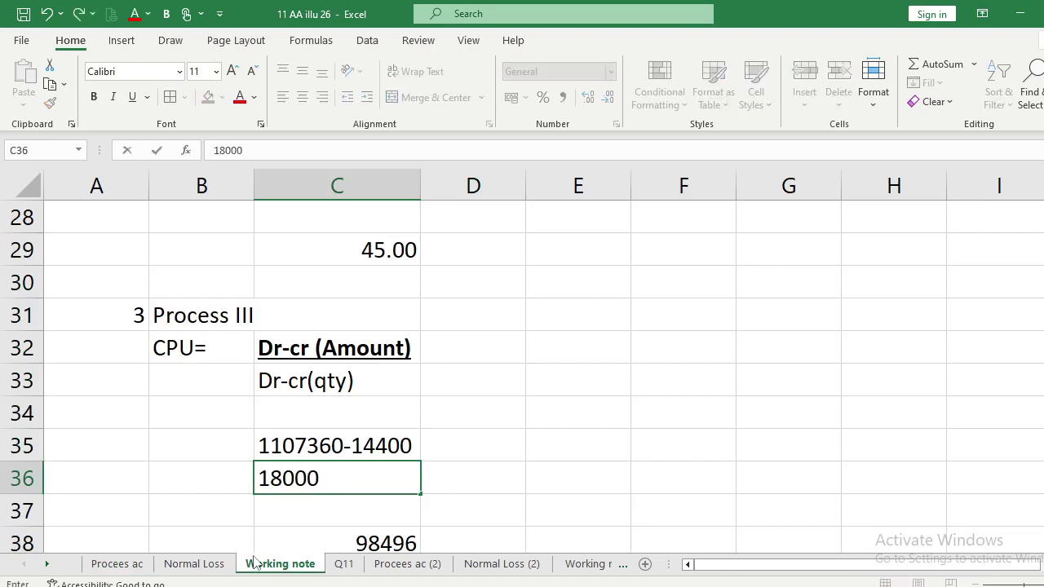
type("-1440")
key("Return")
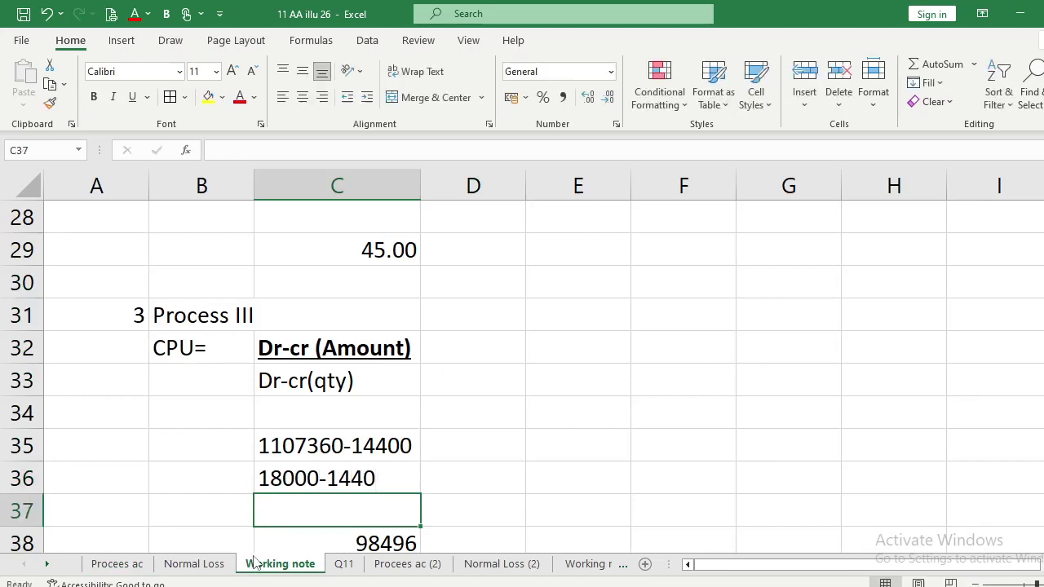
left_click(144, 566)
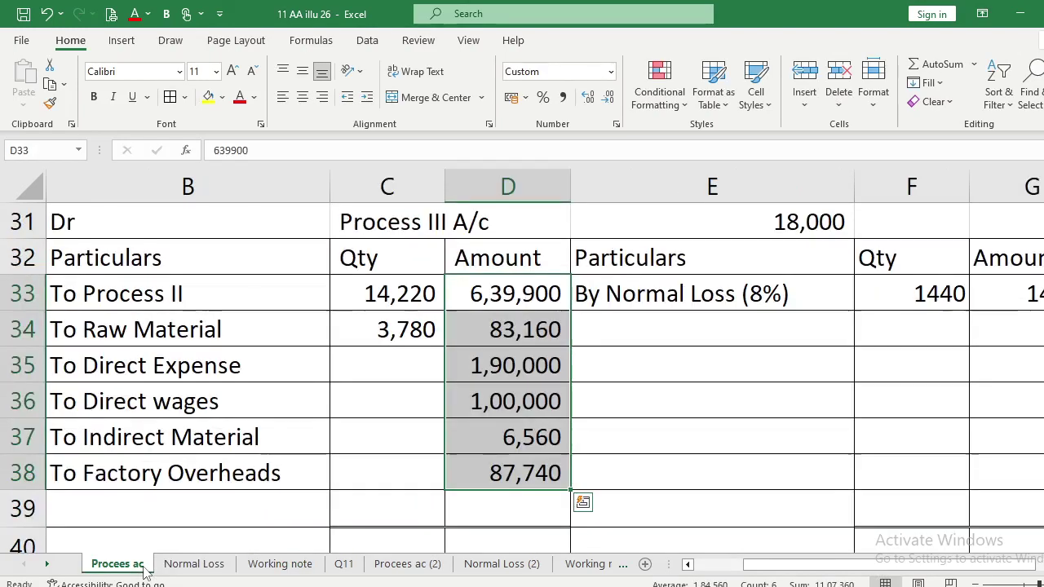
left_click(254, 567)
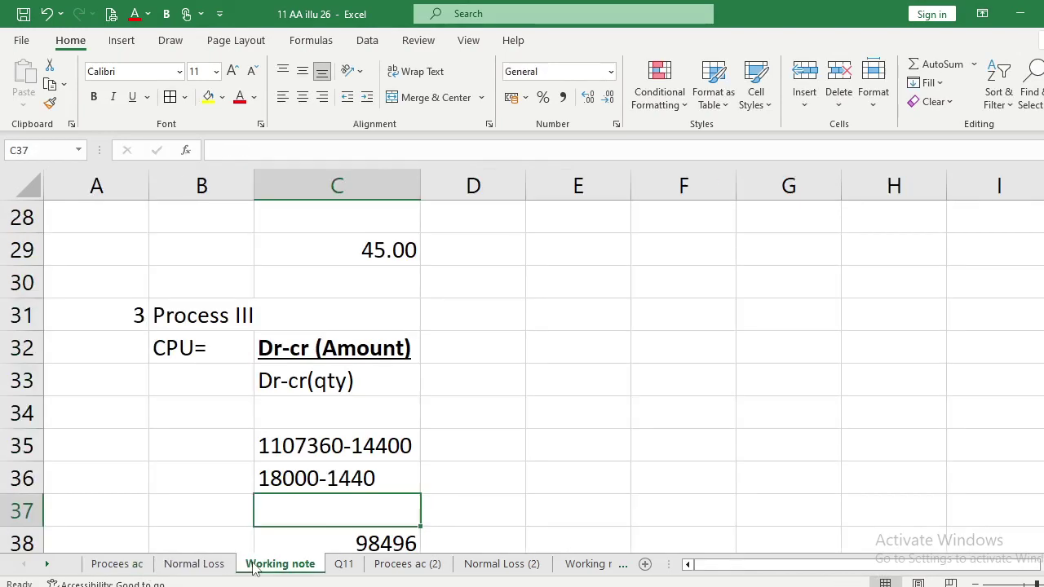
key("Down")
key("Down")
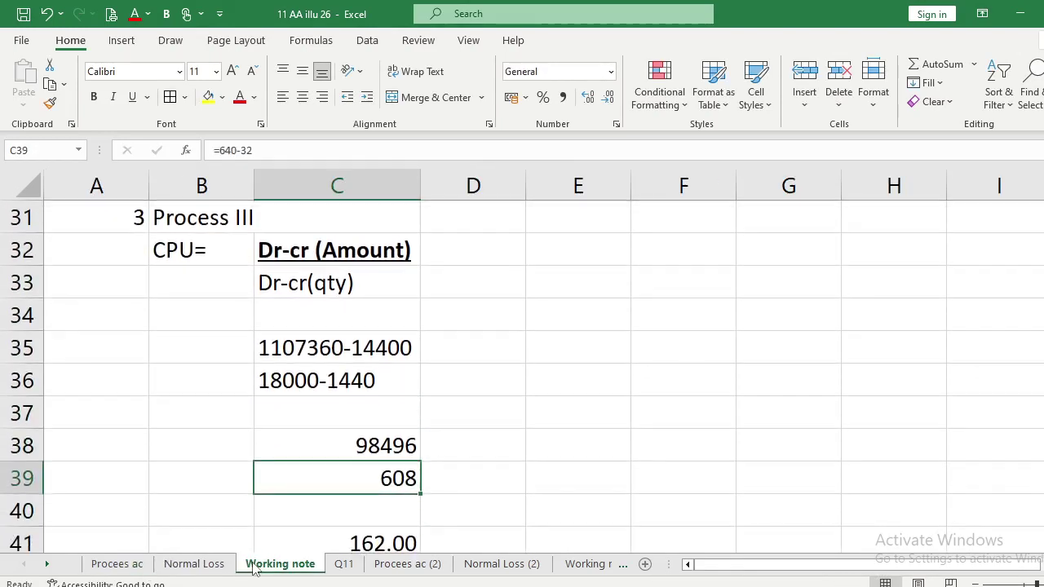
key("Up")
key("Up")
key("Up")
key("Up")
key("ctrl+c")
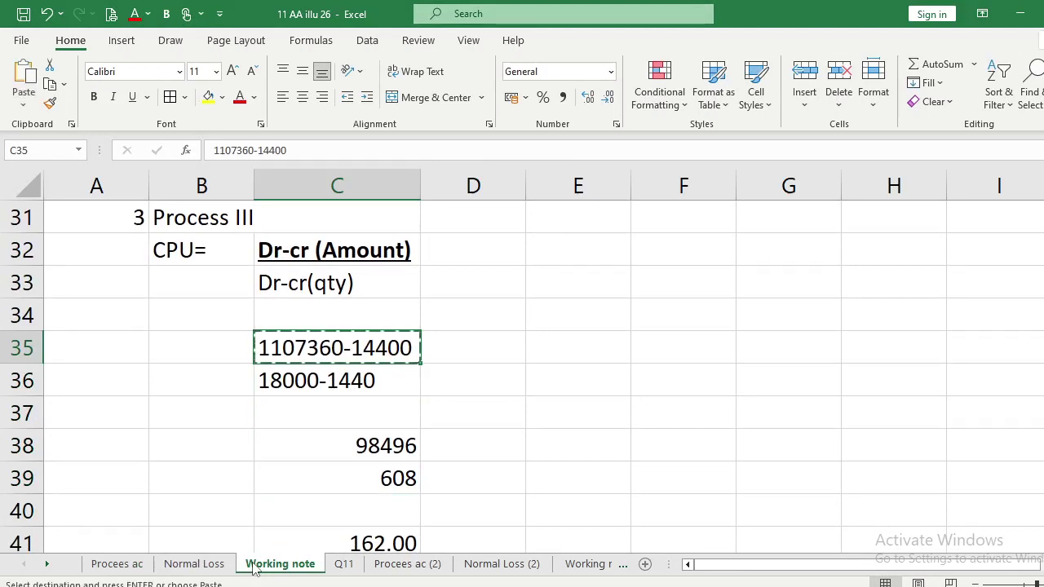
key("Down")
key("Down")
key("Down")
key("ctrl+v")
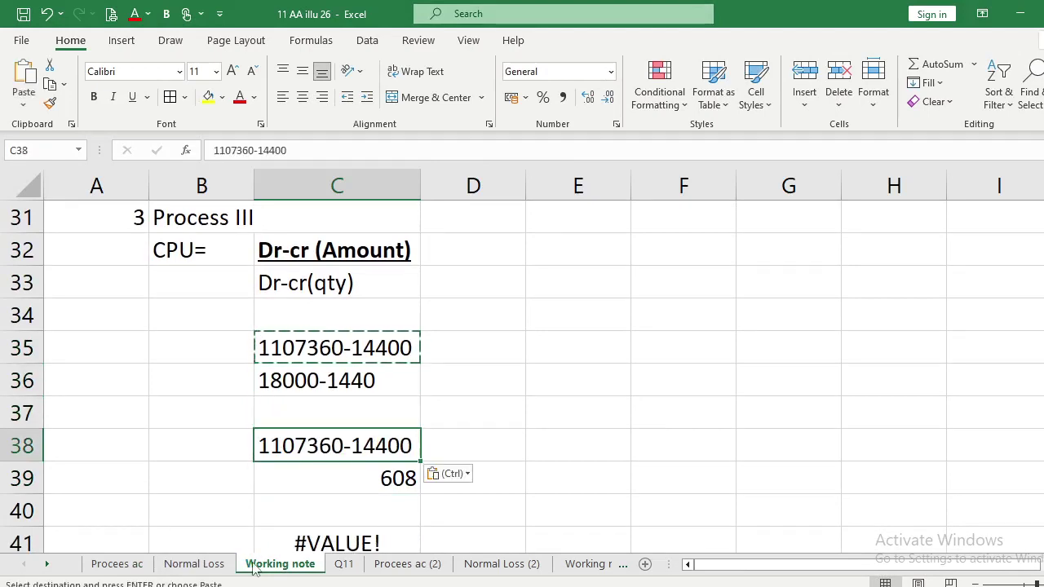
left_click(207, 150)
type("=")
key("Return")
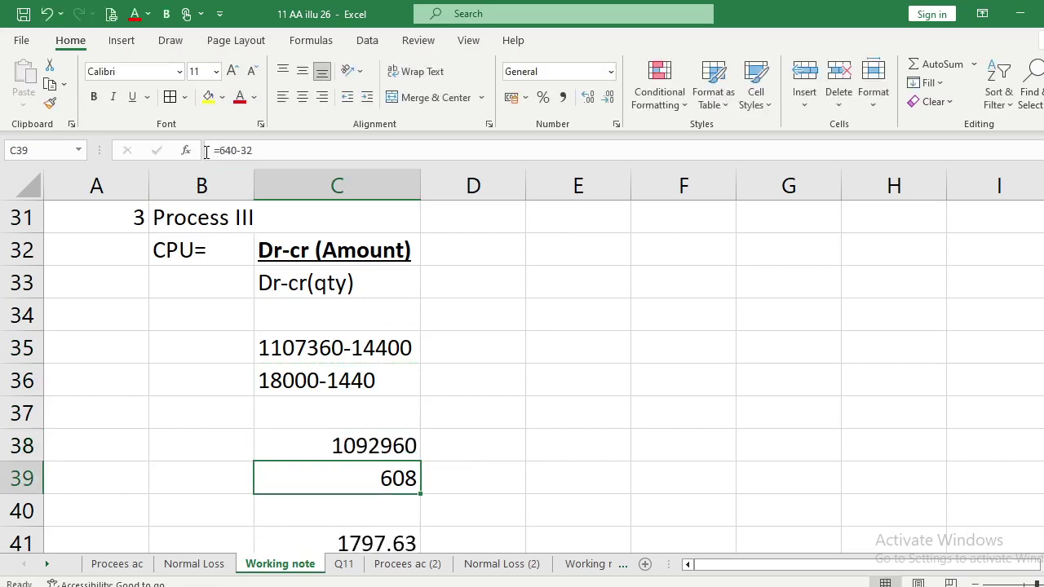
Copy the quantity working from C36 into cell C39 and make it the formula =18000-1440.
key("Up")
key("Up")
key("Up")
key("ctrl+c")
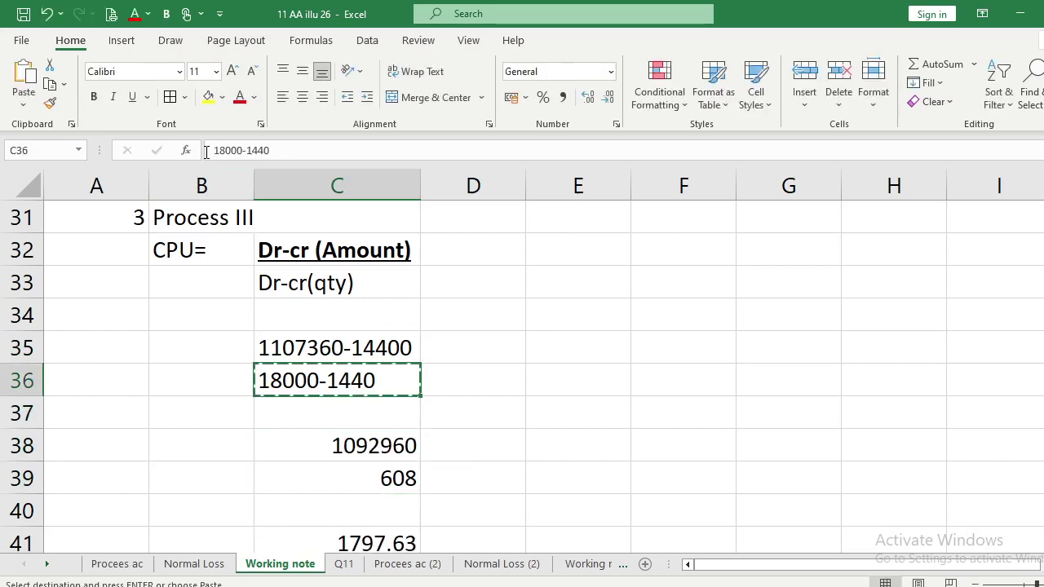
key("Down")
key("Down")
key("Down")
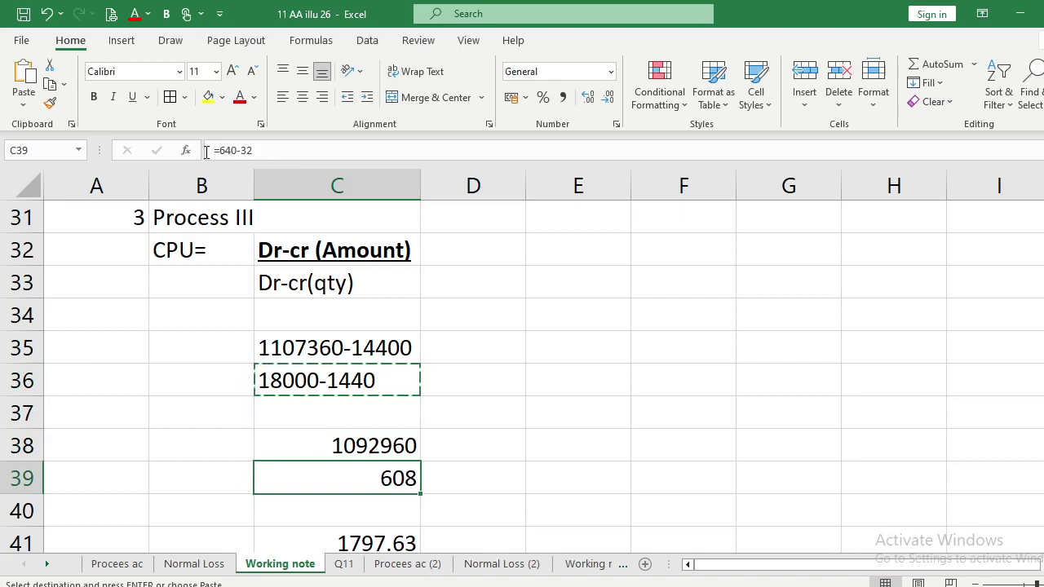
key("ctrl+v")
left_click(207, 152)
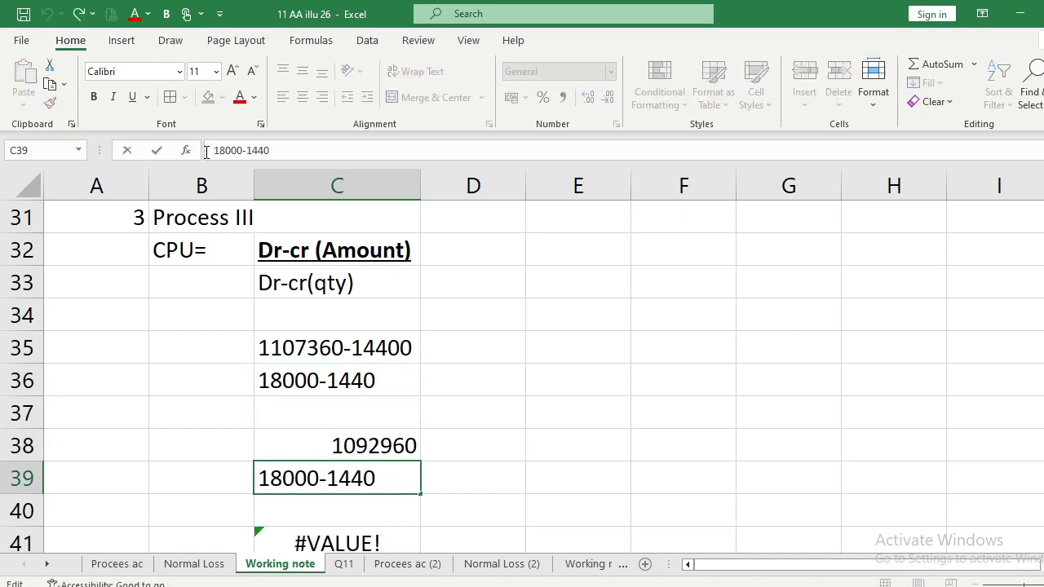
type("=")
key("Return")
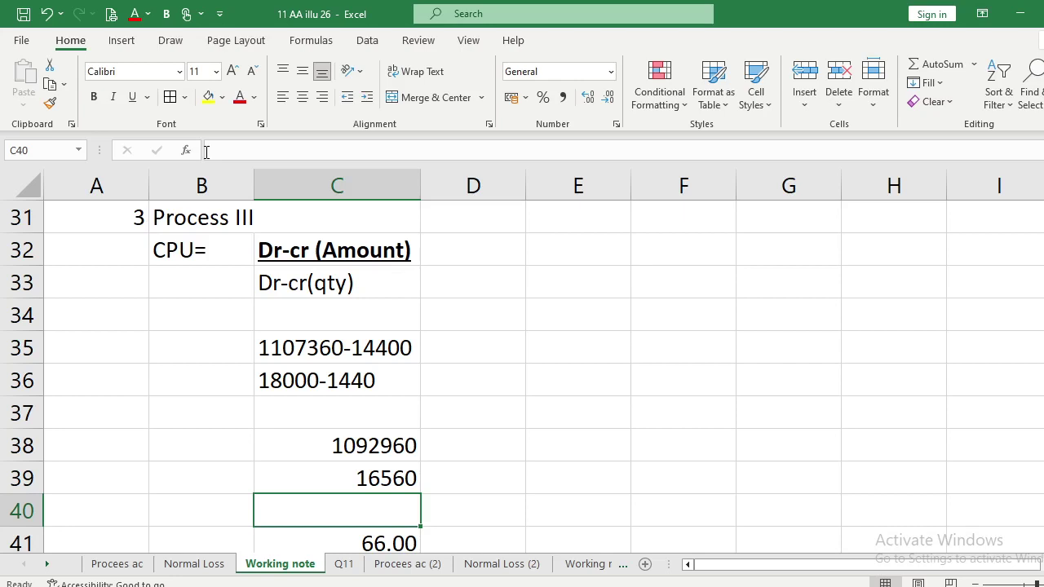
Review the Process III cost per unit working on the Working note sheet, from the CPU formula heading through the division in C41.
key("Down")
key("Down")
key("Down")
key("Up")
key("Up")
key("Up")
key("Up")
key("Up")
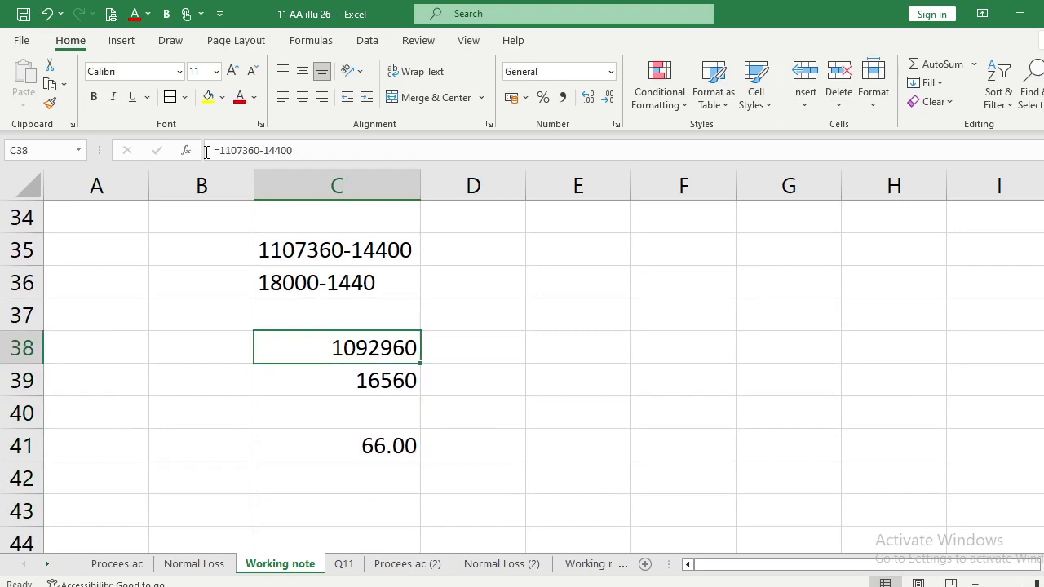
key("Up")
key("Up")
key("Up")
key("Up")
key("Up")
key("Up")
key("Down")
key("Down")
key("Down")
key("Down")
key("Down")
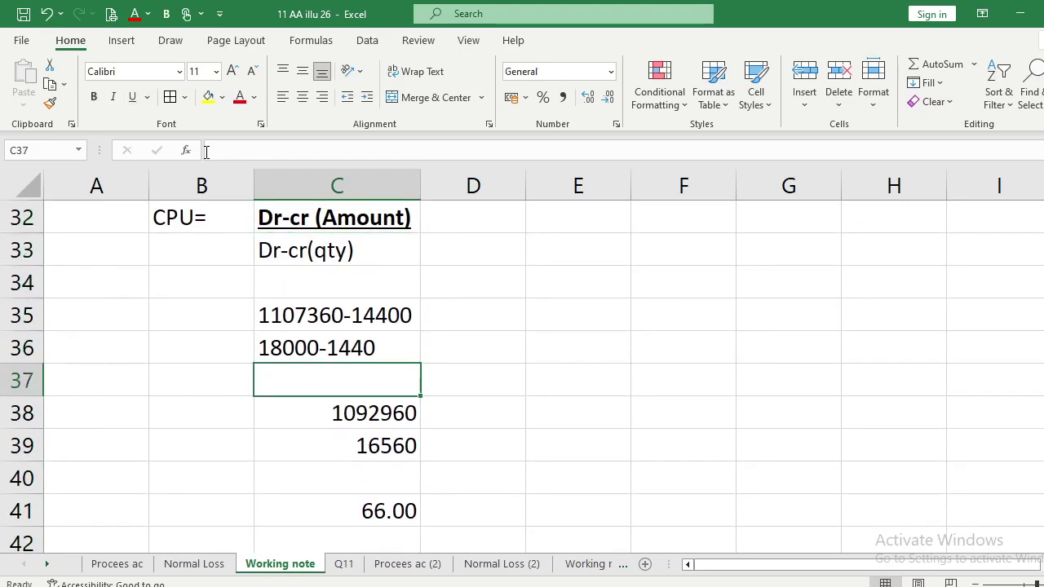
key("Down")
key("Down")
key("Down")
key("Down")
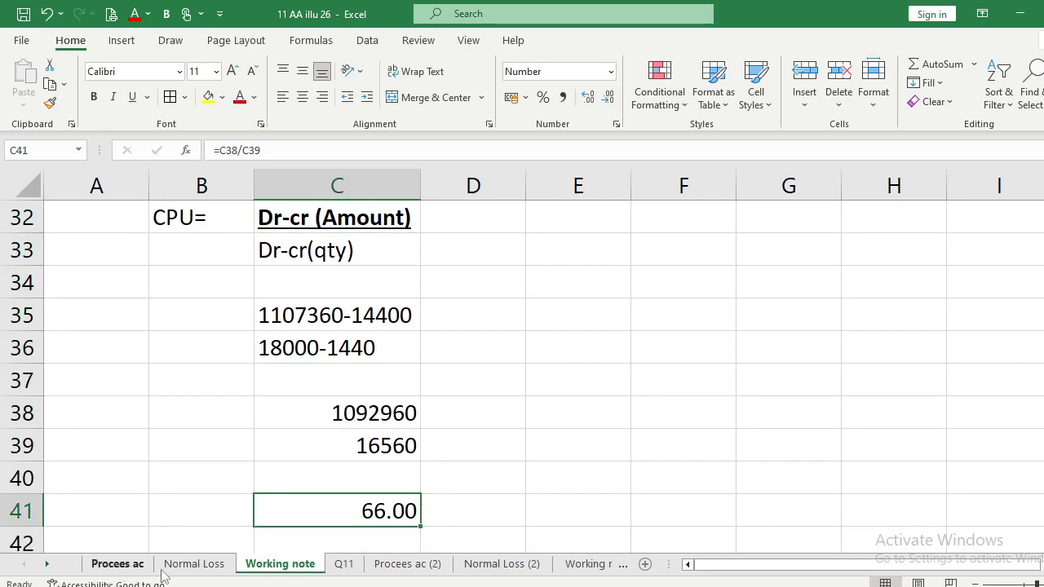
Check the Q11 question PDF, and enter By Output c/d in cell E35 of the Process III account on the Procees ac sheet.
key("alt+Tab")
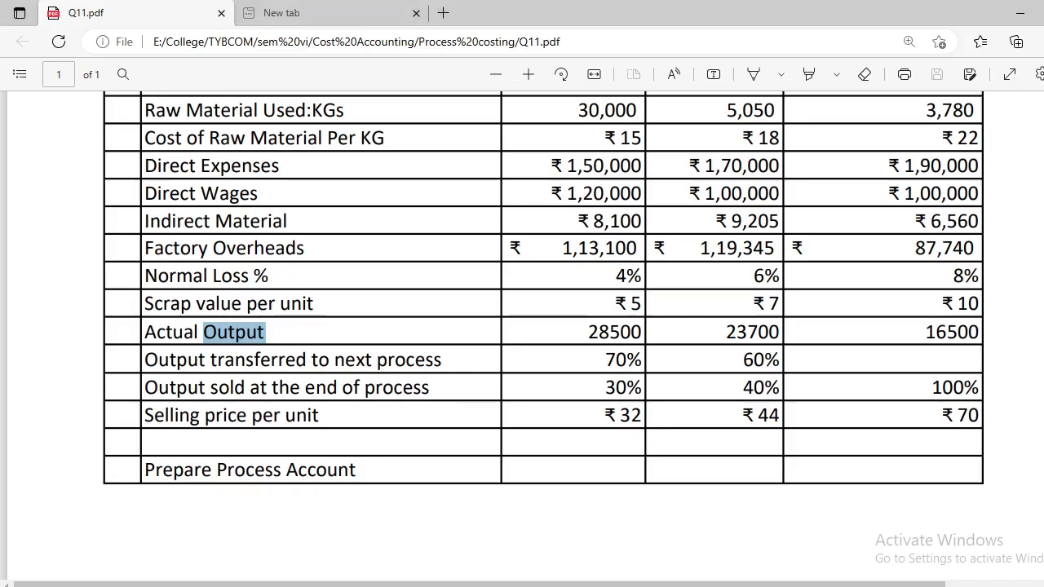
key("alt+Tab")
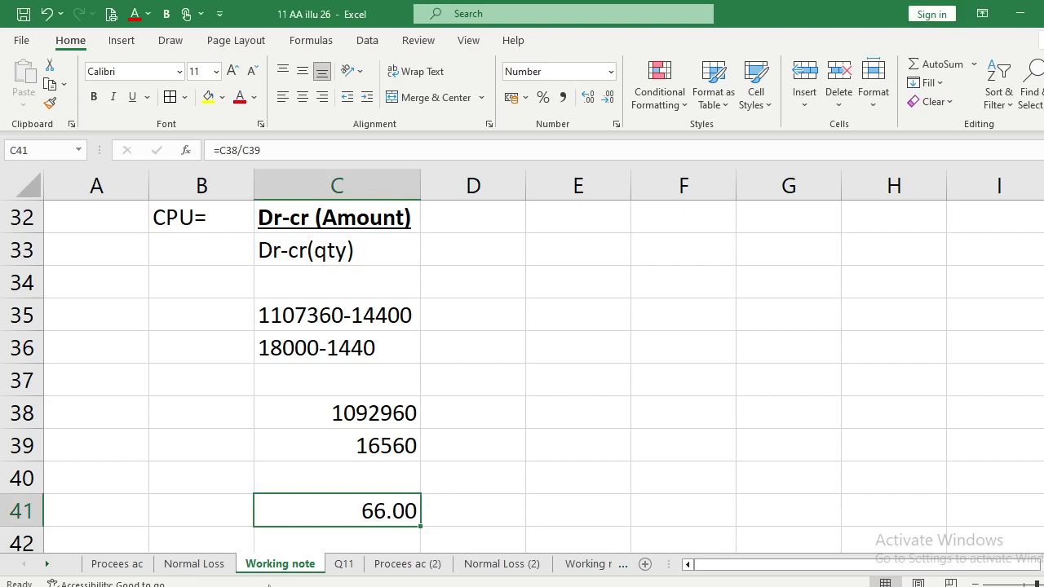
left_click(149, 567)
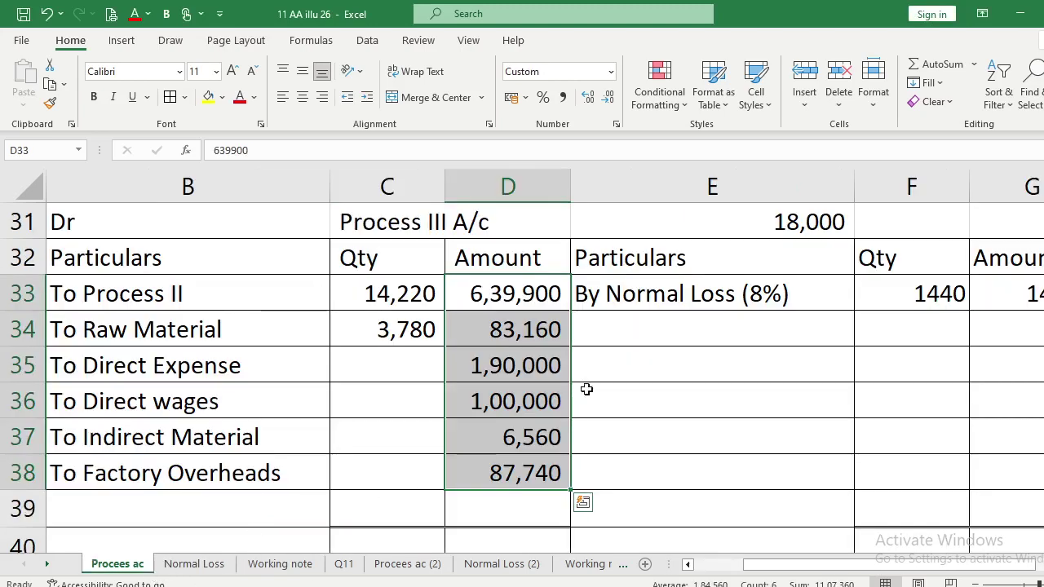
left_click(606, 369)
type("By ")
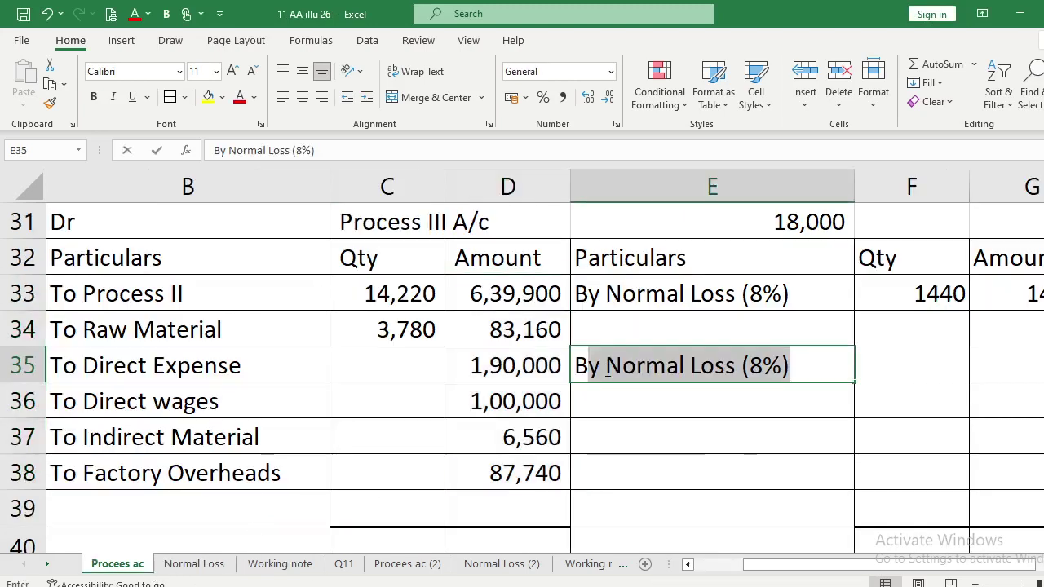
type("Output")
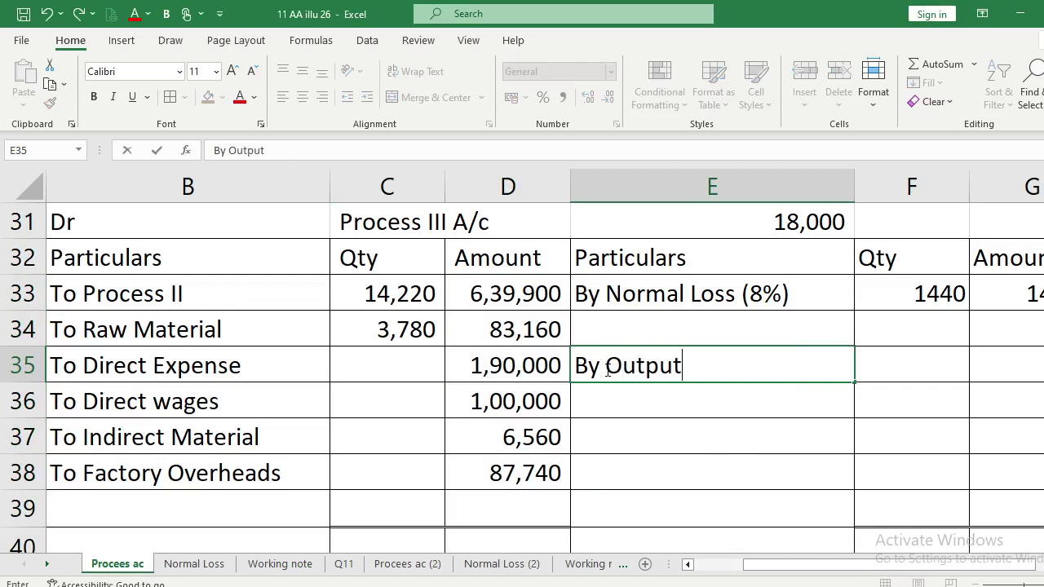
key("Return")
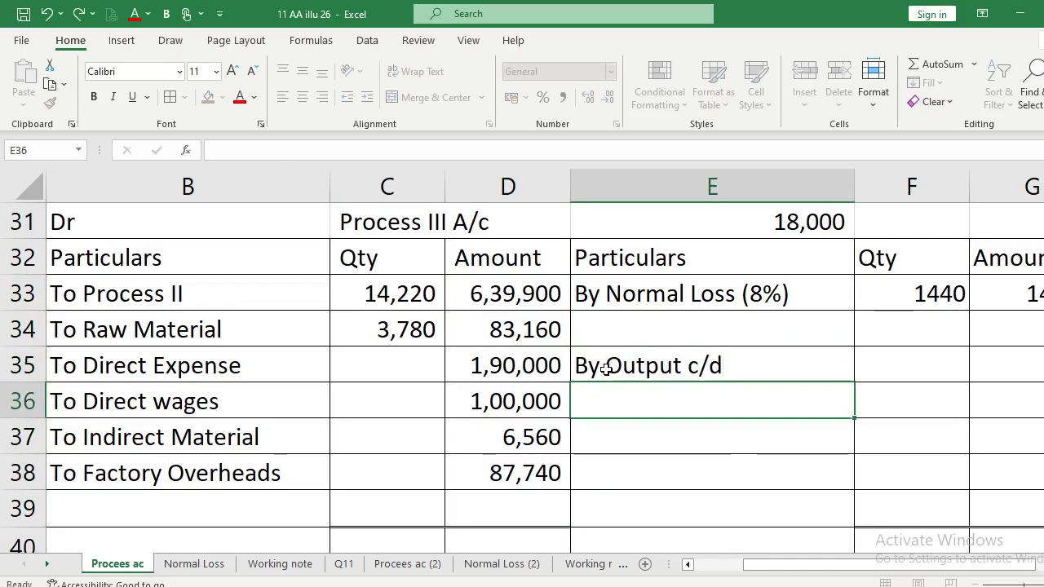
Look up the Process III actual output in the Q11 PDF and enter 16500 as the By Output c/d quantity in F35.
key("Up")
key("Right")
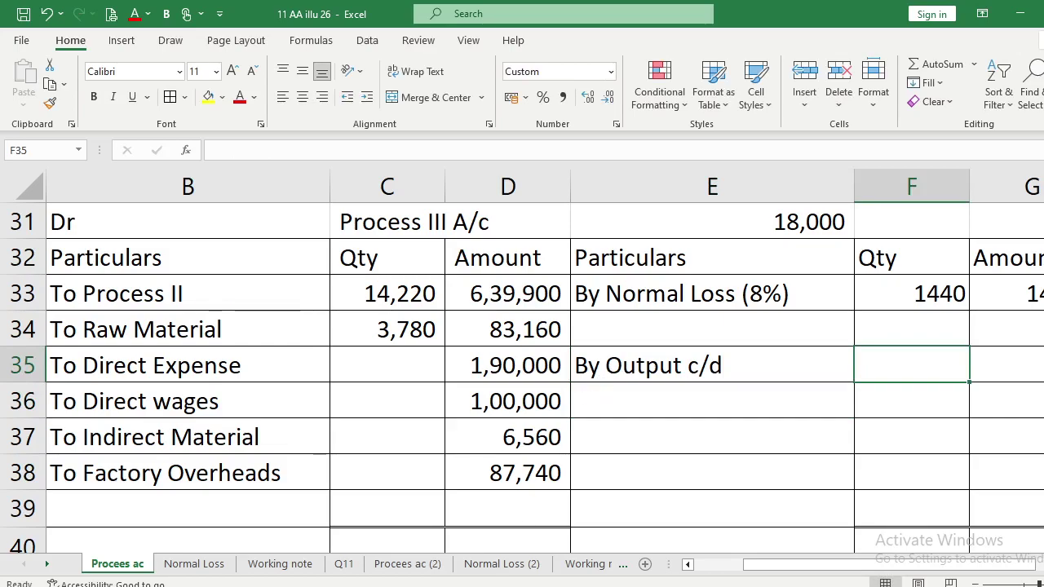
key("alt+Tab")
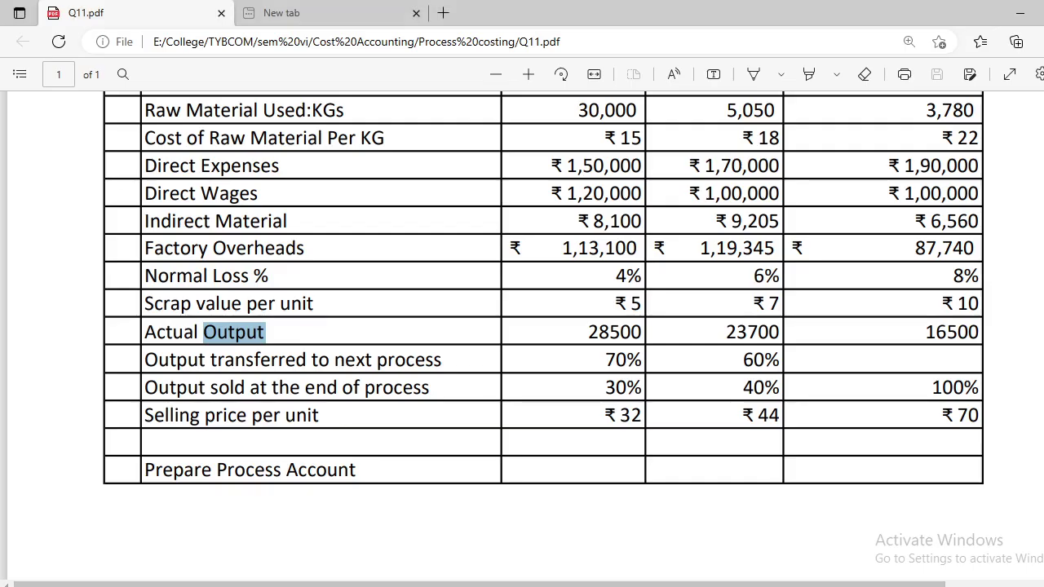
key("alt+Tab")
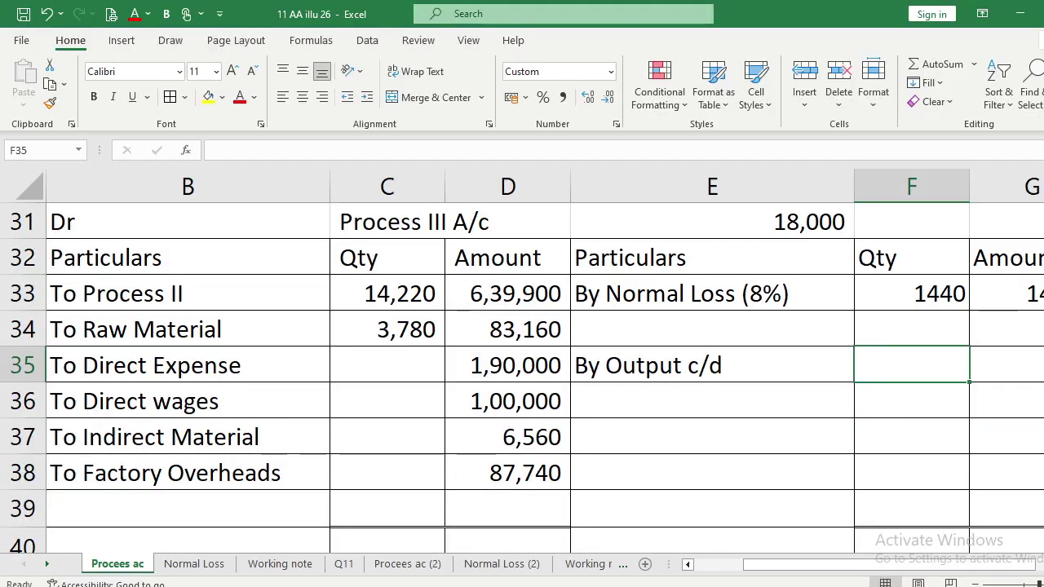
type("16500")
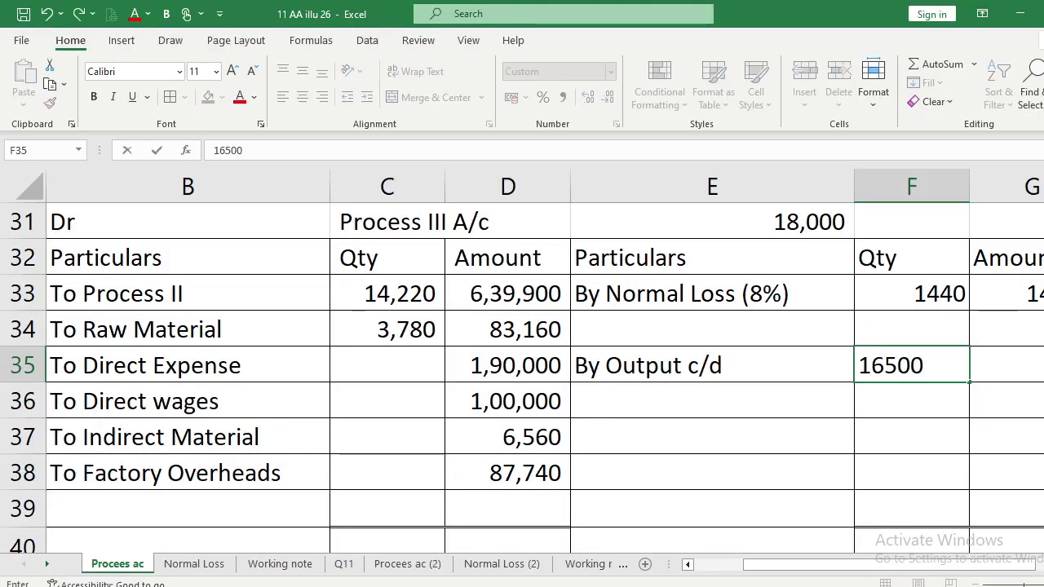
key("Return")
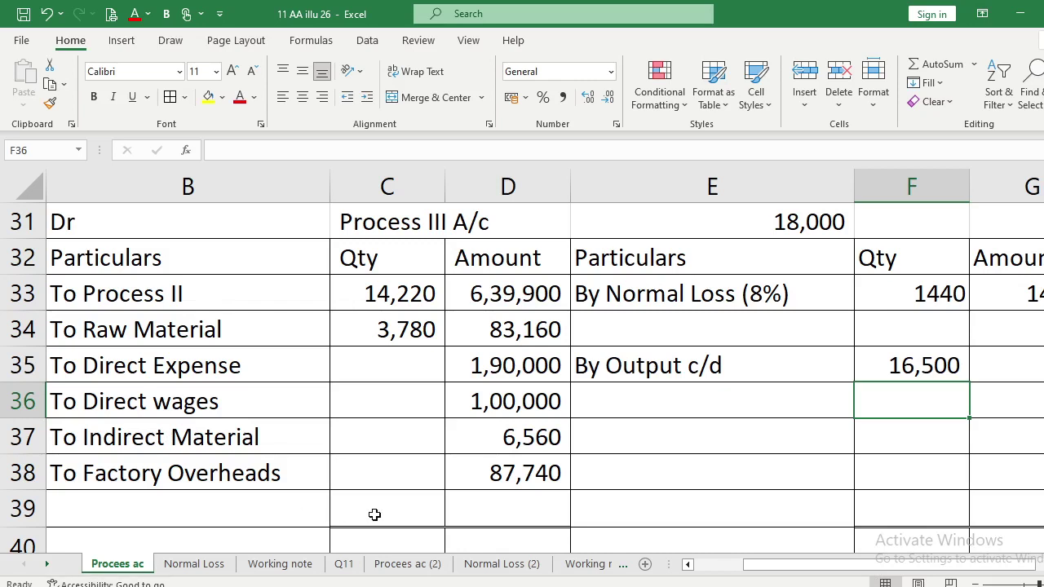
Total the debit-side quantities of the Process III account in cell C39 with the formula =C33+C34.
left_click(374, 515)
type("=")
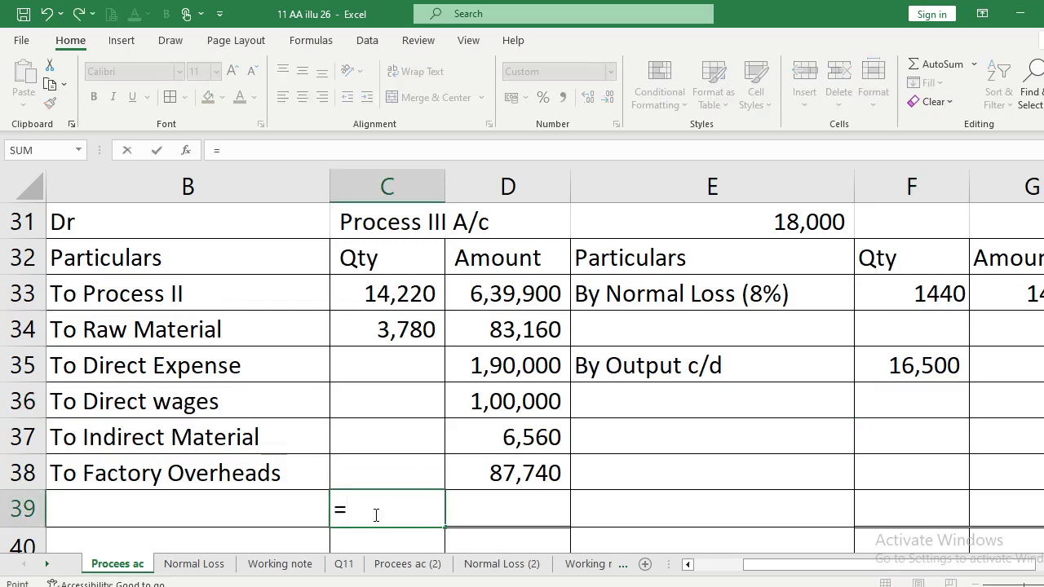
key("Up")
key("Up")
key("Up")
key("Up")
key("Up")
key("Up")
type("+")
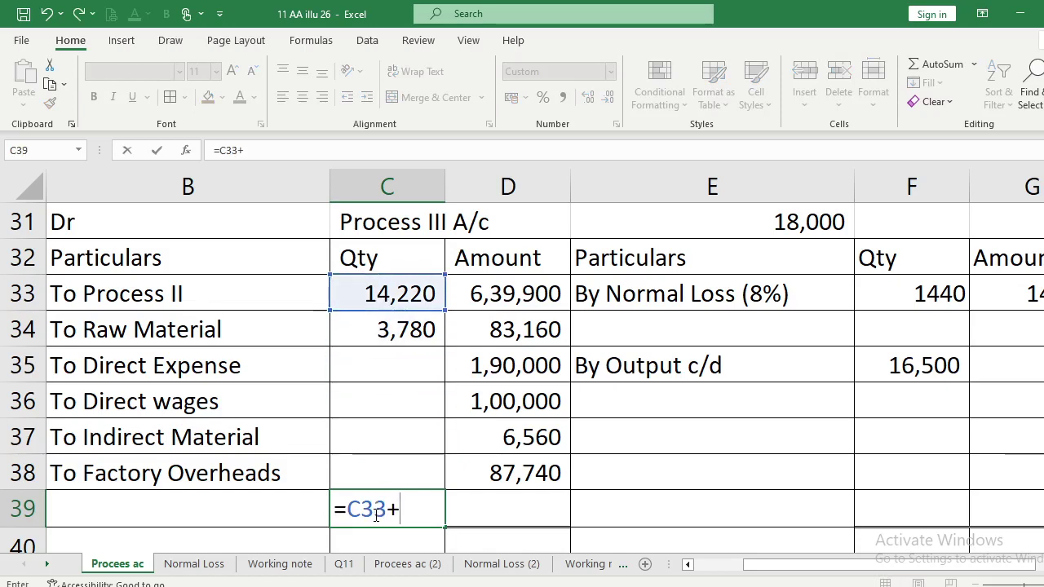
key("Up")
key("Up")
key("Up")
key("Up")
key("Up")
key("Up")
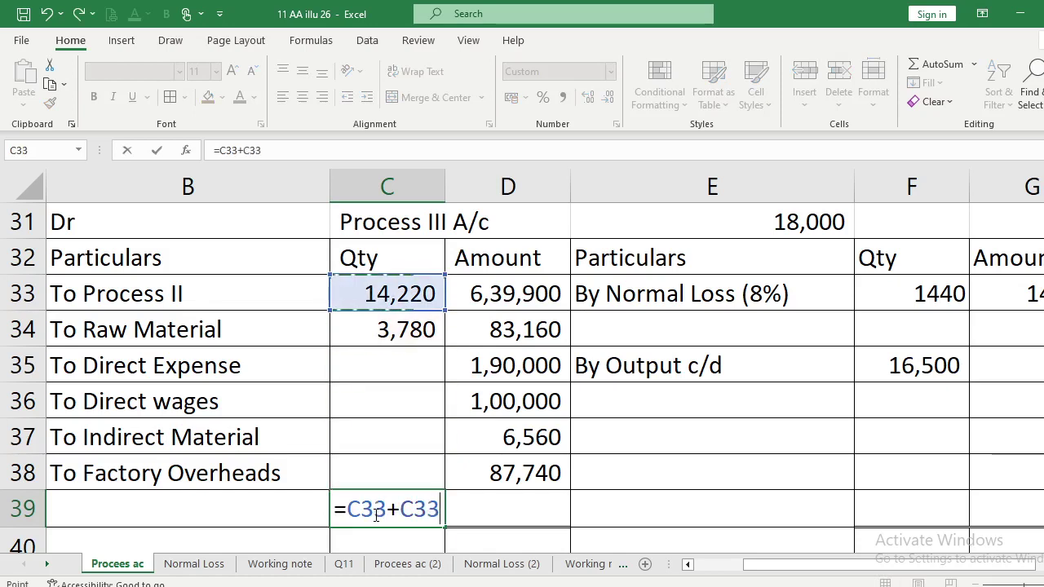
key("Down")
key("Return")
Set the credit-side quantity total in cell F39 equal to the debit-side total in C39.
key("Up")
key("Right")
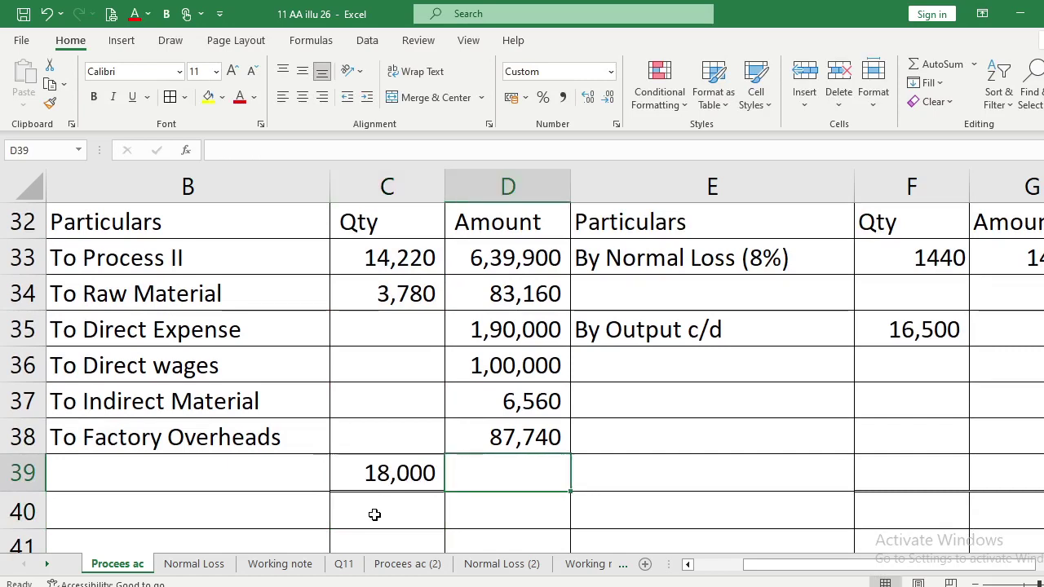
key("Right")
key("Right")
type("=")
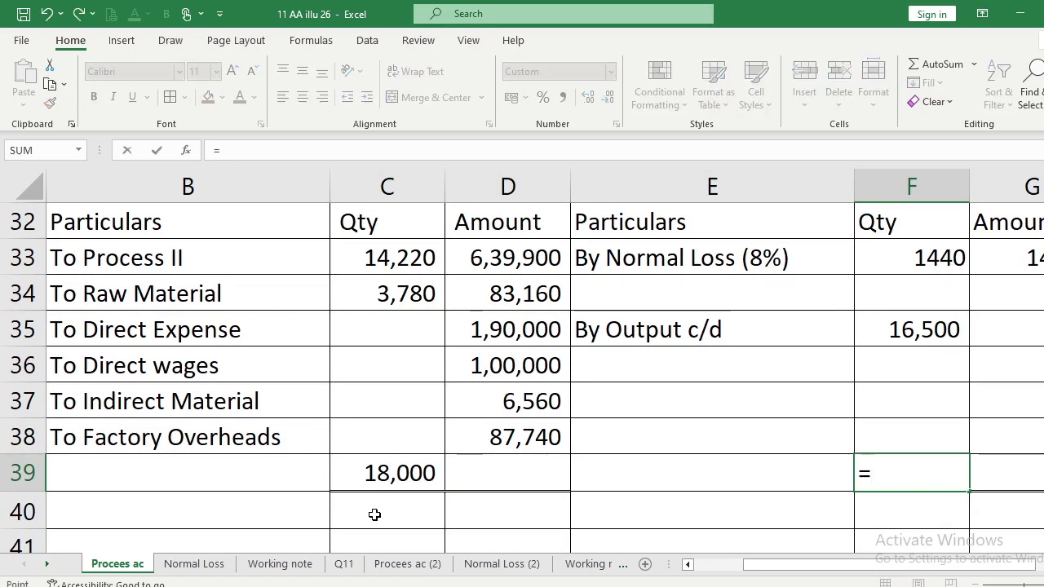
key("Left")
key("Left")
key("Left")
key("Return")
Enter By Abnormal Loss in cell E34, between the normal loss and output rows of the Process III account.
key("Up")
key("Up")
key("Up")
key("Up")
key("Up")
key("Up")
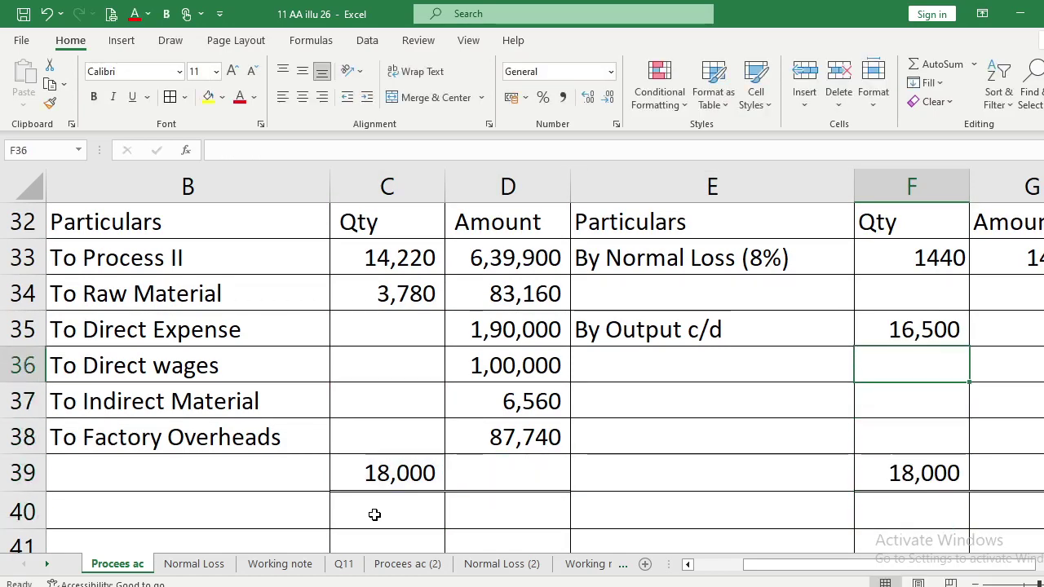
key("Left")
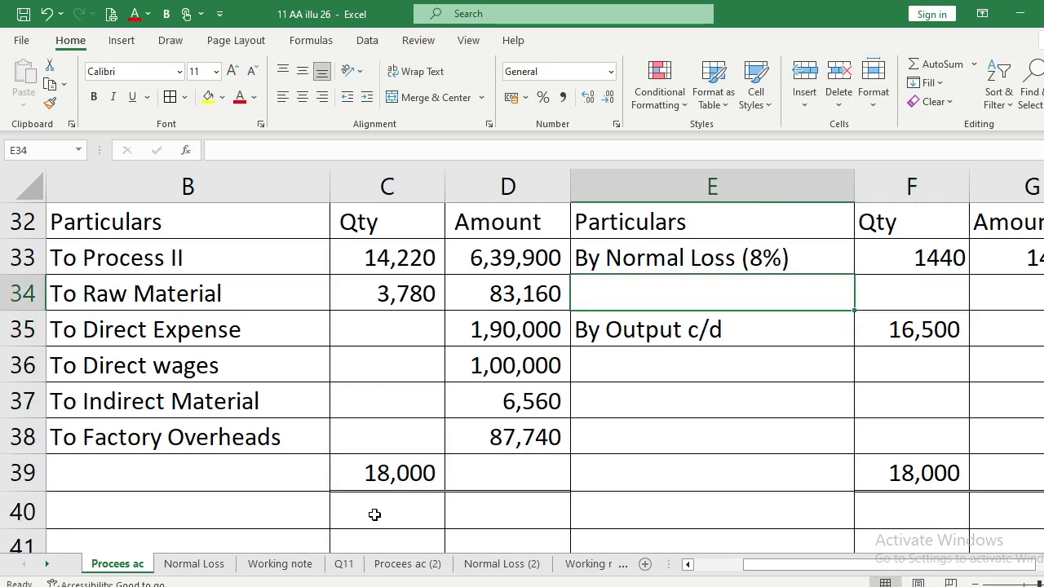
type("By ")
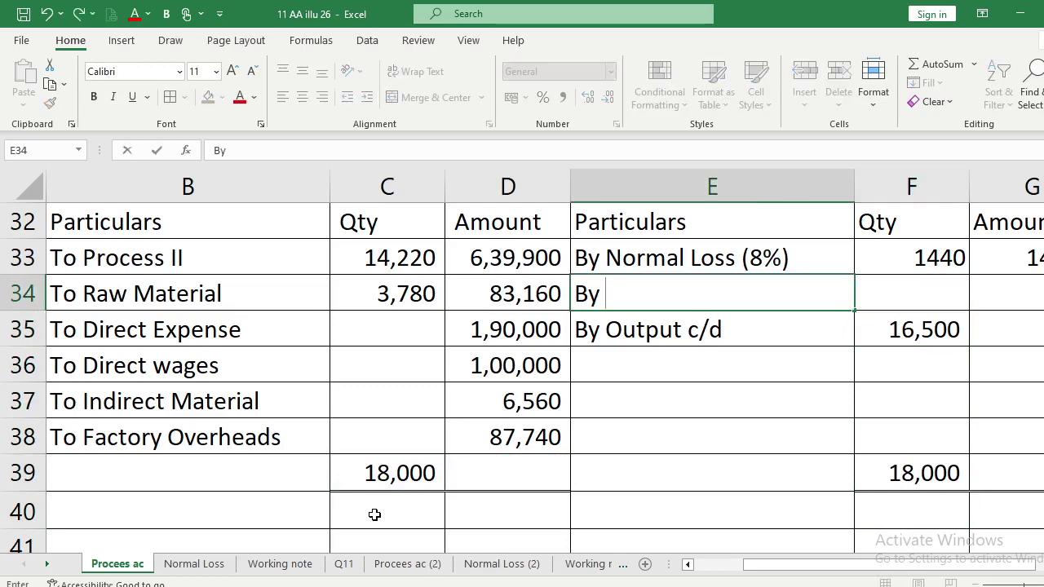
type("Abnormal Loss")
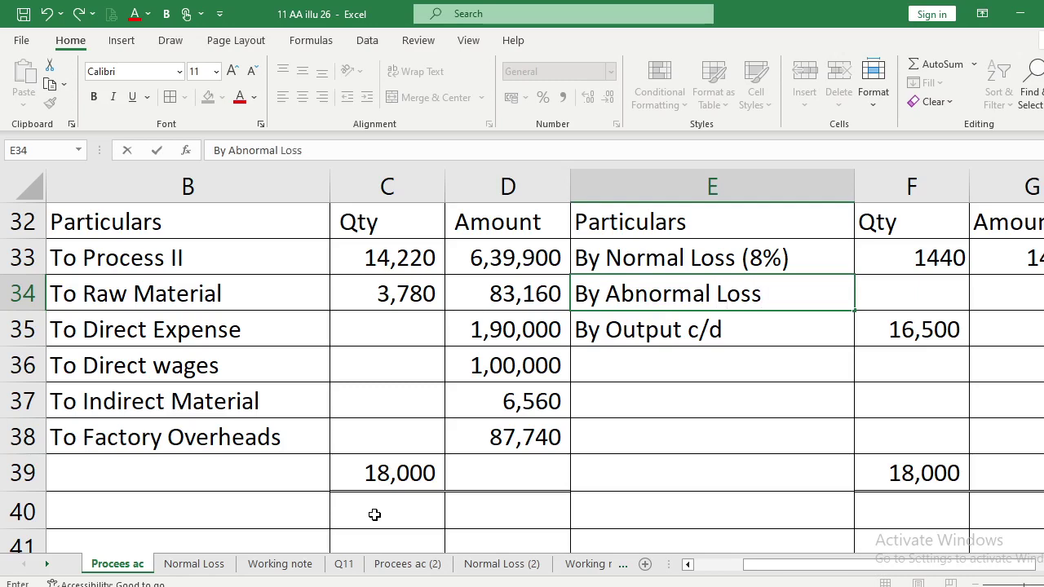
key("Return")
Begin a formula for the By Abnormal Loss quantity in F34, starting from the credit-side quantity total.
key("Up")
key("Right")
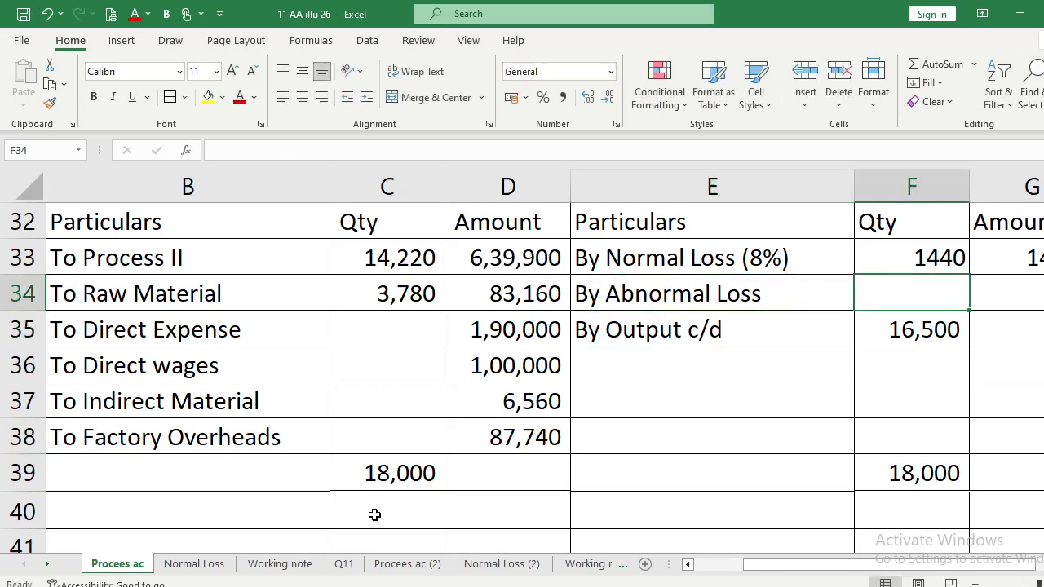
key("F2")
type("=")
key("Down")
key("Down")
key("Down")
key("Down")
key("Down")
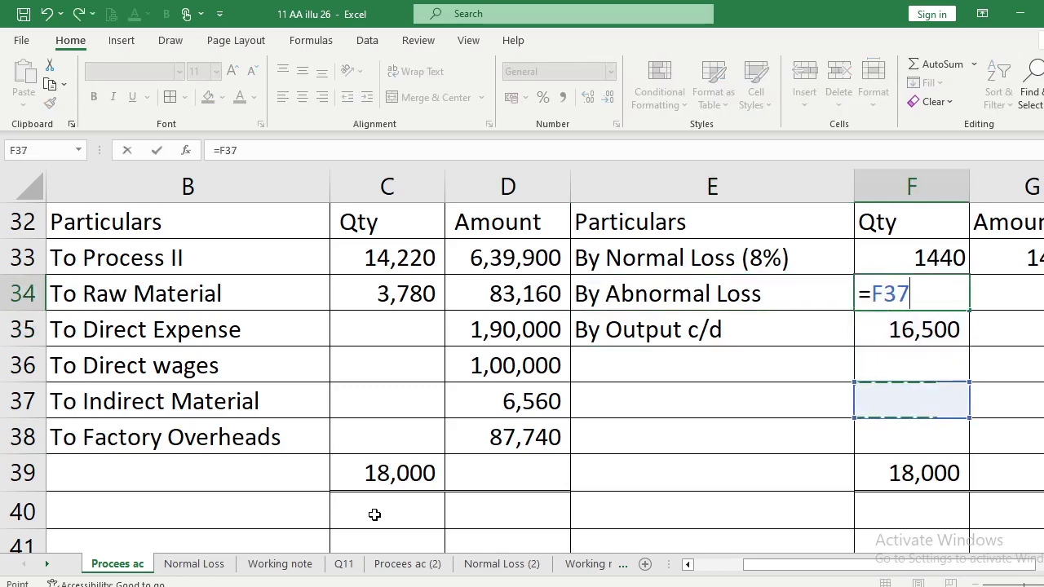
Calculate the abnormal loss quantity in F34 with the formula =F39-F33-F35.
type("-")
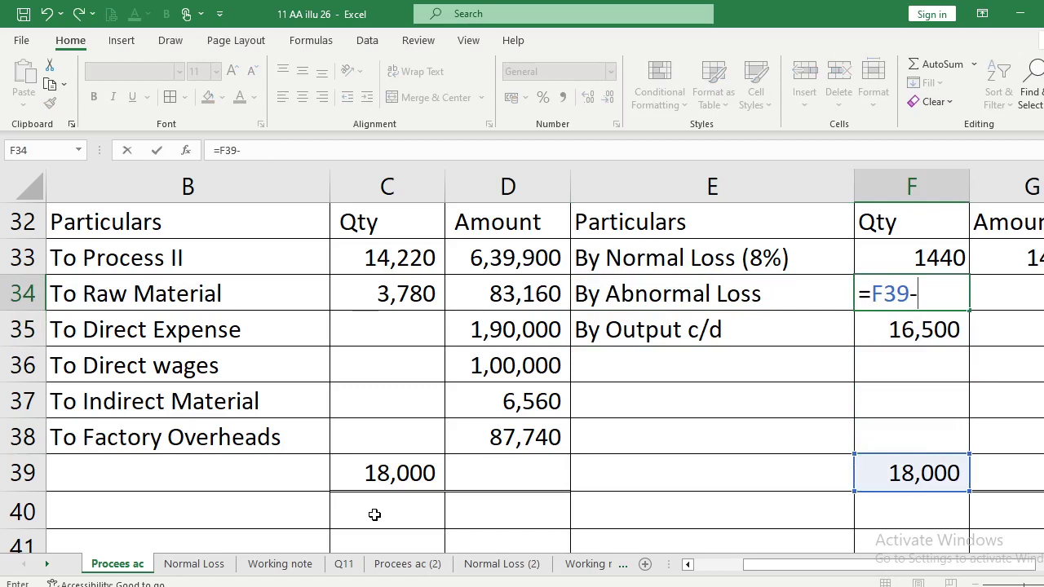
key("Up")
key("Up")
key("Up")
key("Down")
key("Down")
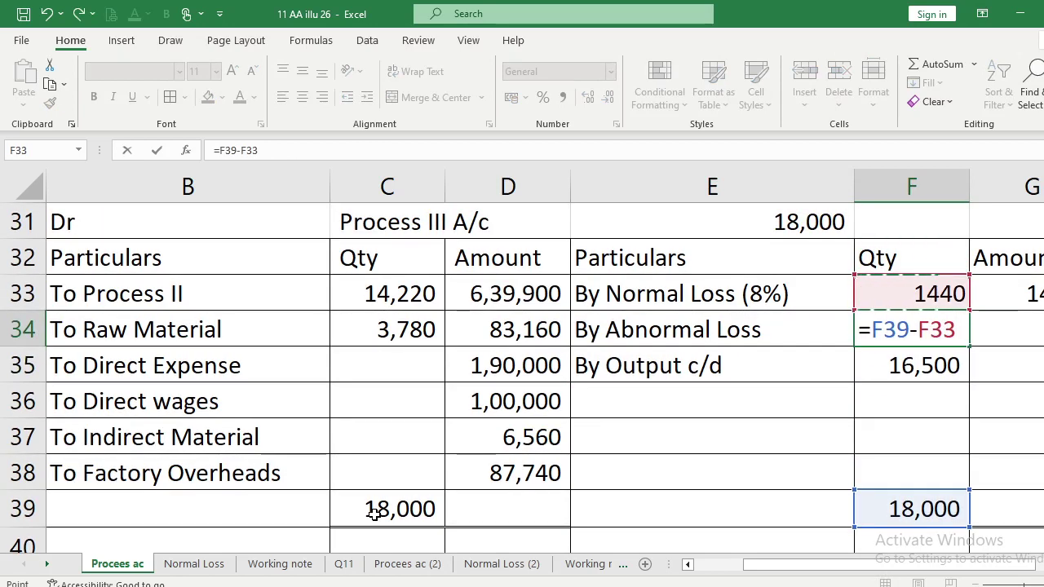
type("-")
key("Up")
key("Down")
key("Down")
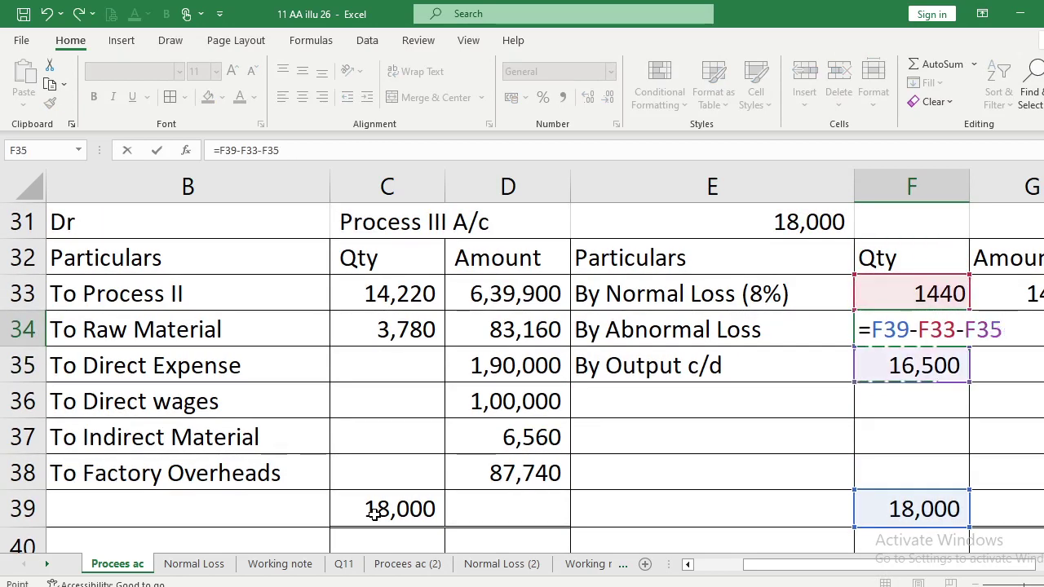
key("Return")
Calculate the abnormal loss amount in G34 by multiplying its quantity in F34 by 66.
key("Up")
key("Right")
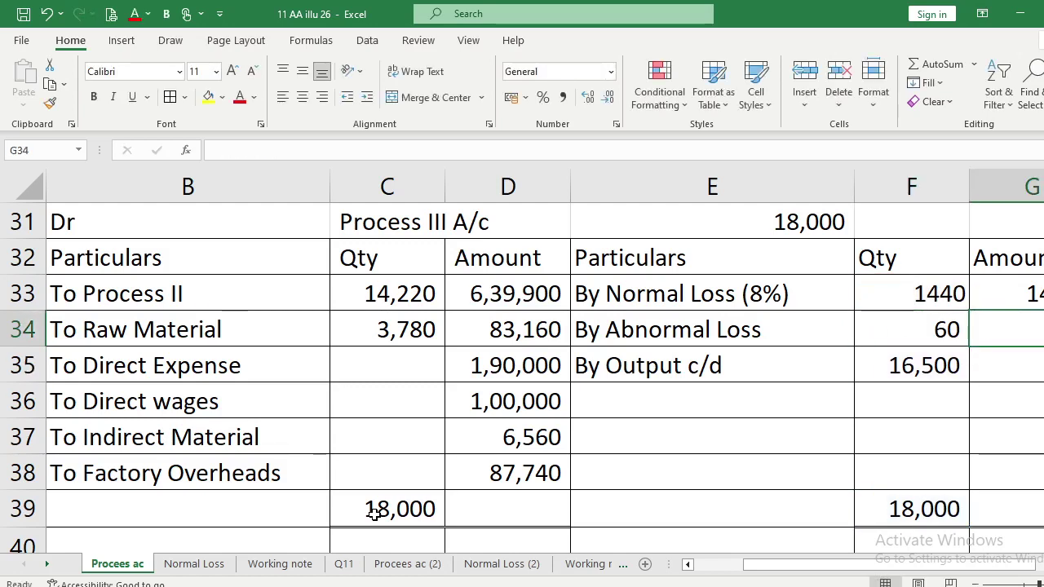
type("=")
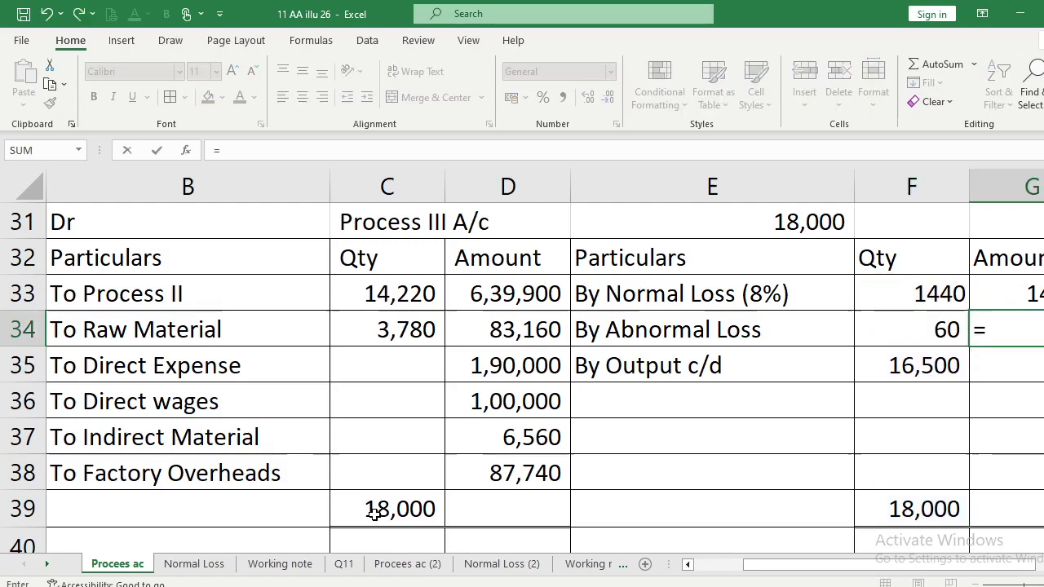
key("Left")
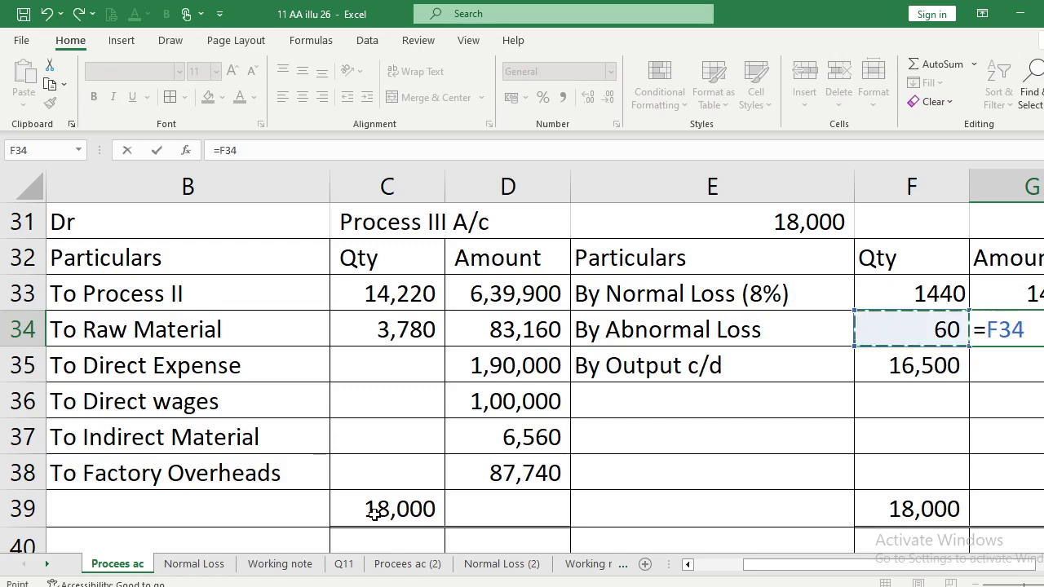
type("*66")
key("Return")
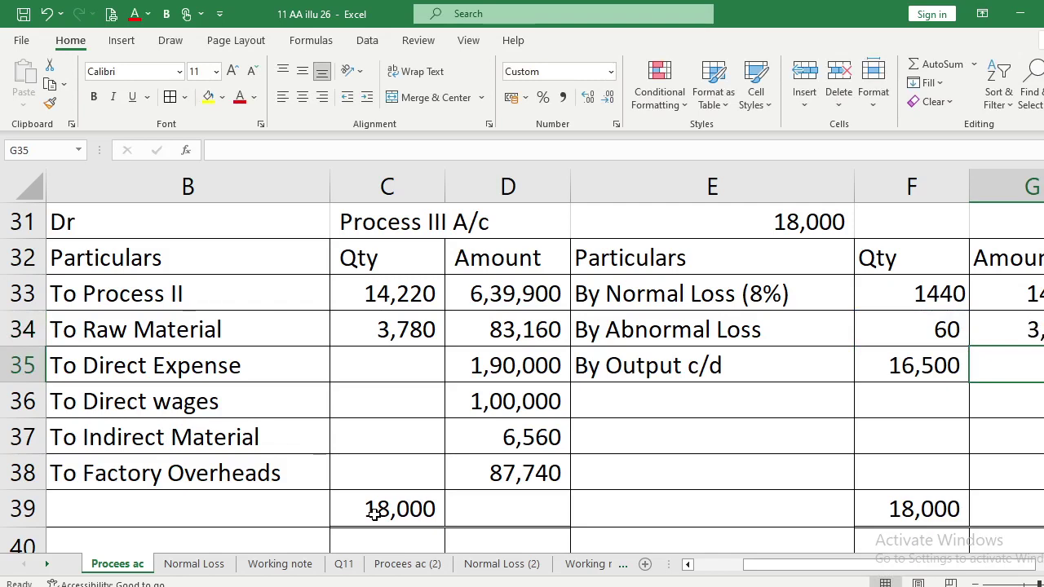
Total the debit-side amounts of the Process III account in D39 by summing D33:D38.
left_click(482, 500)
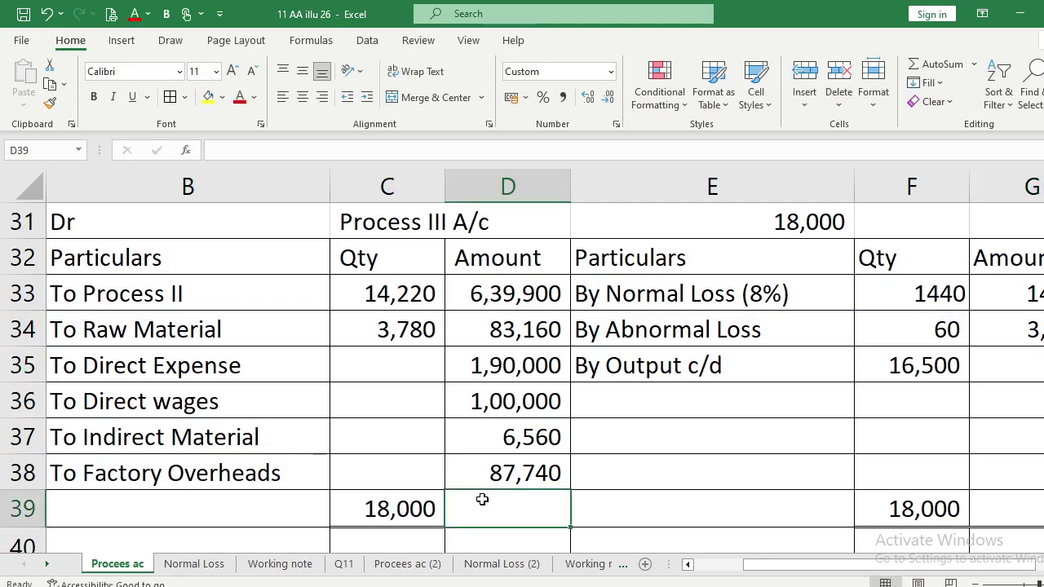
type("=sum(")
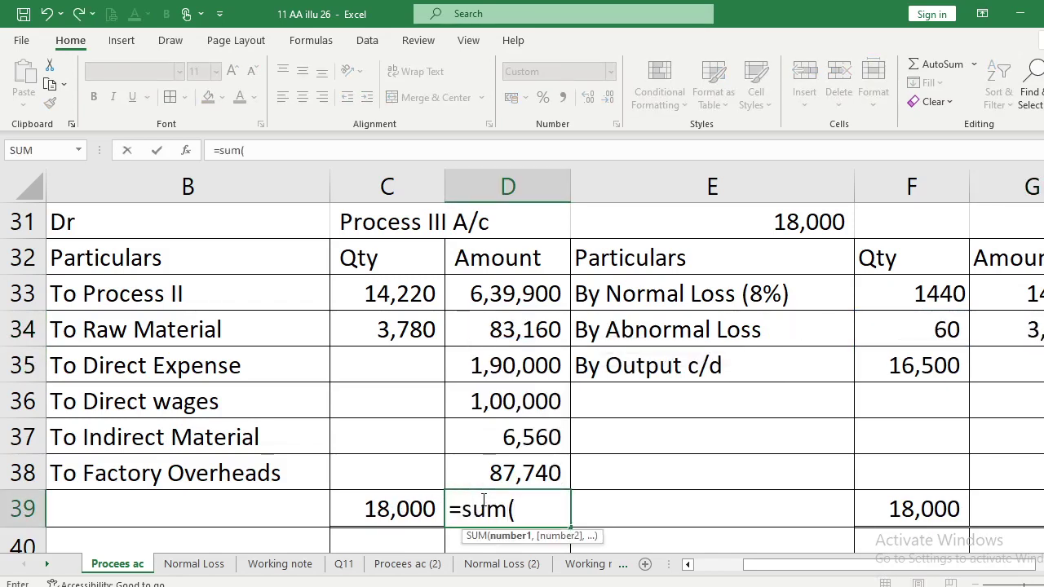
key("Up")
key("Up")
key("Up")
key("Up")
key("Up")
key("Up")
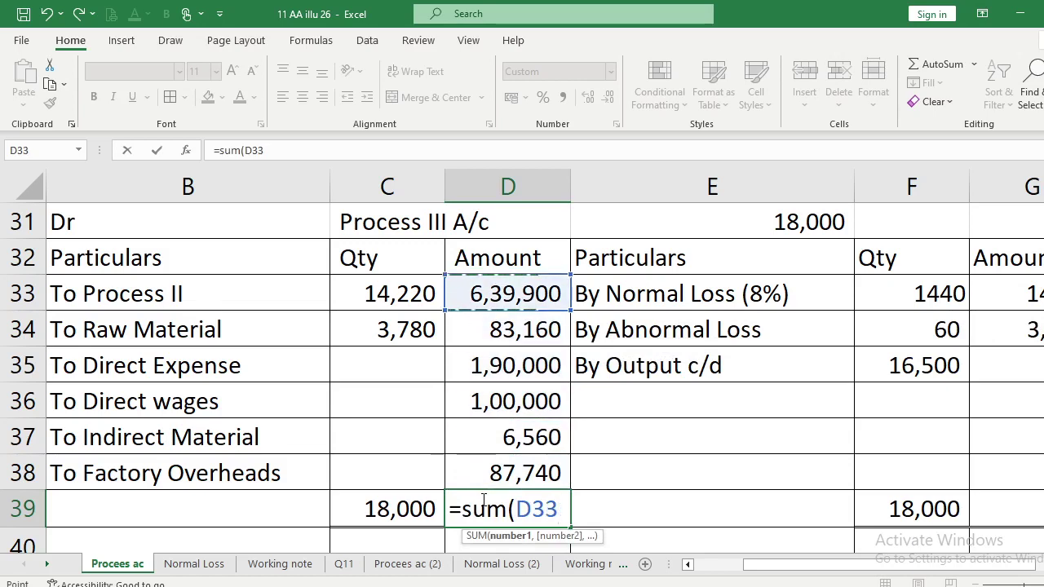
key("F8")
key("Down")
key("Down")
key("Down")
key("Down")
key("Down")
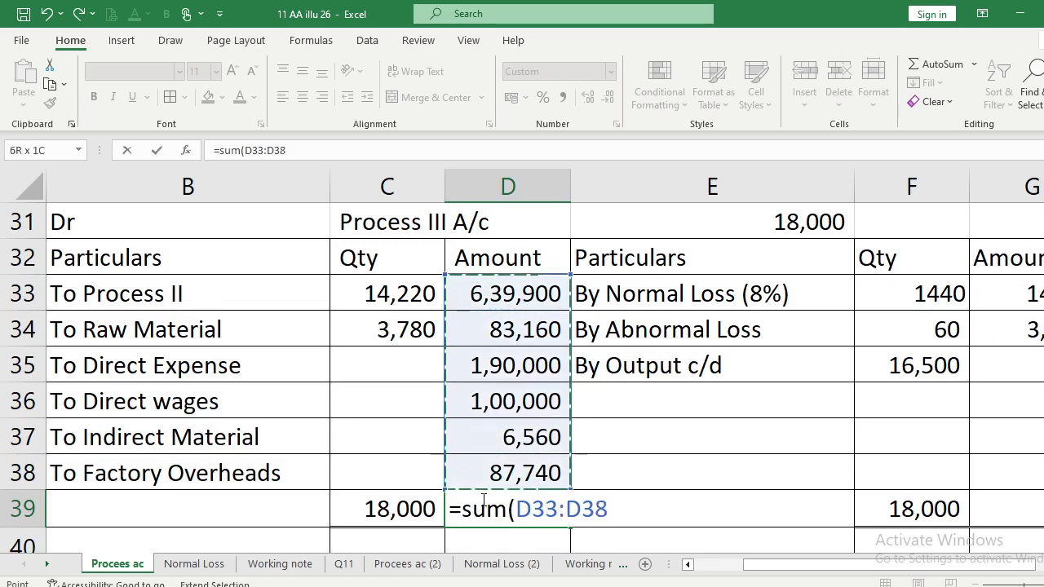
key("Return")
Set the credit-side amount total in G39 equal to the debit-side total in D39.
key("Up")
key("Up")
key("Right")
key("Right")
key("Right")
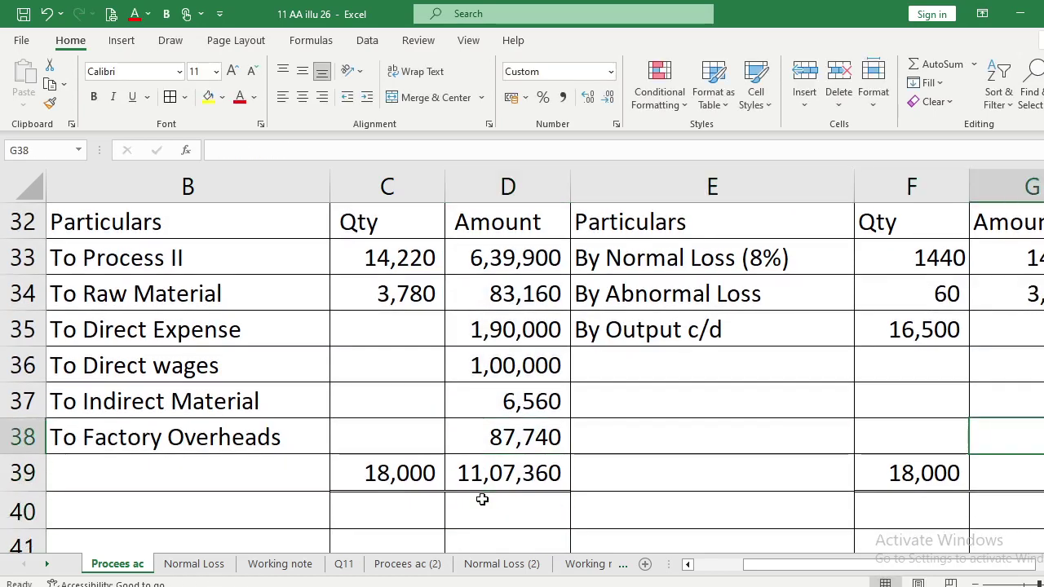
key("Down")
type("=")
key("Left")
key("Left")
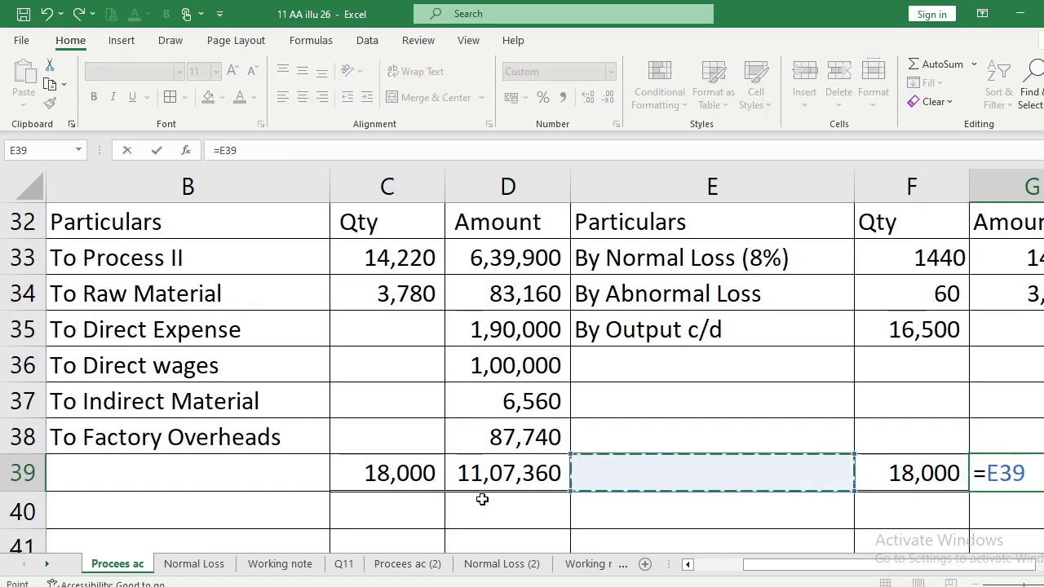
key("Left")
key("Return")
Calculate the output c/d amount in G35 with the formula =G39-G33-G34.
key("Up")
key("Up")
key("Up")
key("Up")
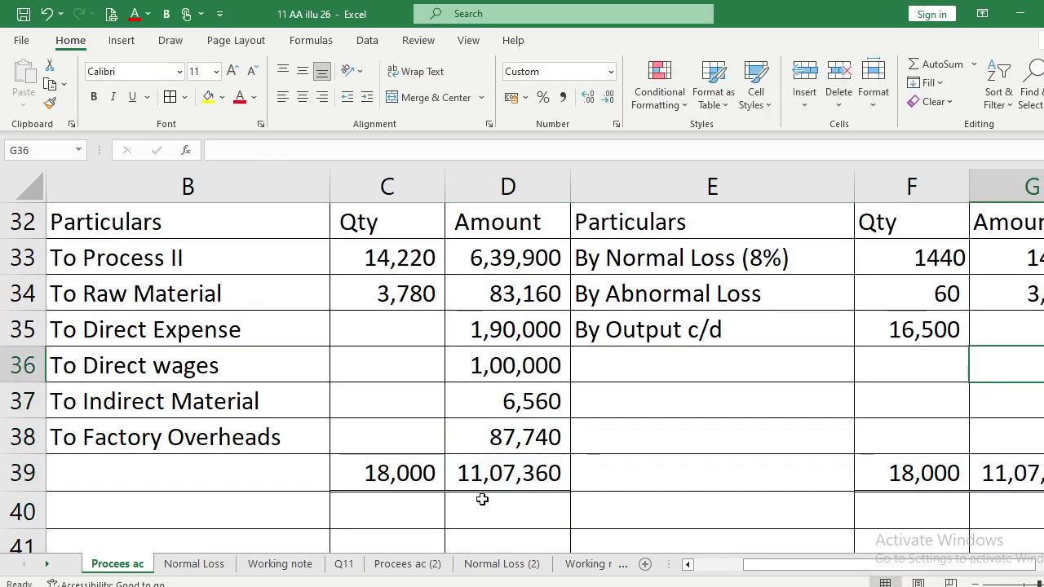
key("Up")
type("=")
key("Down")
key("Down")
key("Down")
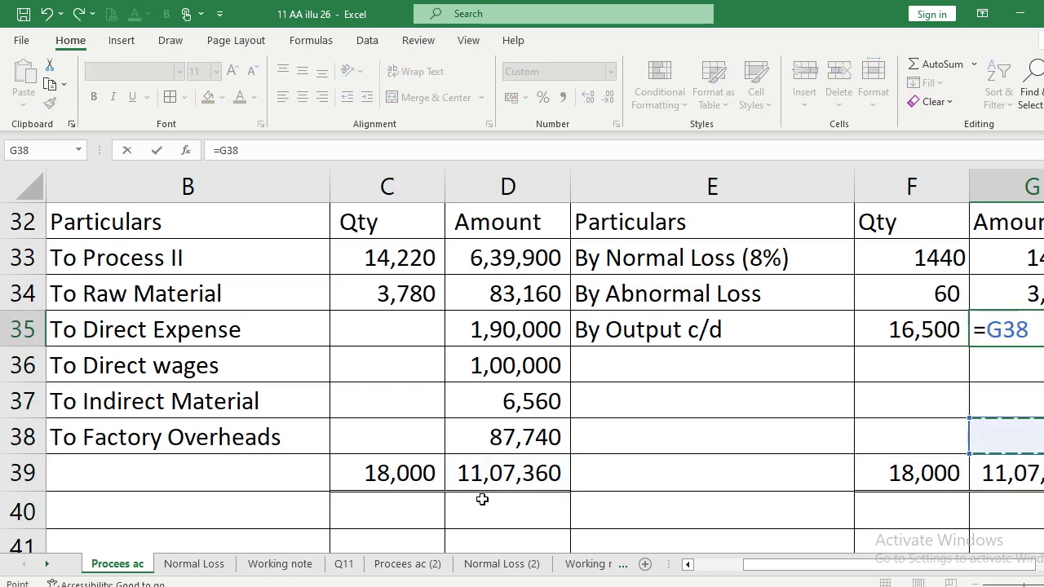
key("Down")
type("-")
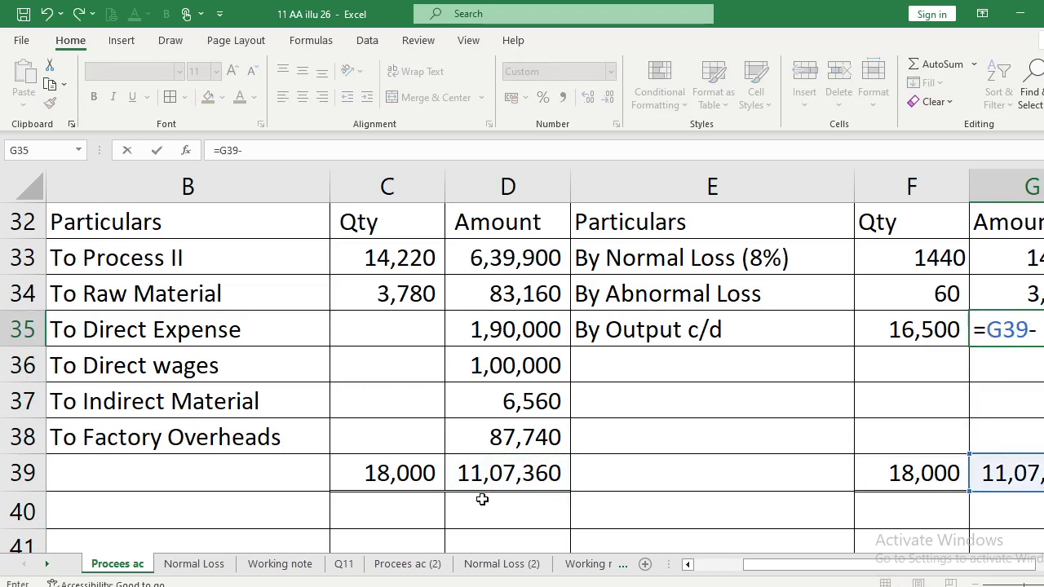
key("Up")
key("Up")
type("-")
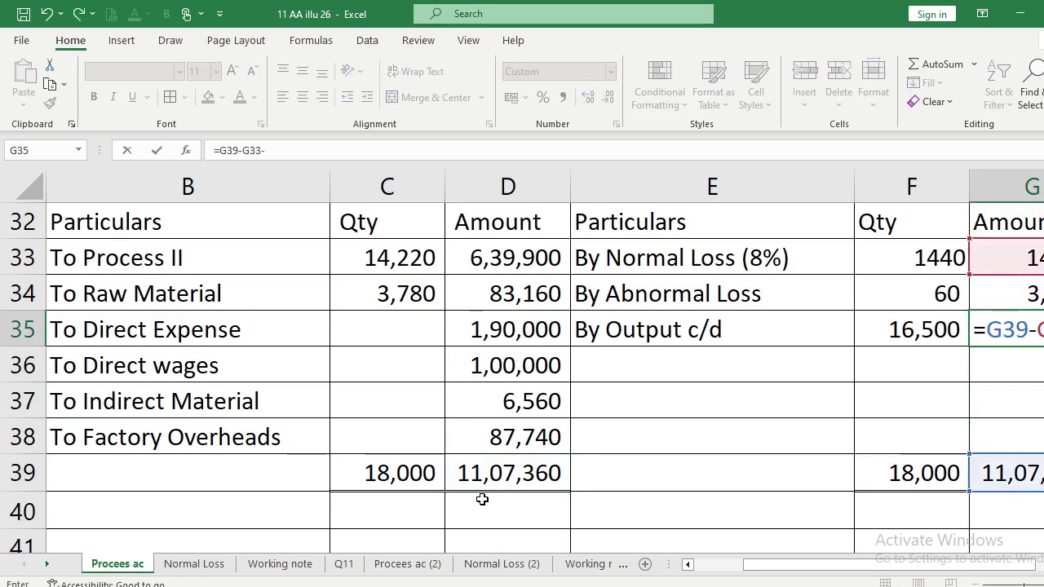
key("Up")
key("Return")
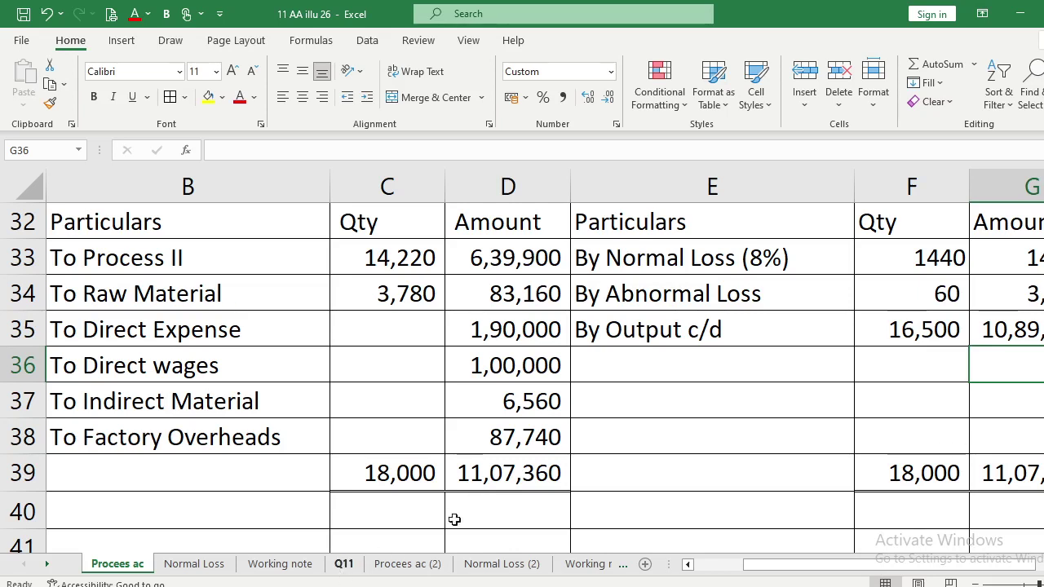
Enter the cost-per-unit note "CPU=₹66" in E36, below the output c/d entry.
left_click(618, 382)
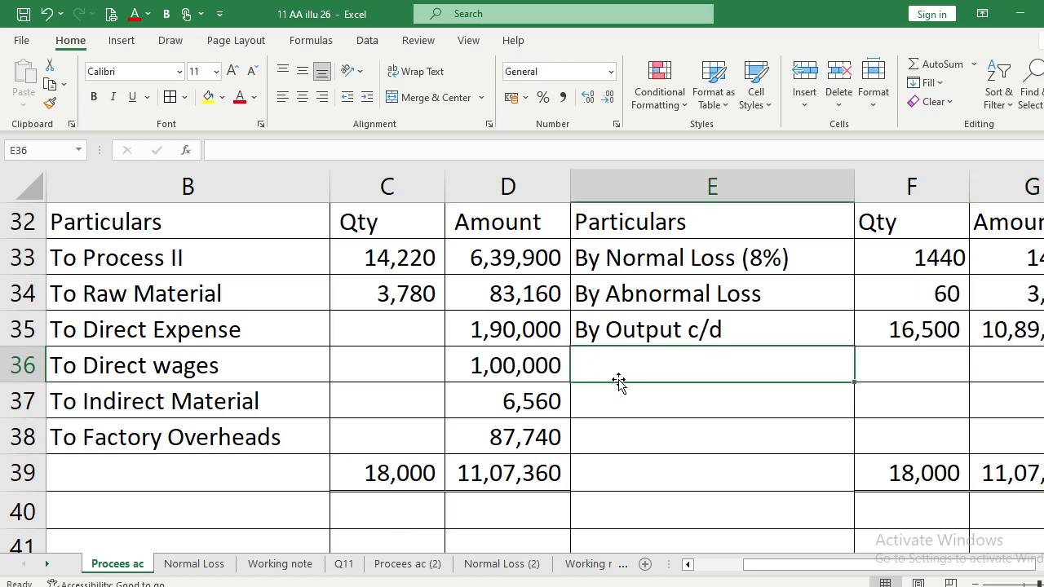
type("CPU")
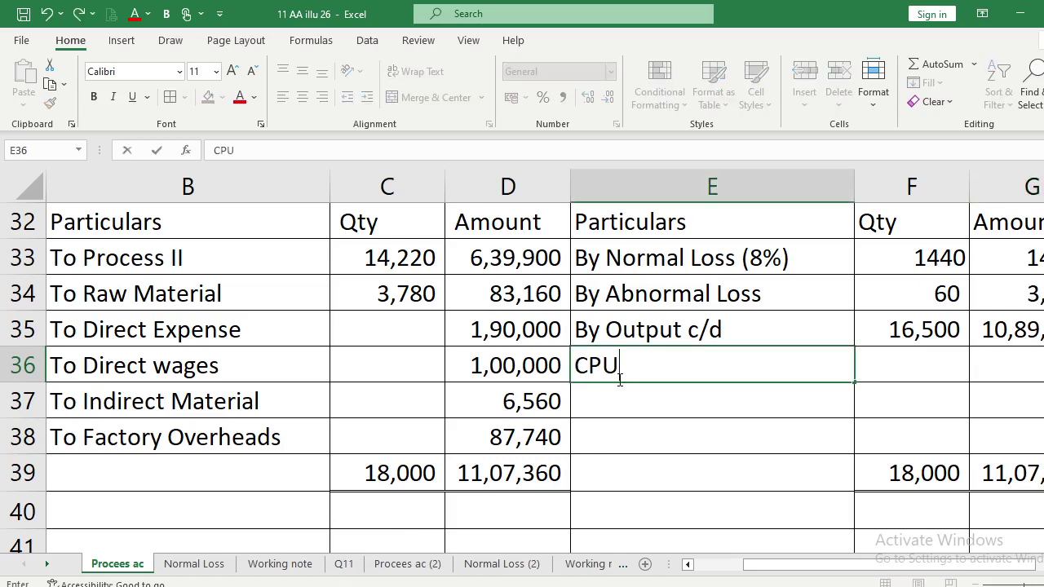
type("=₹66")
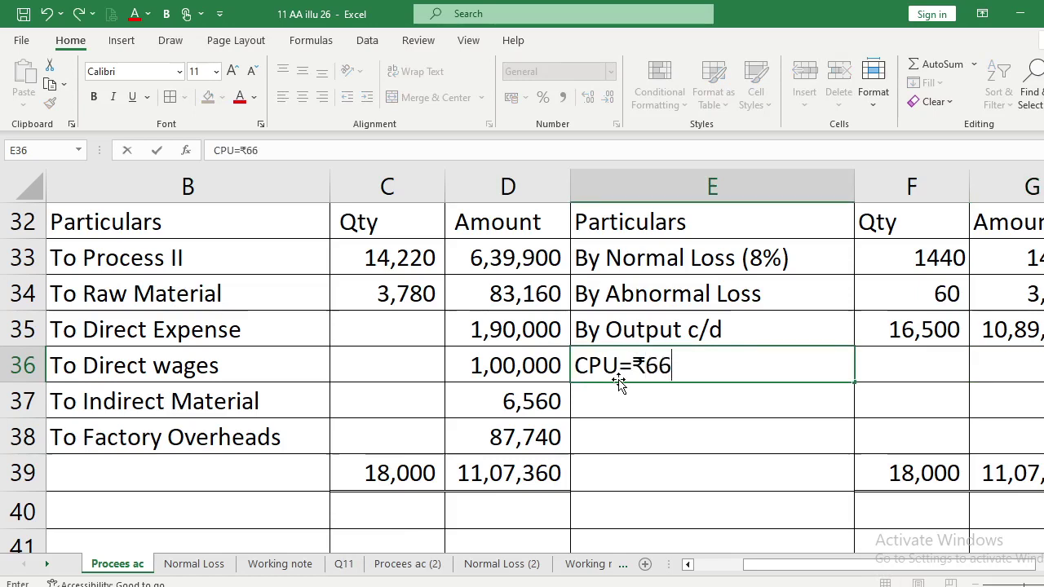
key("Return")
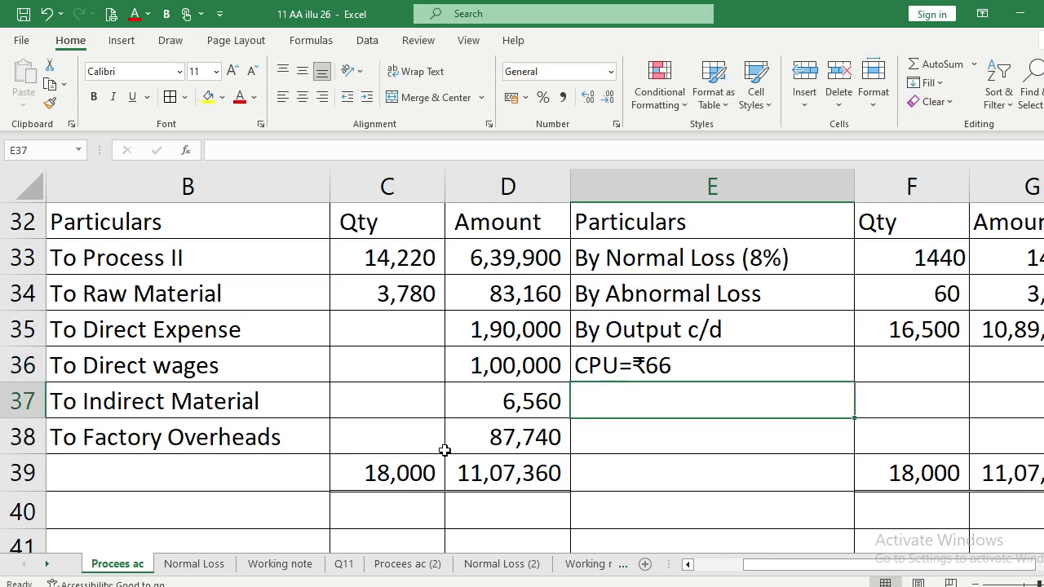
Enter "To Output b/d" in B40 as the debit entry below the Process III totals.
left_click(281, 499)
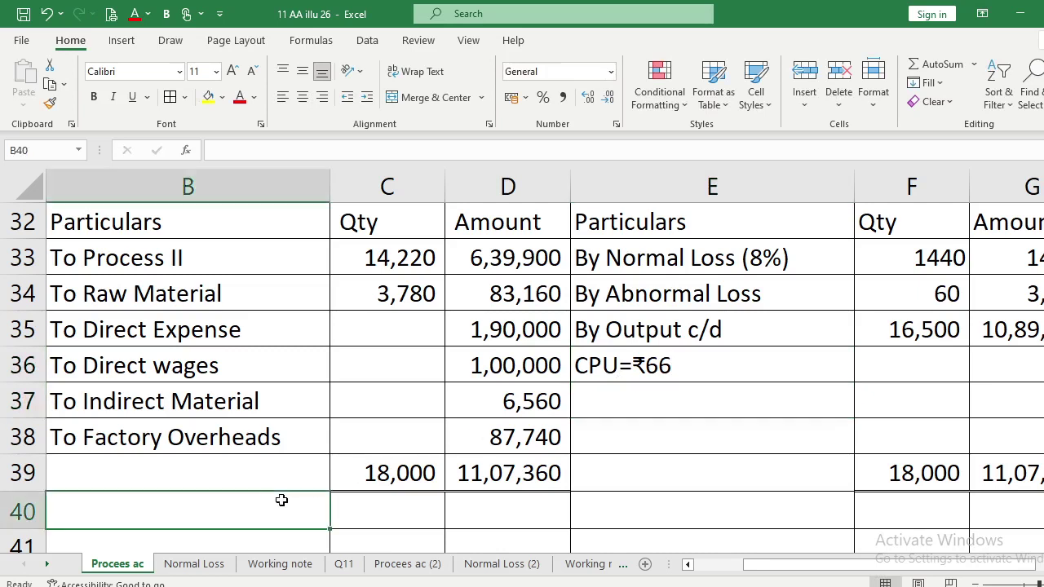
type("To Pu")
key("BackSpace")
key("BackSpace")
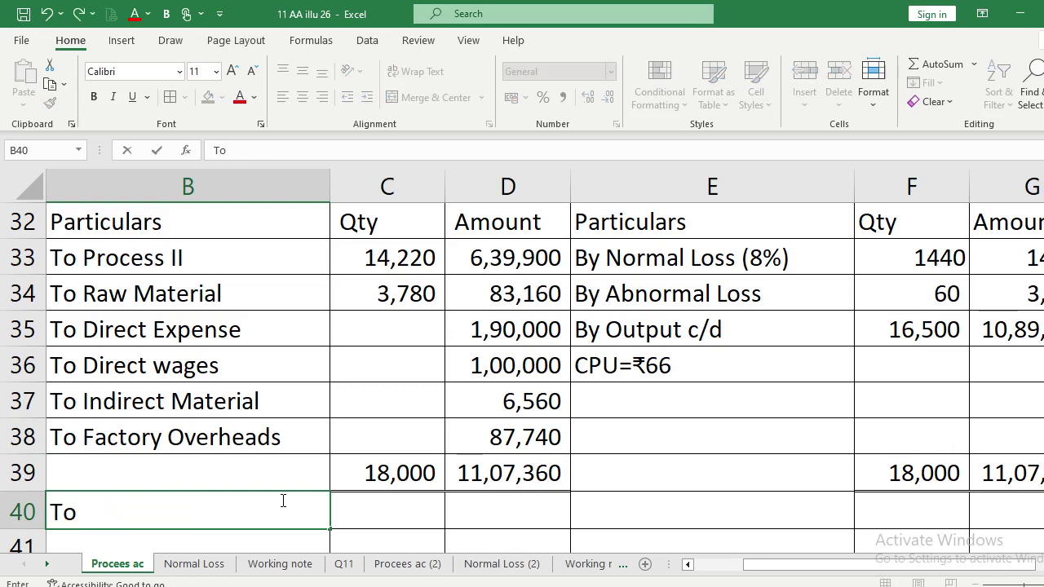
type("P")
key("BackSpace")
key("BackSpace")
type("Ou")
type("p")
key("BackSpace")
type("tut")
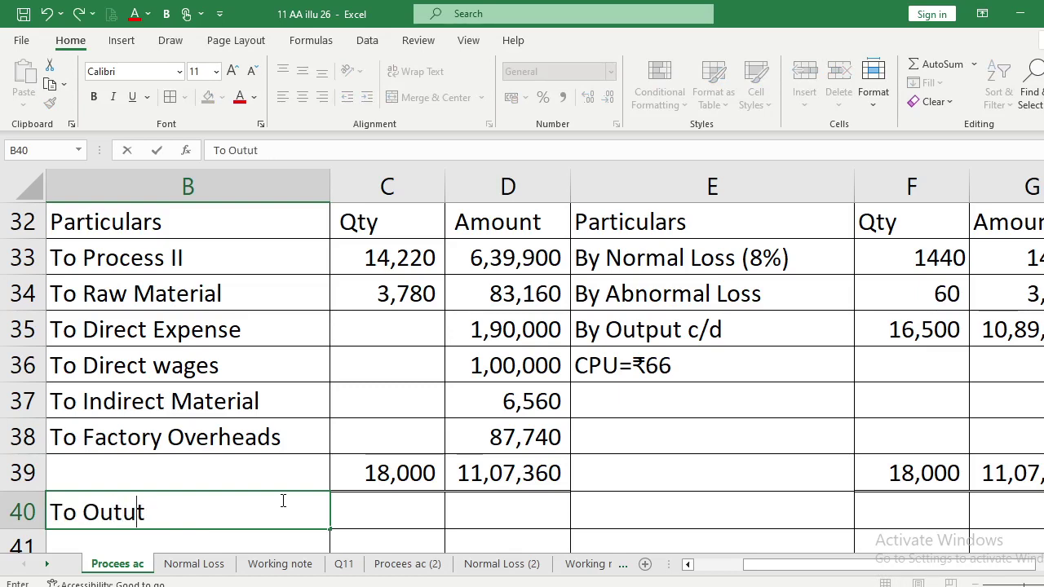
key("BackSpace")
key("BackSpace")
type("put b")
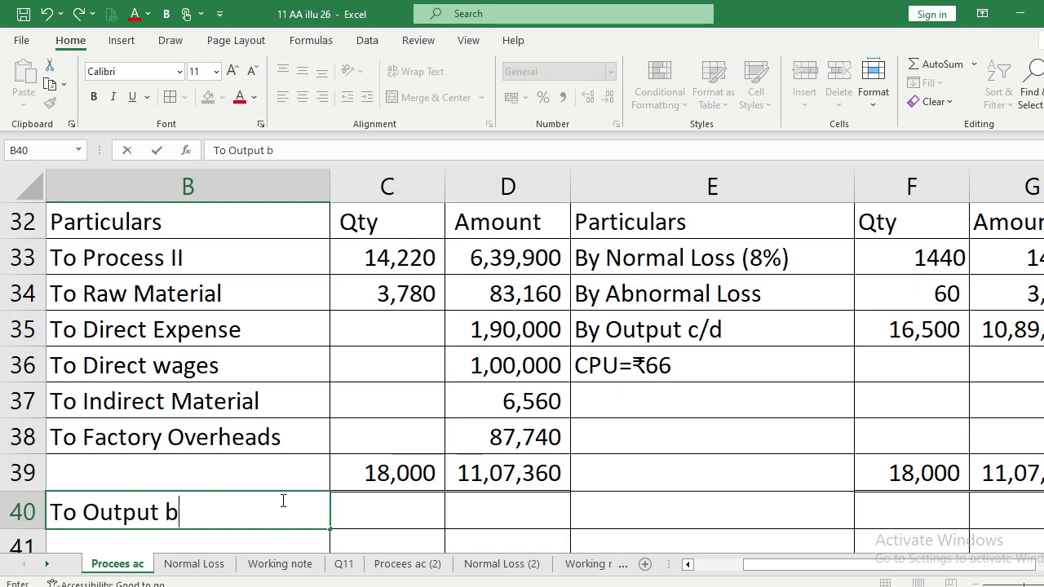
type("/d")
key("Return")
Fill in the output b/d row with quantity 16500 in C40 and amount 10,89,000 in D40.
key("Up")
key("Right")
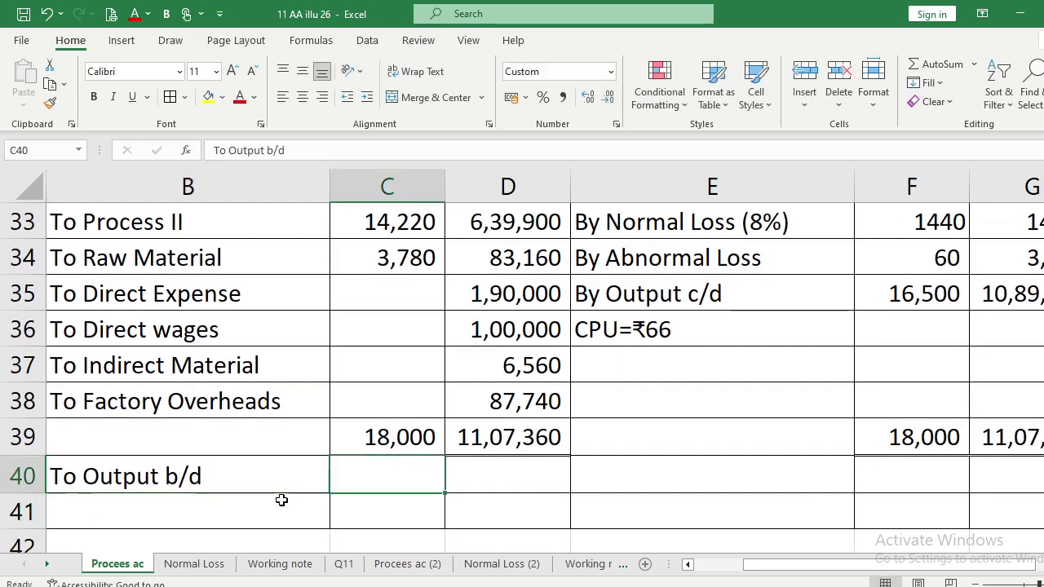
type("16500")
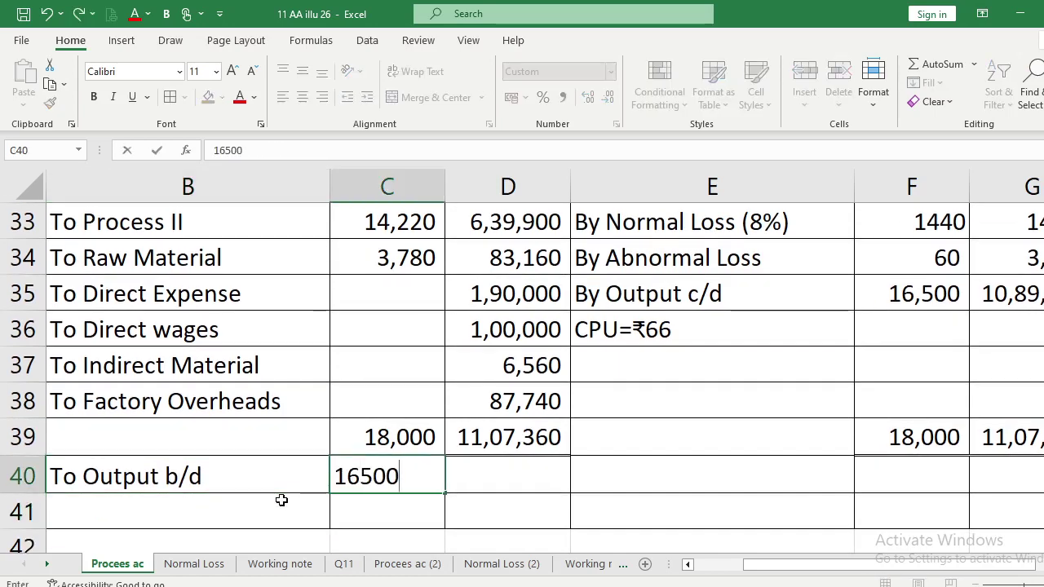
key("Return")
key("Up")
key("Right")
type("10")
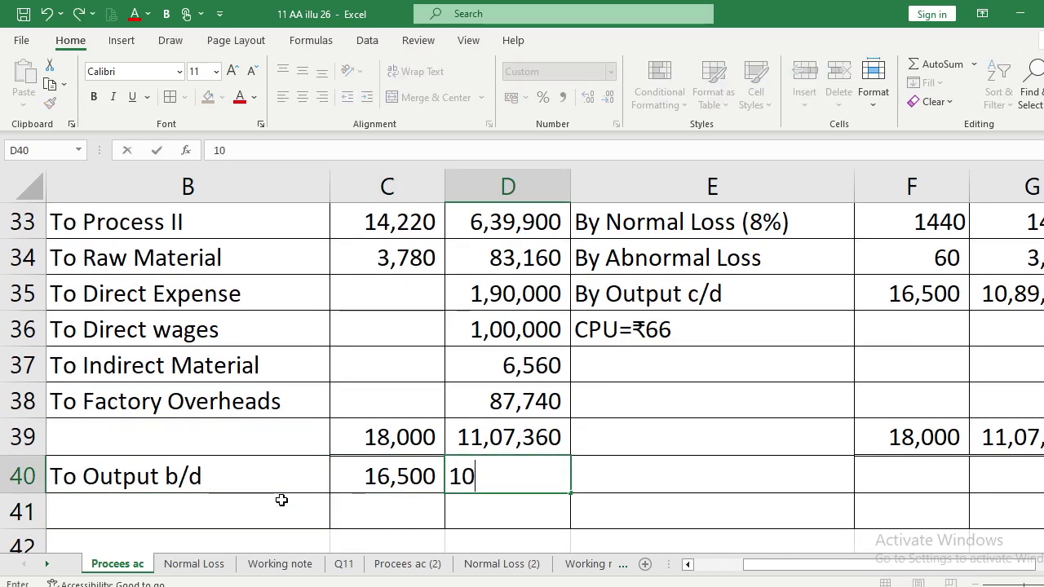
type(",89,000")
key("Return")
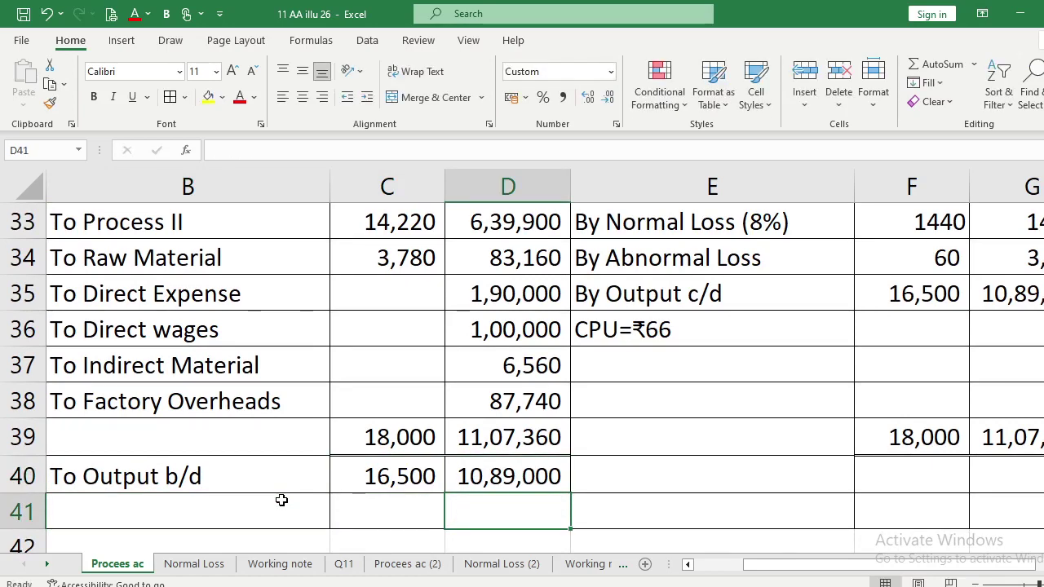
Enter "By sales (100%)" in E40 as the credit entry opposite the output b/d.
left_click(588, 476)
type("By sales")
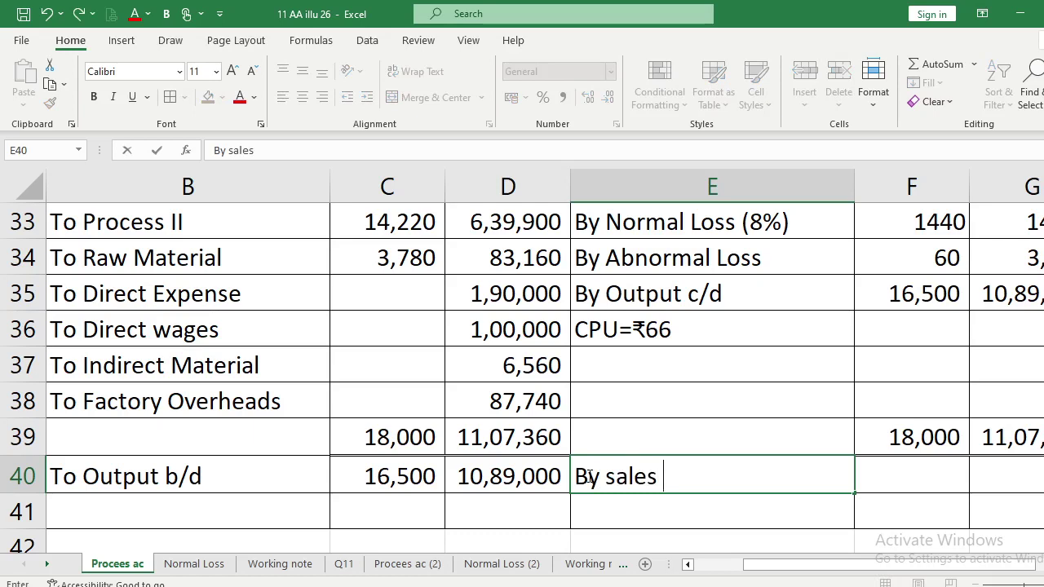
type(" (100%")
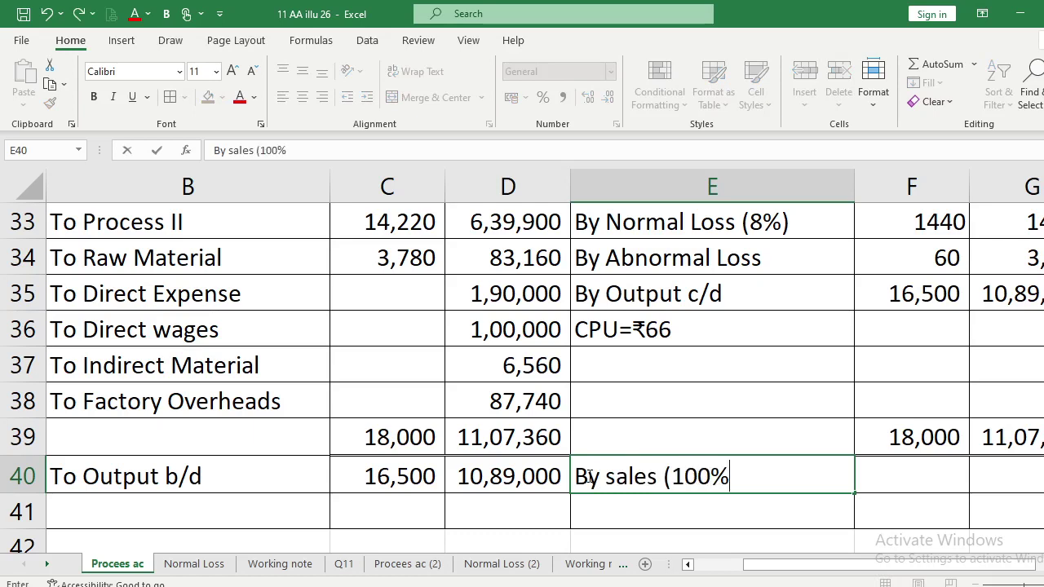
type(")")
key("Return")
Enter a sales quantity of 16500 in F40.
key("Up")
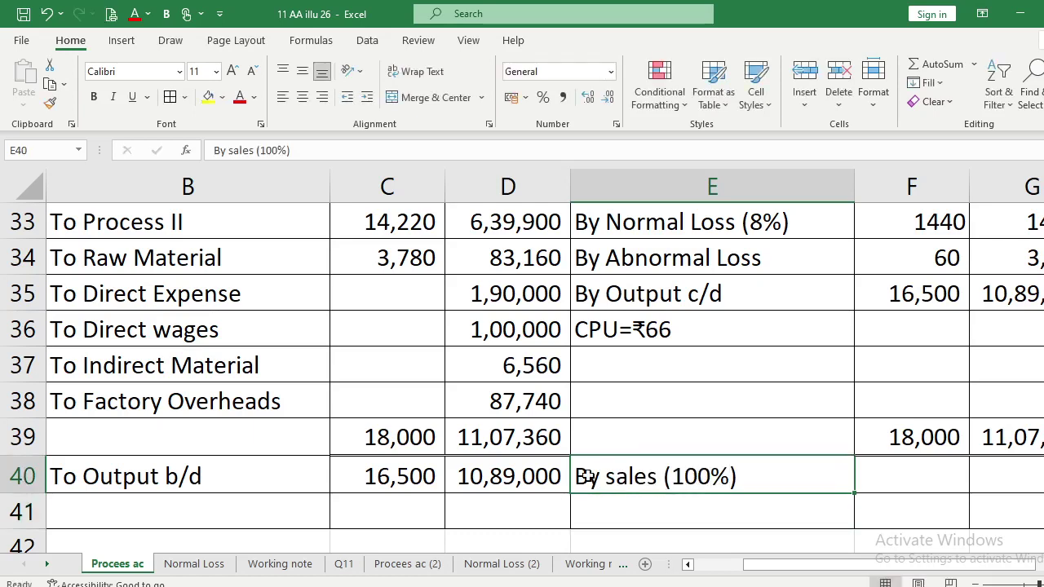
key("Up")
key("Down")
key("Right")
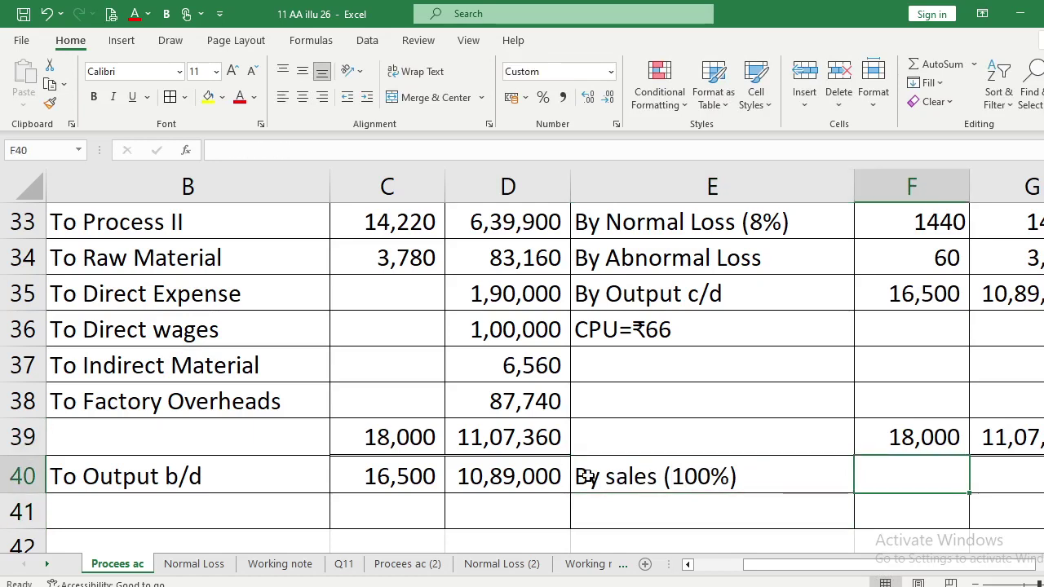
type("16500")
key("Return")
key("Up")
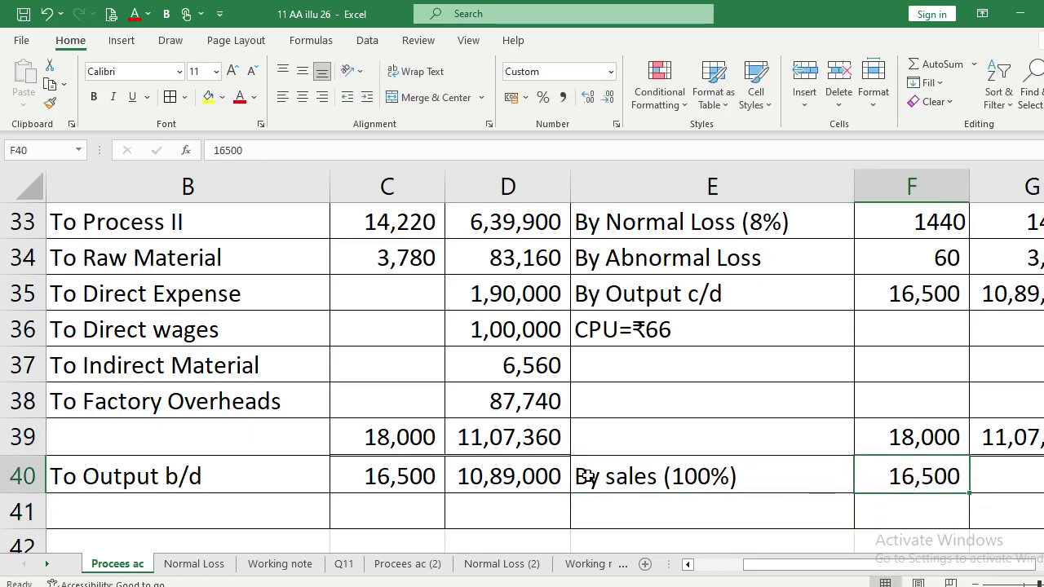
Calculate the sales amount in G40 by multiplying the quantity in F40 by the selling price of 70.
key("Right")
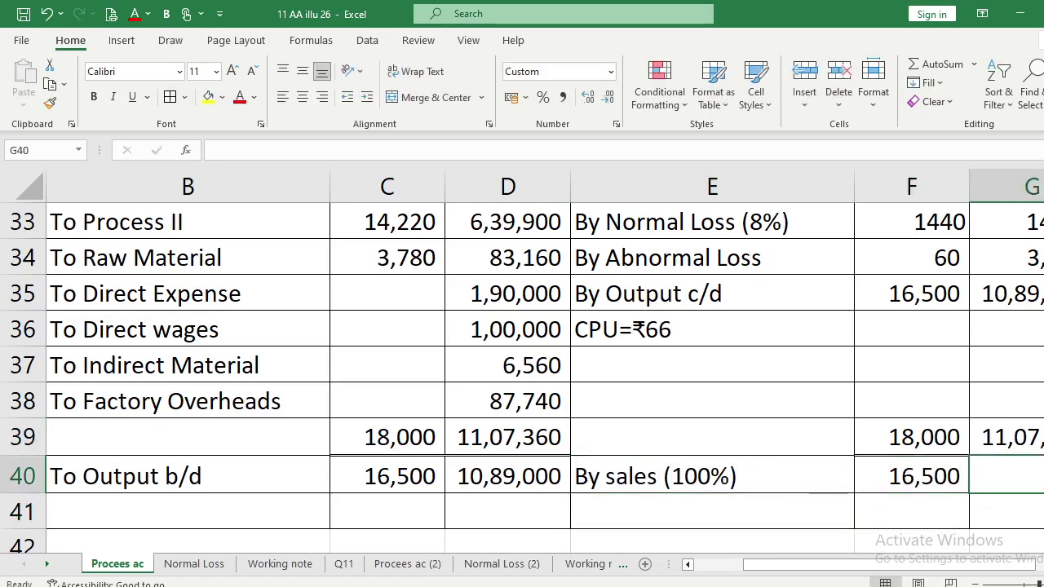
key("alt+Tab")
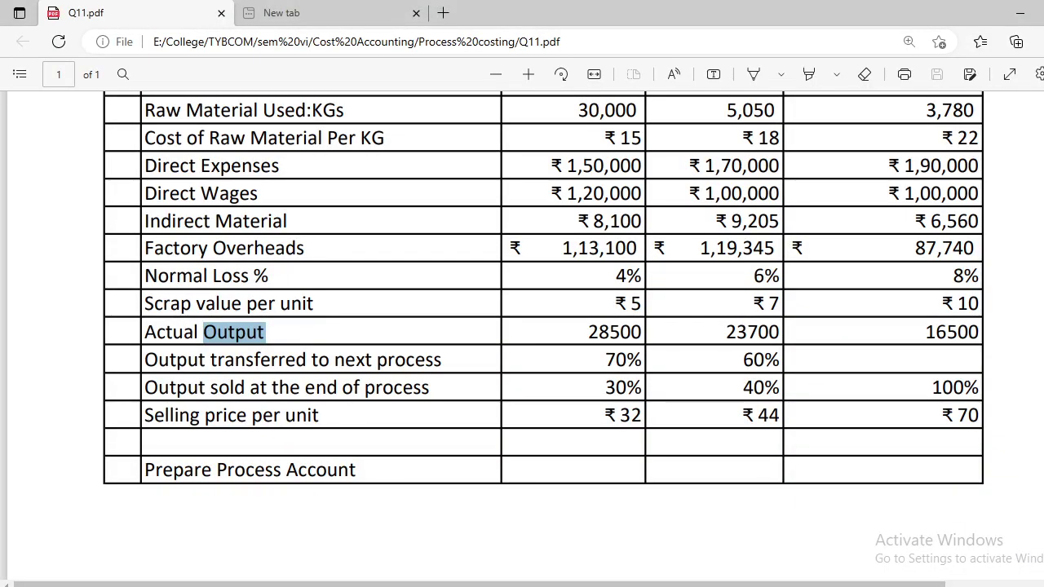
key("alt+Tab")
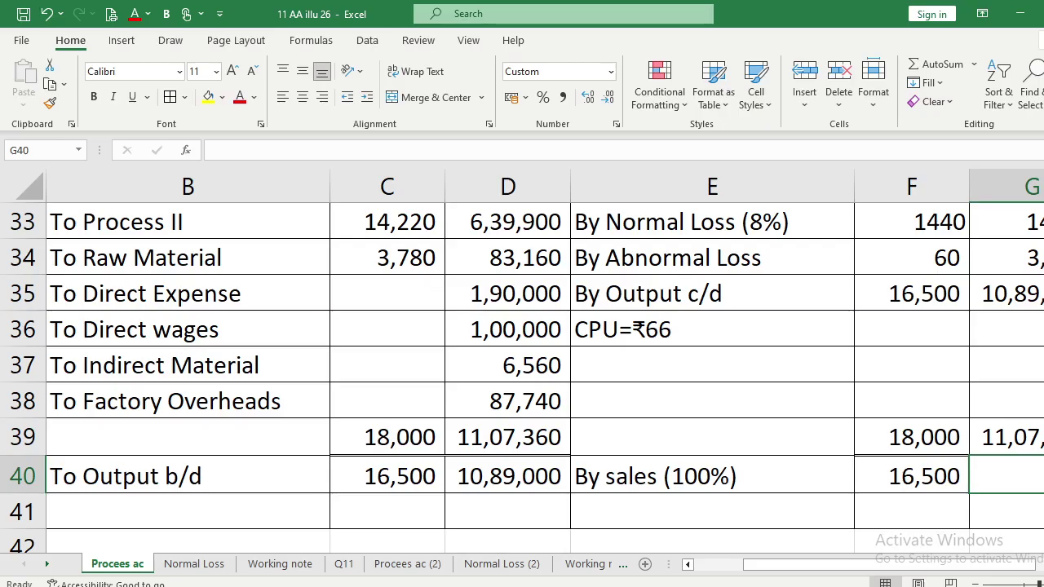
type("=")
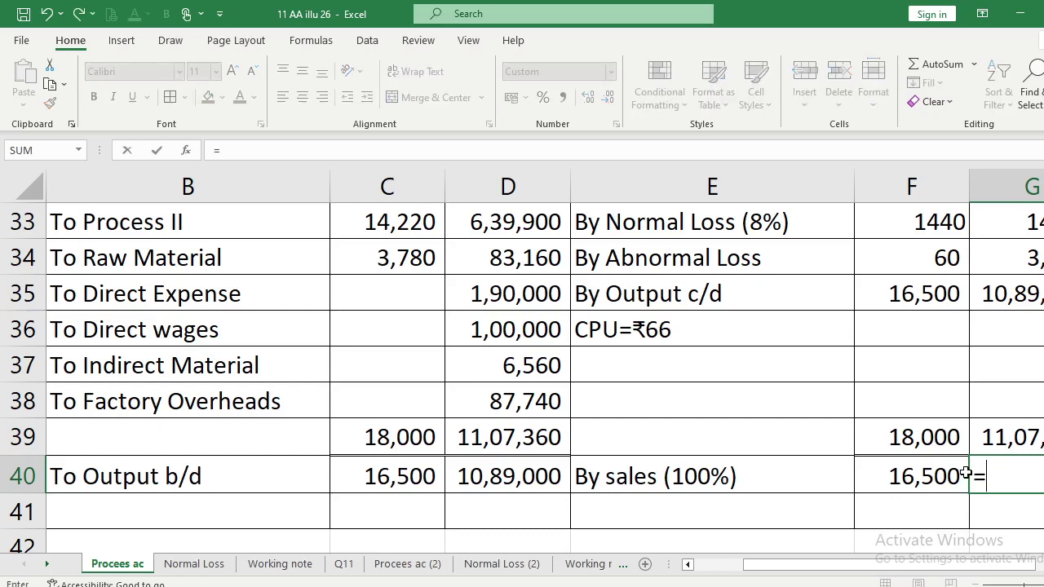
left_click(964, 473)
type("*70")
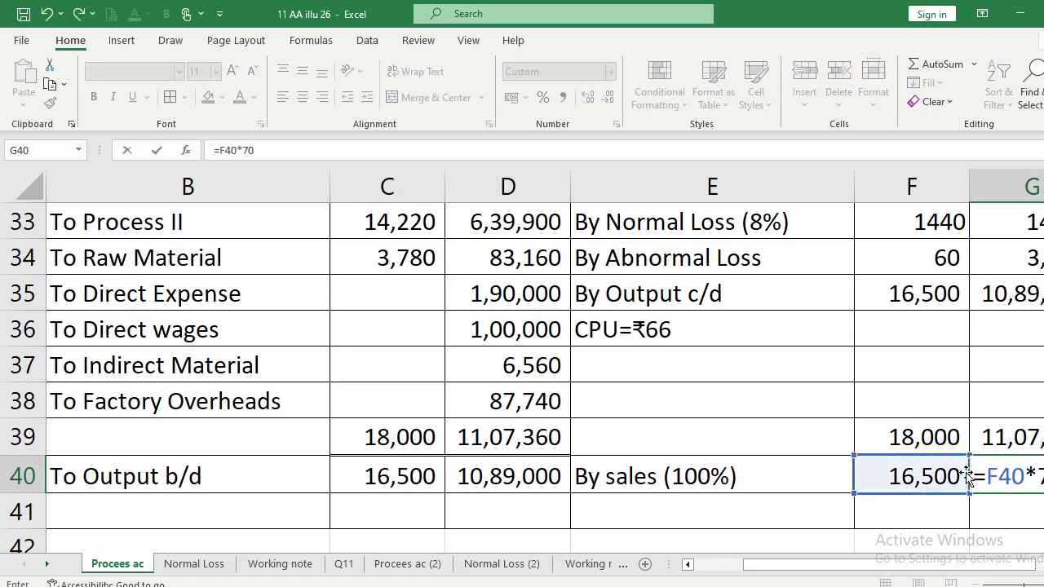
key("Return")
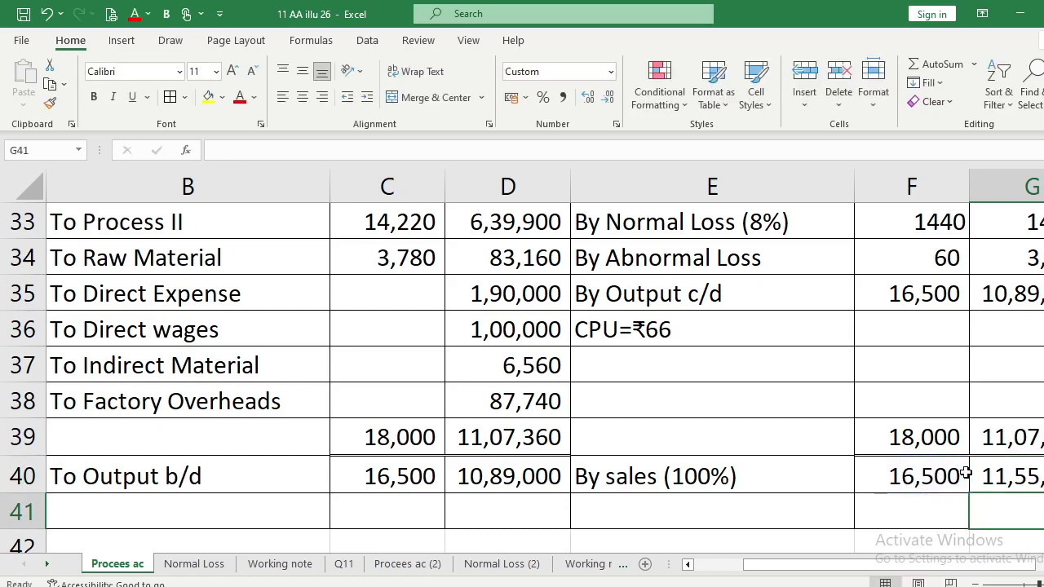
Set the credit-side total in G42 equal to the sales amount in G40.
key("Return")
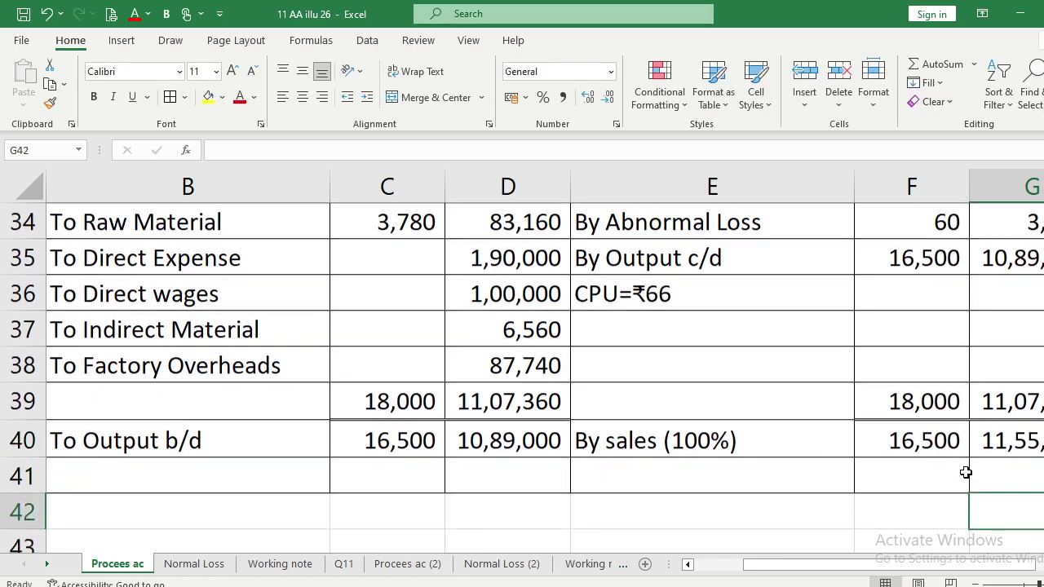
type("=")
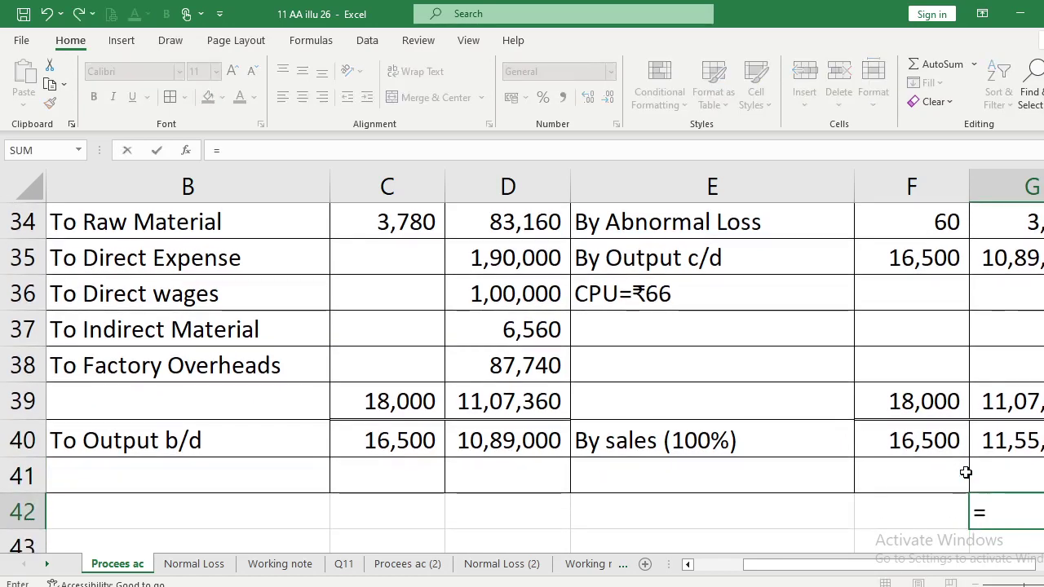
key("Up")
key("Up")
key("Return")
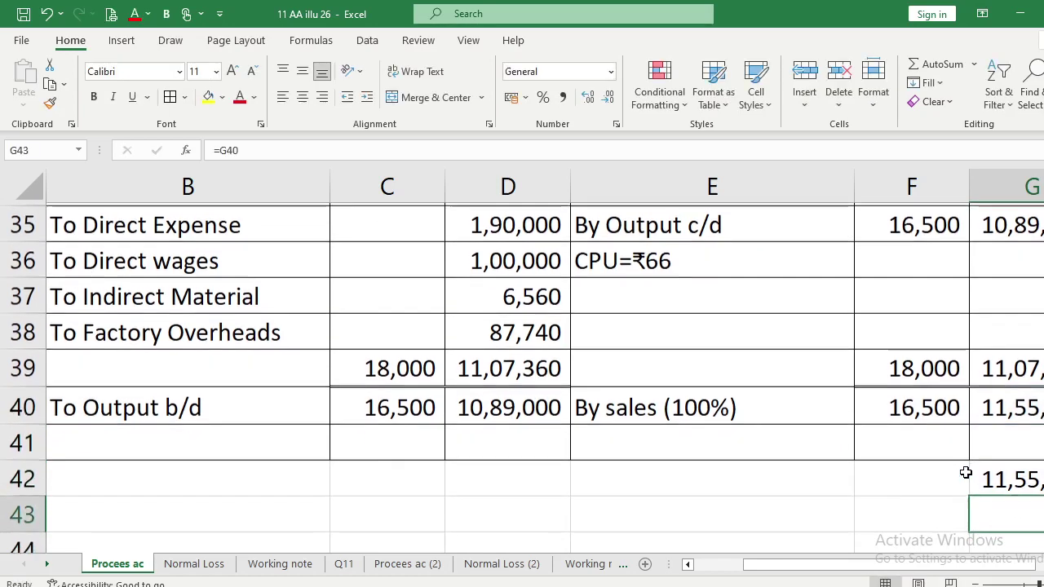
Carry the credit total in G42 across to D42 as the debit-side total.
key("Up")
key("Left")
key("Left")
key("Left")
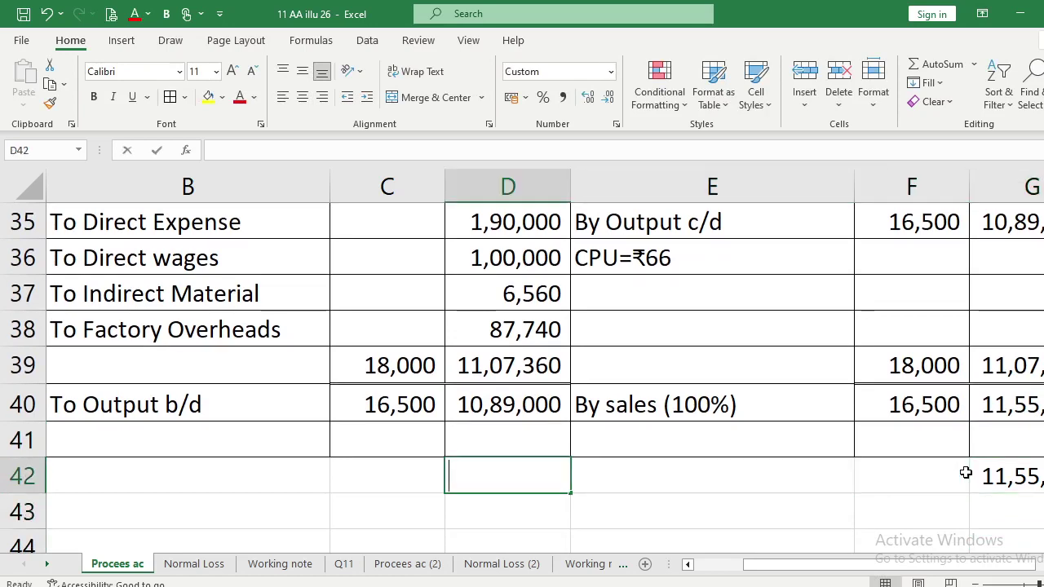
type("=")
key("Right")
key("Right")
key("Right")
key("Return")
key("Up")
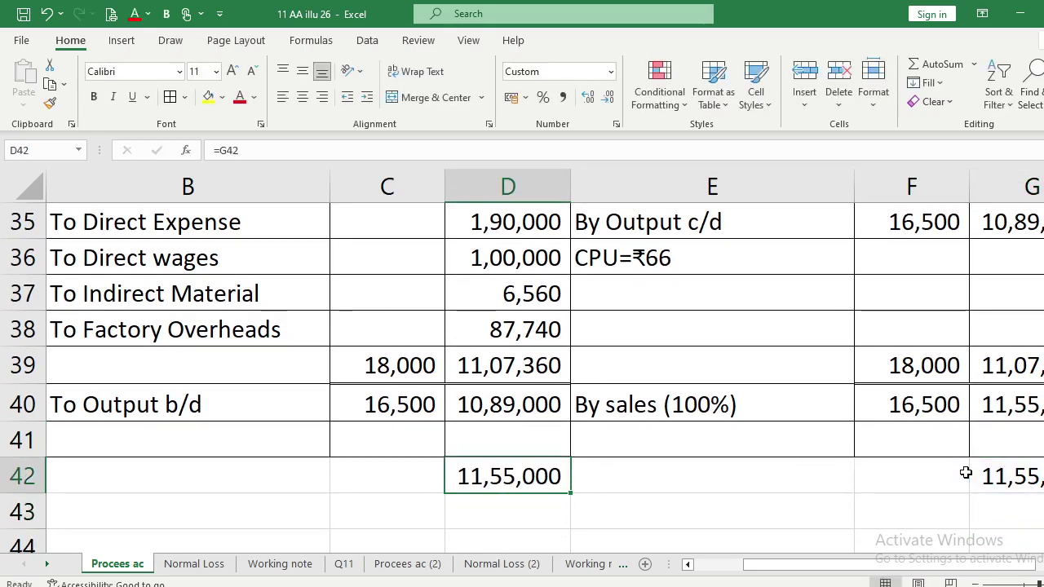
Enter "To Costing P&L A/c" in B41 as the debit entry below the output b/d.
key("Up")
key("Left")
key("Left")
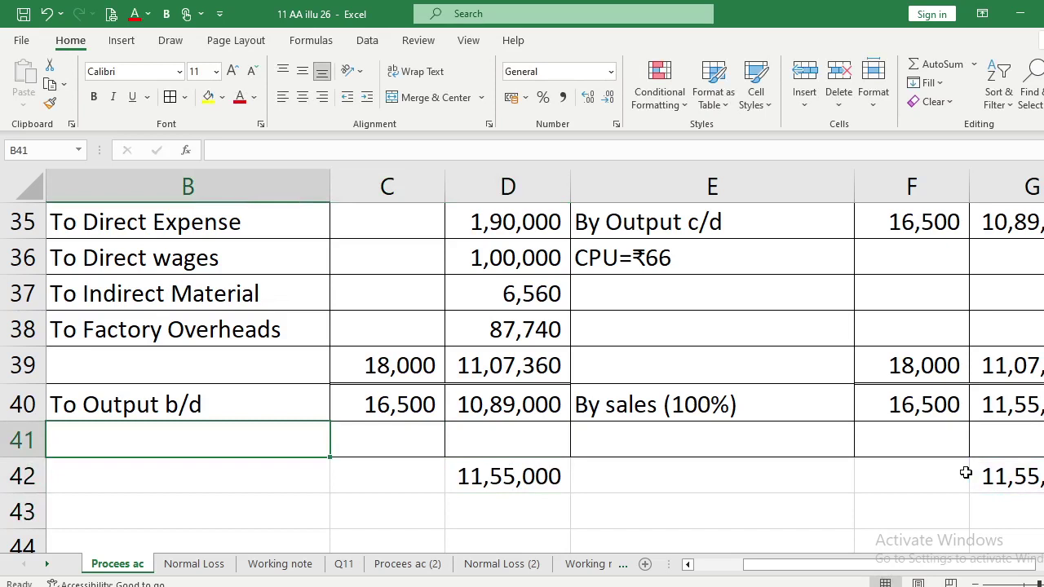
type("To Costing")
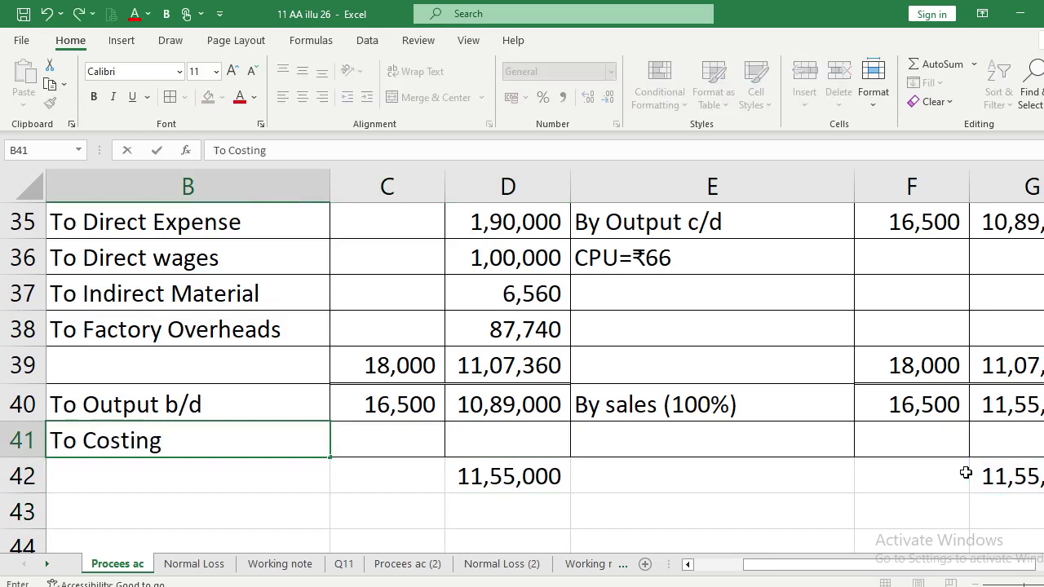
type(" P&L A/c")
key("Return")
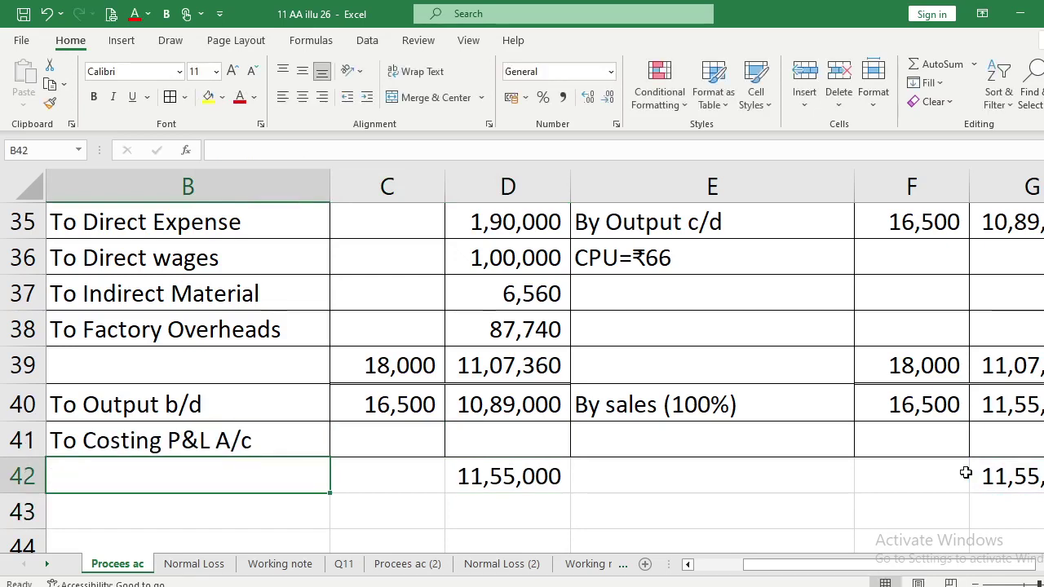
Calculate the Costing P&L amount in D41 by subtracting the output b/d in D40 from the total in D42.
key("Up")
key("Right")
key("Right")
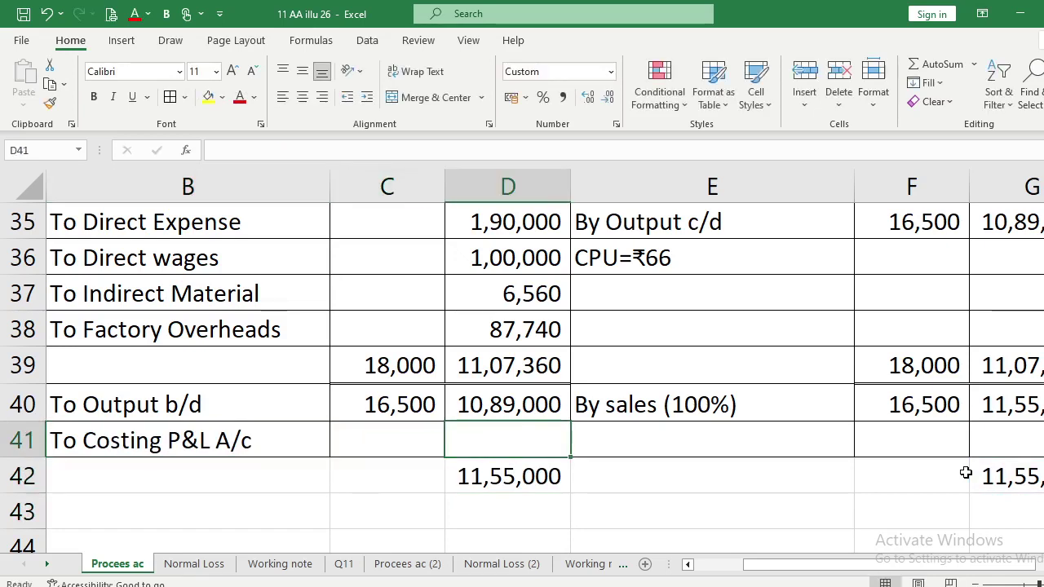
type("=")
key("Down")
type("-")
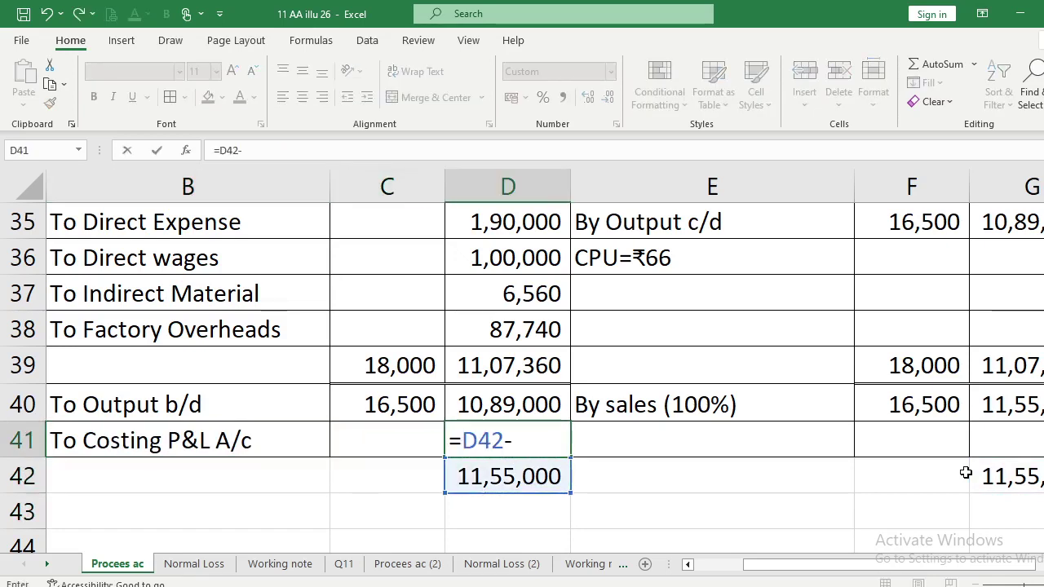
key("Up")
key("Return")
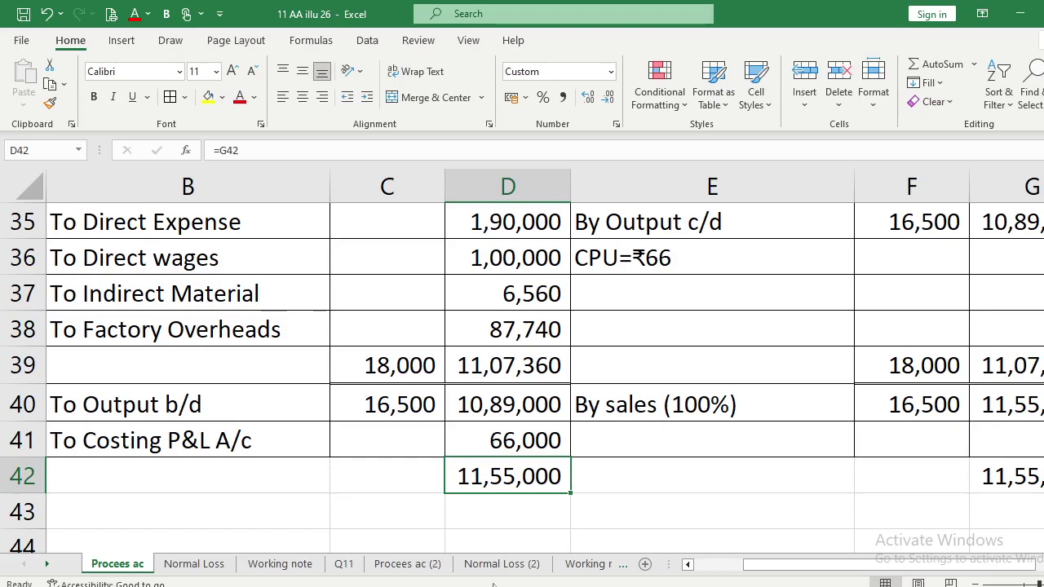
Clear the existing entries and totals in B3:G7 of the Normal Loss A/c on the Normal Loss sheet.
key("alt+Tab")
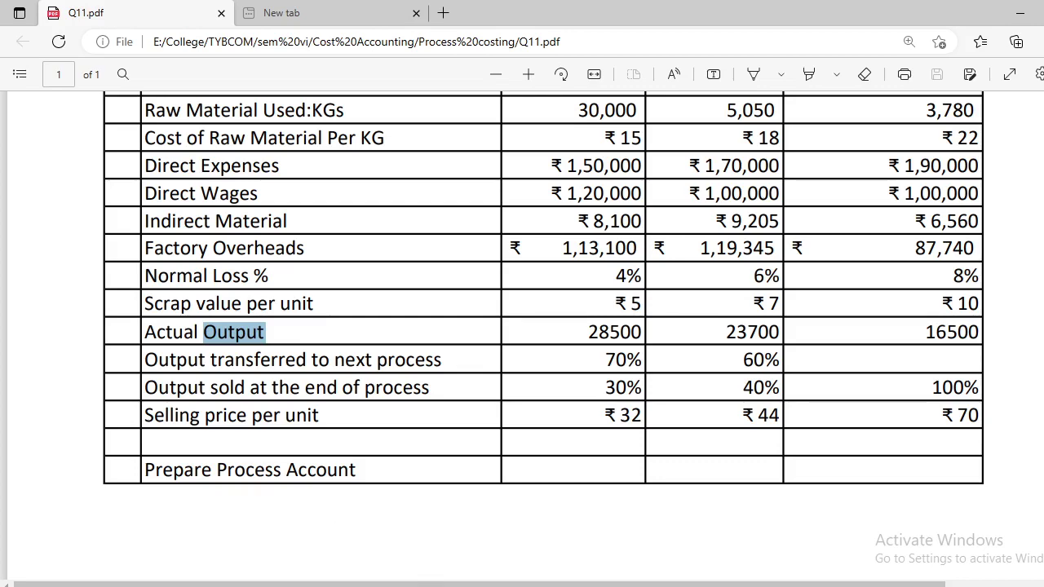
key("alt+Tab")
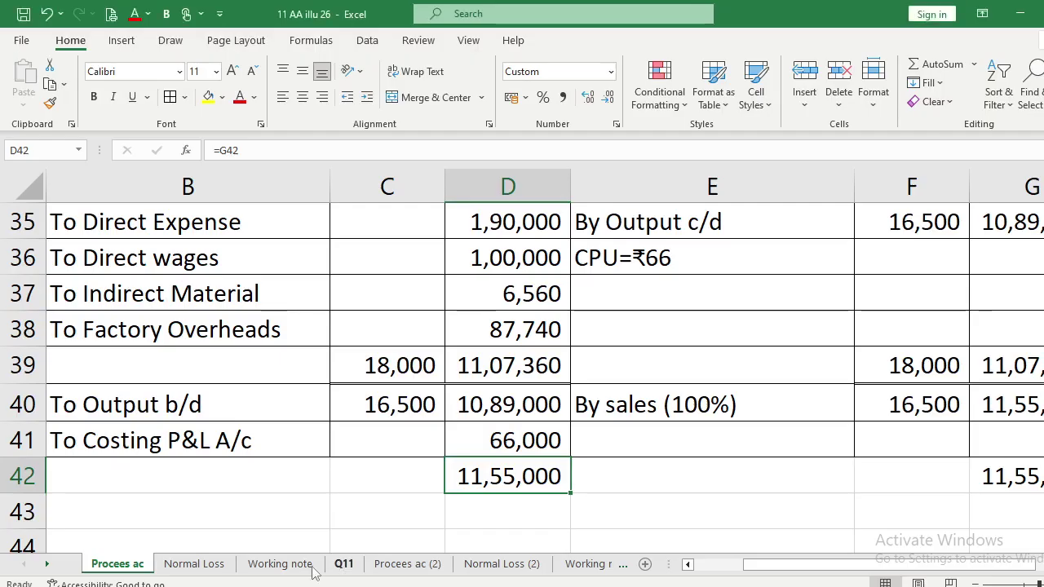
left_click(221, 569)
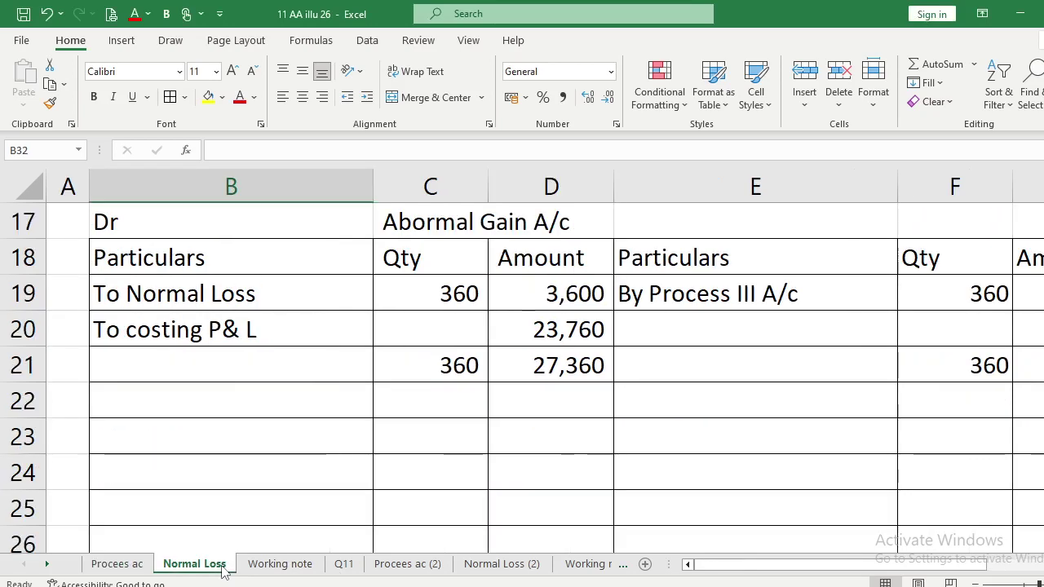
left_click(226, 474)
key("Up")
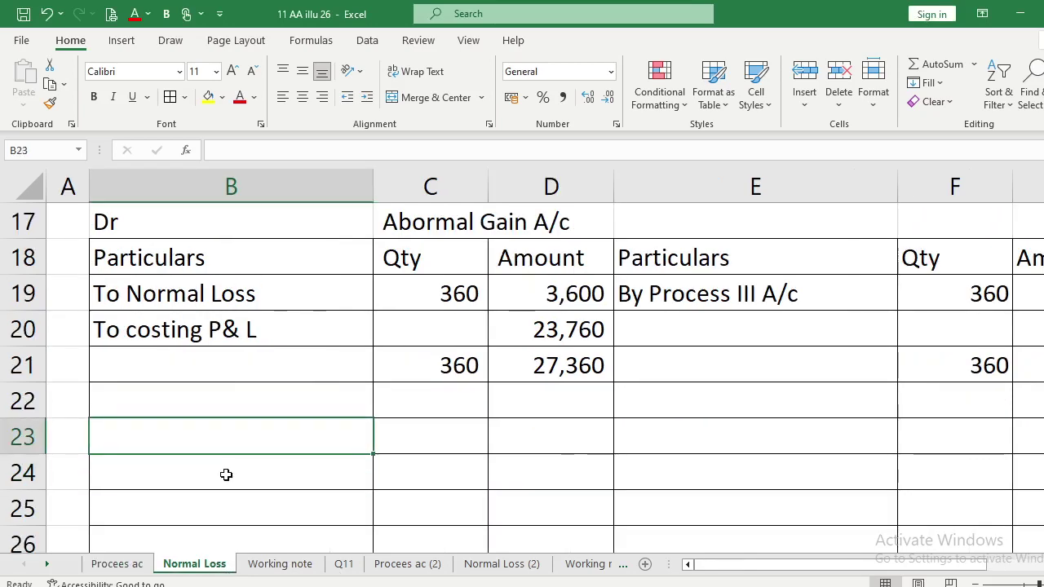
key("Page_Up")
key("Page_Up")
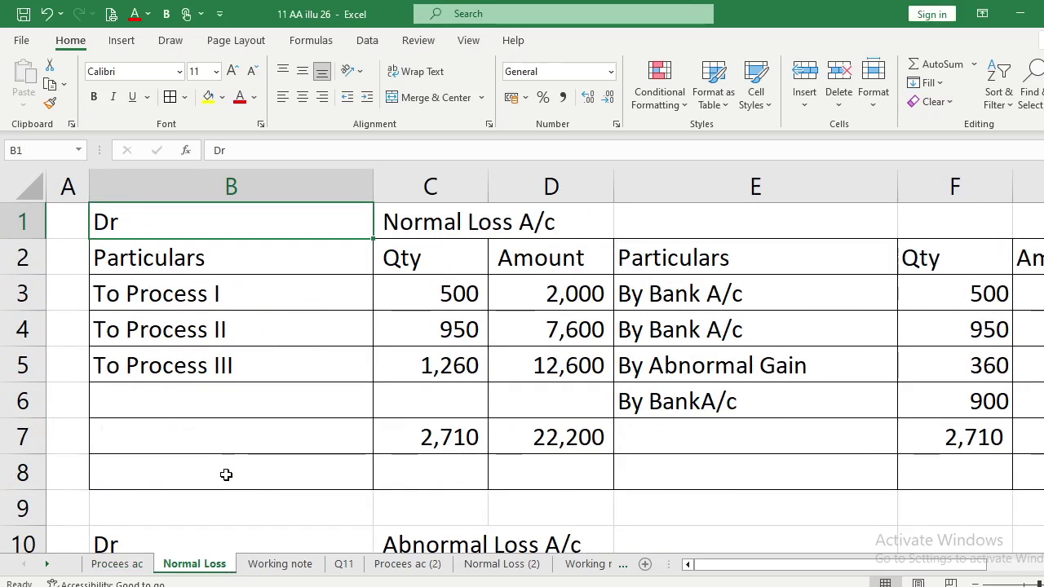
key("Down")
key("Down")
key("shift+Right")
key("shift+Right")
key("shift+Right")
key("shift+Right")
key("shift+Right")
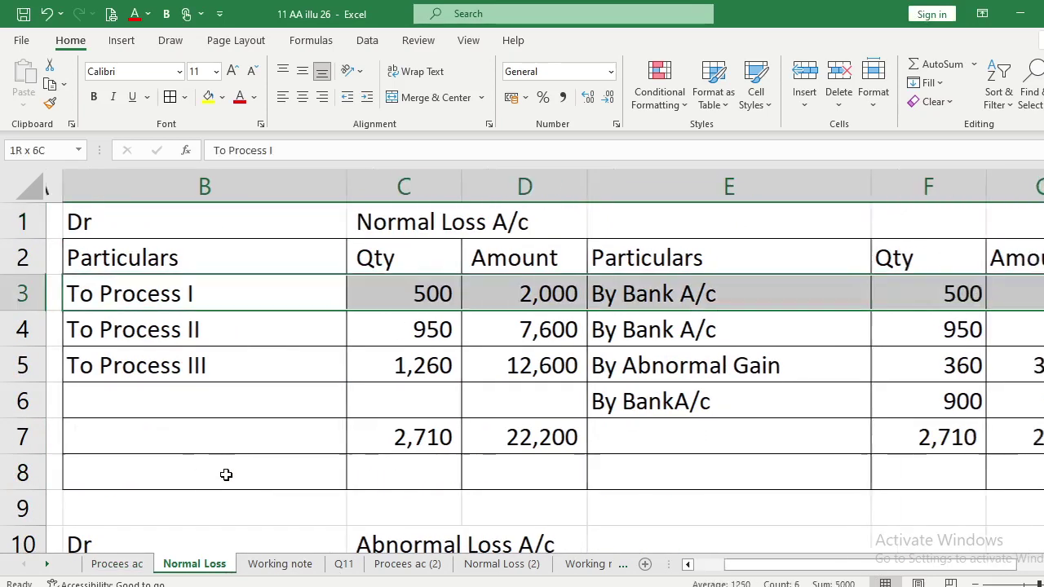
key("shift+Down")
key("shift+Down")
key("shift+Down")
key("shift+Down")
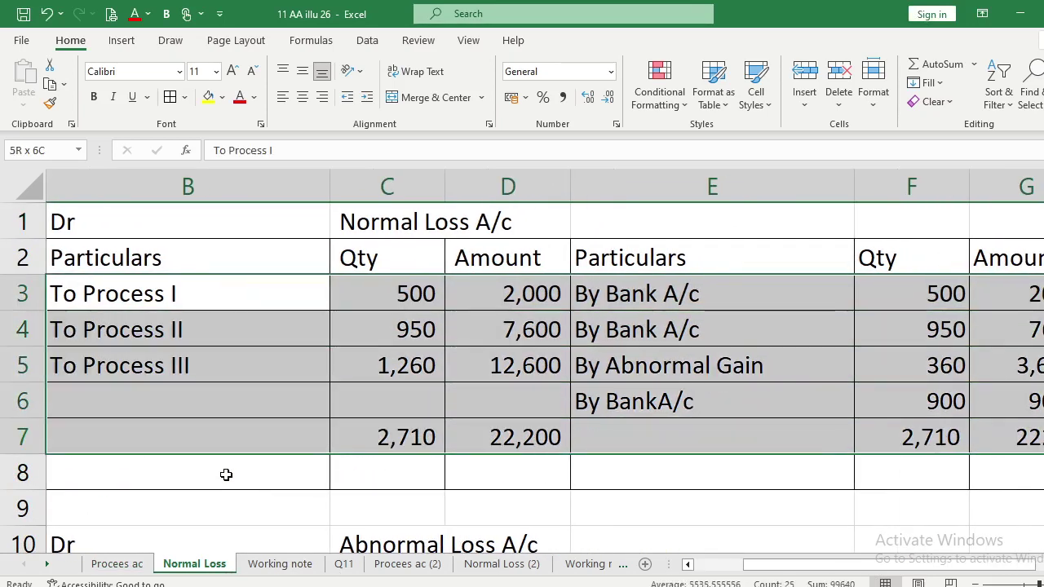
key("Delete")
key("Up")
key("Down")
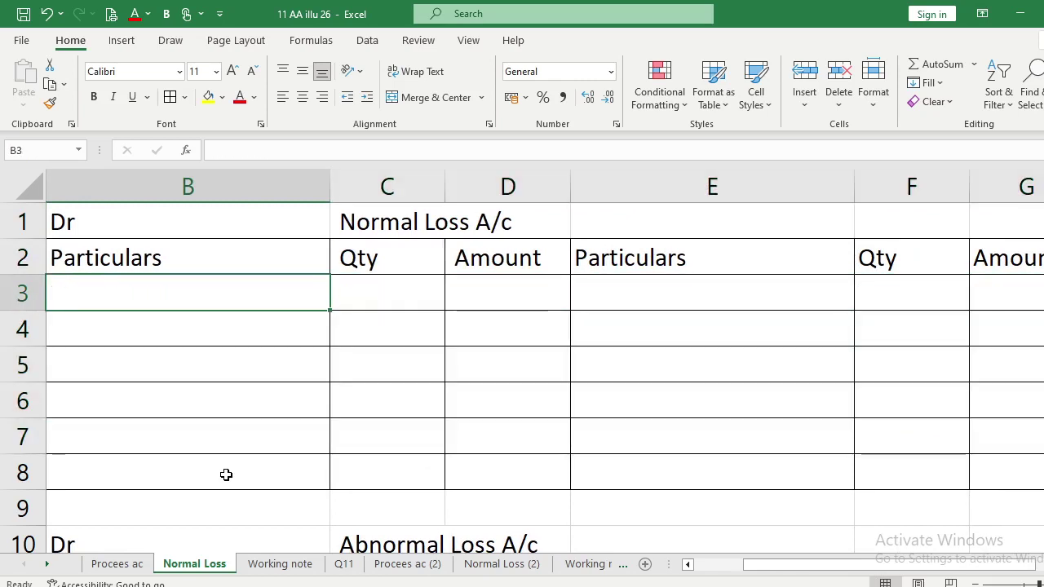
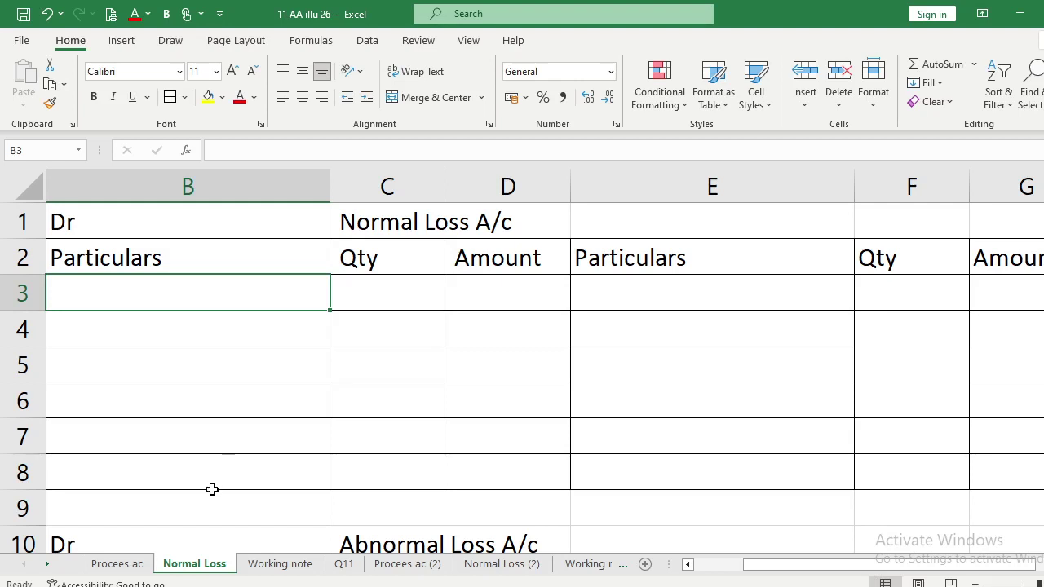
Review the process accounts on the Procees ac sheet from Process III up to Process I, checking the normal loss entries.
left_click(124, 564)
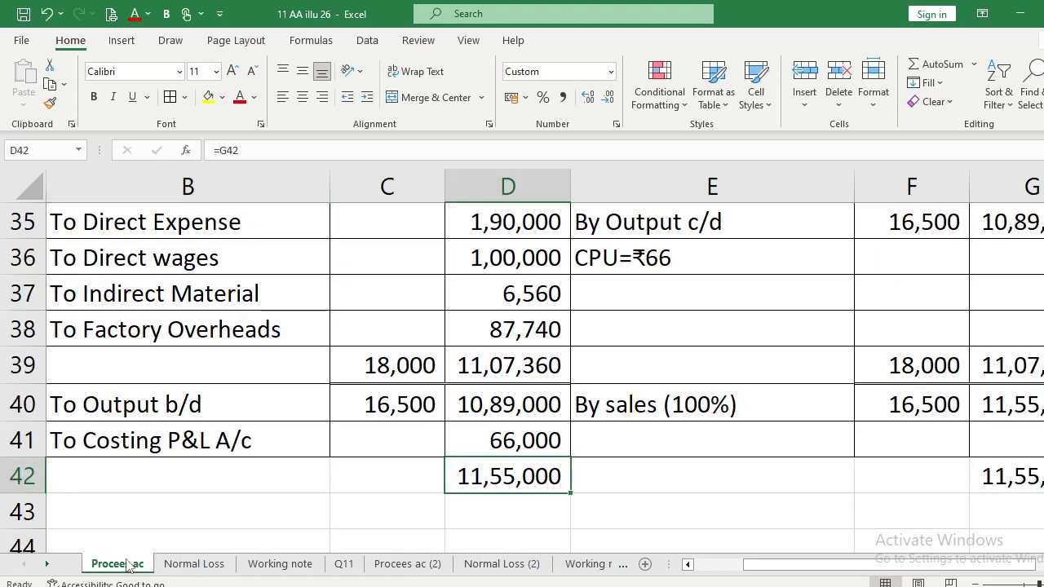
key("Up")
key("Up")
key("Up")
key("Up")
key("Up")
key("Up")
key("Up")
key("Up")
key("Up")
key("Up")
key("Up")
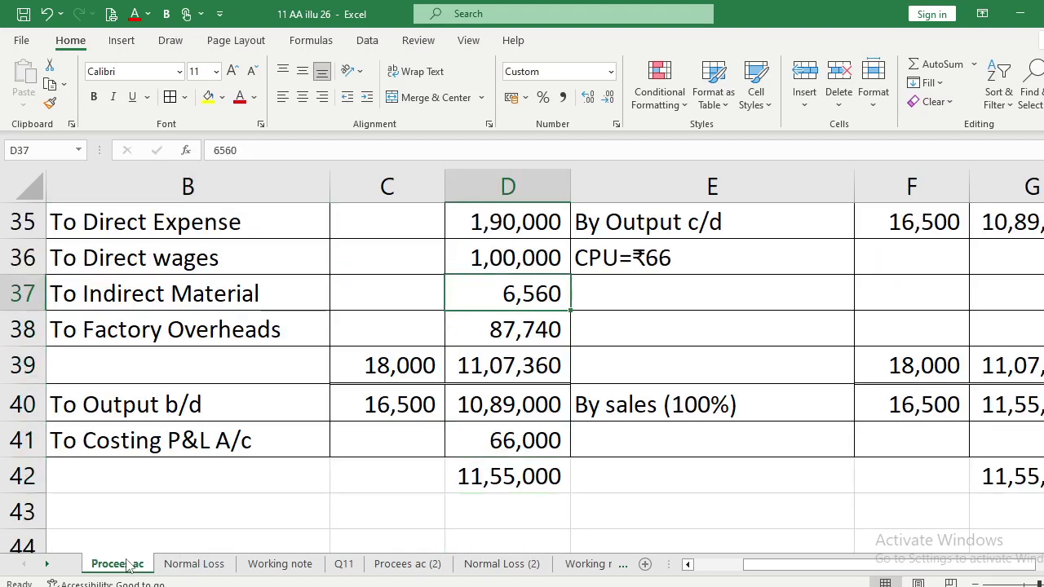
key("Up")
key("Up")
key("Up")
key("Up")
key("Up")
key("Up")
key("Up")
key("Up")
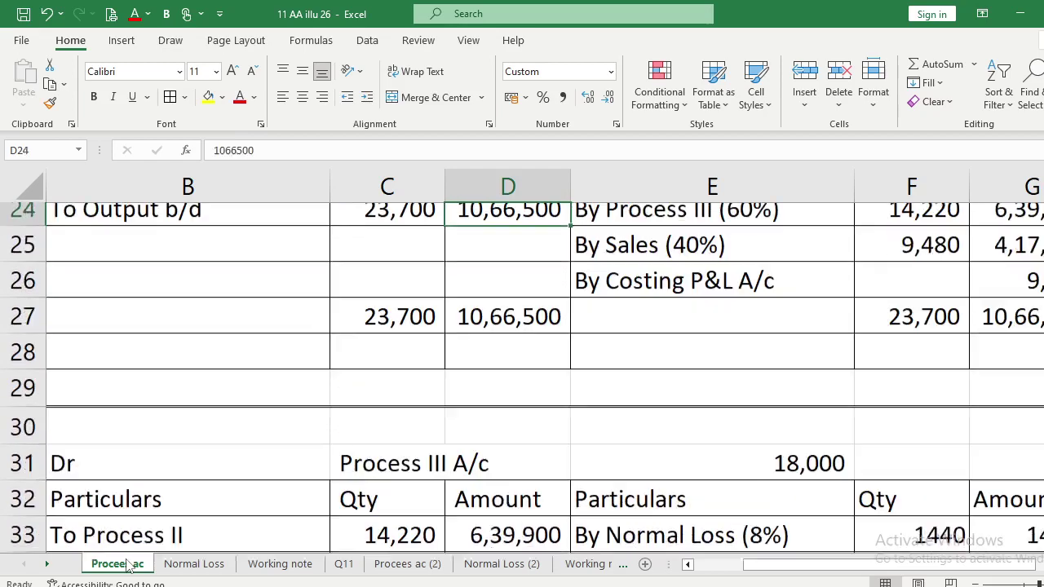
key("Up")
key("Up")
key("Up")
key("Up")
key("Up")
key("Up")
key("Up")
key("Up")
key("Up")
key("Up")
key("Up")
key("Up")
key("Up")
key("Up")
key("Up")
key("Up")
key("Up")
key("Up")
key("Up")
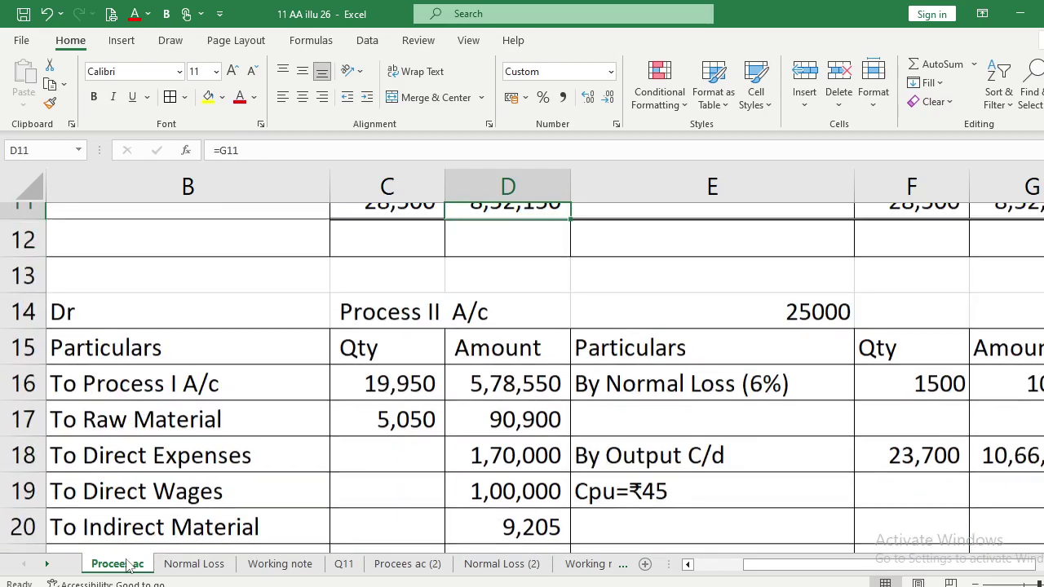
key("Up")
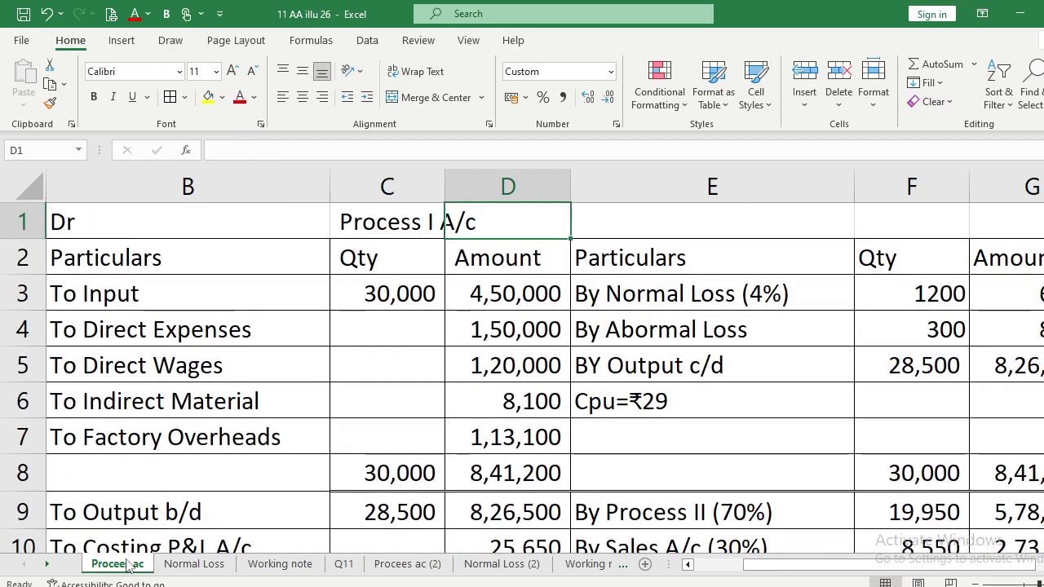
key("Left")
key("Left")
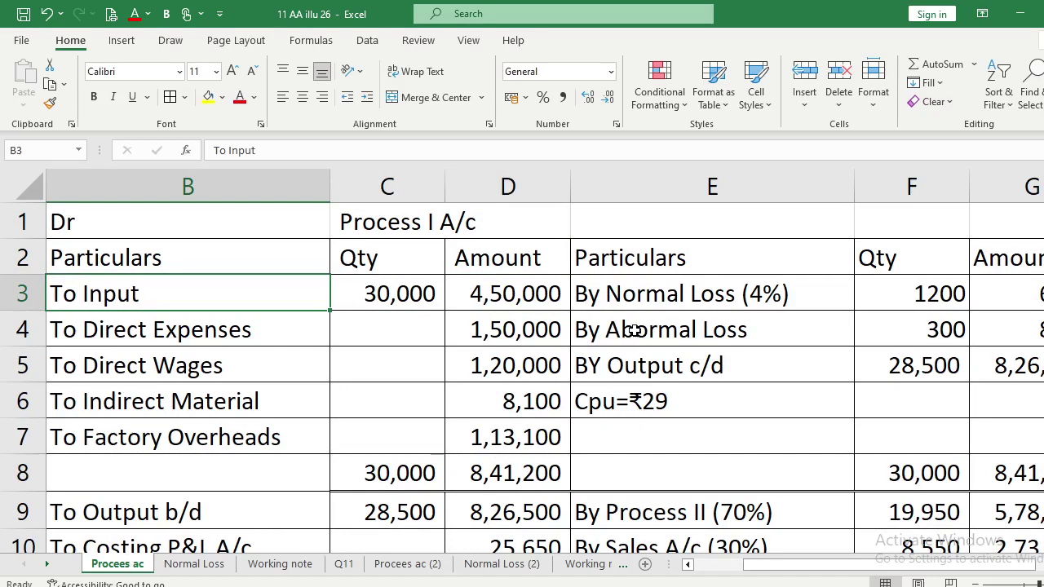
Enter "To Process I" in B3 as the first debit entry of the Normal Loss A/c.
left_click(217, 570)
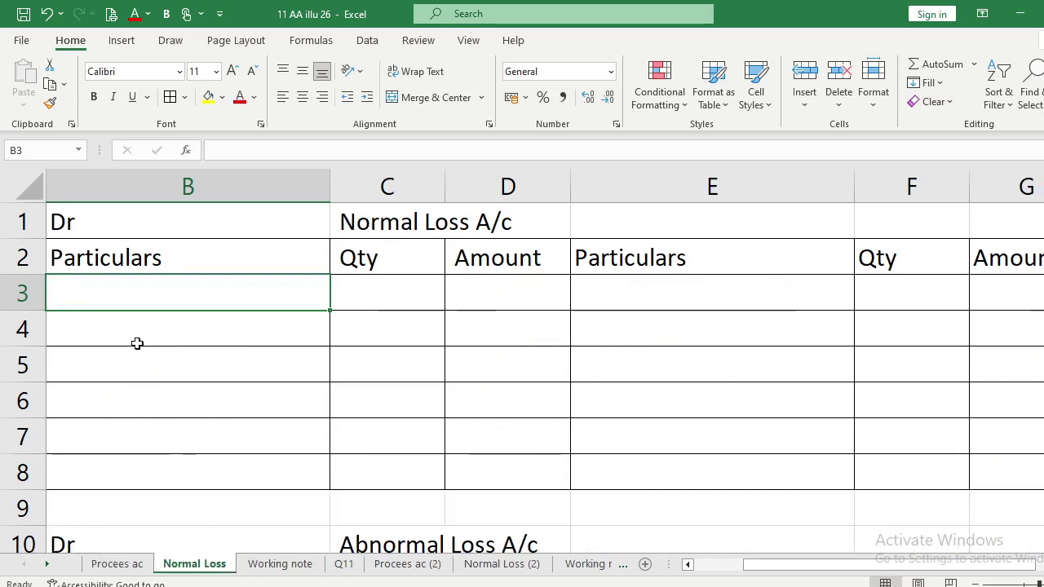
type("To Proc")
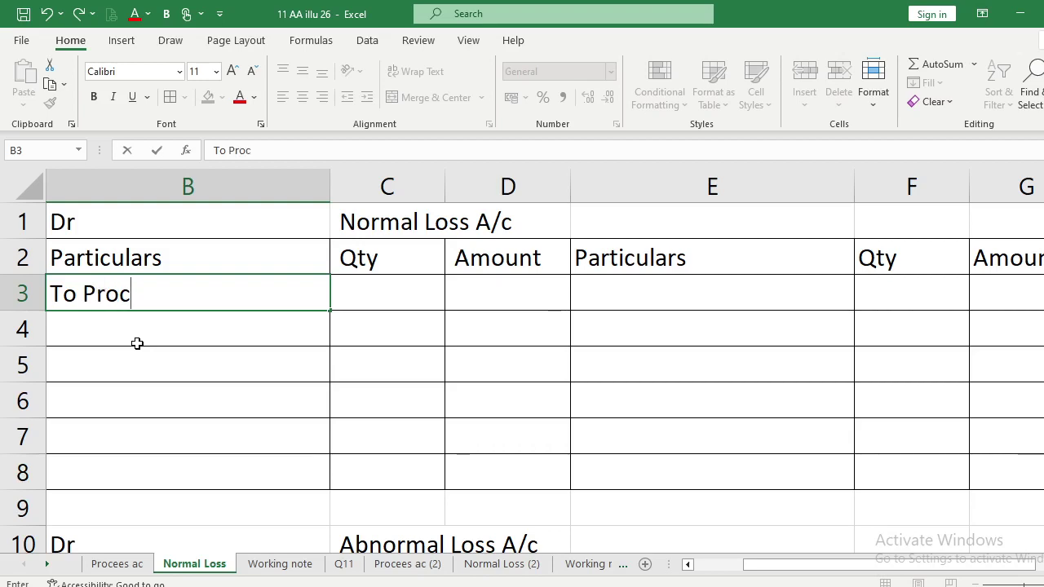
type("ess I")
key("Return")
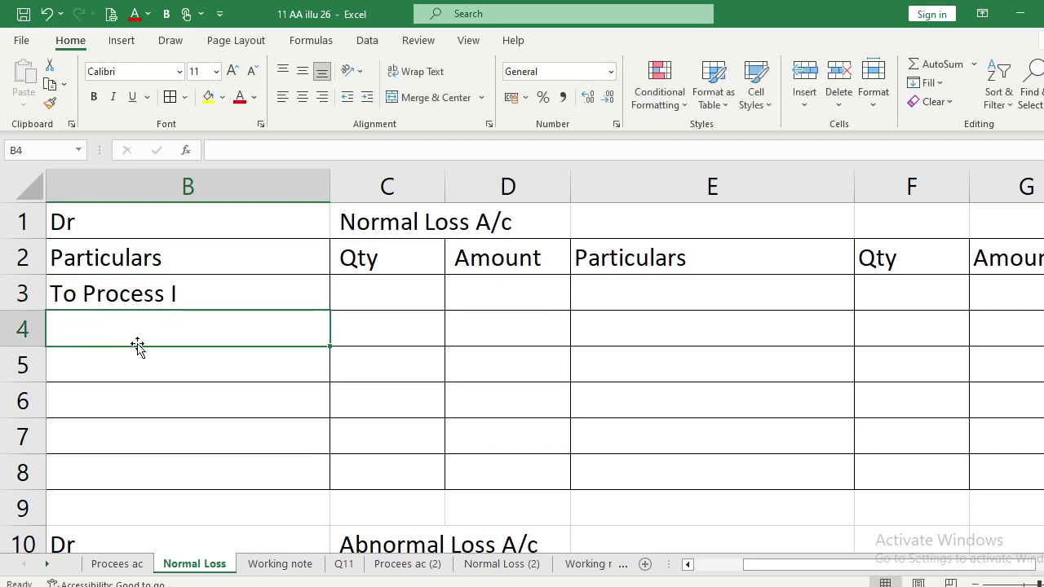
Enter the Process I normal loss from the Procees ac sheet as quantity 1,200 in C3 and amount 6,000 in D3.
left_click(126, 566)
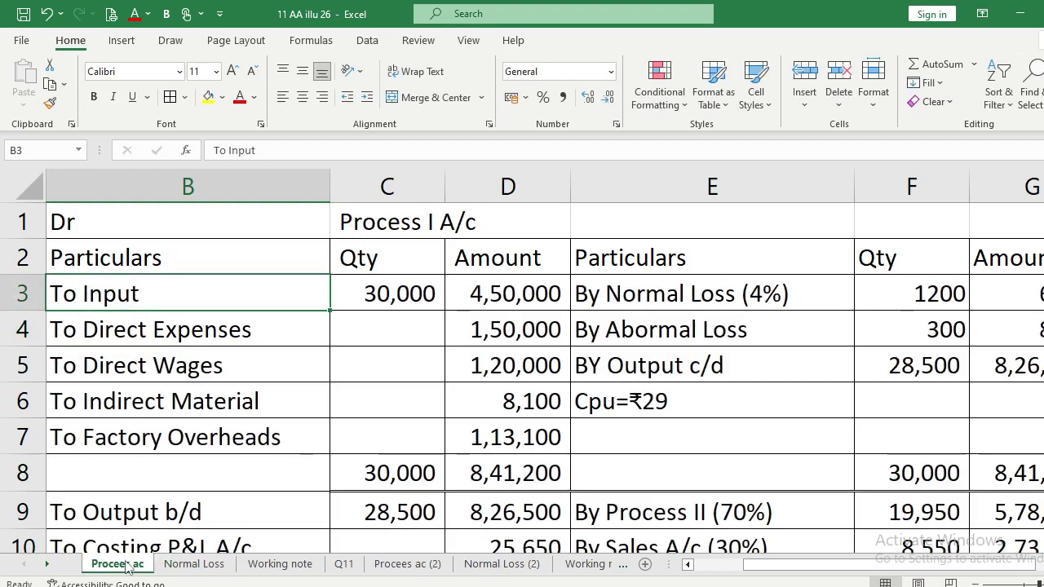
left_click(183, 566)
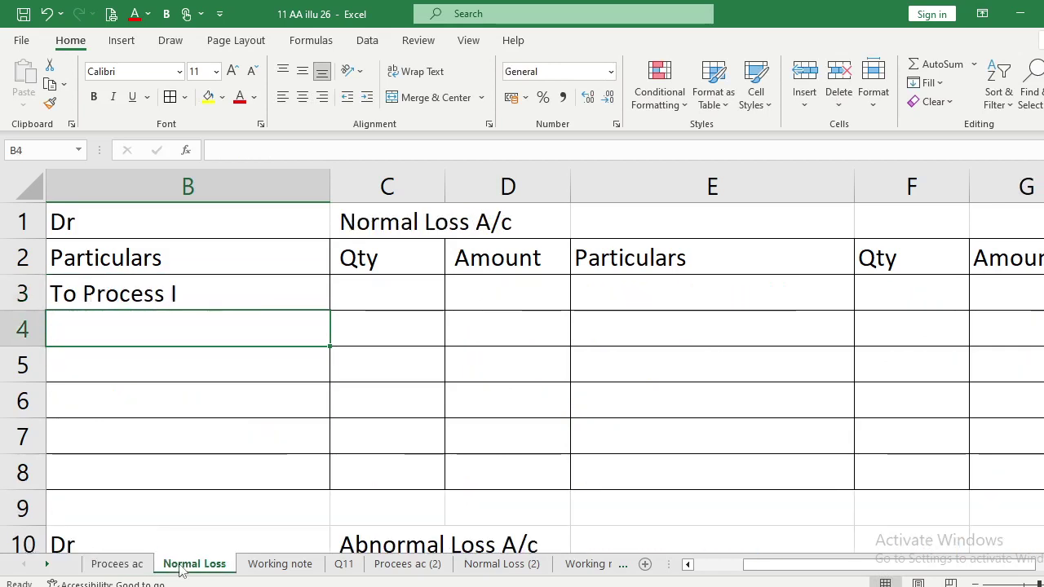
left_click(351, 289)
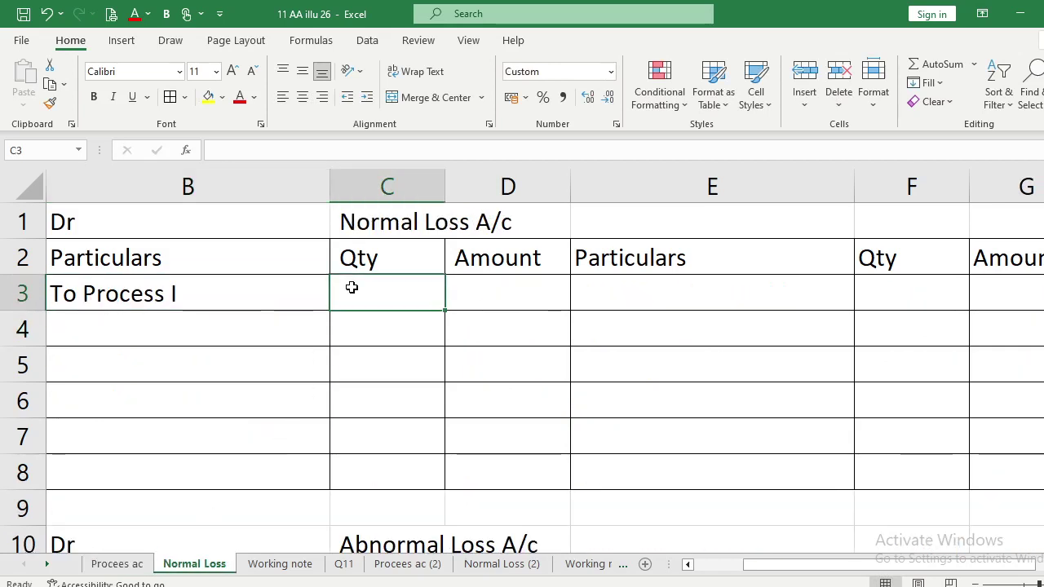
type("1,200")
key("Return")
key("Up")
key("Right")
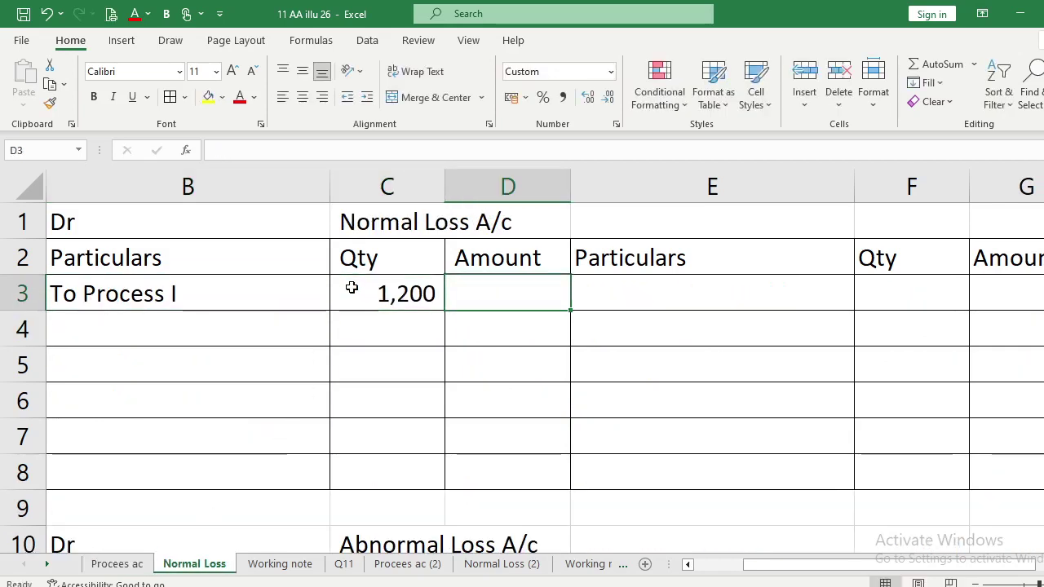
type("6000")
key("Return")
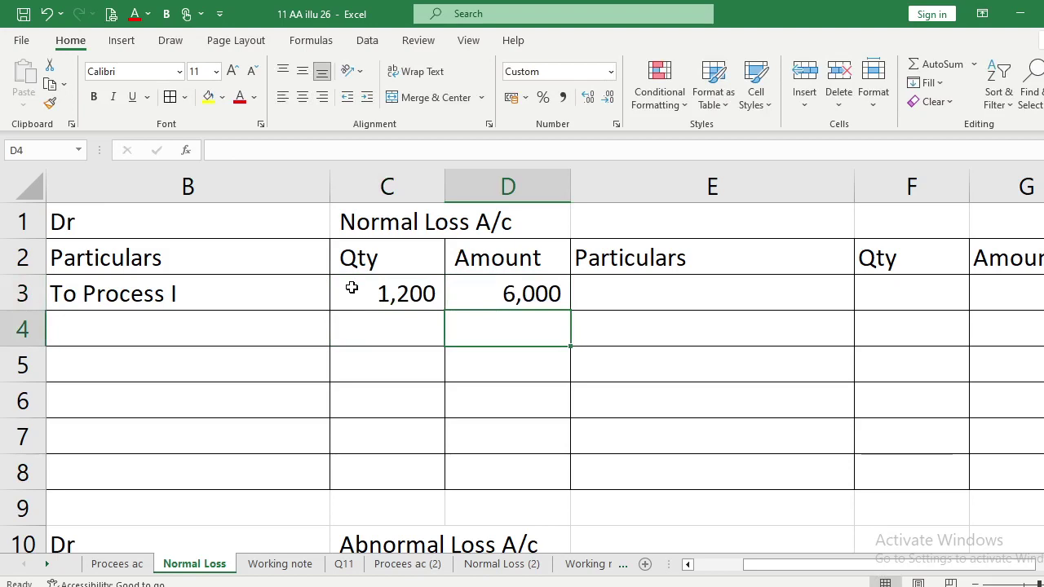
Enter "By Bank A/c" in E3 as the first credit entry of the Normal Loss A/c.
left_click(118, 564)
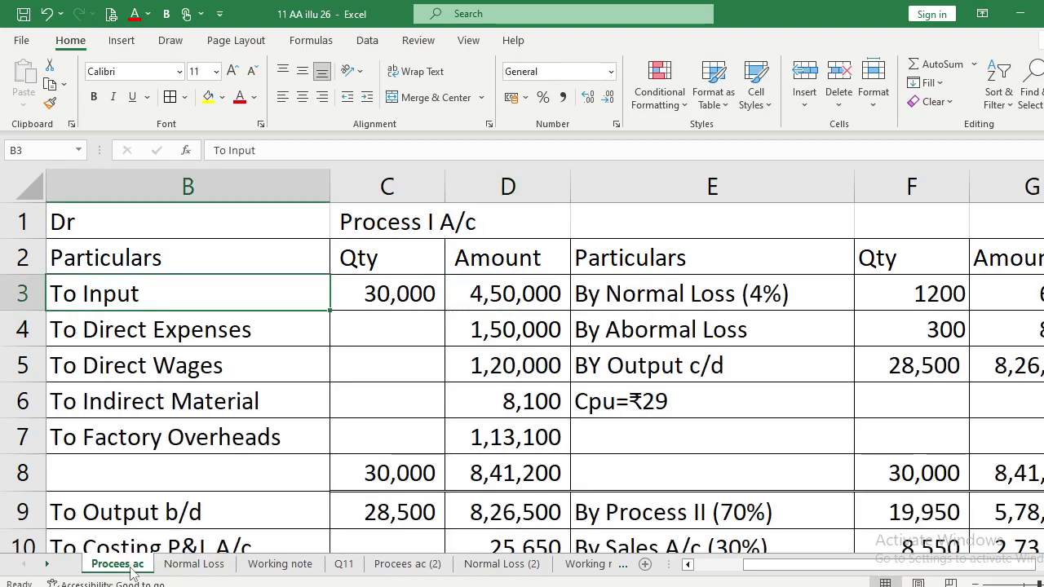
left_click(175, 571)
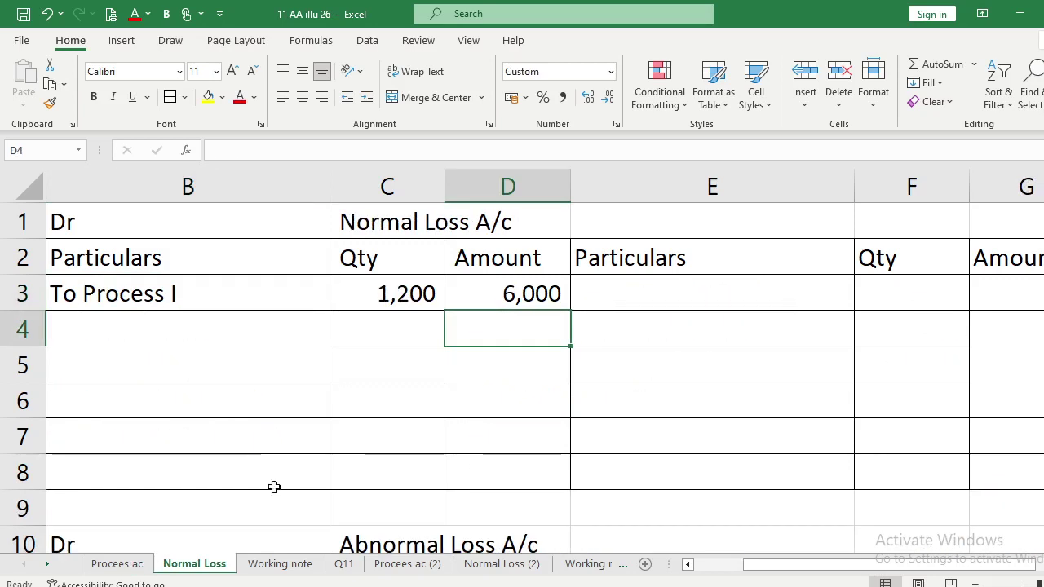
left_click(596, 284)
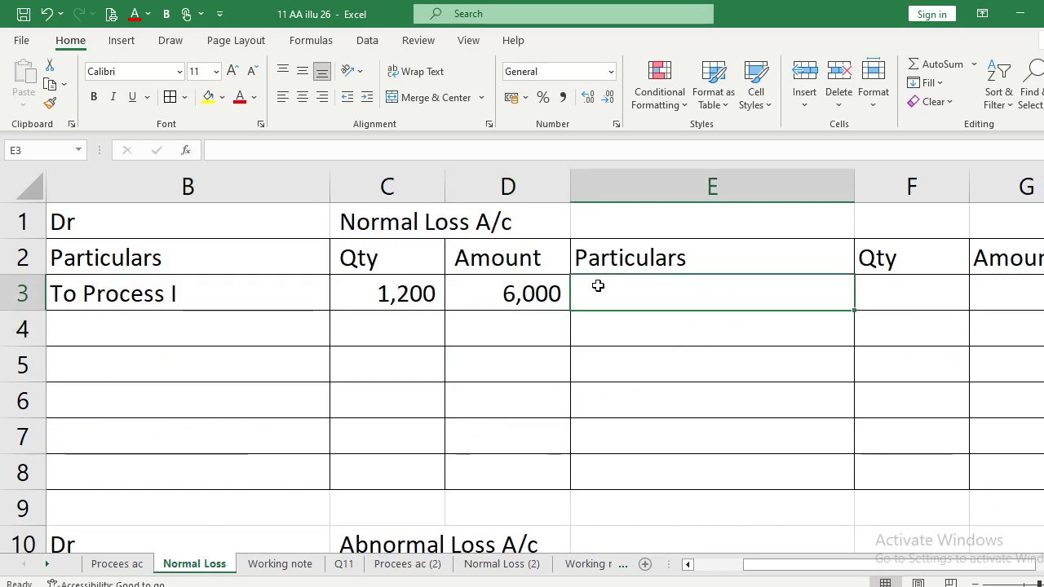
type("By Bank")
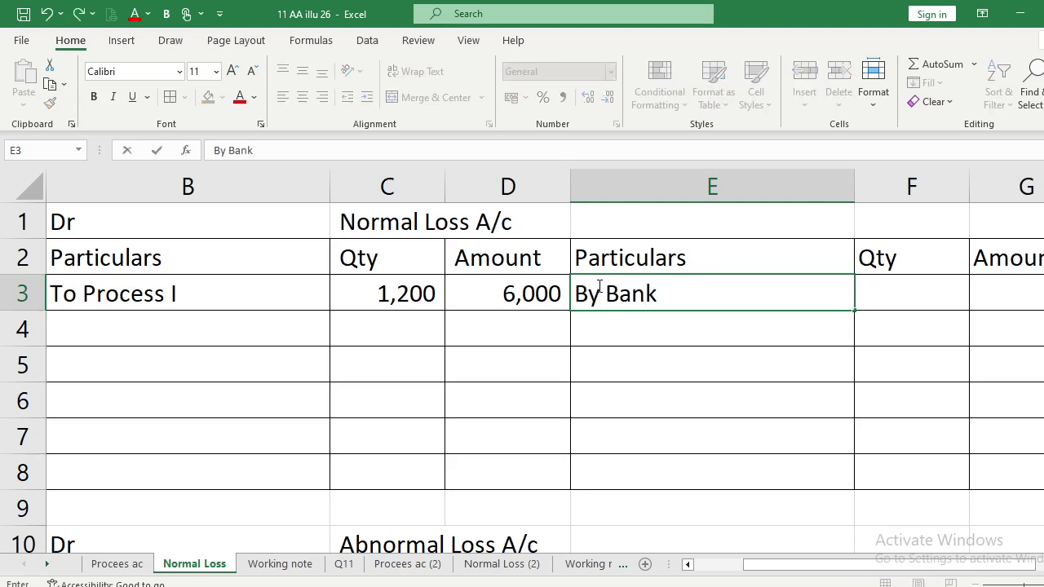
type(" A/c")
key("Return")
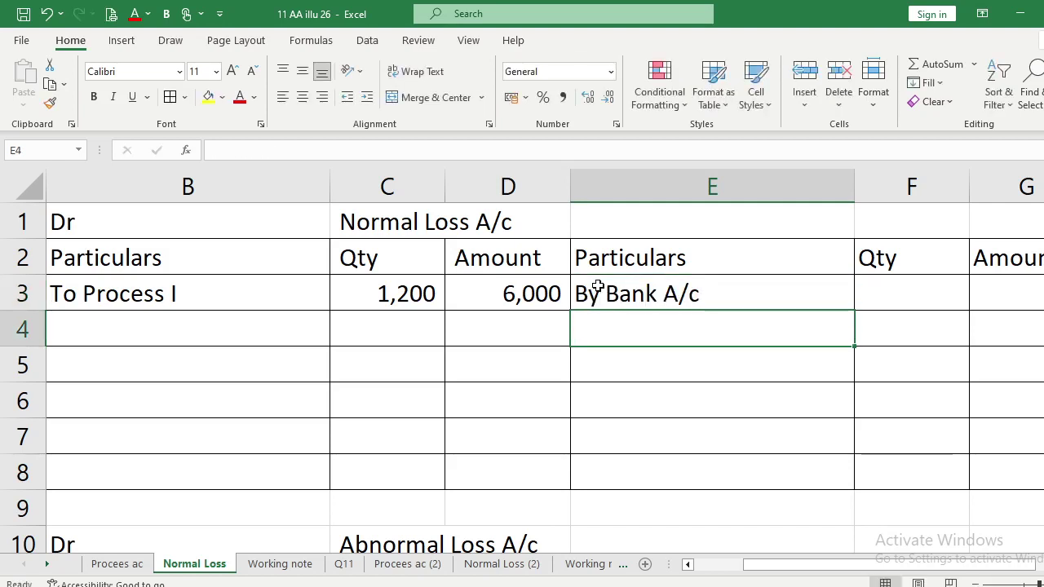
Complete the By Bank A/c entry with quantity 1200 in F3 and the amount matching the Process I debit in G3.
key("Up")
key("Right")
type("1200")
key("Return")
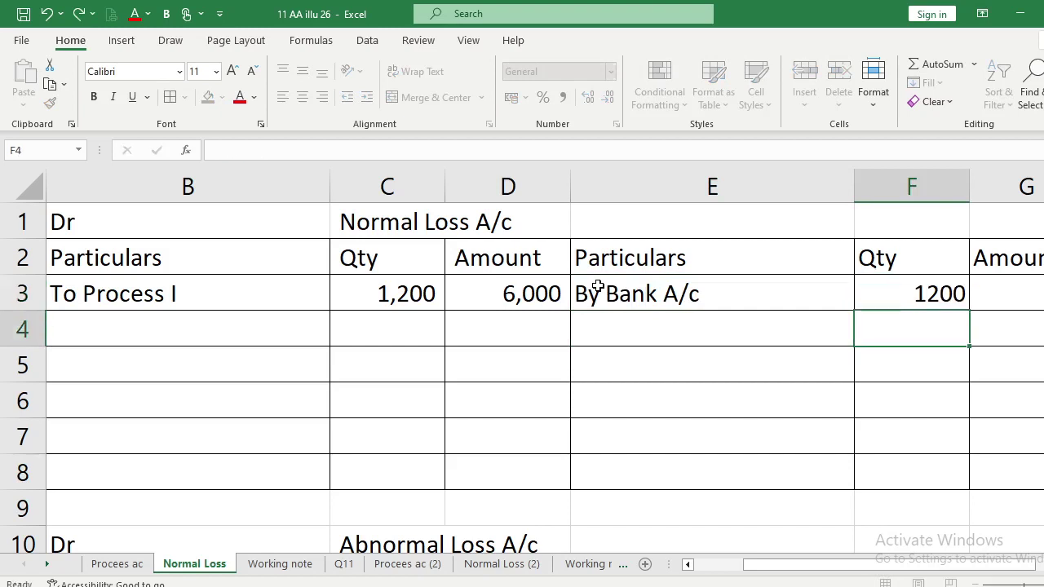
key("Up")
key("Right")
key("F2")
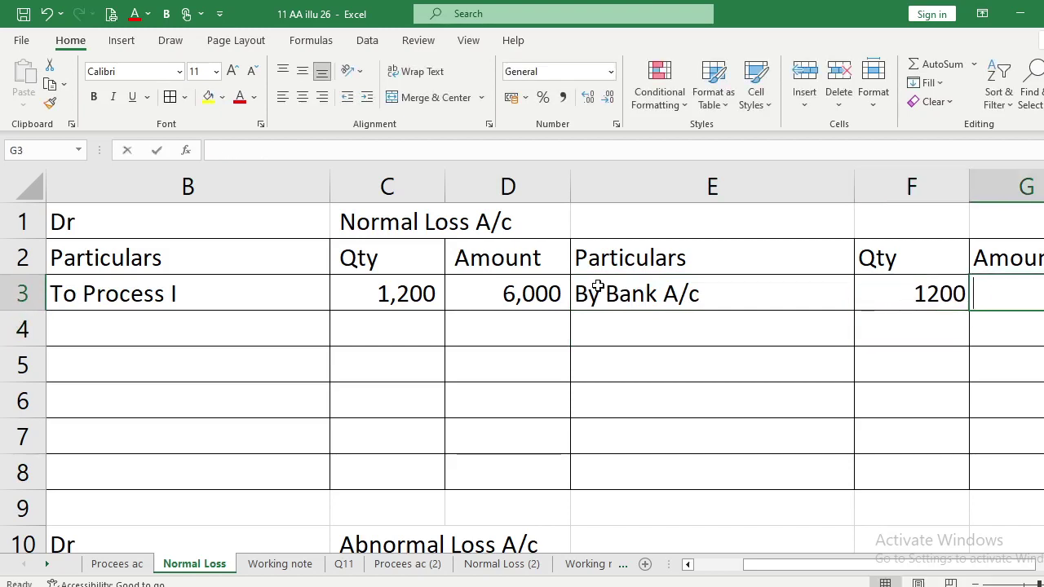
type("600")
key("Return")
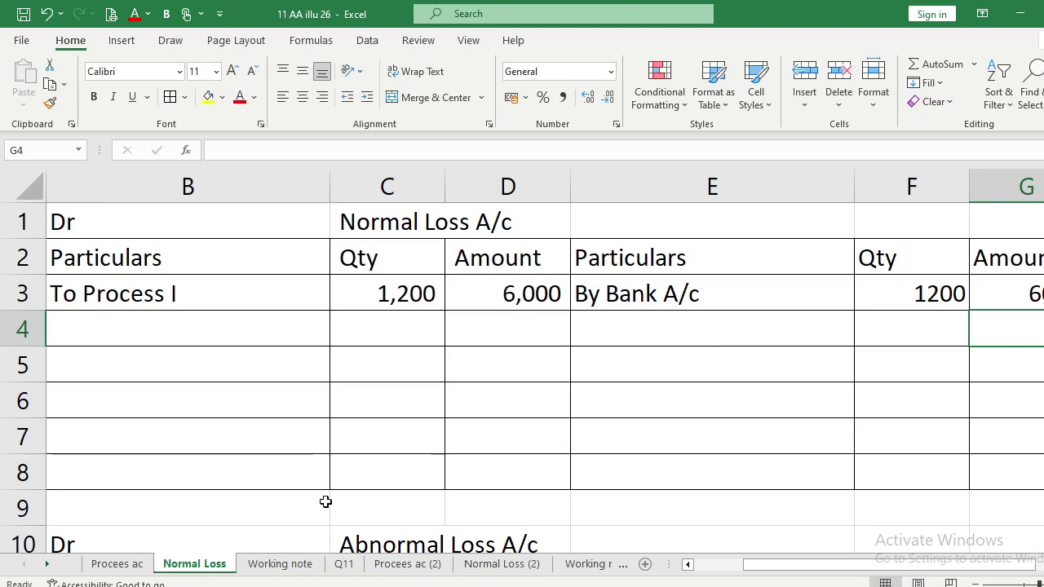
Look up the By Normal Loss (6%) entry of the Process II A/c on the Procees ac sheet.
left_click(120, 564)
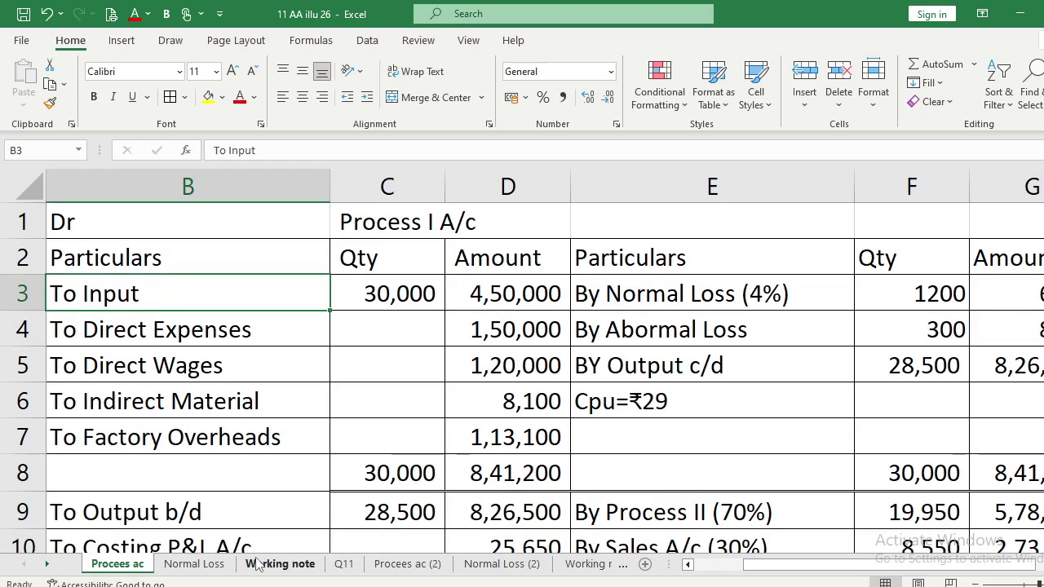
key("Down")
key("Down")
key("Down")
key("Down")
key("Down")
key("Down")
key("Down")
key("Down")
key("Down")
key("Down")
key("Down")
key("Down")
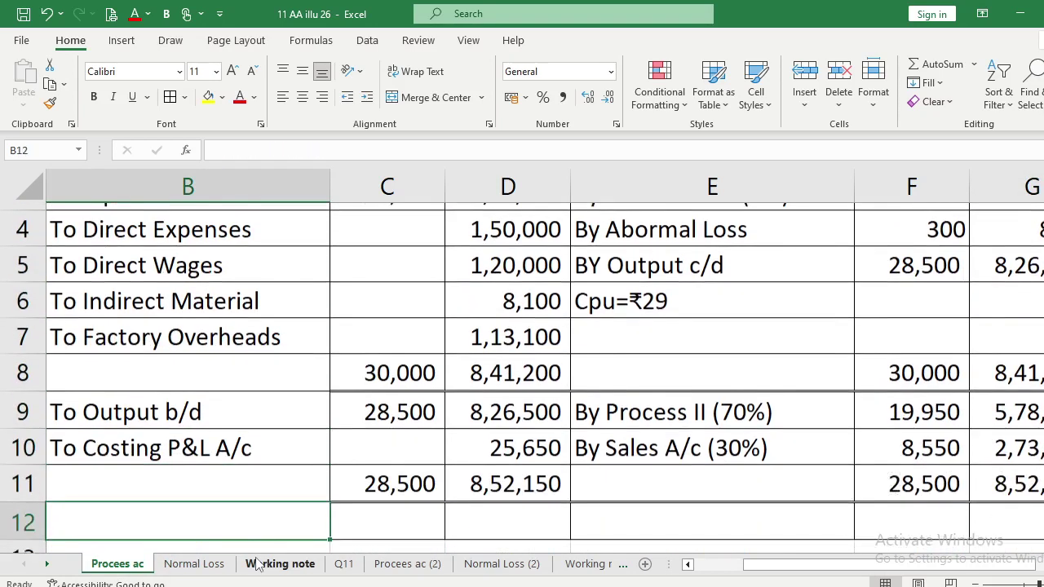
key("Down")
key("Down")
key("Down")
key("Down")
key("Down")
key("Up")
key("Up")
key("Up")
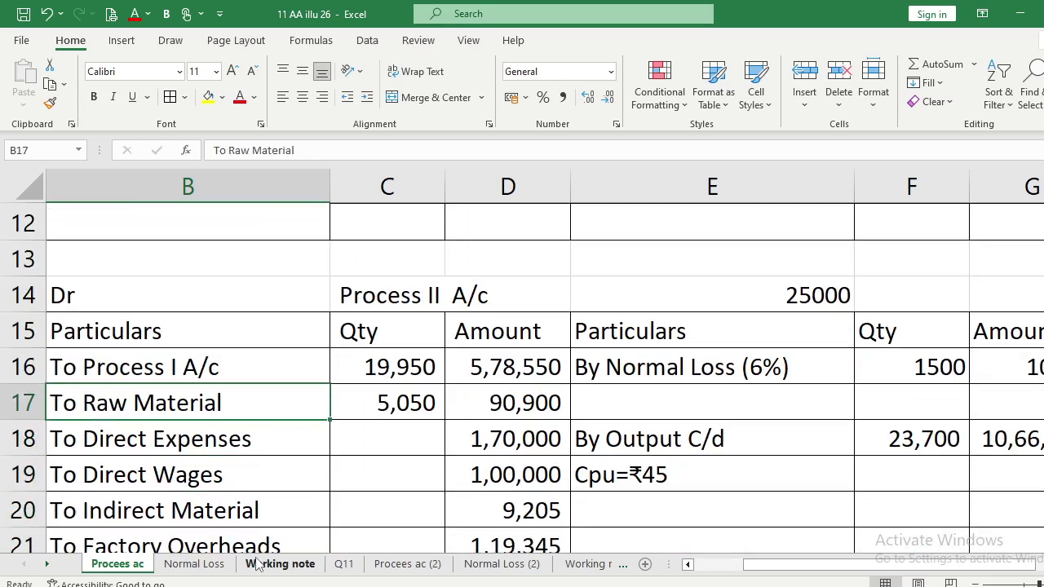
Enter "To Process II" in B4 of the Normal Loss sheet as the second debit entry.
left_click(211, 564)
left_click(168, 327)
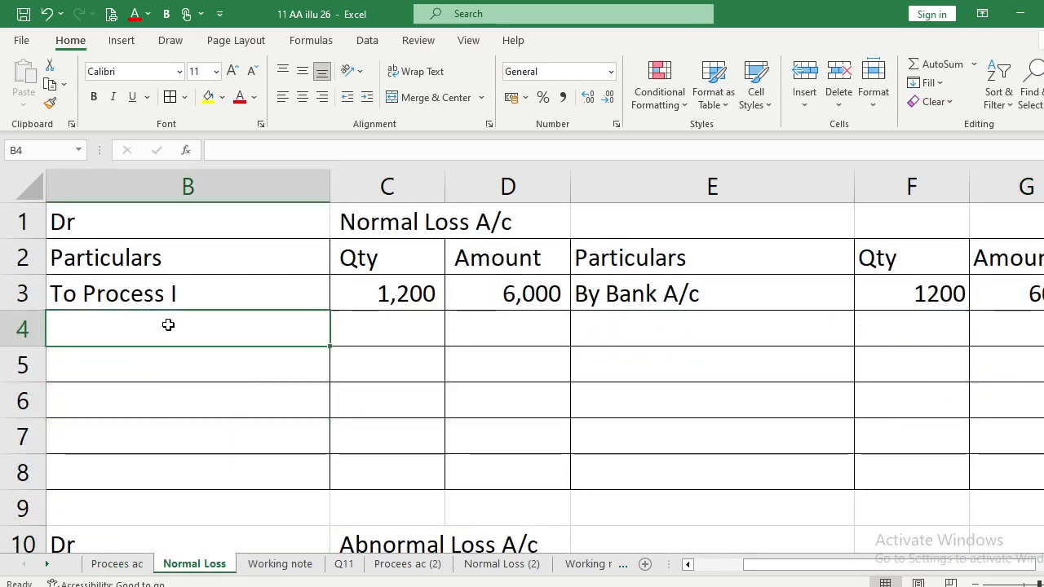
type("Tof")
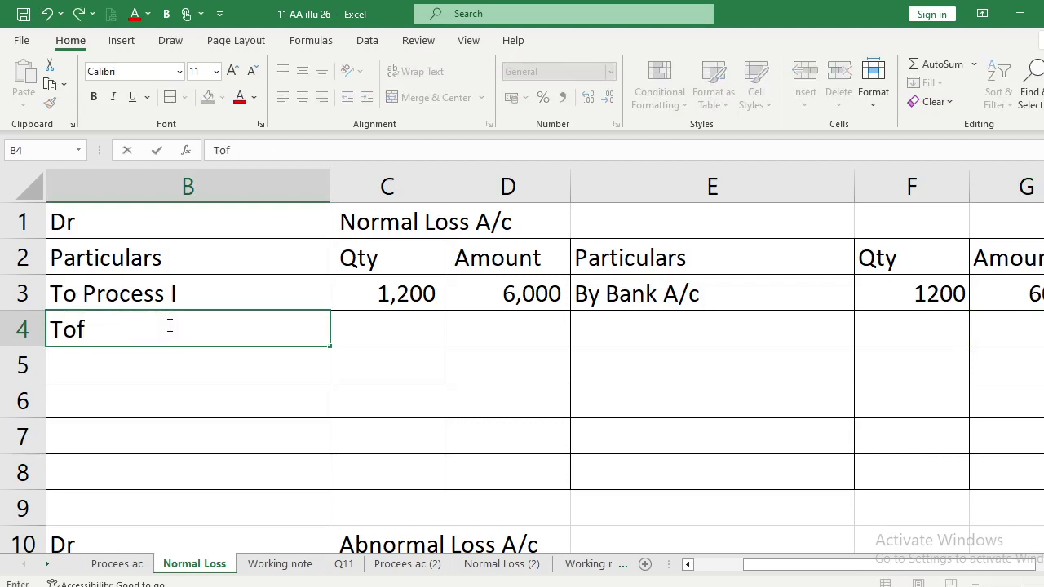
key("BackSpace")
type("Process II")
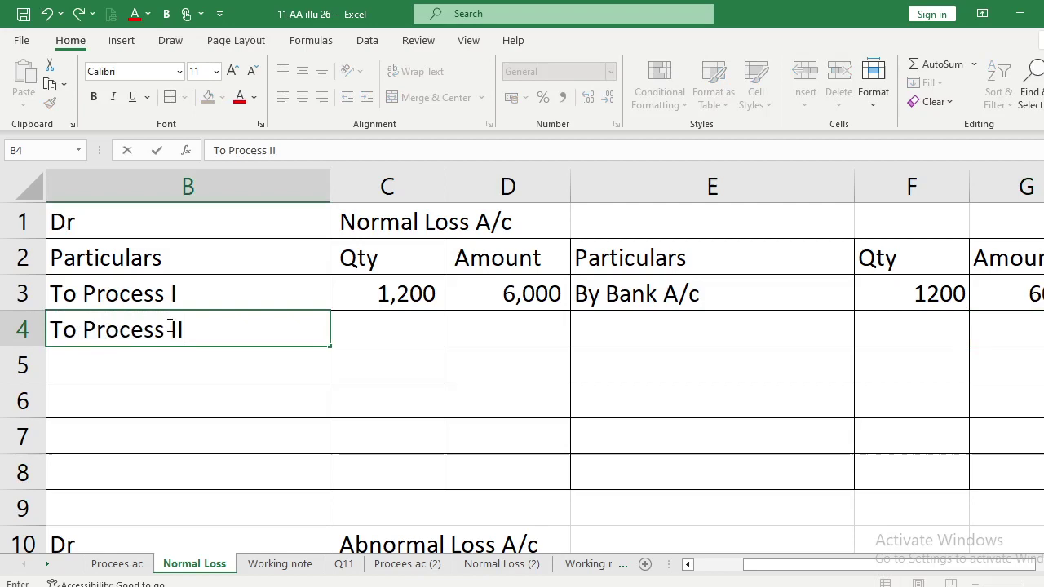
key("Return")
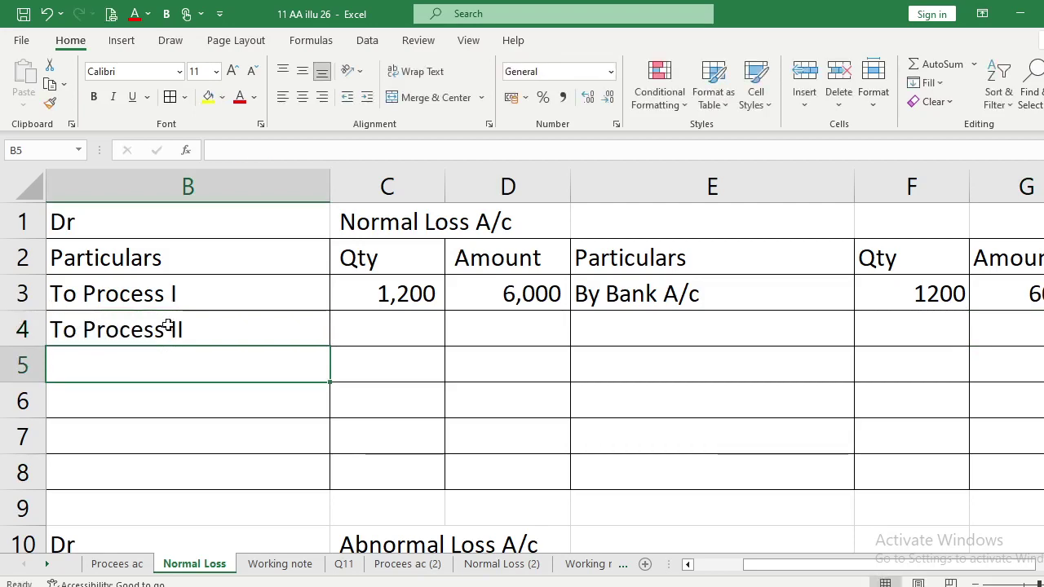
Enter the Process II normal loss from the Procees ac sheet as quantity 1500 in C4 and amount 10500 in D4.
key("Up")
key("Right")
type("1500")
key("Return")
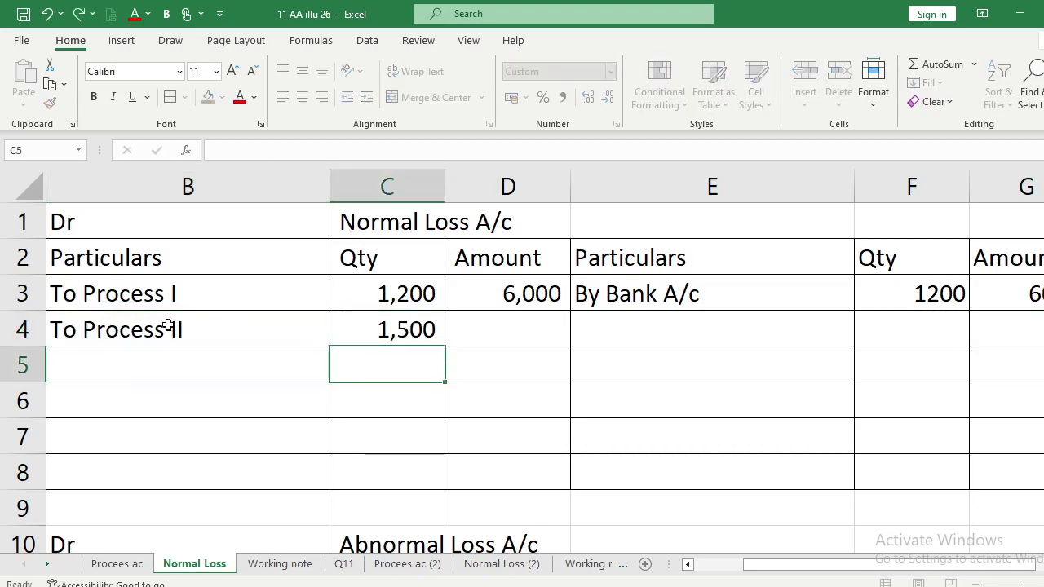
left_click(110, 569)
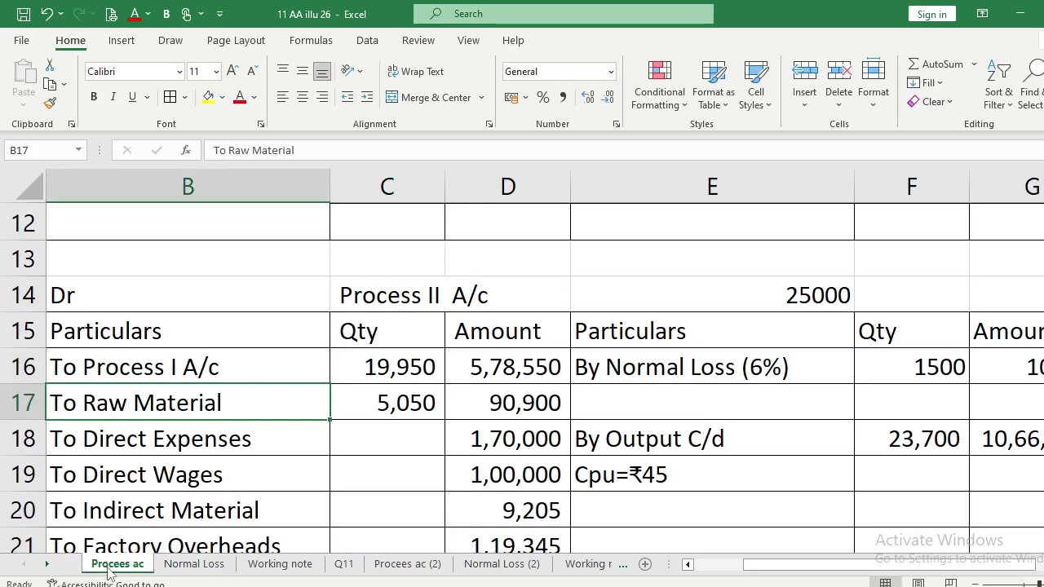
left_click(169, 566)
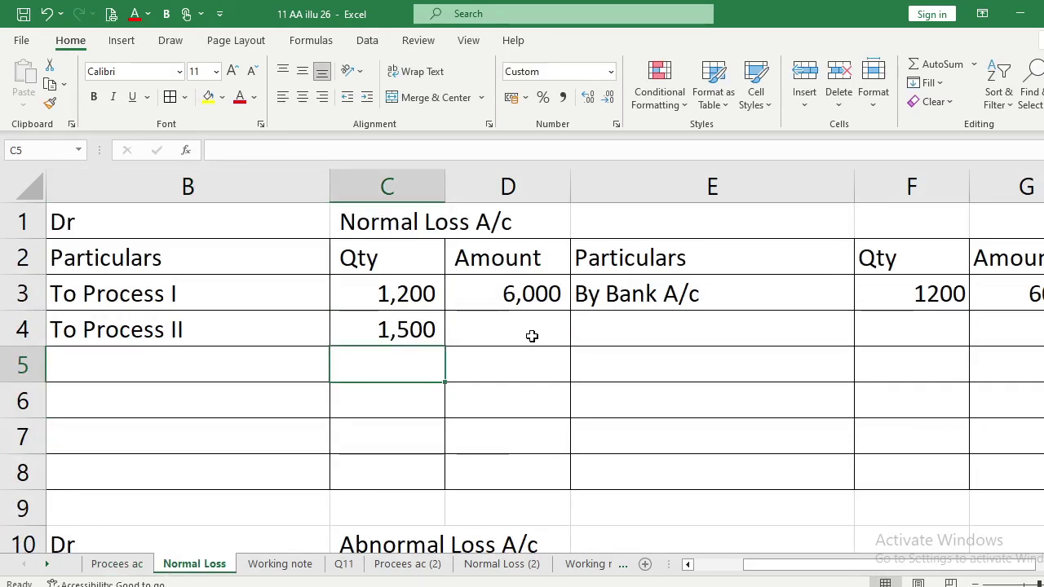
left_click(532, 335)
type("10500")
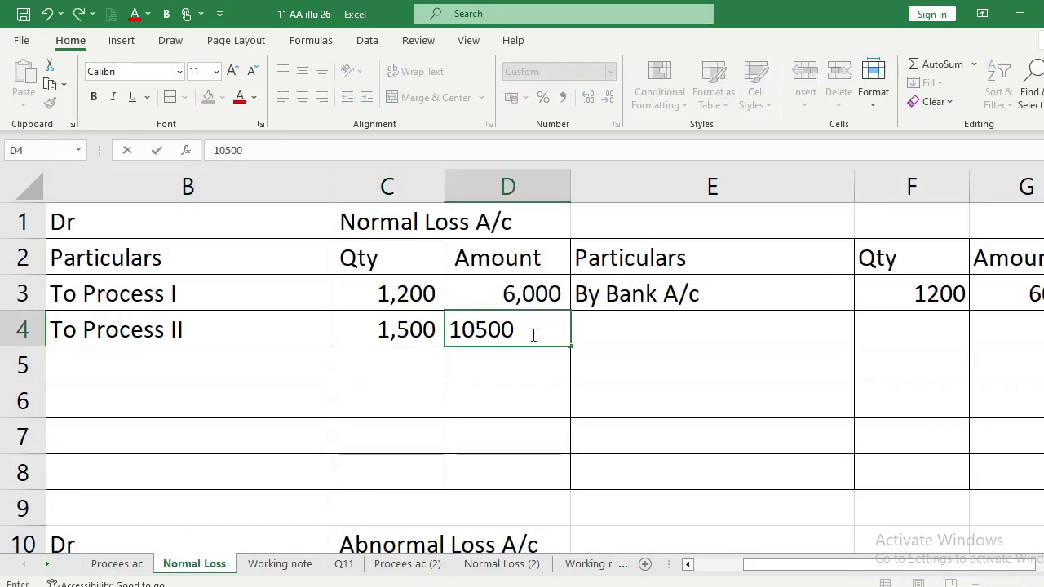
key("Return")
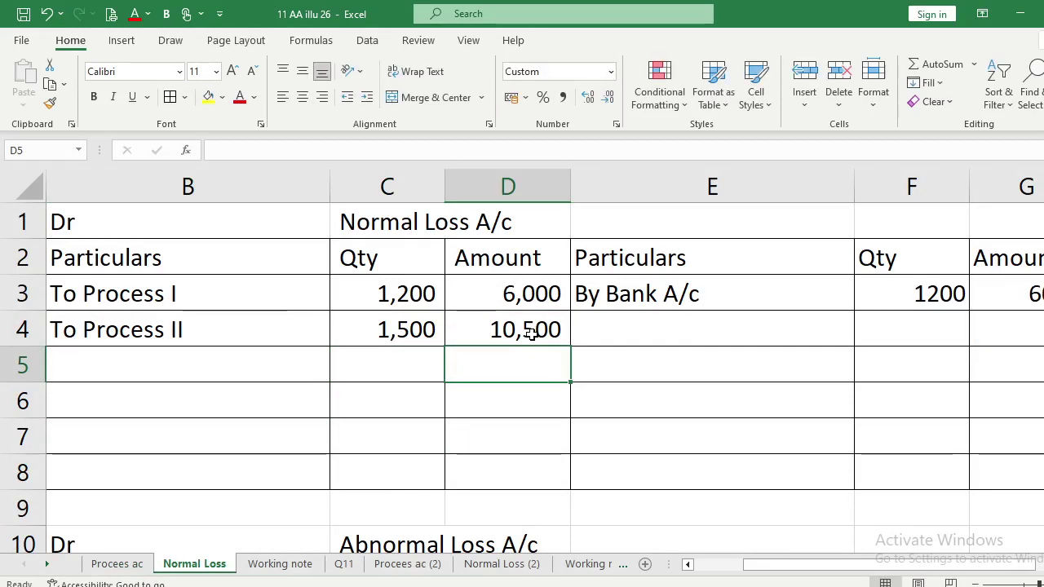
Check the abnormal gain entry of the Process II A/c on the Procees ac sheet.
left_click(130, 564)
key("Down")
key("Down")
key("Down")
key("Down")
key("Down")
key("Down")
key("Down")
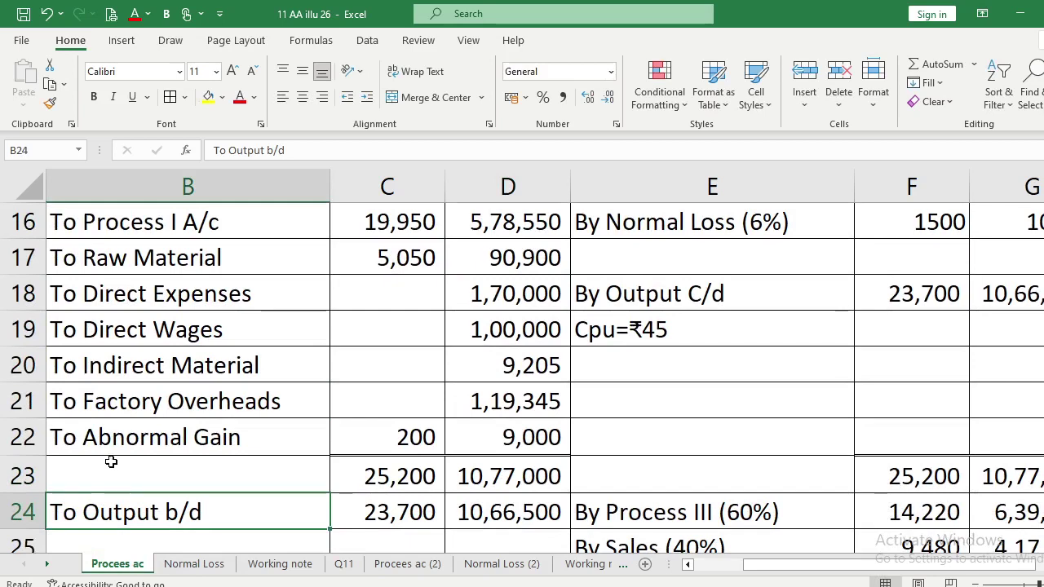
Enter "By Abnormal Gain" in E4 of the Normal Loss A/c with quantity 200 in F4.
left_click(186, 564)
left_click(601, 326)
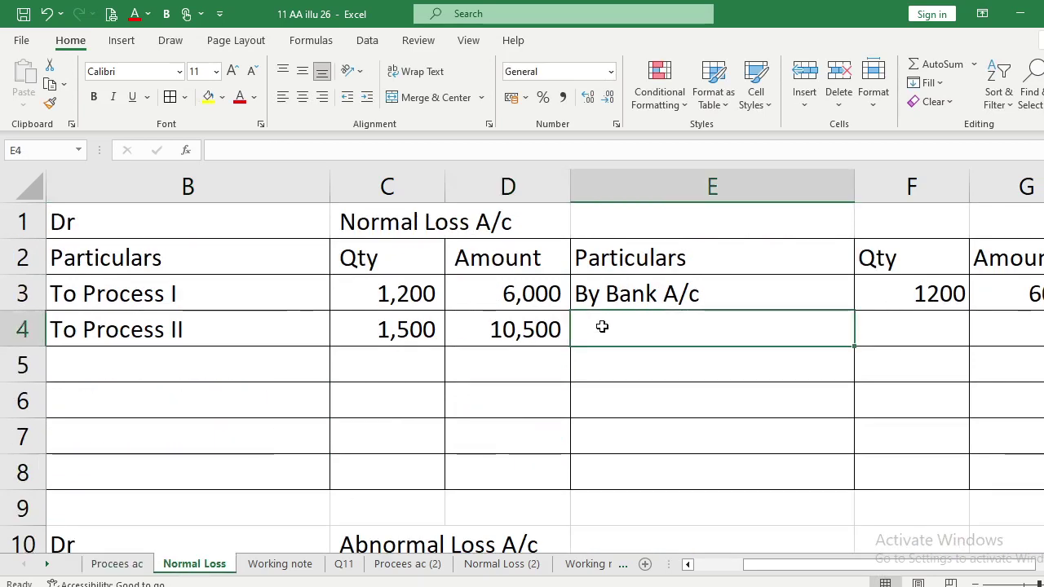
type("By ")
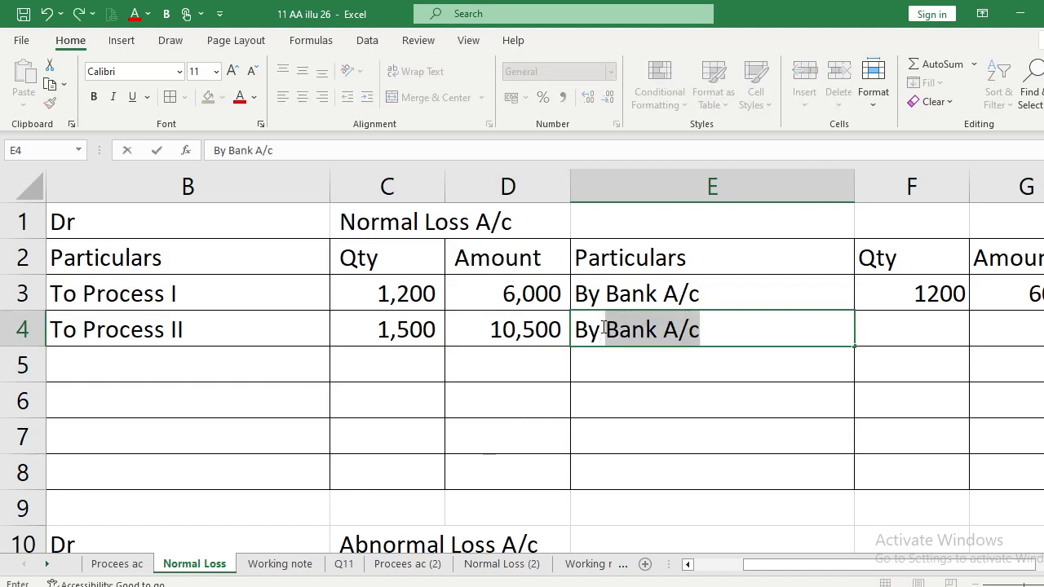
type("Abo")
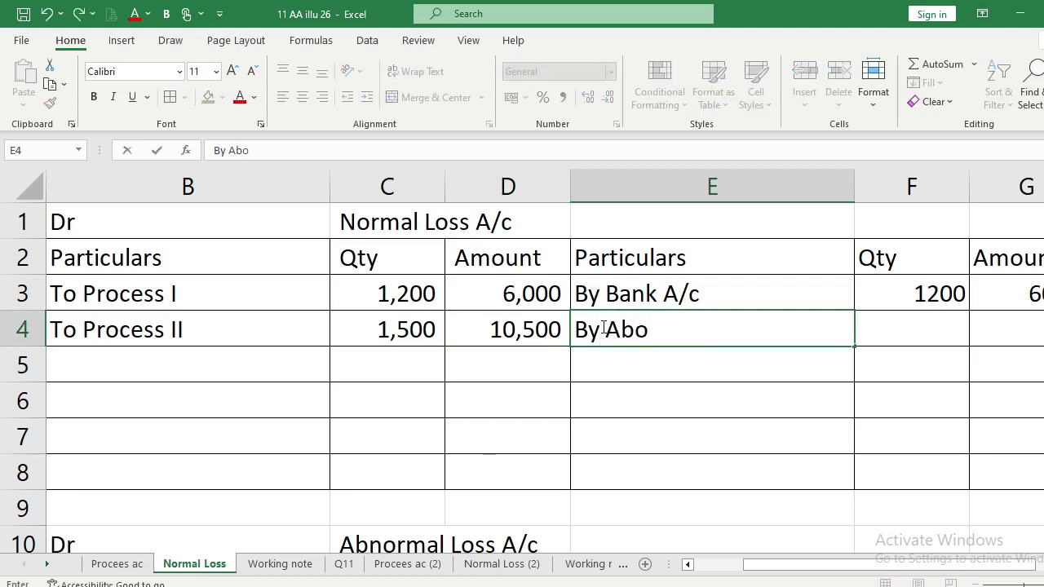
key("BackSpace")
type("normal Gai")
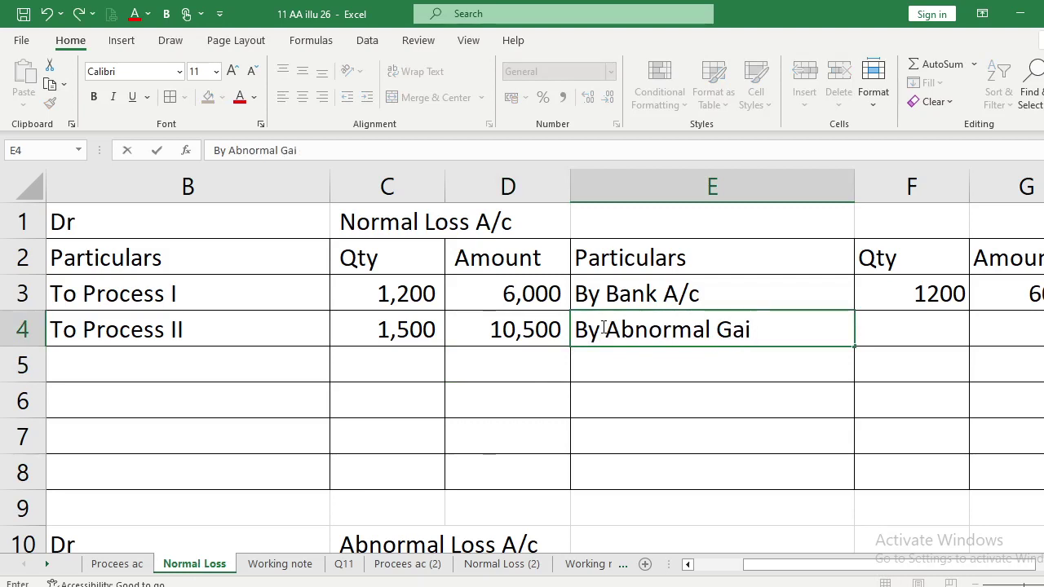
type("n")
key("Tab")
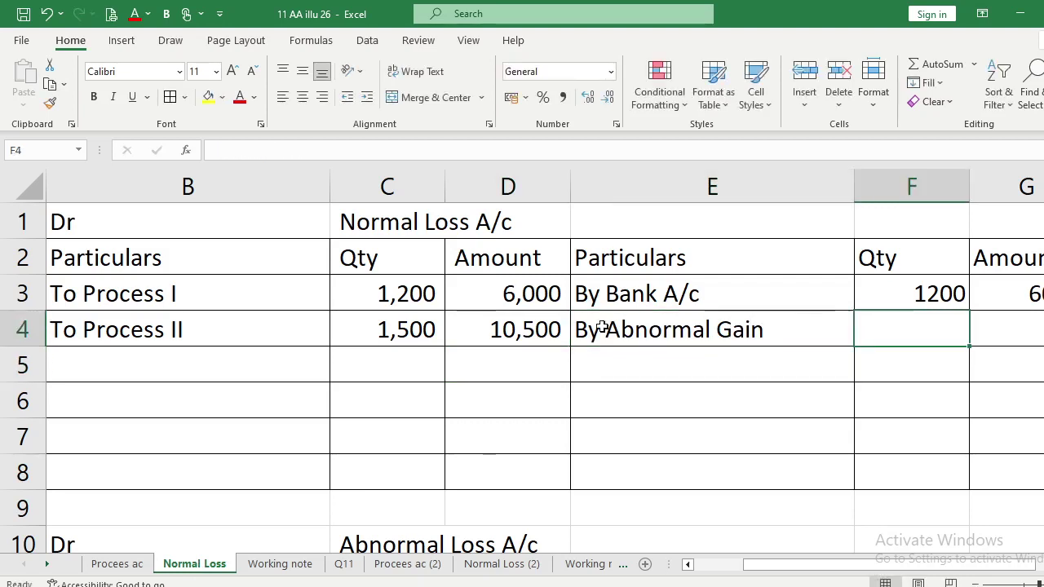
type("200")
key("Return")
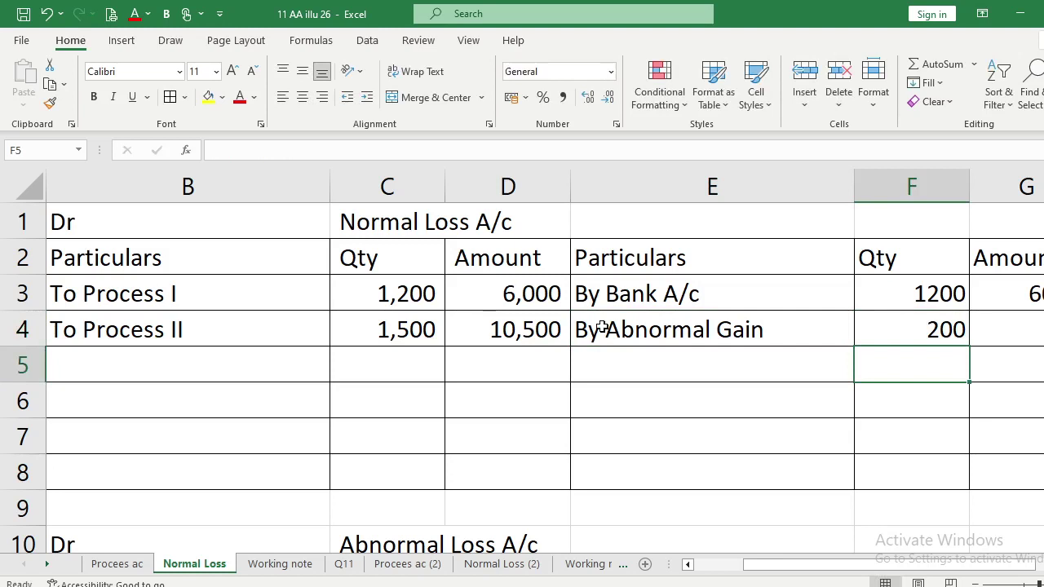
Check the Process II scrap value in Q11.pdf and enter the abnormal gain amount in G4 of the Normal Loss sheet as =F4*7.
key("Up")
key("Right")
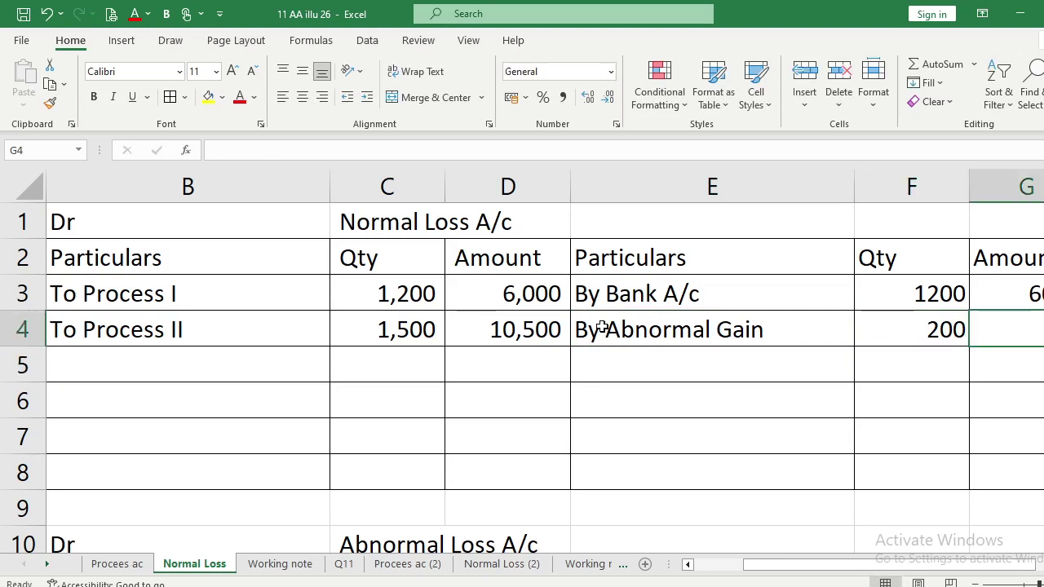
key("Left")
key("Right")
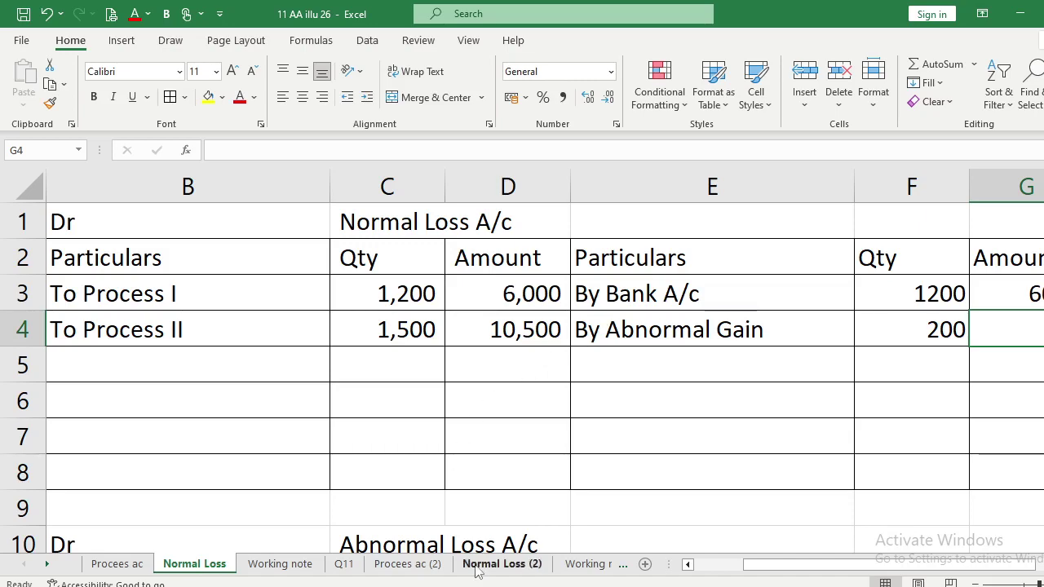
key("alt+Tab")
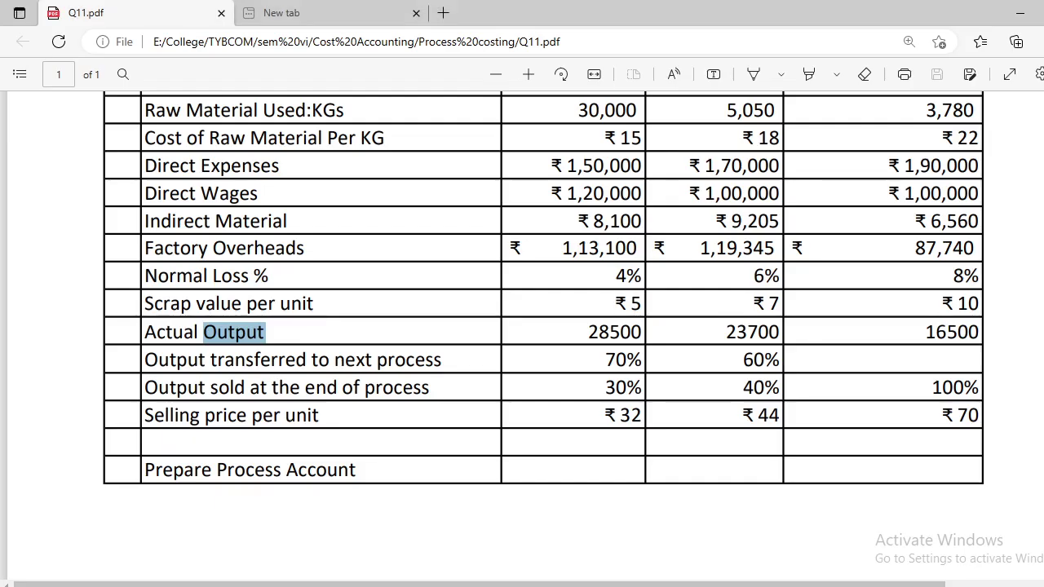
key("alt+Tab")
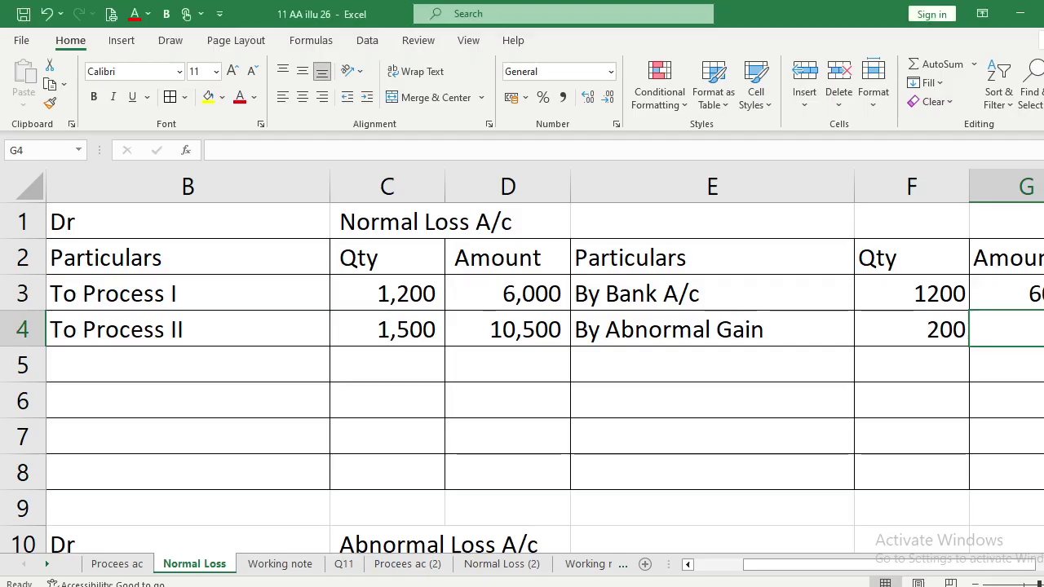
type("=")
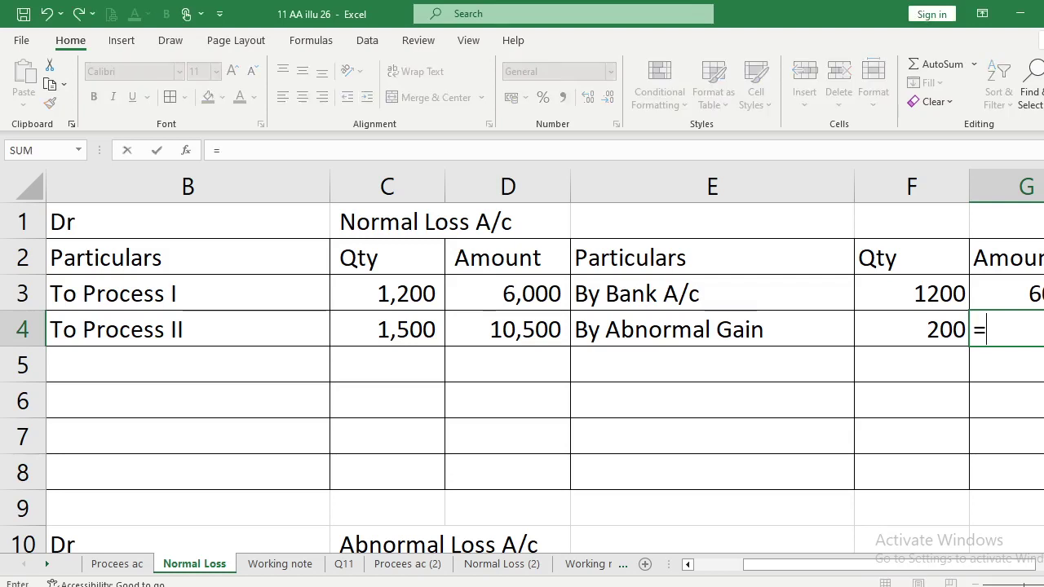
left_click(911, 328)
type("*")
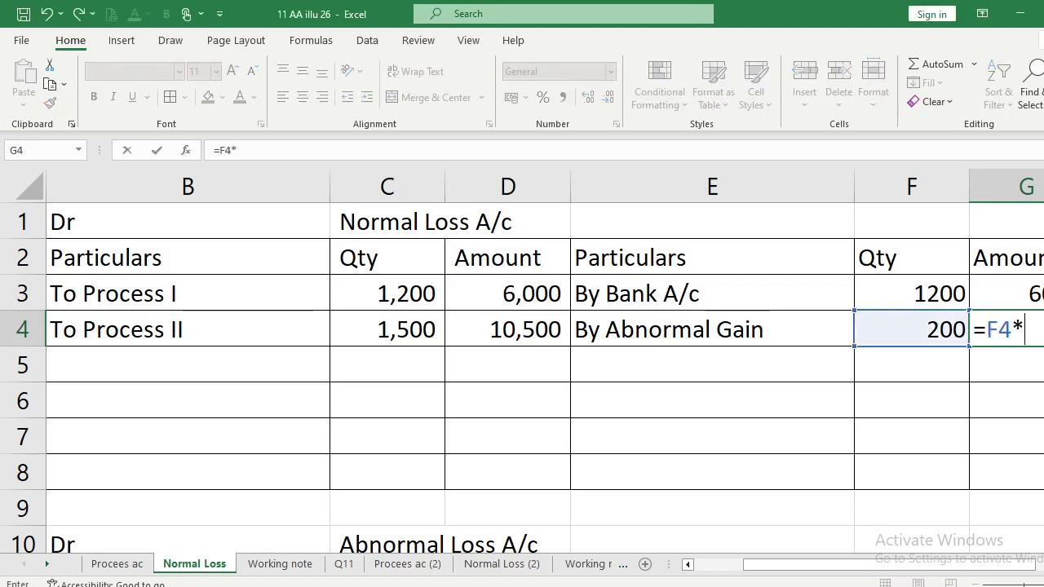
type("7")
key("Return")
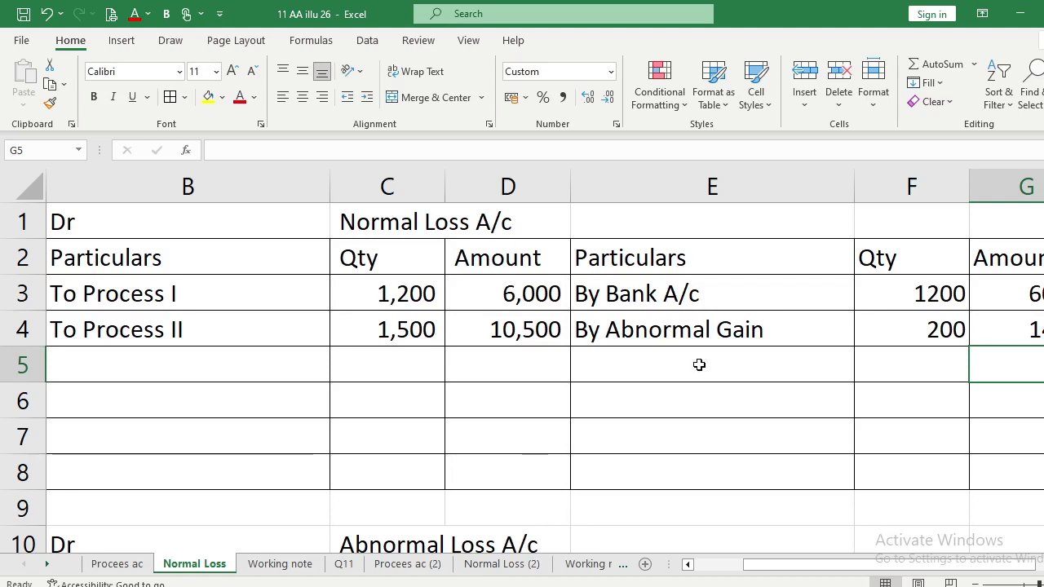
Enter "By Bank A/c" in E5 of the Normal Loss A/c with quantity 1300 in F5.
left_click(645, 360)
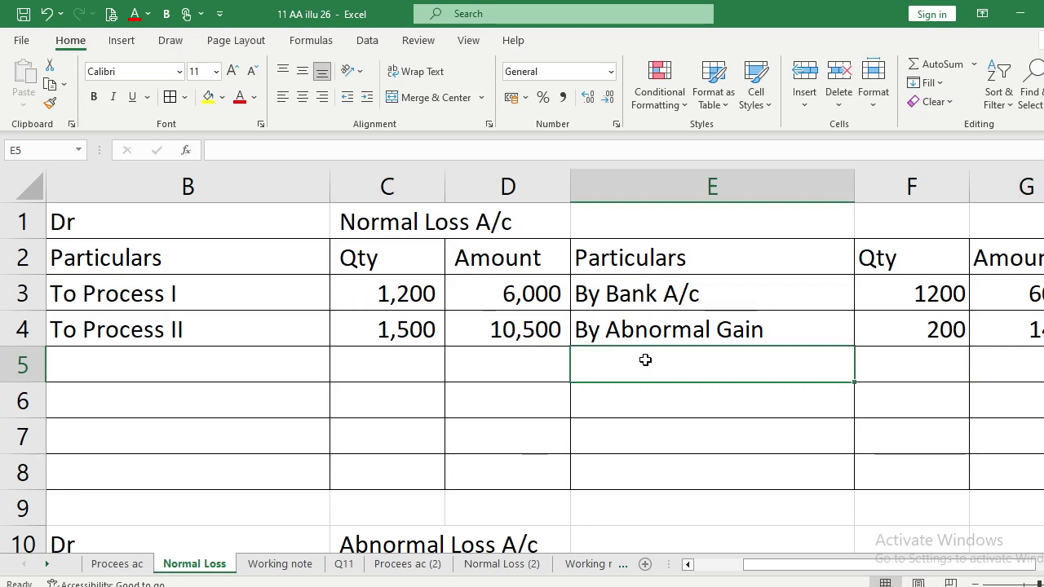
type("By Bank")
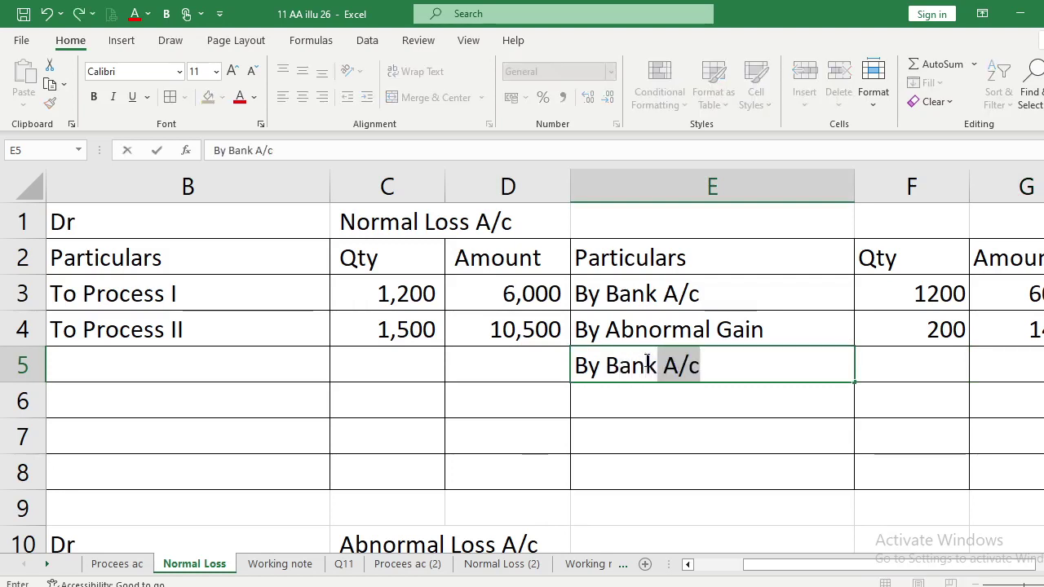
key("Return")
key("Up")
key("Right")
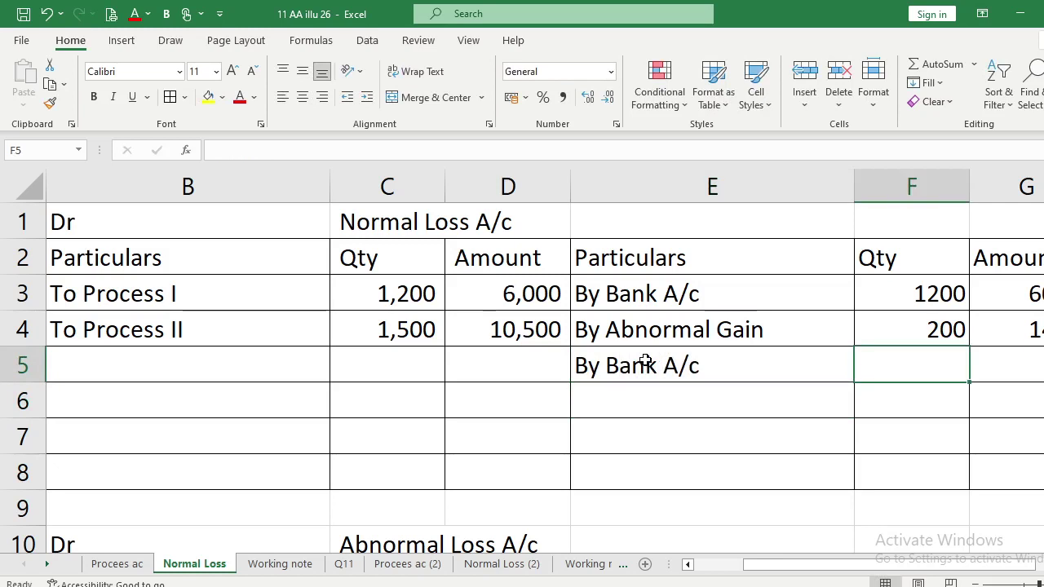
type("1300")
key("Return")
Calculate the amount of the second bank entry in G5 with the formula =F5*7.
key("Up")
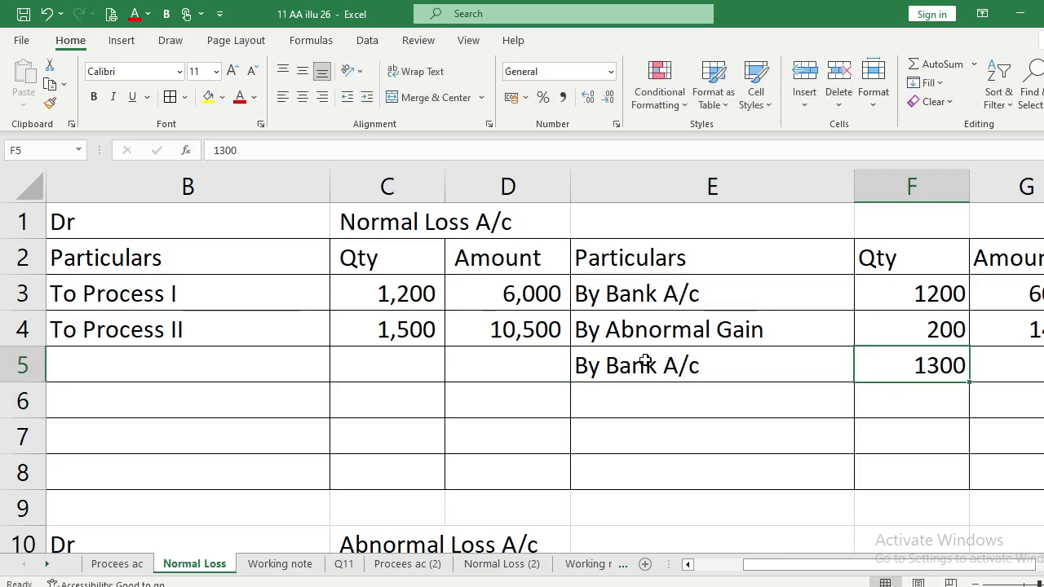
key("Right")
type("=")
key("Left")
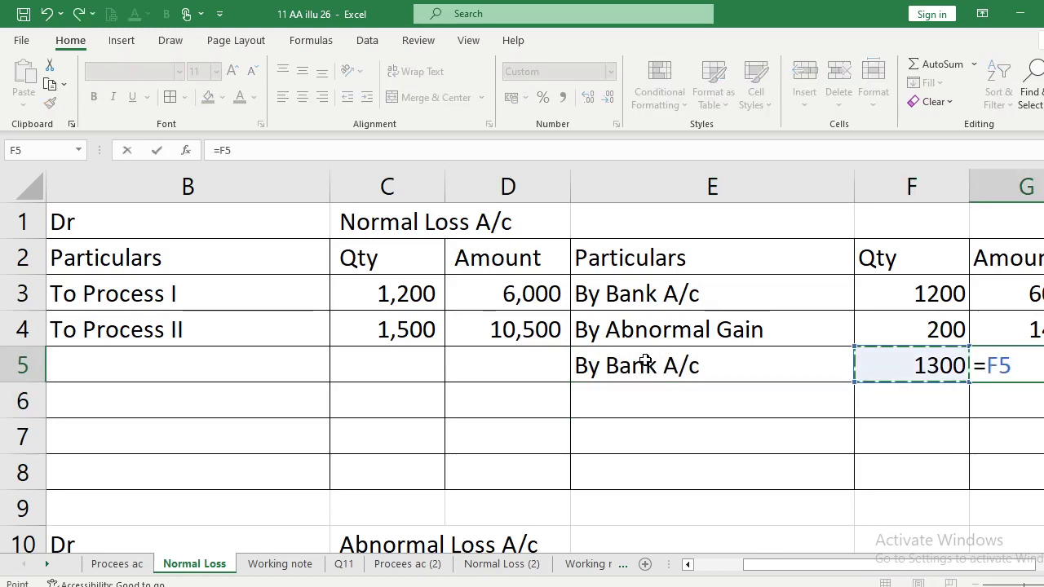
type("*")
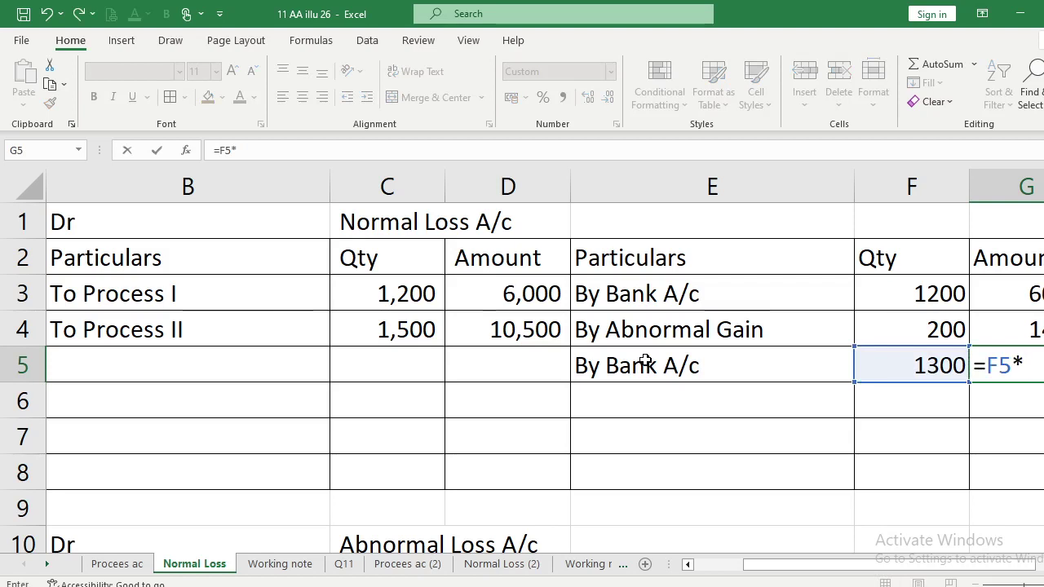
type("7")
key("Return")
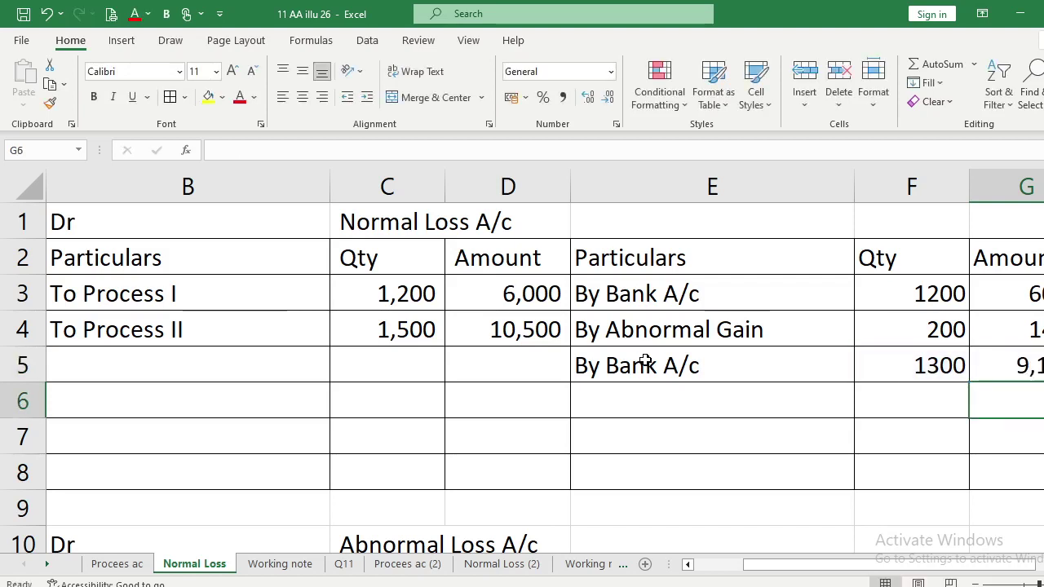
Review the quantities and amounts of the abnormal gain and second bank entries in rows 4 and 5.
left_click(894, 330)
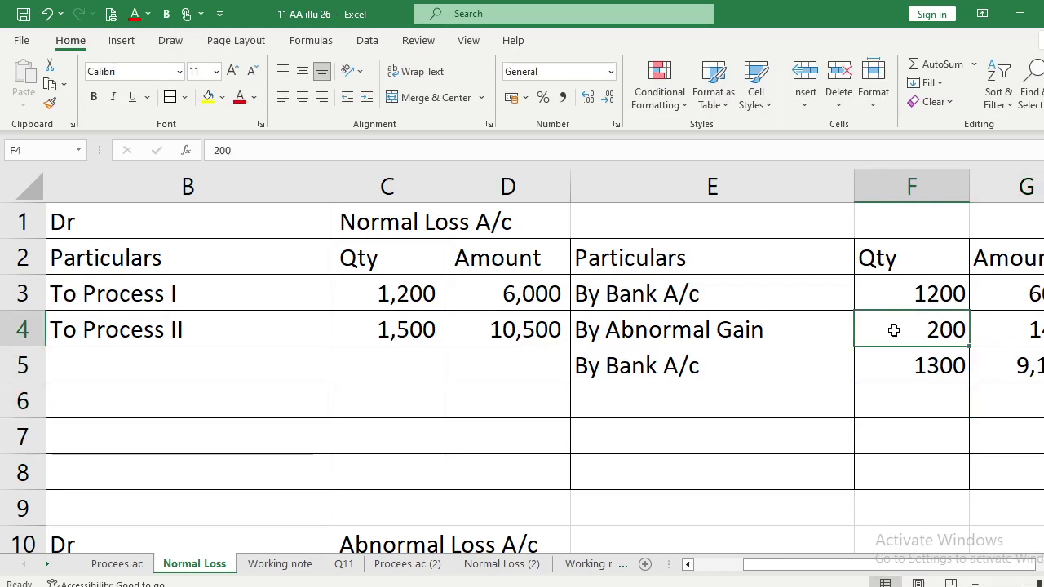
key("Right")
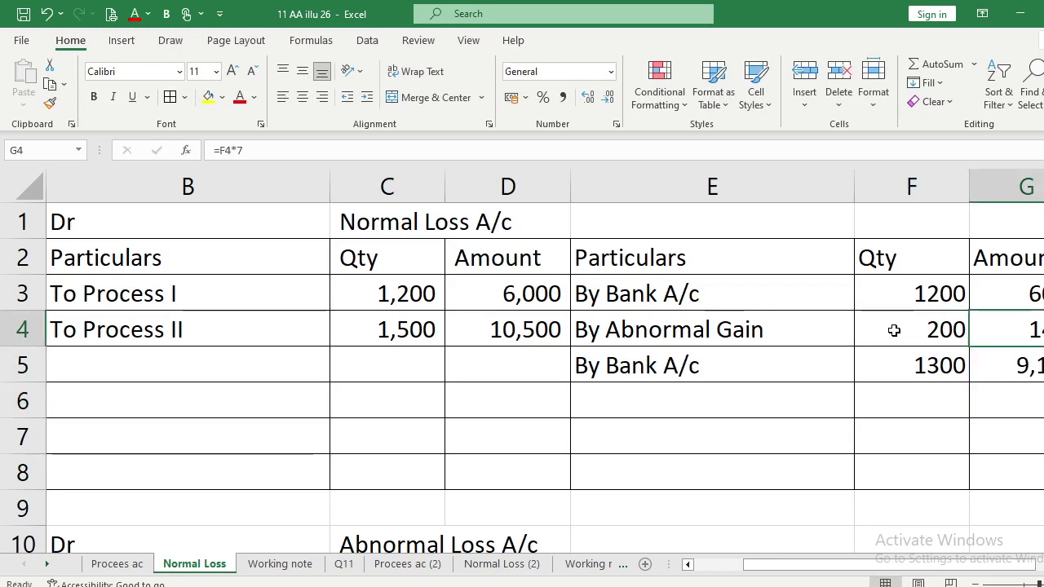
key("Left")
key("Right")
key("Left")
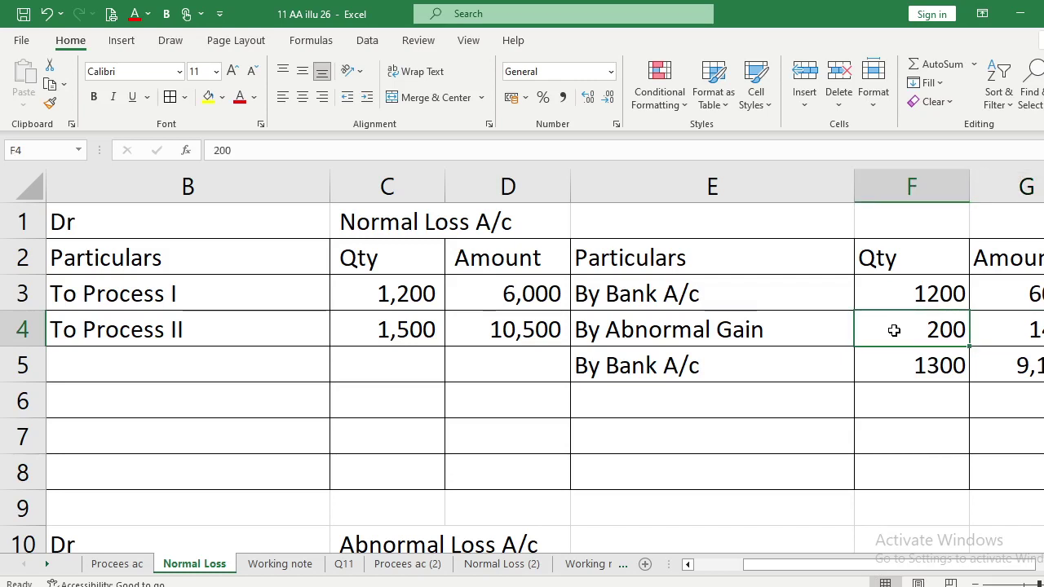
key("Down")
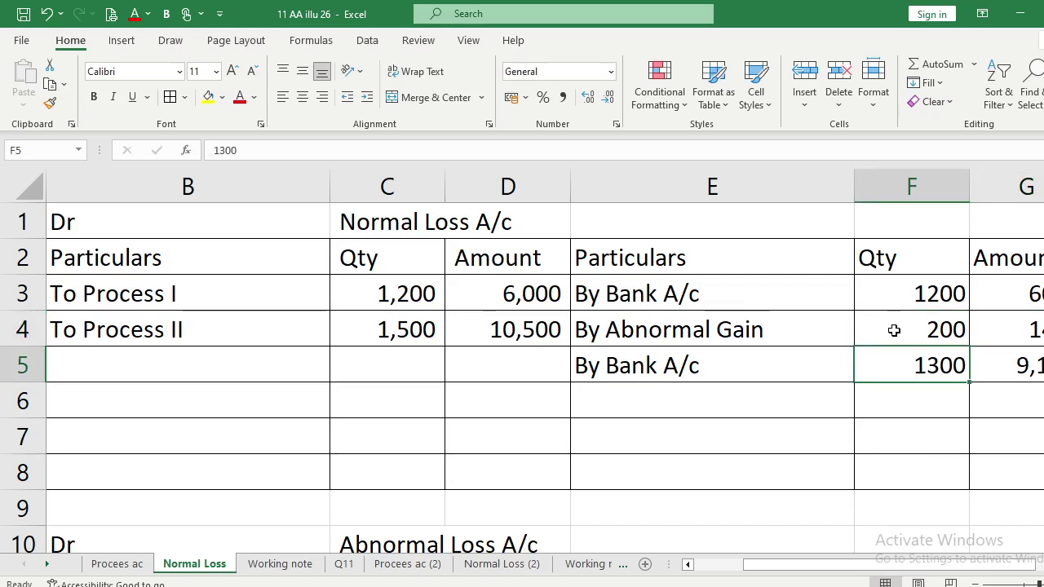
key("Right")
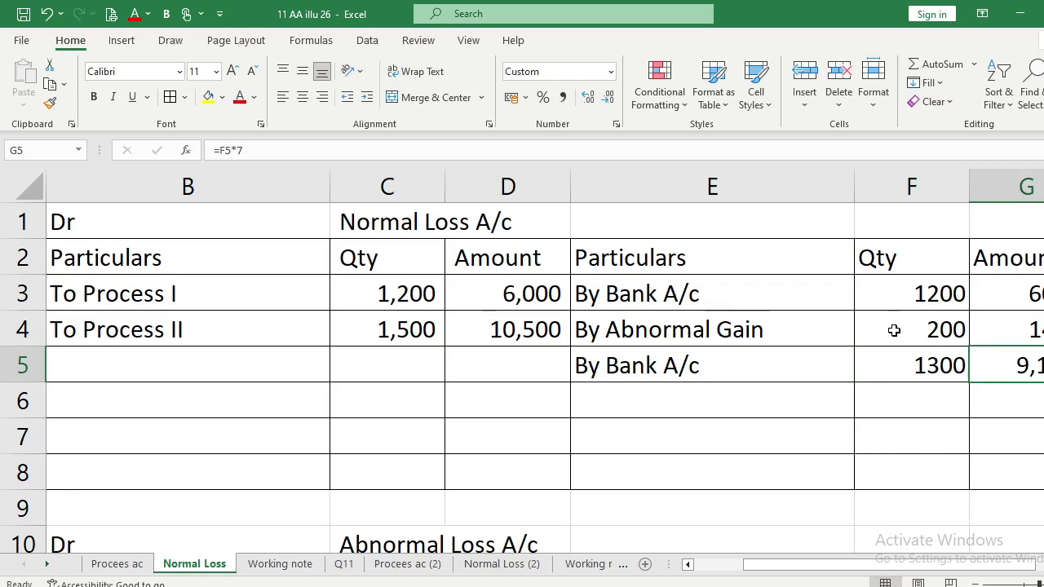
key("Up")
key("Left")
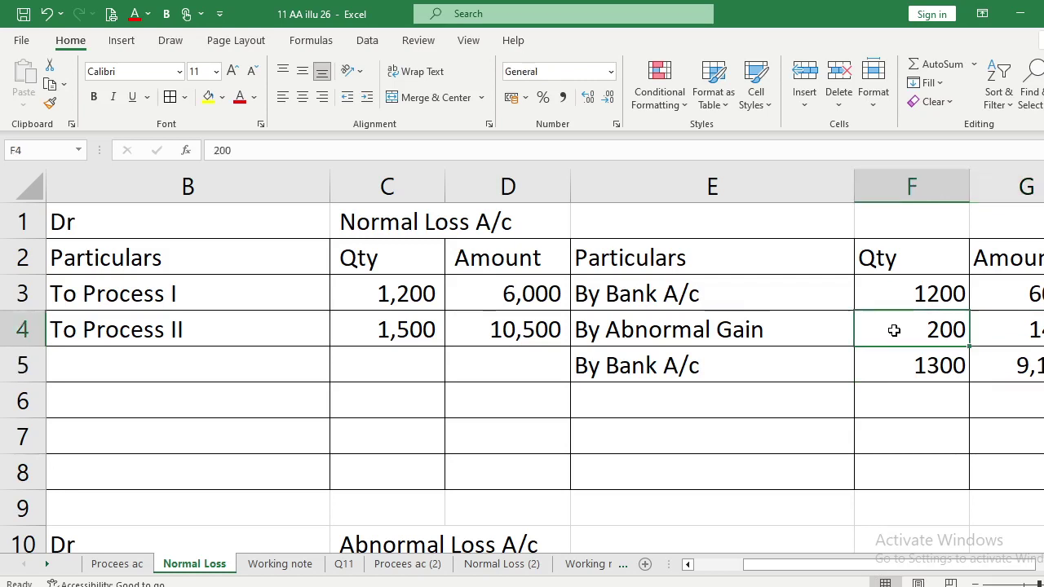
key("Right")
key("Down")
key("Left")
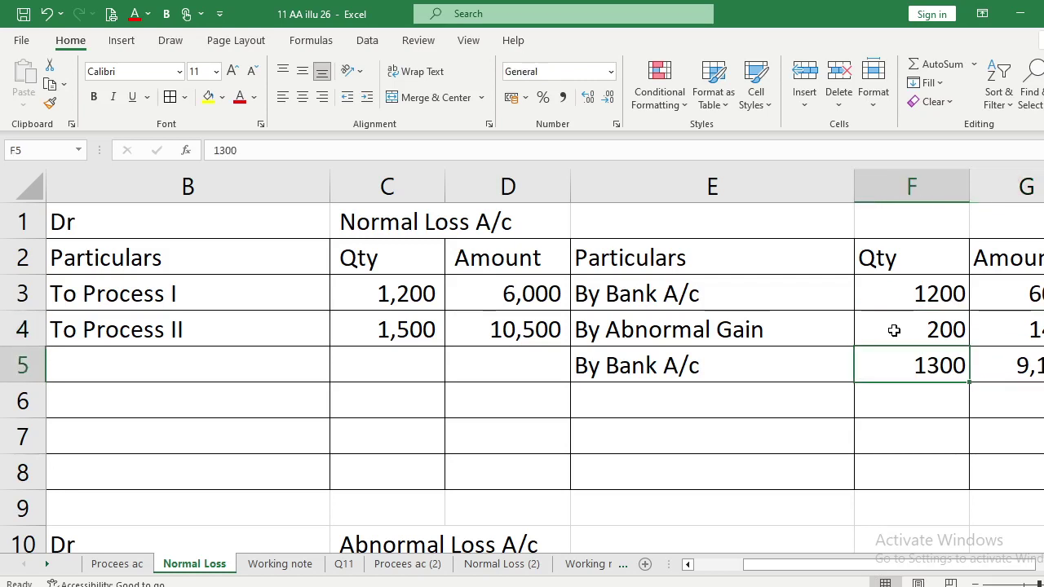
key("Up")
key("Left")
key("Left")
key("Left")
key("Down")
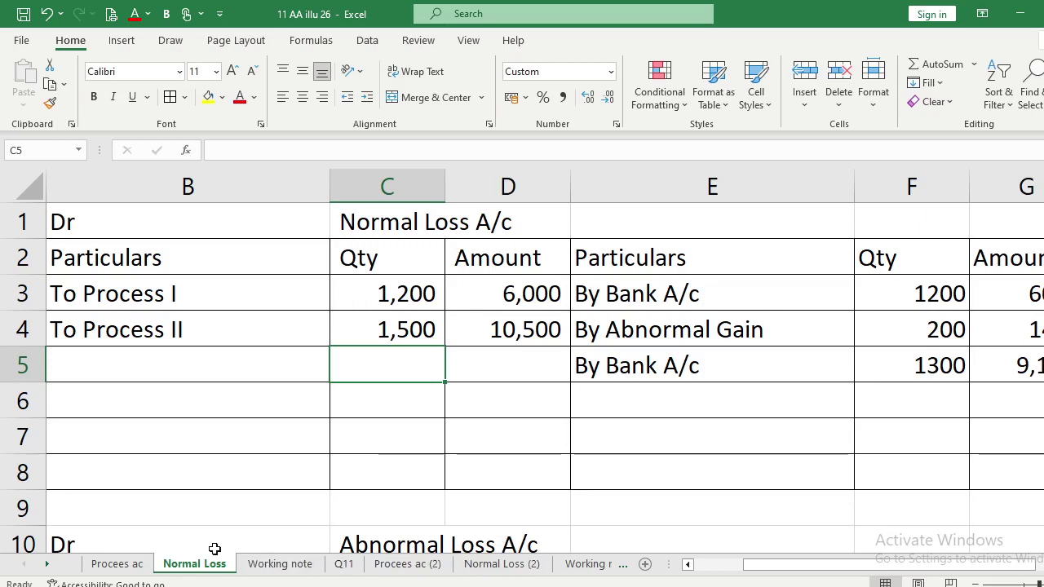
Check the normal loss entry of the Process III A/c on the Procees ac sheet.
left_click(122, 567)
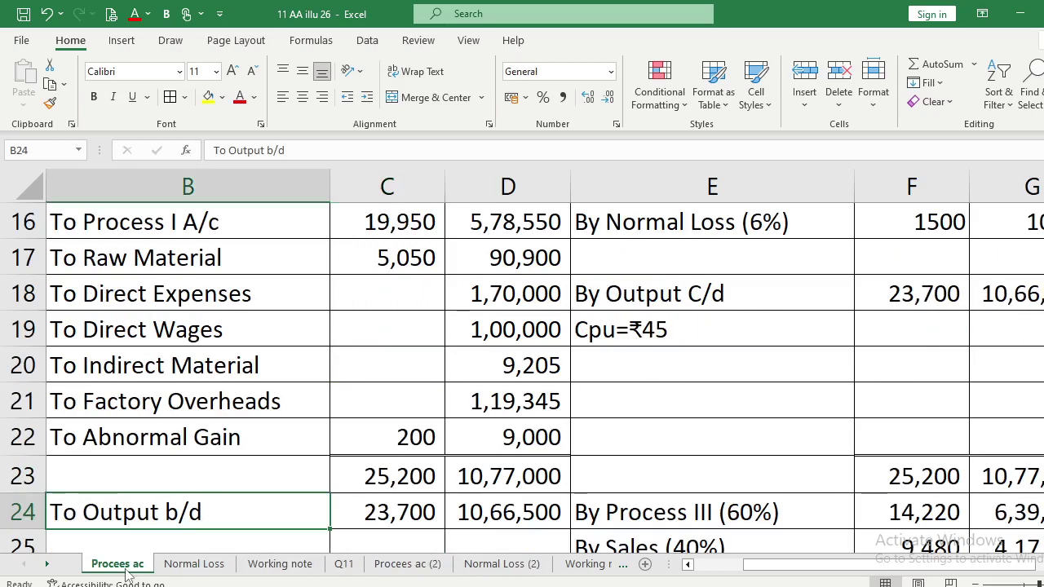
key("Down")
key("Down")
key("Down")
key("Down")
key("Down")
key("Down")
key("Down")
key("Down")
key("Down")
key("Down")
key("Down")
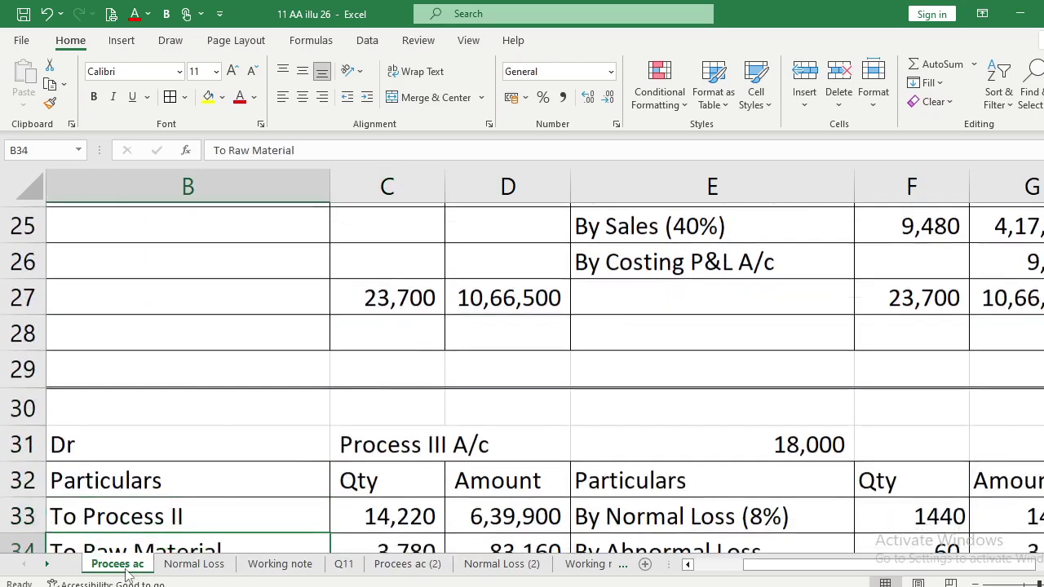
Enter "To Process III" in B5 of the Normal Loss sheet as the third debit entry.
left_click(194, 565)
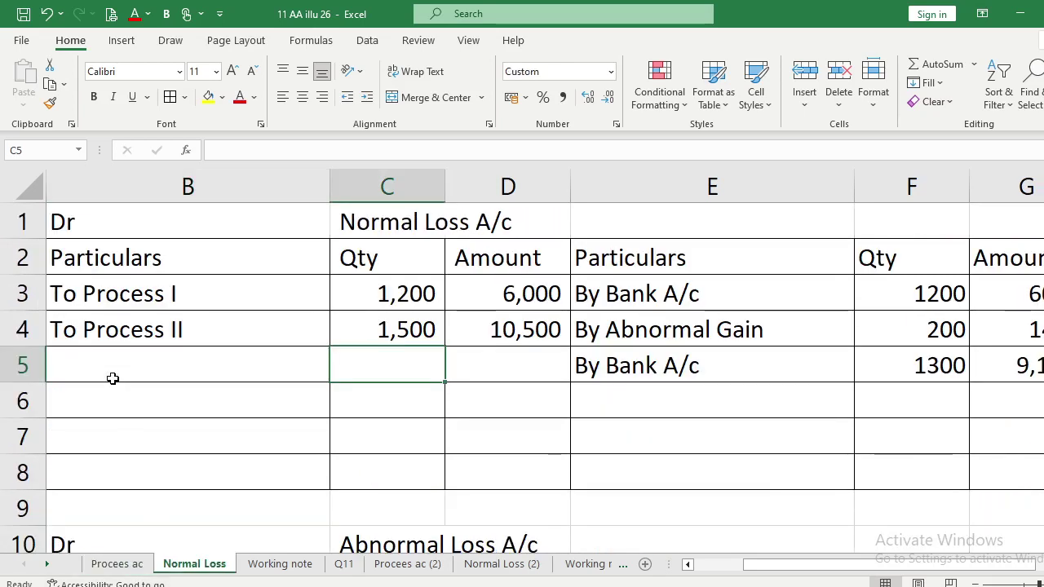
type("To")
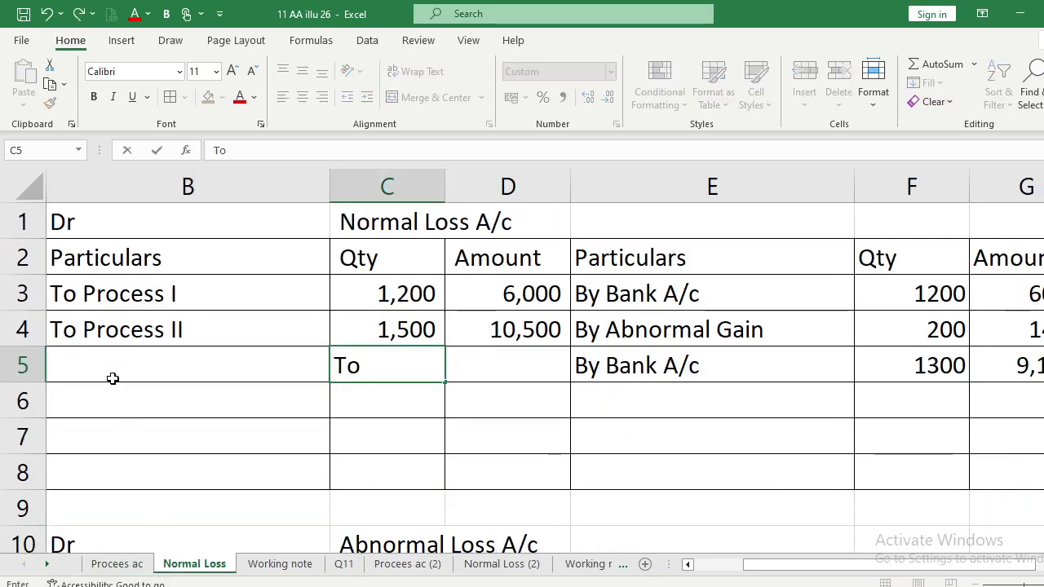
key("BackSpace")
key("BackSpace")
left_click(113, 379)
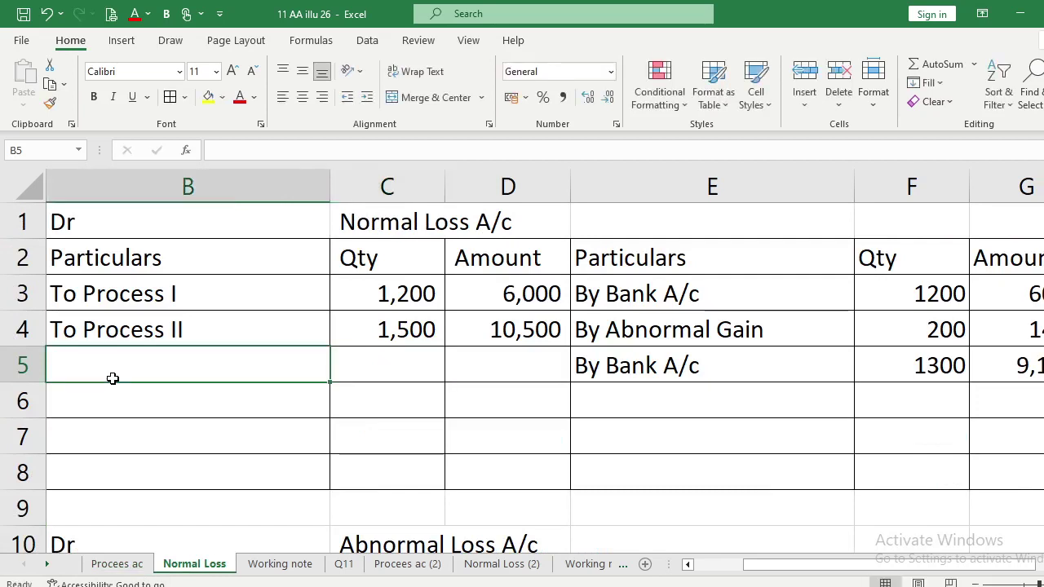
type("To Process III")
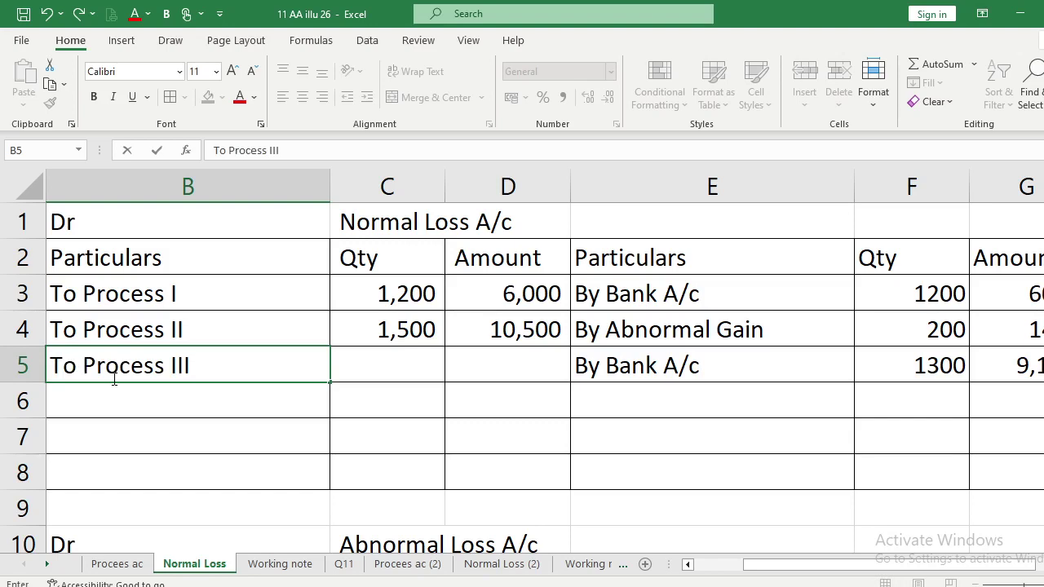
key("Return")
Enter the Process III normal loss from the Procees ac sheet as quantity 1440 in C5 and amount 14400 in D5.
key("Up")
key("Right")
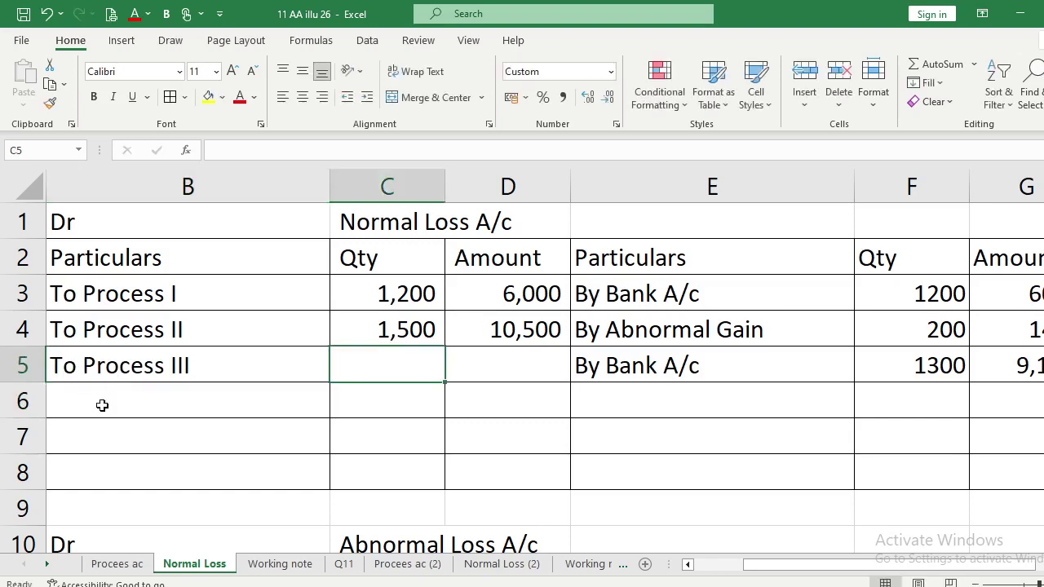
left_click(117, 565)
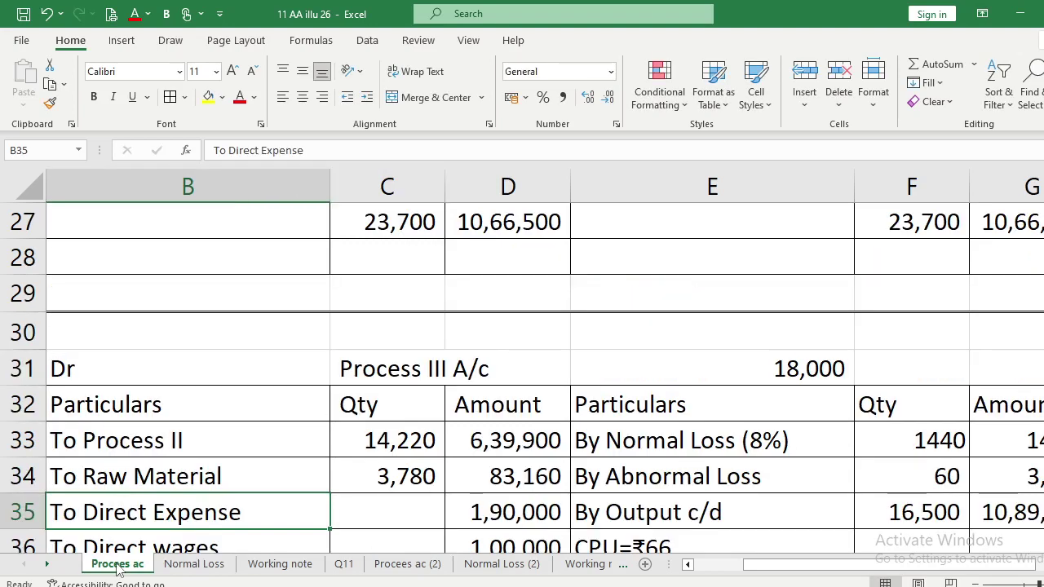
left_click(172, 571)
type("1440")
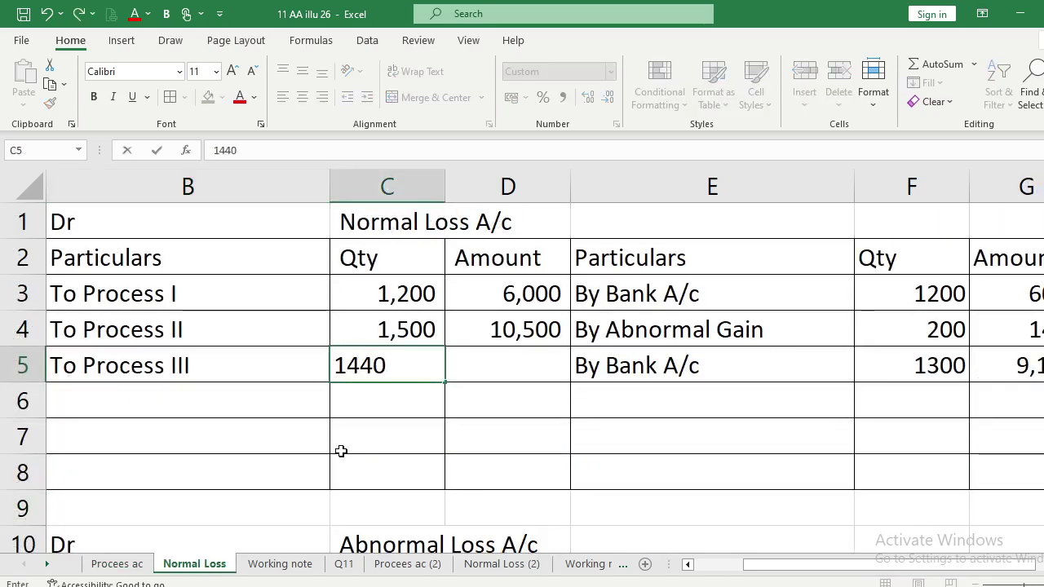
key("Return")
key("Up")
key("Right")
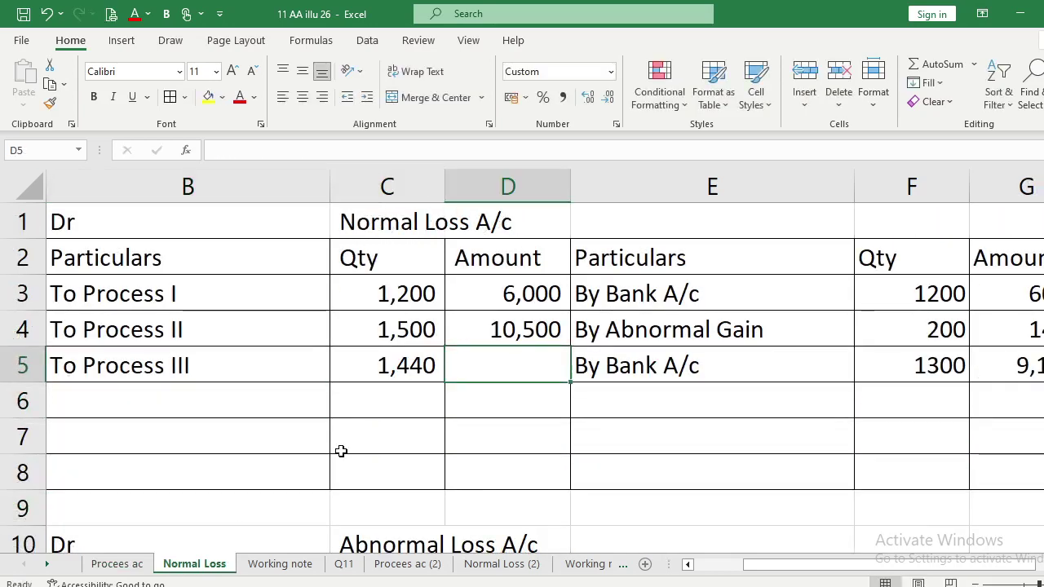
type("14400")
key("Return")
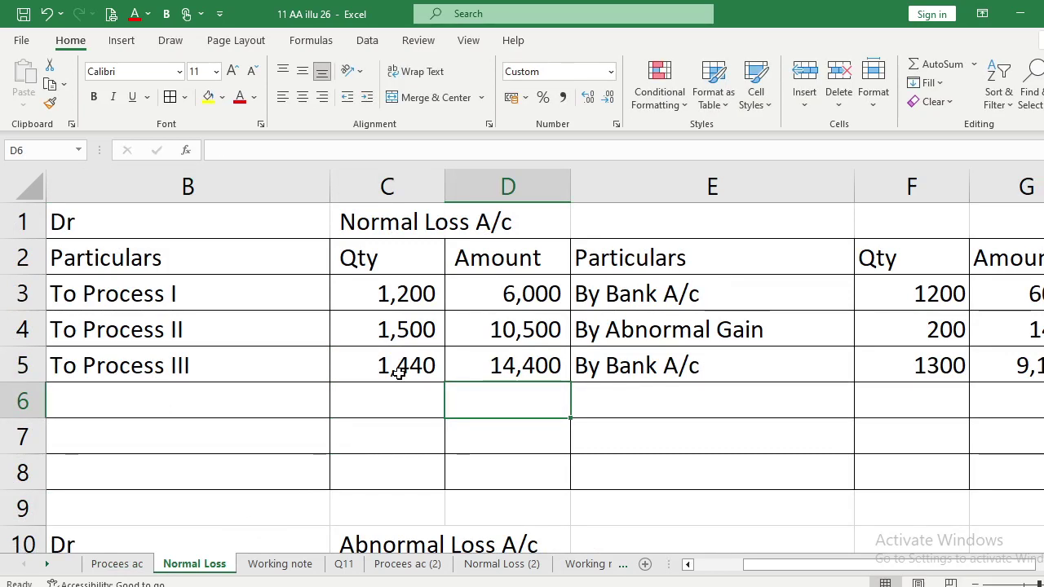
Enter "By Bank A/c" in E6 of the Normal Loss account as the fourth credit entry.
left_click(605, 406)
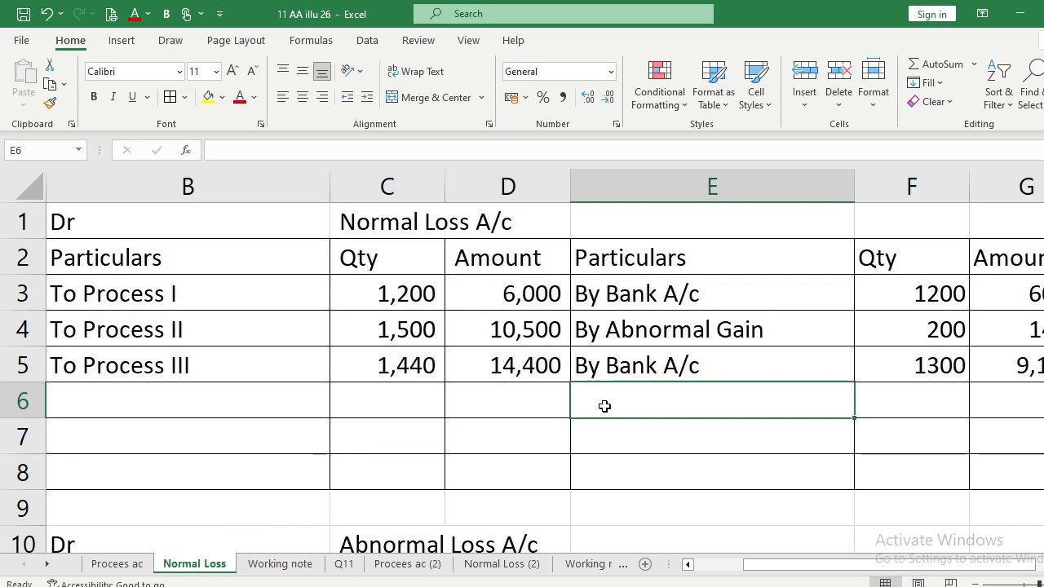
double_click(604, 406)
type("By Bank A/c")
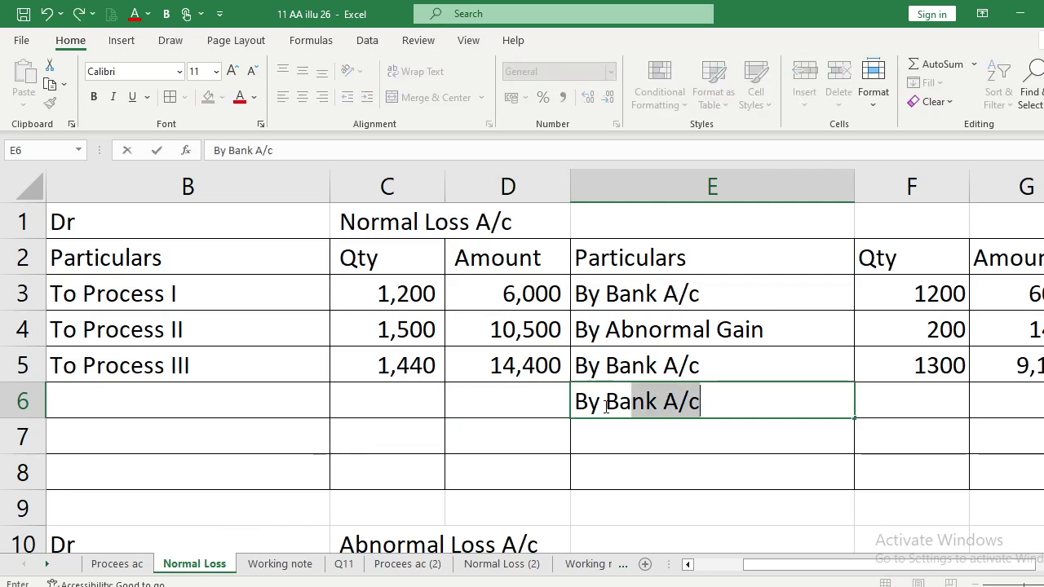
key("Return")
Enter the quantity 1440 in F6 and the amount 14400 in G6 for the last bank entry.
key("Up")
key("Right")
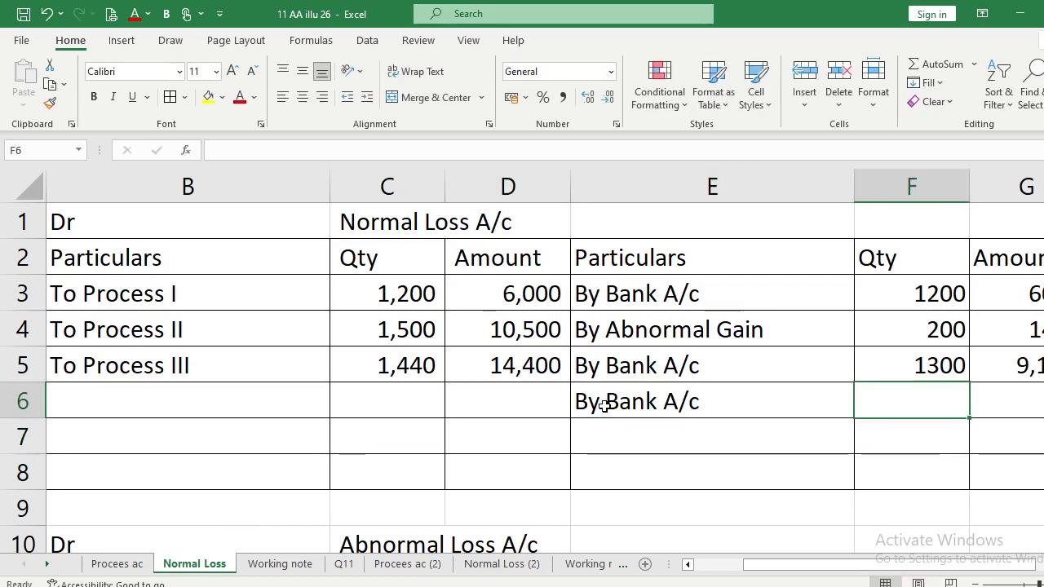
type("1440")
key("Return")
key("Up")
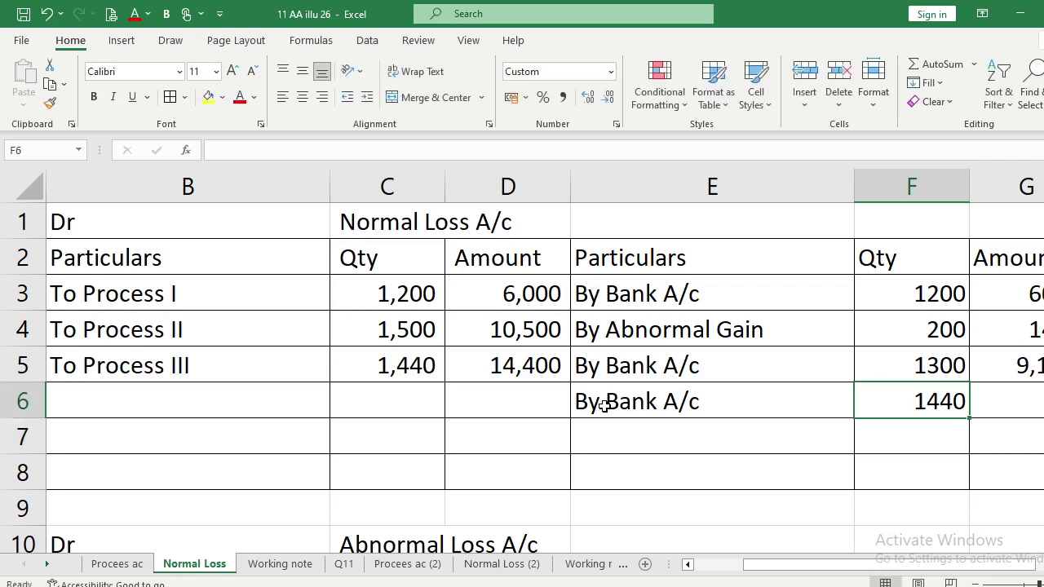
key("Right")
type("14400")
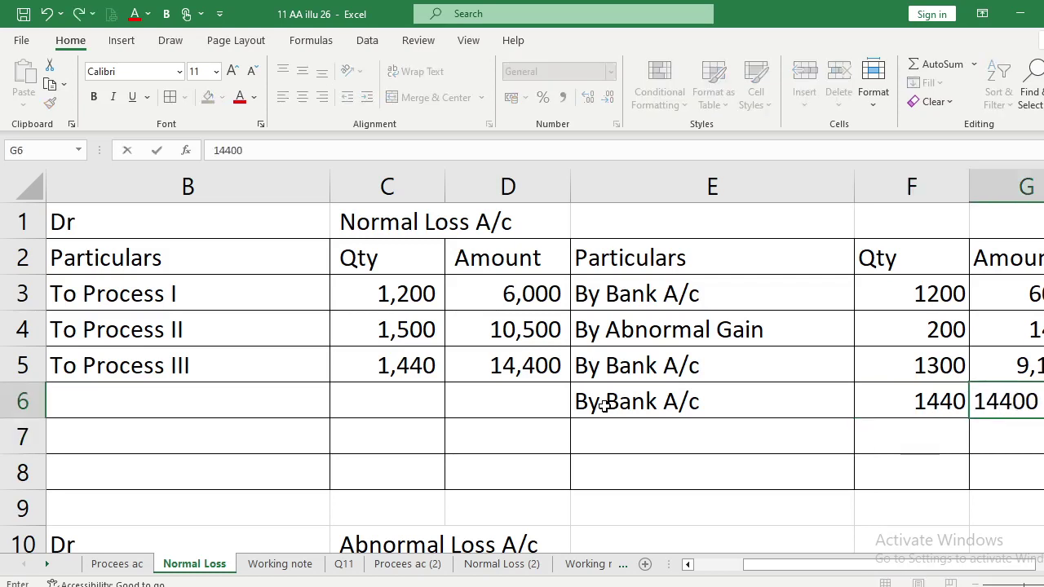
key("Return")
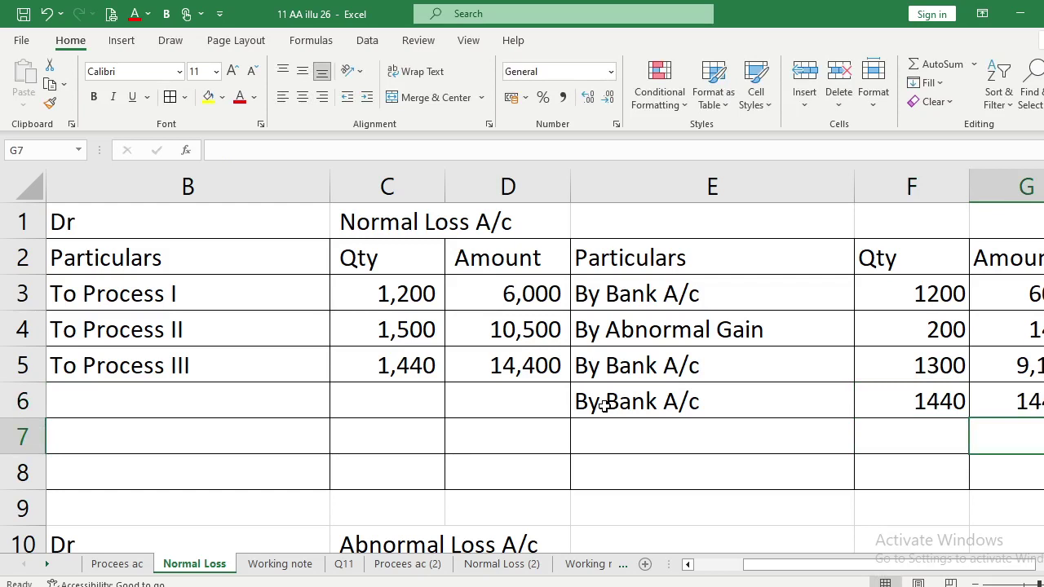
Total the debit quantities of the Normal Loss account in C8 with the formula =C3+C4+C5.
key("Left")
key("Left")
key("Left")
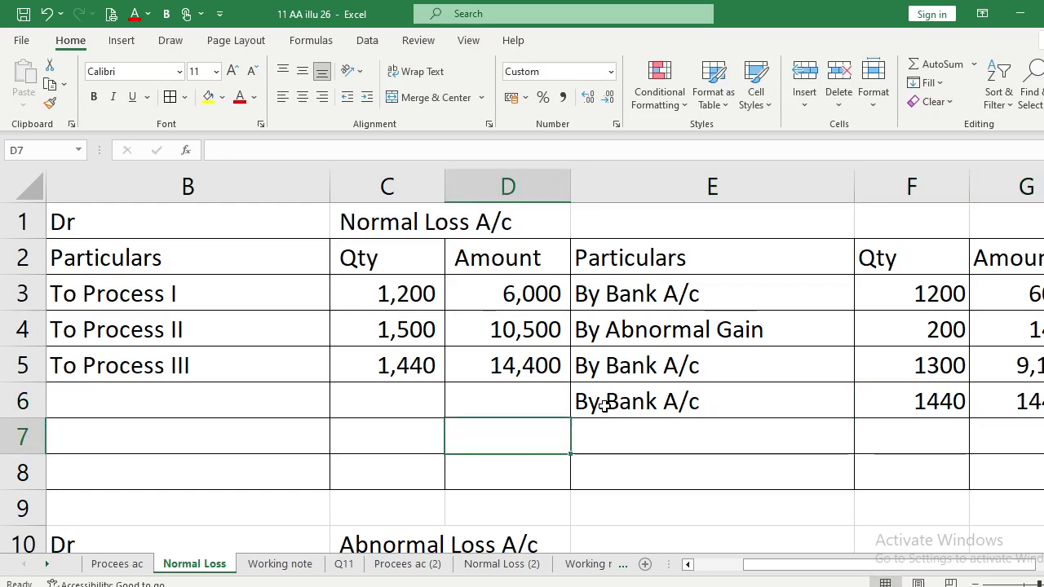
key("Down")
key("Left")
type("=")
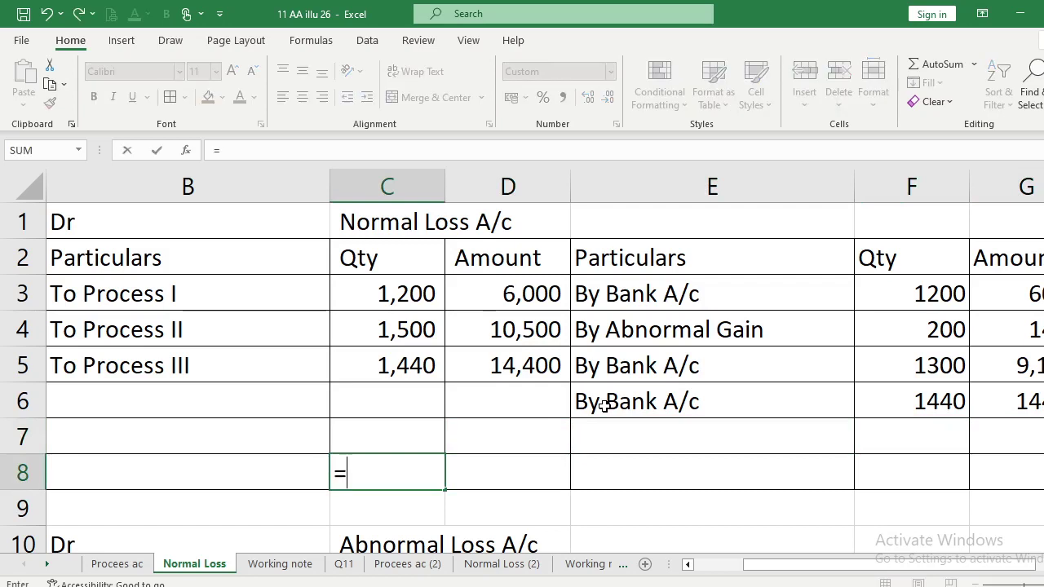
key("Up")
key("Up")
key("Up")
key("Up")
key("Up")
type("+")
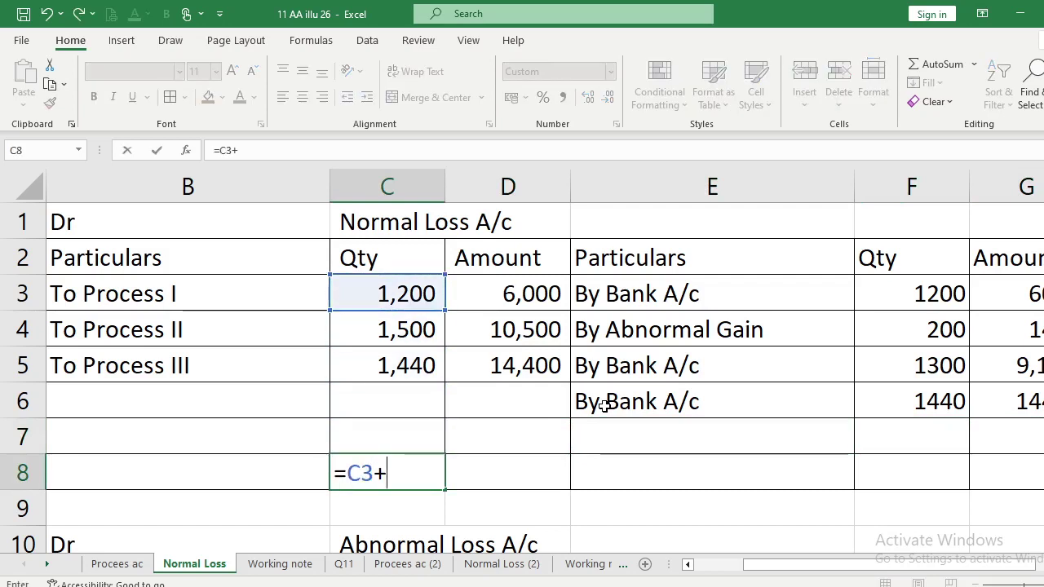
key("Up")
key("Up")
key("Up")
key("Up")
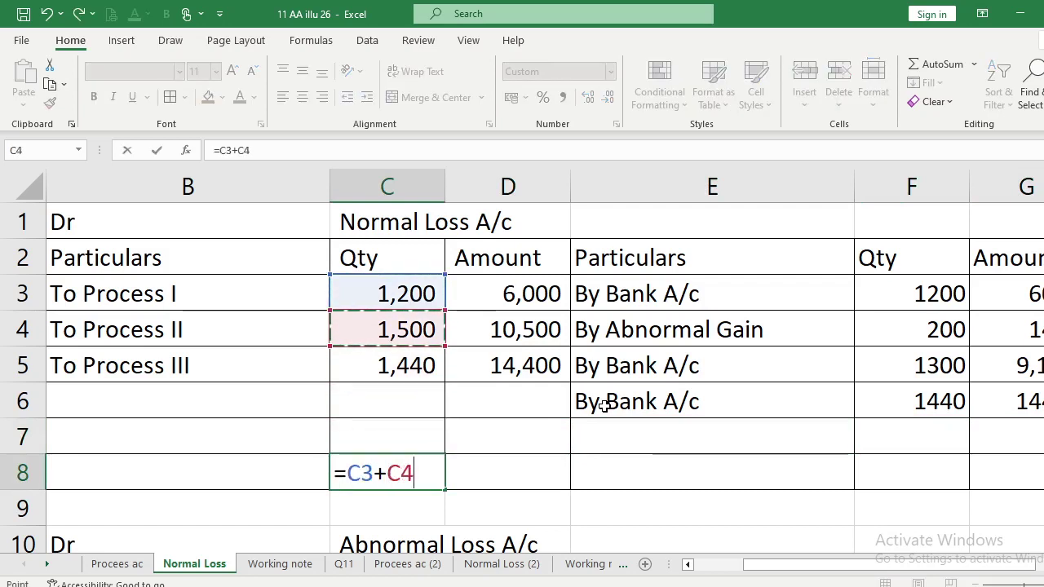
type("+")
key("Up")
key("Up")
key("Up")
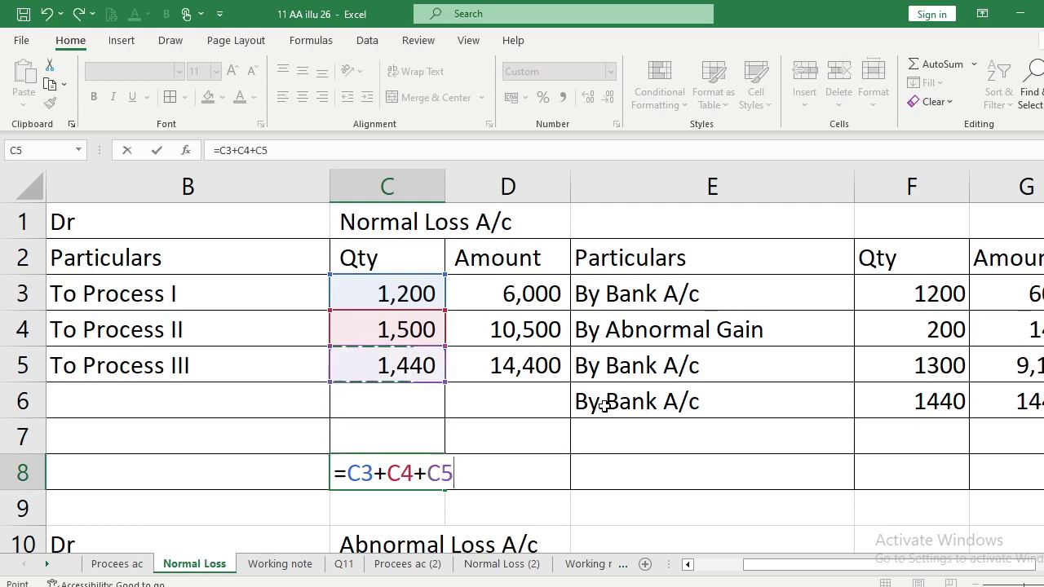
key("Return")
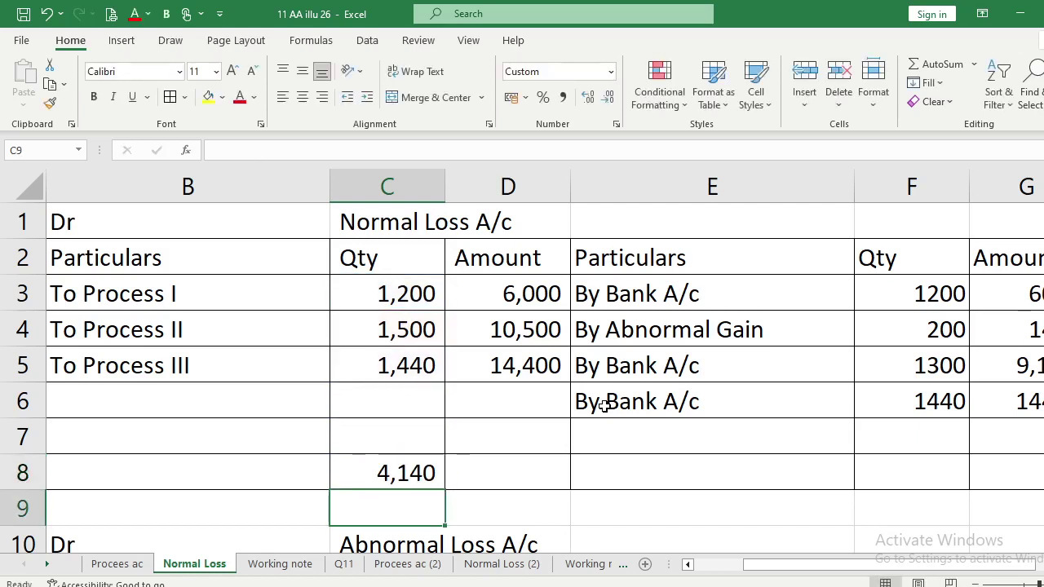
Total the credit quantities of the Normal Loss account in F8 with the formula =F3+F4+F5+F6.
key("Up")
key("Right")
key("Right")
key("Right")
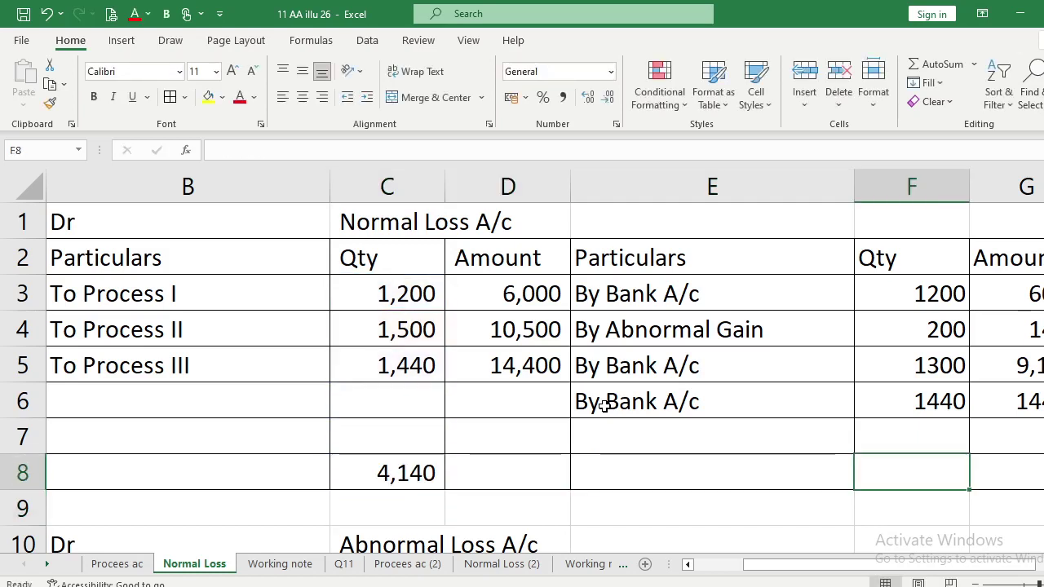
type("=")
key("Up")
key("Up")
key("Up")
key("Up")
key("Up")
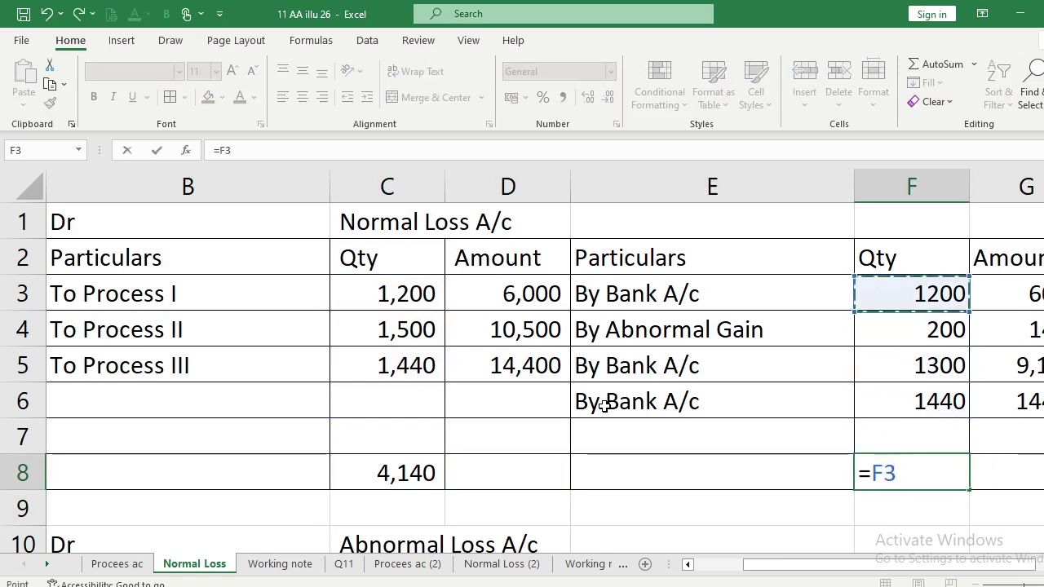
key("Up")
key("Down")
type("+")
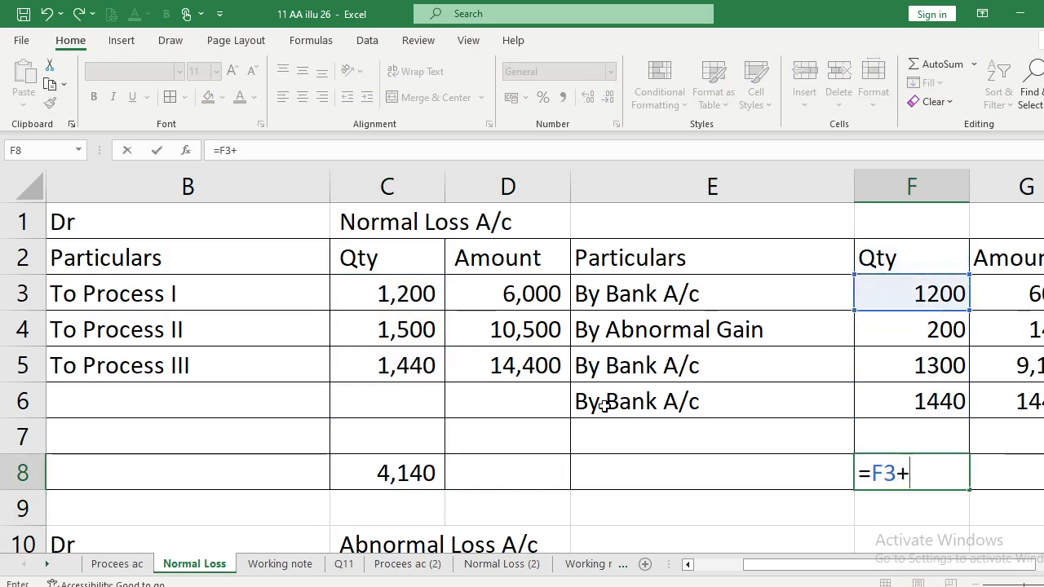
key("Up")
key("Up")
key("Up")
key("Up")
type("+")
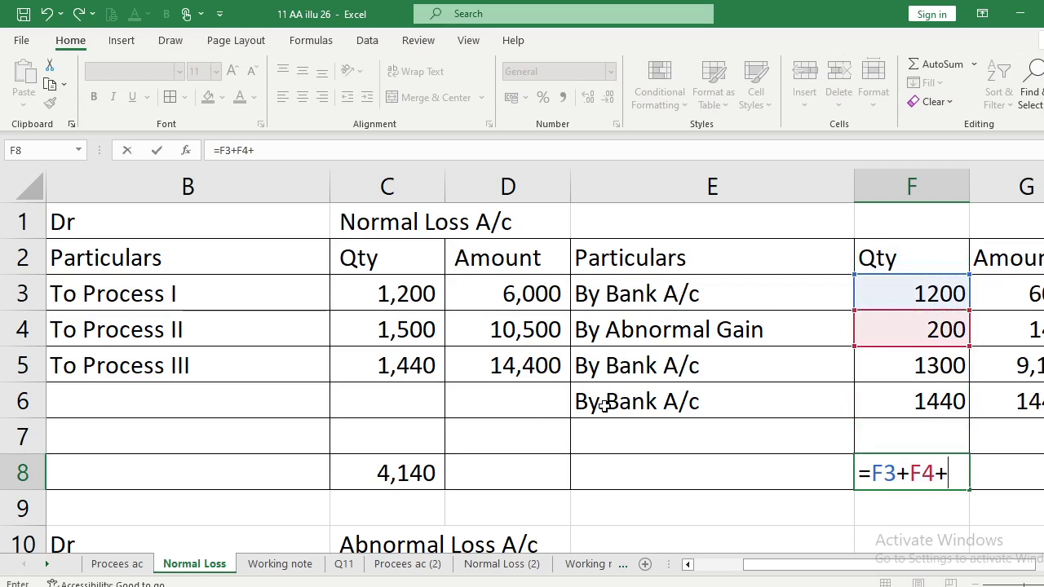
key("Up")
key("Up")
key("Up")
type("+")
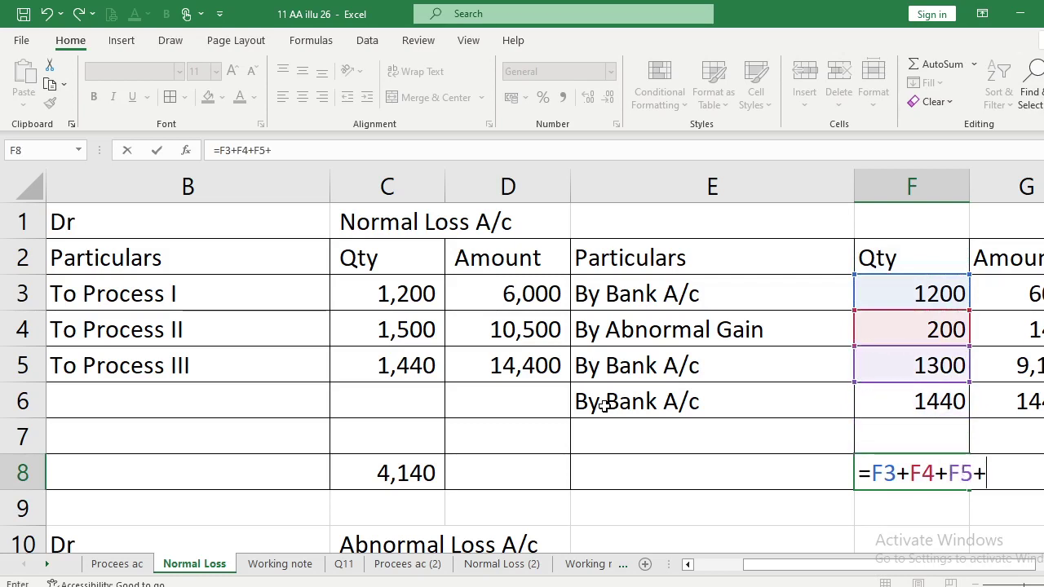
key("Up")
key("Up")
key("Return")
Total the debit amounts of the Normal Loss account in D8 with a SUM of D3:D5.
key("Up")
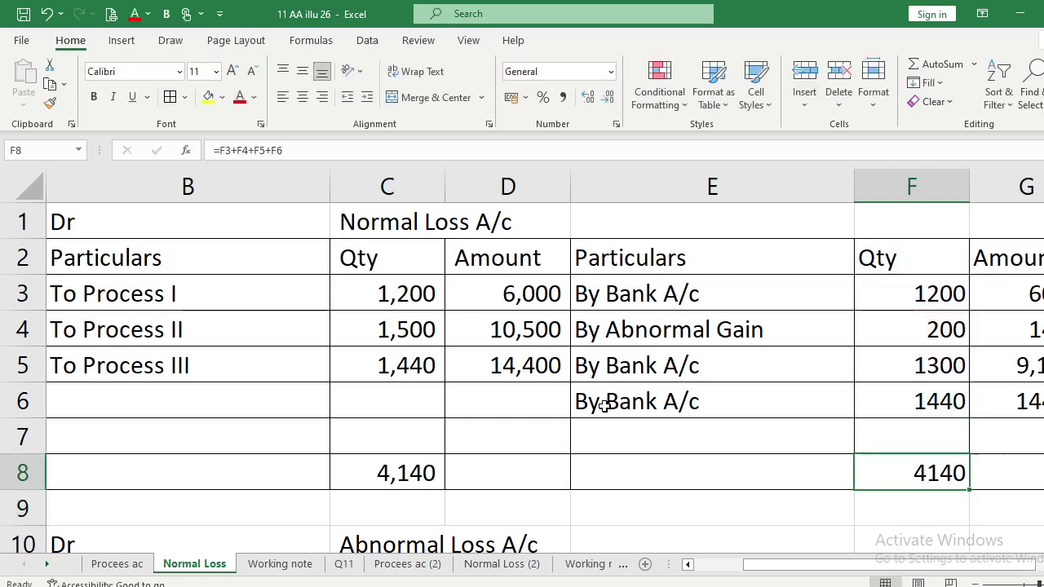
key("Left")
key("Left")
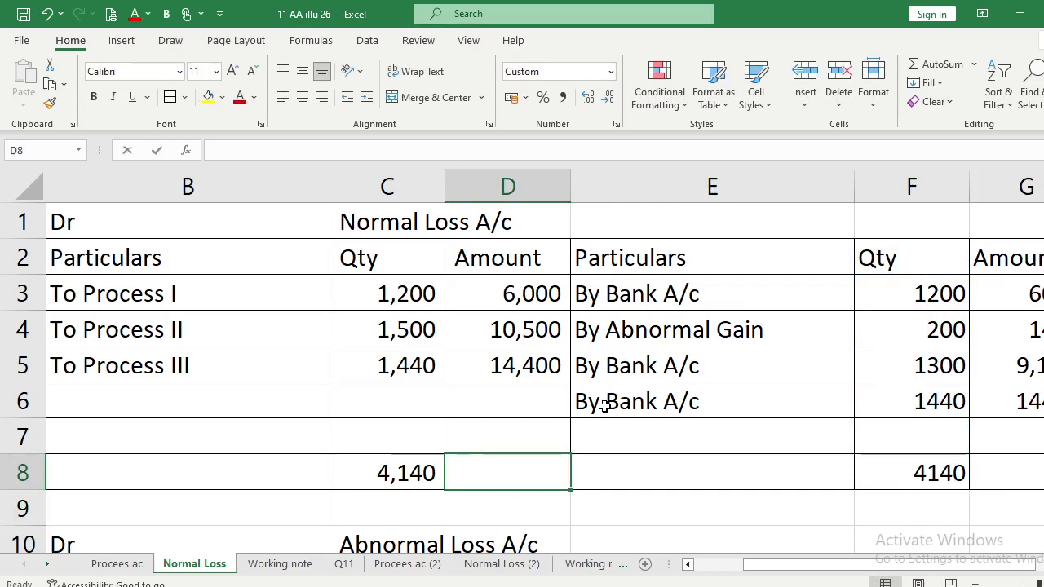
type("=sum(")
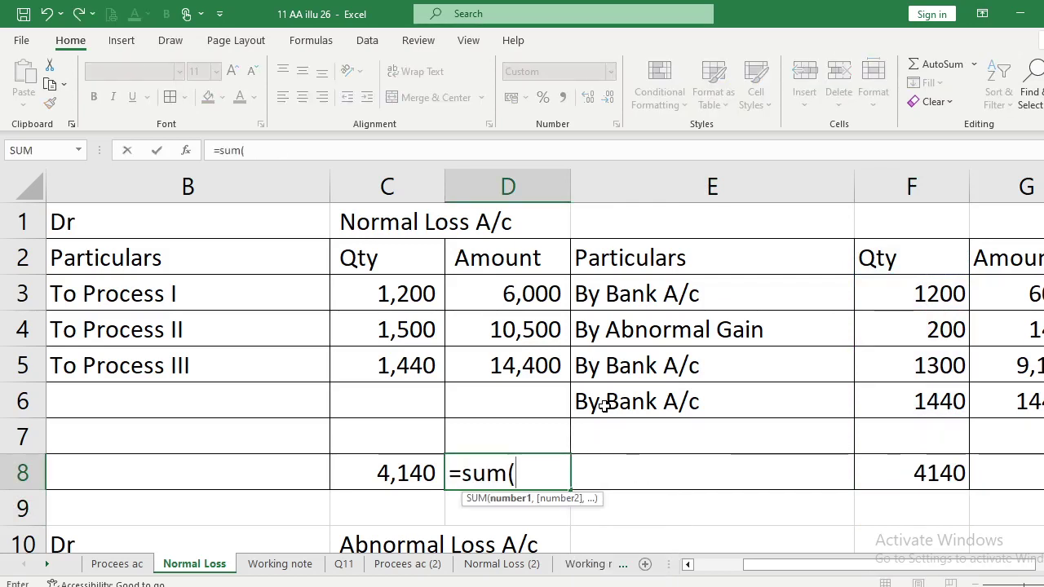
key("Up")
key("Up")
key("Up")
key("Up")
key("Up")
key("F8")
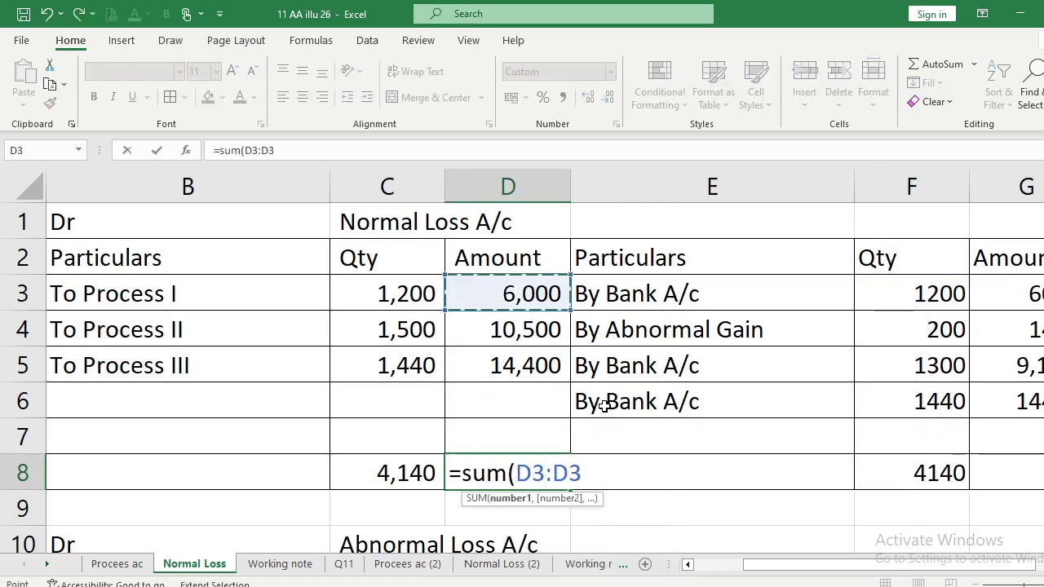
key("Down")
key("Down")
key("Tab")
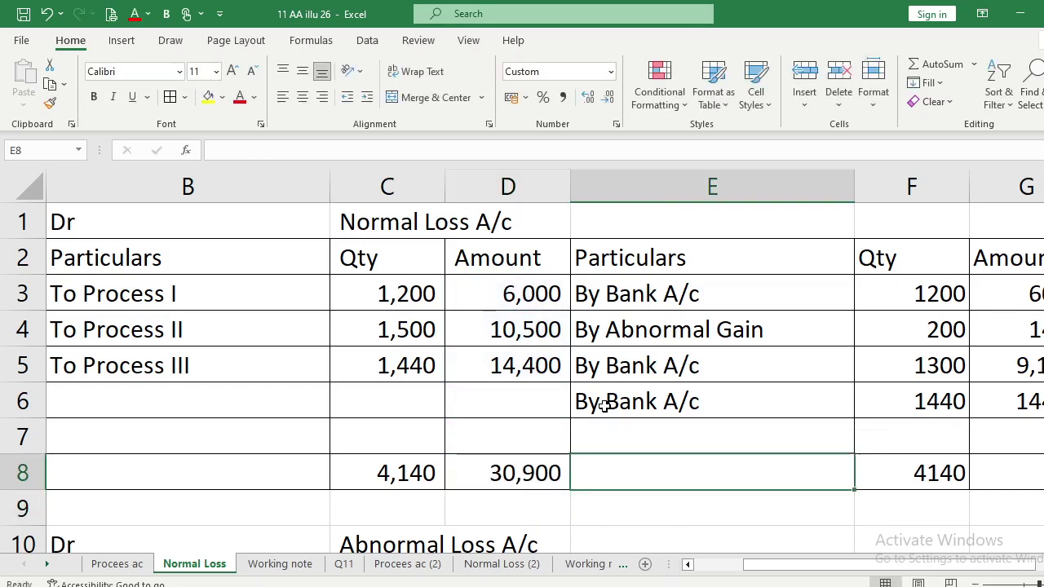
Total the credit amounts of the Normal Loss account in G8 with a SUM of G3:G6.
key("Tab")
key("Tab")
type("=")
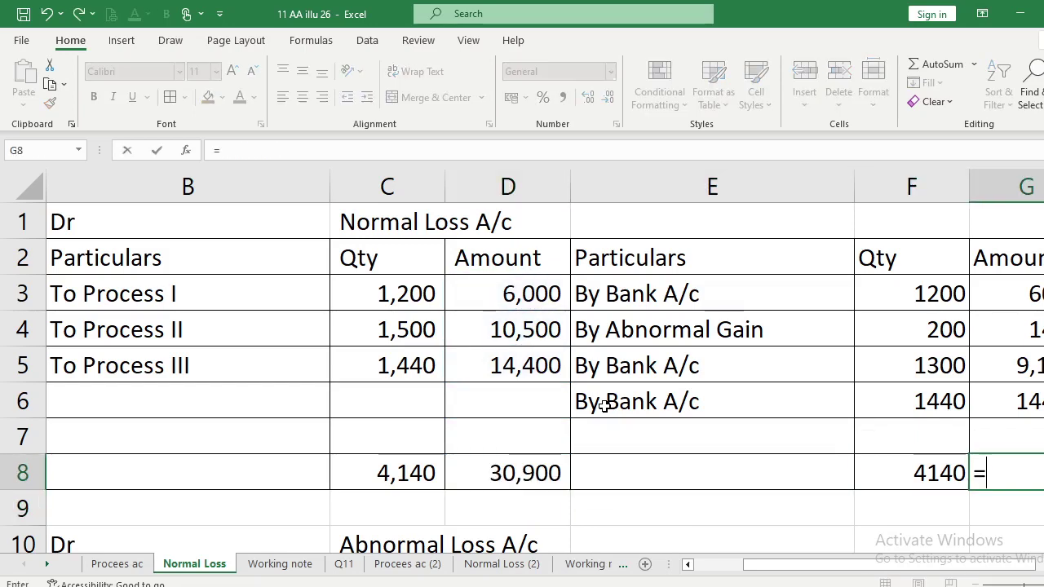
type("sum(")
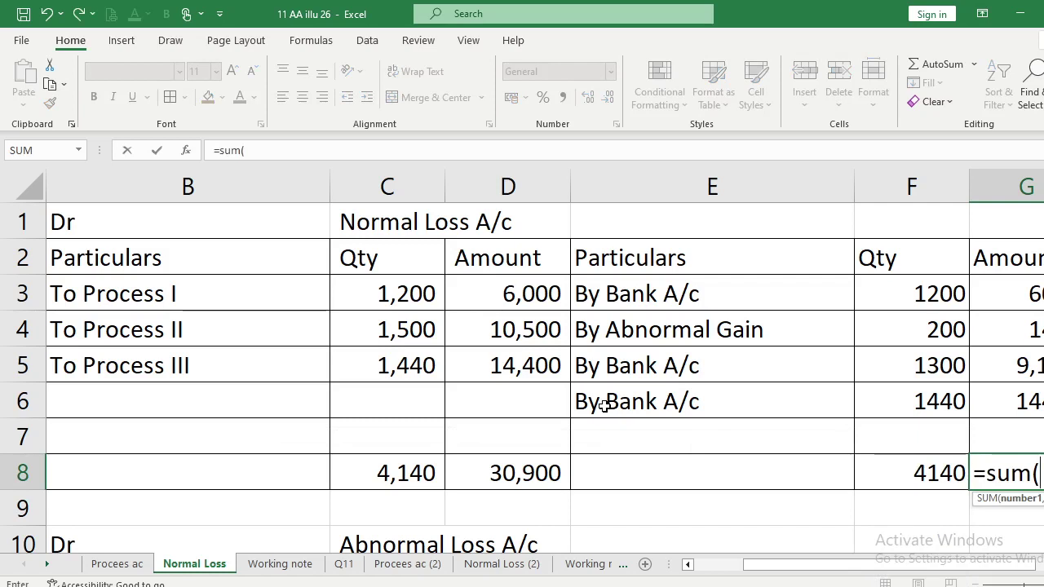
key("Up")
key("Up")
key("Up")
key("Up")
key("Up")
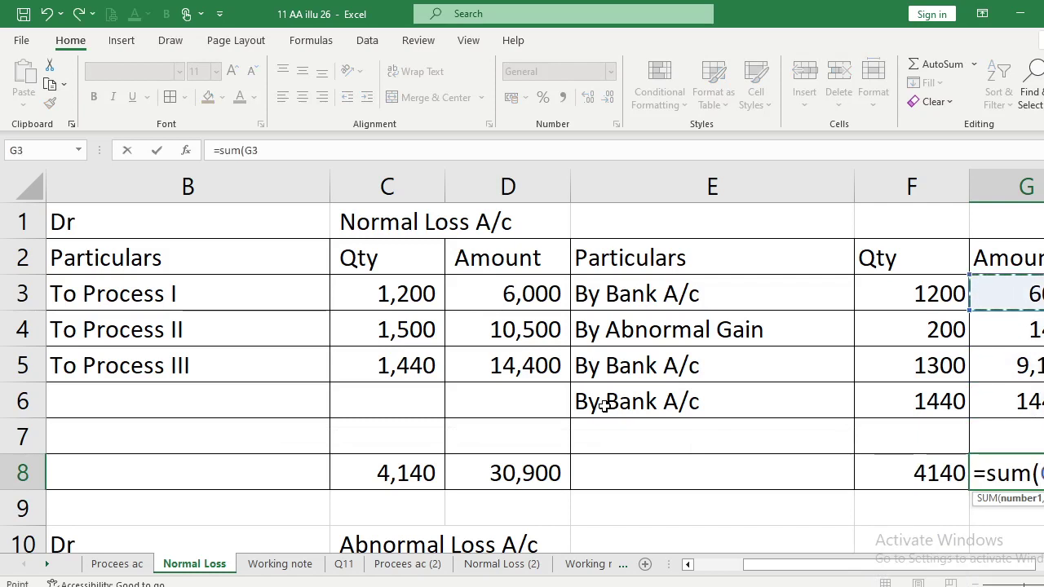
key("F8")
key("Down")
key("Down")
key("Down")
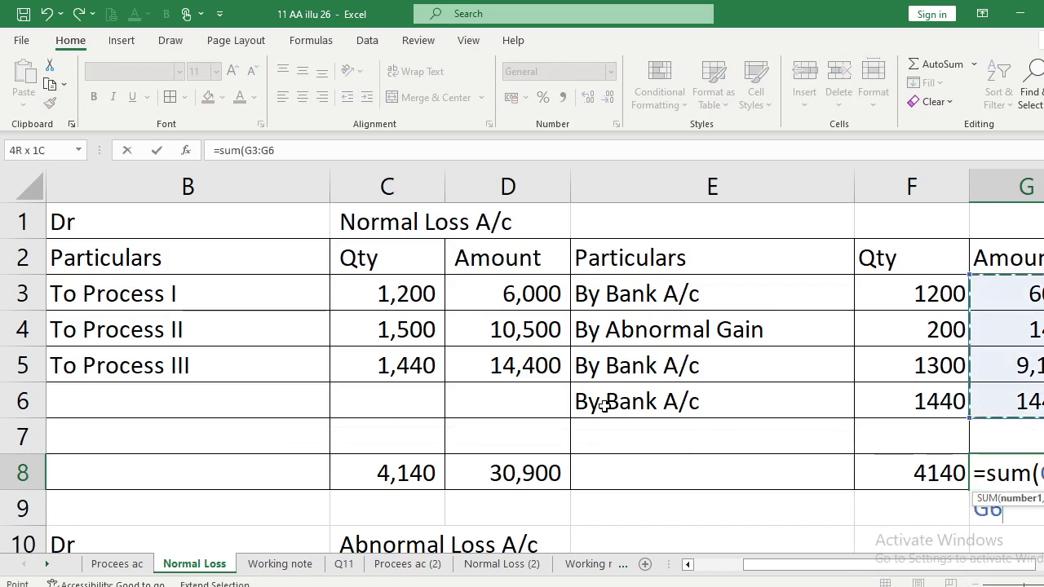
key("Return")
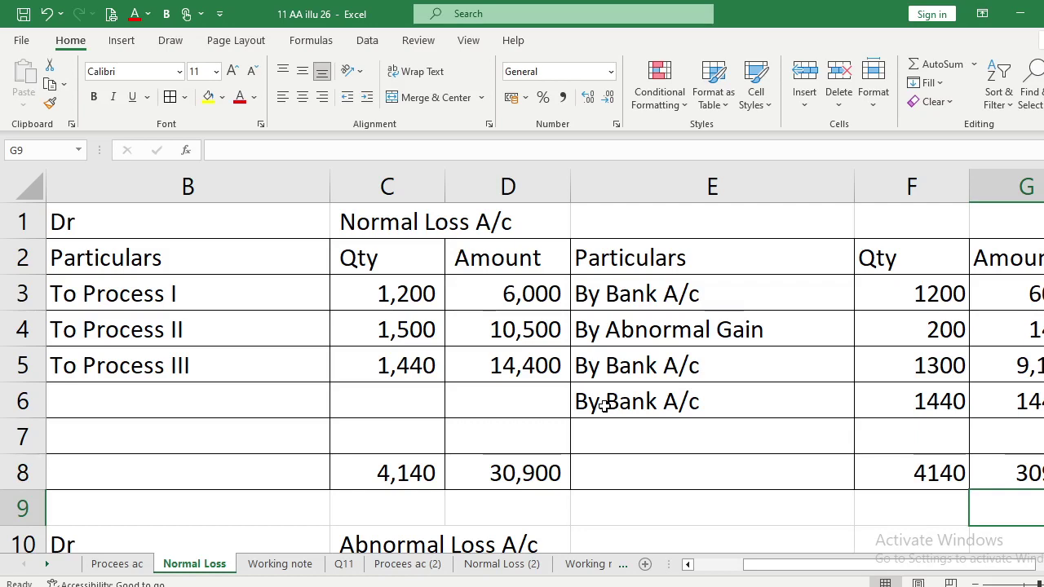
Clear the old entries of the Abnormal Loss A/c in rows 12 to 15, columns B to G, keeping its headings.
key("Down")
key("Down")
key("Down")
key("Left")
key("Left")
key("Left")
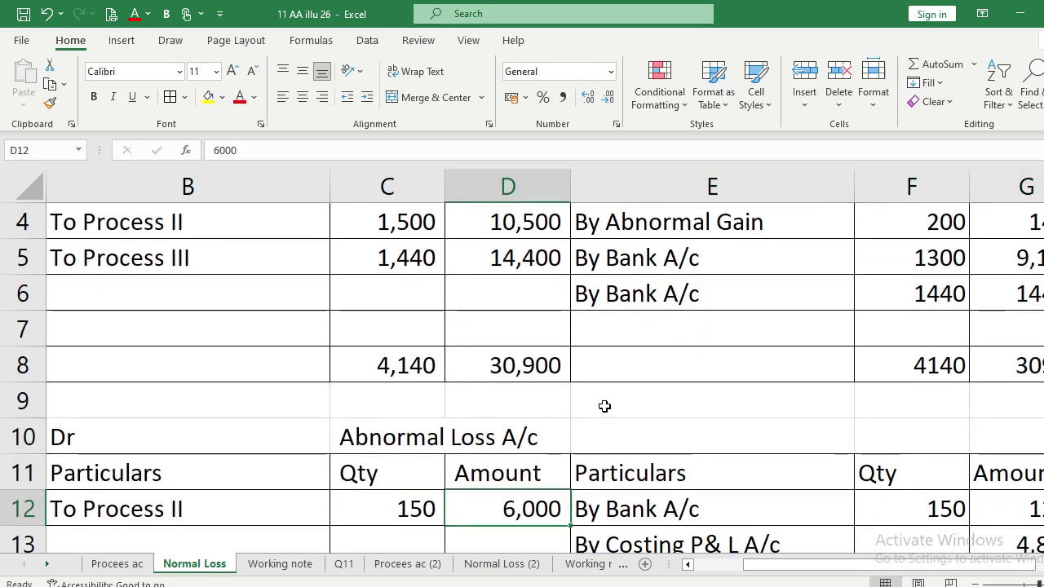
scroll(605, 406, "down", 1)
key("Left")
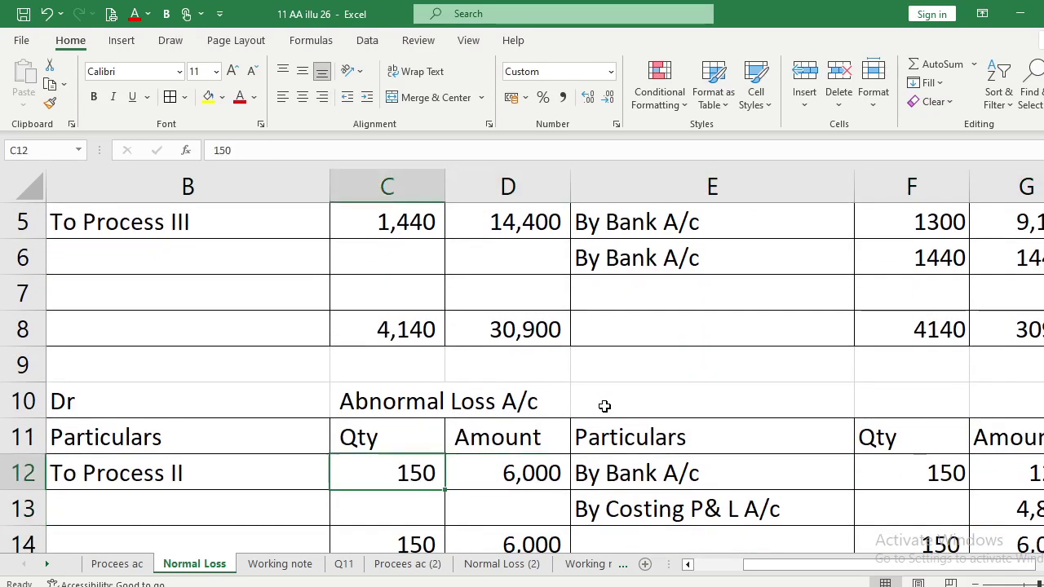
key("Left")
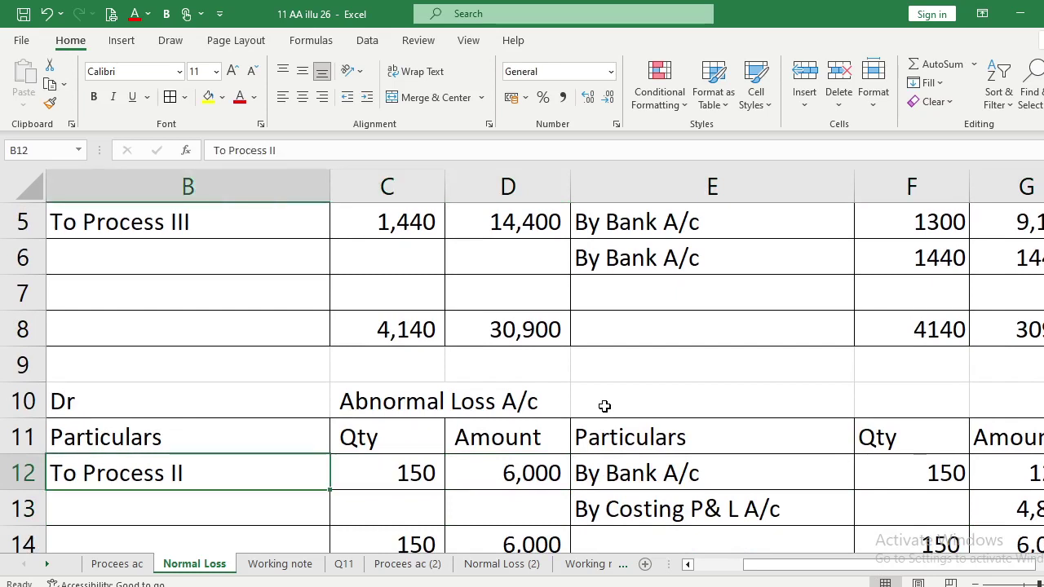
key("shift+Right")
key("shift+Right")
key("shift+Right")
key("shift+Right")
key("shift+Right")
key("shift+Down")
key("shift+Down")
key("shift+Down")
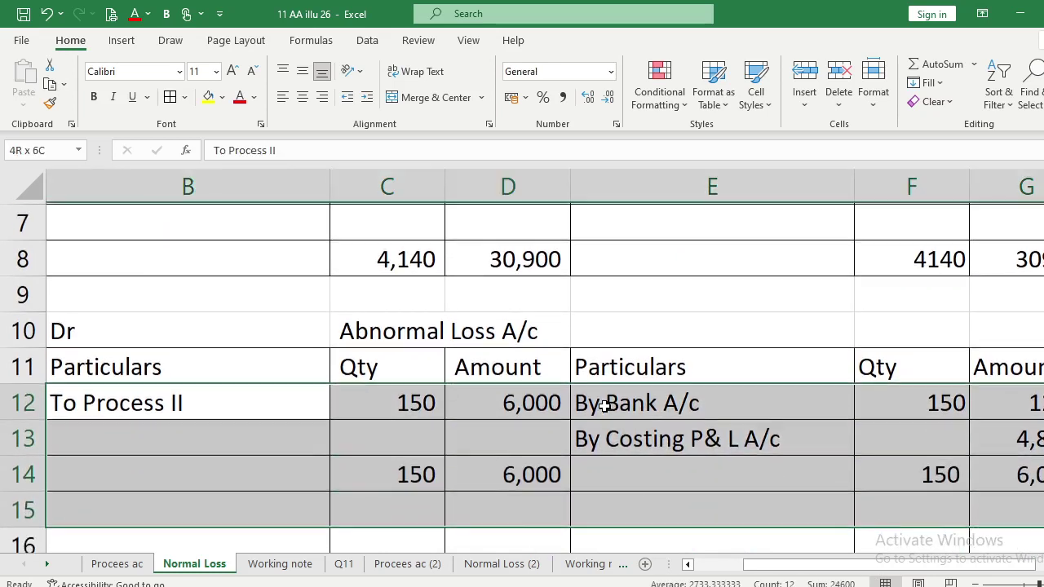
key("Up")
key("Up")
key("Up")
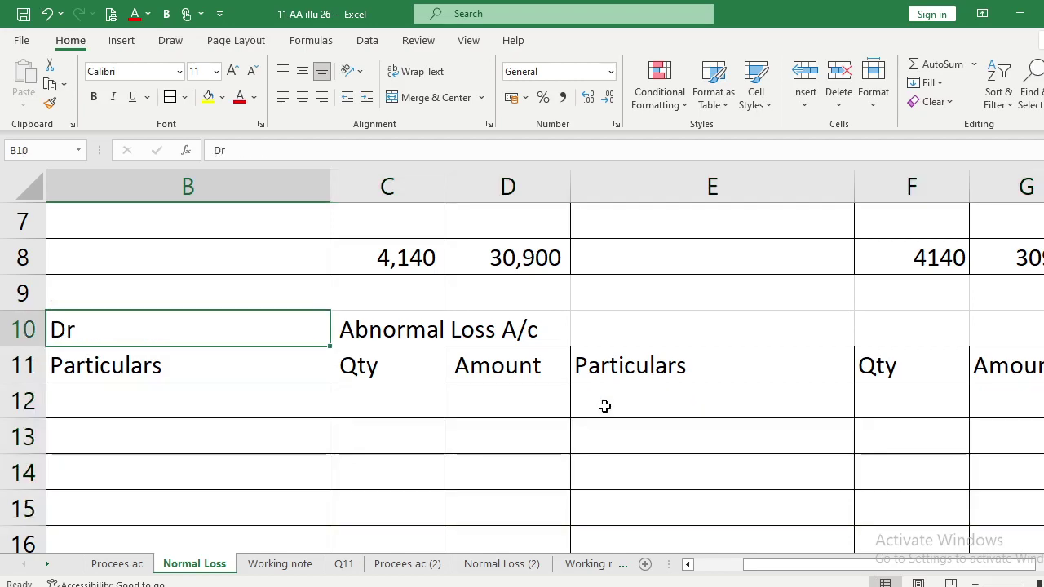
Examine the process accounts on the Procees ac sheet, ending at the abnormal loss entry of the Process I A/c.
left_click(118, 563)
left_click(376, 380)
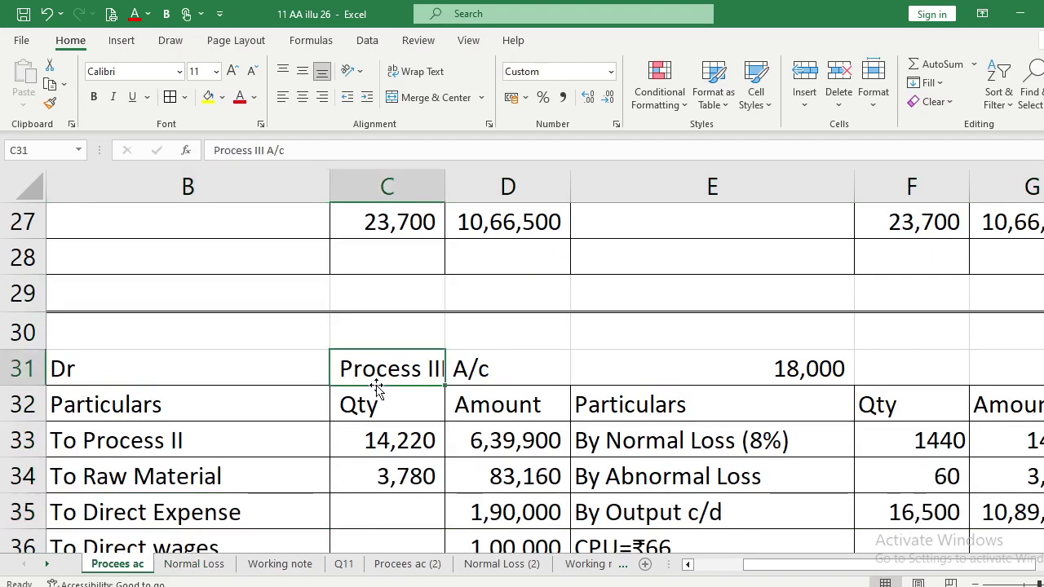
key("Up")
key("Up")
key("Up")
key("Up")
key("Up")
key("Up")
key("Up")
key("Up")
key("Up")
key("Up")
key("Up")
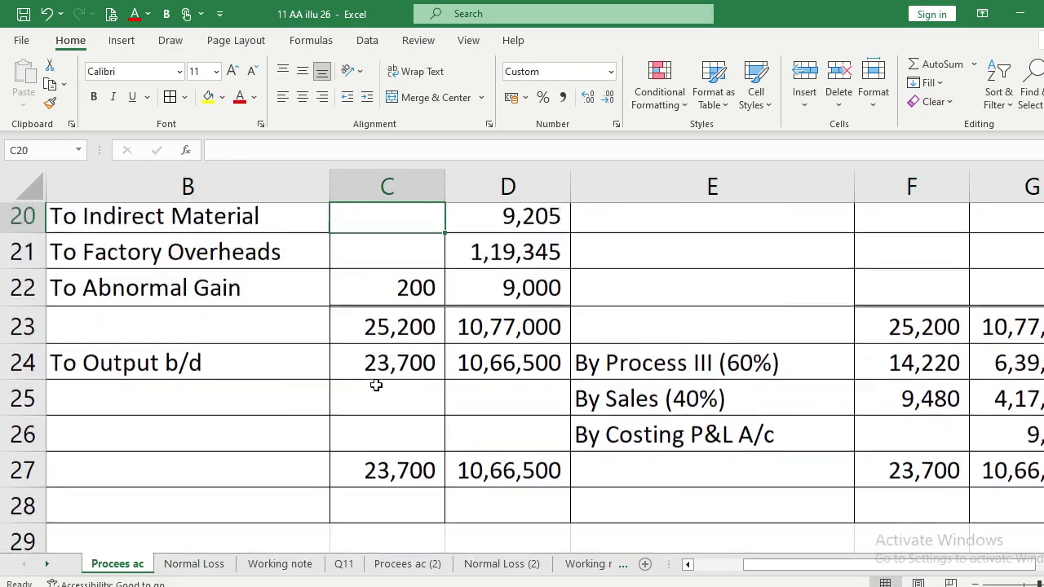
key("Up")
key("Up")
key("Up")
key("Up")
key("Up")
key("Up")
key("Up")
key("Up")
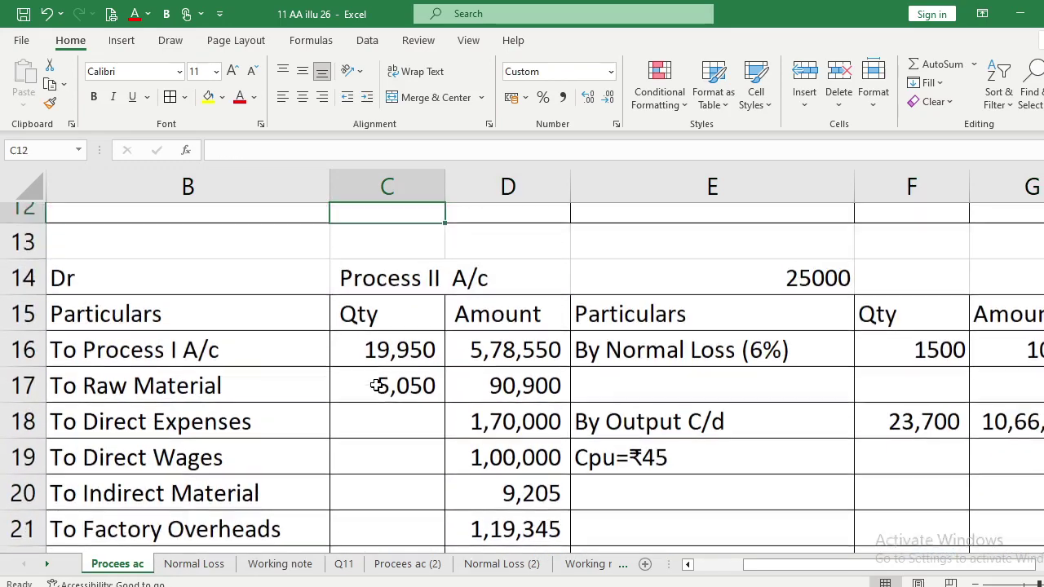
key("Up")
key("Up")
key("Up")
key("Up")
key("Up")
key("Up")
key("Up")
key("Up")
key("Up")
key("Up")
key("Up")
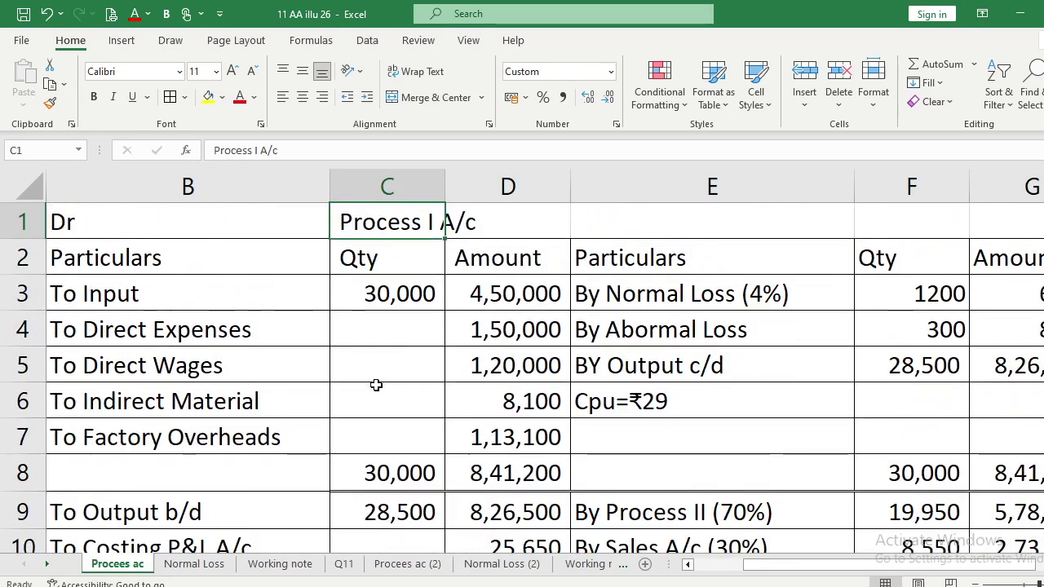
key("Down")
key("Down")
key("Down")
key("Right")
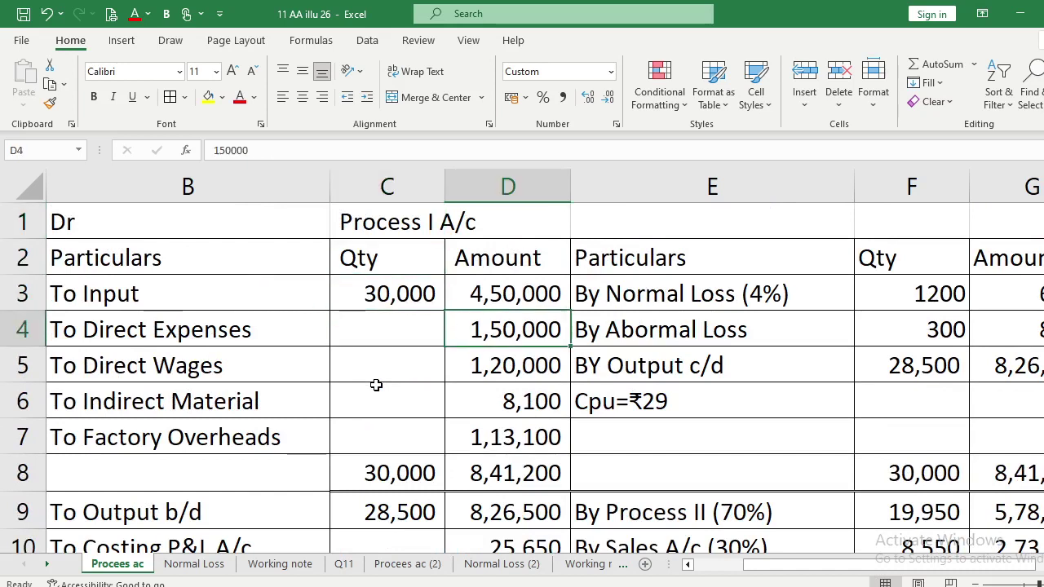
key("Down")
key("Down")
key("Right")
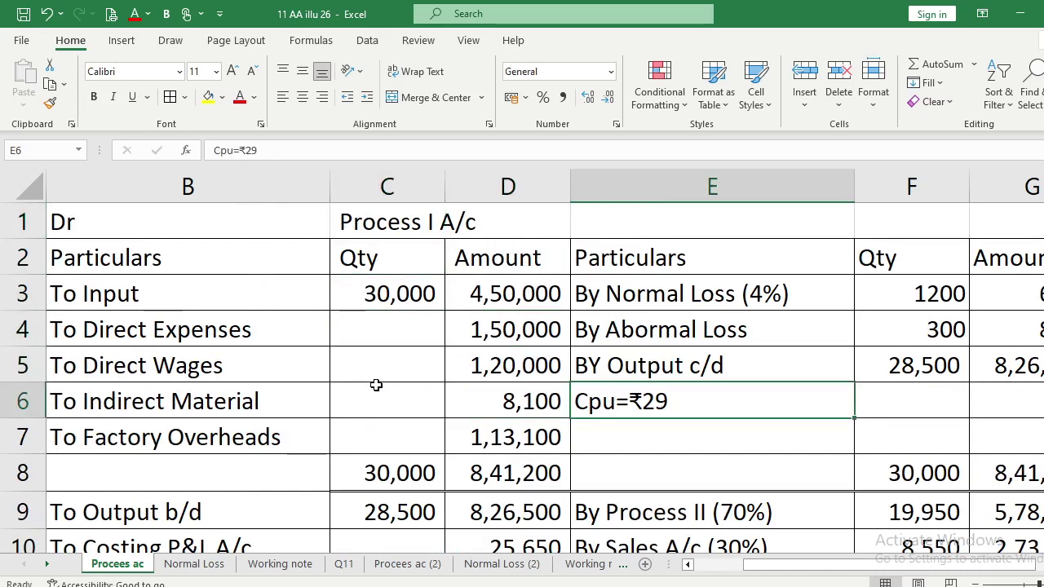
key("Up")
key("Left")
key("Up")
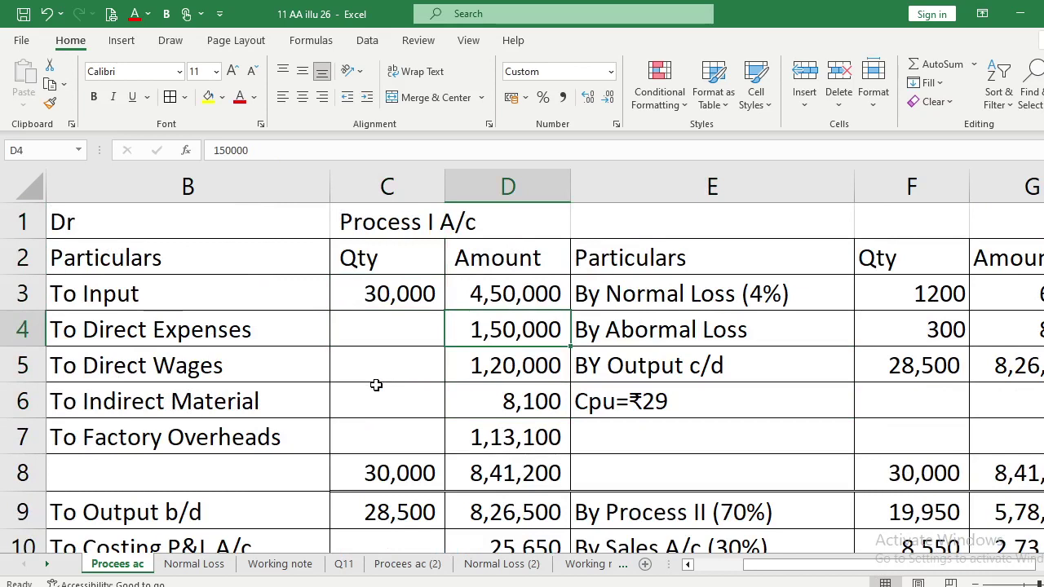
Enter "To Process I" as the first debit particular of the Abnormal Loss A/c in B12 of the Normal Loss sheet.
left_click(196, 564)
left_click(118, 394)
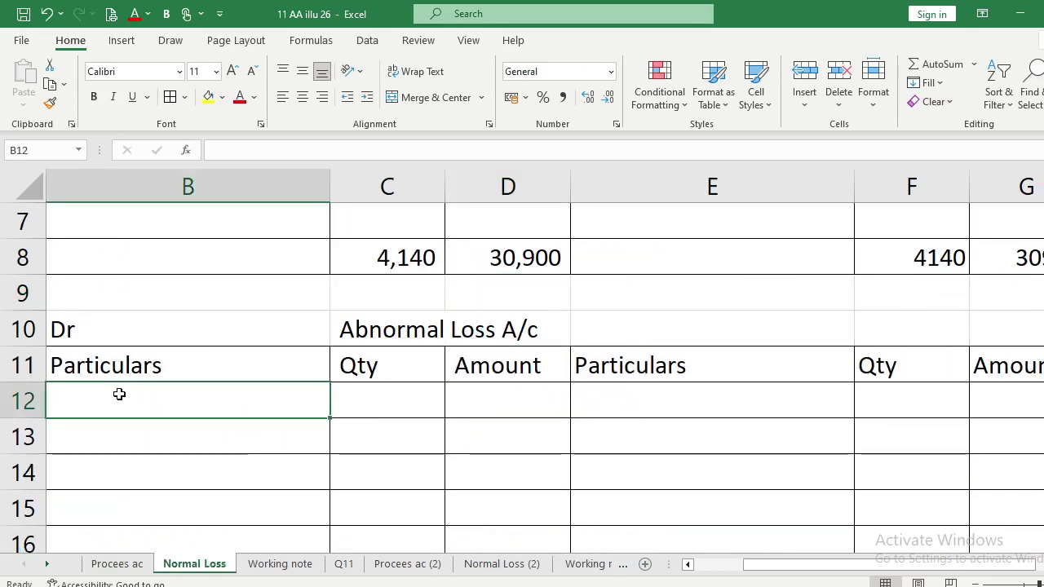
type("To P")
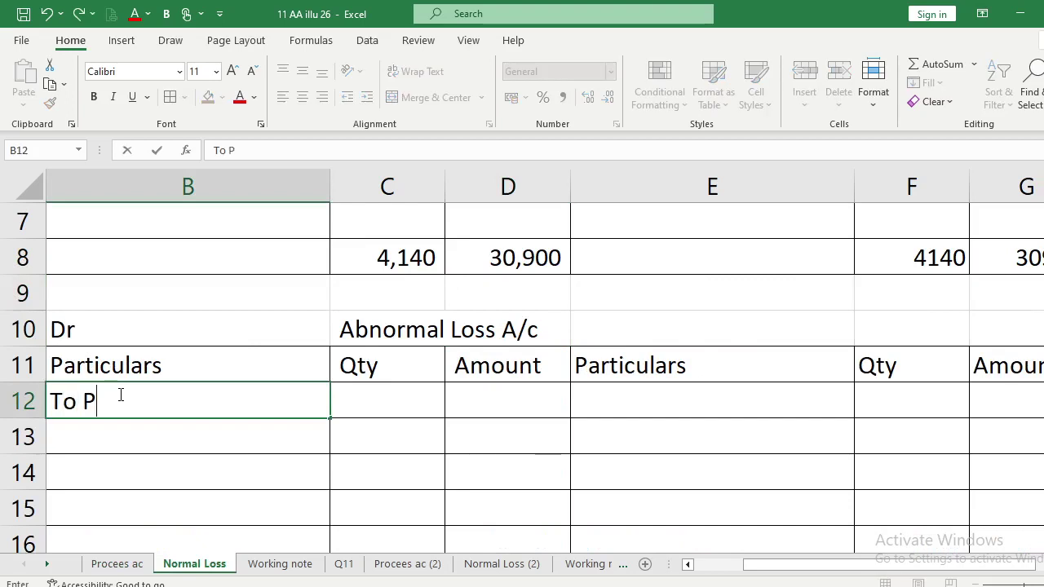
type("rocess I")
key("Return")
Check the Process I abnormal loss on the Procees ac sheet and enter quantity 300 in C12 and amount 8700 in D12.
left_click(115, 566)
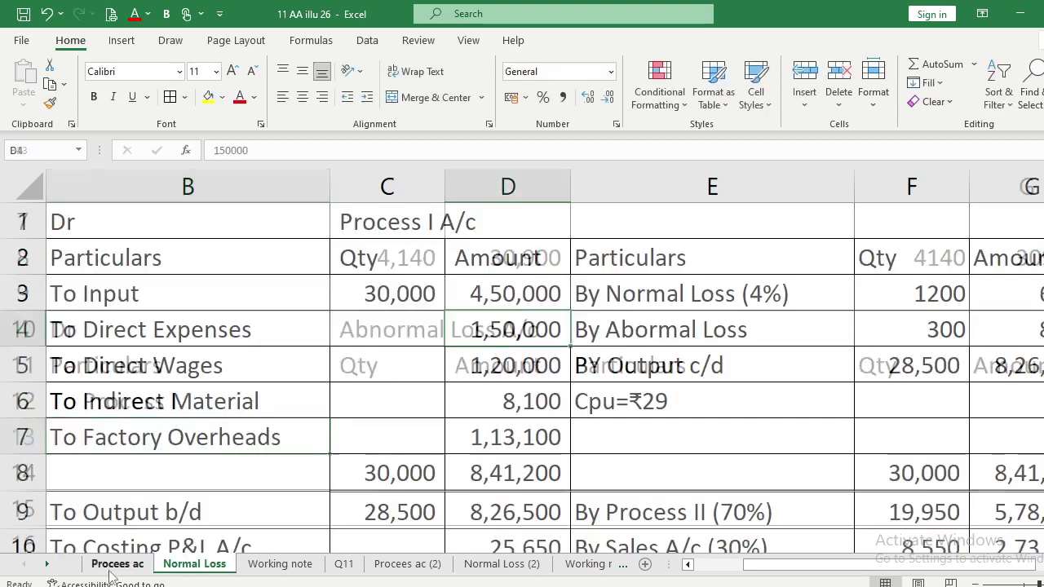
left_click(167, 567)
left_click(374, 393)
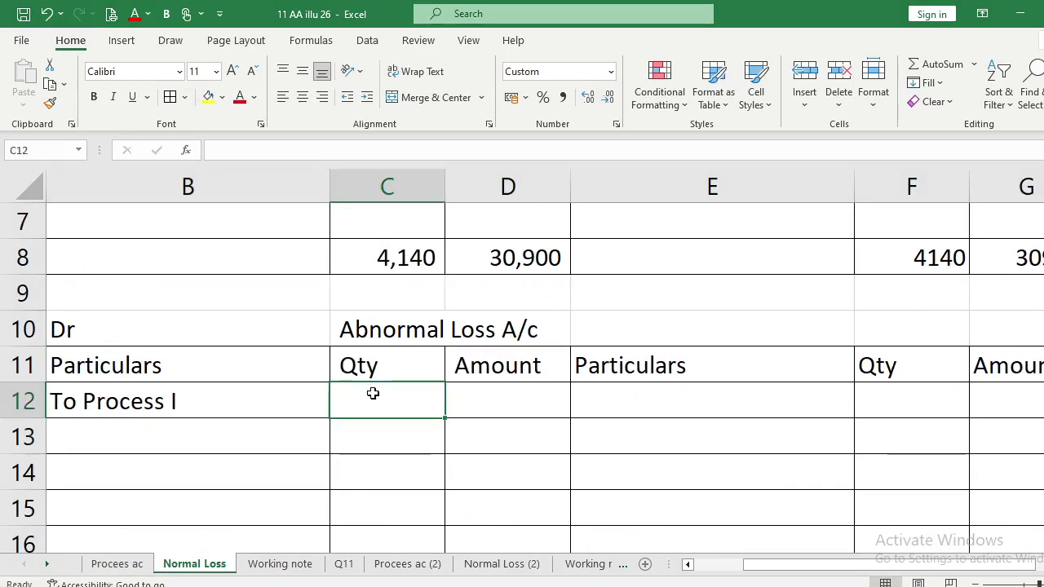
type("300")
key("Return")
key("Up")
key("Right")
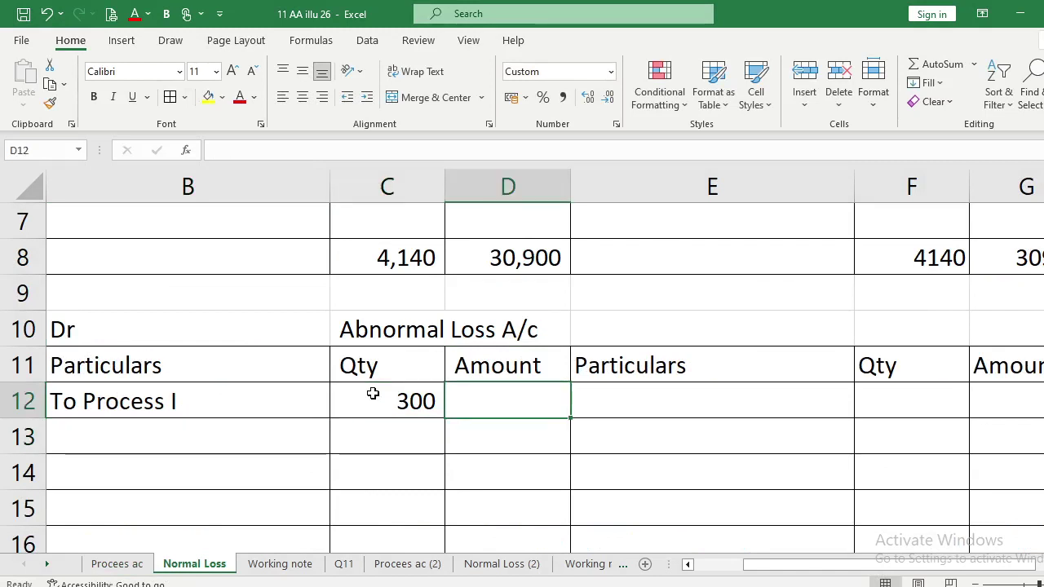
type("8700")
key("Return")
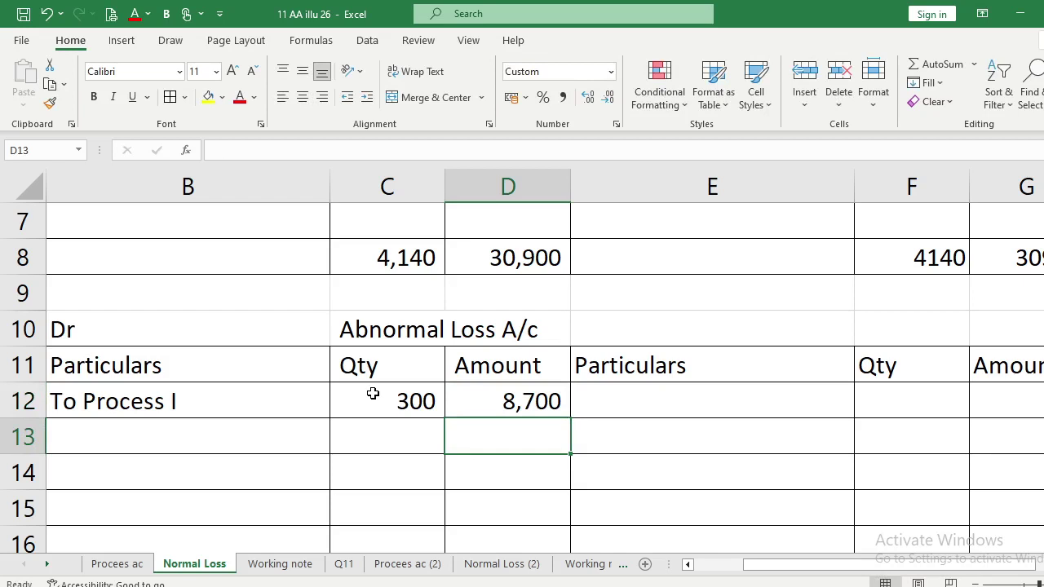
Enter "By Bank A/c" as the credit particular of the Abnormal Loss A/c in E12, with quantity 300 in F12.
left_click(582, 391)
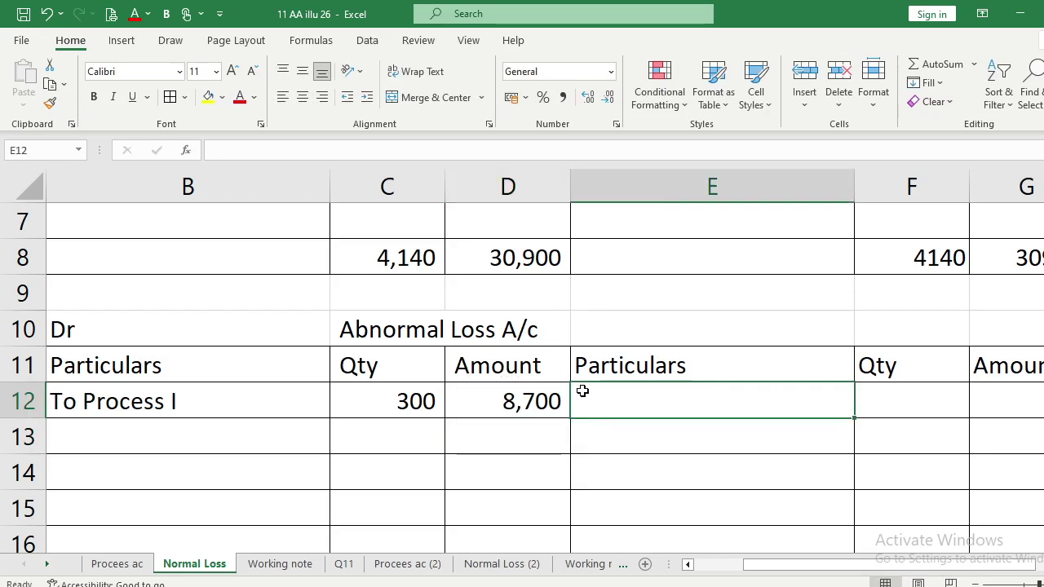
type("By Ban")
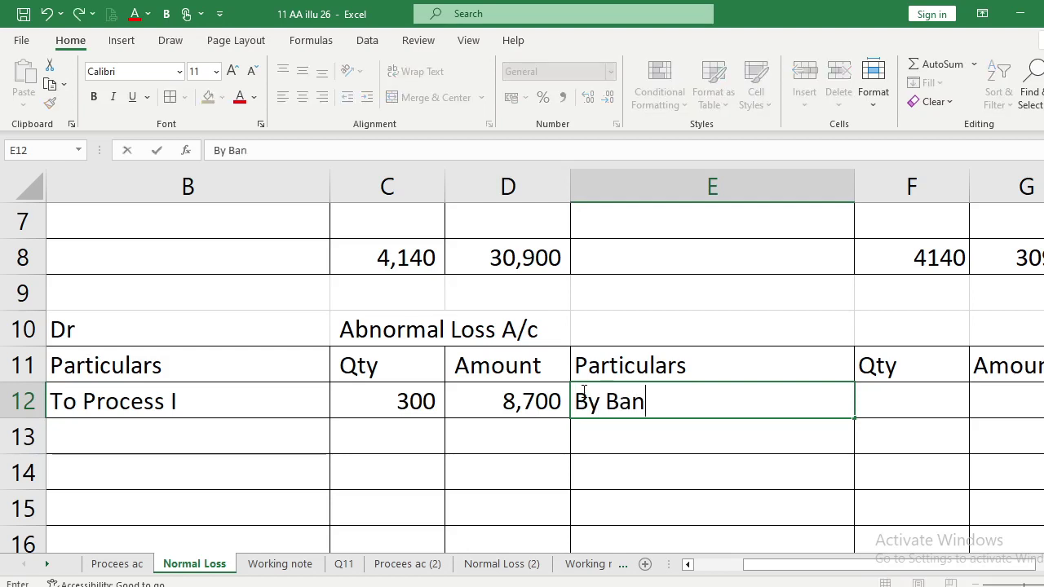
key("BackSpace")
key("BackSpace")
type("k A/c")
key("Return")
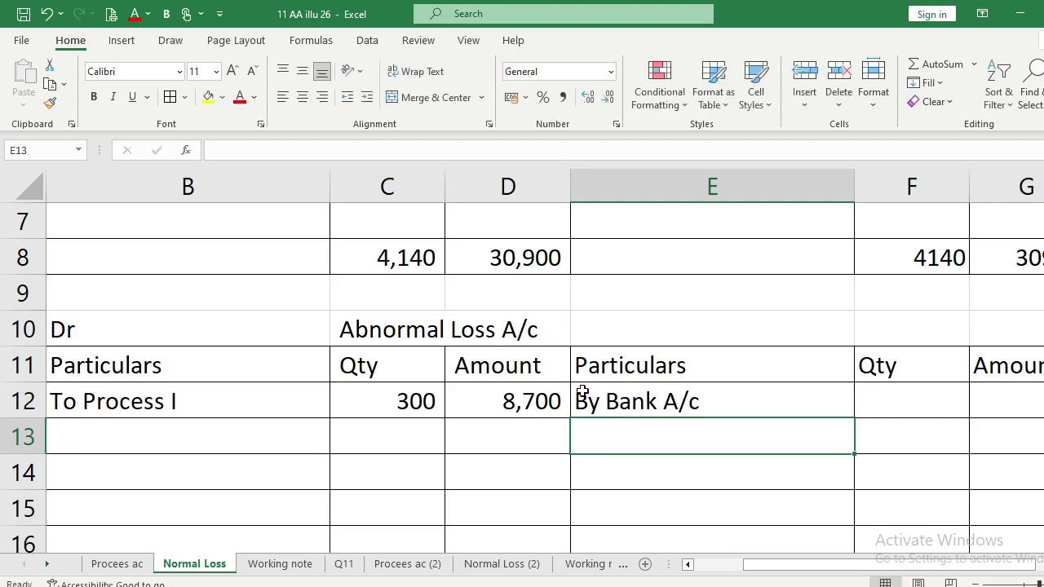
key("Up")
key("Right")
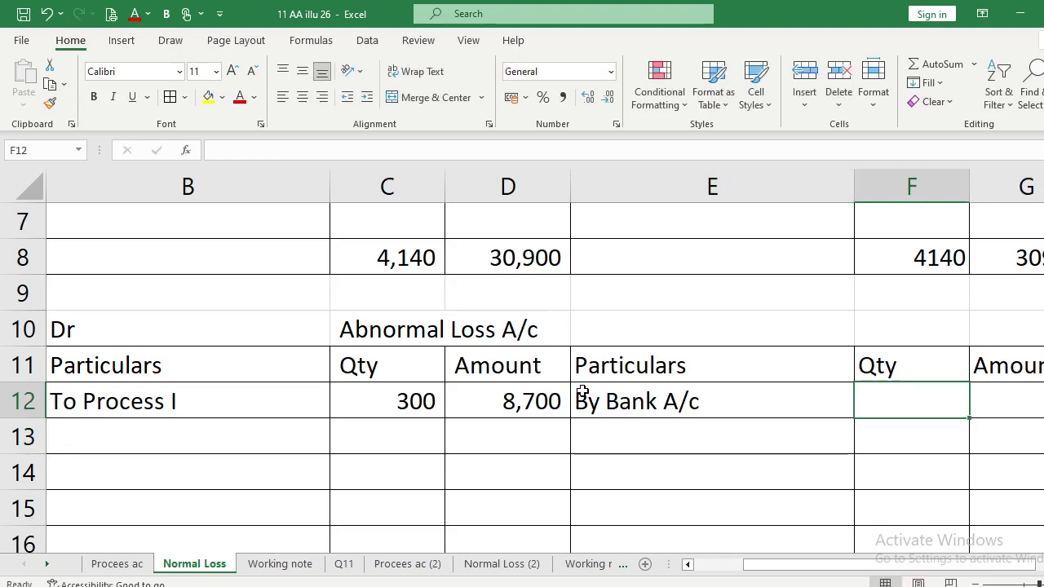
type("300")
key("Return")
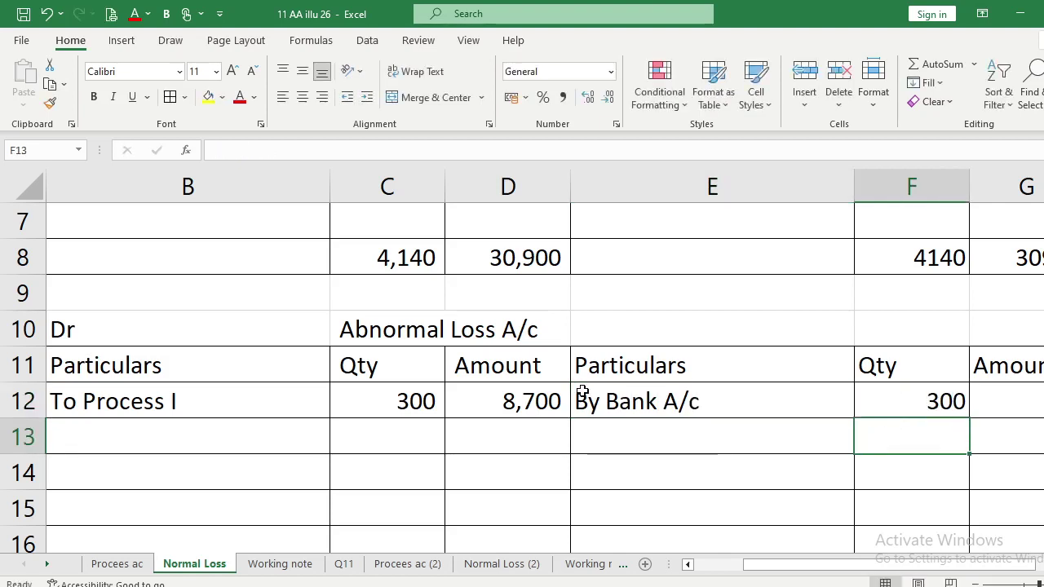
Review the Process I quantity and amount in the Abnormal Loss A/c against the Process I line of the Normal Loss A/c.
key("Up")
key("Left")
key("Left")
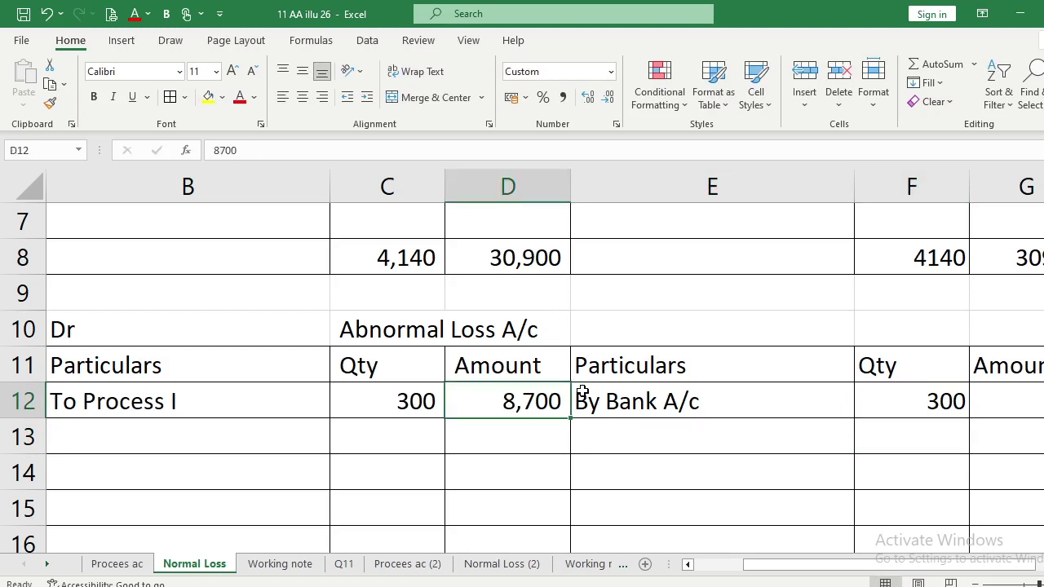
key("Left")
key("Right")
key("Left")
key("Right")
key("Right")
key("Right")
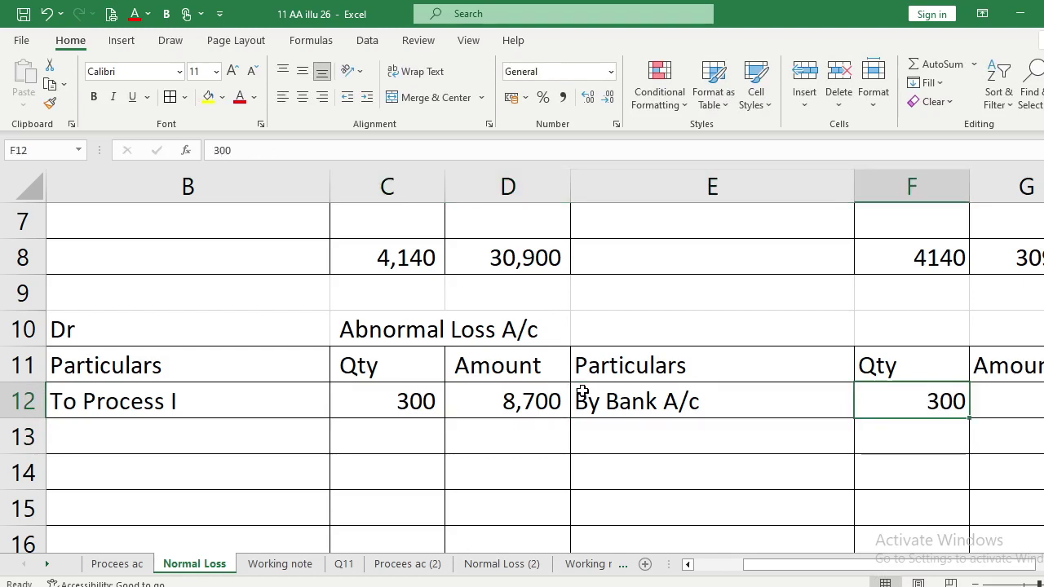
key("Right")
key("Left")
key("Left")
key("Left")
key("Left")
key("Up")
key("Up")
key("Up")
key("Up")
key("Up")
key("Up")
key("Up")
key("Up")
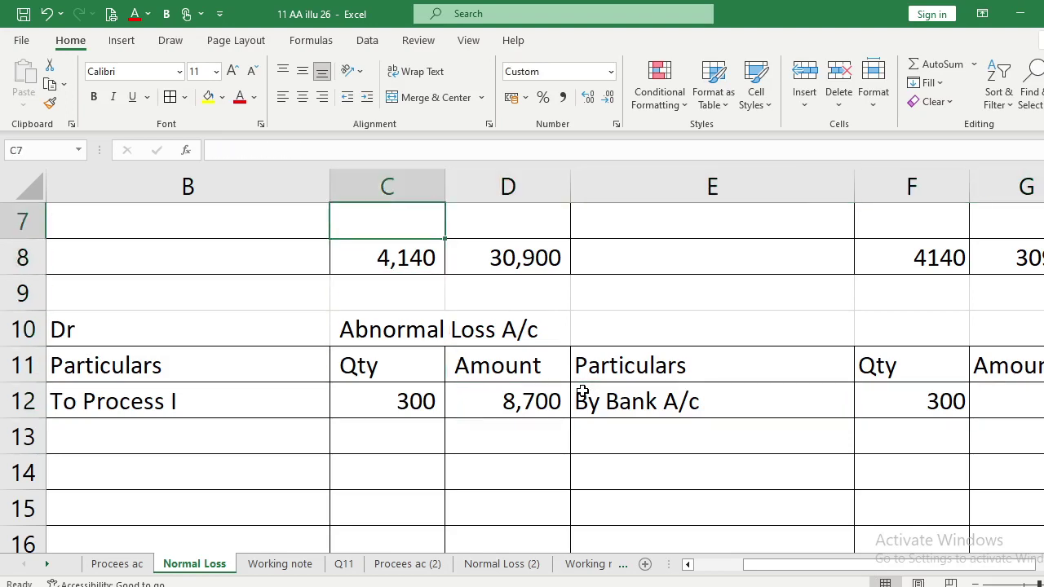
key("Up")
key("Up")
key("Up")
key("Down")
key("Down")
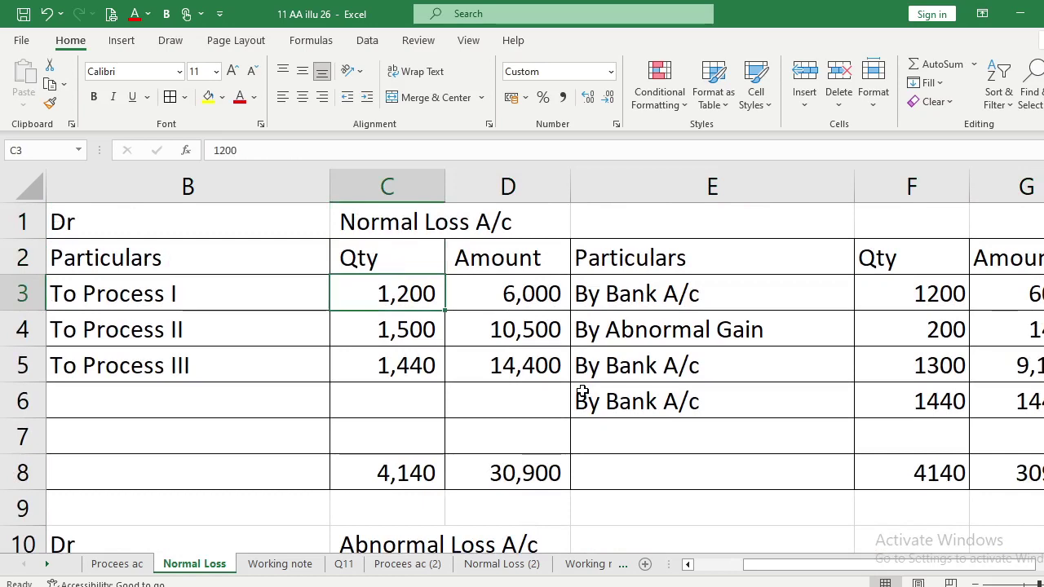
key("Right")
key("Left")
key("Down")
key("Down")
key("Down")
key("Down")
key("Down")
key("Down")
key("Down")
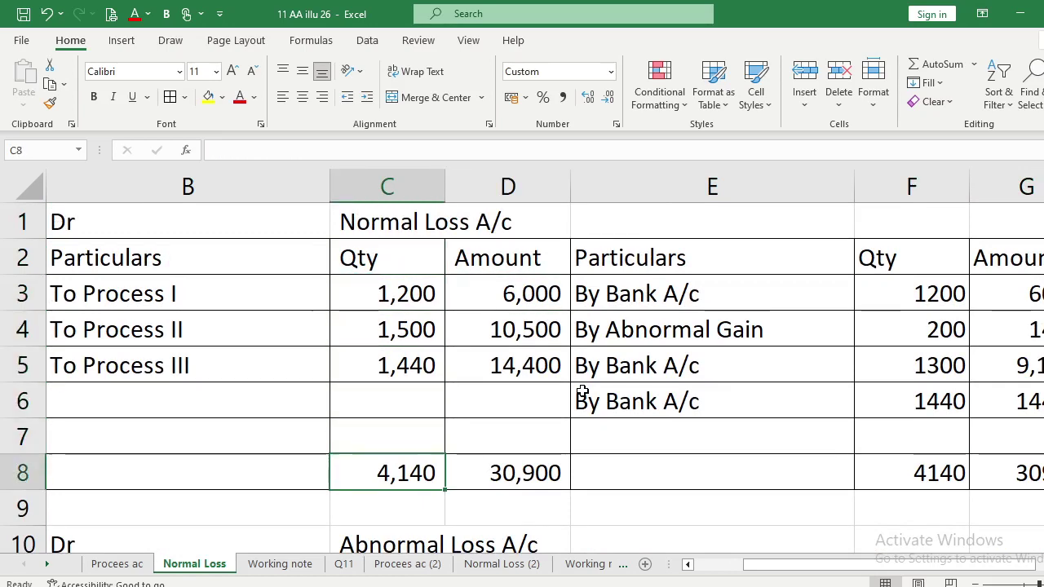
key("Down")
key("Down")
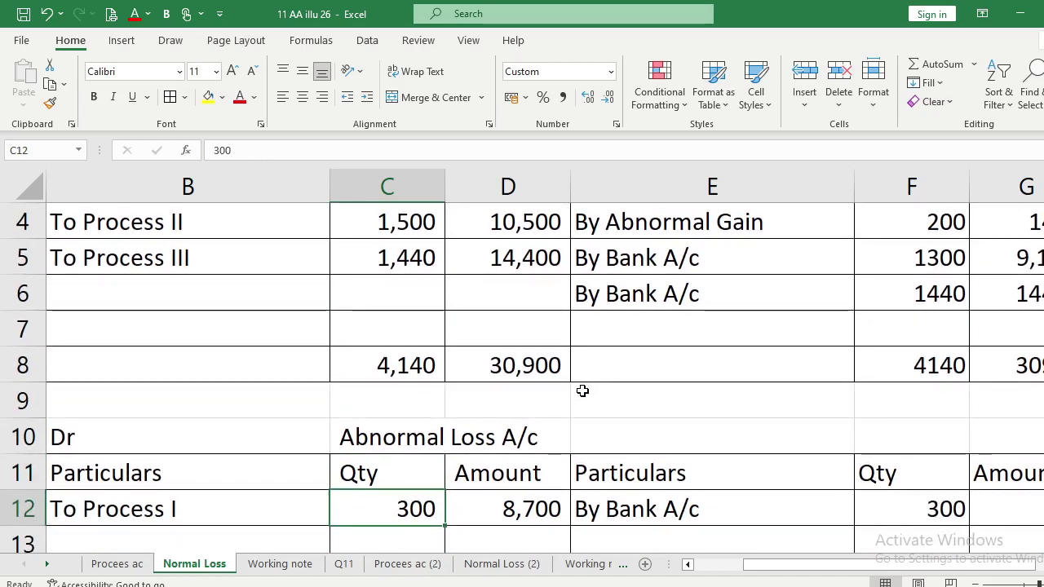
key("Up")
key("Down")
key("Right")
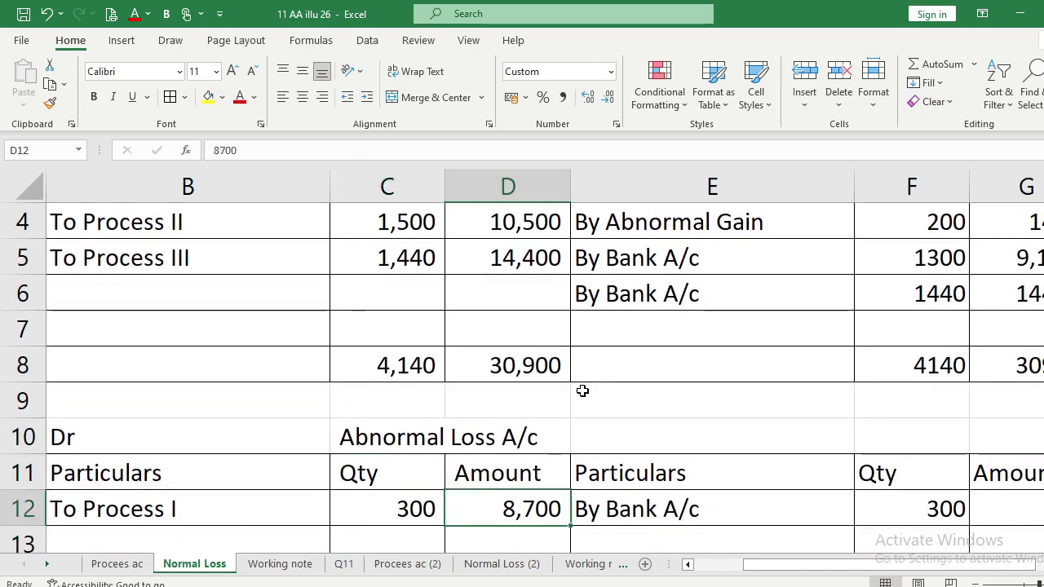
Check the Process I scrap value per unit in Q11.pdf and enter the bank amount in G12 as =300*5.
key("Right")
key("Right")
key("Right")
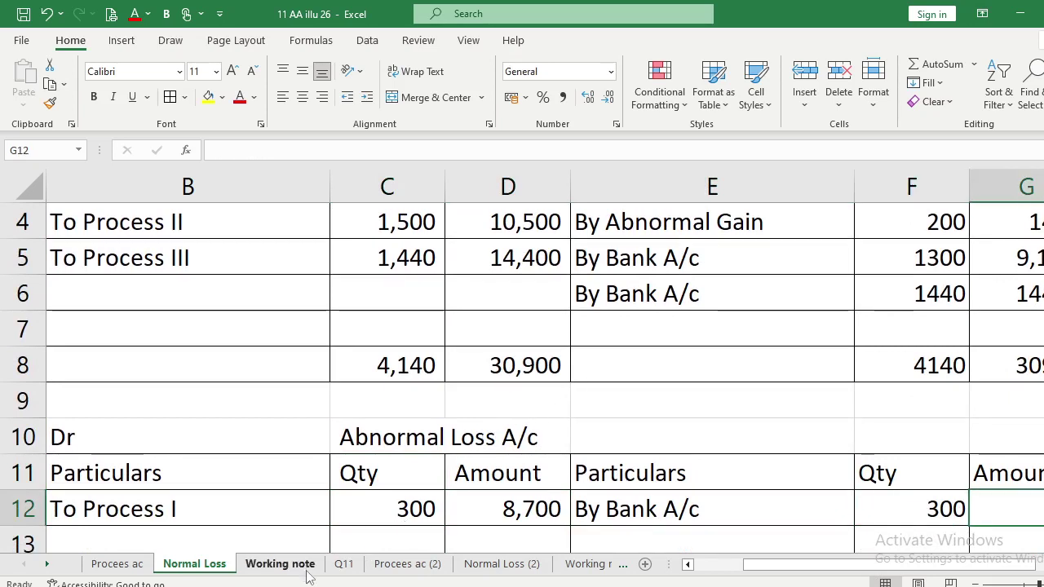
key("alt+Tab")
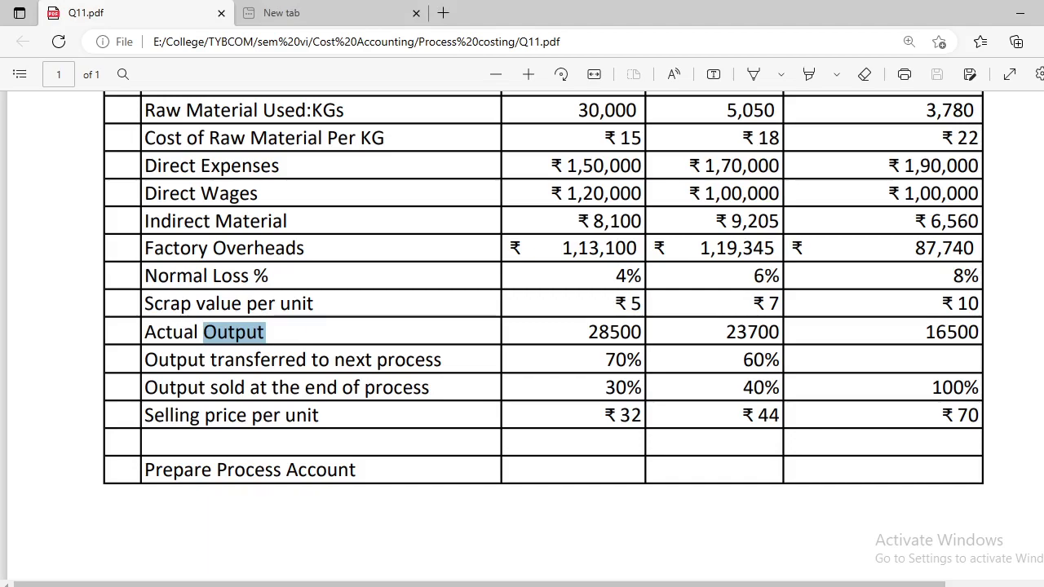
key("alt+Tab")
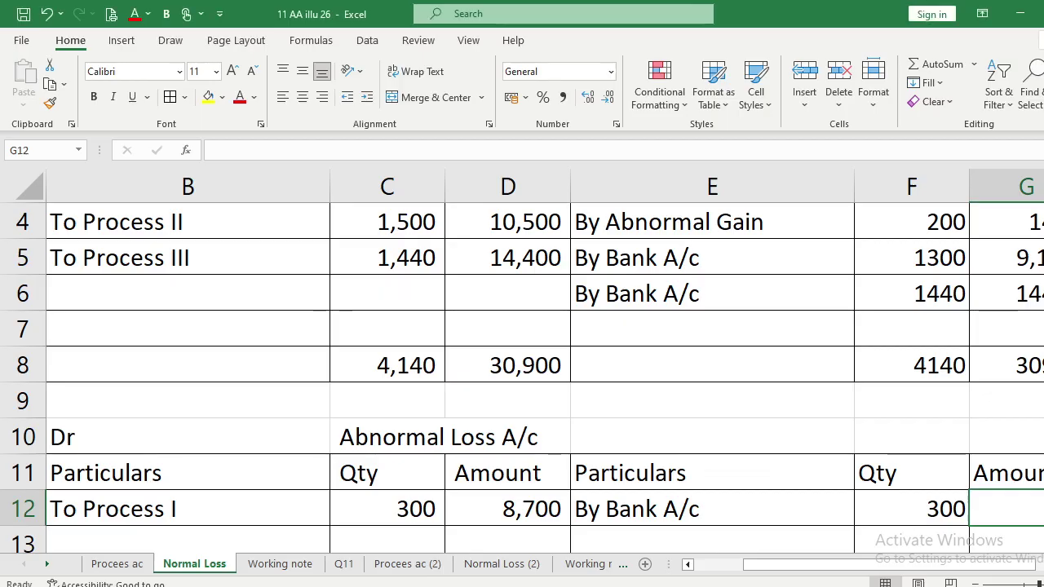
type("=300*5")
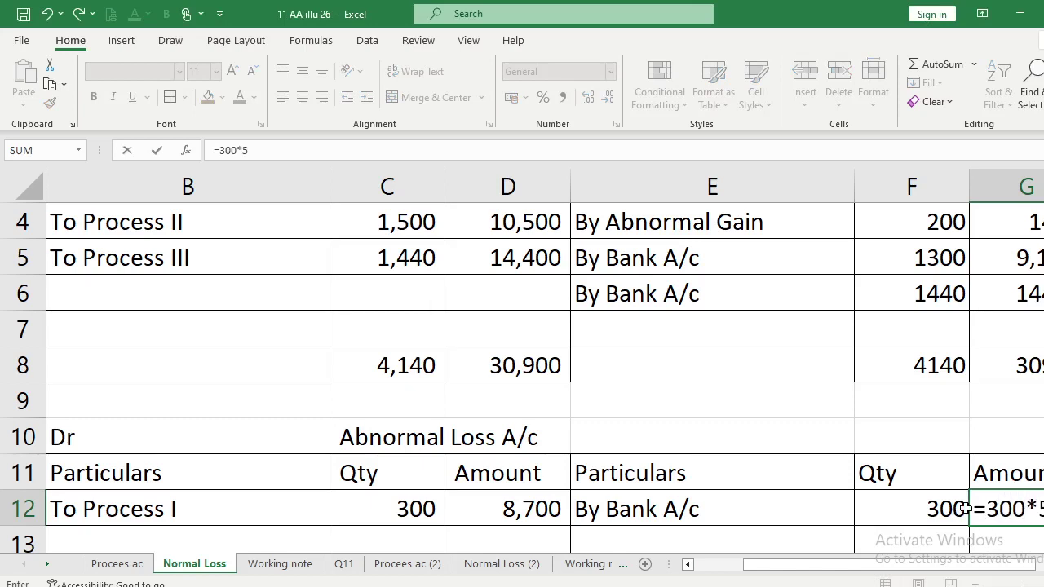
key("Return")
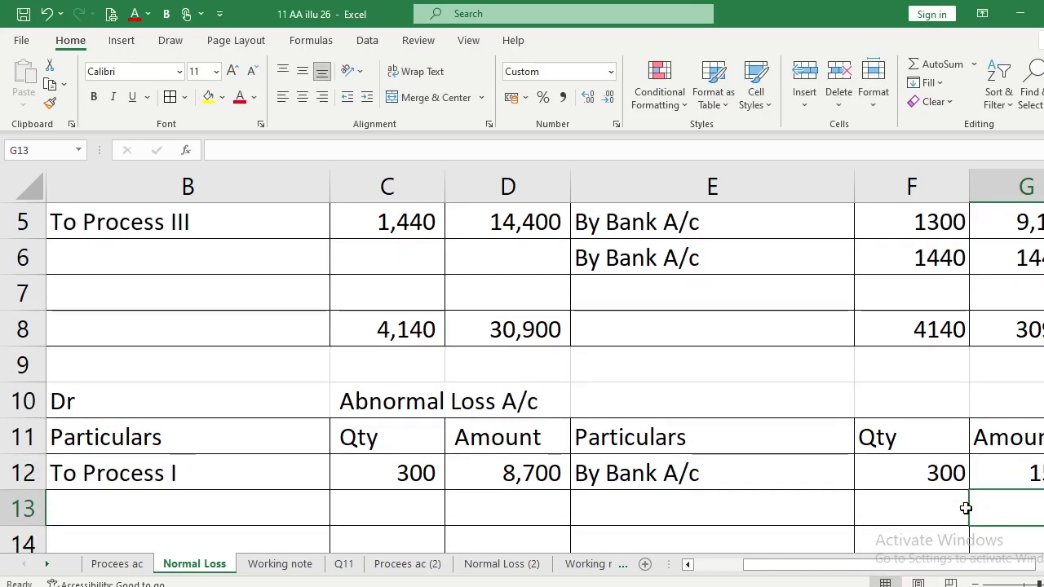
Examine the Process I debit amount in D3 of the Normal Loss A/c and compare it with the abnormal loss amount in D12.
key("Left")
key("Left")
key("Left")
key("Left")
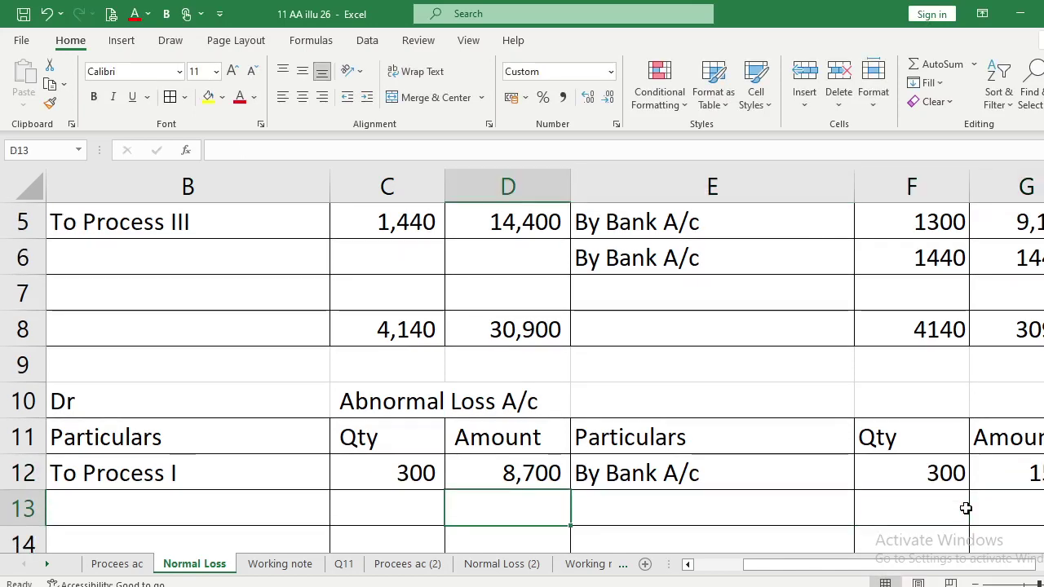
key("Up")
key("Up")
key("Up")
key("Up")
key("Up")
key("Up")
key("Up")
key("Up")
key("Up")
key("Up")
key("Up")
key("Up")
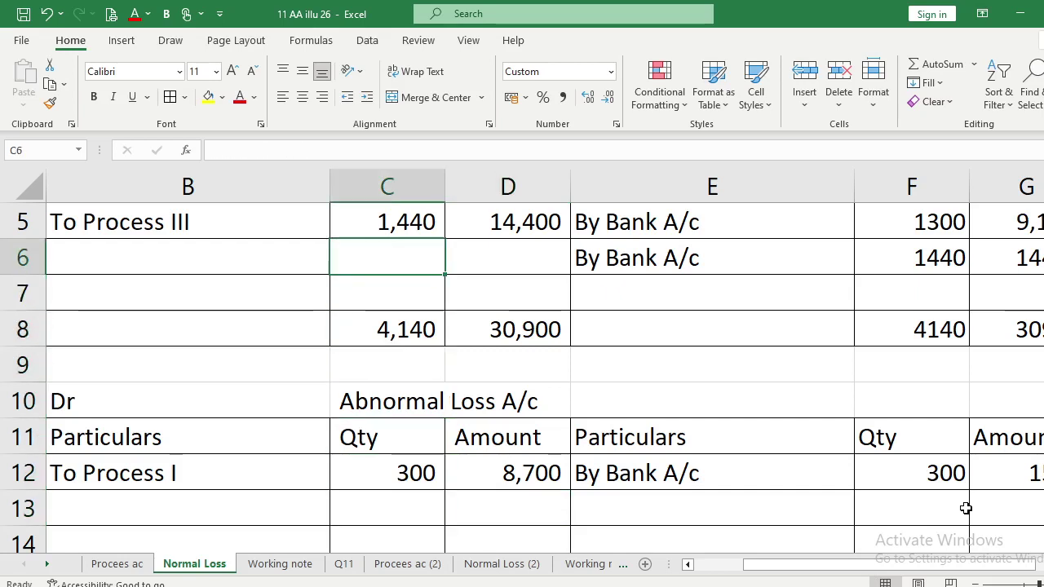
key("Down")
key("Down")
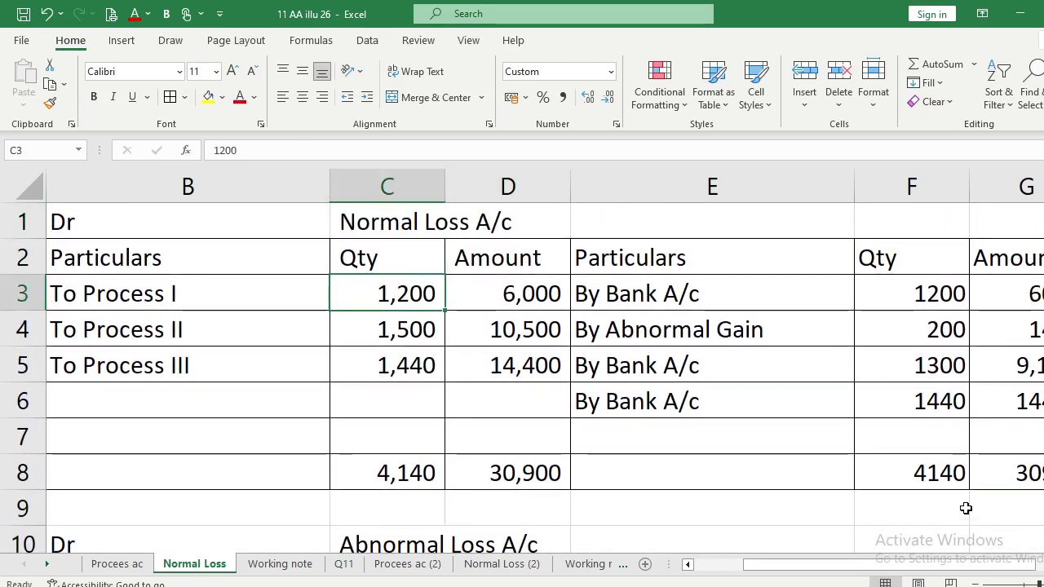
key("Right")
key("Left")
key("Right")
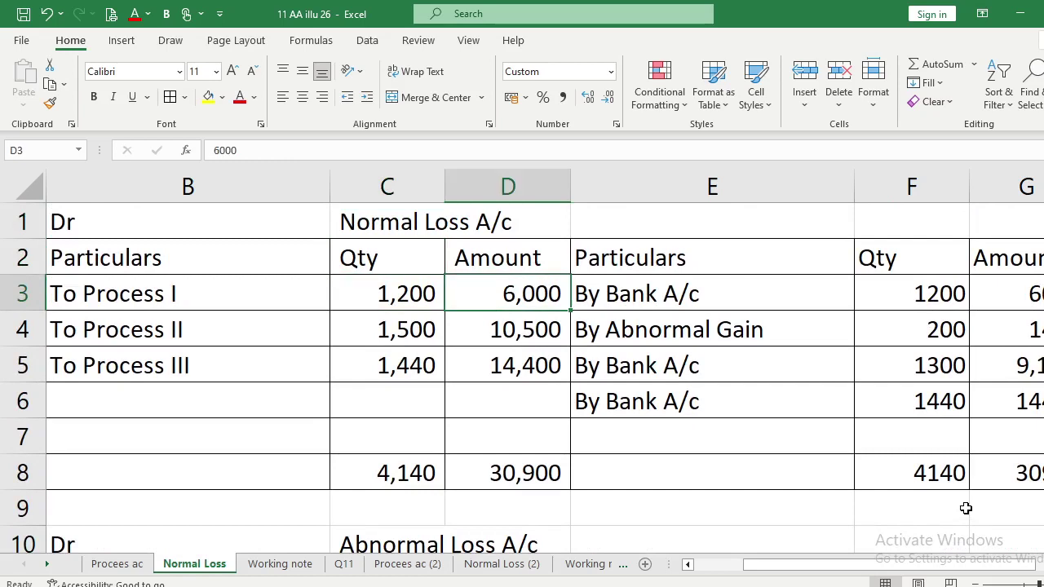
key("Down")
key("Down")
key("Down")
key("Down")
key("Down")
key("Down")
key("Down")
key("Down")
key("Down")
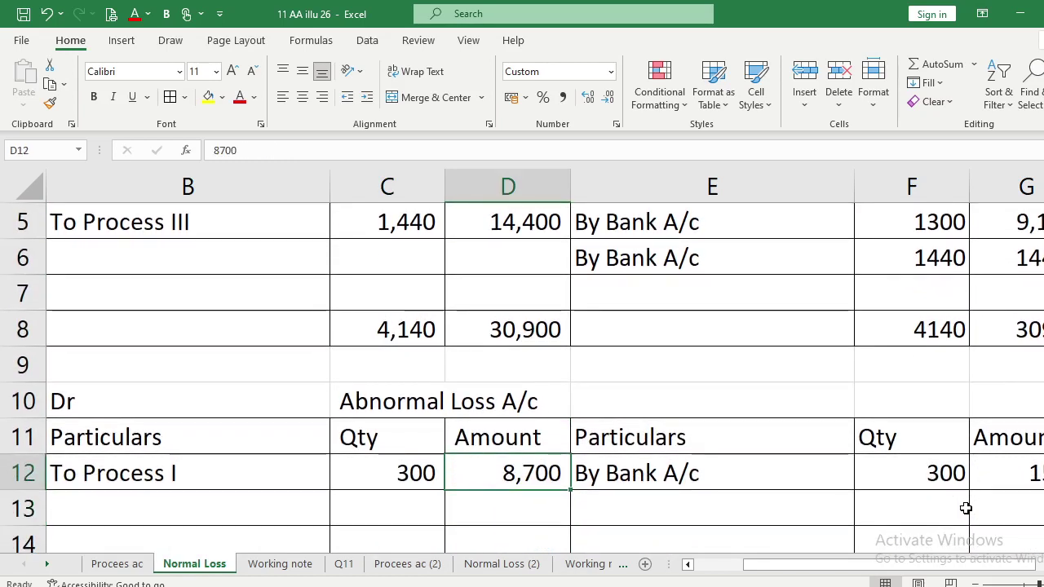
Review the Process I line in row 12 of the Abnormal Loss A/c and consult the question data in Q11.pdf.
key("Left")
key("Right")
key("Right")
key("Right")
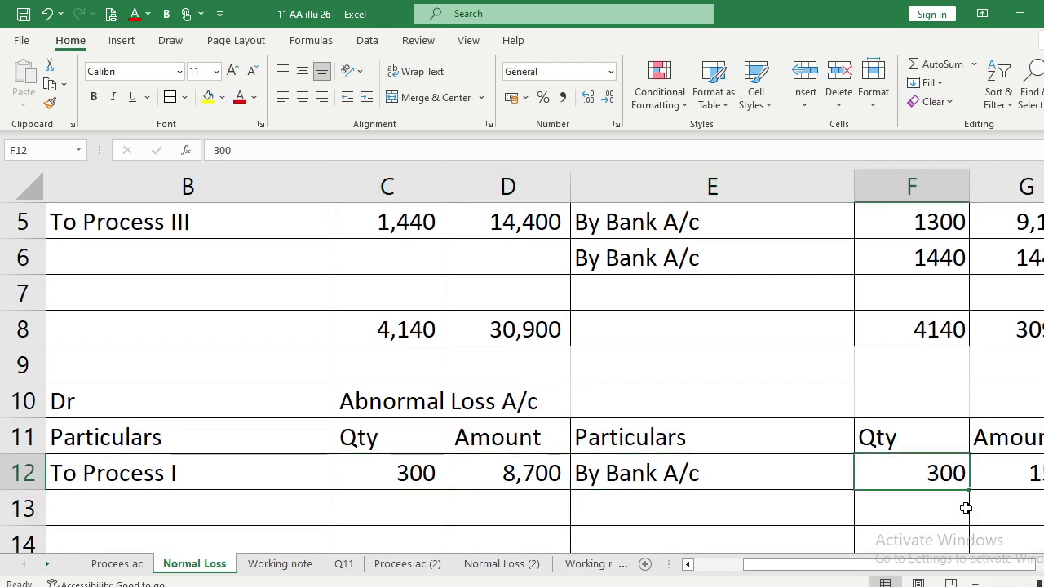
key("Right")
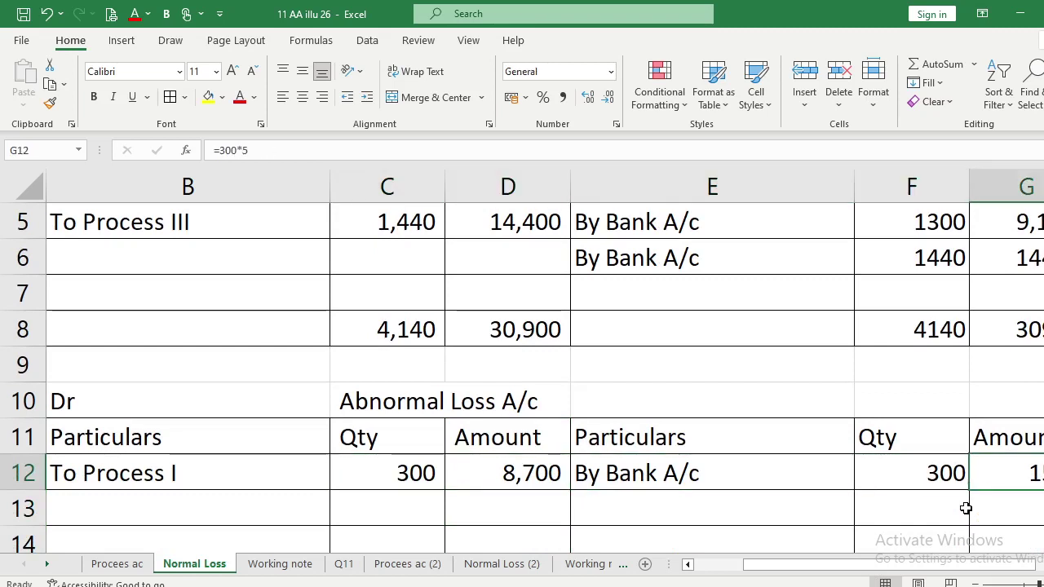
key("Down")
key("Left")
key("Left")
key("Left")
key("Left")
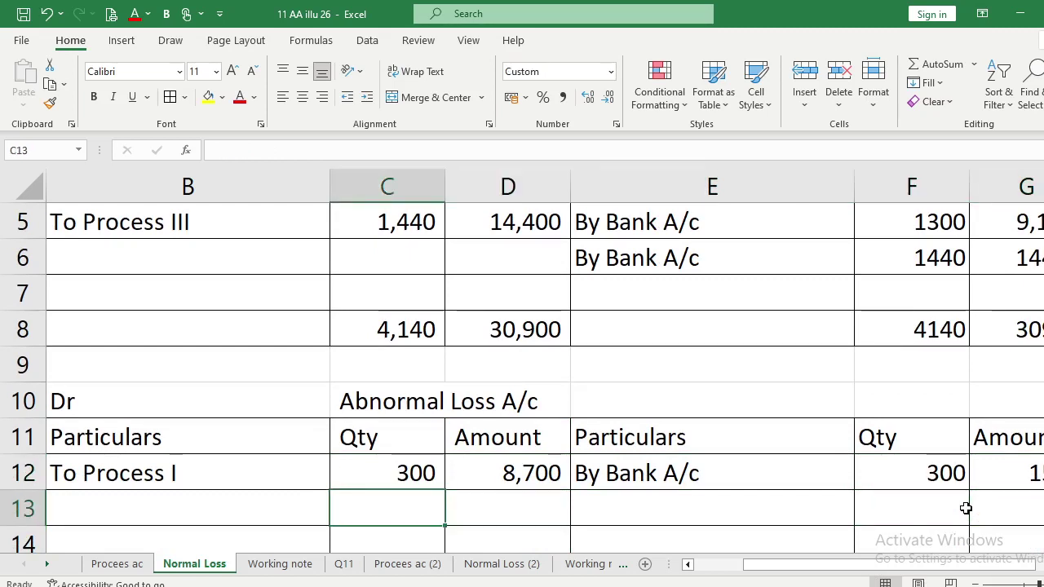
key("Left")
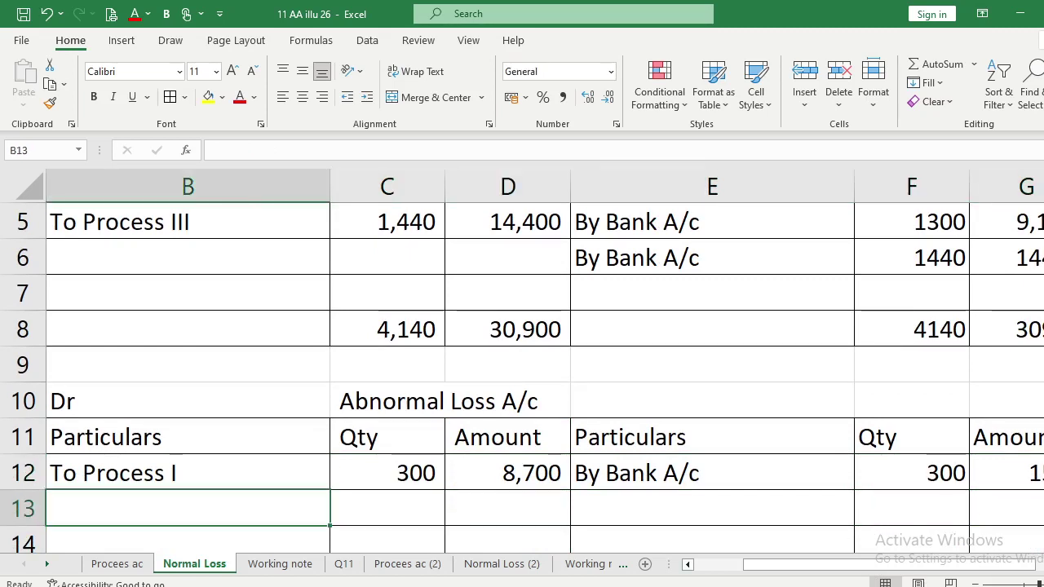
key("alt+Tab")
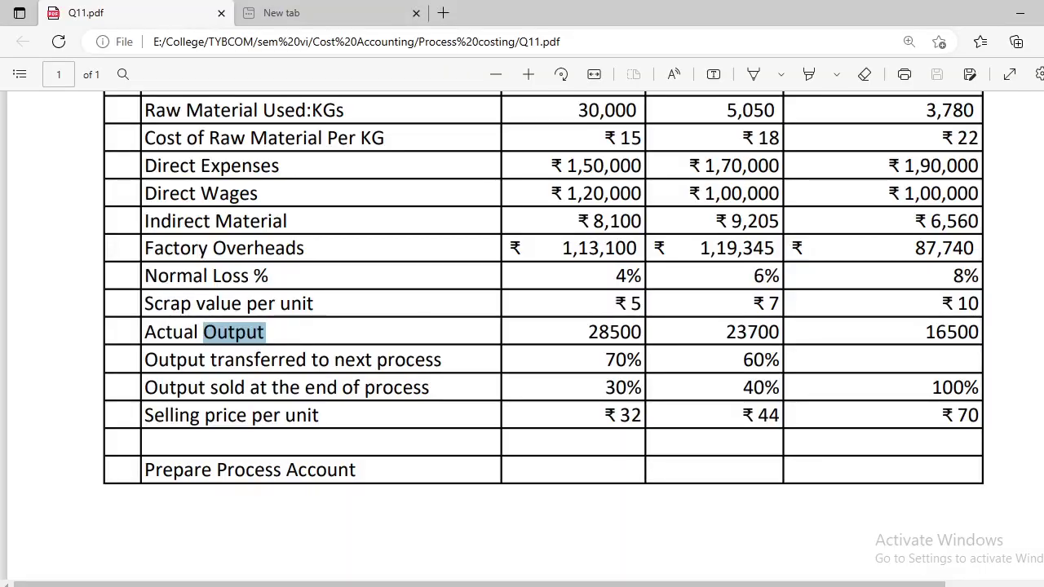
key("alt+Tab")
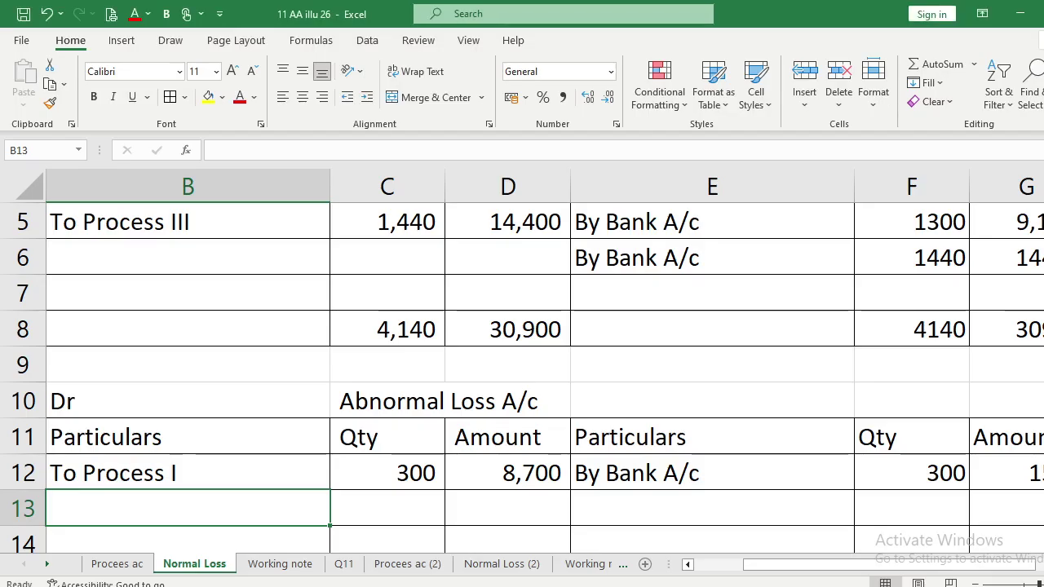
Look through the Process I, II and III accounts on the Procees ac sheet for further abnormal loss entries.
left_click(115, 569)
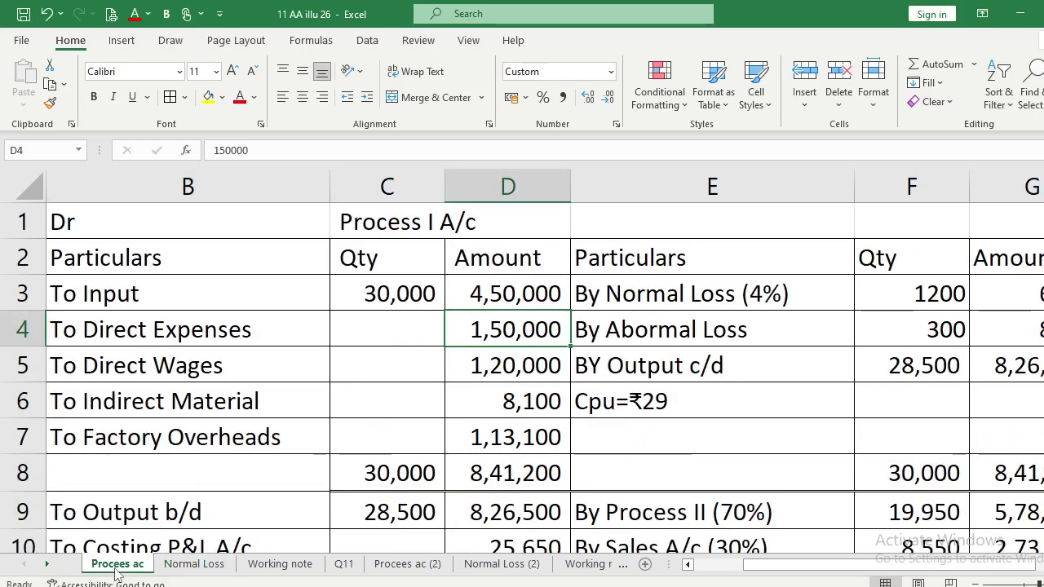
key("Down")
key("Down")
key("Down")
key("Down")
key("Down")
key("Down")
key("Down")
key("Down")
key("Down")
key("Down")
key("Down")
key("Down")
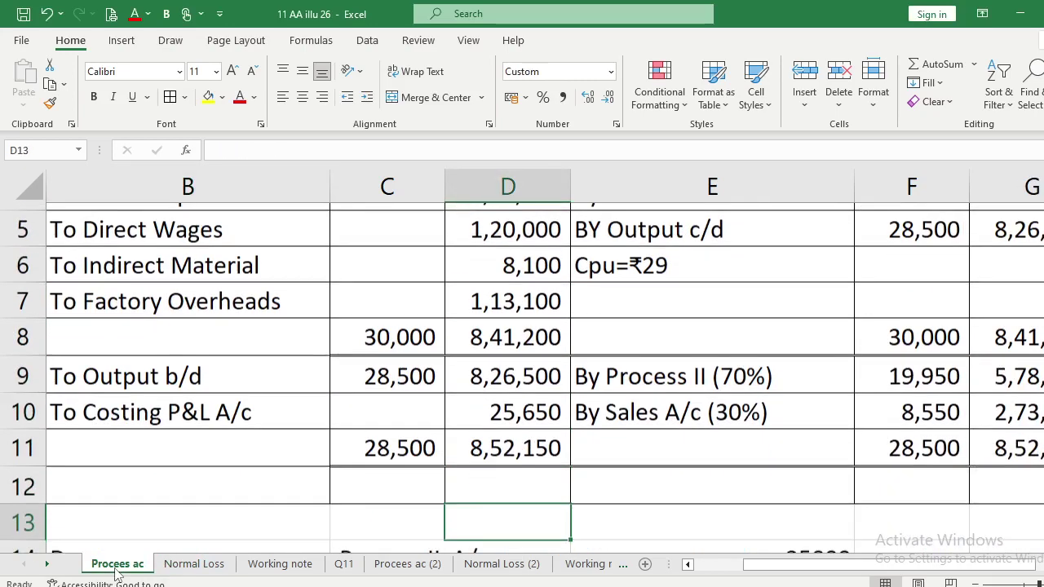
key("Down")
key("Down")
key("Down")
key("Down")
key("Down")
key("Down")
key("Down")
key("Down")
key("Down")
key("Down")
key("Down")
key("Down")
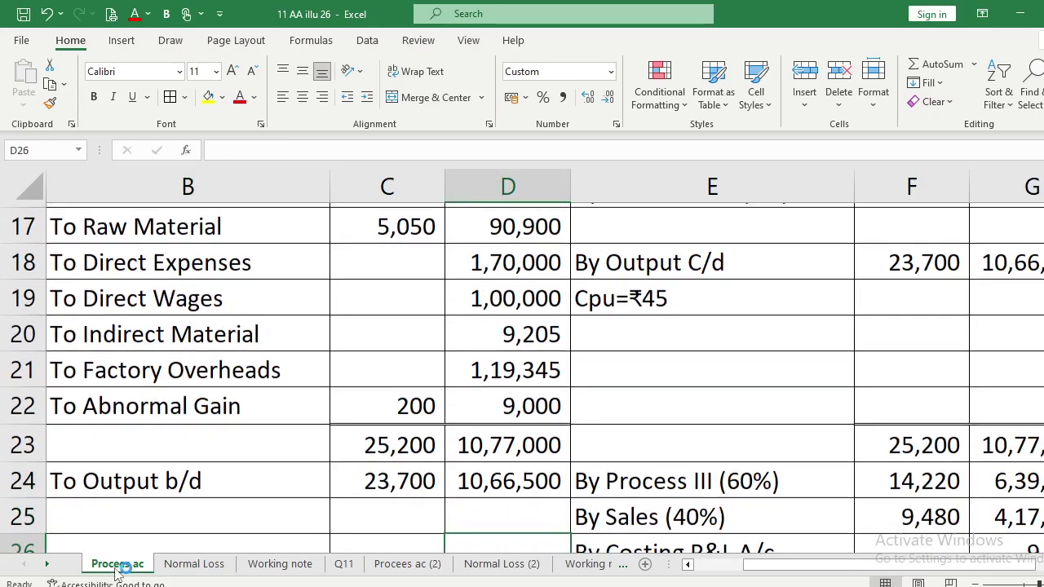
key("Down")
key("Down")
key("Down")
key("Down")
key("Down")
key("Down")
key("Down")
key("Down")
key("Down")
key("Down")
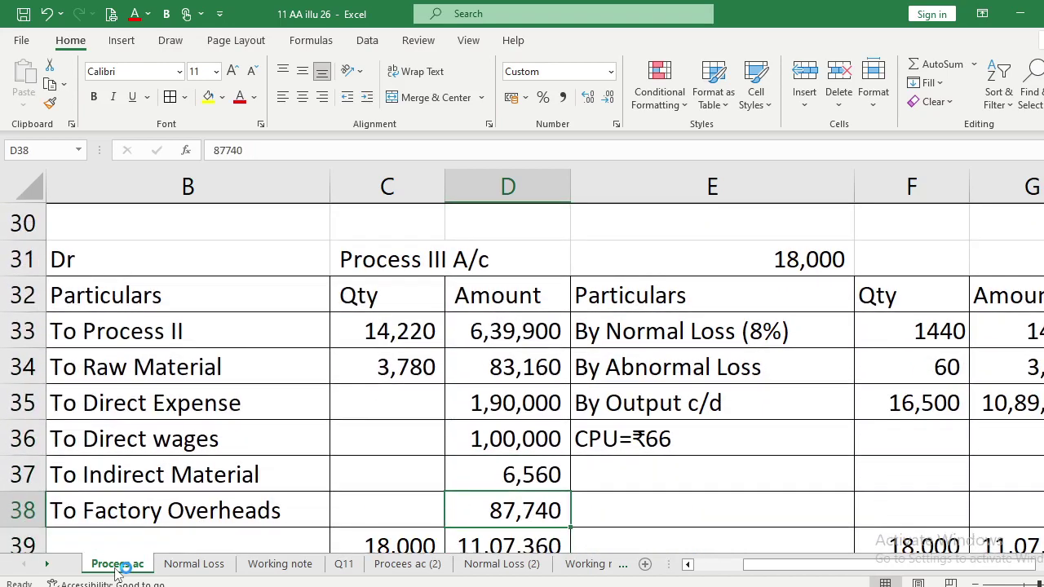
Enter "To Proces III" as the second debit particular of the Abnormal Loss A/c in B13 on the Normal Loss sheet.
left_click(192, 564)
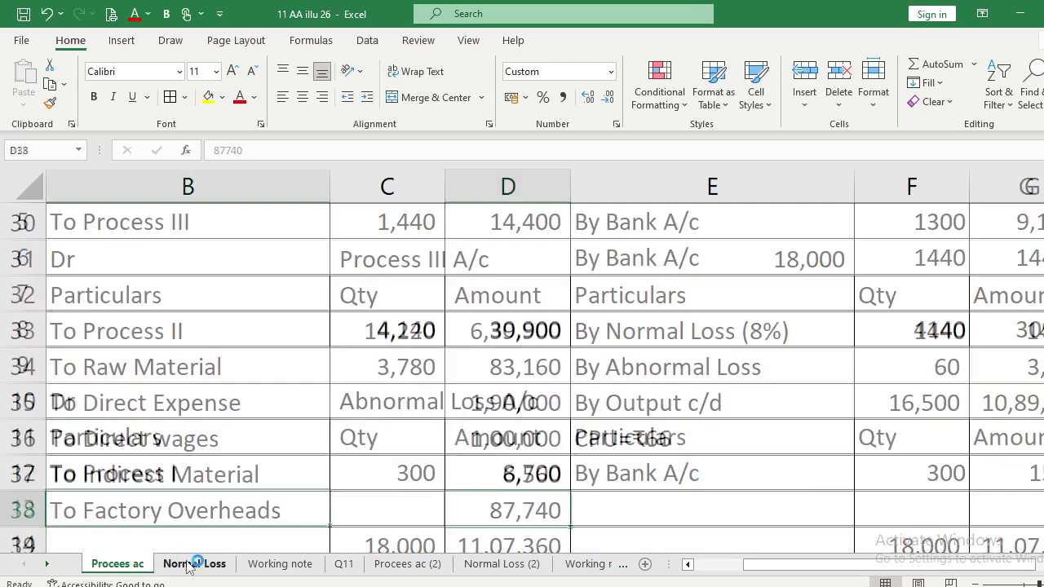
type("To Pro")
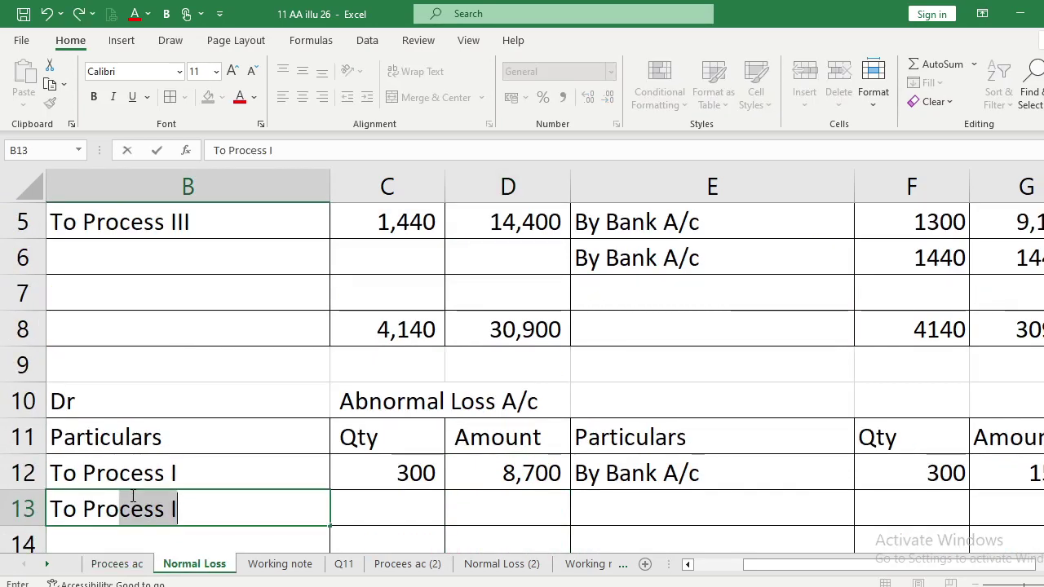
key("BackSpace")
type("ces")
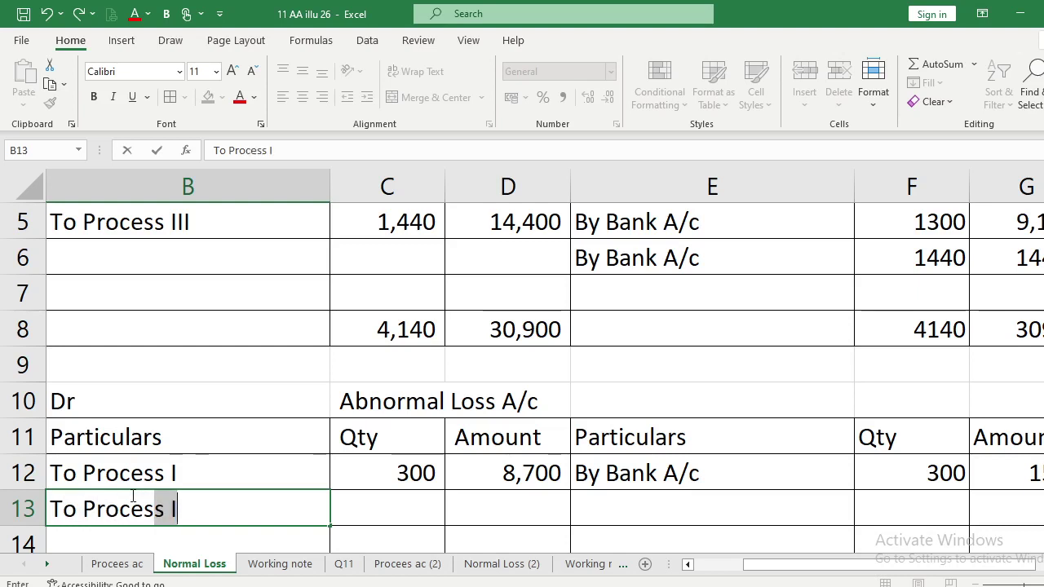
type("II")
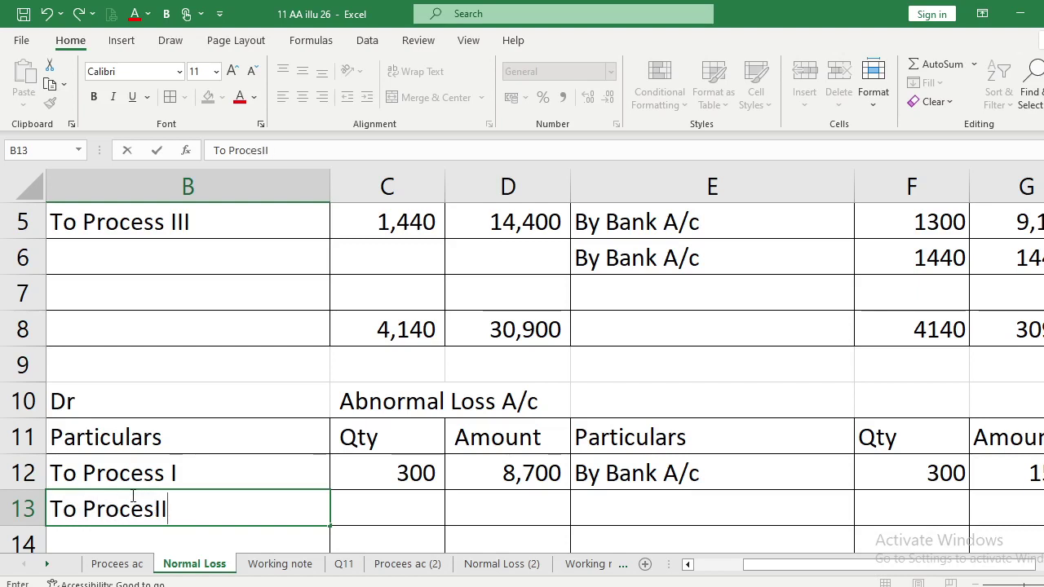
key("BackSpace")
type("III")
key("Return")
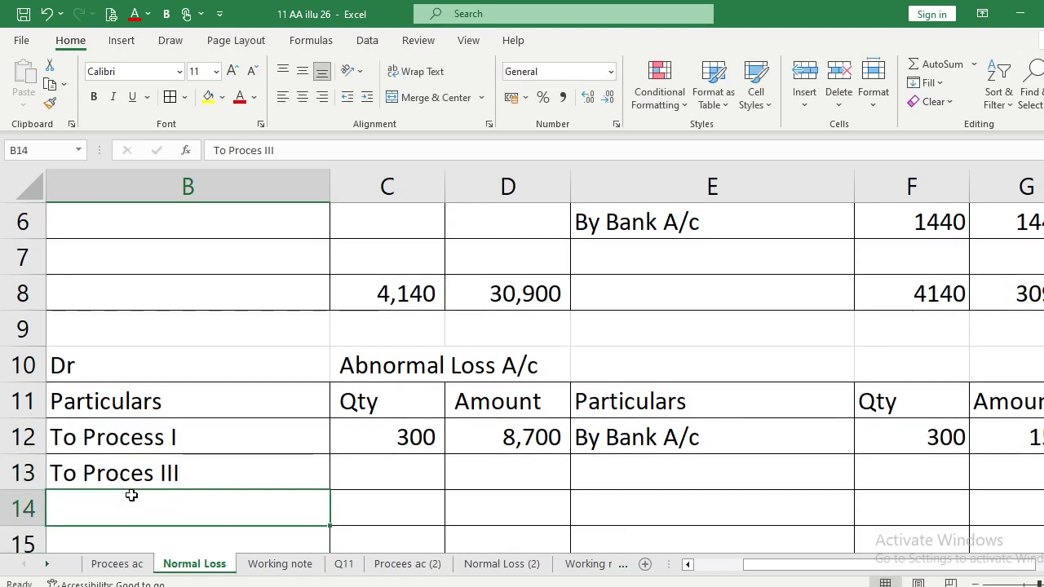
Check the abnormal loss in the Process III A/c and enter quantity 60 in C13 and amount 3960 in D13 of the Normal Loss sheet.
key("Up")
key("Up")
key("Right")
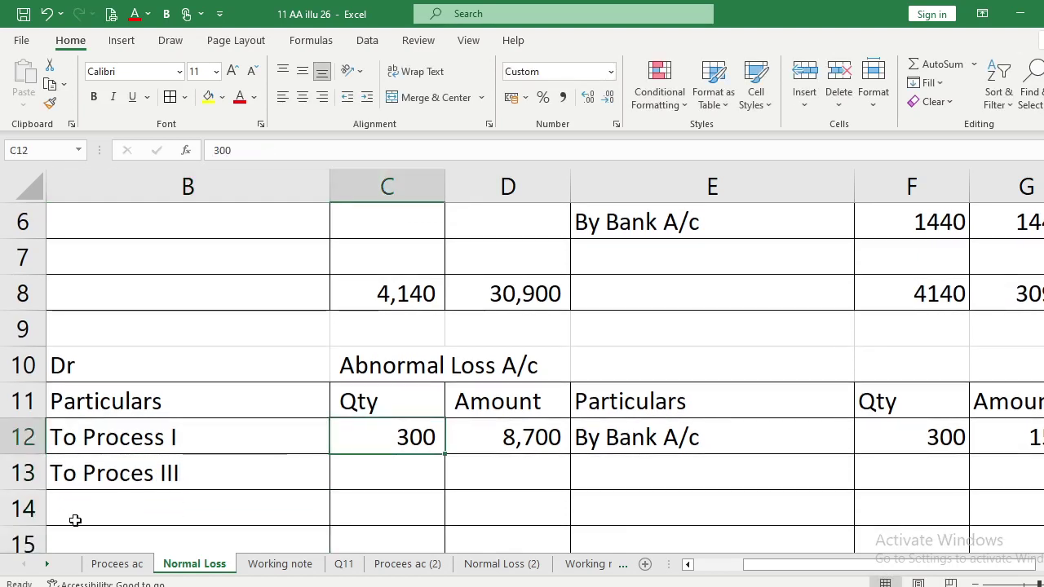
left_click(339, 469)
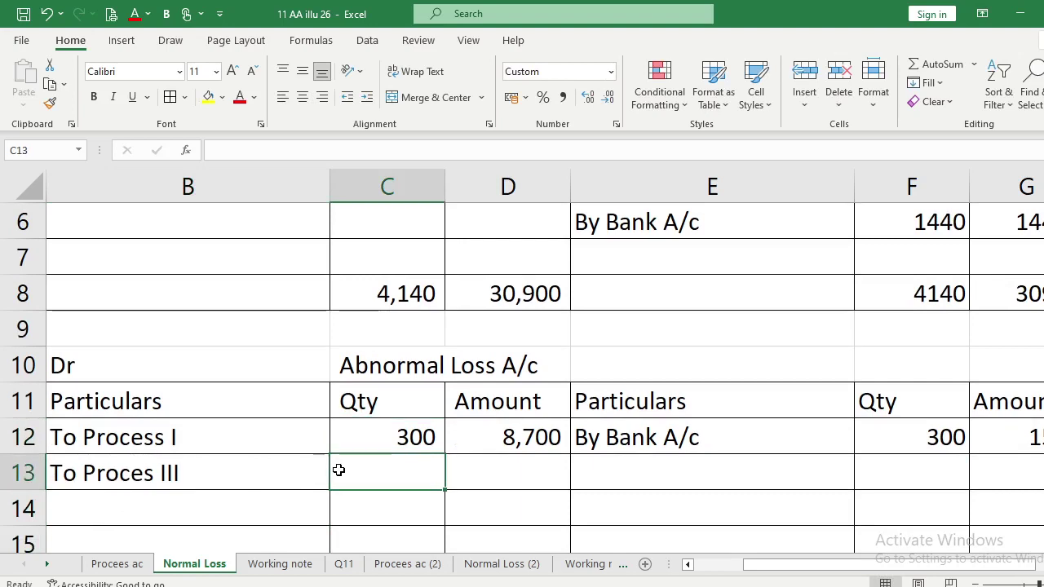
left_click(124, 563)
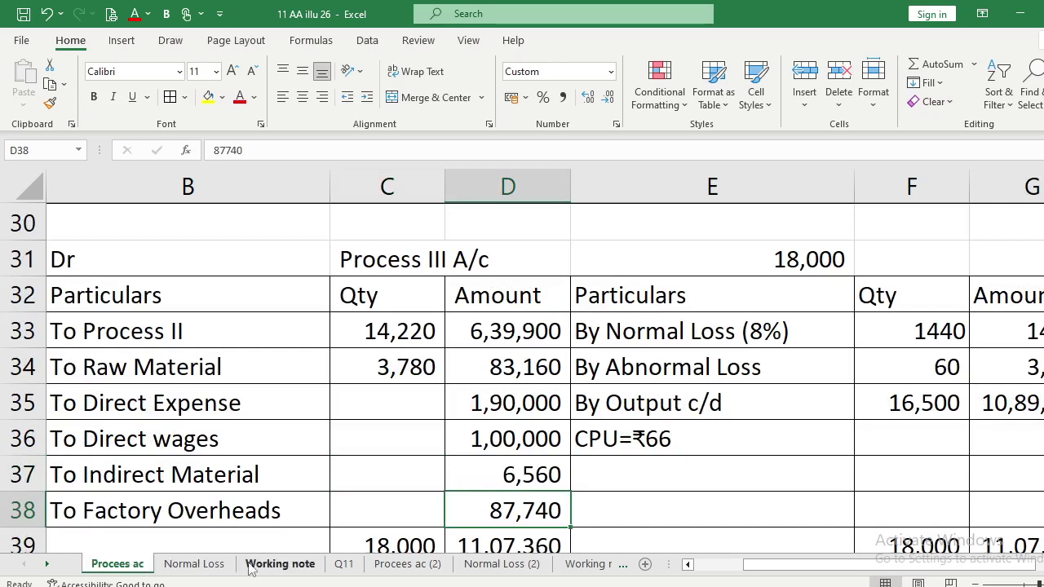
left_click(217, 564)
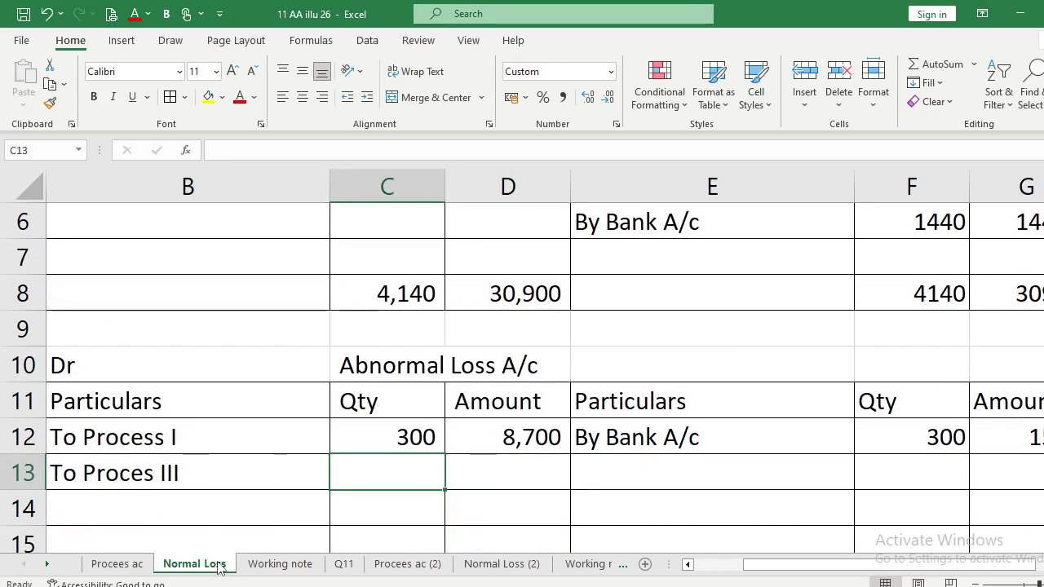
type("60")
key("Return")
key("Up")
key("Right")
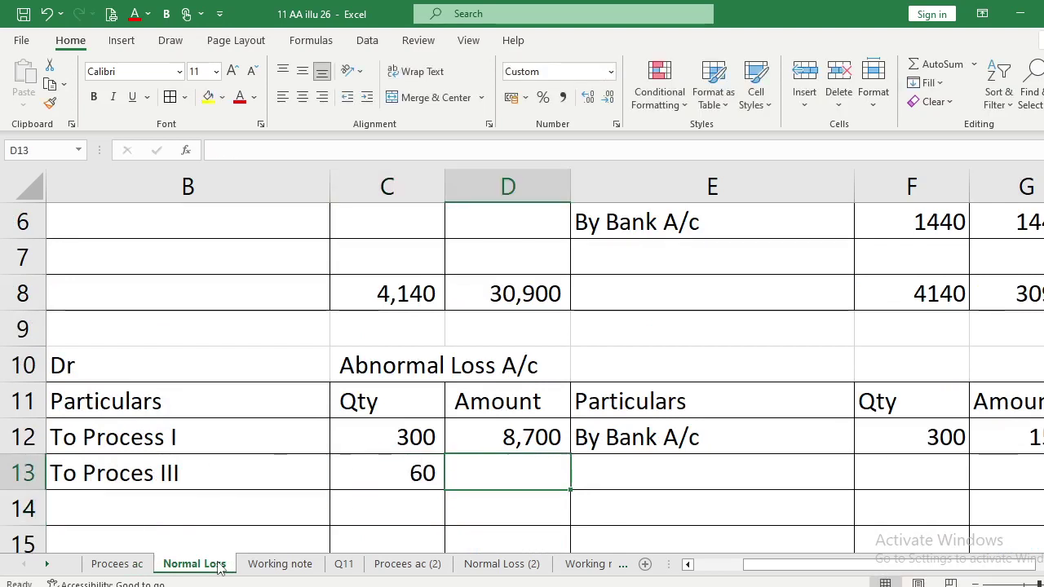
type("3960")
key("Return")
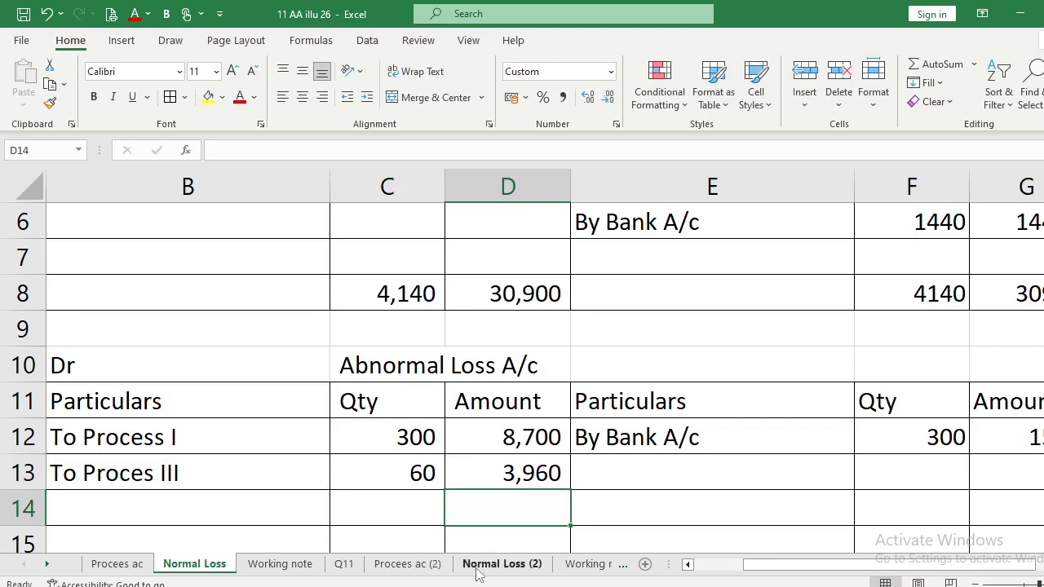
Enter "By Bank A/c" as the second credit particular in E13, with quantity 60 in F13.
left_click(638, 483)
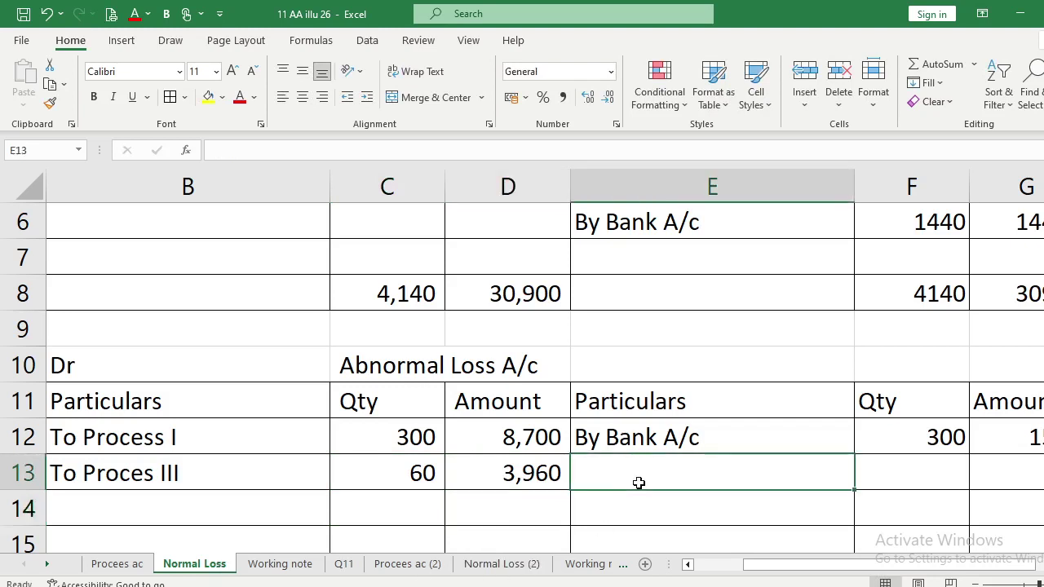
type("By")
key("Return")
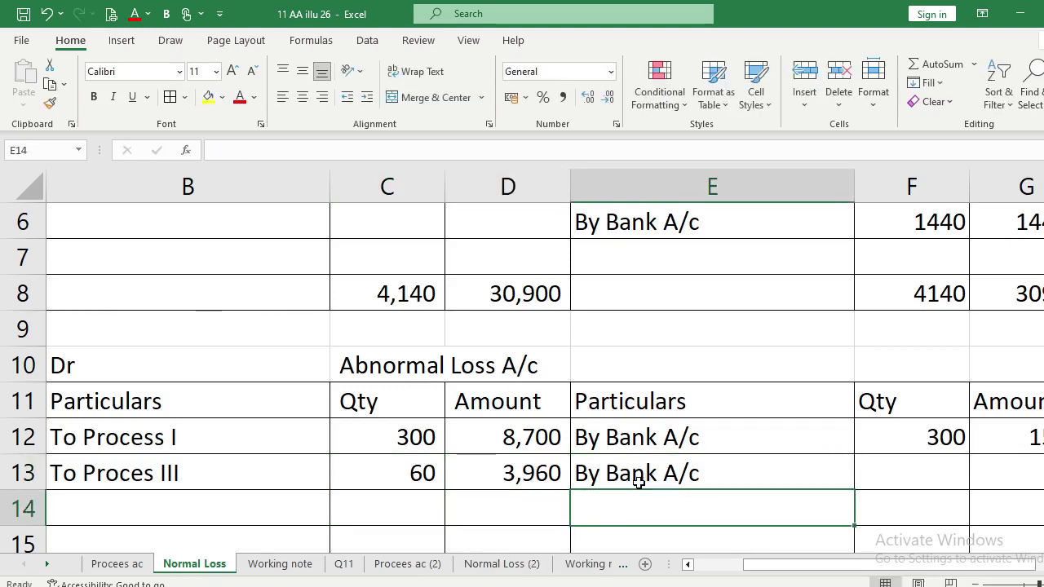
key("Up")
key("Right")
type("60")
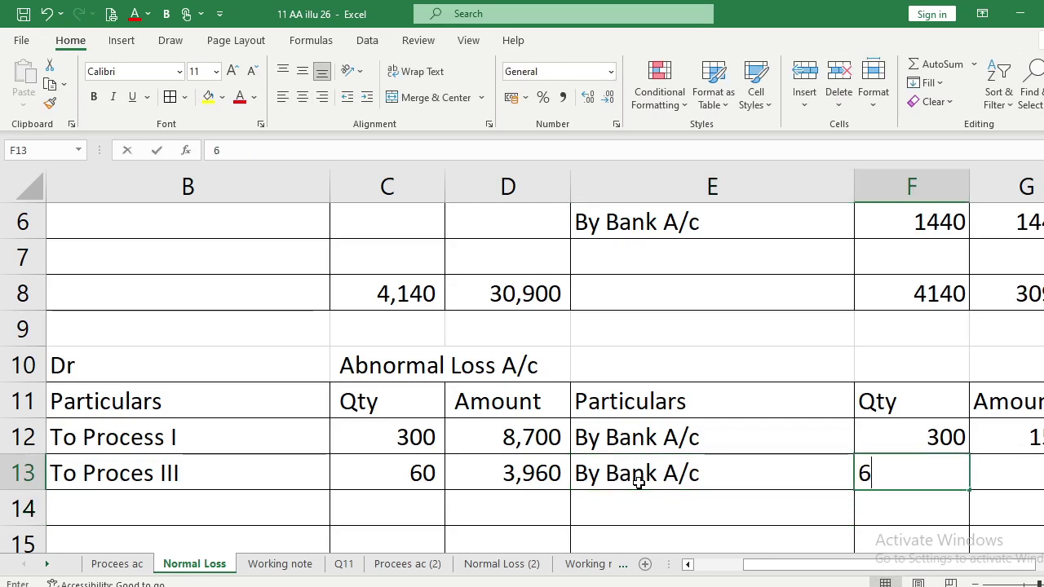
key("Return")
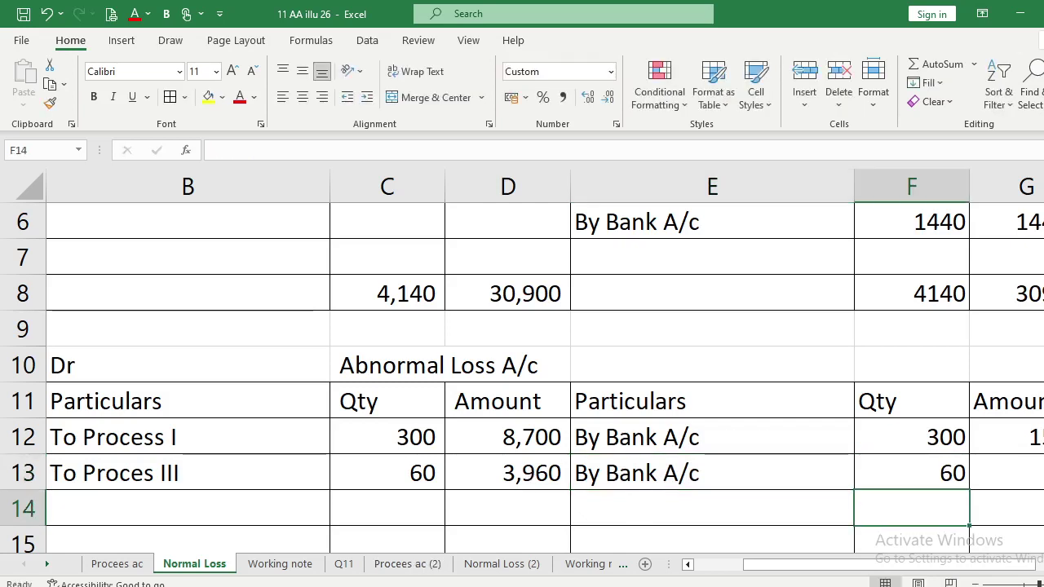
Check the Process III scrap value per unit in Q11.pdf and enter the bank amount 600 in G13.
key("alt+Tab")
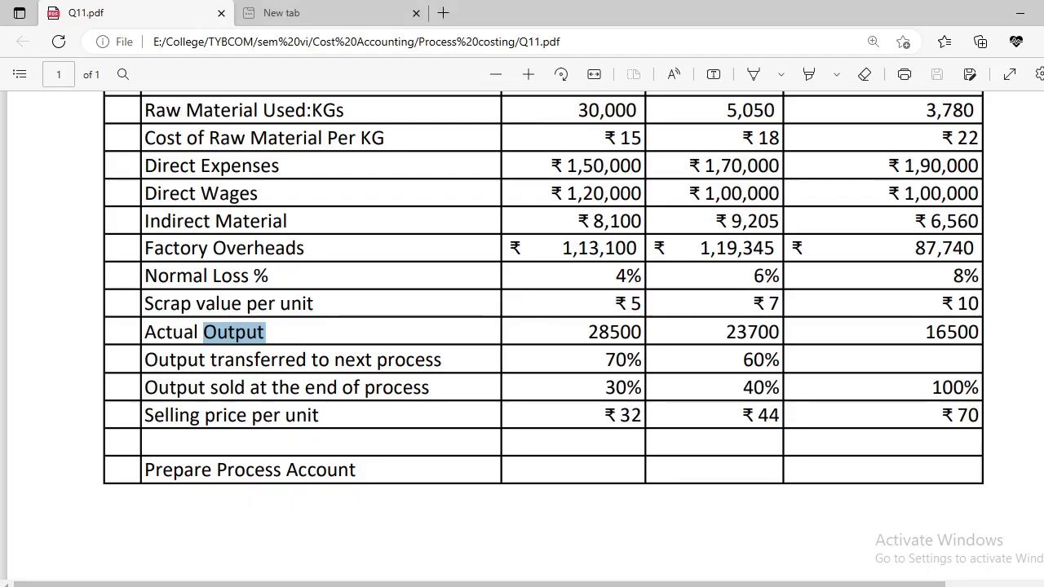
key("alt+Tab")
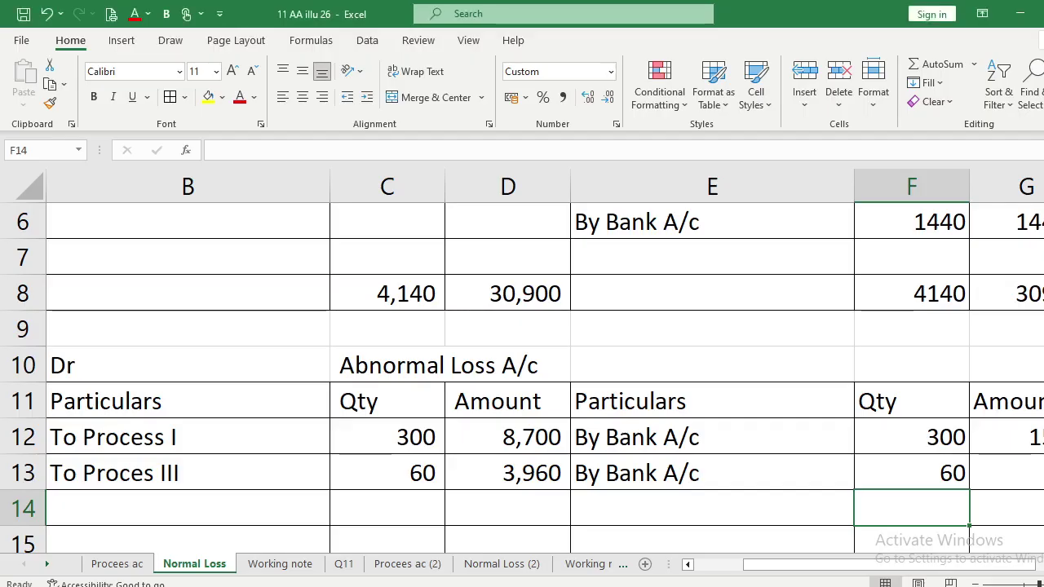
left_click(991, 475)
type("600")
key("Return")
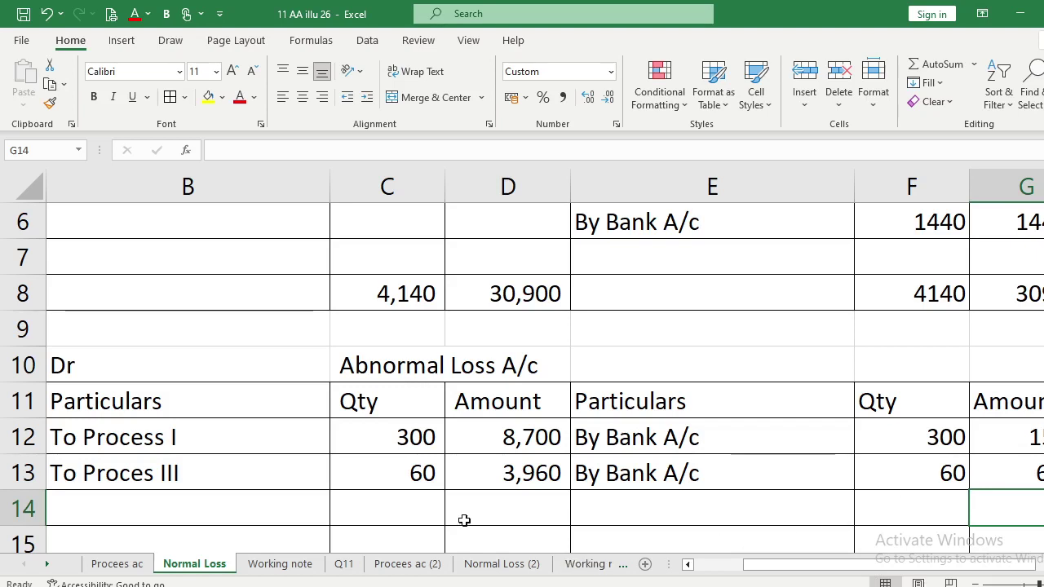
Total the debit quantities of the Abnormal Loss A/c in C15 with =C12+C13.
left_click(404, 537)
scroll(404, 536, "down", 1)
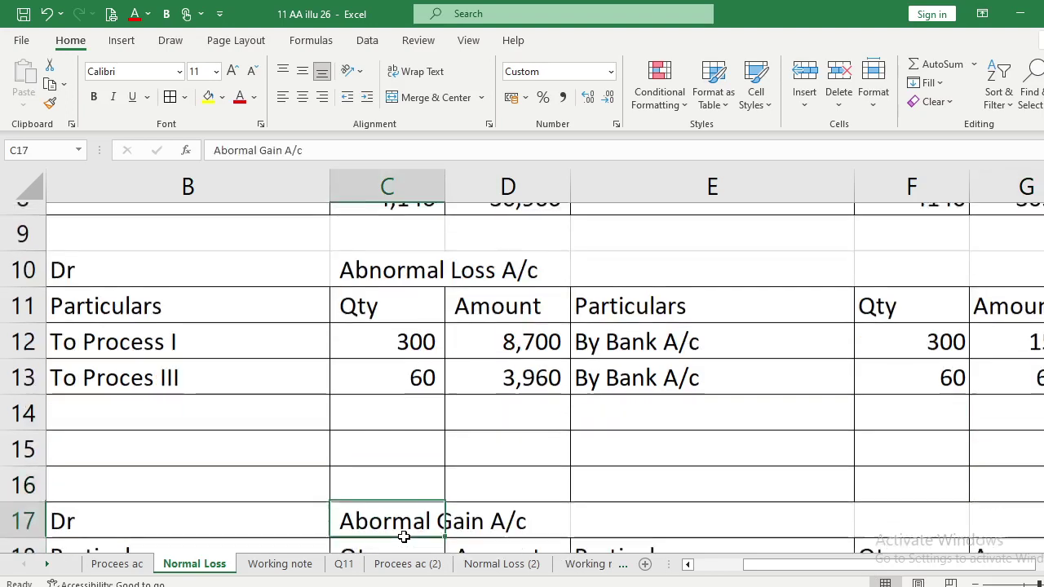
type("=")
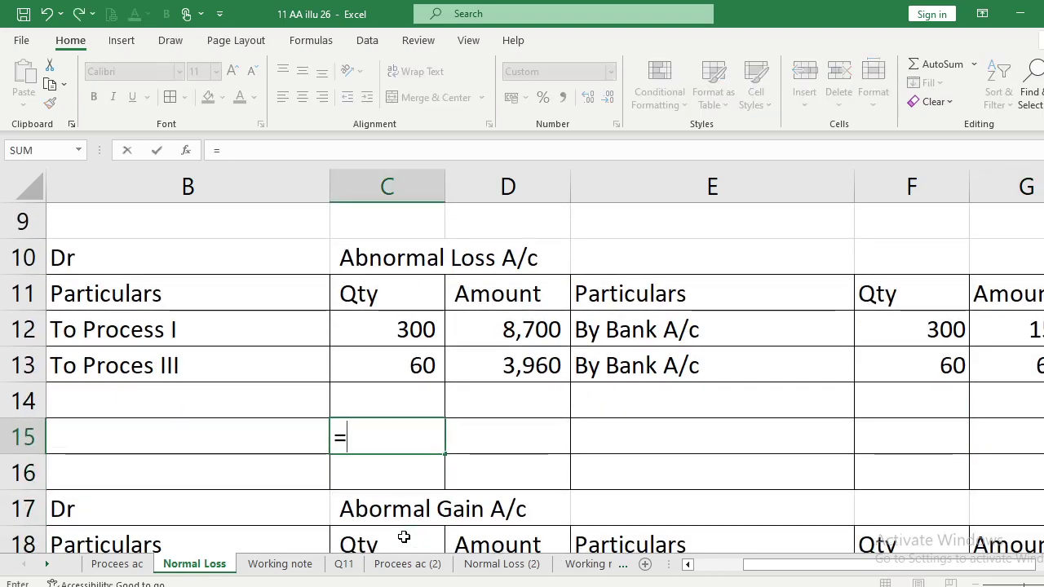
key("Up")
key("Up")
key("Up")
type("+")
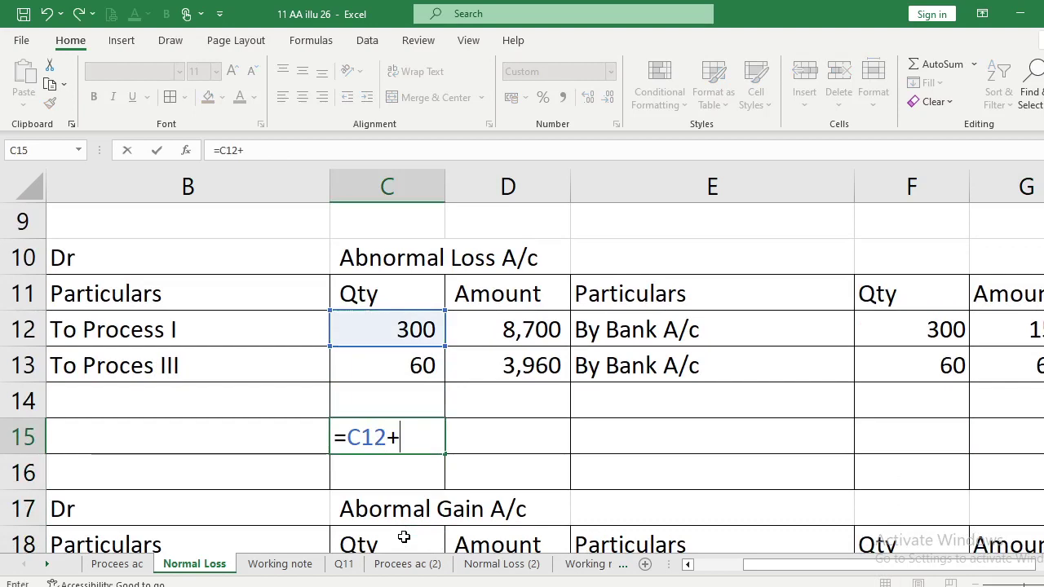
key("Up")
key("Up")
key("Return")
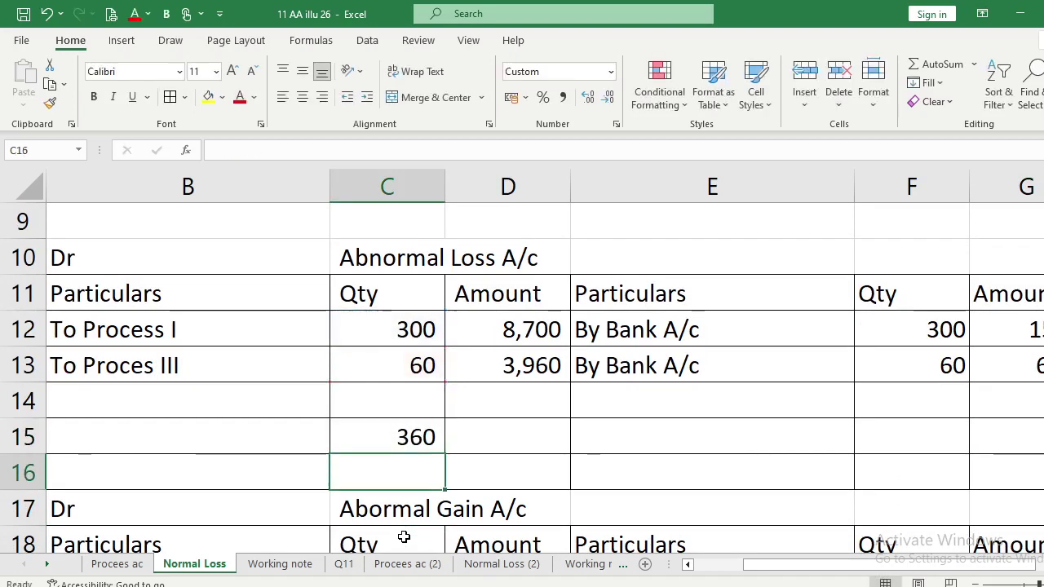
Total the credit quantities of the Abnormal Loss A/c in F15 with =F12+F13.
key("Up")
key("Right")
key("Right")
key("Right")
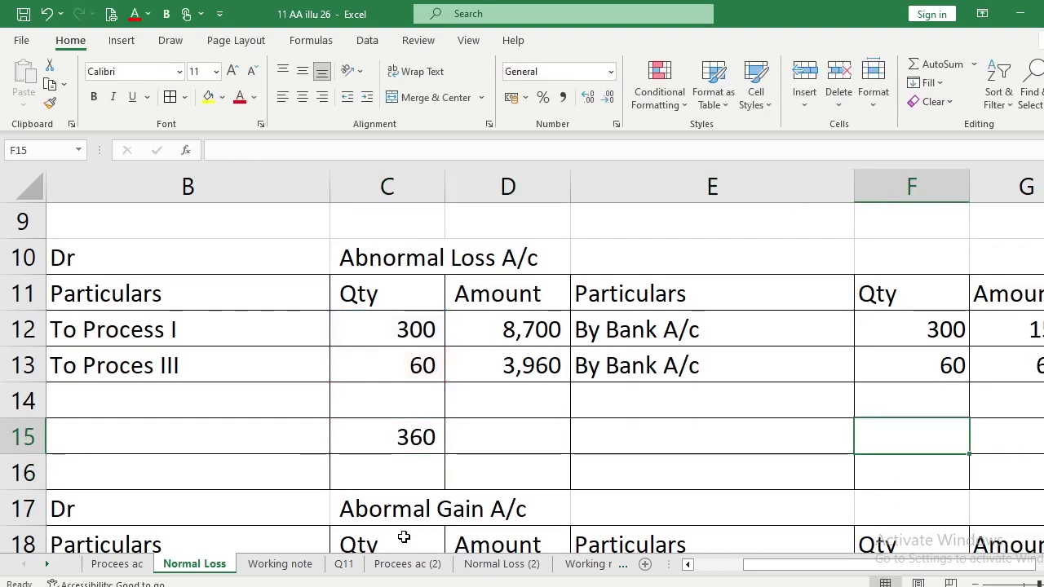
type("=")
key("Up")
key("Up")
key("Up")
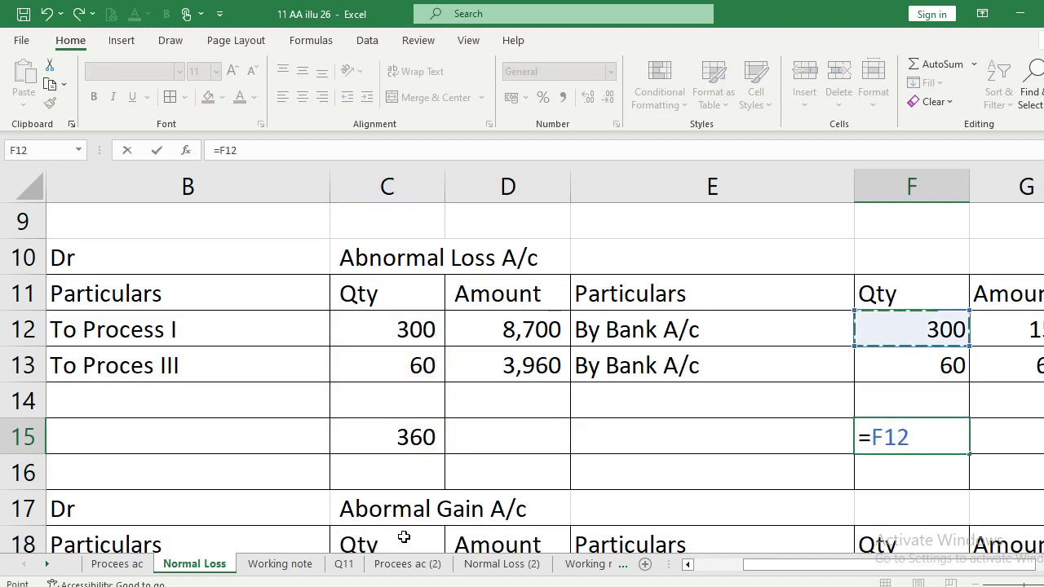
type("+")
key("Up")
key("Up")
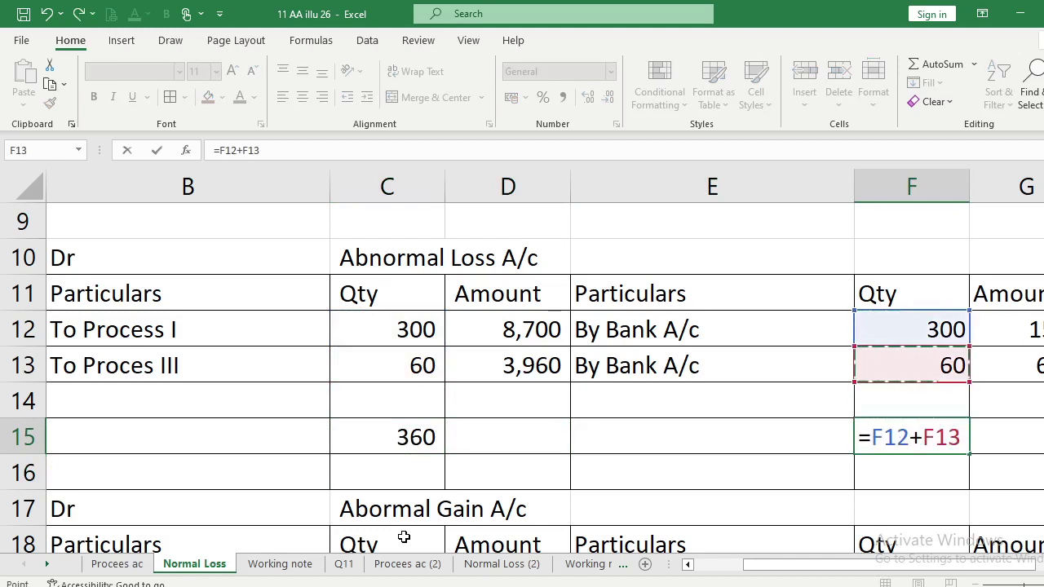
key("Return")
Total the debit amounts of the Abnormal Loss A/c in D15 with =D12+D13.
key("Up")
key("Right")
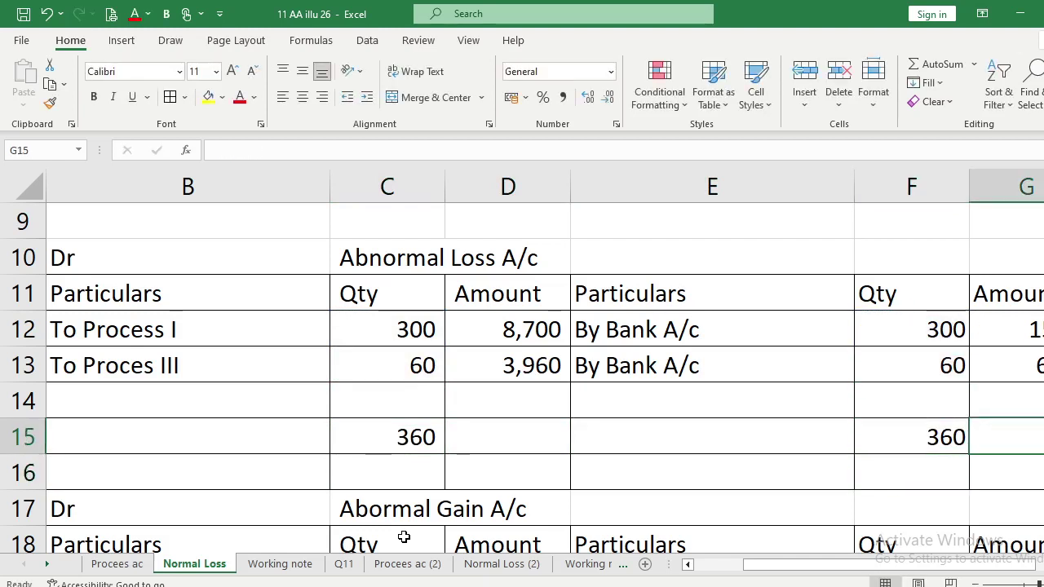
key("Left")
key("Left")
key("Left")
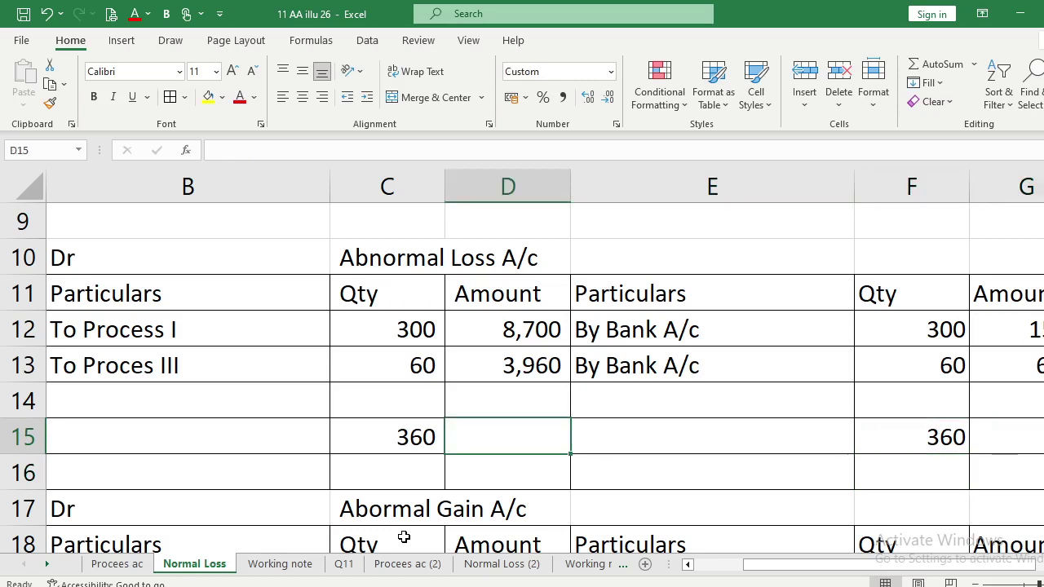
type("=")
key("Up")
key("Up")
key("Up")
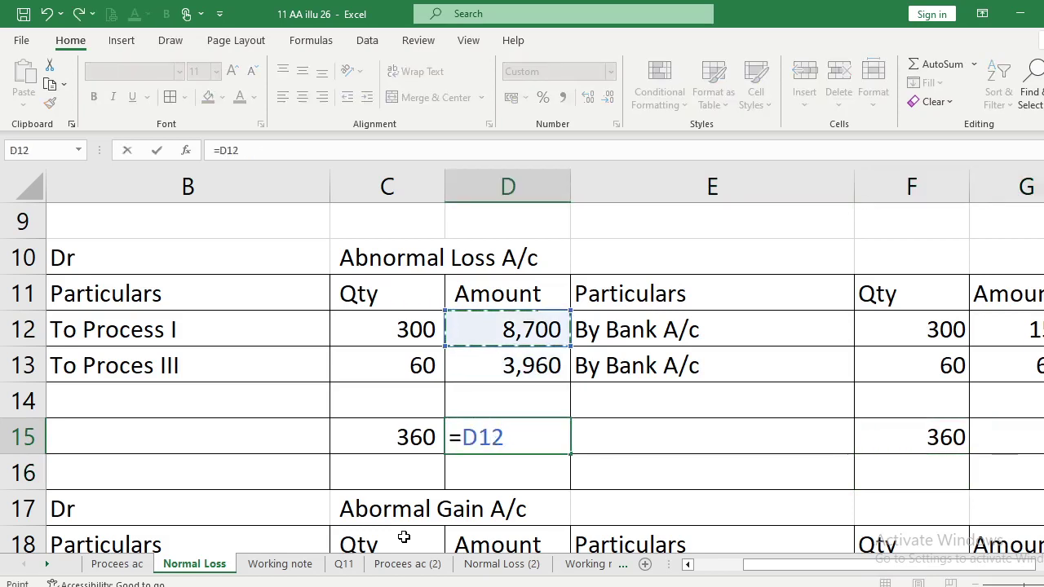
type("+")
key("Up")
key("Up")
key("Return")
Carry the debit amount total over to the credit total in G15 with =D15.
key("Up")
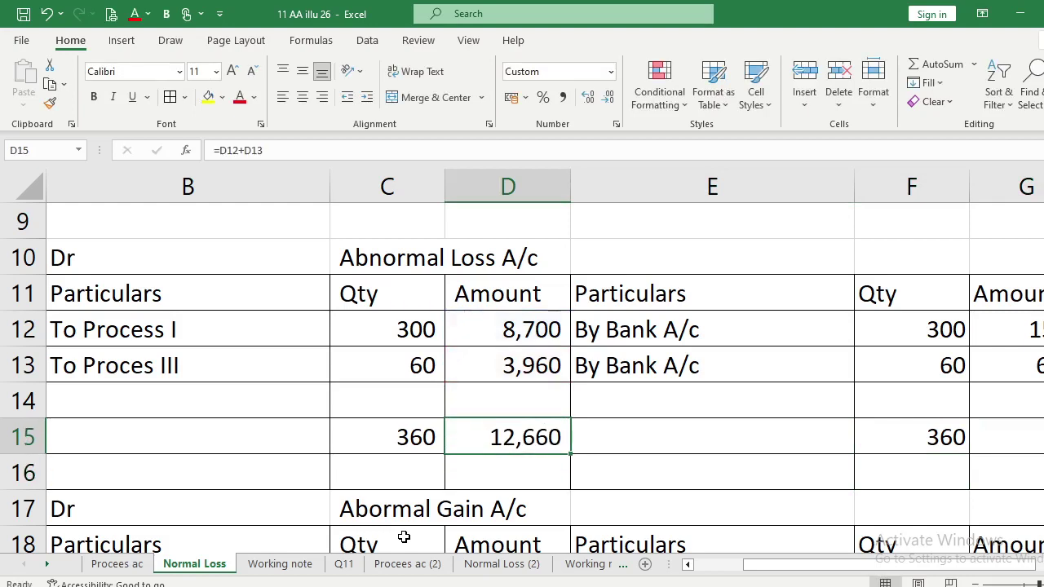
key("Right")
key("Right")
key("Right")
type("=")
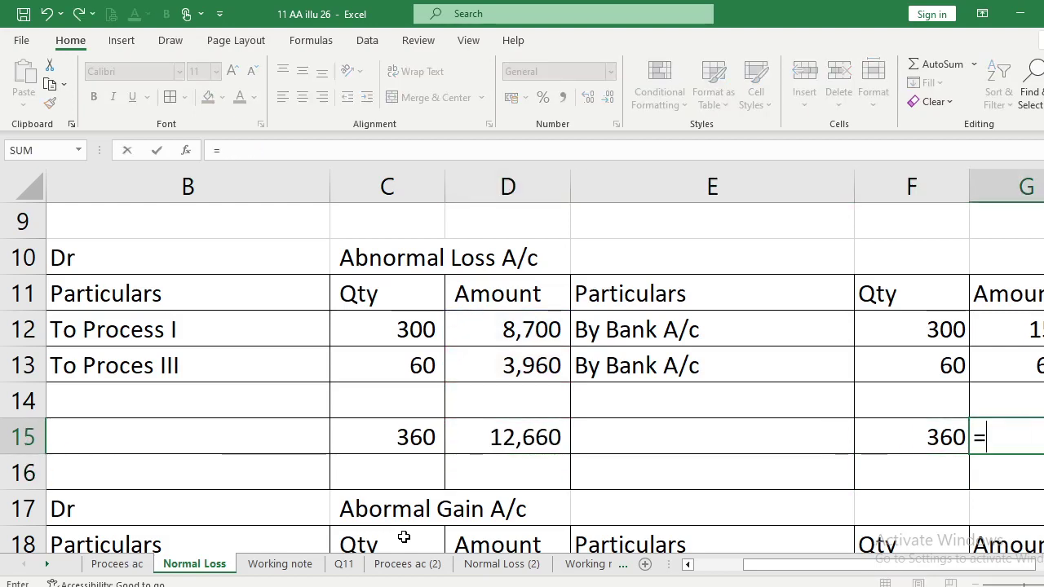
key("Left")
key("Left")
key("Left")
key("Return")
Enter "By Costing P&L A/c" as the balancing credit particular in E14.
key("Up")
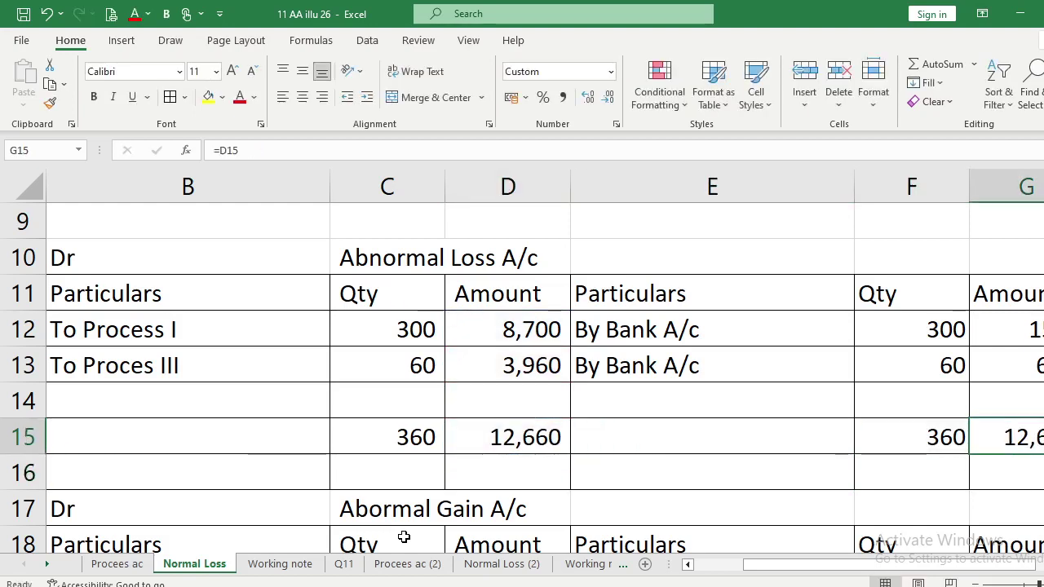
key("Up")
key("Left")
key("Left")
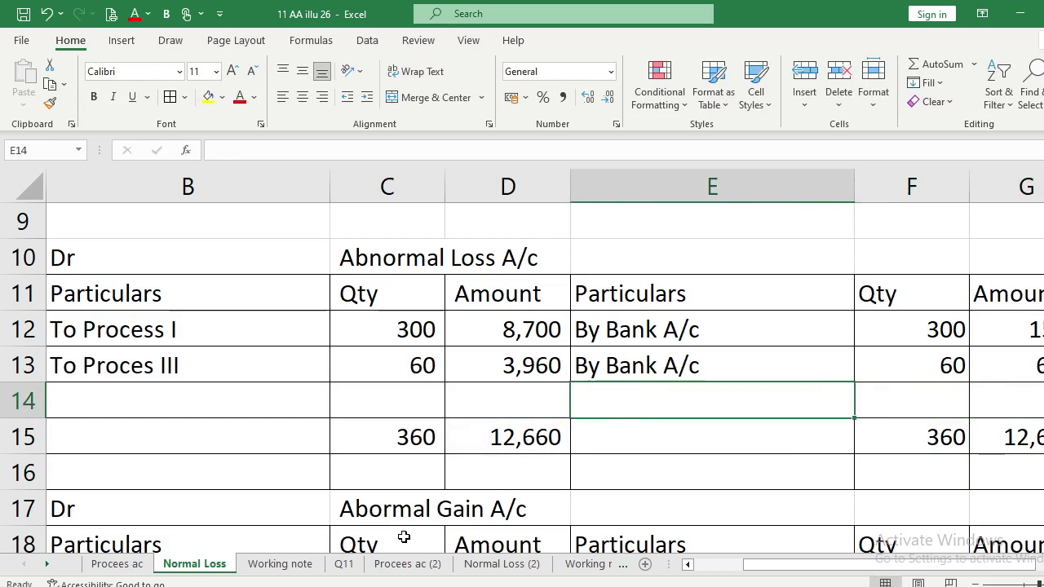
type("By C")
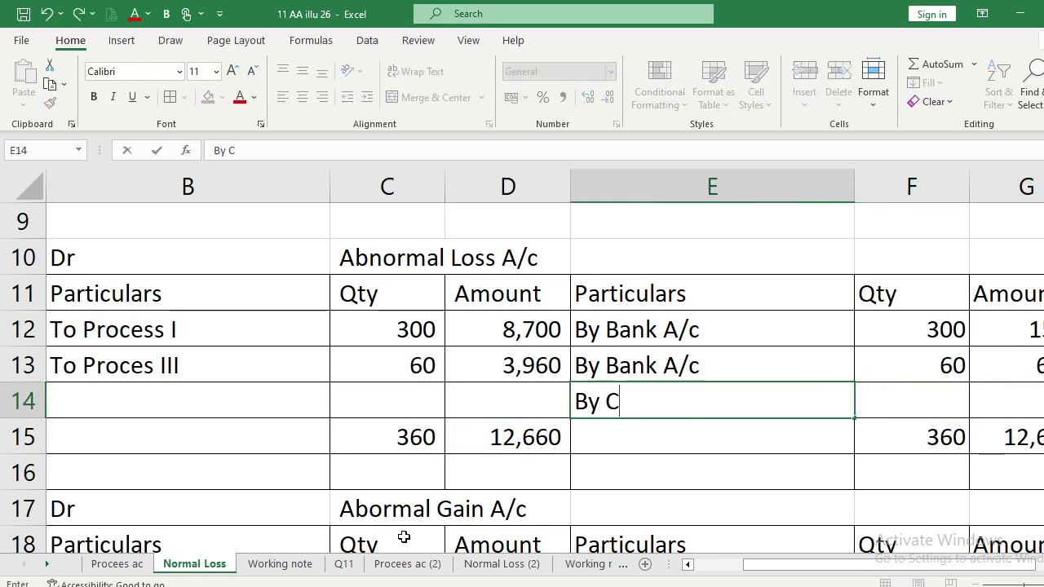
type("os")
key("BackSpace")
type("osting ")
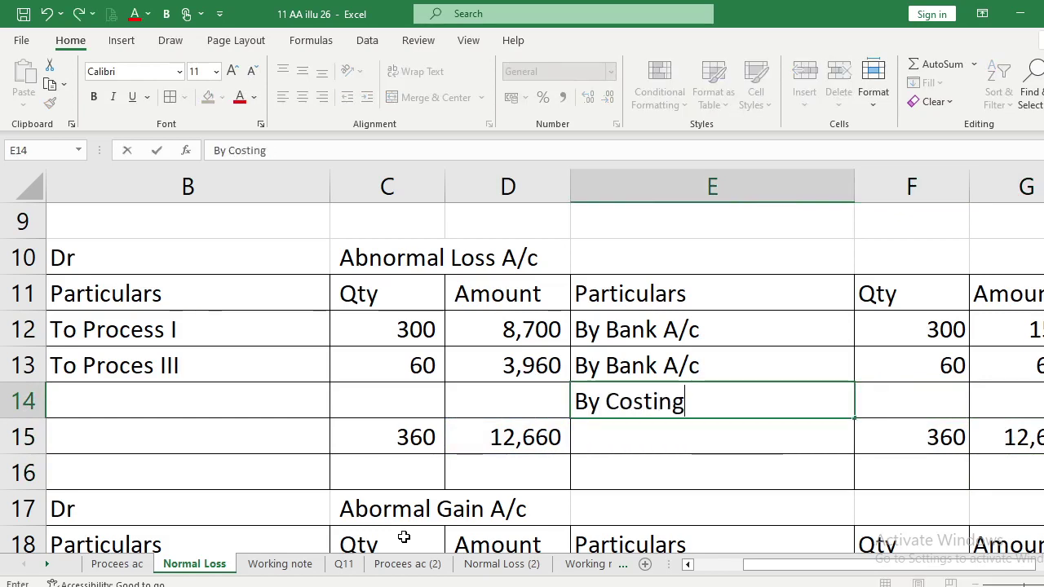
type("P&")
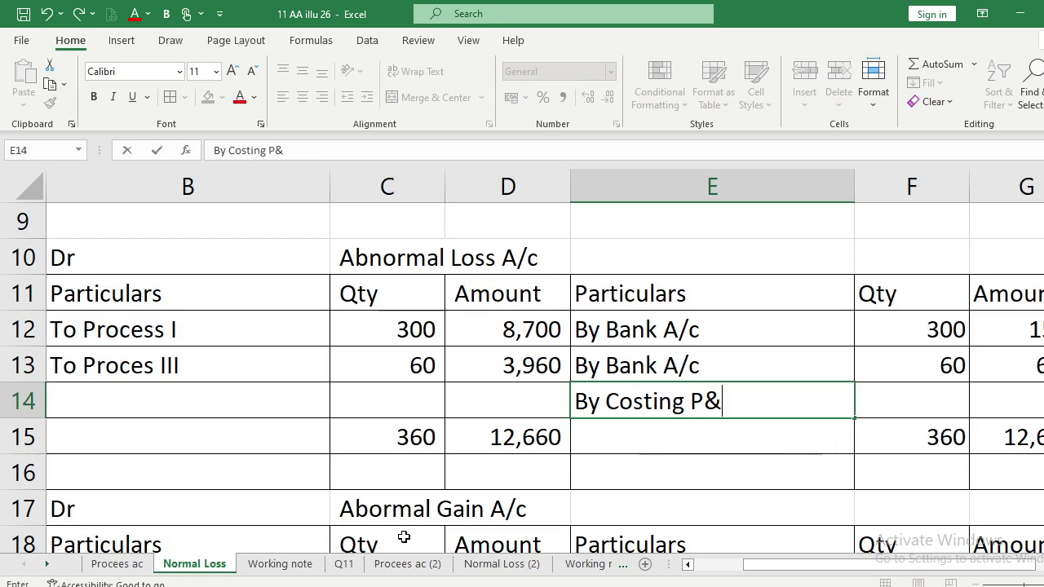
type("L A/c")
key("Return")
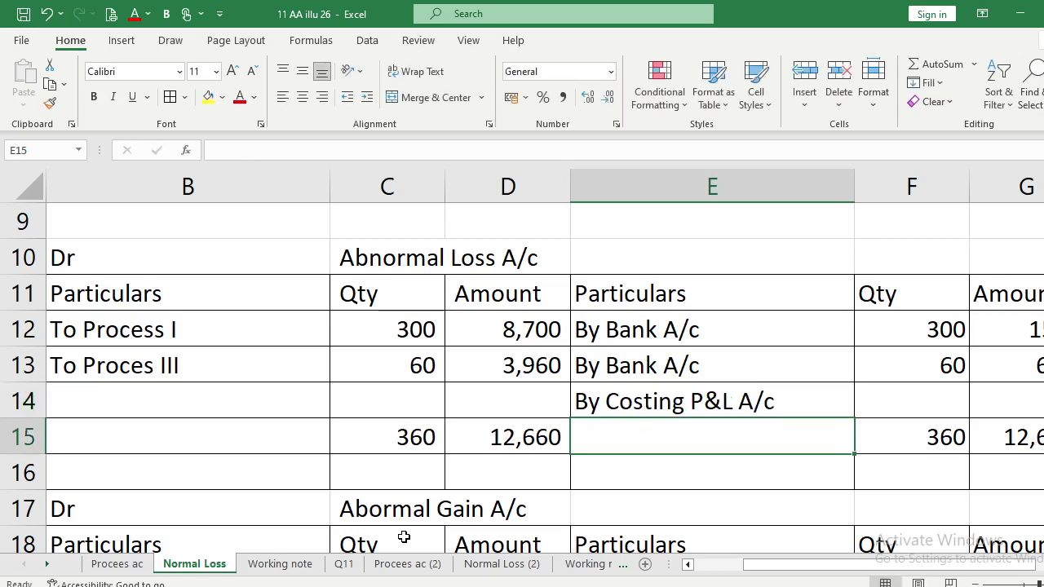
Calculate the Costing P&L balancing amount in G14 with =G15-G12-G13.
key("Up")
key("Right")
key("Right")
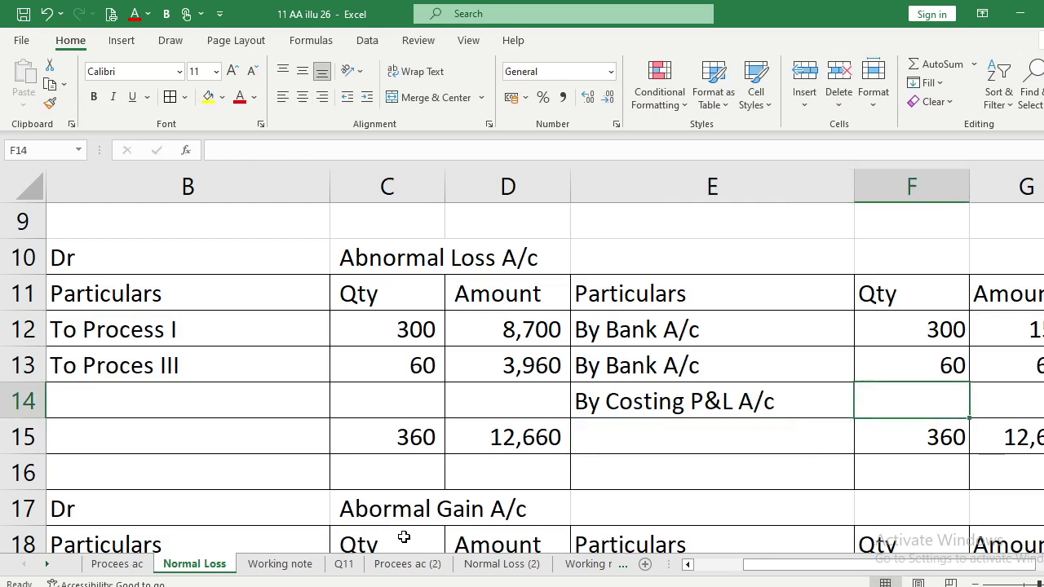
type("=")
key("Down")
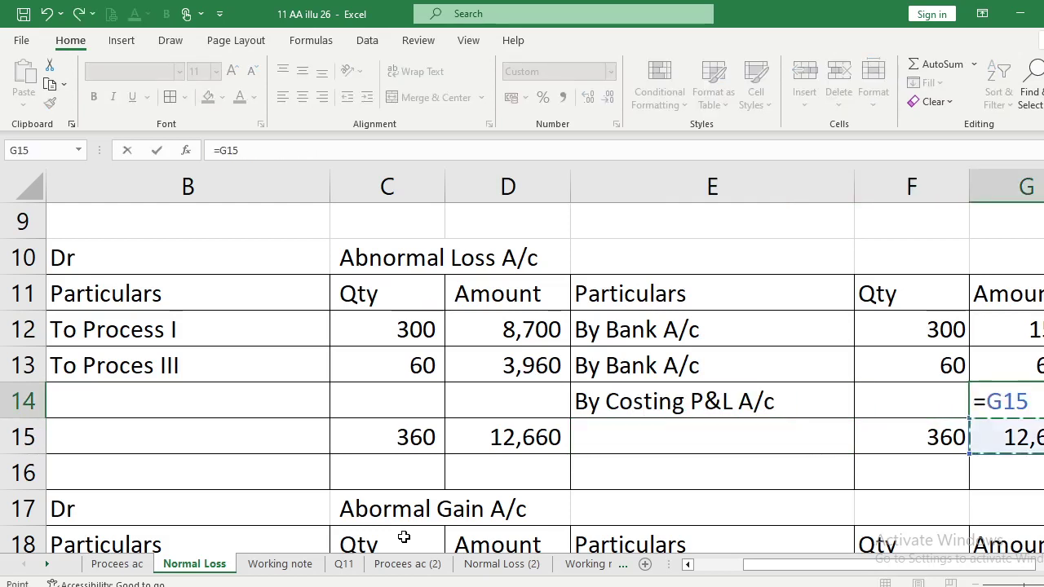
type("-")
key("Up")
key("Up")
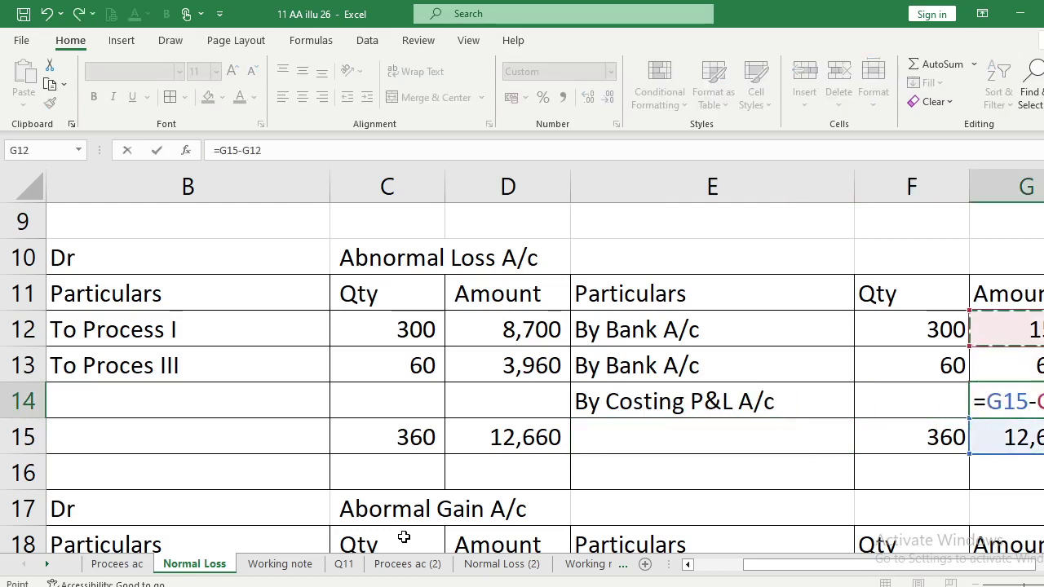
type("-")
key("Up")
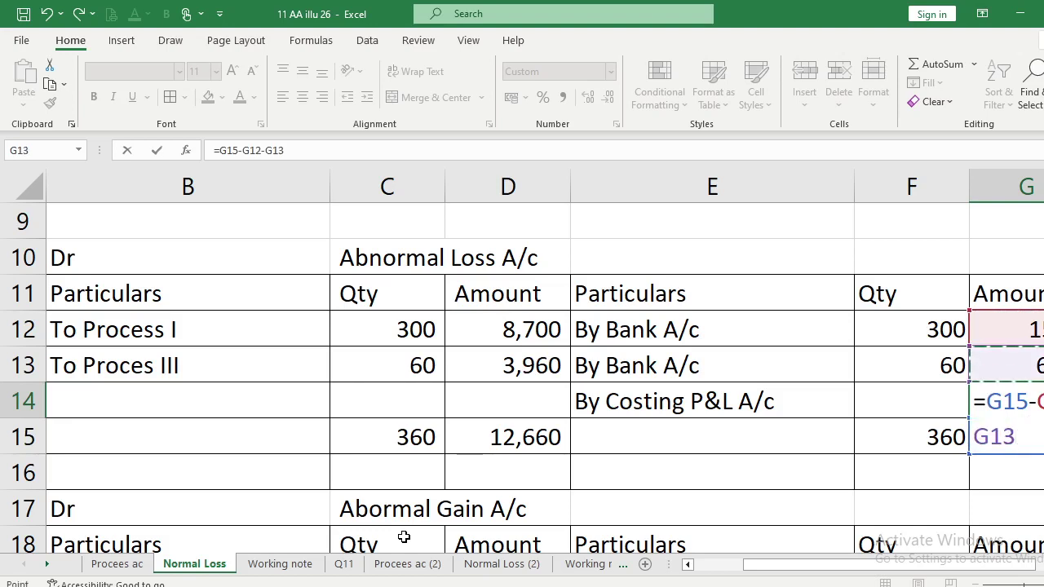
key("Return")
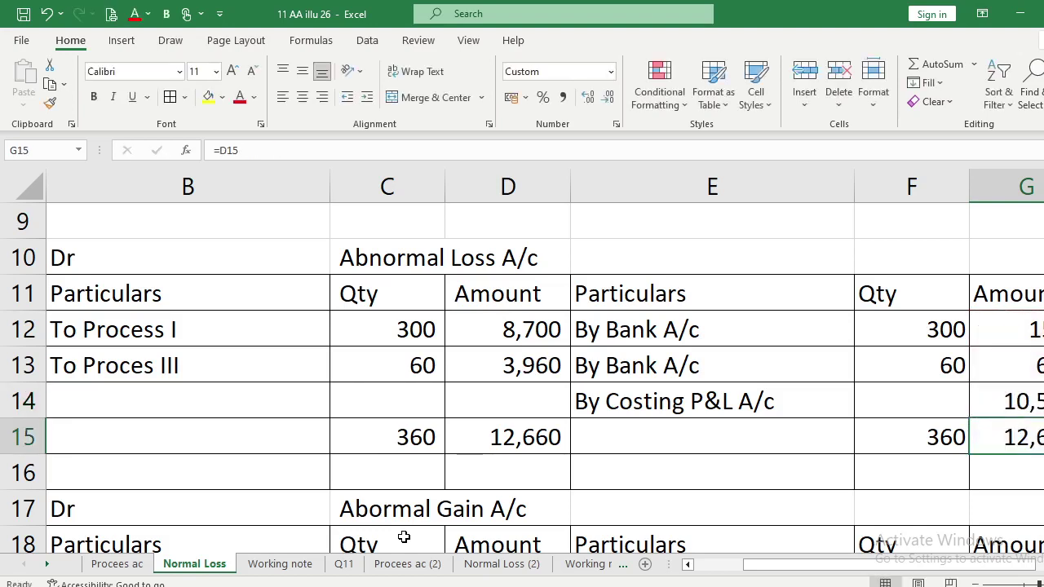
Clear the old entries and totals of the Abnormal Gain A/c in B19:G21.
key("Down")
key("Down")
key("Down")
key("Down")
key("Down")
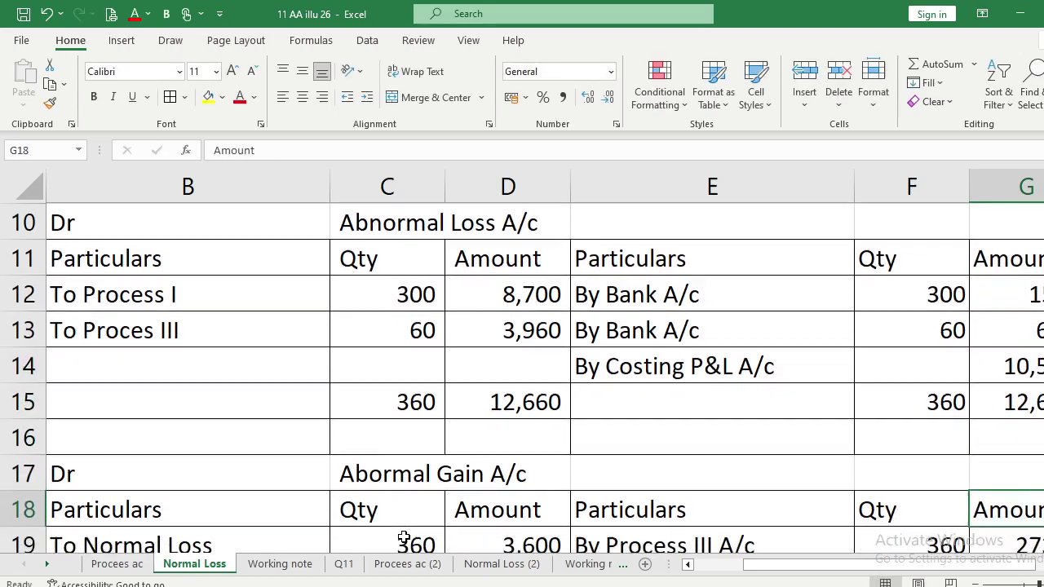
key("Up")
key("Left")
key("Left")
key("Left")
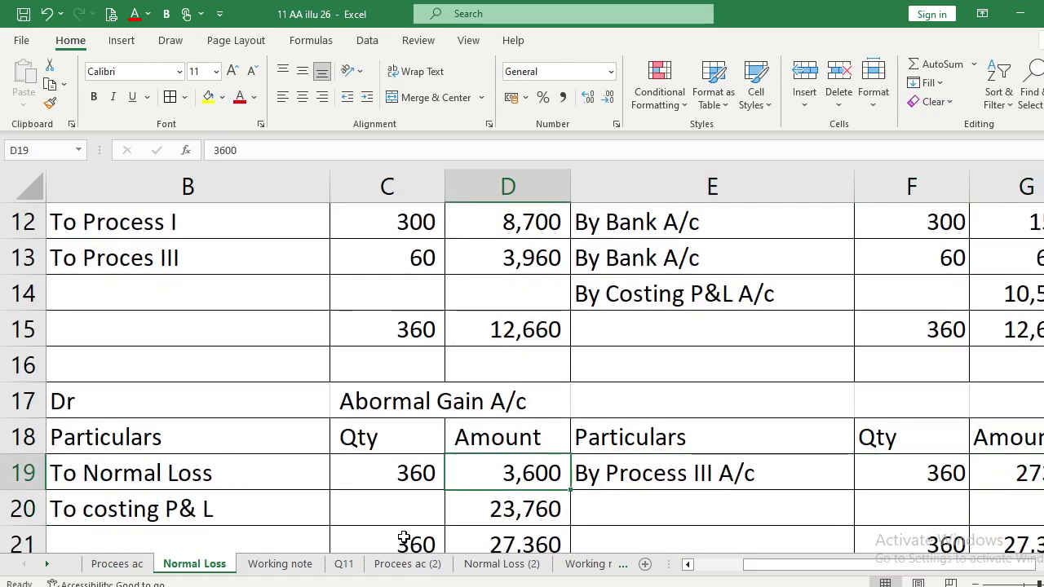
key("Down")
key("Down")
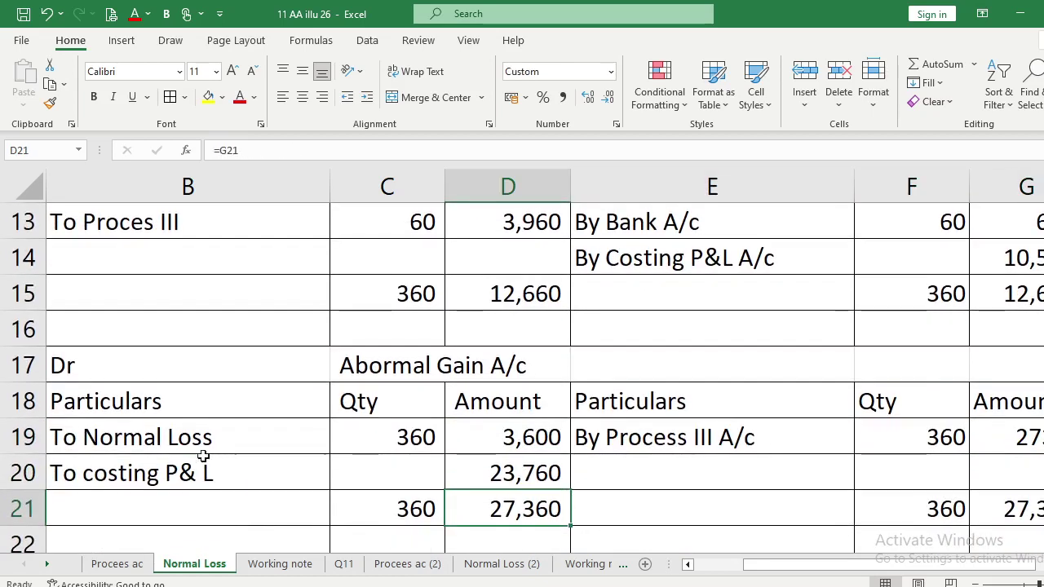
left_click(197, 450)
key("shift+Right")
key("shift+Right")
key("shift+Right")
key("shift+Right")
key("shift+Right")
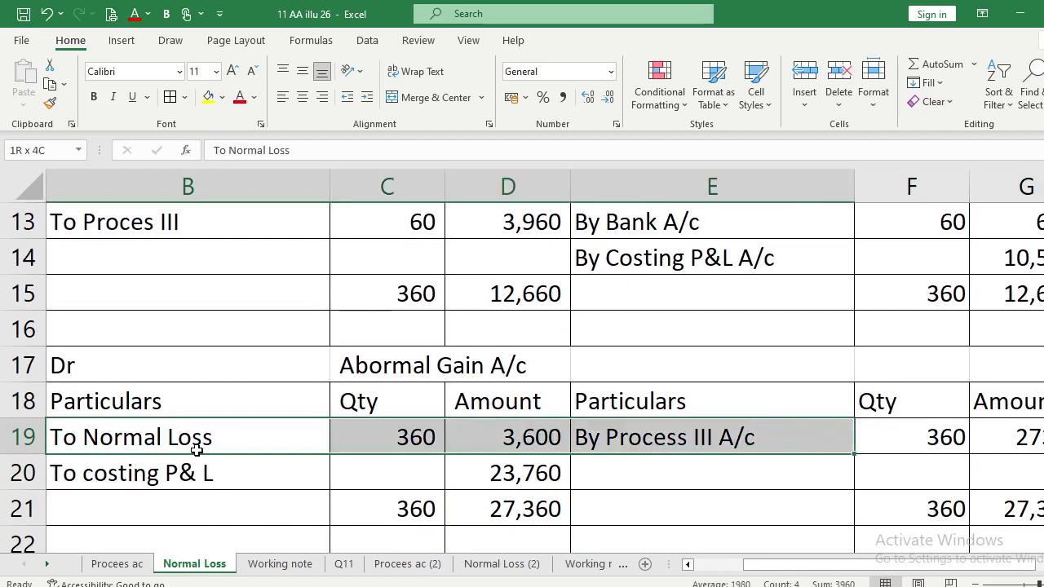
key("shift+Down")
key("shift+Down")
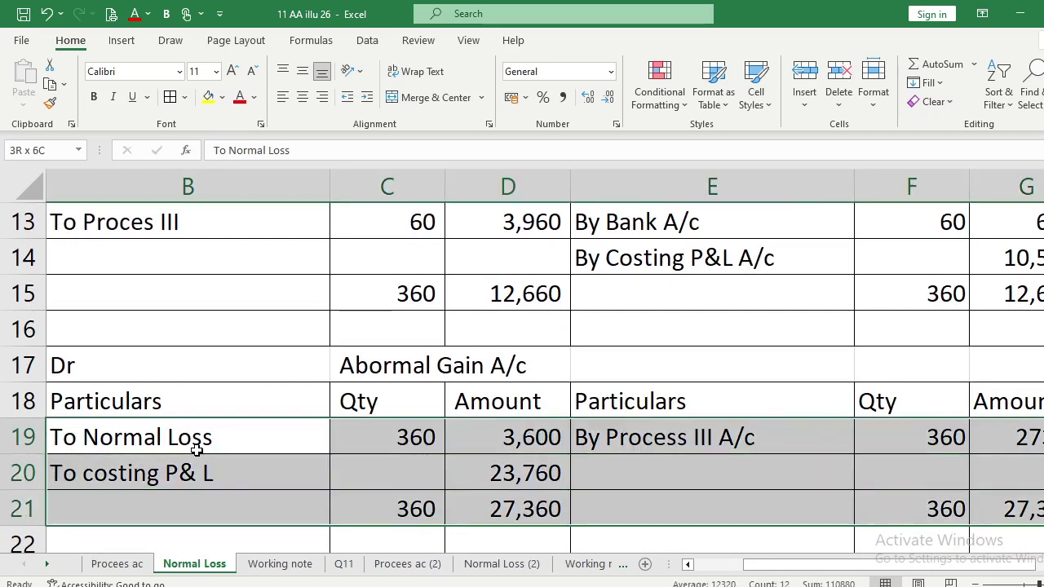
key("Delete")
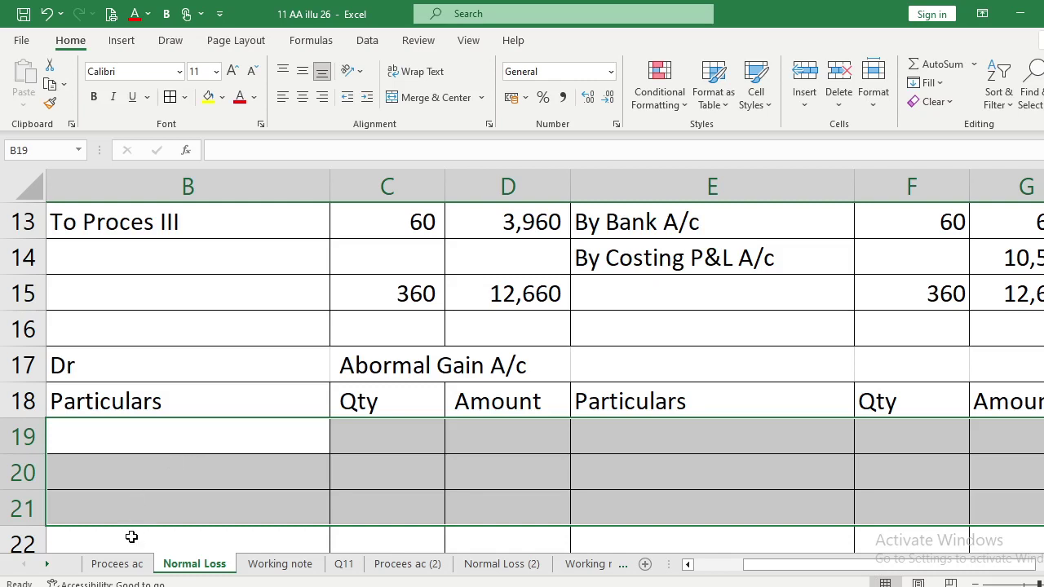
Check the abnormal gain quantity and amount of Process II on the Procees ac sheet.
left_click(117, 564)
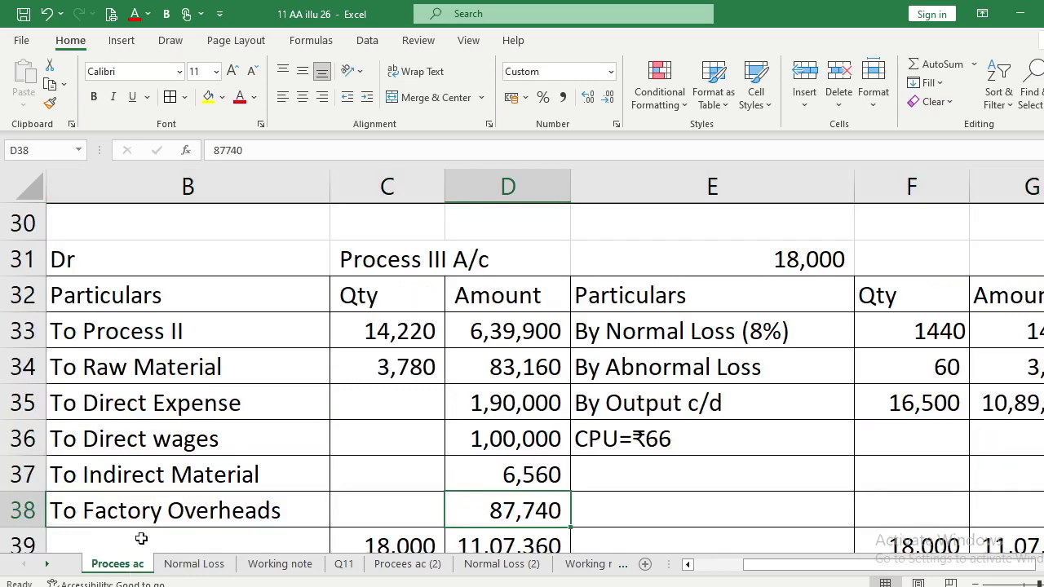
key("Left")
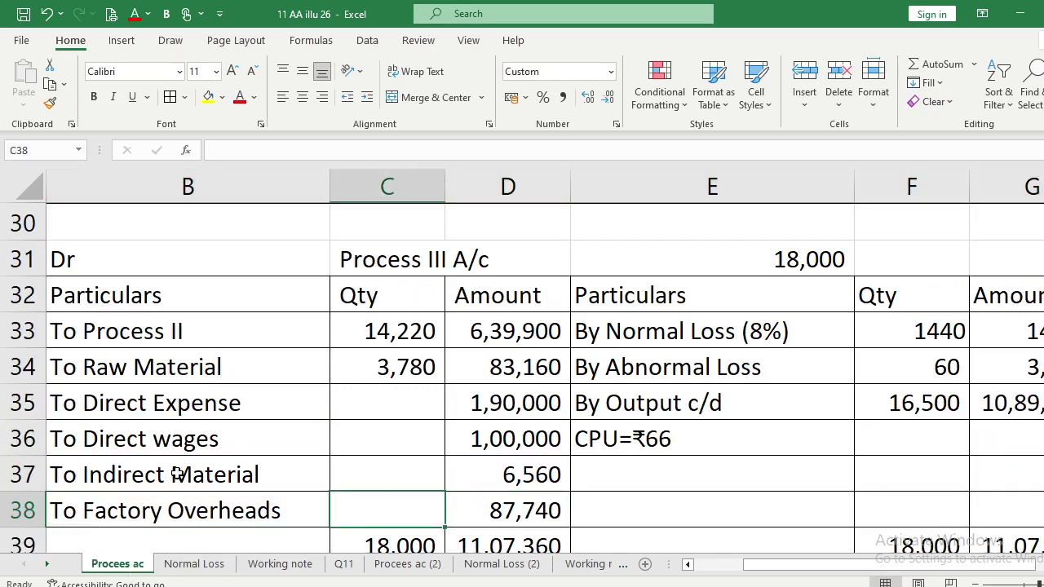
key("Up")
key("Up")
key("Up")
key("Up")
key("Up")
key("Up")
key("Up")
key("Up")
key("Up")
key("Up")
key("Up")
key("Up")
key("Up")
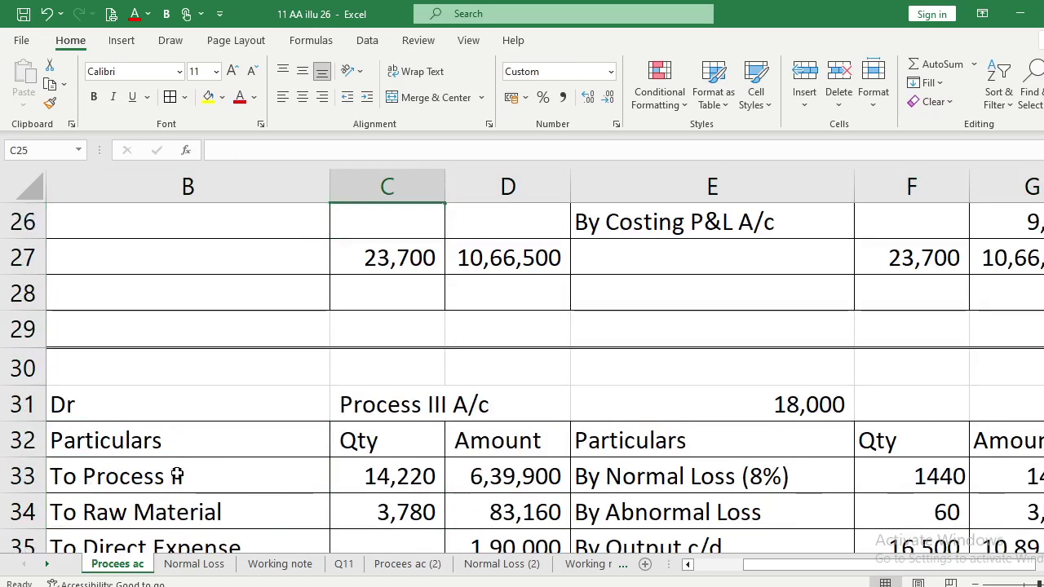
key("Up")
key("Up")
key("Up")
key("Up")
key("Left")
key("Left")
key("Down")
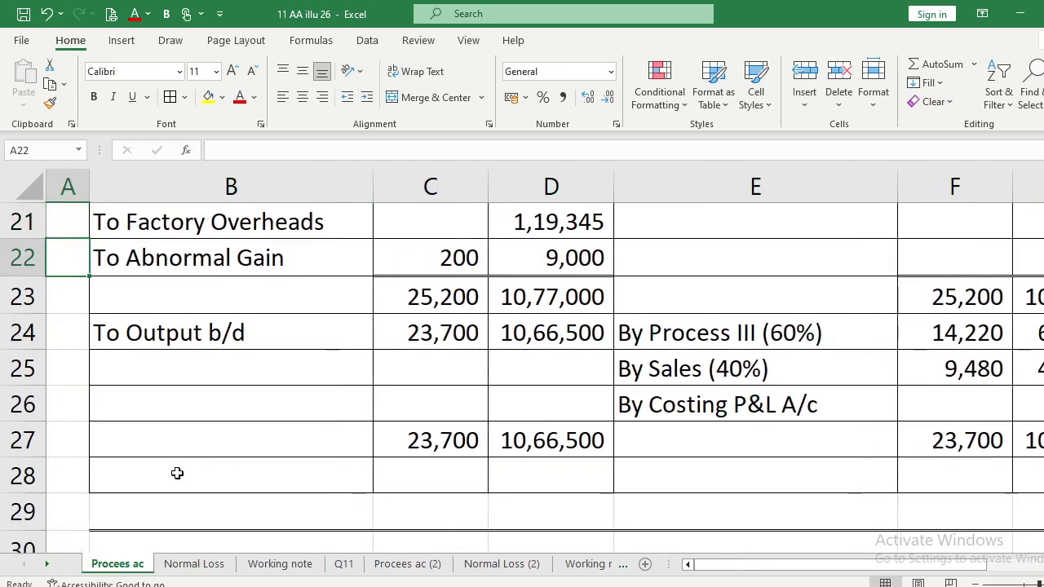
Enter "By Process II" as the credit particular in E19 of the Abnormal Gain A/c on the Normal Loss sheet.
left_click(229, 567)
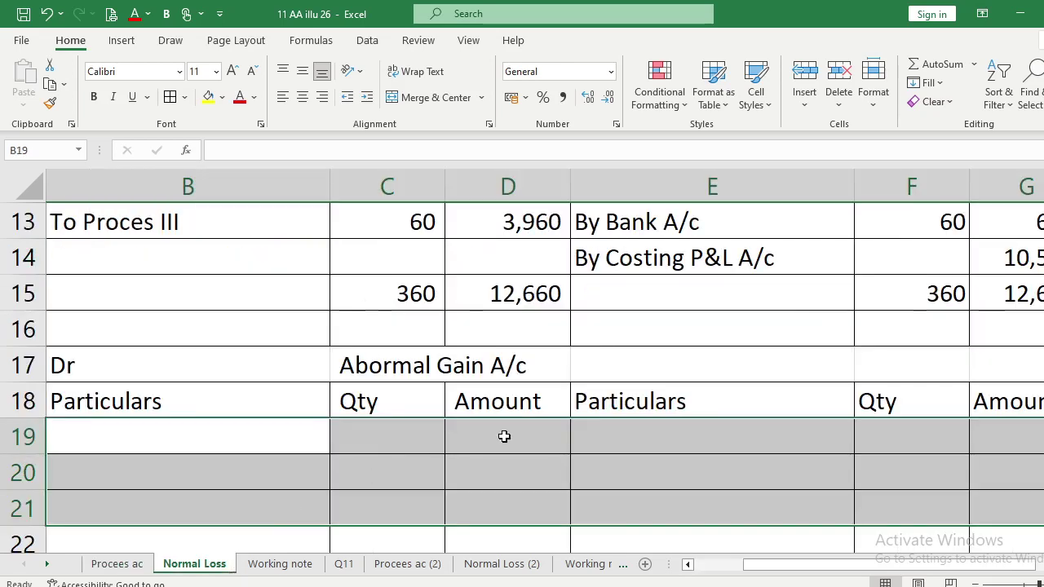
left_click(586, 430)
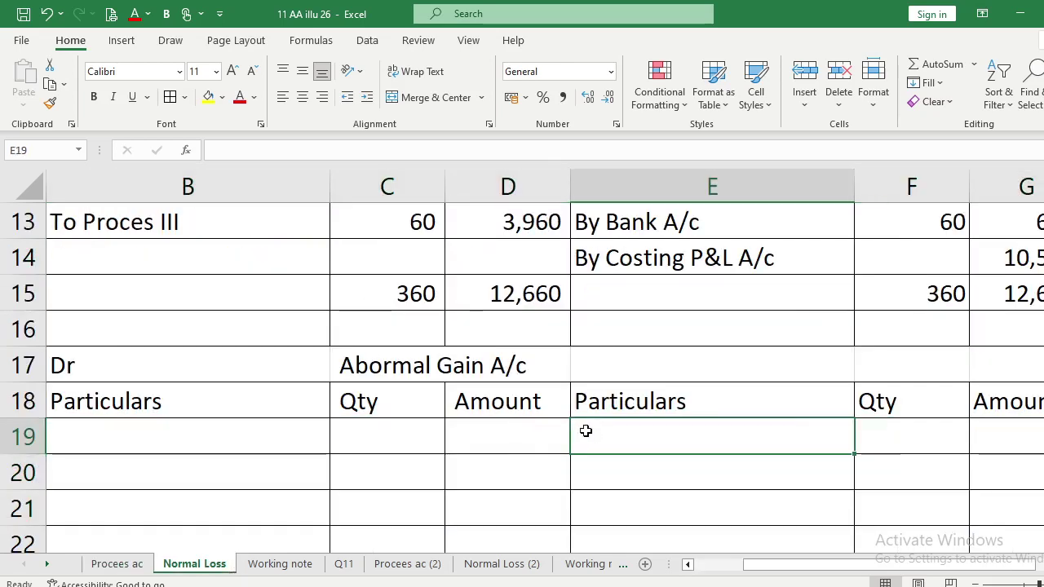
type("By P:r")
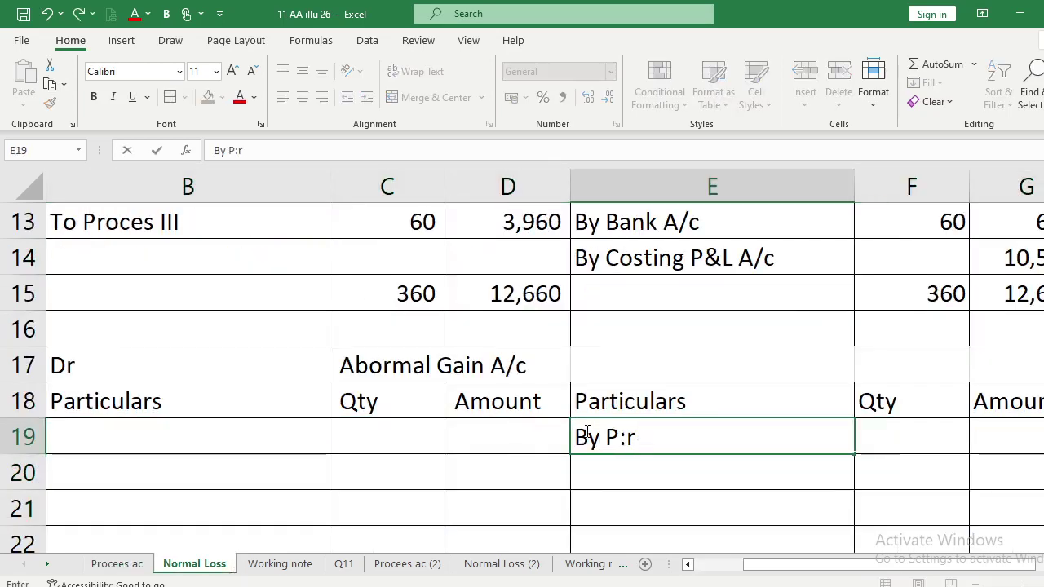
key("BackSpace")
key("BackSpace")
type("rocess")
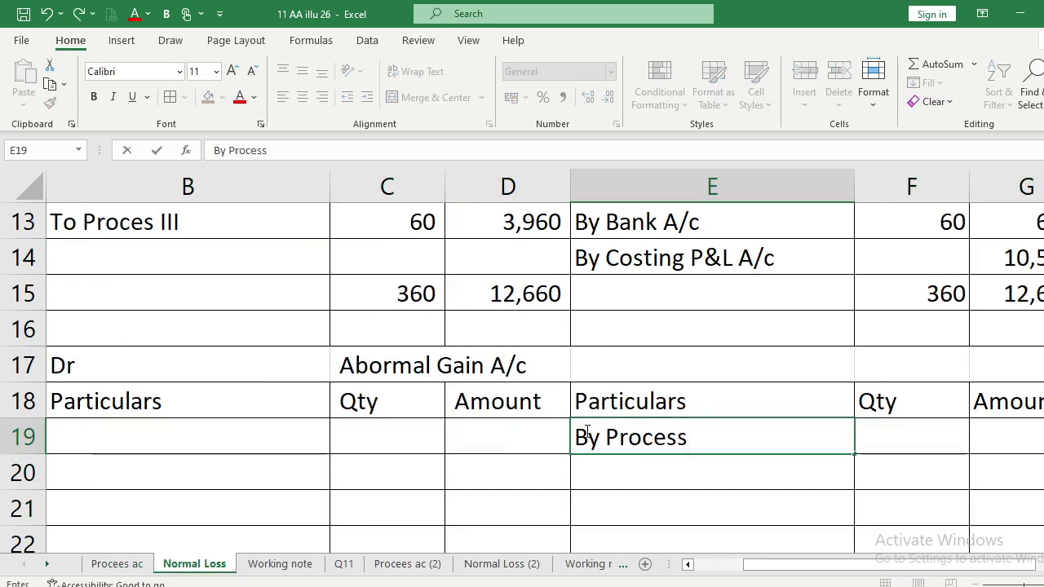
type(" II")
key("Return")
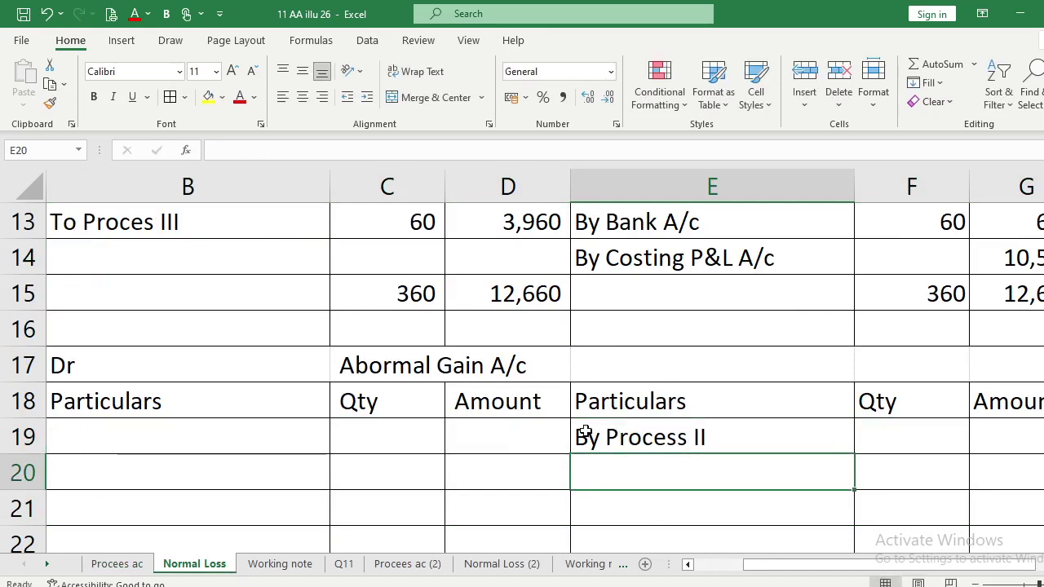
Enter 200 as the Process II quantity in F19.
key("Up")
key("Right")
type("200")
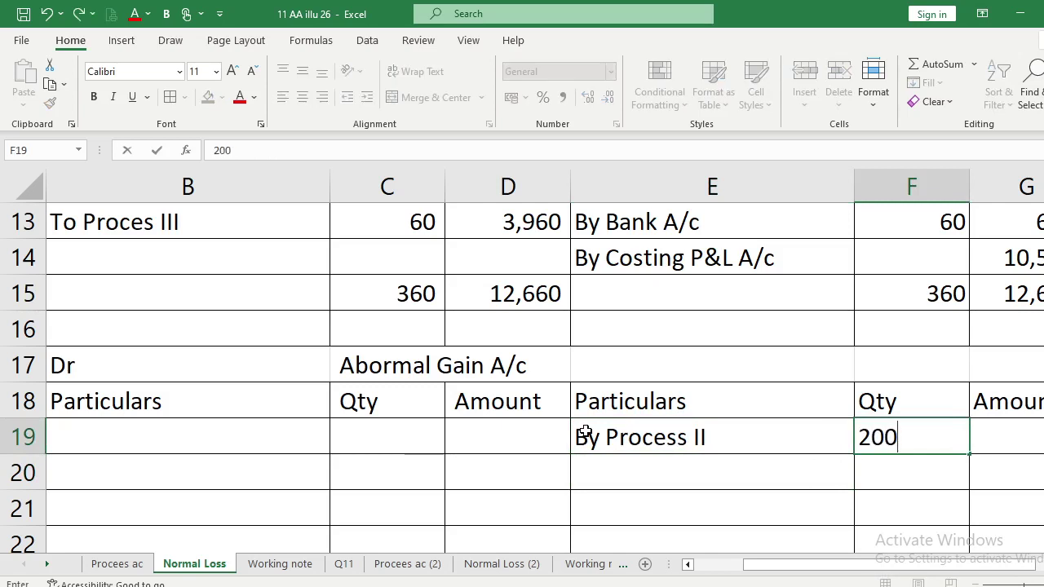
key("Return")
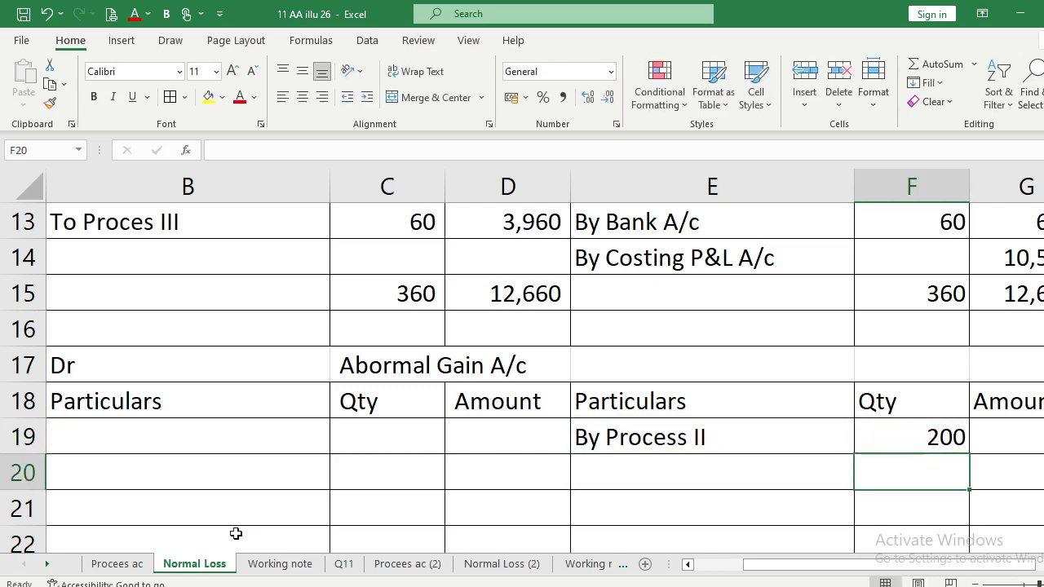
Recheck the abnormal gain amount on the Procees ac sheet and enter 9000 as the Process II amount in G19.
left_click(136, 566)
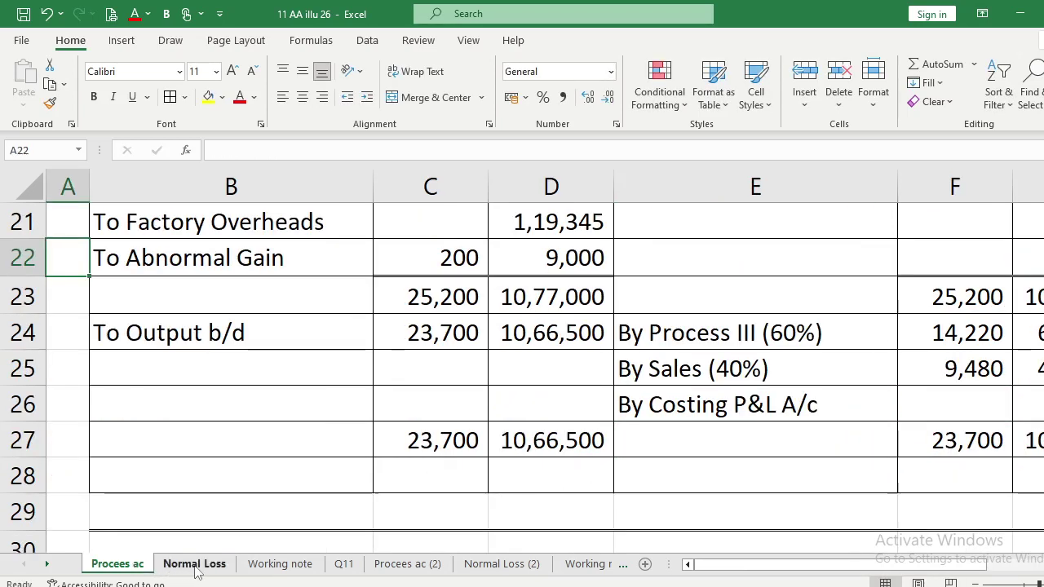
left_click(261, 569)
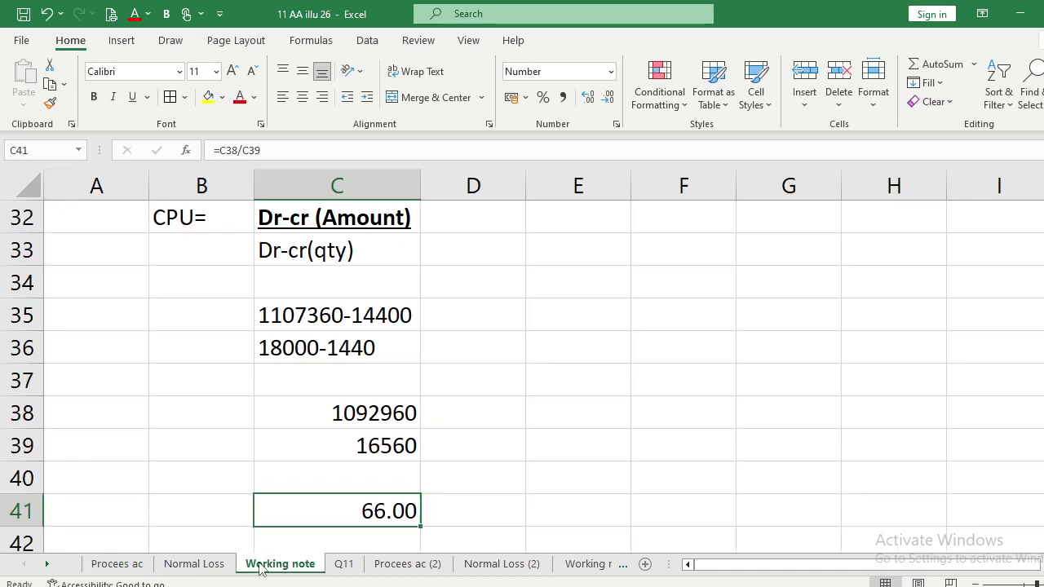
left_click(192, 566)
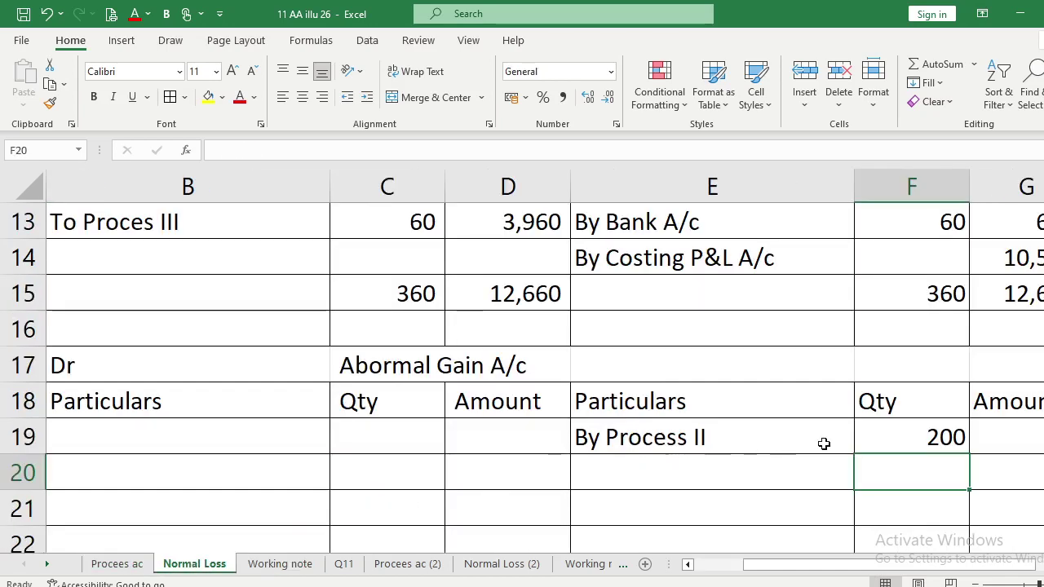
left_click(983, 446)
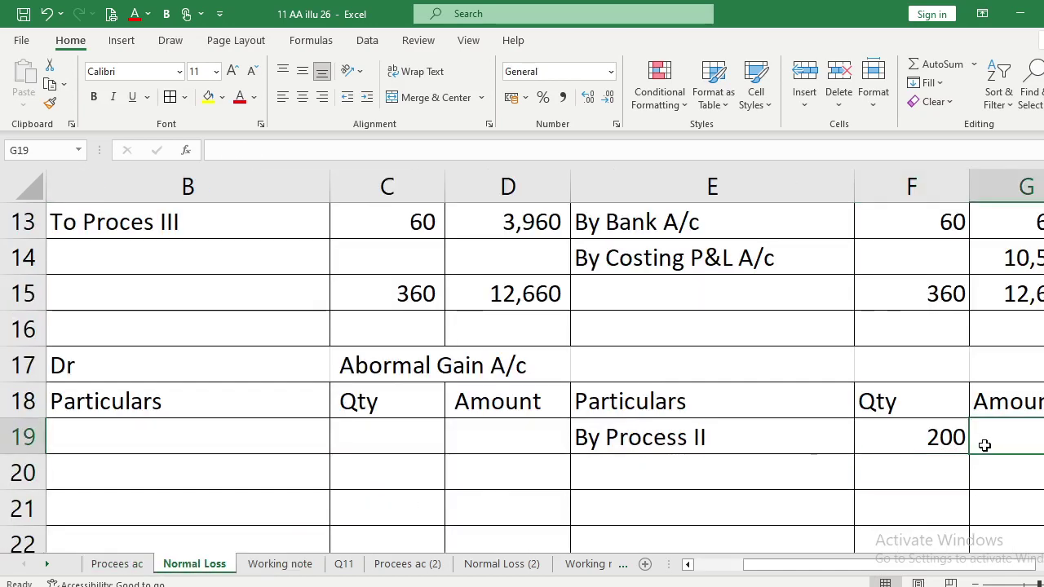
type("9000")
key("Return")
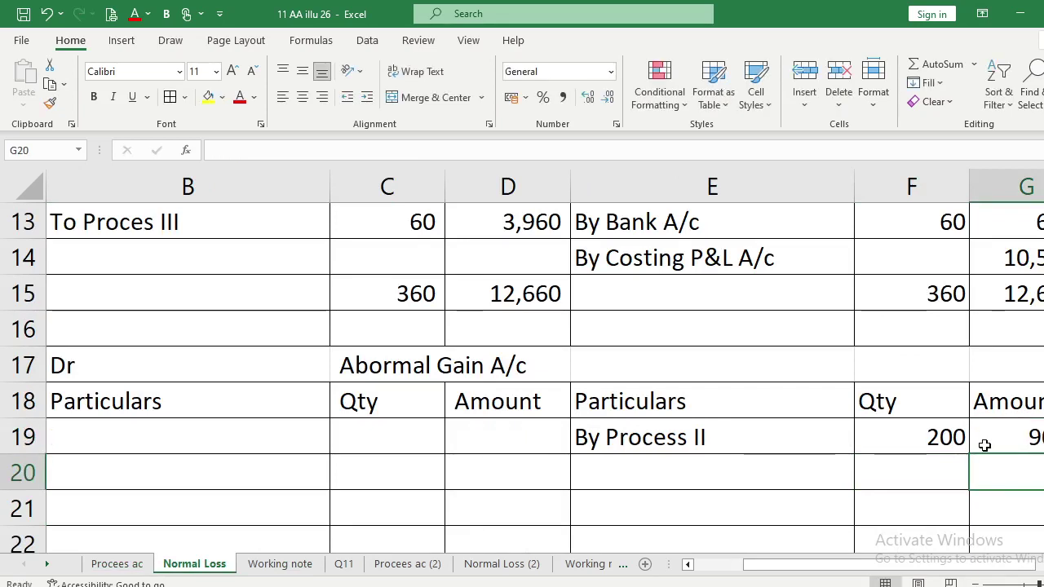
Check the abnormal gain entry on the credit side of the Normal Loss account in row 4.
key("Up")
key("Left")
key("Left")
key("Left")
key("Left")
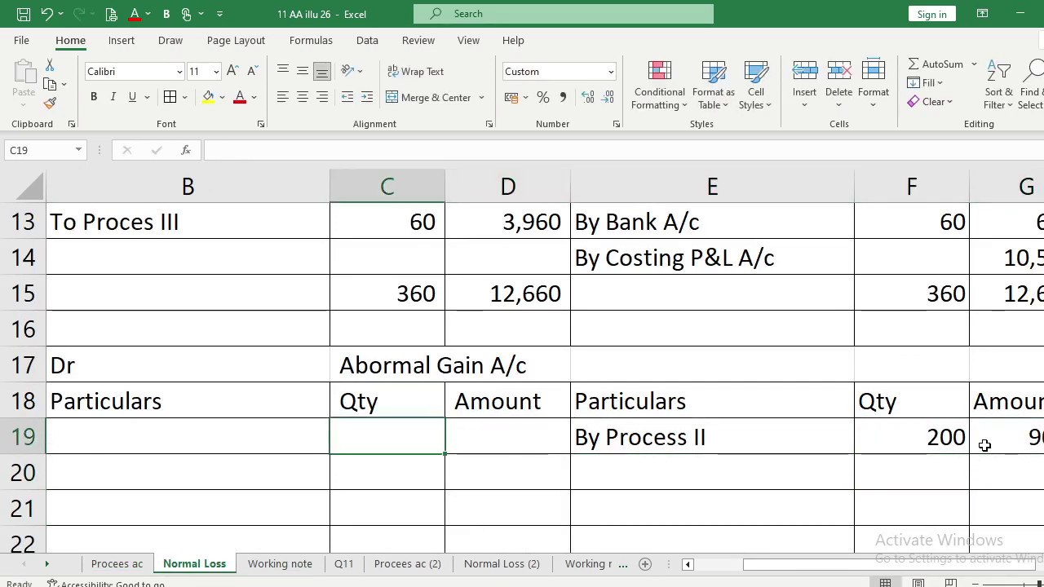
key("Left")
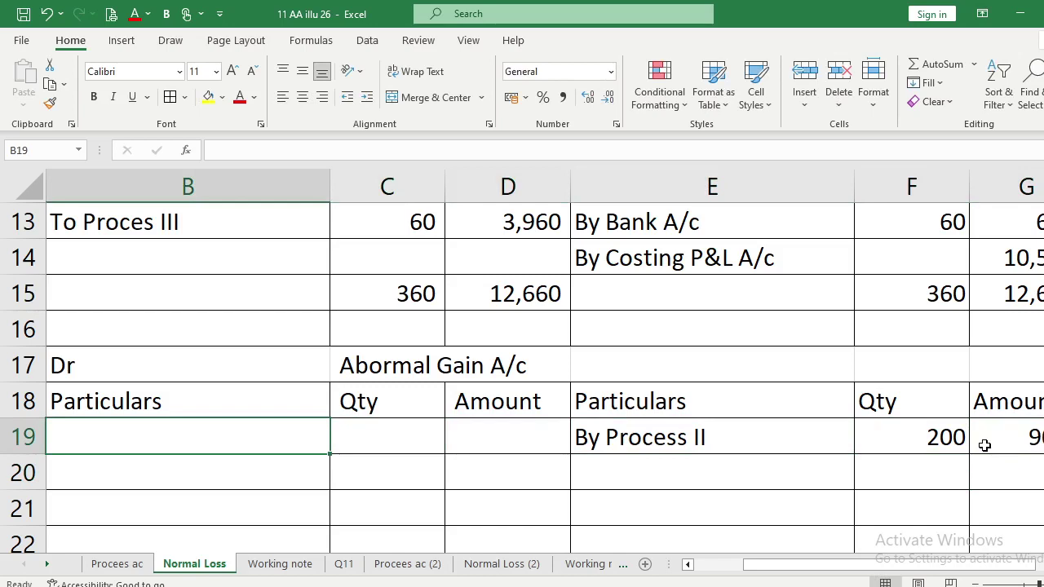
key("Up")
key("Up")
key("Up")
key("Up")
key("Up")
key("Up")
key("Up")
key("Up")
key("Up")
key("Up")
key("Up")
key("Up")
key("Up")
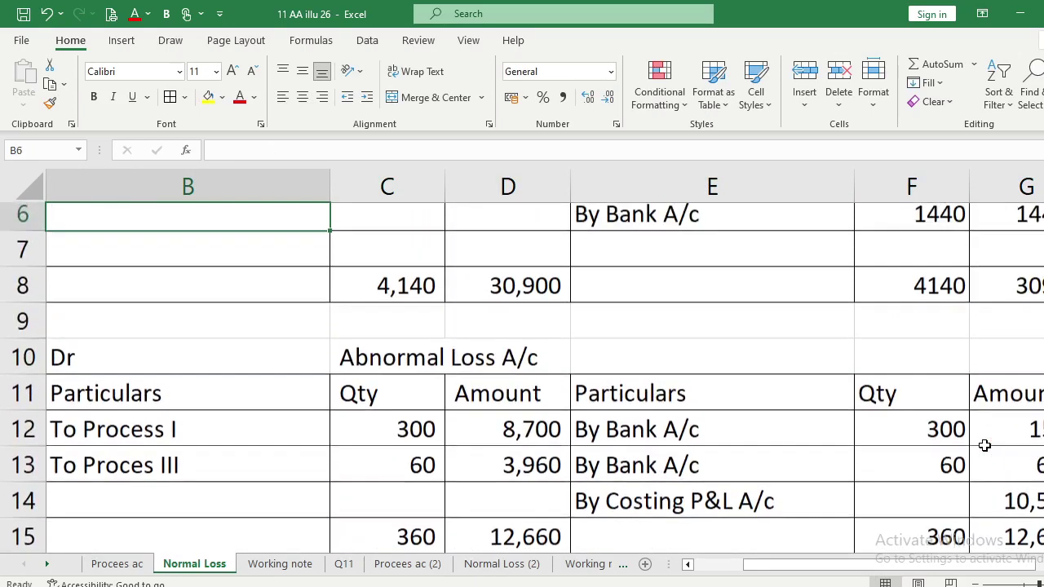
key("Up")
key("Up")
key("Up")
key("Up")
key("Right")
key("Right")
key("Down")
key("Down")
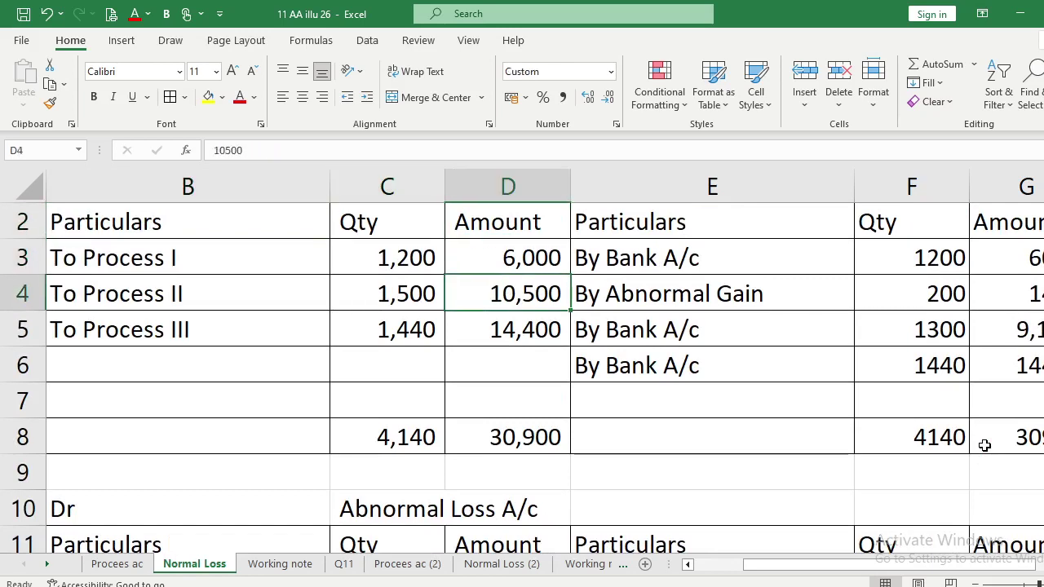
key("Right")
key("Right")
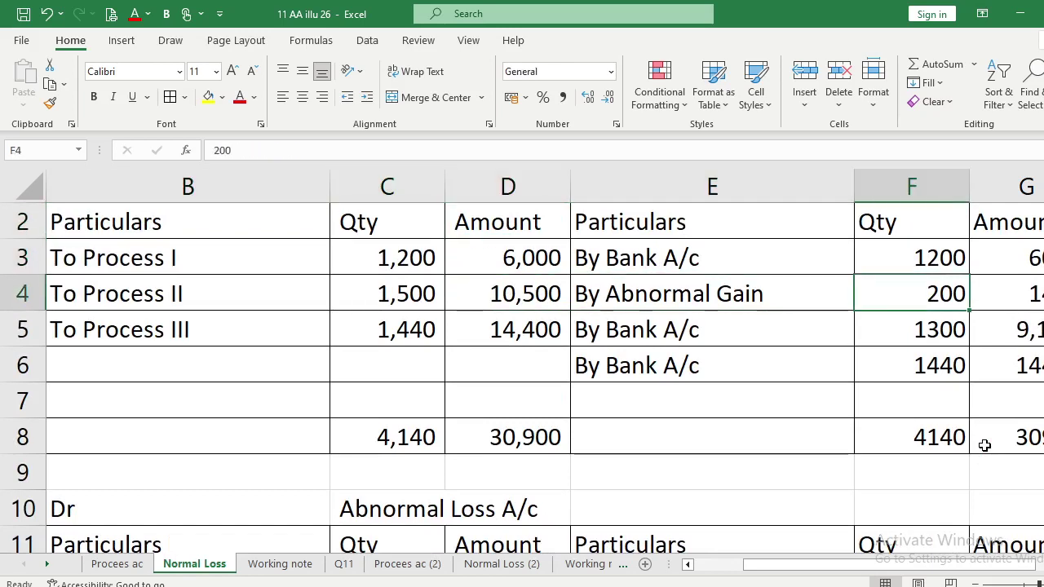
Enter "To Normal Loss" as the debit particular in B19 of the Abnormal Gain A/c.
key("Left")
key("Left")
key("Left")
key("Left")
key("Left")
key("Down")
key("Down")
key("Down")
key("Down")
key("Down")
key("Down")
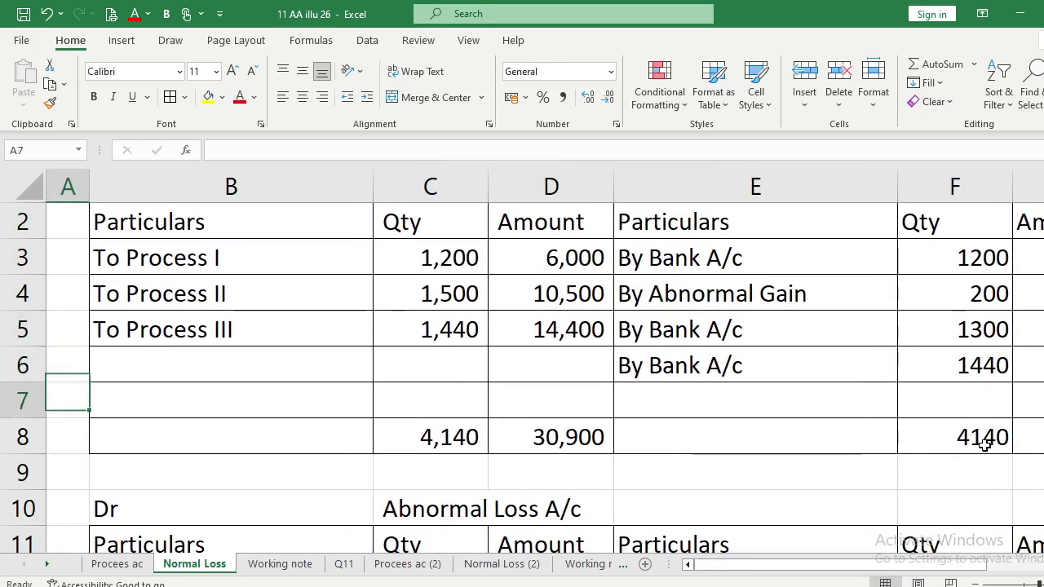
key("Down")
key("Down")
key("Down")
key("Down")
key("Down")
key("Down")
key("Down")
key("Down")
key("Down")
key("Down")
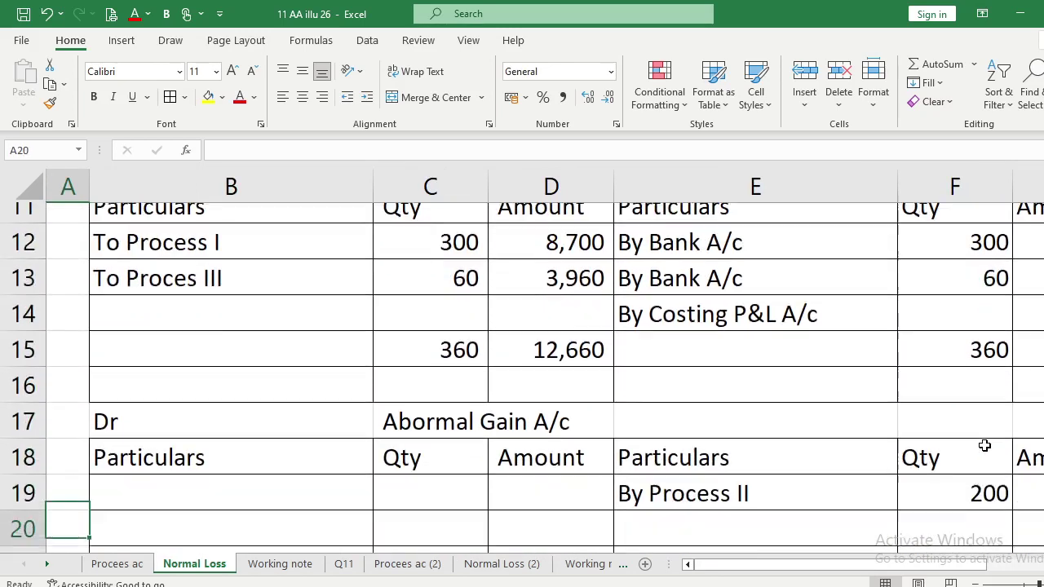
key("Up")
key("Right")
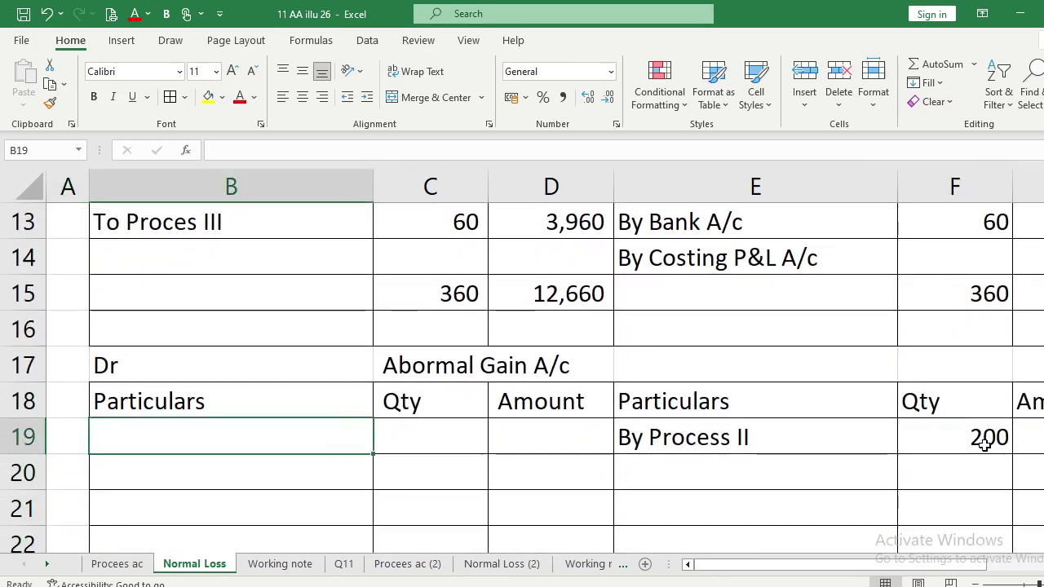
type("To")
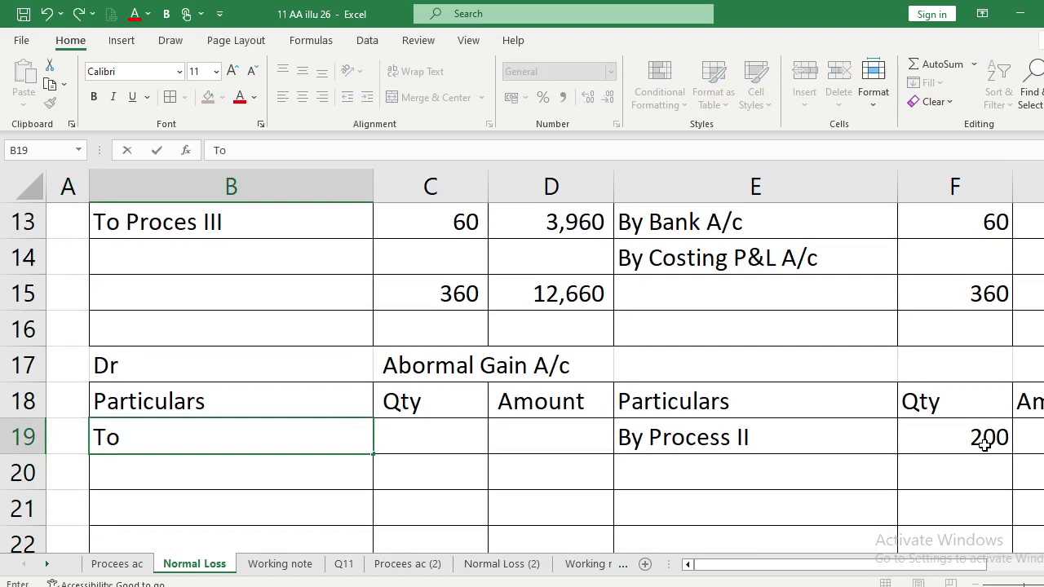
type(" Normal Loss")
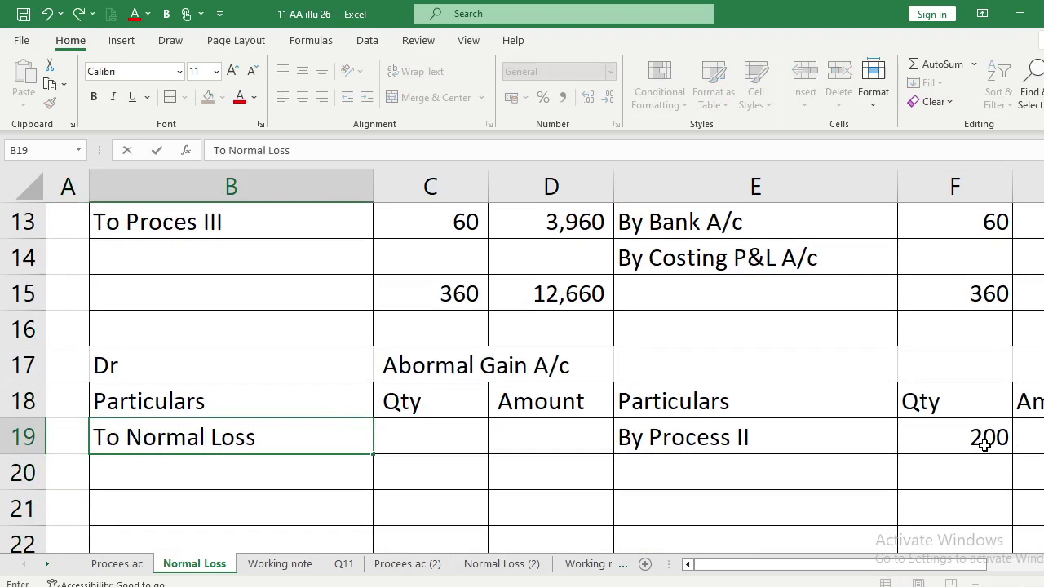
key("Right")
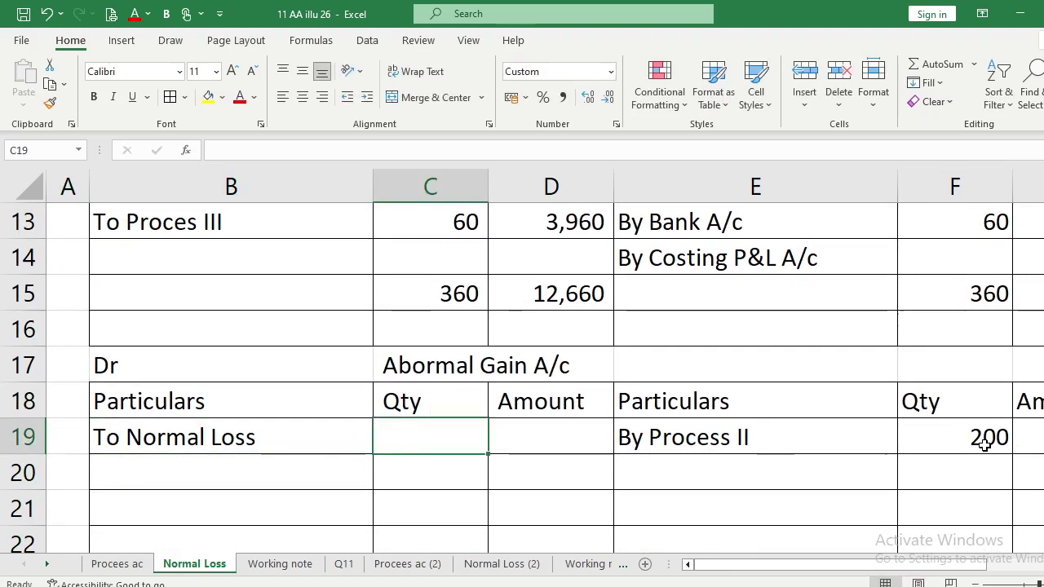
Enter quantity 200 in C19 and amount 1400 in D19 for the Normal Loss debit entry.
type("200")
key("Return")
key("Up")
key("Right")
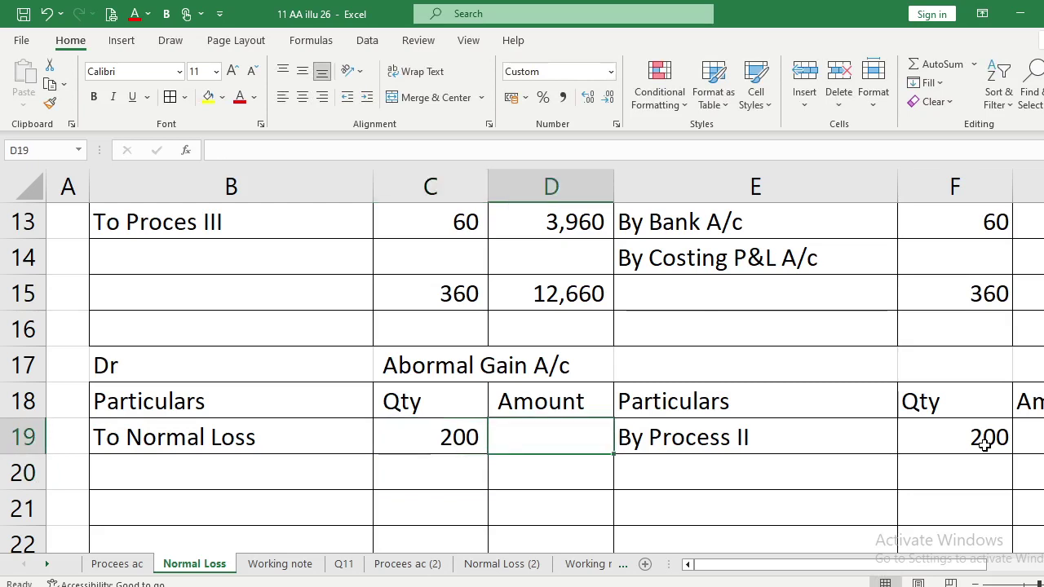
type("1400")
key("Return")
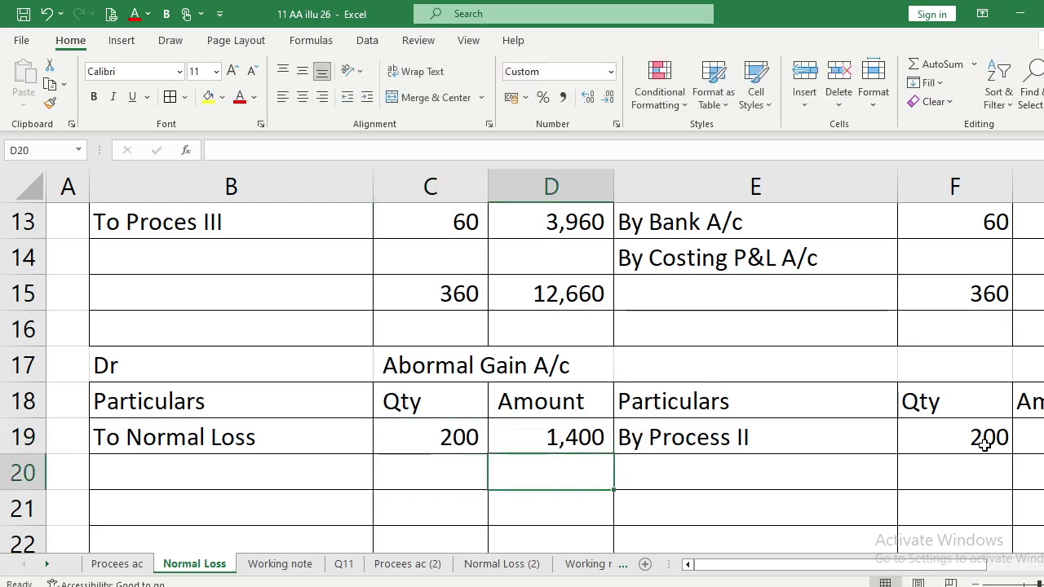
Total the debit quantity of the Abnormal Gain A/c in C21 with =C19.
key("Down")
key("Left")
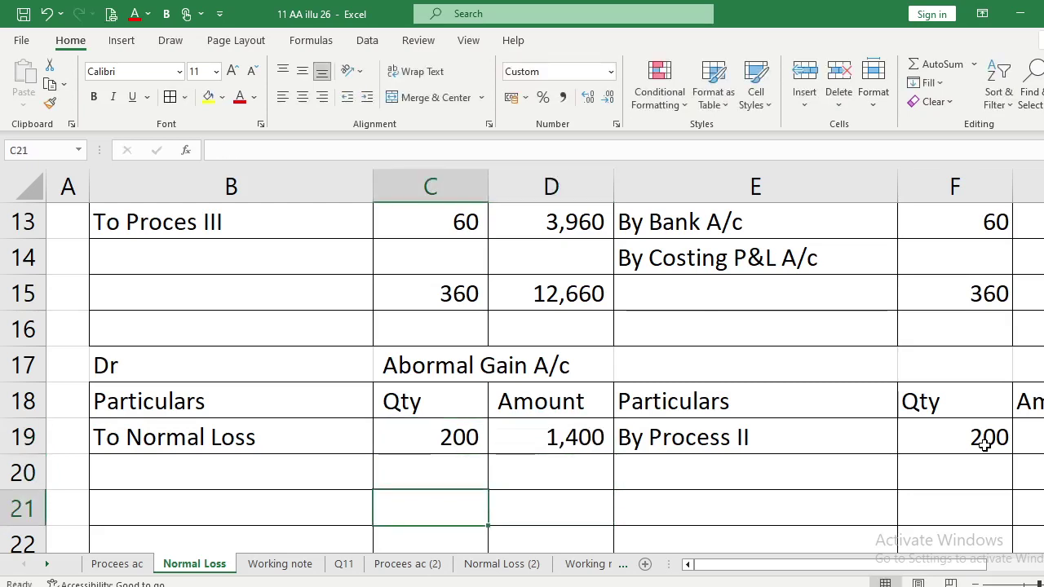
type("=")
key("Up")
key("Up")
key("Return")
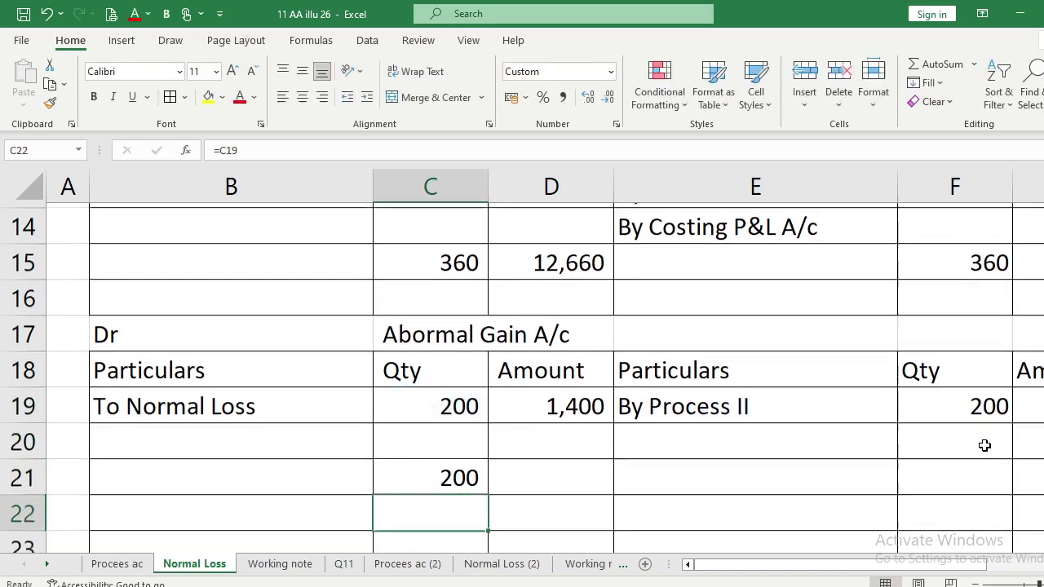
Total the credit quantity of the Abnormal Gain A/c in F21 with =F19.
key("Up")
key("Right")
key("Right")
key("Right")
key("Right")
key("Right")
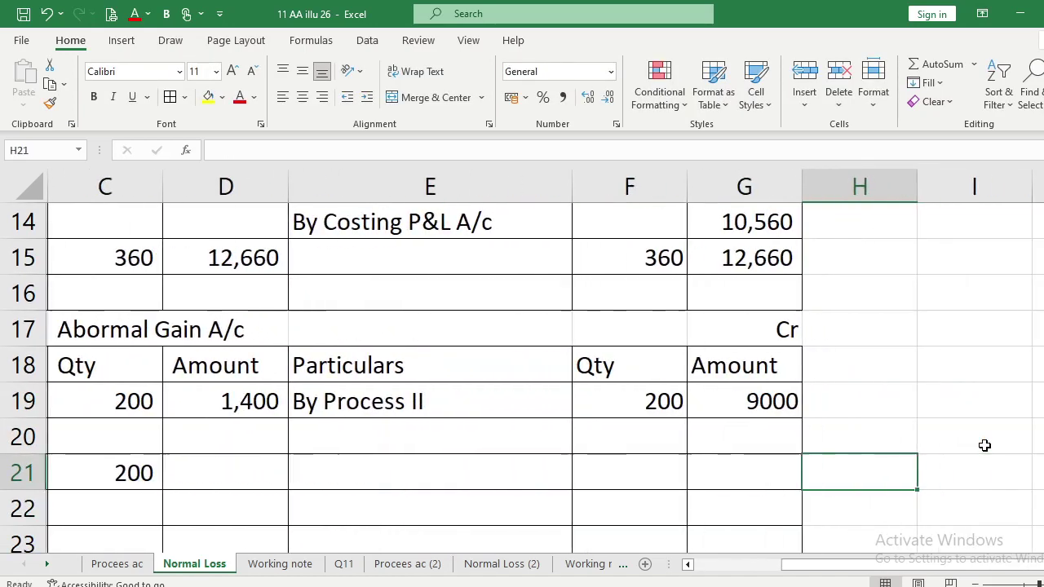
key("Left")
key("Left")
type("=")
key("Up")
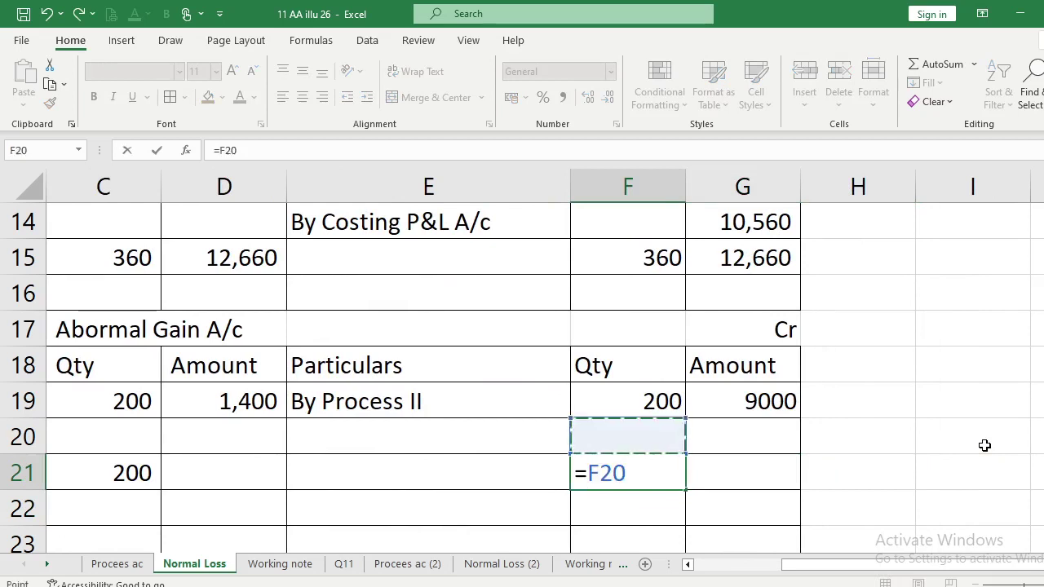
key("Up")
key("Return")
Total the credit amount of the Abnormal Gain A/c in G21 with =G19.
key("Up")
key("Right")
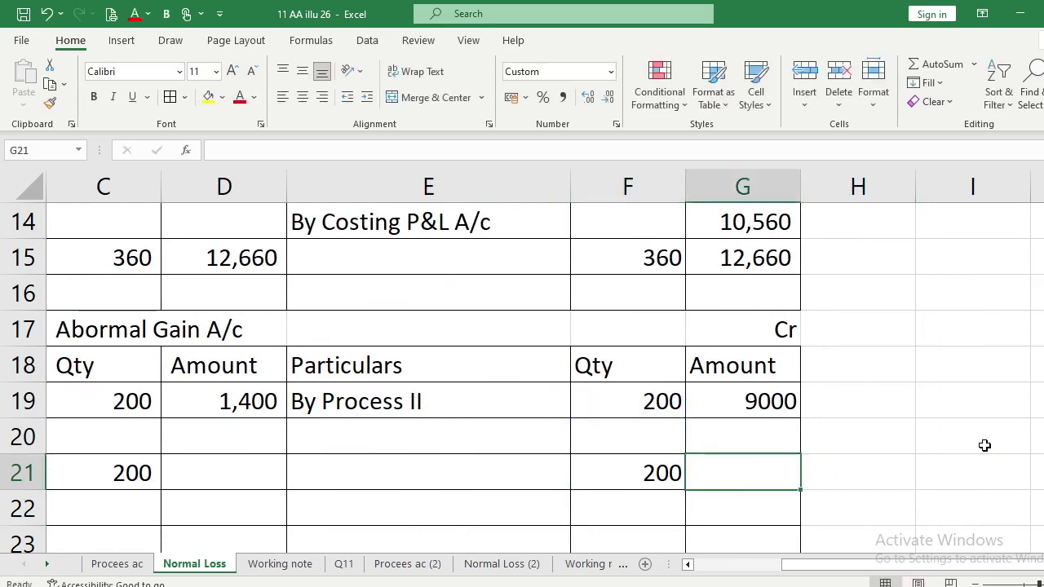
type("=")
key("Up")
key("Up")
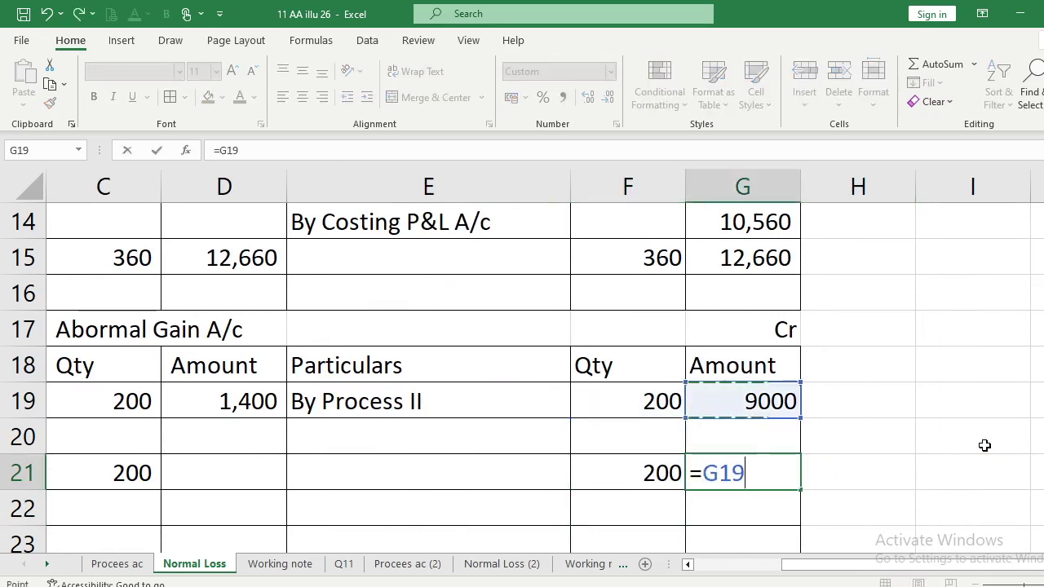
key("Return")
Carry the credit total over to the debit amount total in D21 with =G21.
key("Up")
key("Left")
key("Left")
key("Left")
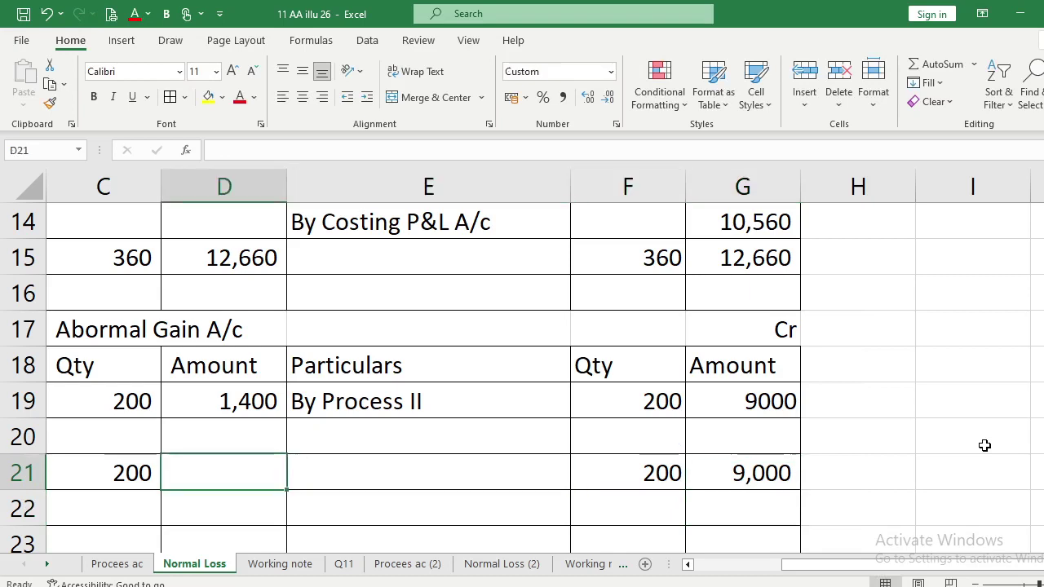
type("=")
key("Right")
key("Right")
key("Right")
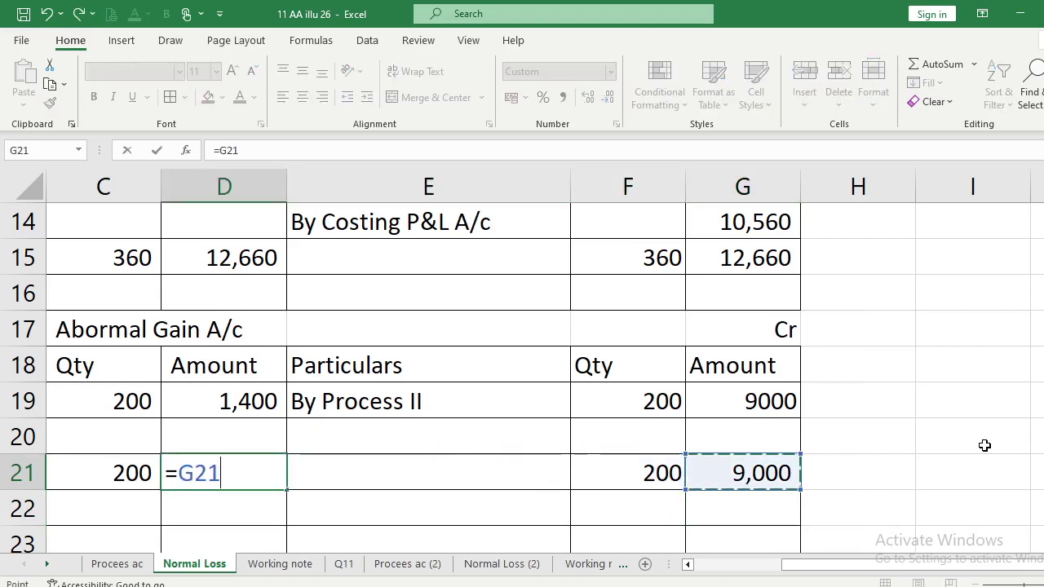
key("Return")
Enter the balancing entry "To Costing P&LA/c" in B20 on the debit side of the Abnormal Gain A/c.
key("Up")
key("Left")
key("Left")
key("Left")
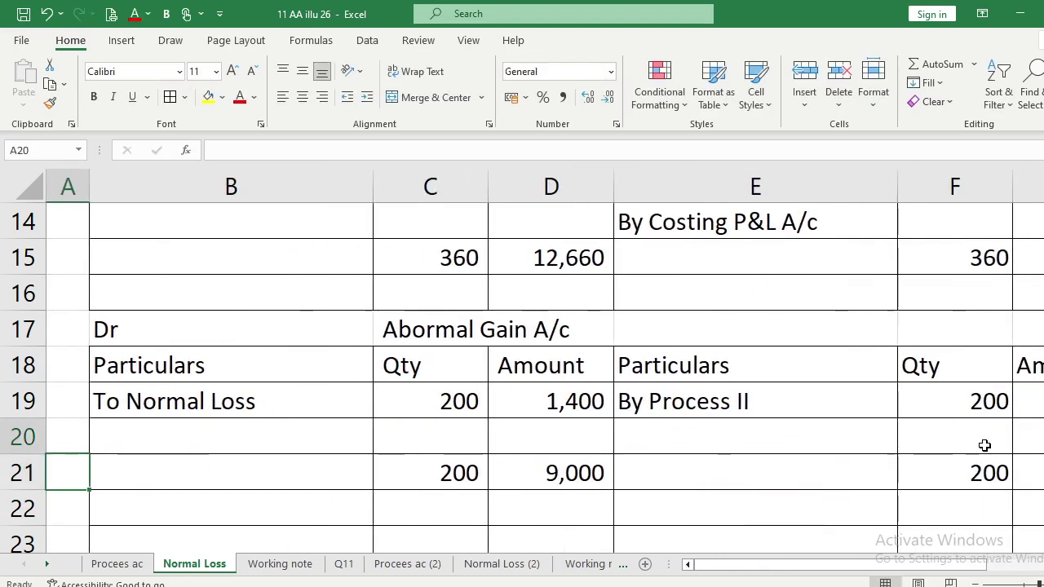
key("Up")
key("Right")
type("To Clsti")
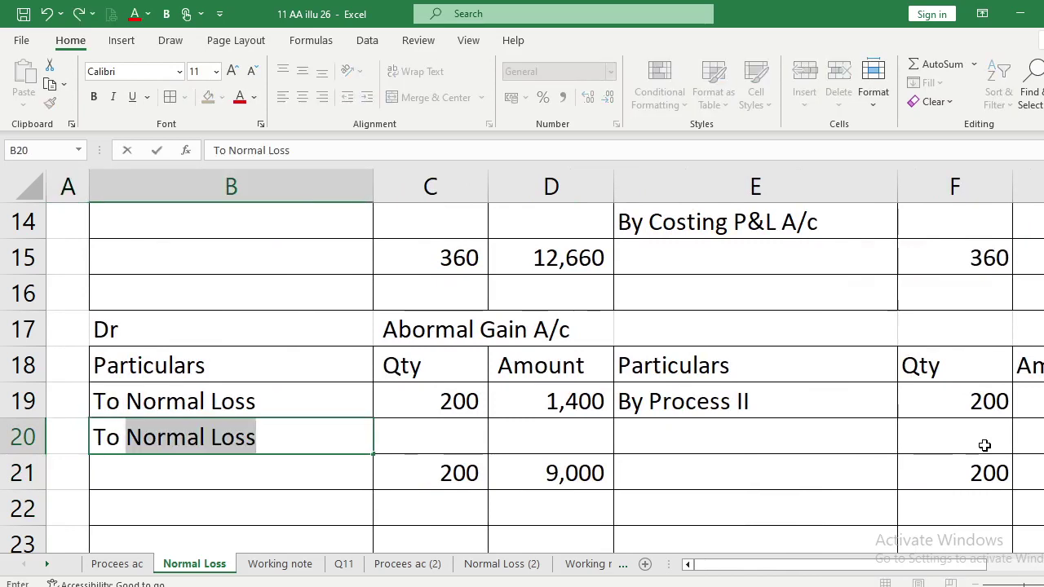
key("BackSpace")
key("BackSpace")
key("BackSpace")
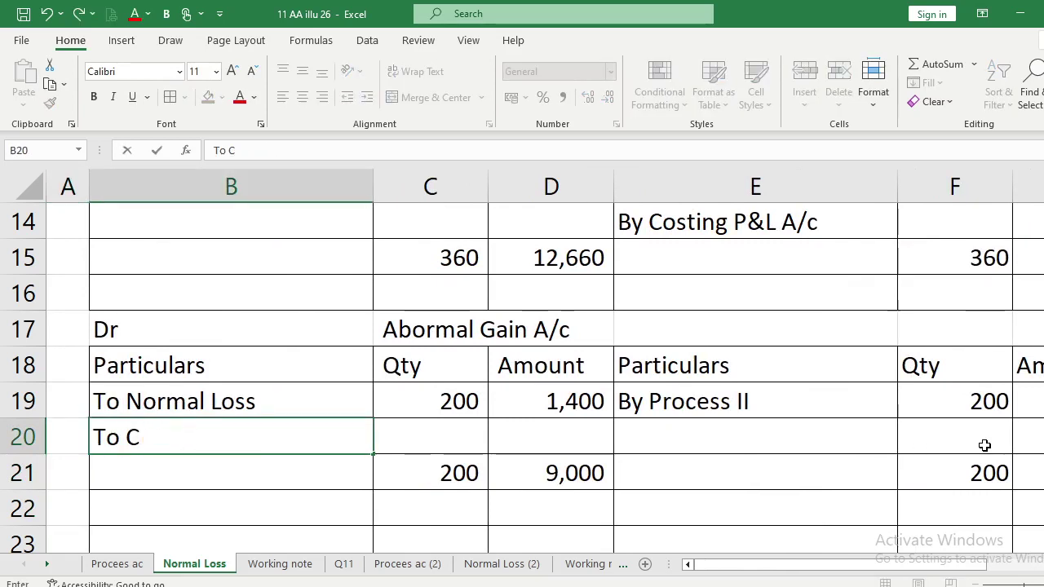
type("osting P")
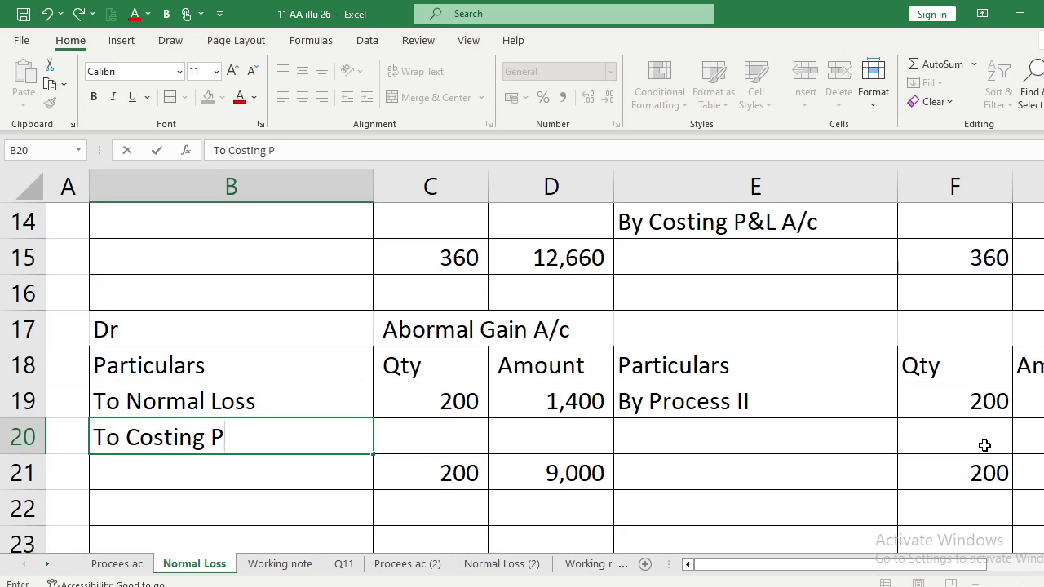
type("&LA")
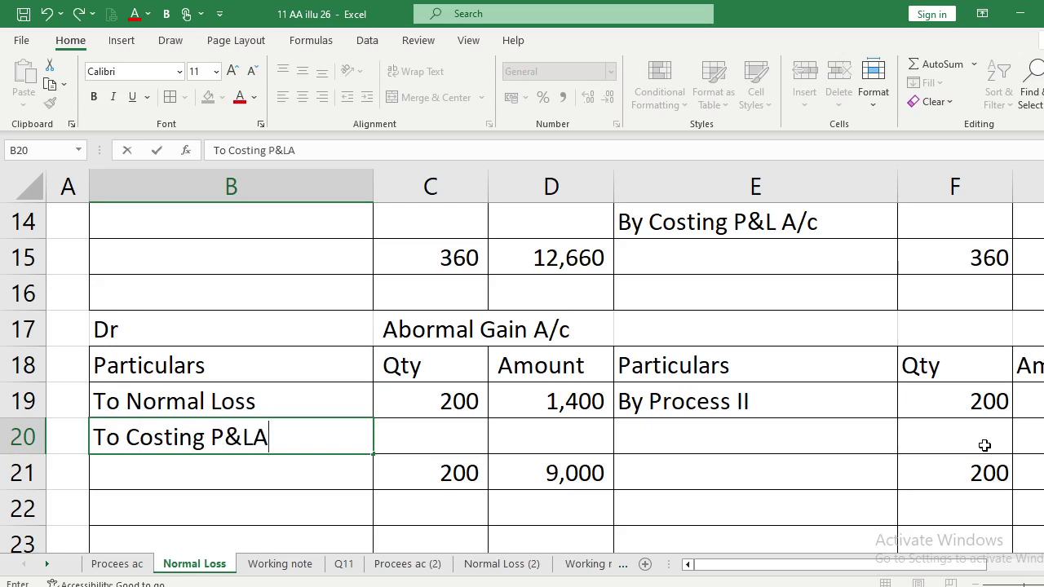
type("/c")
key("Return")
Enter 7600 in D20 as the debit amount of the Costing P&L entry in the Abnormal Gain A/c.
key("Up")
key("Right")
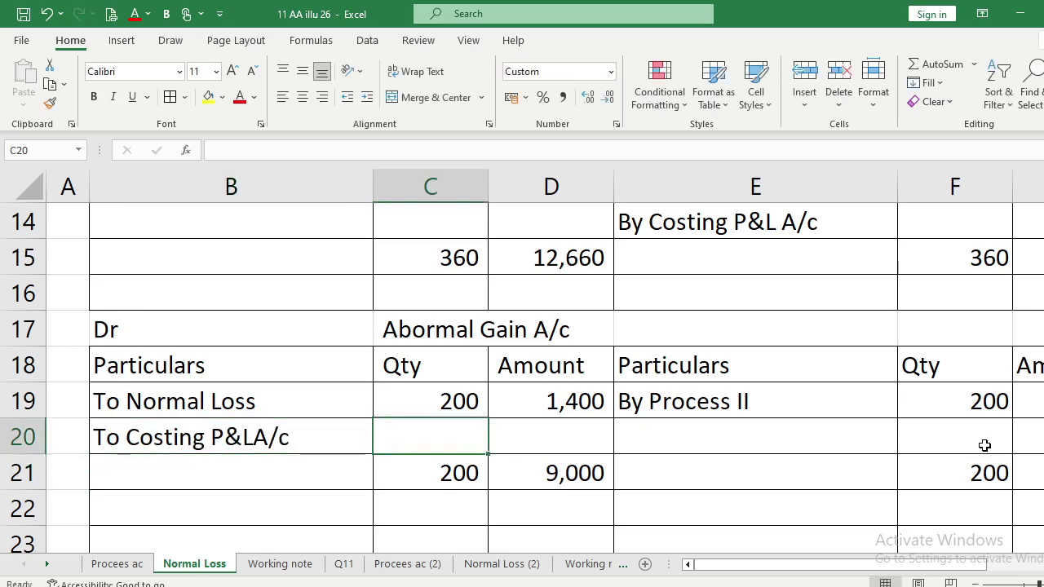
key("Right")
type("7600")
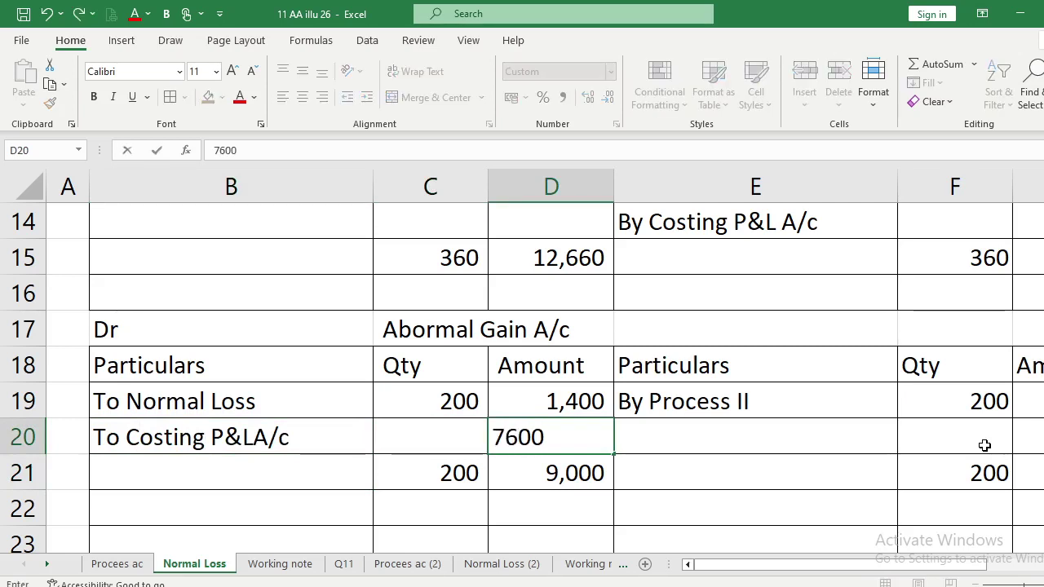
key("Return")
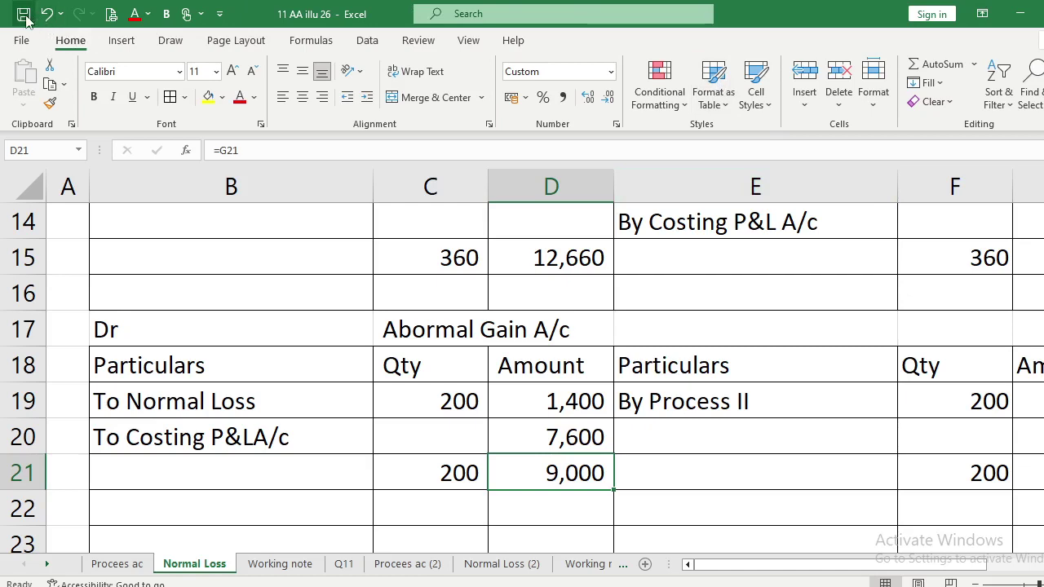
Review the debit and credit sides of the Abnormal Loss A/c and the Normal Loss totals above it.
left_click(299, 271)
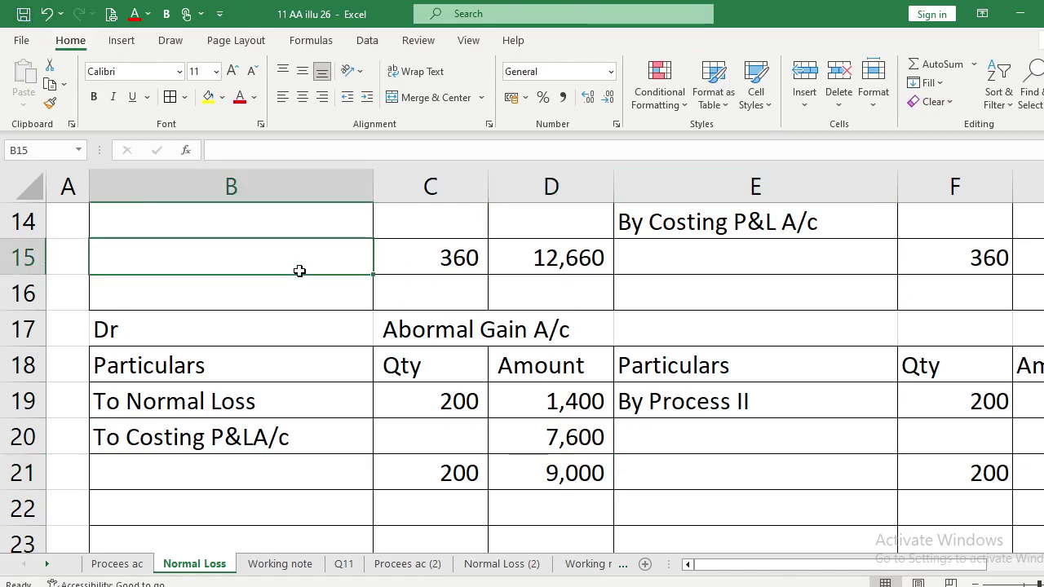
key("Up")
key("Up")
key("Up")
key("Up")
key("Right")
key("Right")
key("Right")
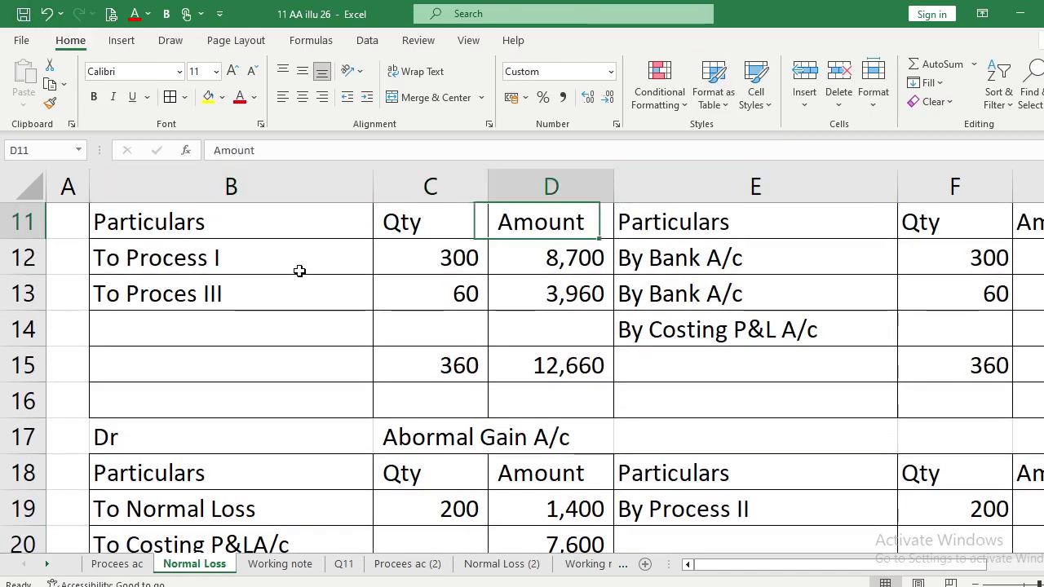
key("Up")
key("Up")
key("Up")
key("Right")
key("Right")
key("Right")
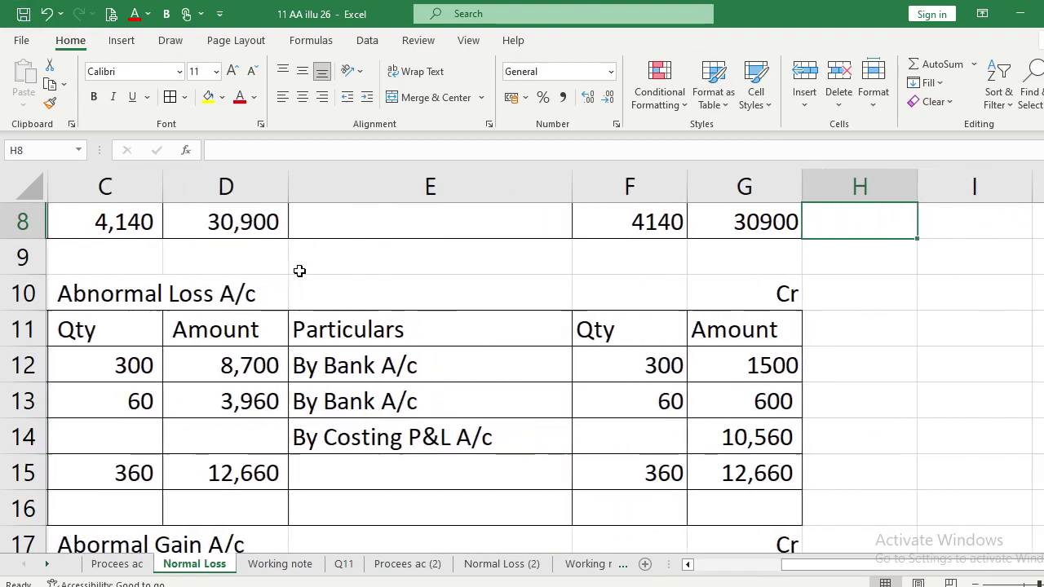
key("Left")
key("Left")
key("Left")
key("Left")
key("Left")
key("Left")
key("Left")
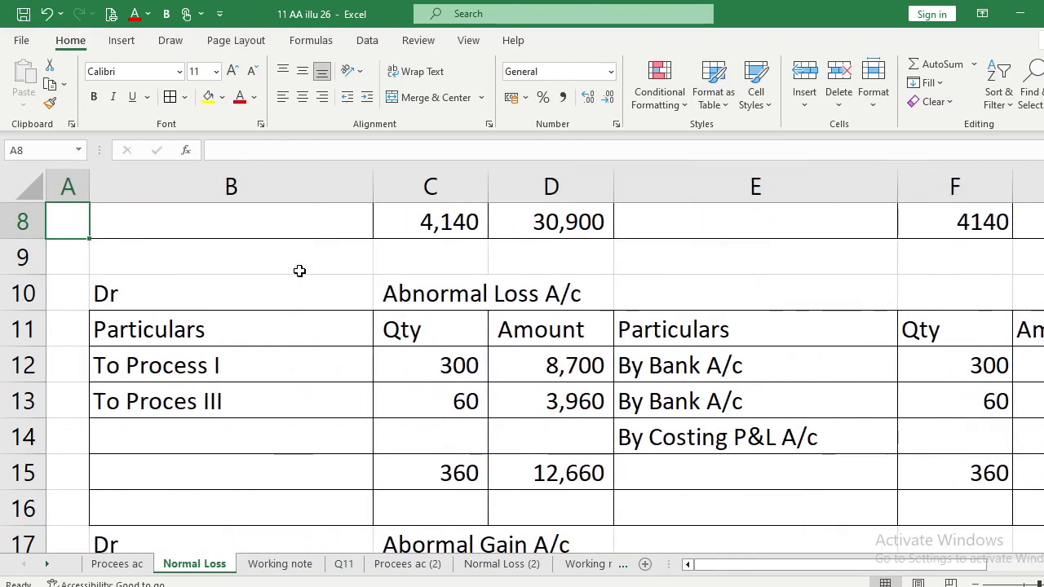